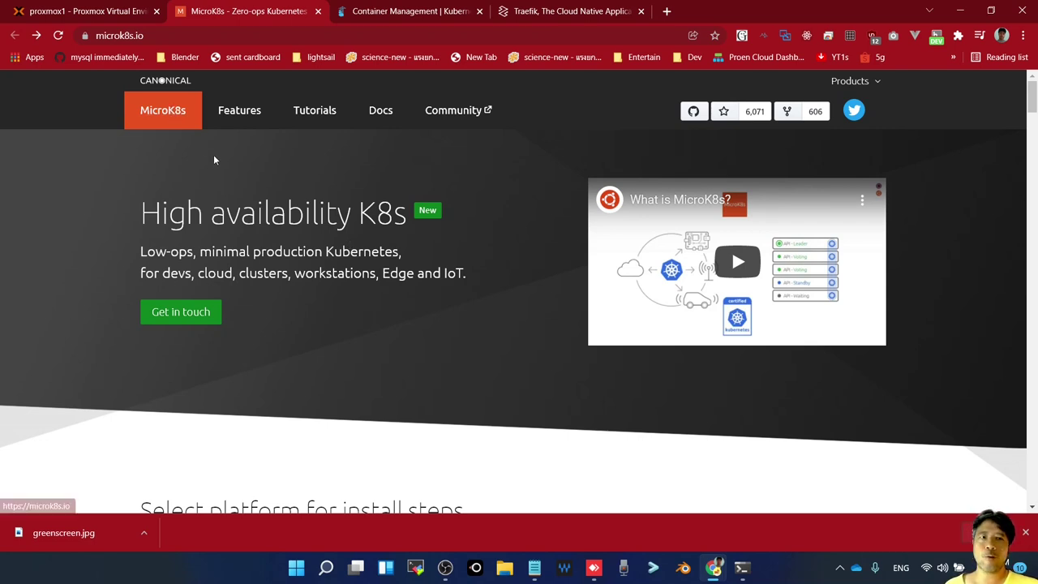
Switch to the Proxmox web interface showing the 'local' storage summary on proxmox1
click(128, 13)
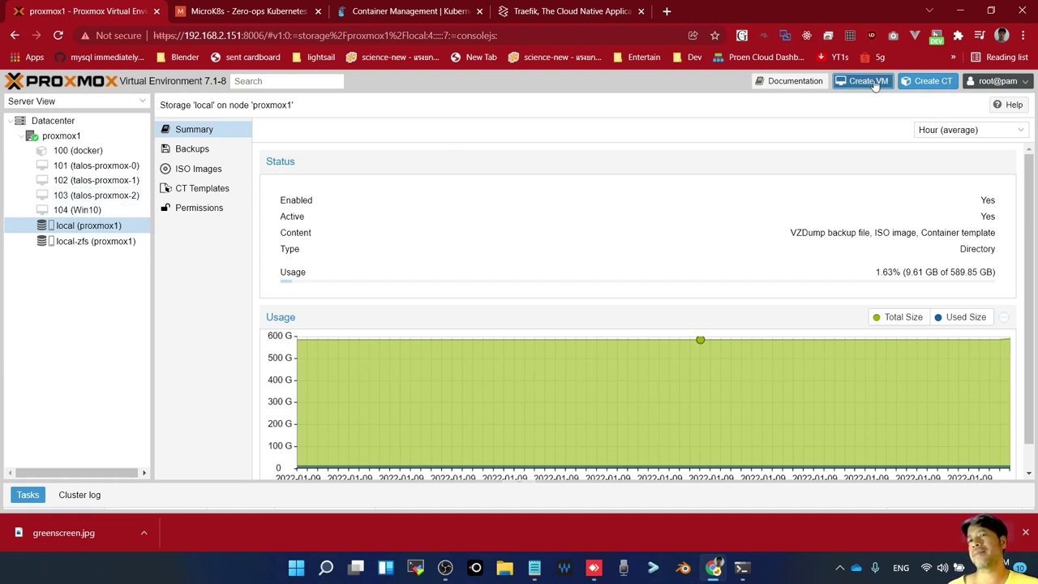
Create VM 105 named microk8s with ubuntu-20.04.3-live-server-amd64.iso as install media
click(875, 84)
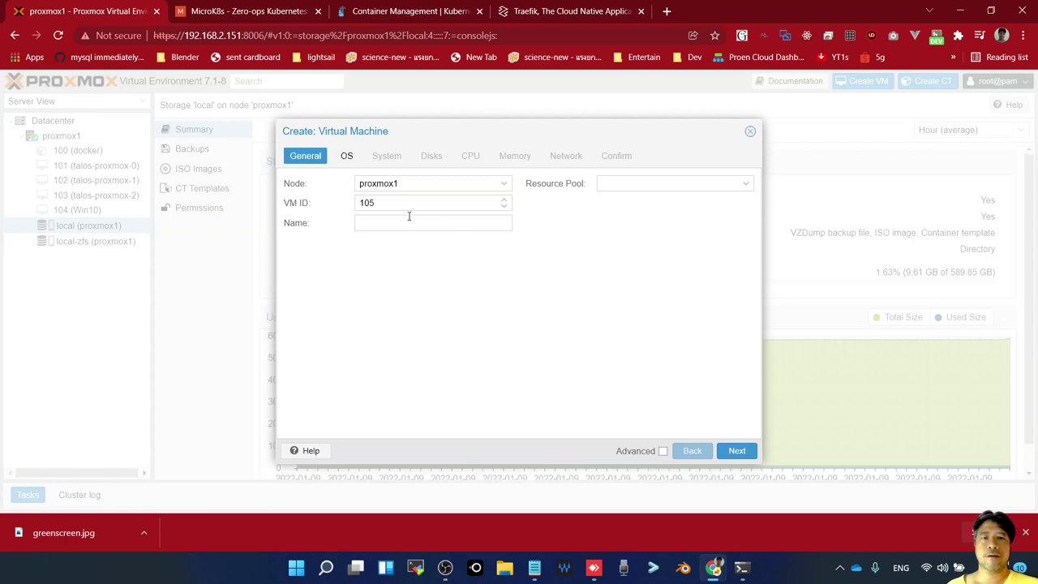
click(409, 224)
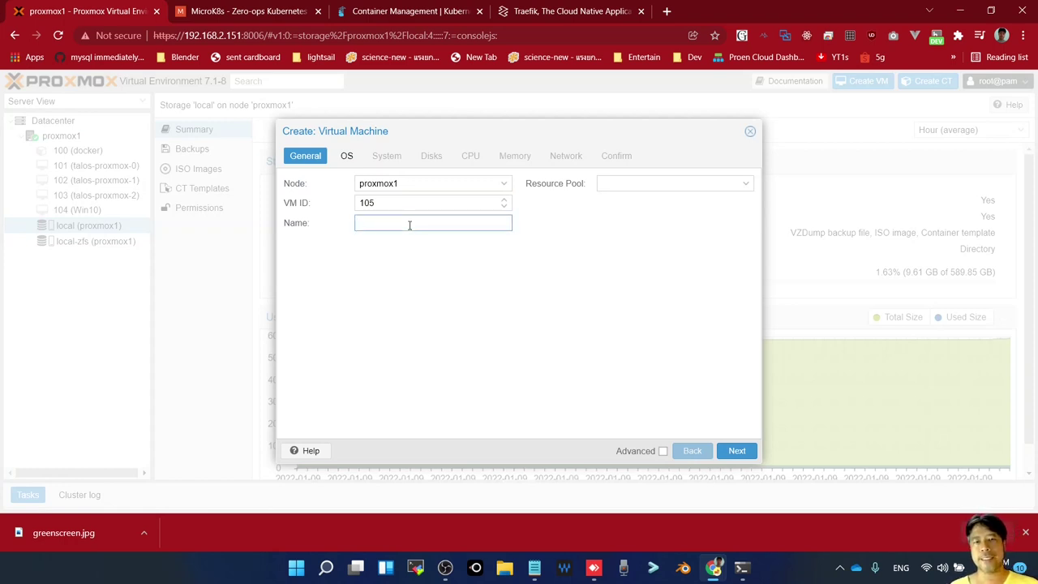
text(microk)
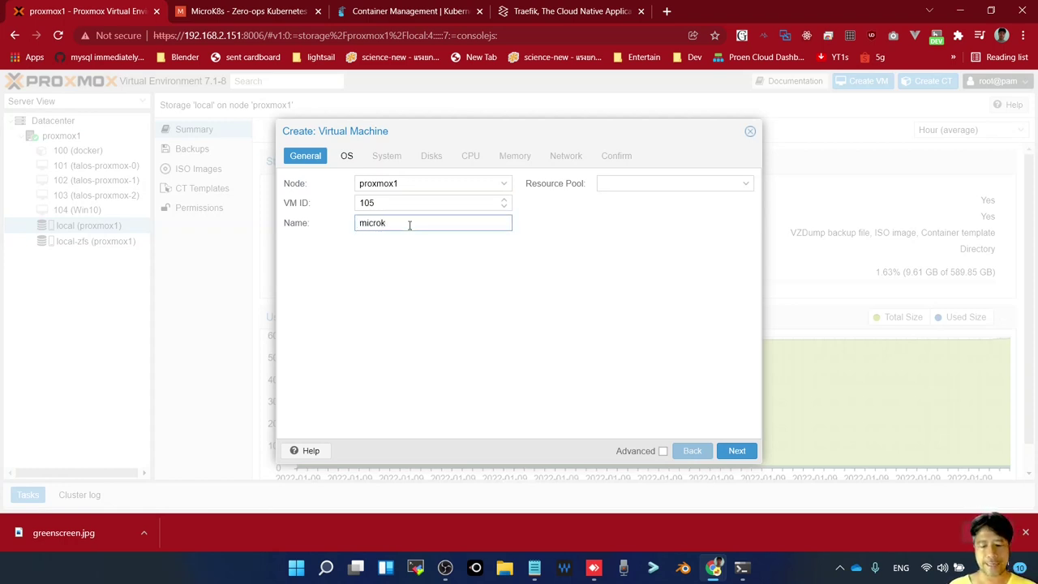
text(8s)
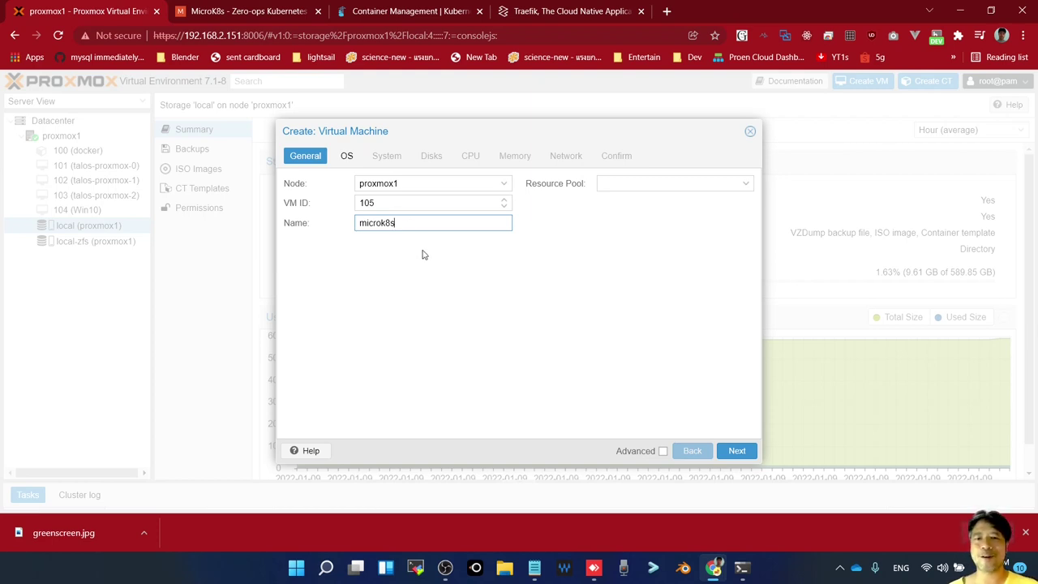
click(737, 451)
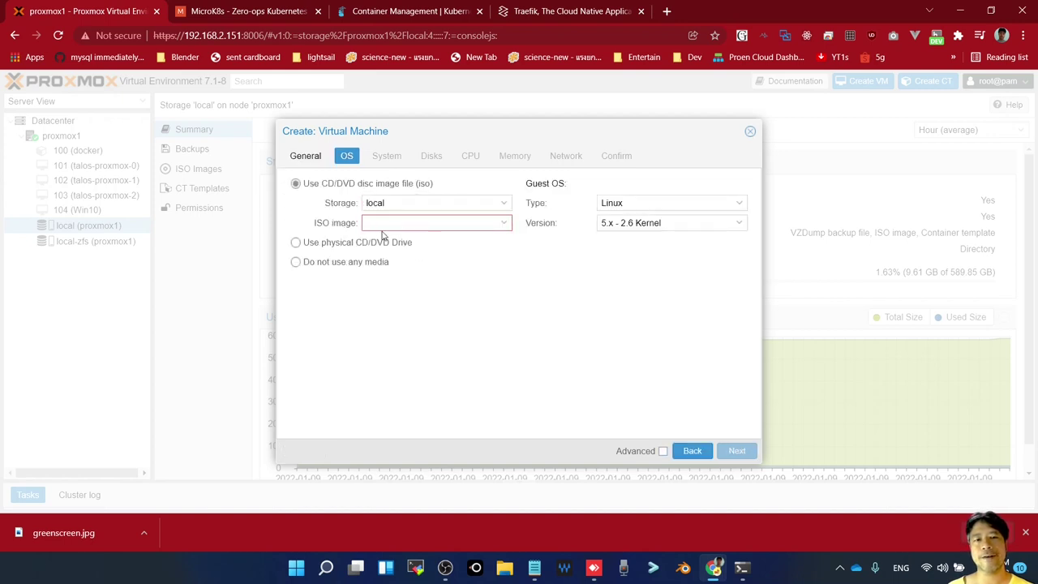
click(504, 226)
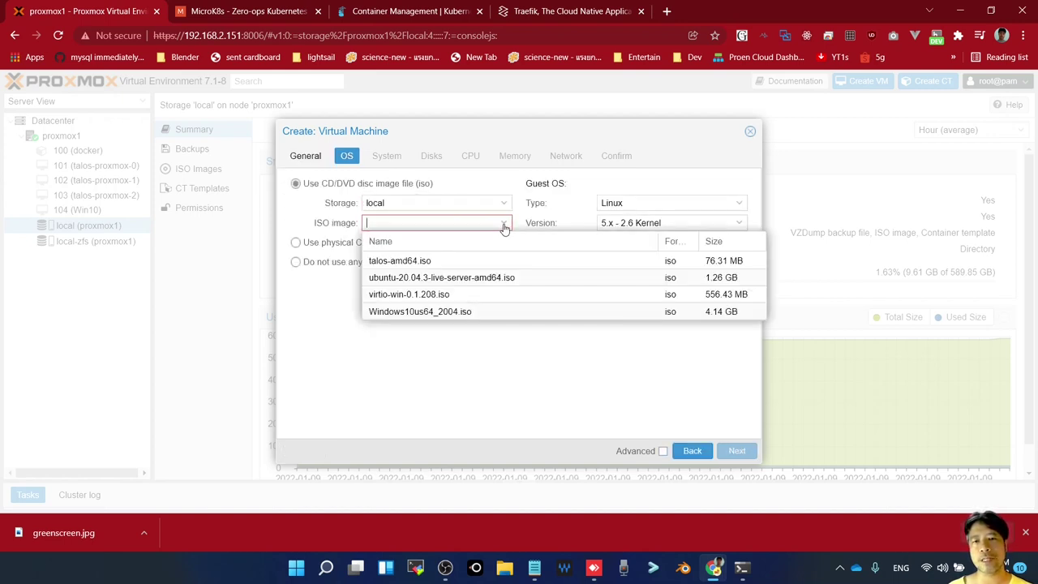
click(404, 280)
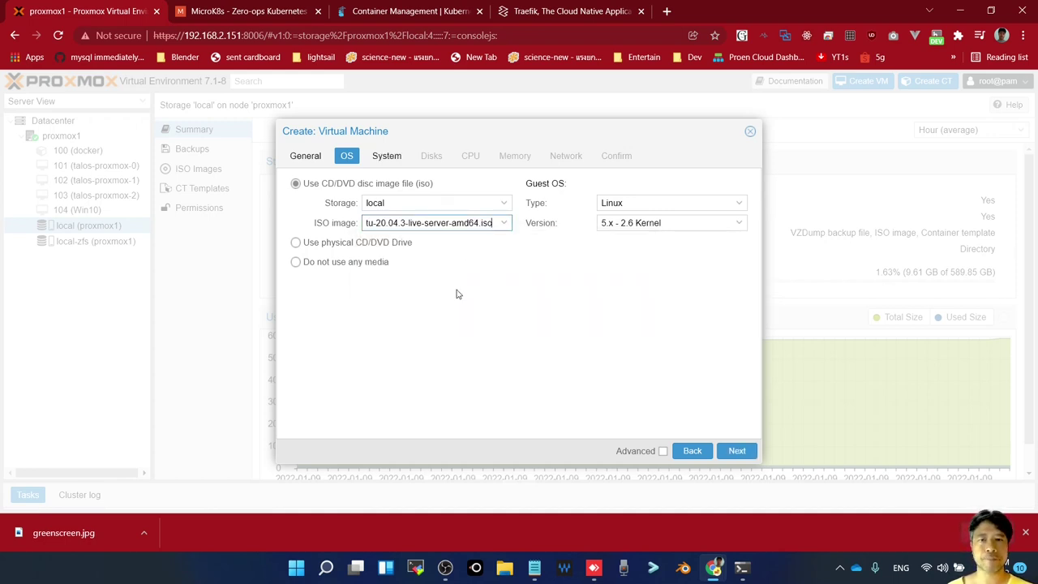
Keep the System and Disk defaults, set 2 CPU cores, and keep the default memory and network
click(738, 451)
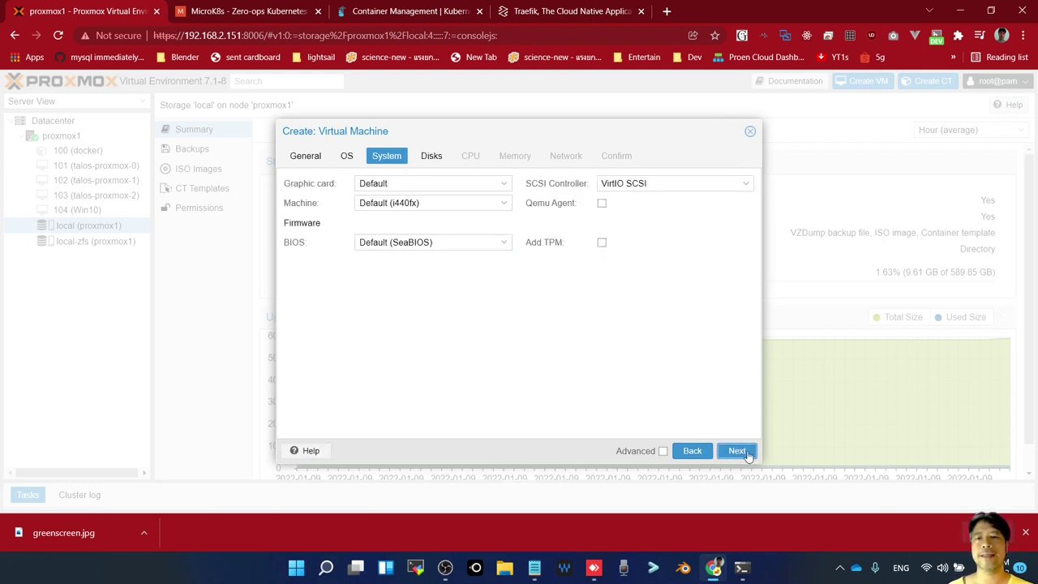
click(747, 455)
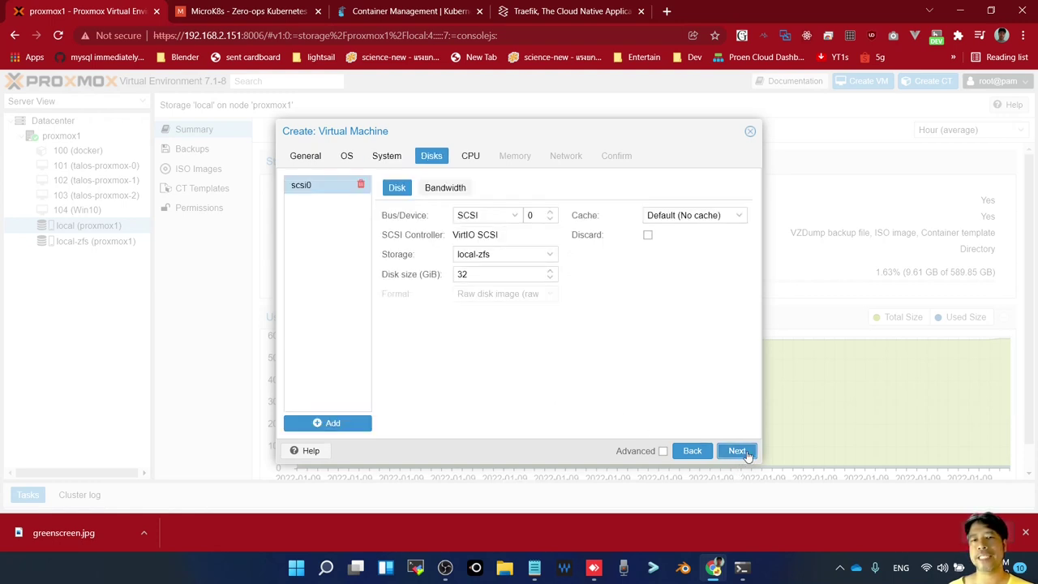
click(745, 456)
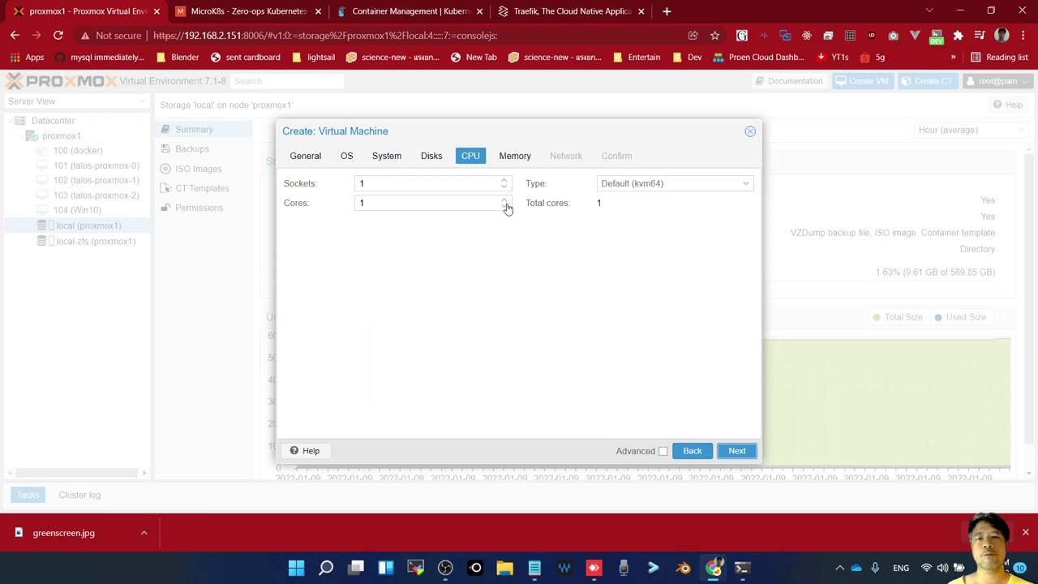
click(504, 199)
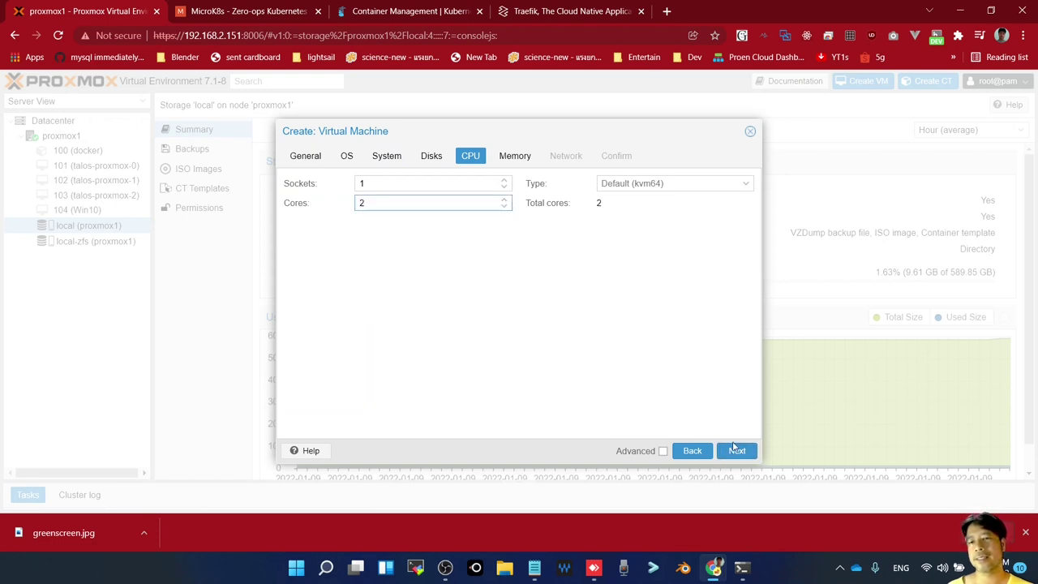
click(743, 452)
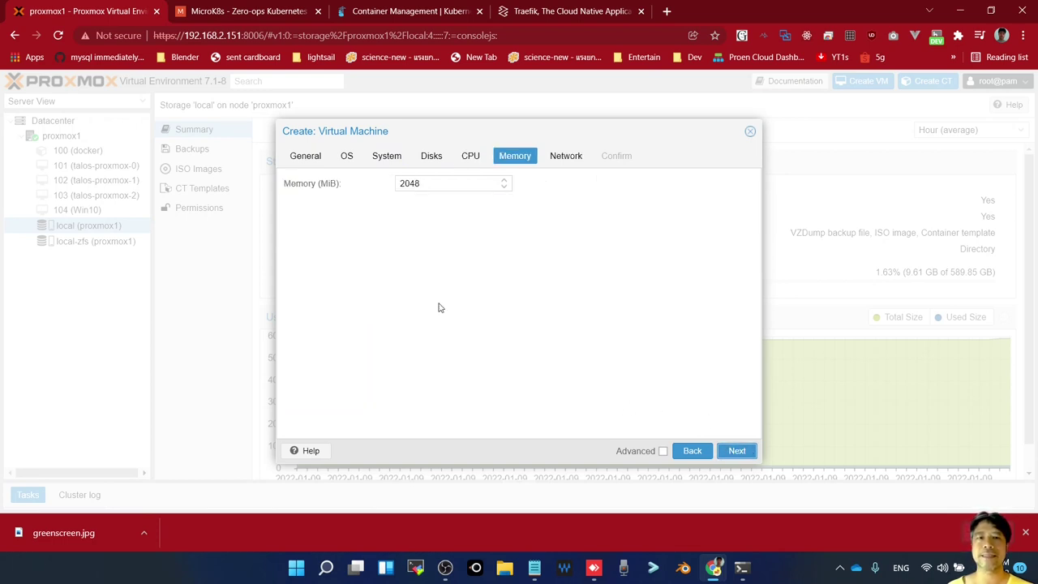
click(747, 454)
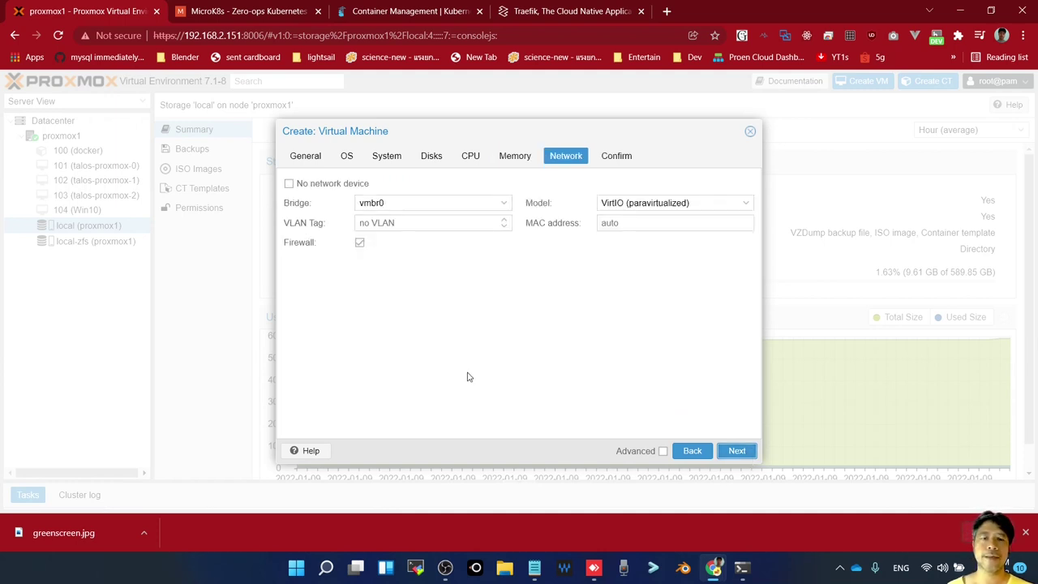
click(736, 452)
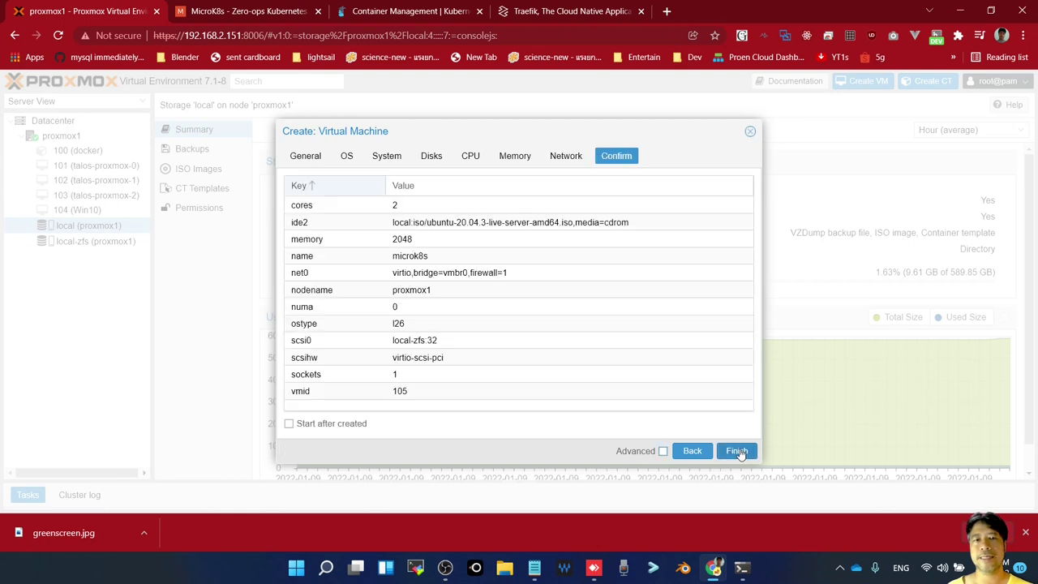
Enable start after creation, finish creating VM 105, and return to the MicroK8s site
click(334, 425)
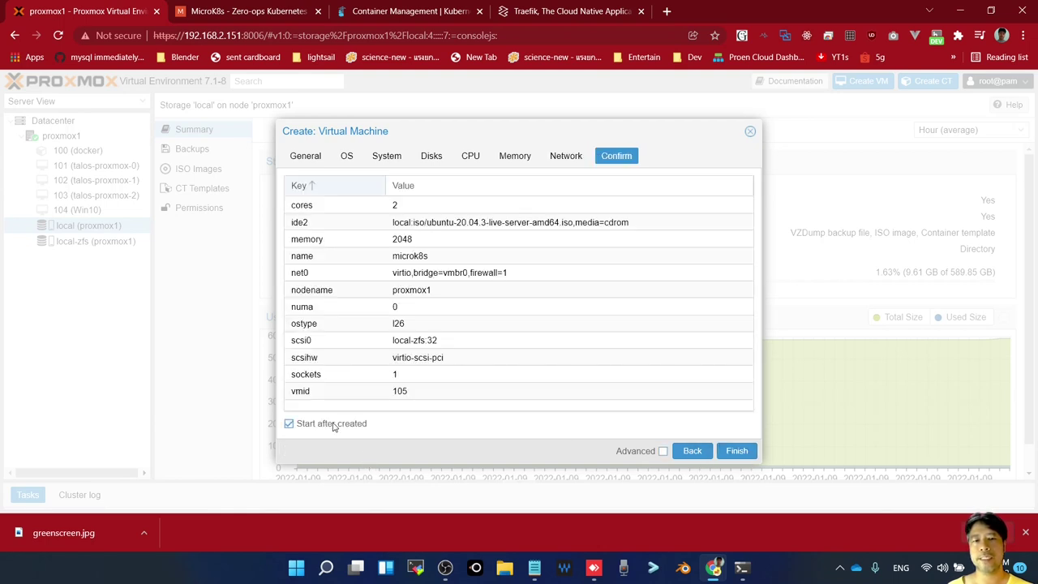
click(740, 456)
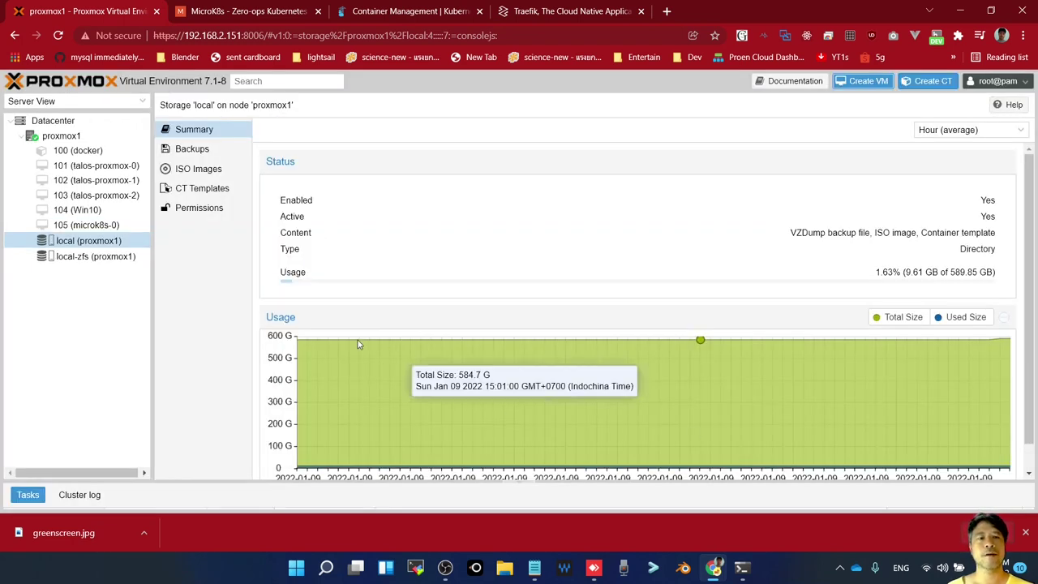
click(101, 227)
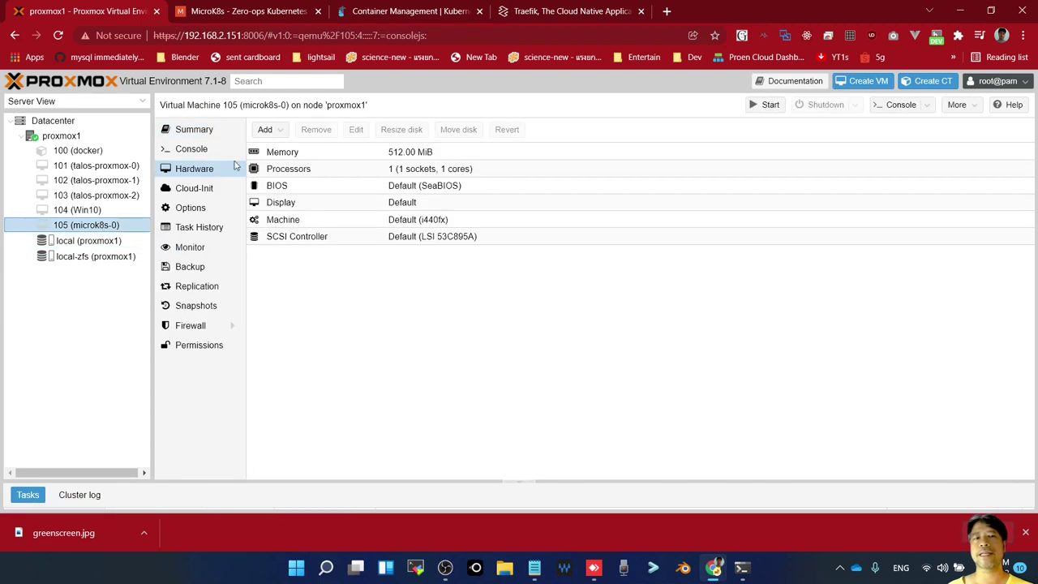
click(249, 11)
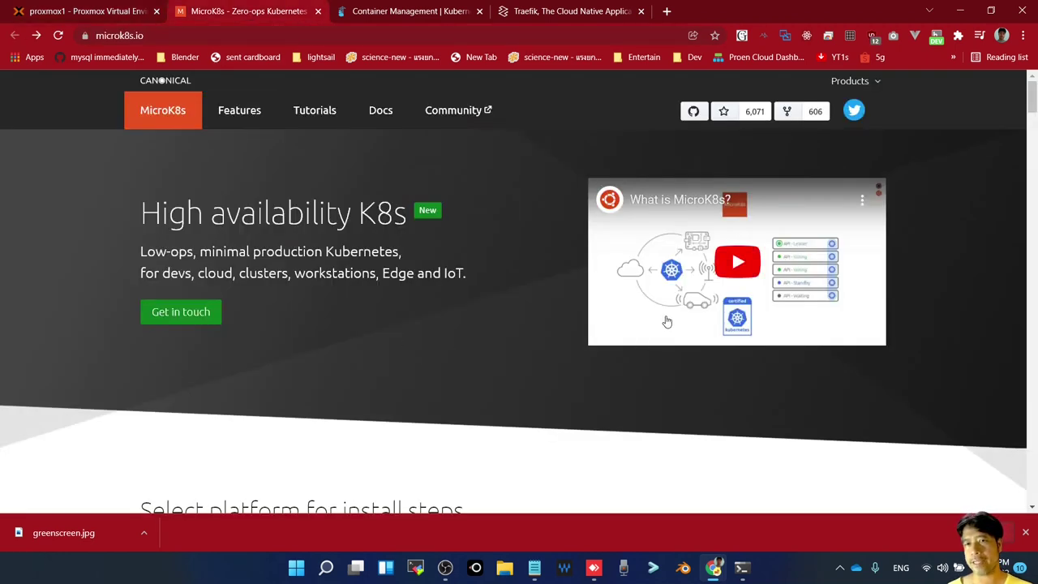
Scroll up and down through the microk8s.io homepage to look it over
scroll(670, 321, down, 2)
scroll(670, 321, up, 1)
scroll(671, 321, up, 1)
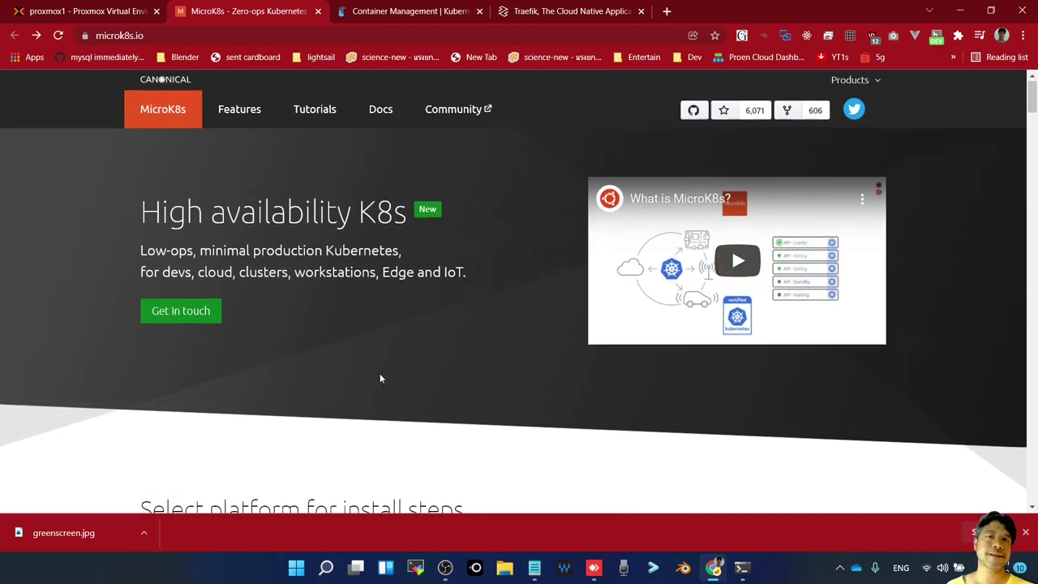
scroll(380, 375, down, 6)
scroll(379, 379, up, 3)
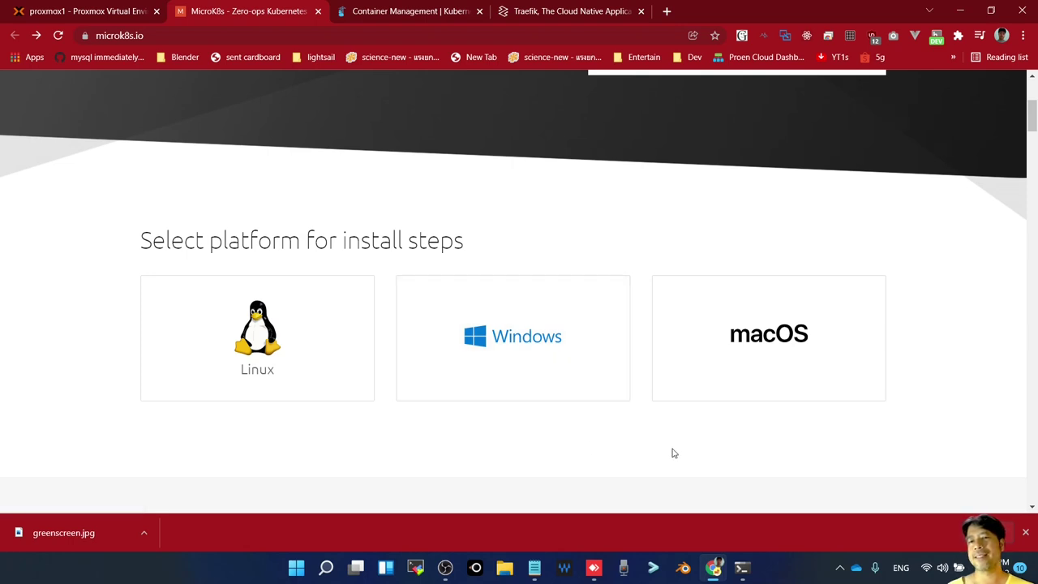
scroll(672, 451, down, 4)
scroll(675, 450, up, 3)
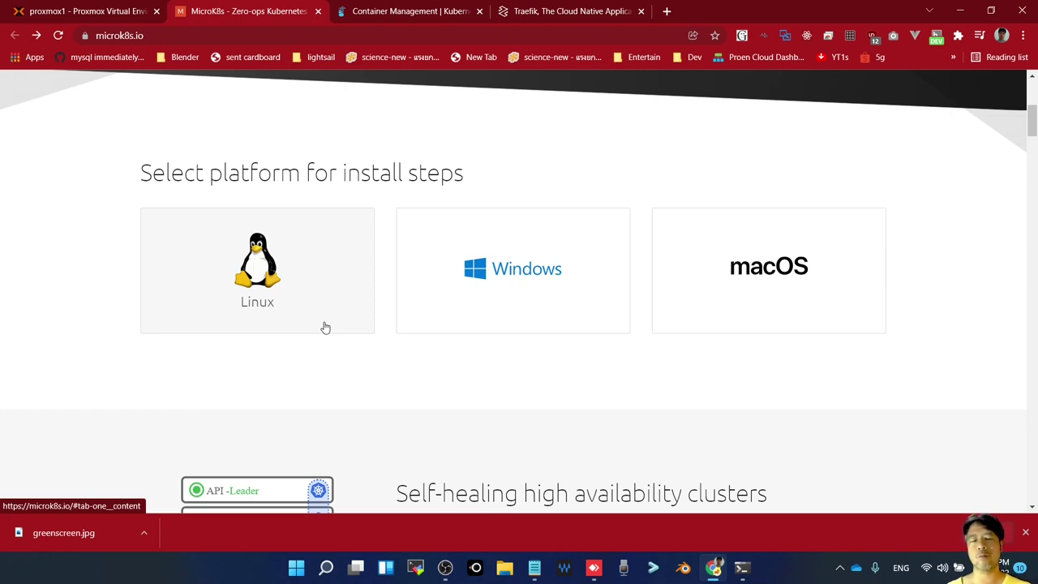
scroll(301, 394, down, 3)
scroll(305, 283, up, 3)
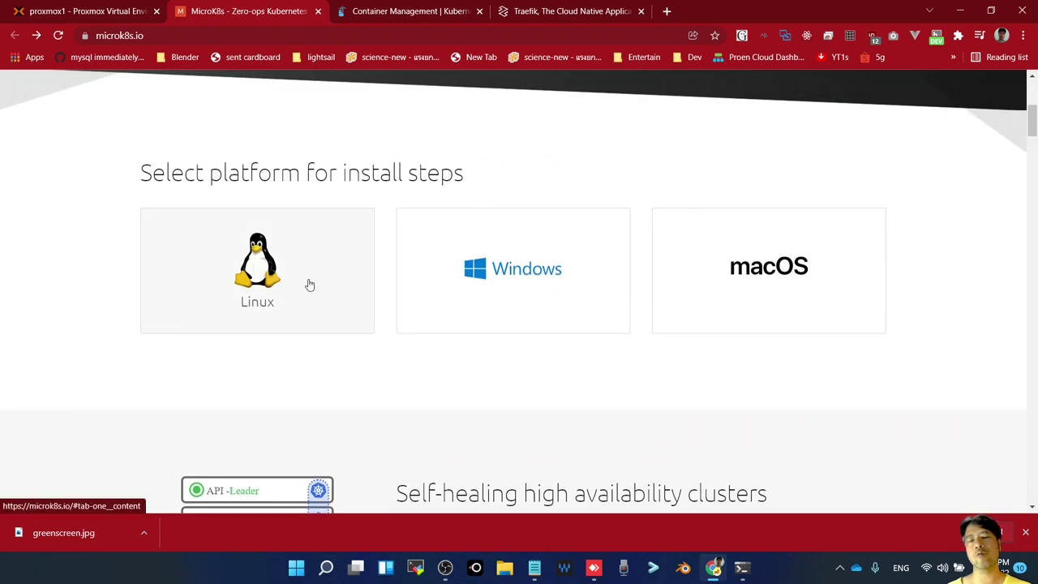
scroll(349, 370, down, 6)
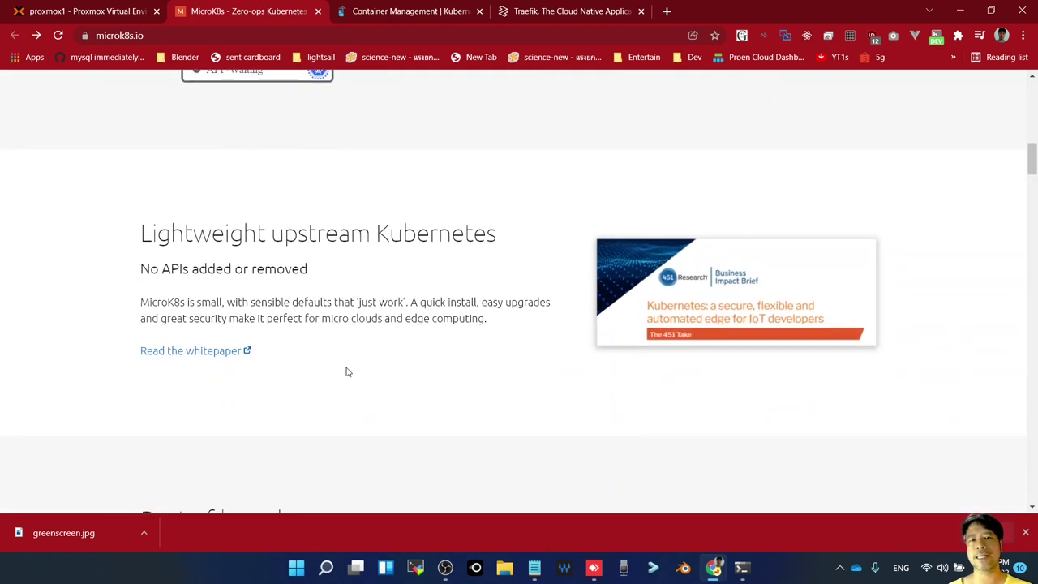
scroll(348, 367, down, 4)
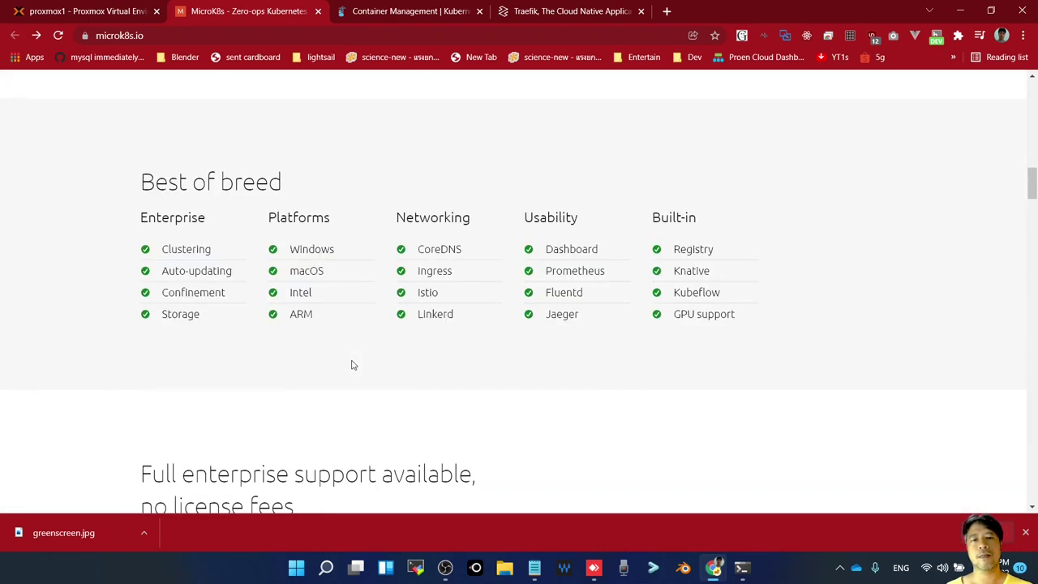
scroll(353, 370, up, 4)
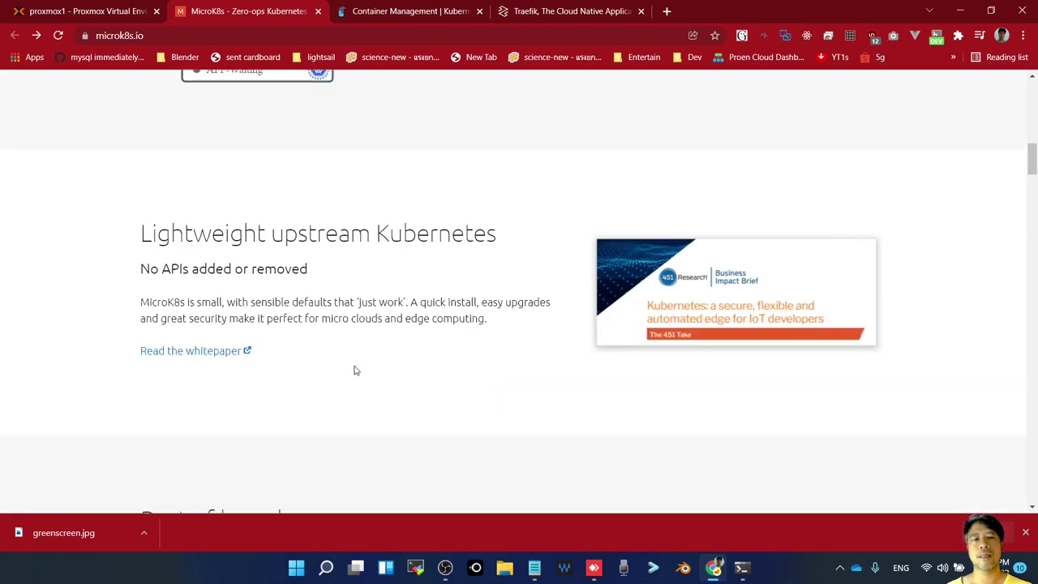
Open the MicroK8s Docs link in a new background tab
double_click(218, 235)
scroll(354, 344, up, 8)
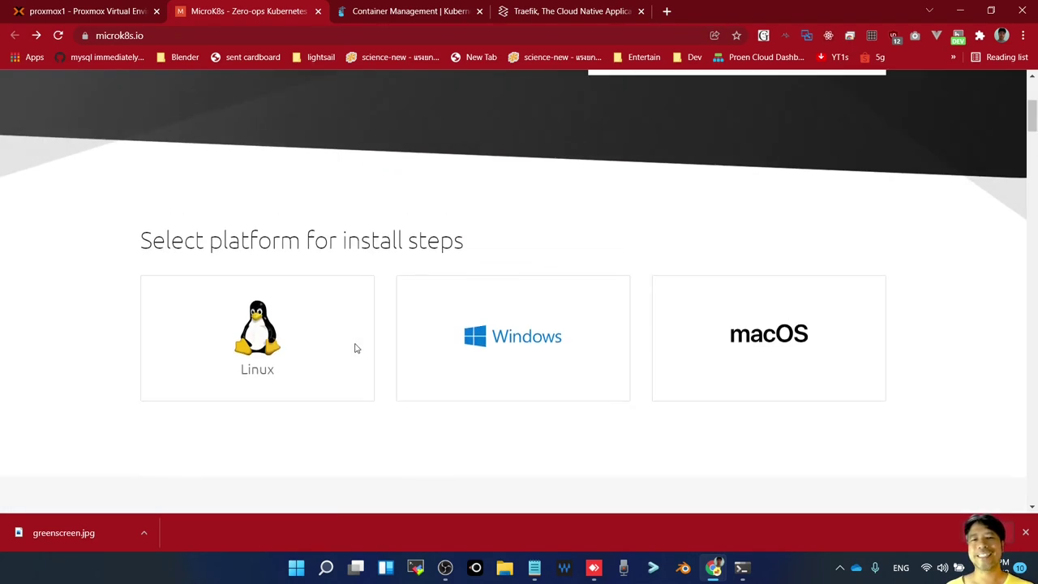
scroll(356, 351, up, 4)
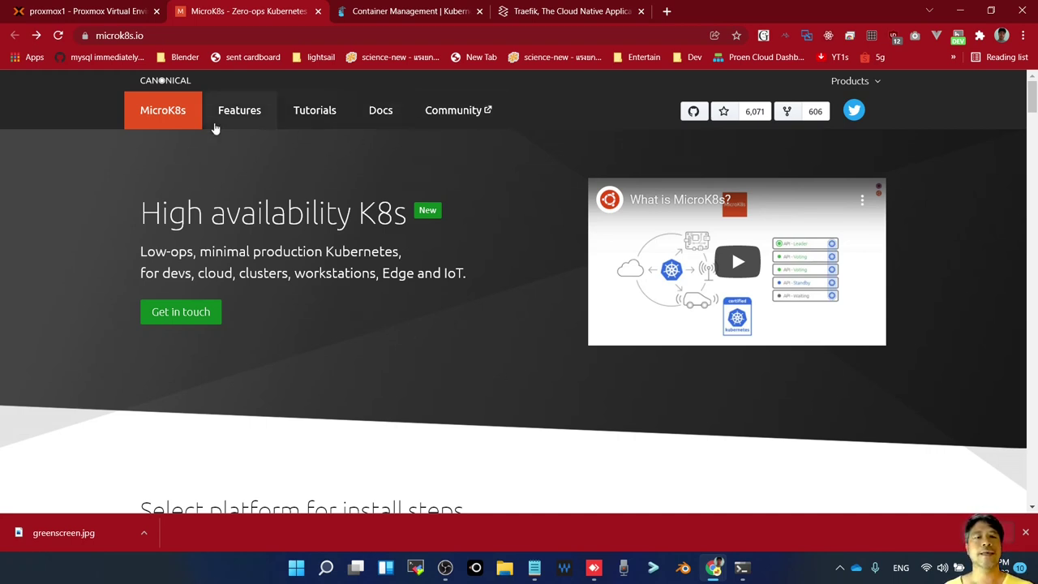
right_click(387, 116)
click(435, 125)
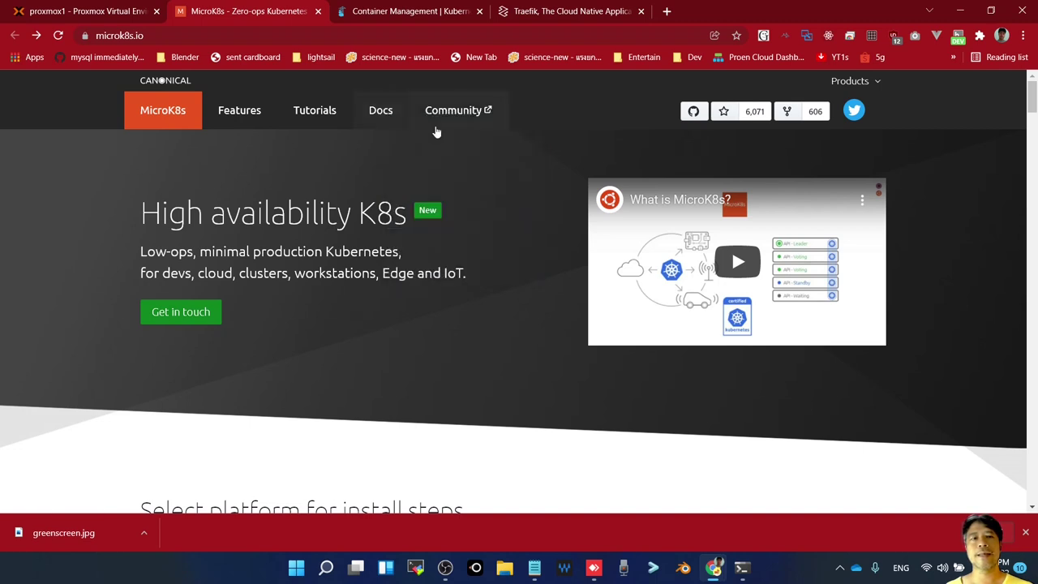
Open the MicroK8s Getting started guide and select the snap install command
click(387, 11)
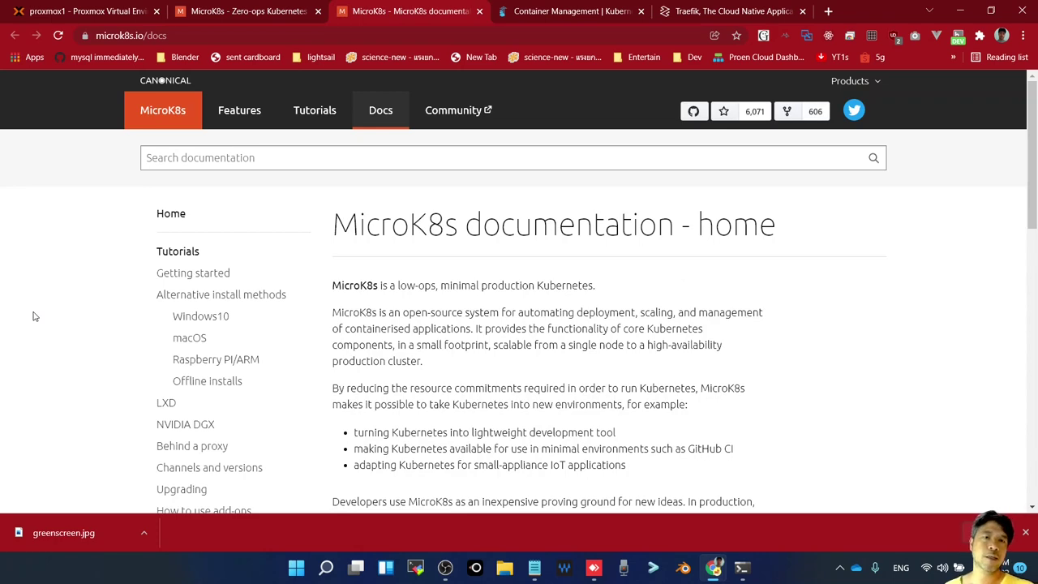
click(204, 276)
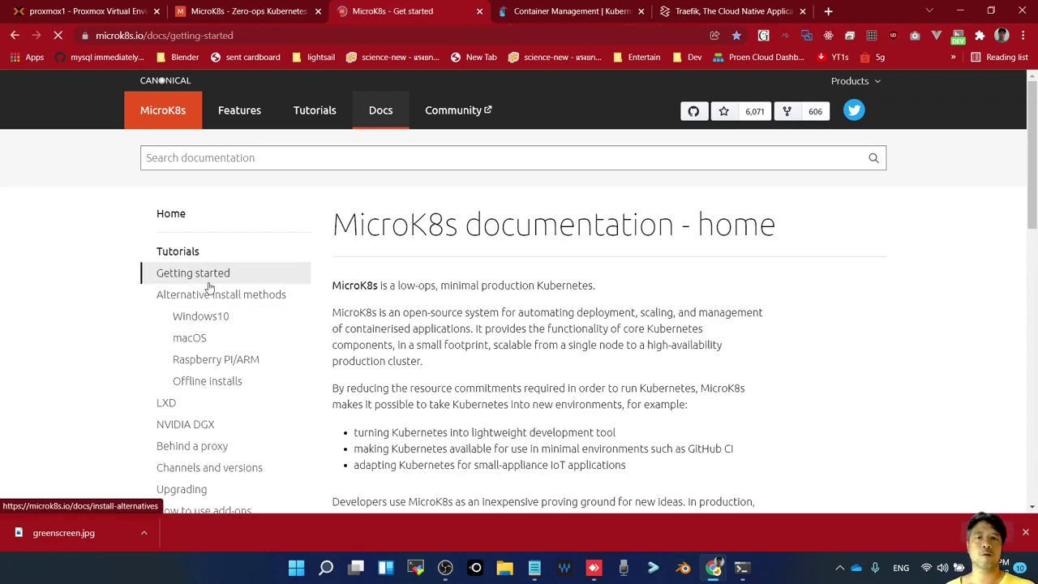
scroll(543, 404, down, 3)
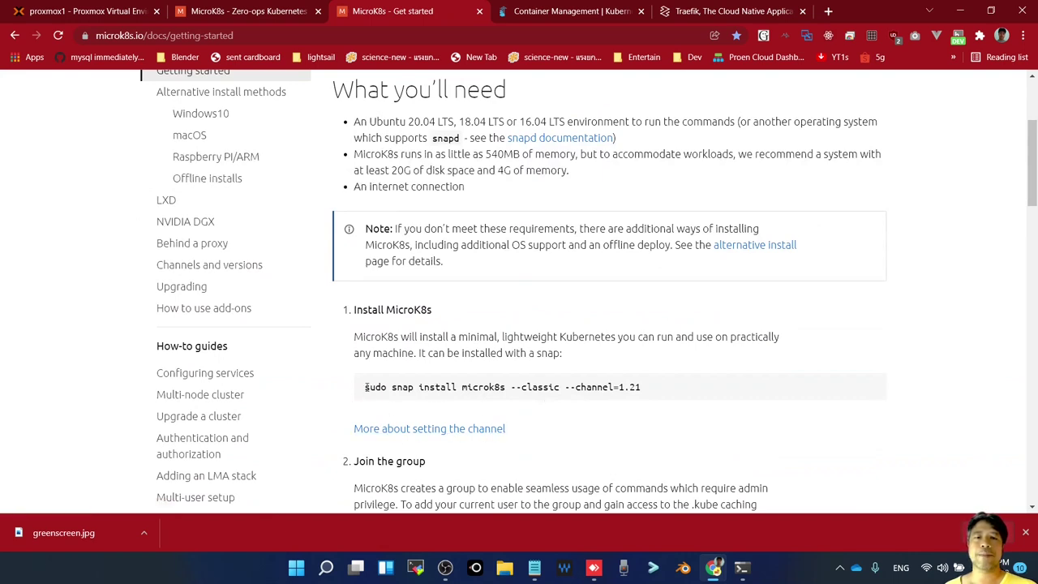
drag(365, 387, 679, 394)
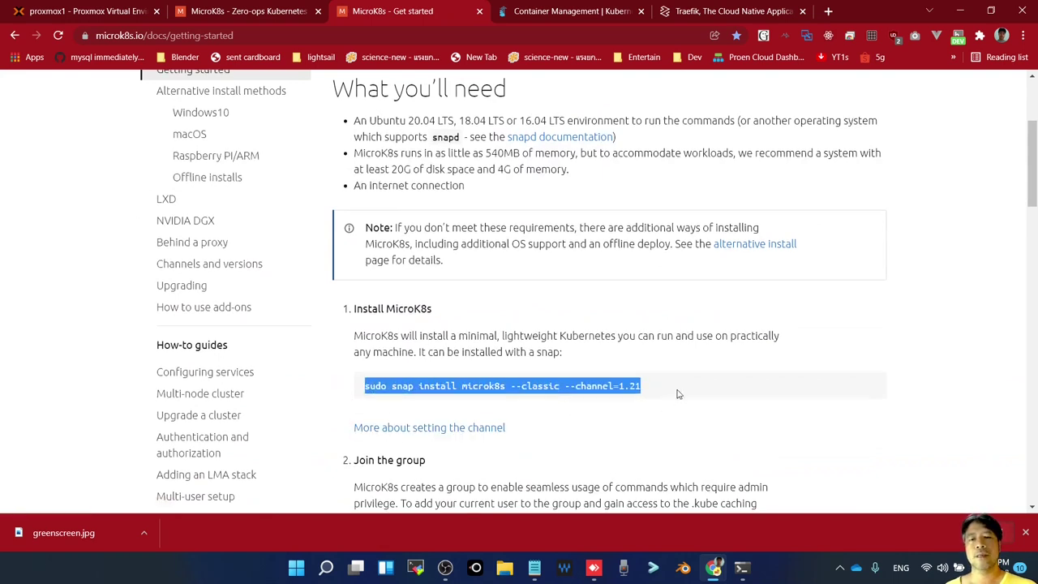
Select the usermod command that adds the user to the microk8s group, then return to Proxmox
scroll(678, 394, down, 2)
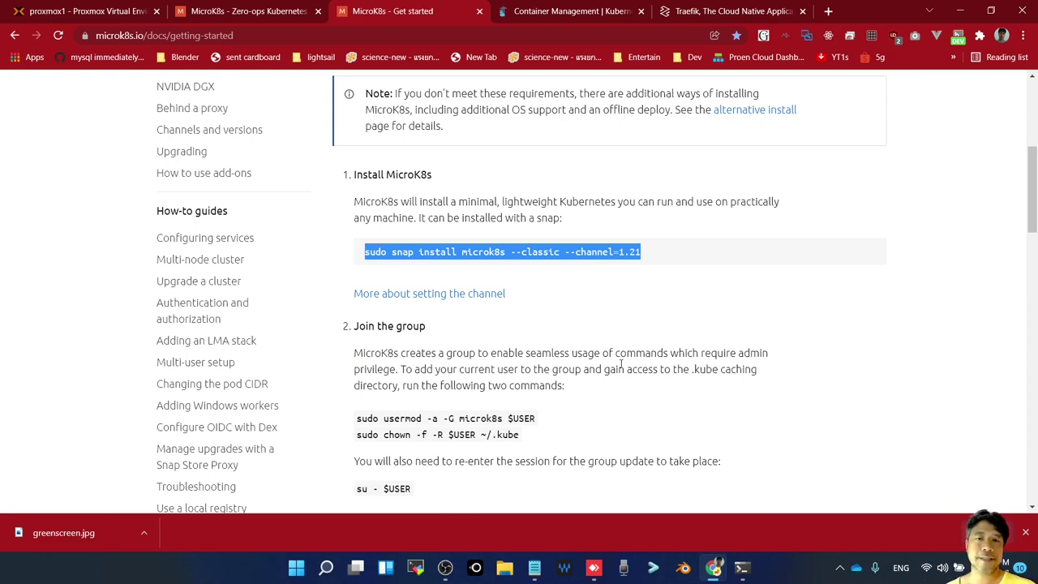
drag(357, 172, 388, 209)
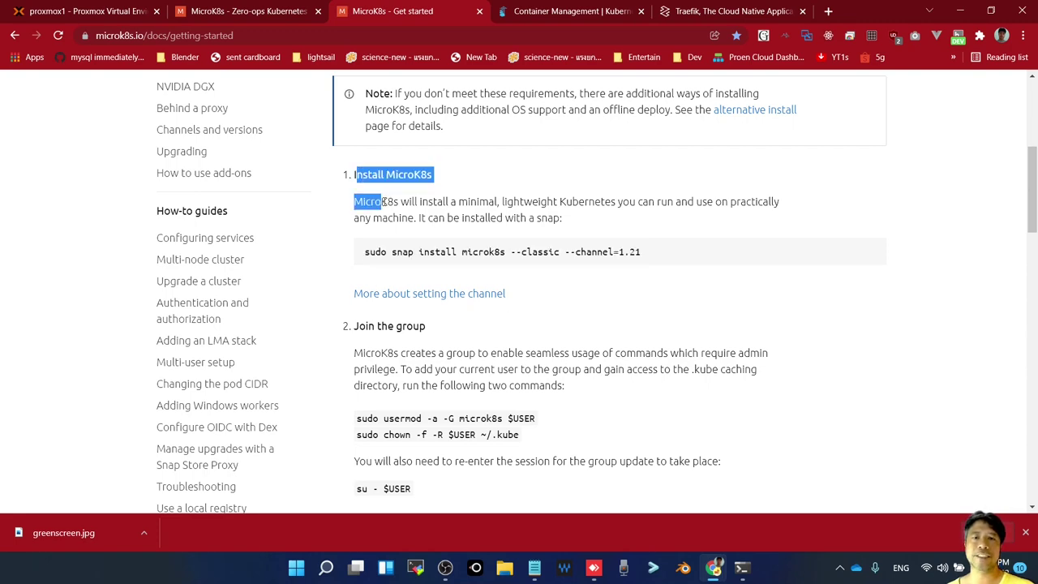
scroll(389, 212, down, 2)
scroll(390, 213, down, 1)
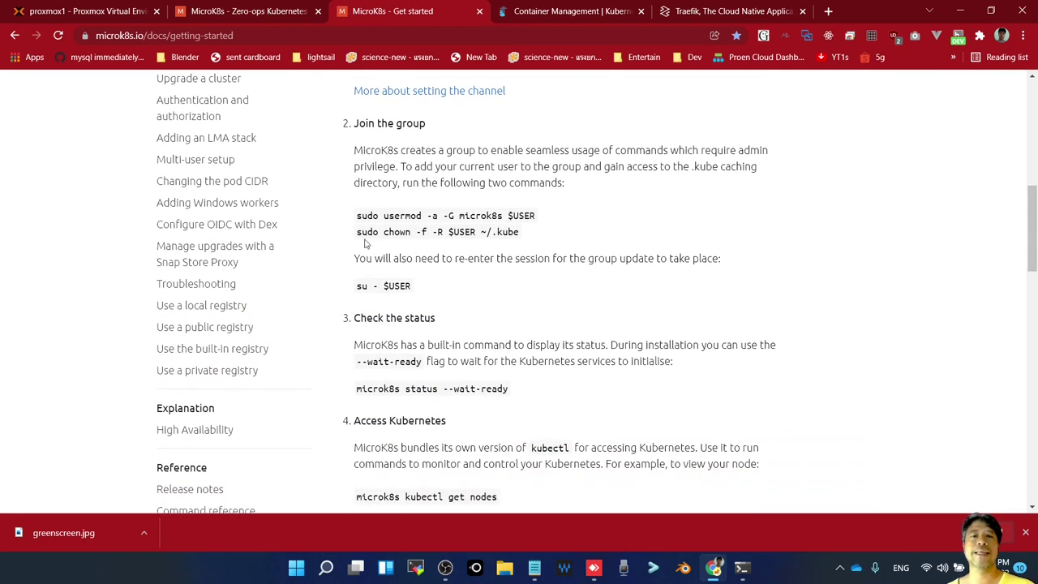
drag(356, 220, 550, 219)
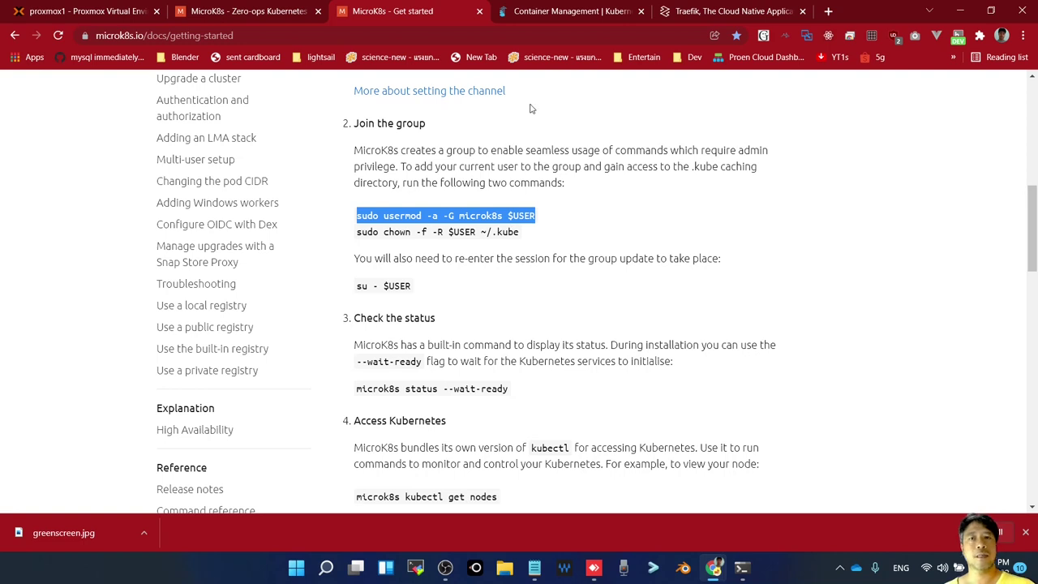
click(100, 13)
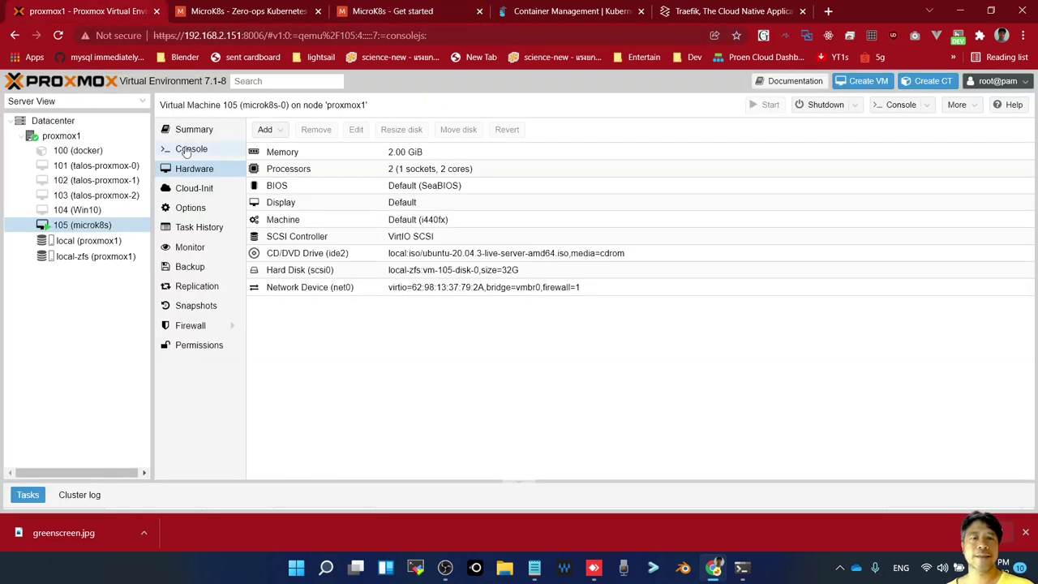
In VM 105's console, accept English, skip the installer update, and keep the English (US) keyboard
click(187, 153)
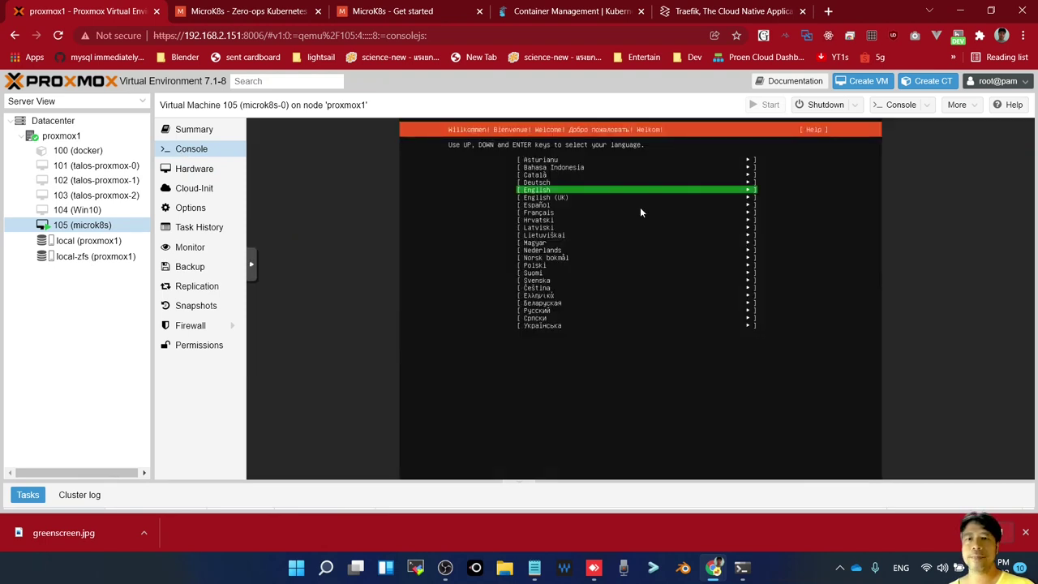
key(Return)
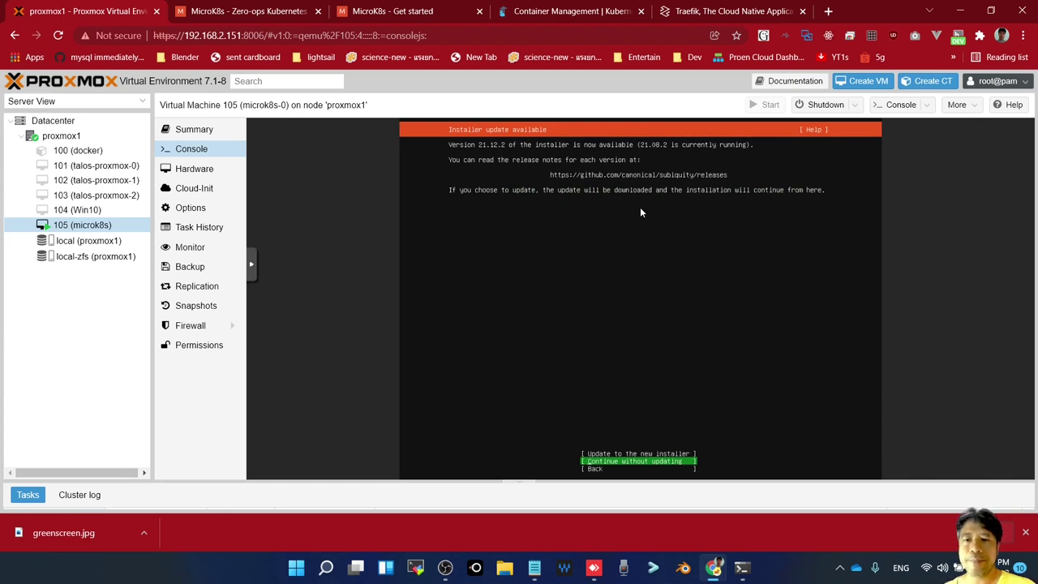
key(Return)
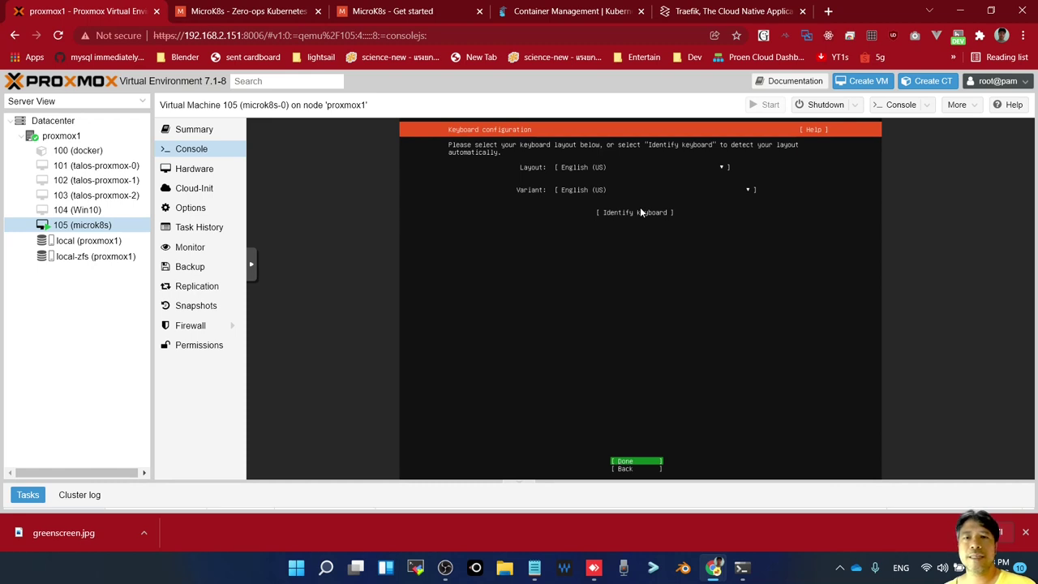
key(Return)
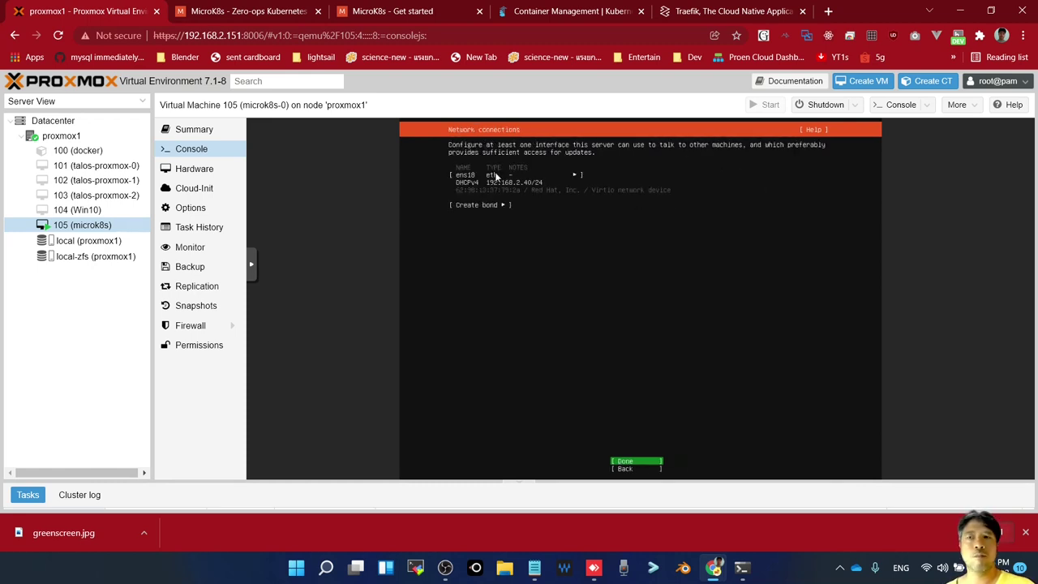
Open VM 105's console in a separate noVNC window and bring it to the front
click(900, 105)
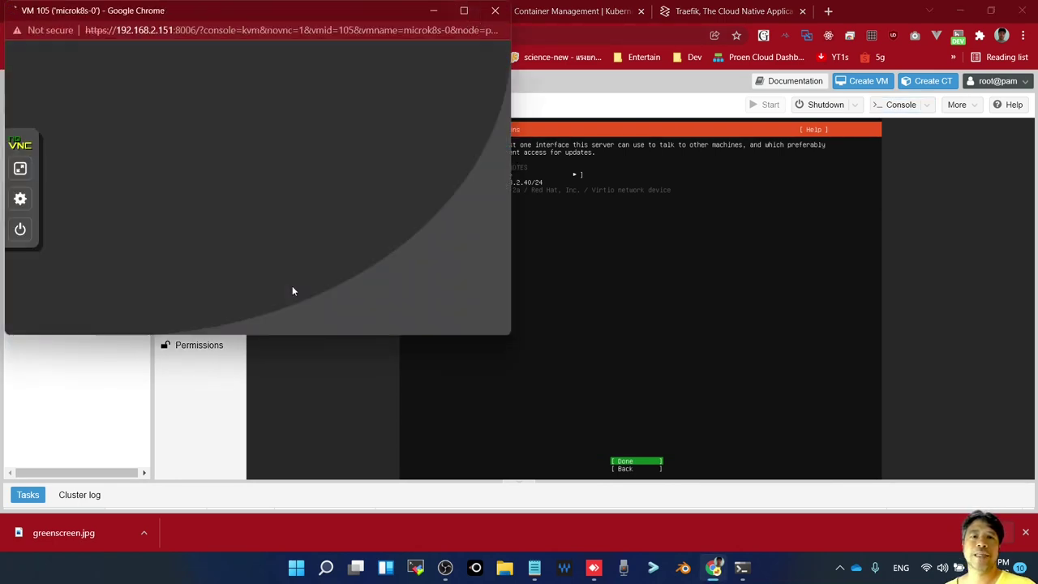
click(295, 397)
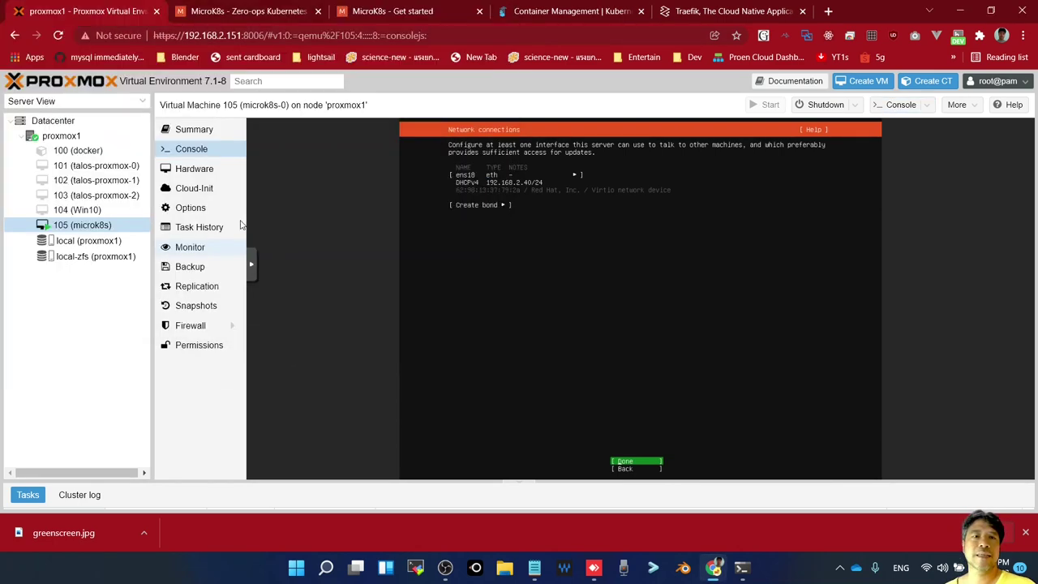
click(202, 134)
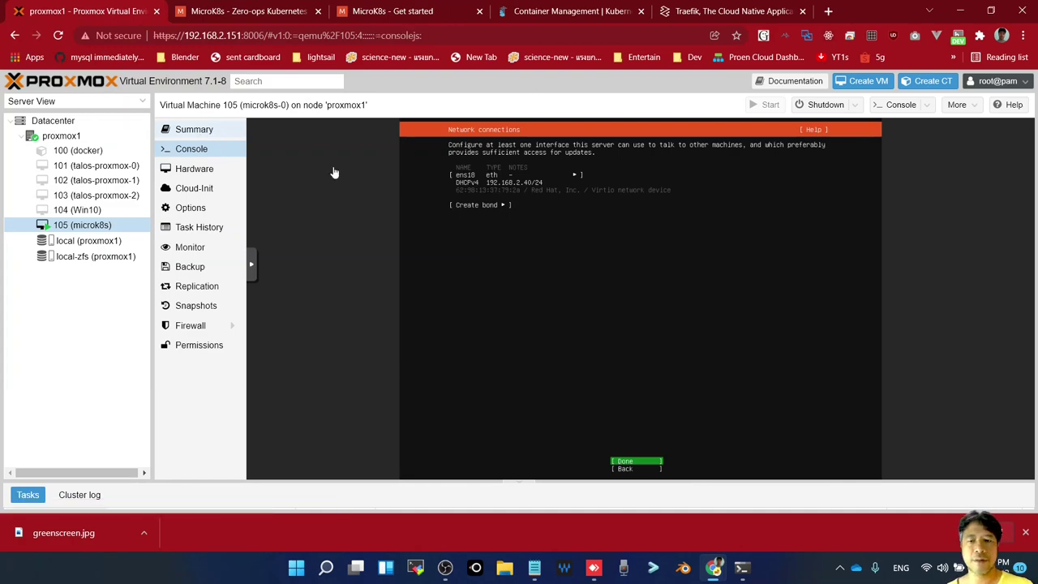
key(super+Tab)
key(Return)
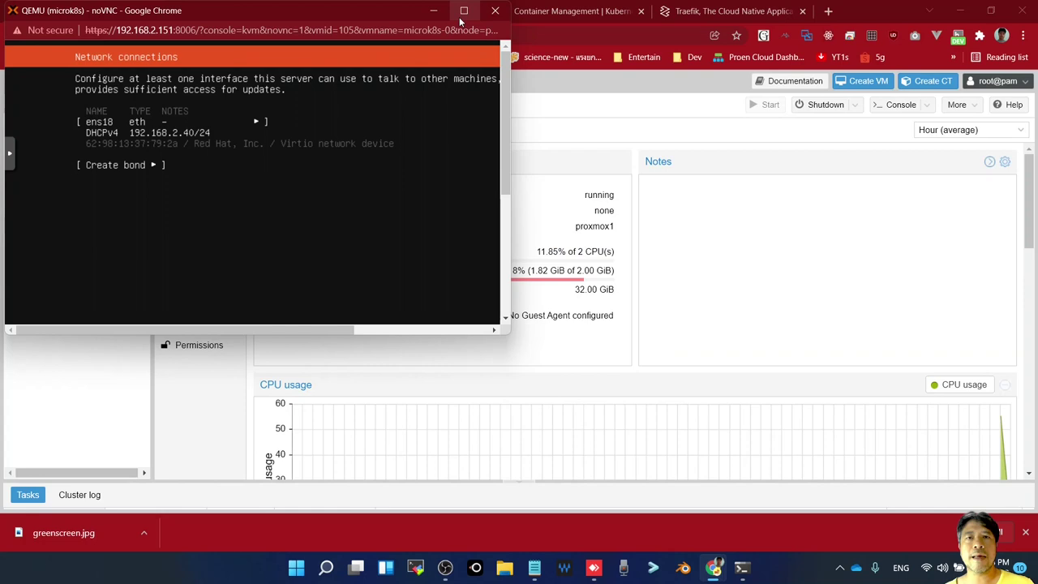
Edit the ens18 interface's IPv4 settings in the maximized console and pick the Manual method
click(463, 11)
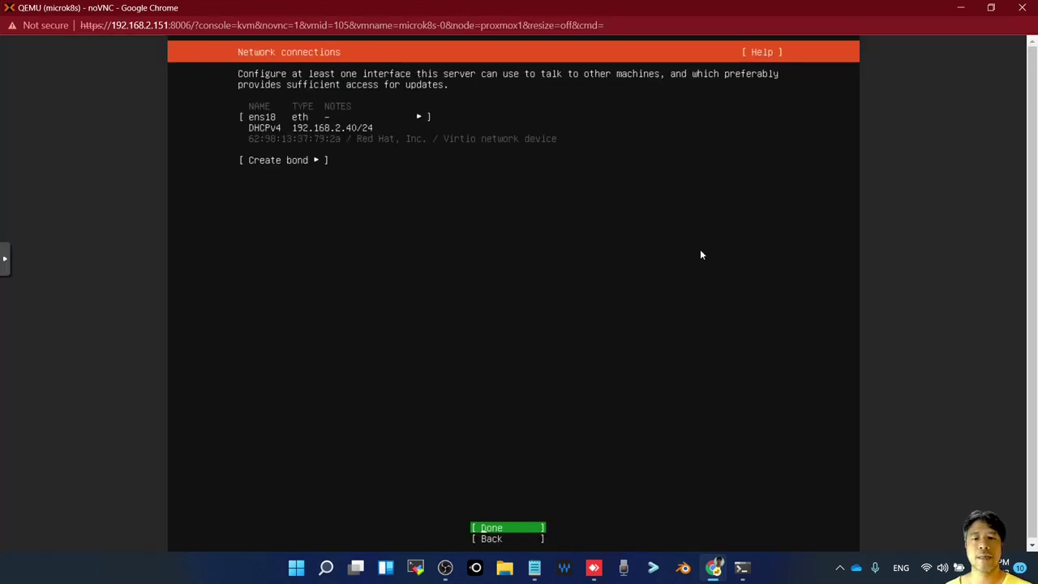
key(Up)
key(Up)
key(Up)
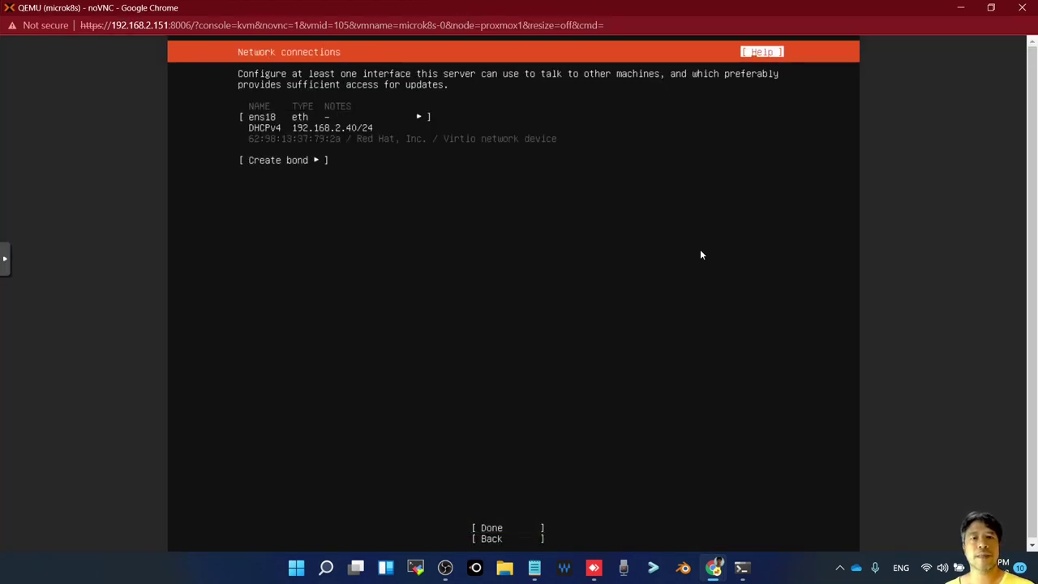
key(Down)
key(Return)
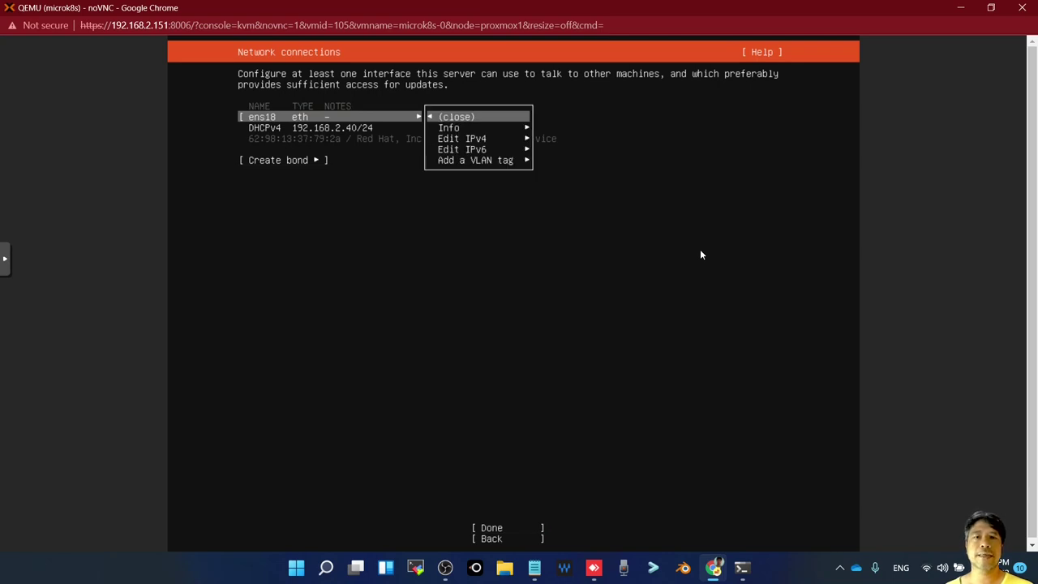
key(Down)
key(Down)
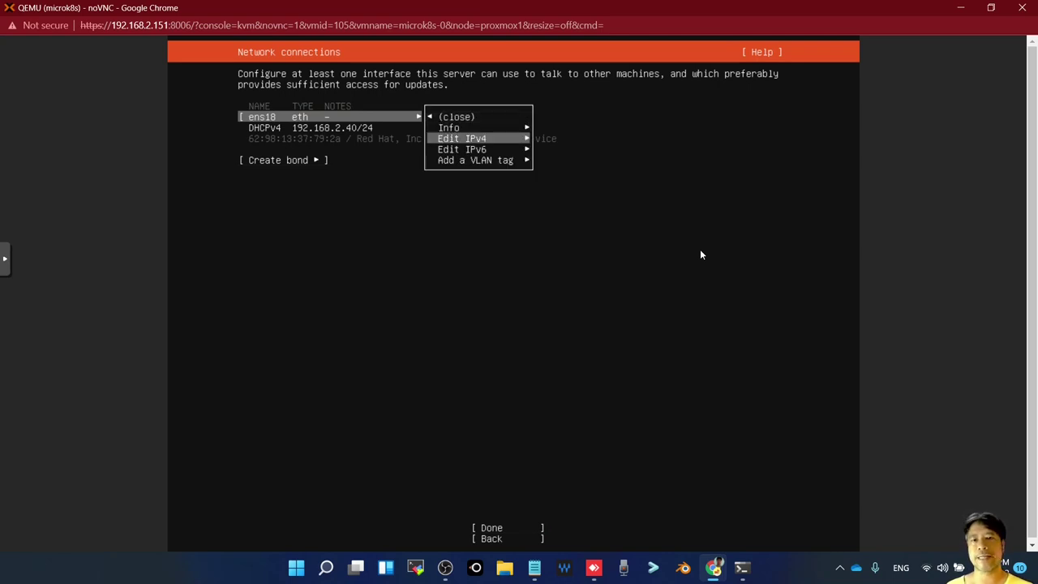
key(Return)
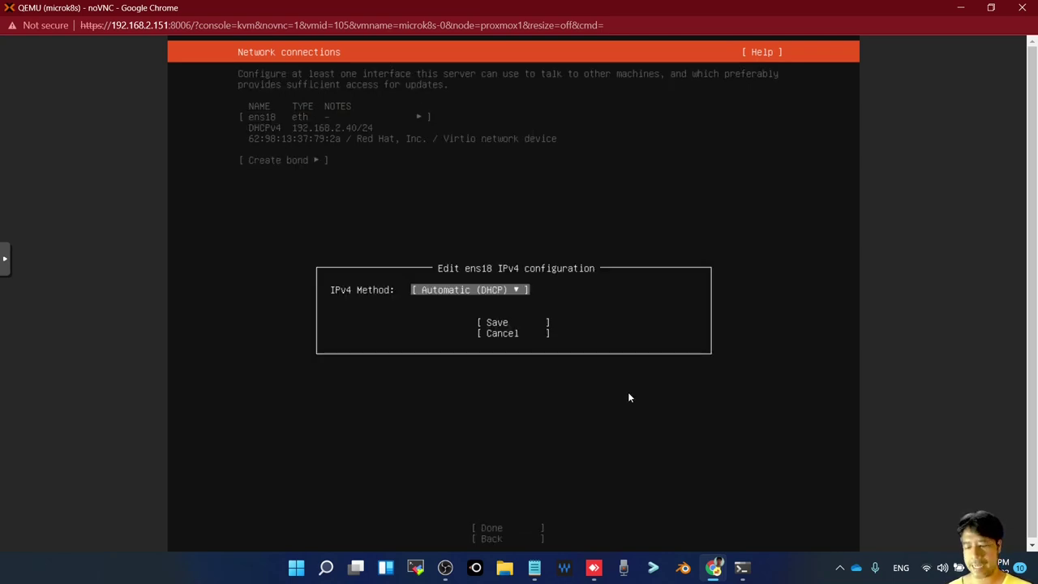
key(Return)
key(Down)
key(Return)
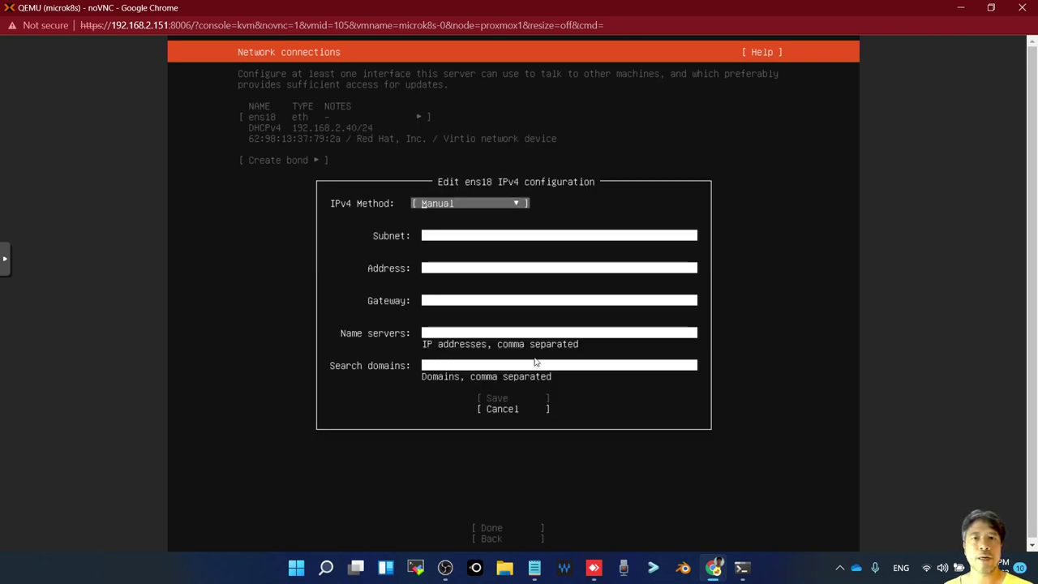
double_click(397, 8)
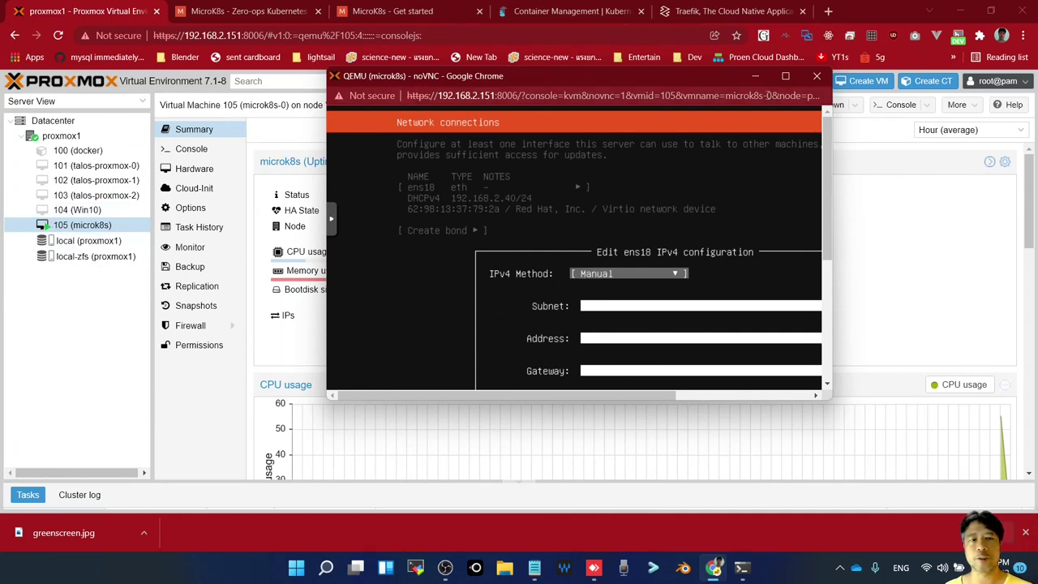
click(786, 77)
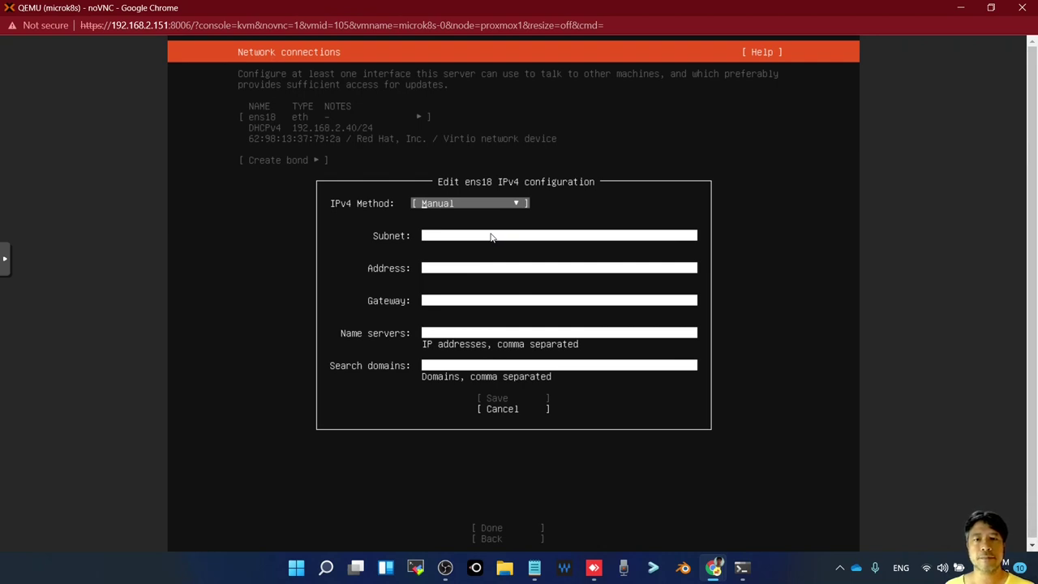
Enter subnet 192.168.2.0/24 and address 192.168.2.105 for ens18
key(Tab)
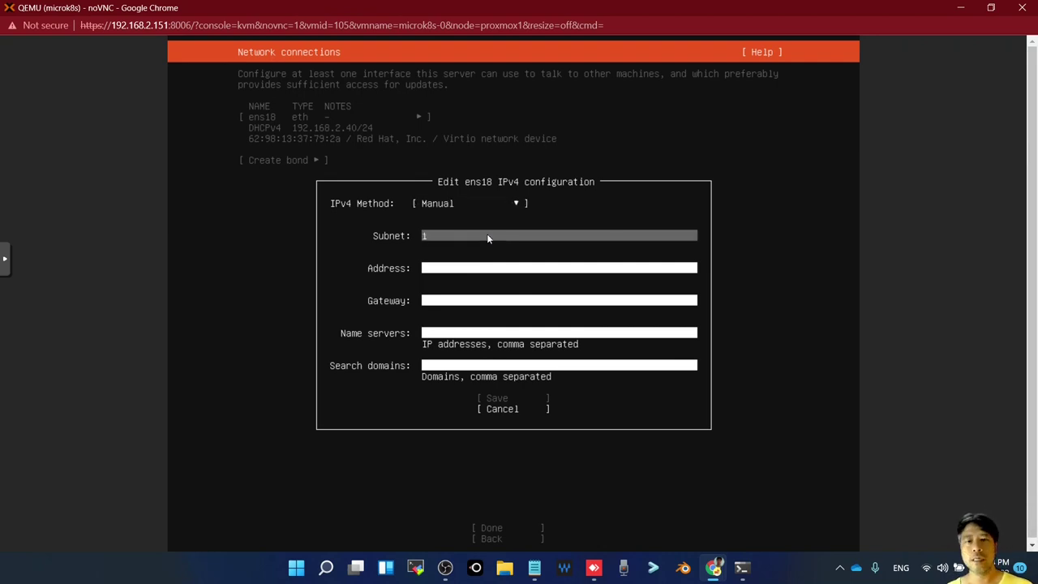
text(19)
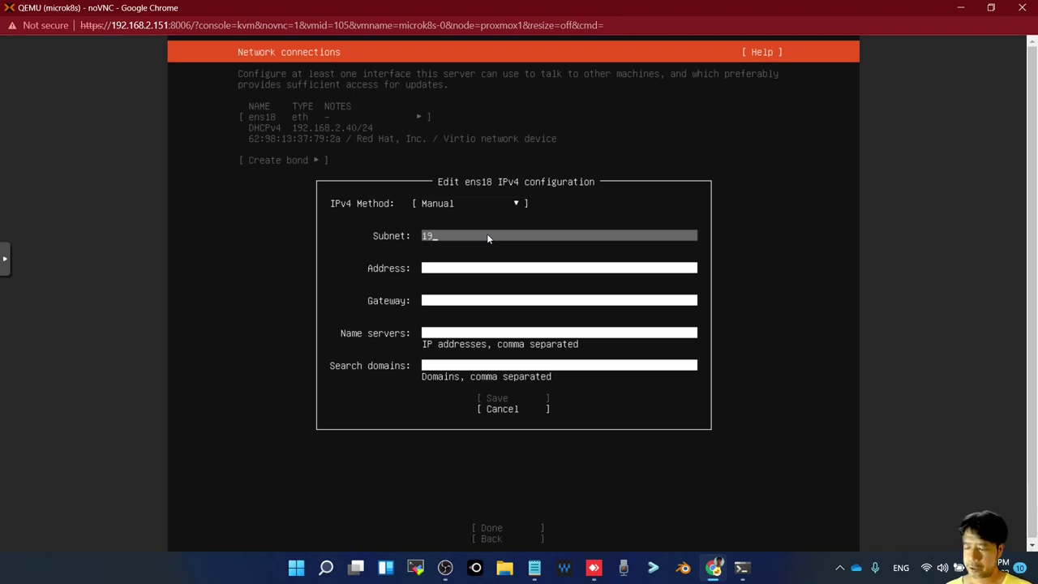
text(2.168)
key(Tab)
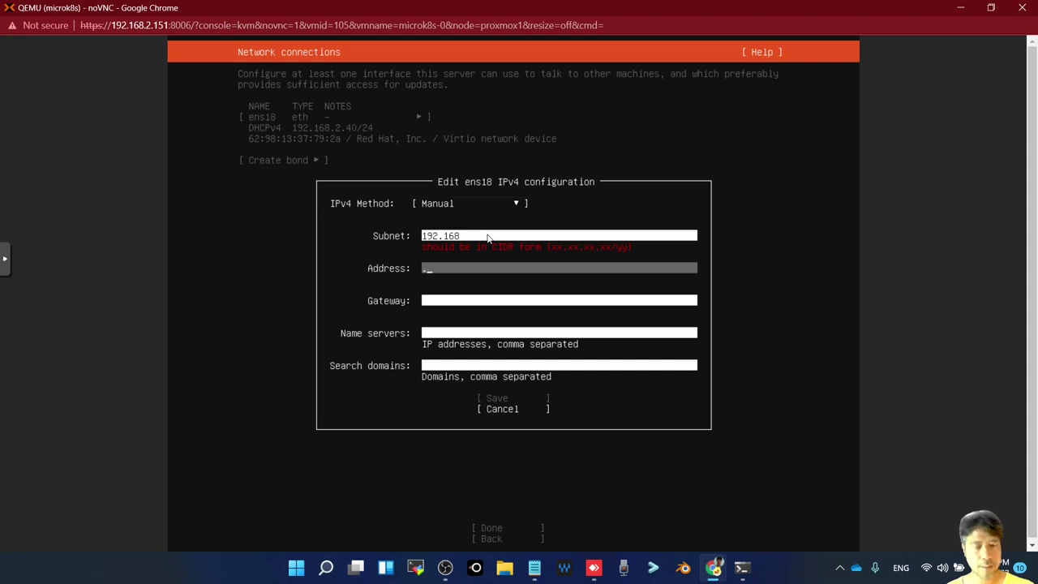
key(shift+Tab)
text(.2)
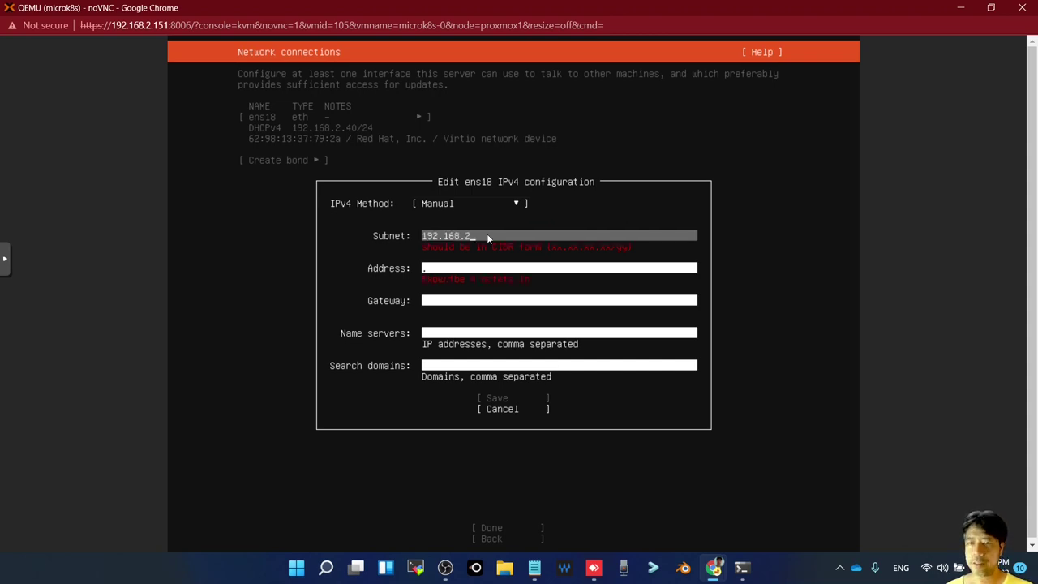
text(.)
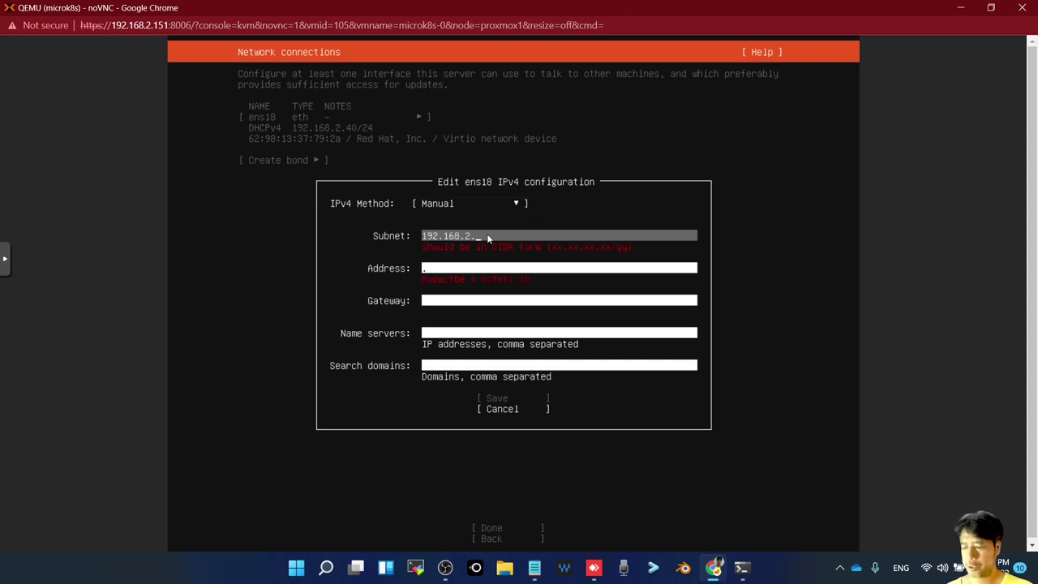
text(0/)
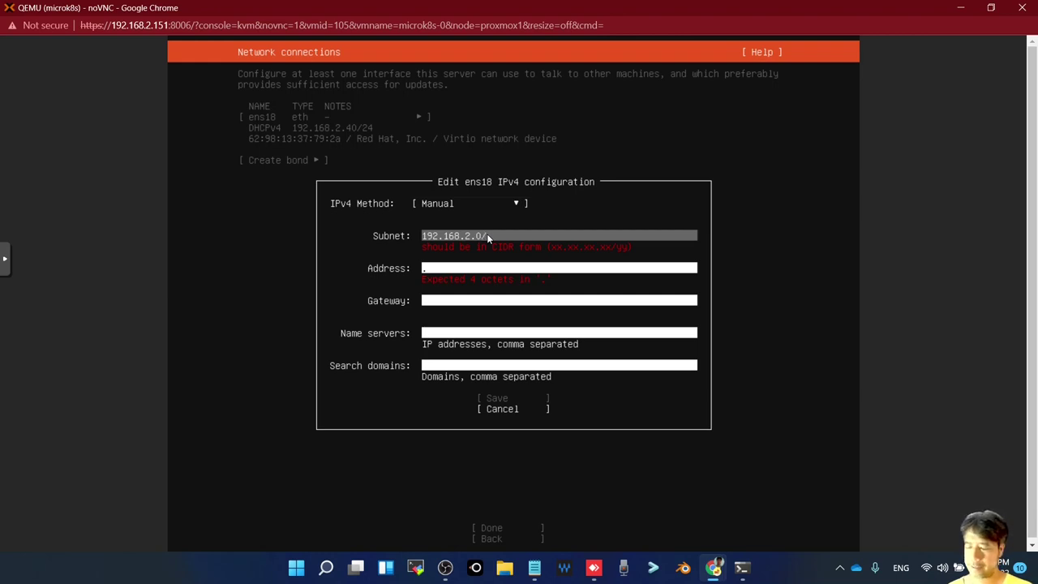
text(24)
key(Tab)
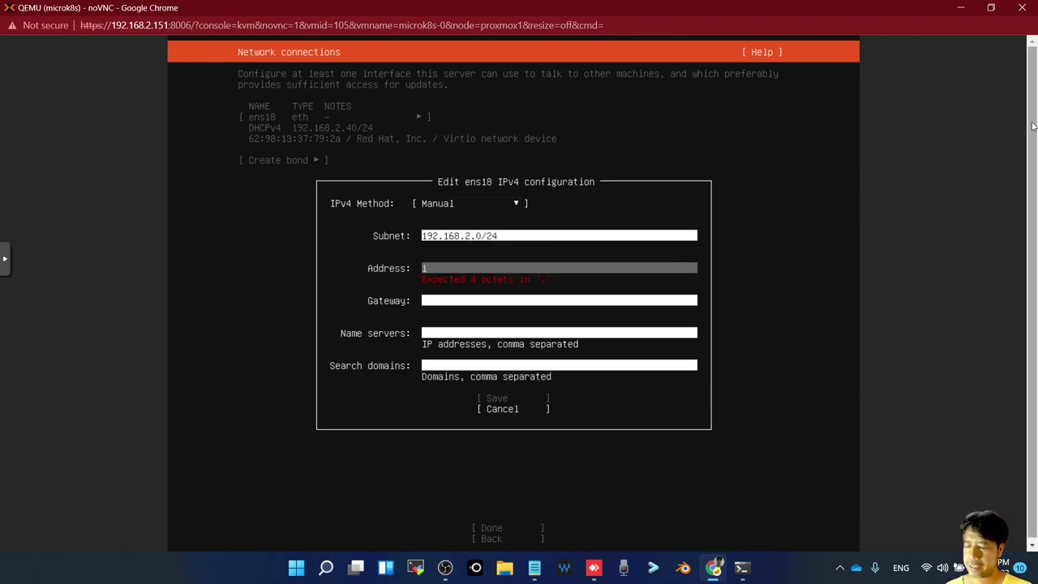
text(192.1)
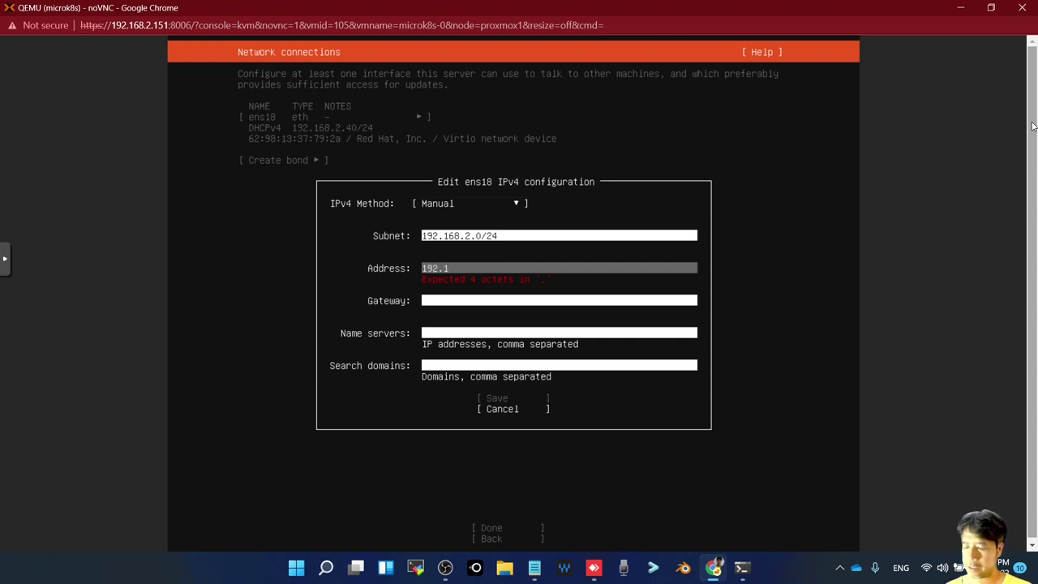
text(68.2)
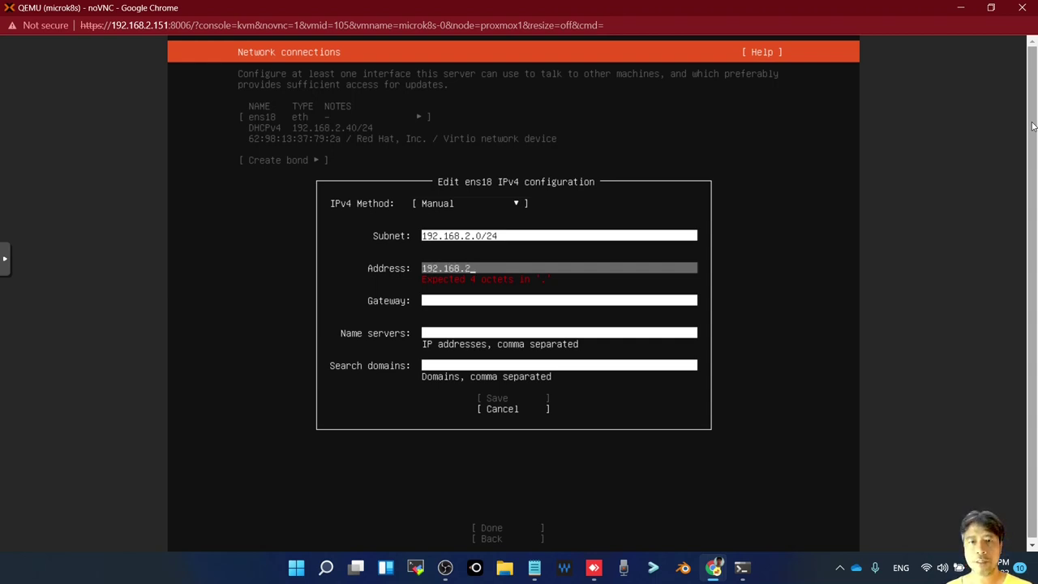
text(.)
text(105)
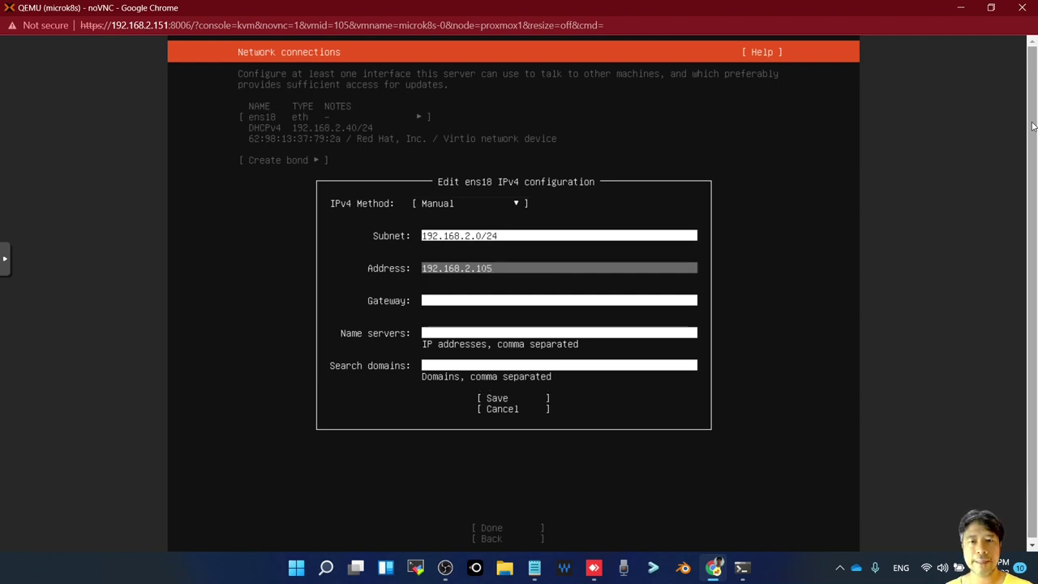
Set gateway and name server to 192.168.2.1 and save the ens18 IPv4 settings
key(Tab)
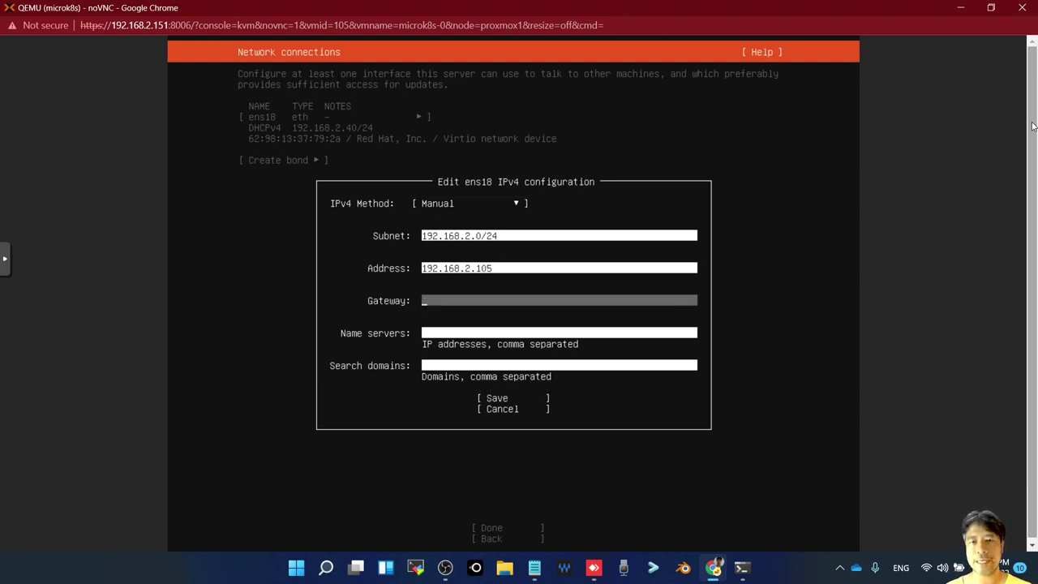
text(19)
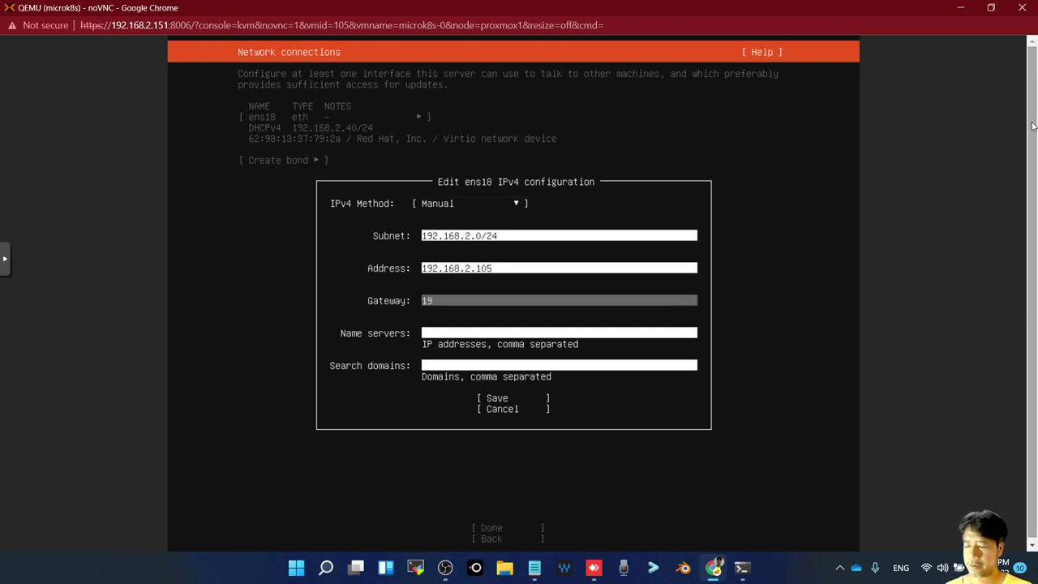
text(2.168)
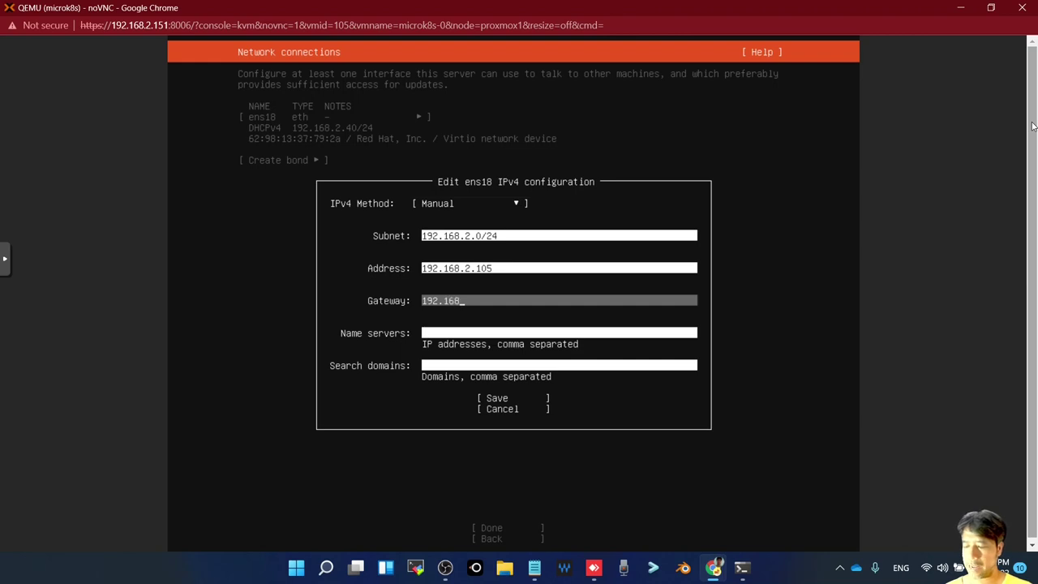
text(.2.1)
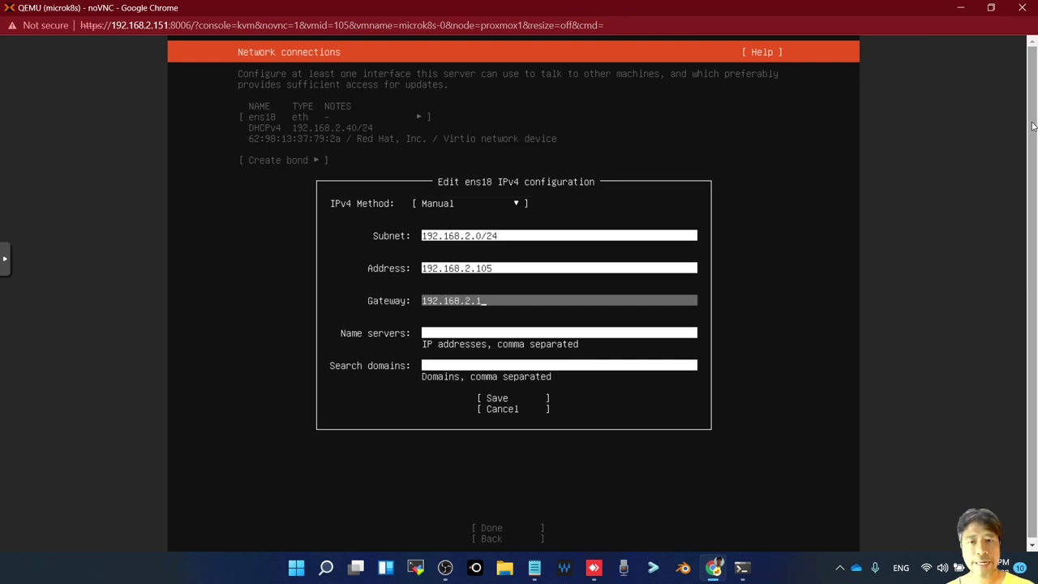
key(Tab)
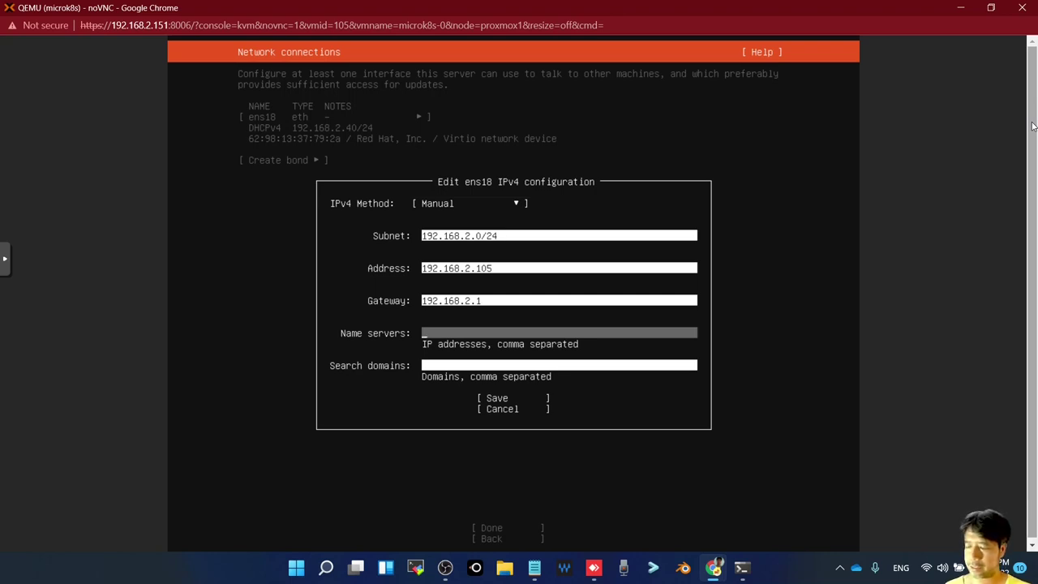
text(192.1)
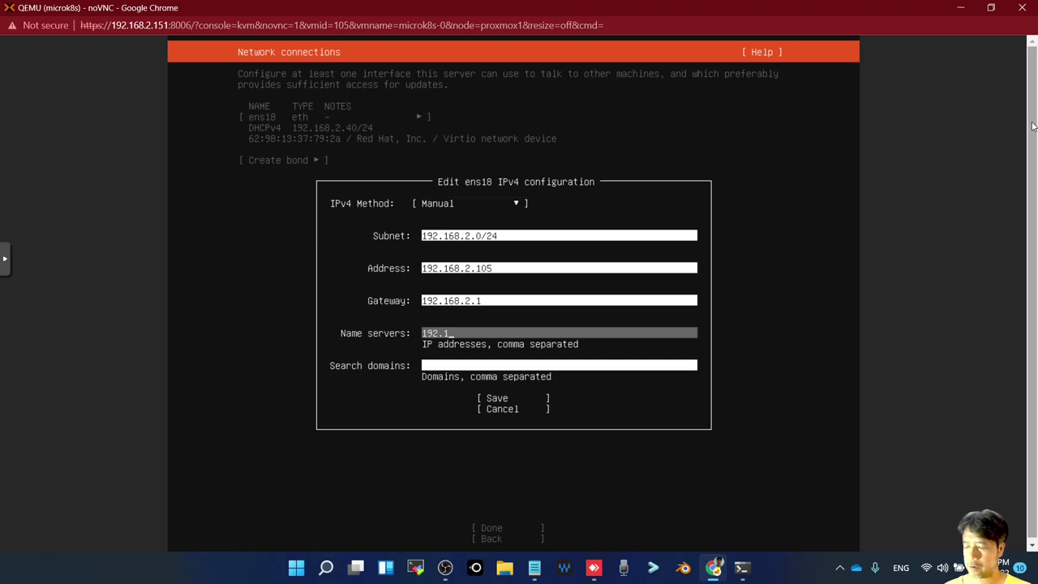
text(688)
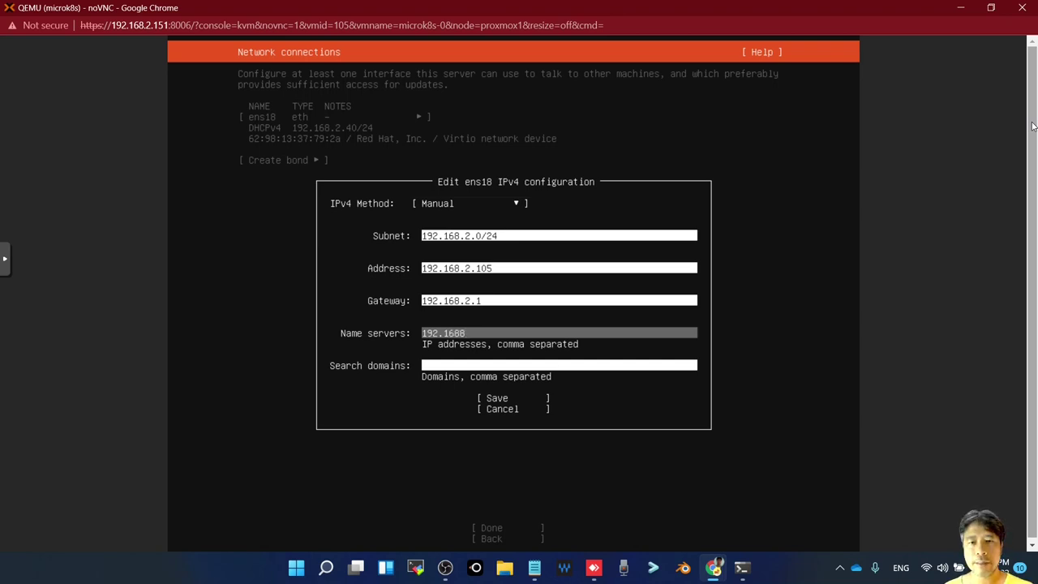
key(BackSpace)
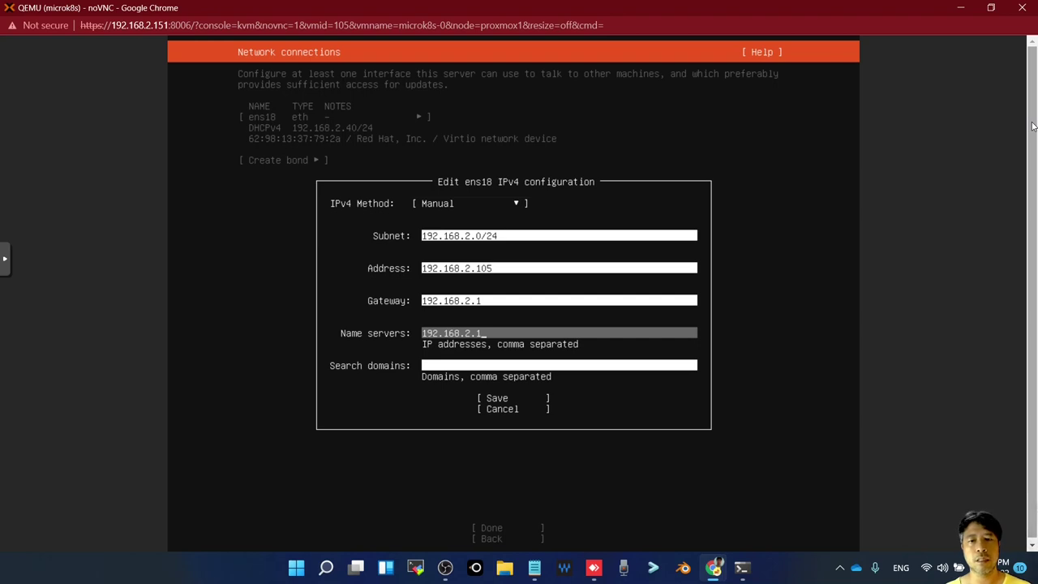
key(Tab)
key(Tab)
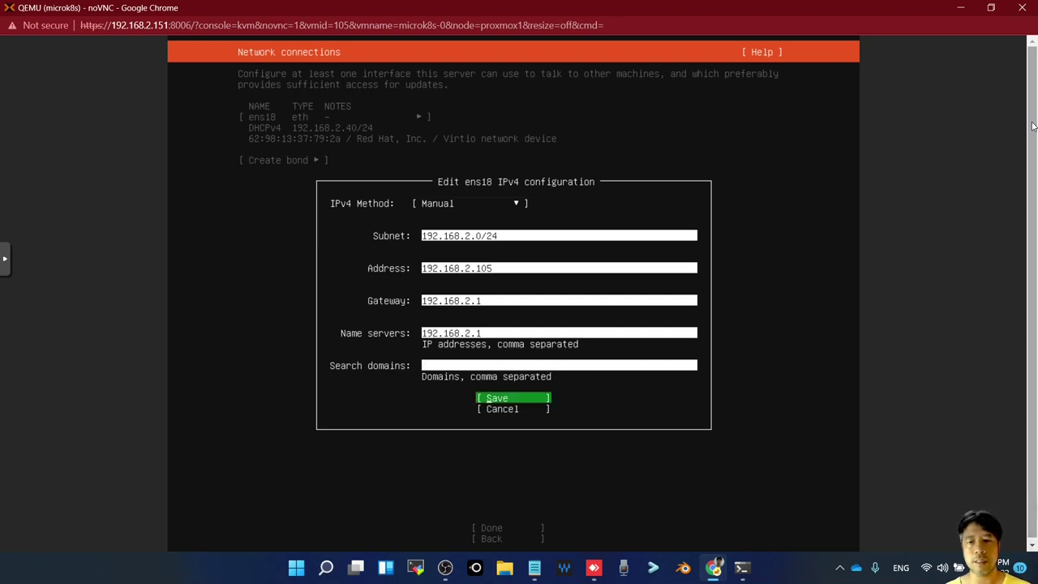
key(Return)
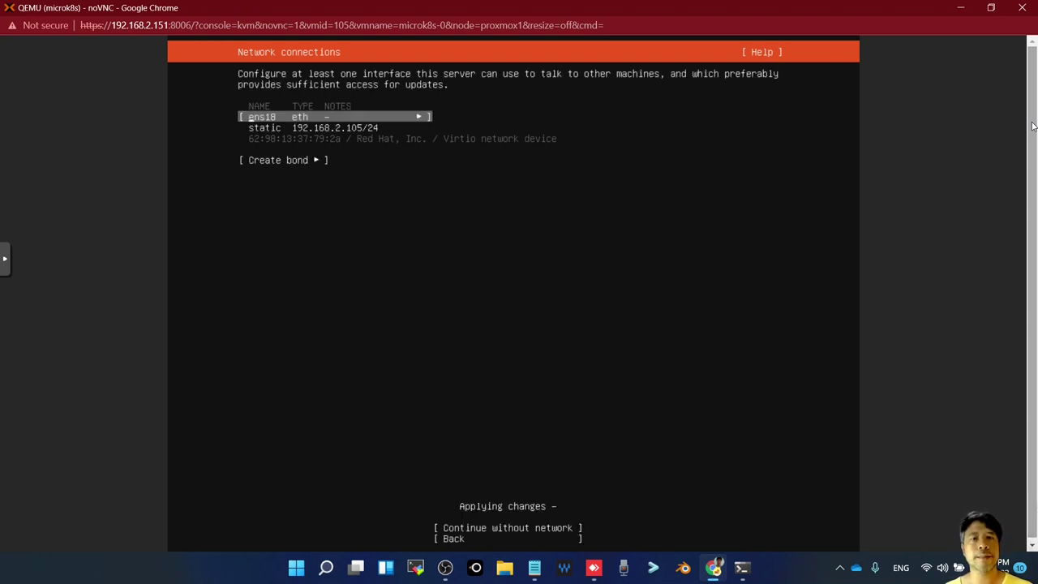
Finish the network step, leave the proxy blank, and keep the default Ubuntu archive mirror
key(Tab)
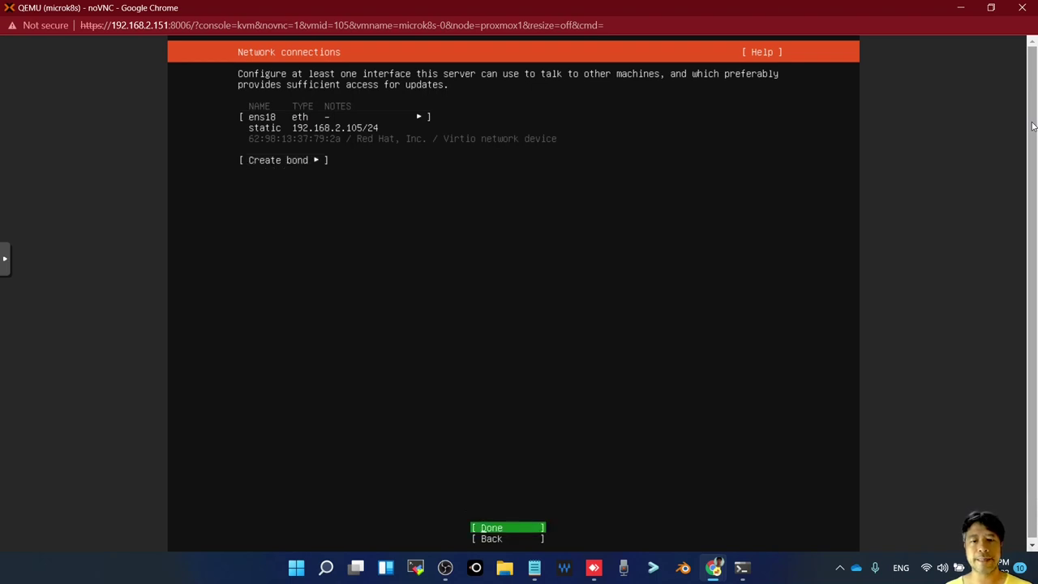
key(Return)
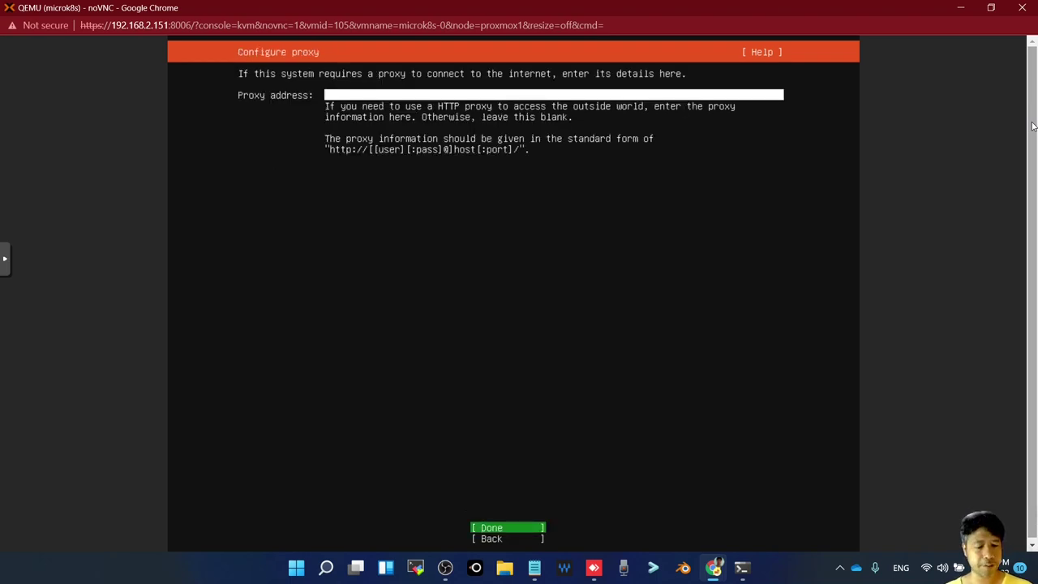
key(Return)
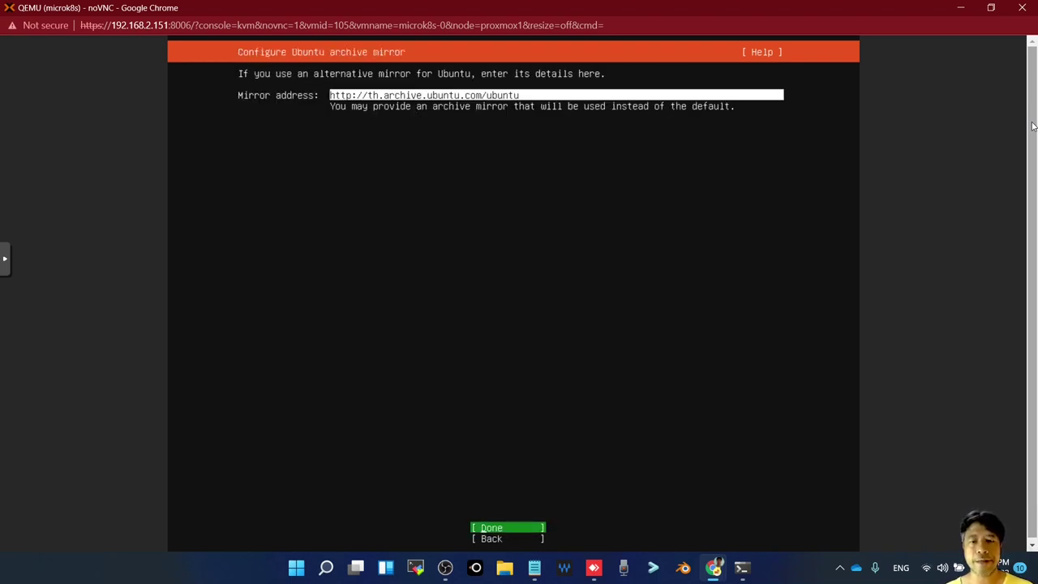
key(Return)
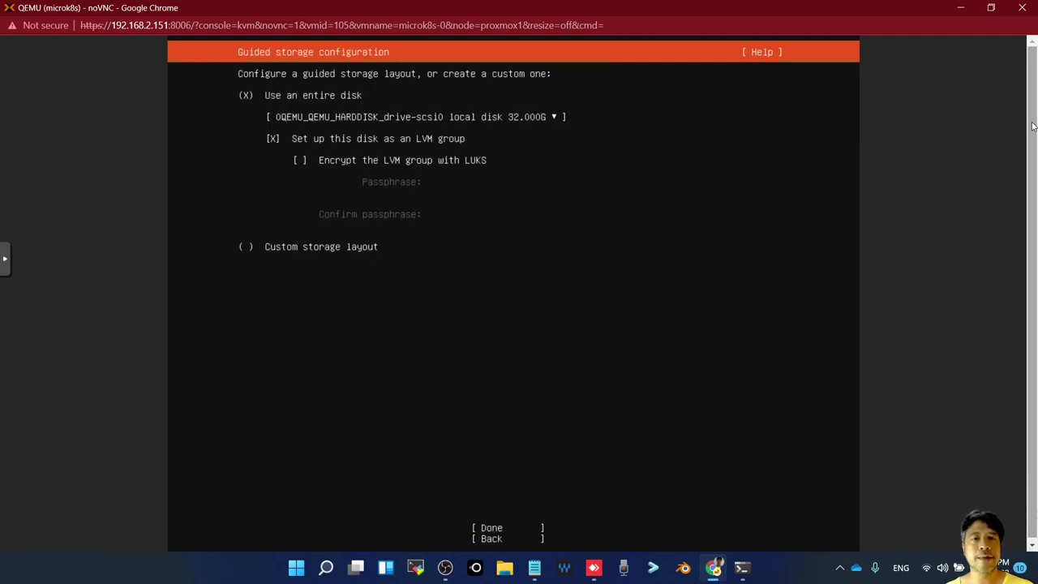
Accept the guided whole-disk LVM storage layout and confirm the destructive install
key(Tab)
key(Tab)
key(Tab)
key(Tab)
key(Tab)
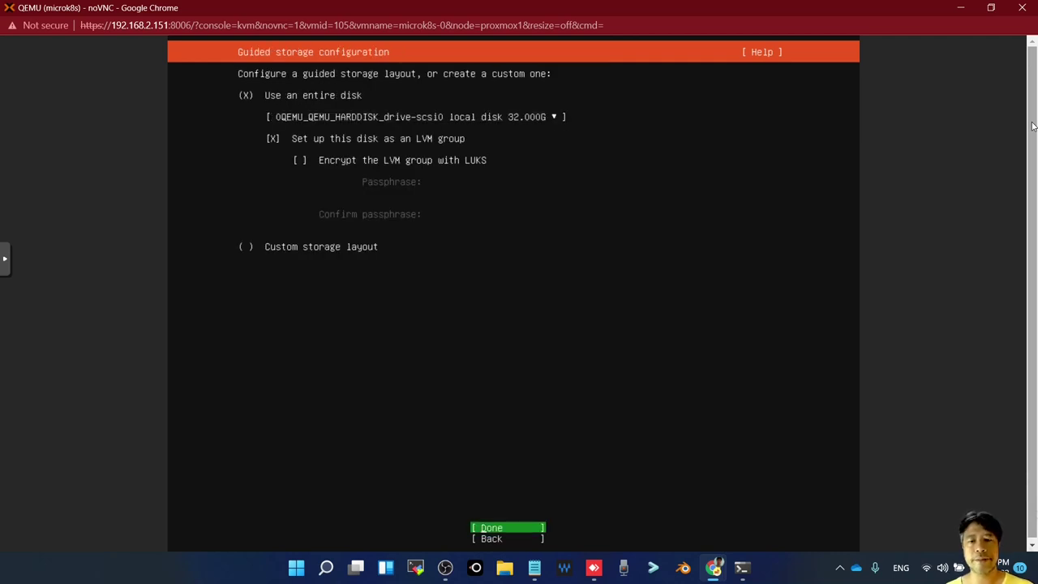
key(Return)
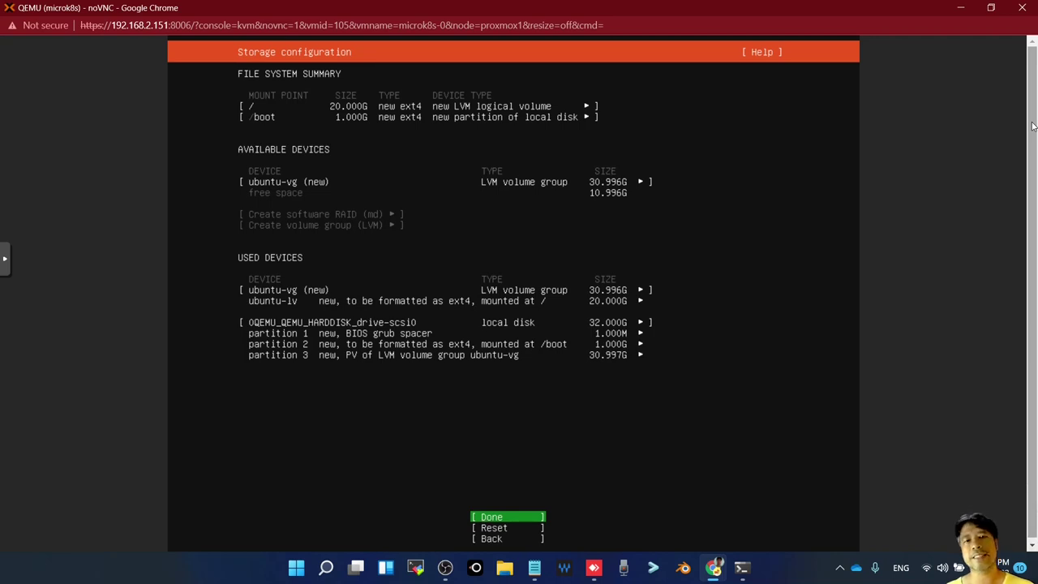
key(Return)
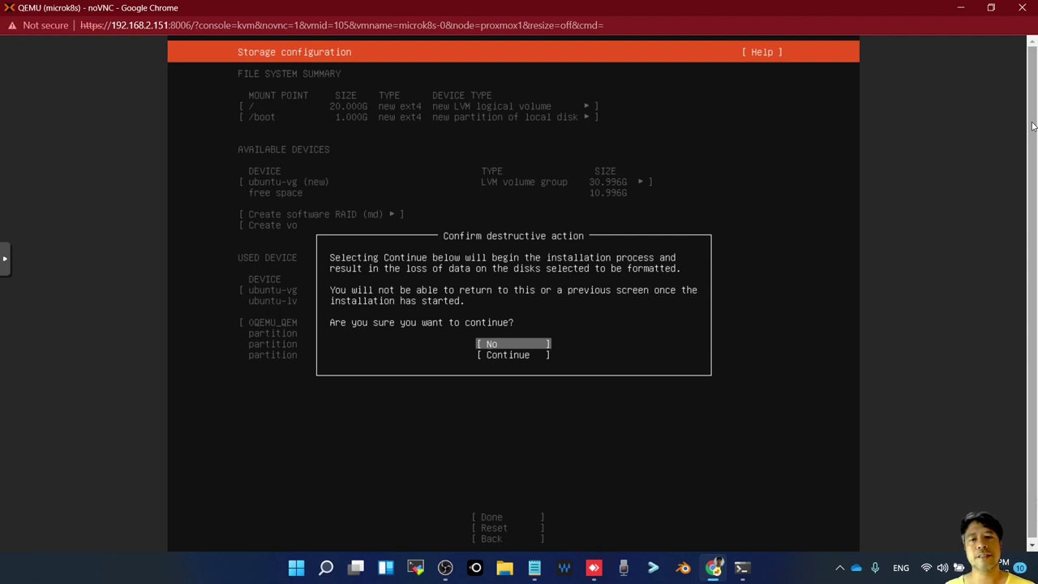
key(Down)
key(Return)
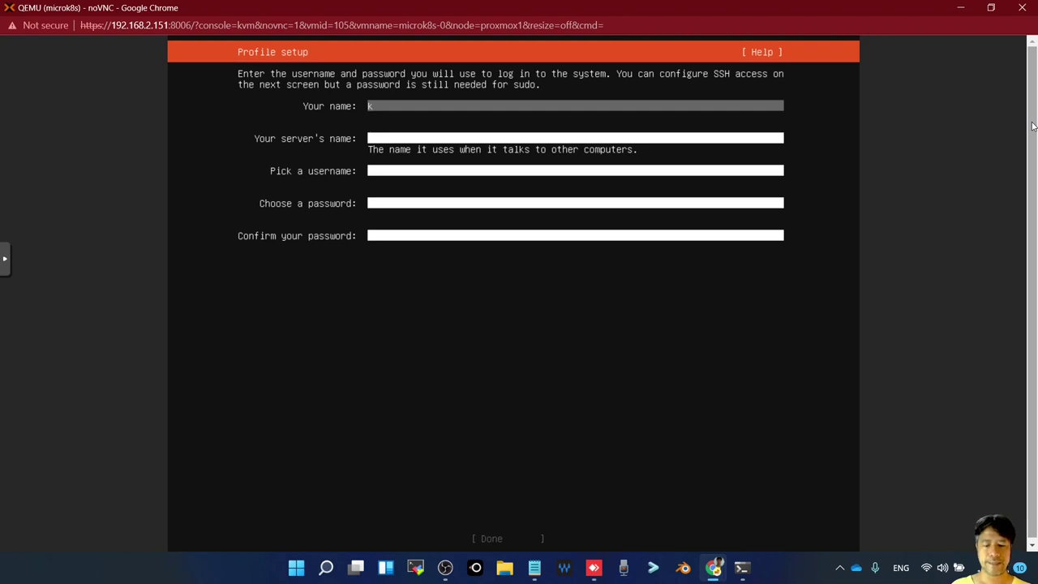
Enter the user's full name and set the server name to microk8s-0
key(BackSpace)
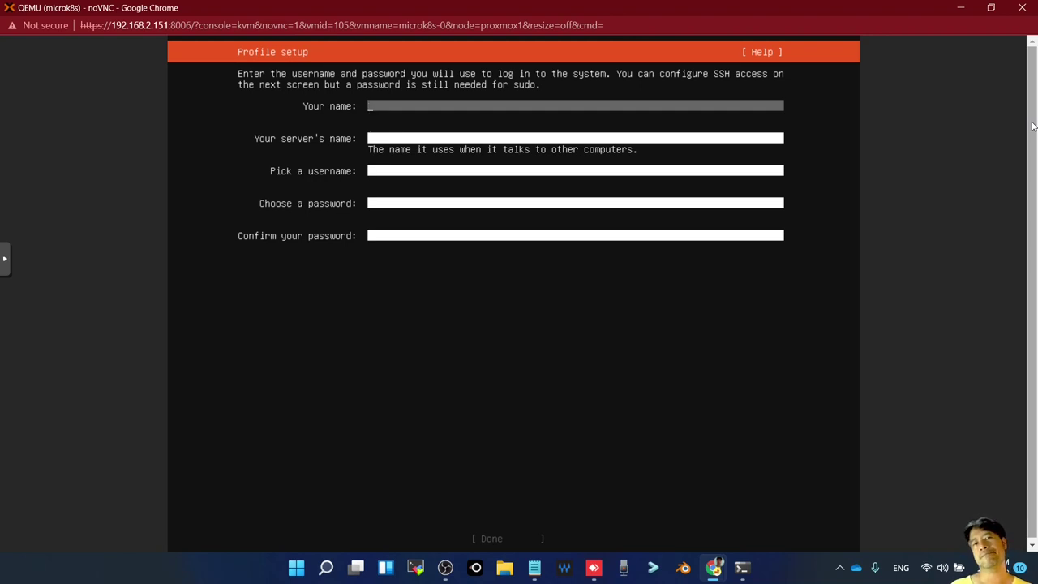
text(oom)
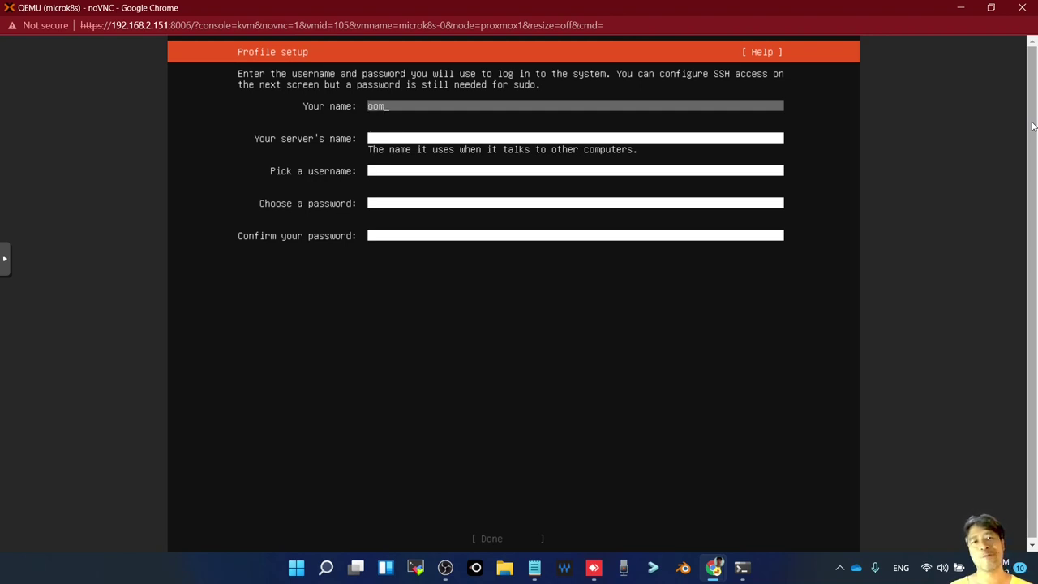
key(BackSpace)
key(BackSpace)
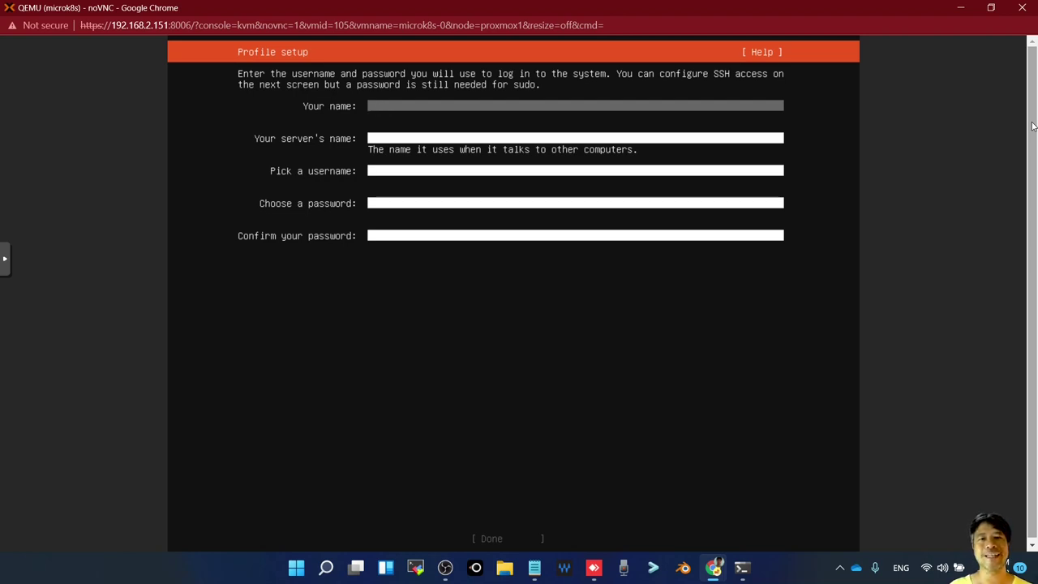
text(Sorawitr)
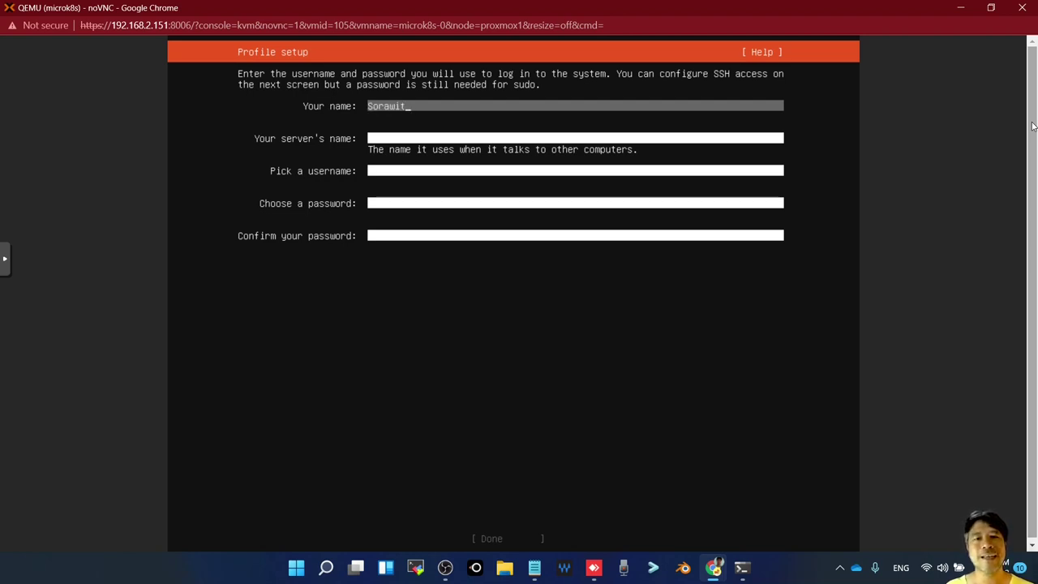
key(Tab)
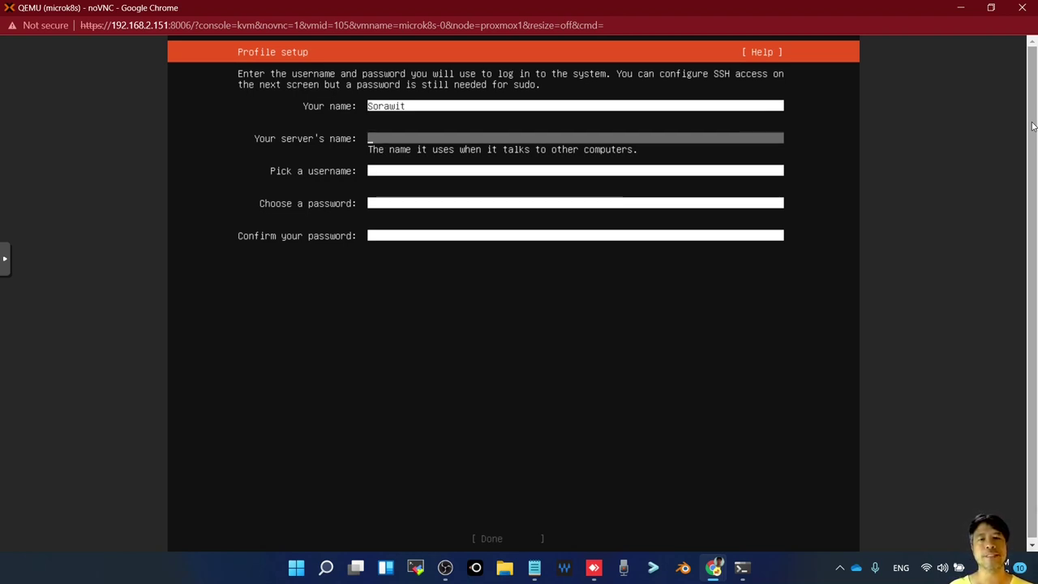
text(micro)
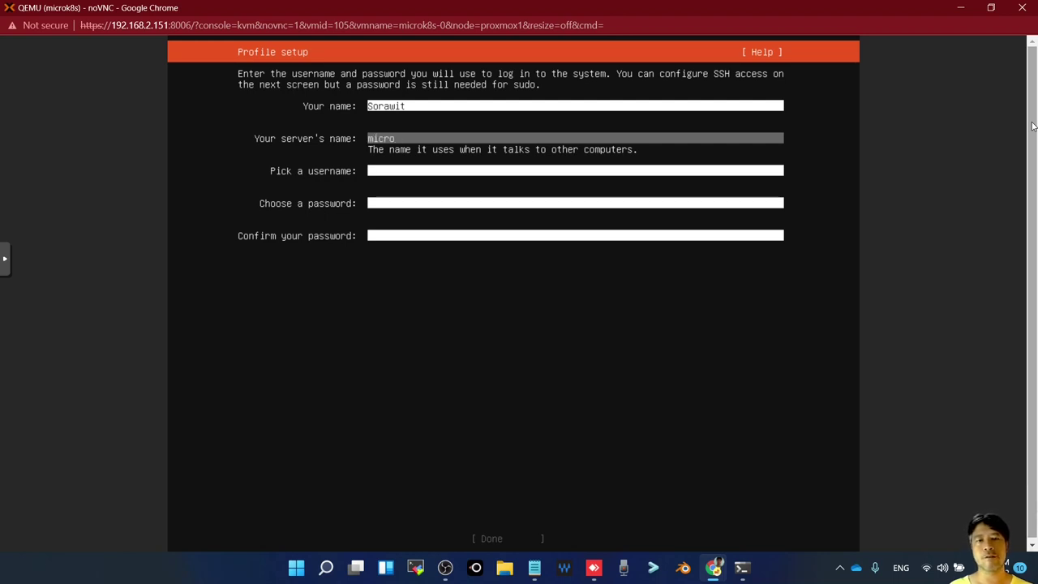
text(ik)
key(BackSpace)
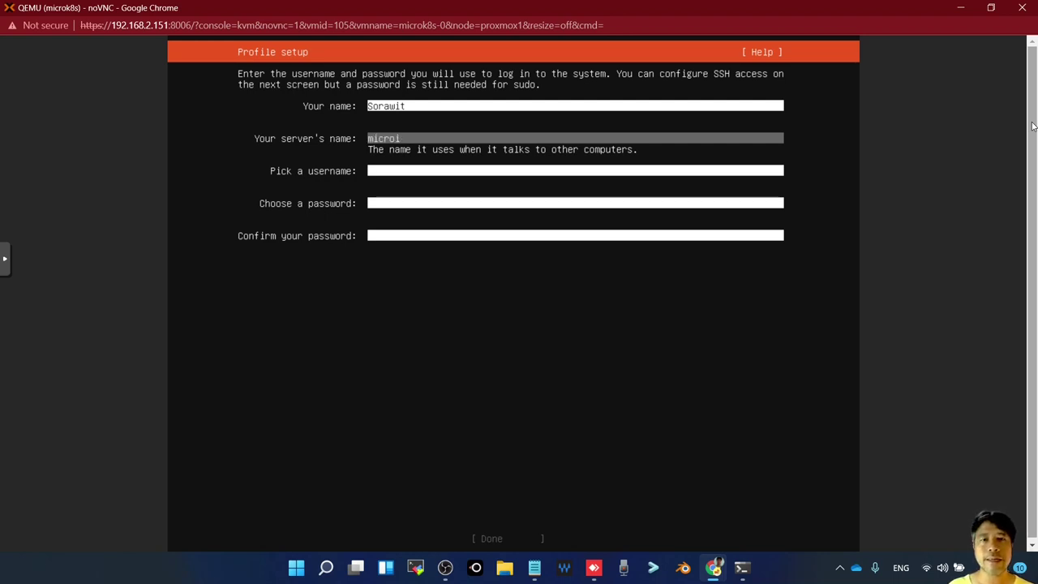
text(k8)
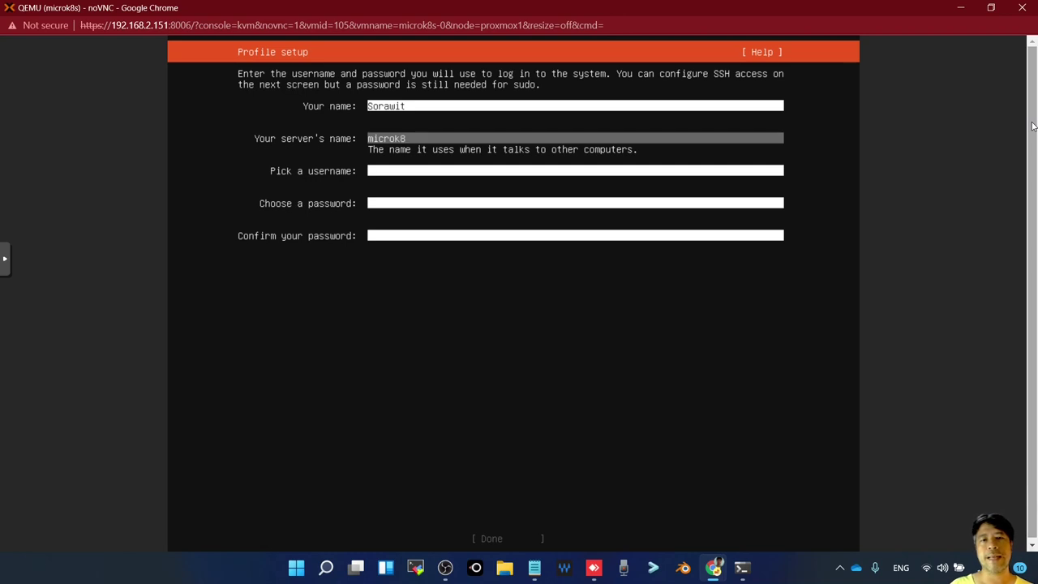
text(s-)
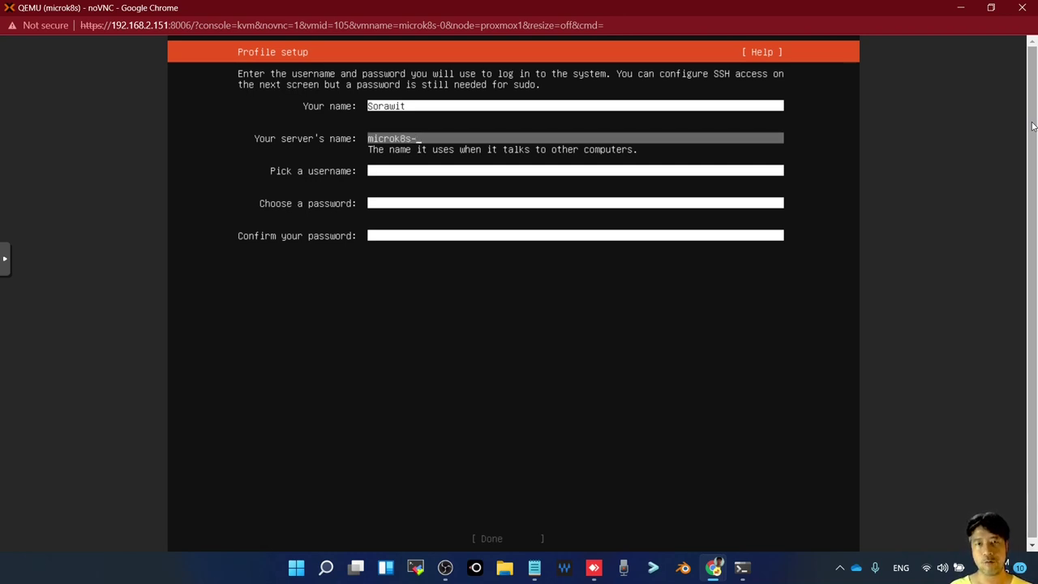
text(0)
key(Tab)
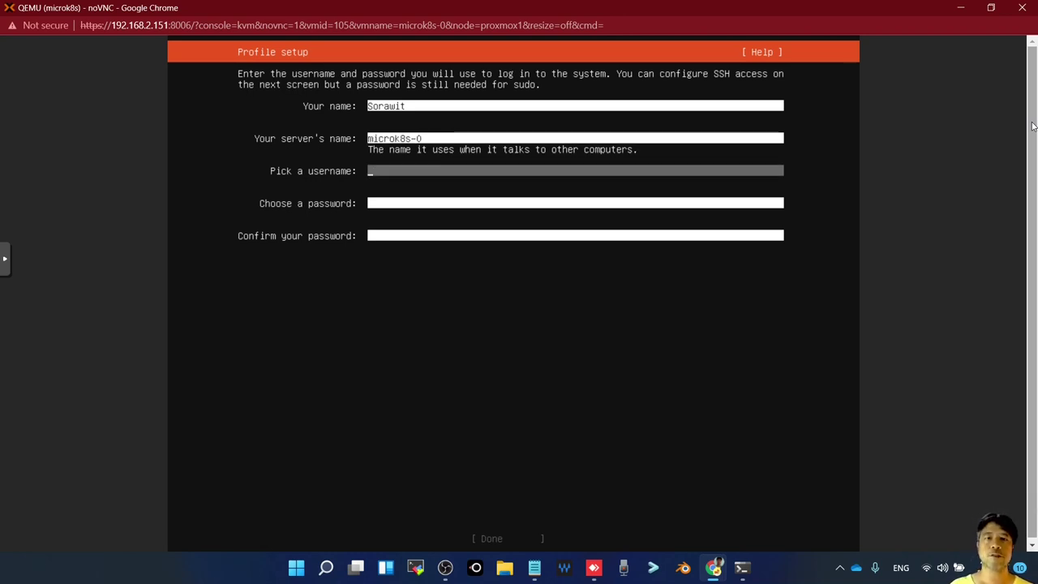
Enter the username and a matching password and confirmation, then submit the profile
text(oom)
key(Tab)
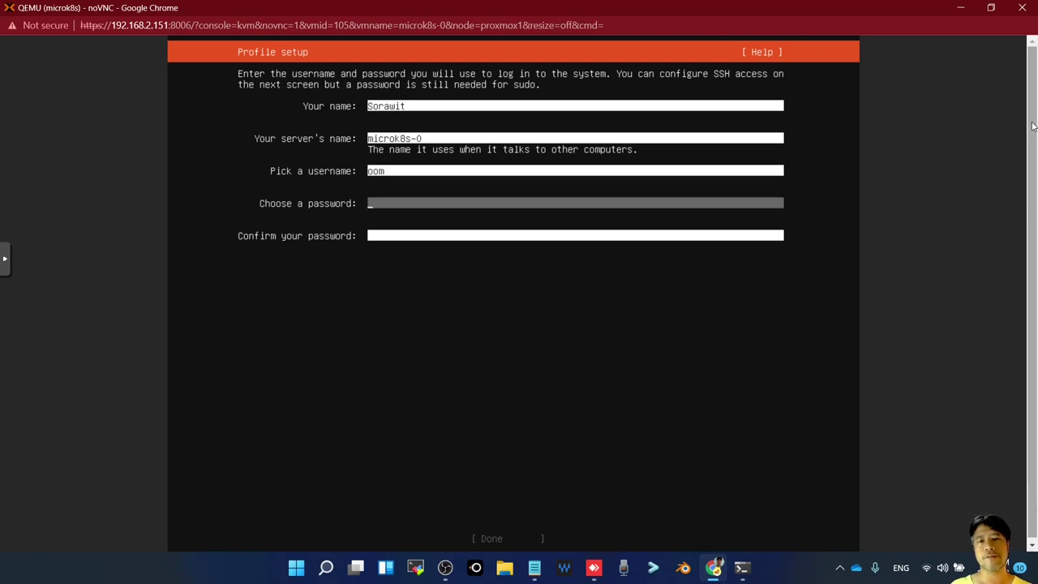
text(**********)
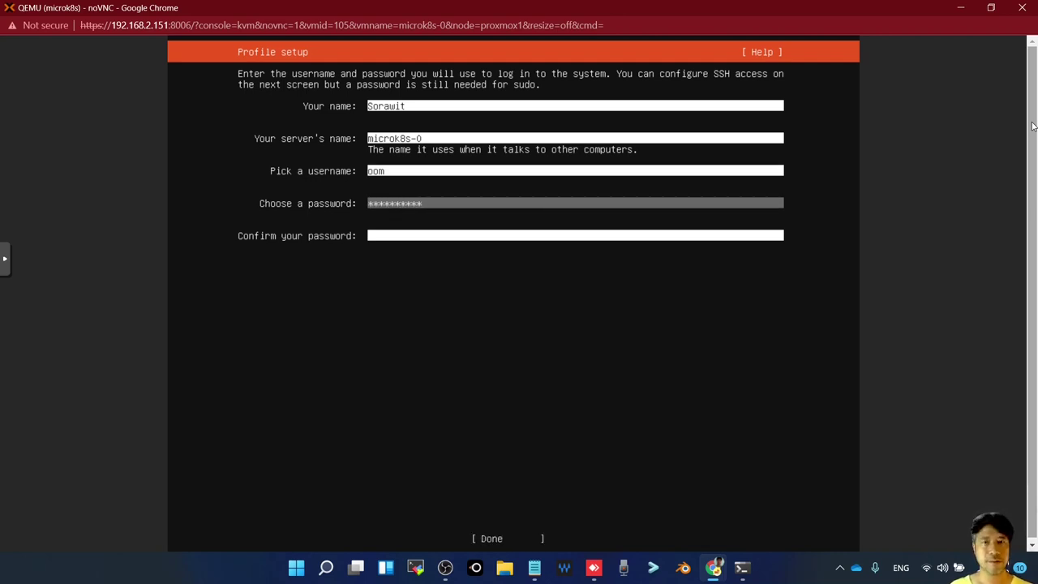
key(Tab)
text(*********)
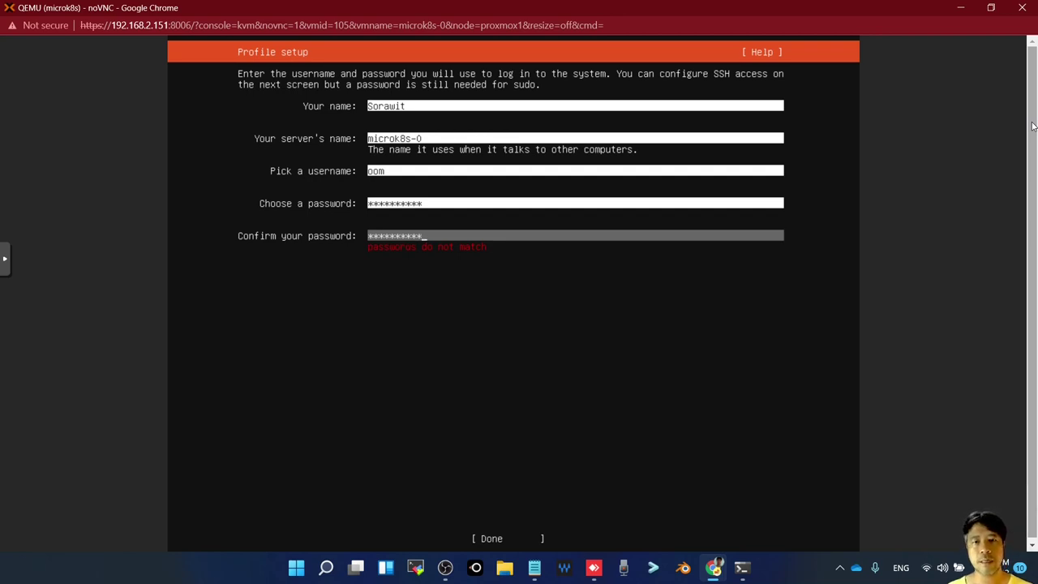
key(BackSpace)
key(BackSpace)
key(BackSpace)
key(BackSpace)
key(BackSpace)
key(BackSpace)
key(BackSpace)
key(BackSpace)
key(BackSpace)
key(BackSpace)
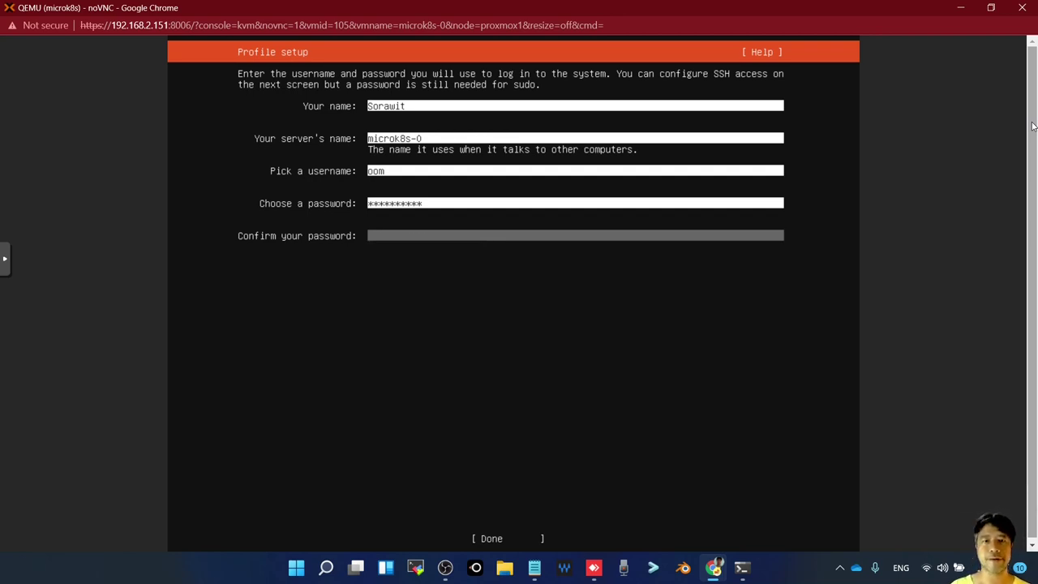
text(*********)
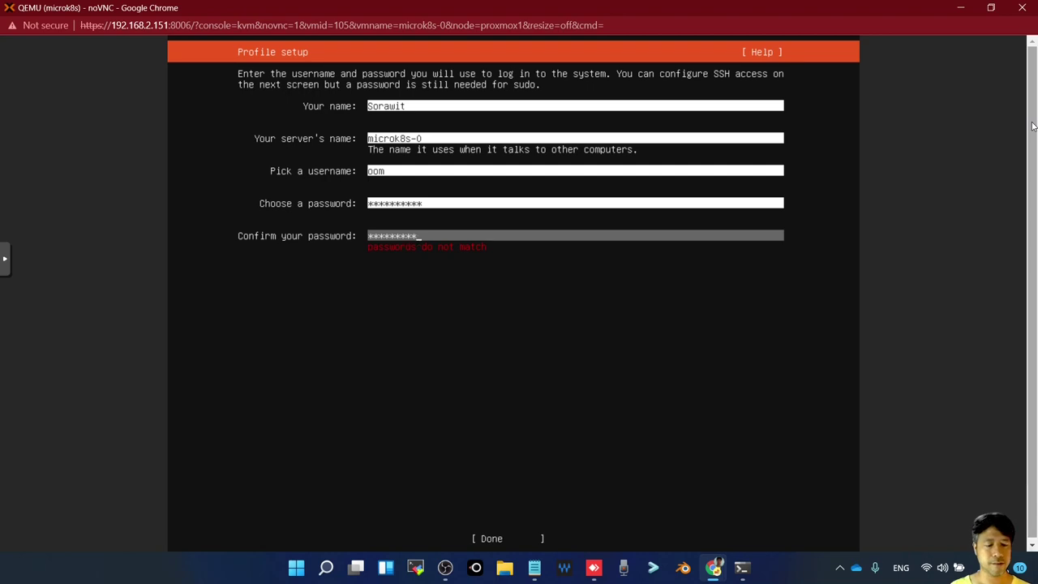
key(Up)
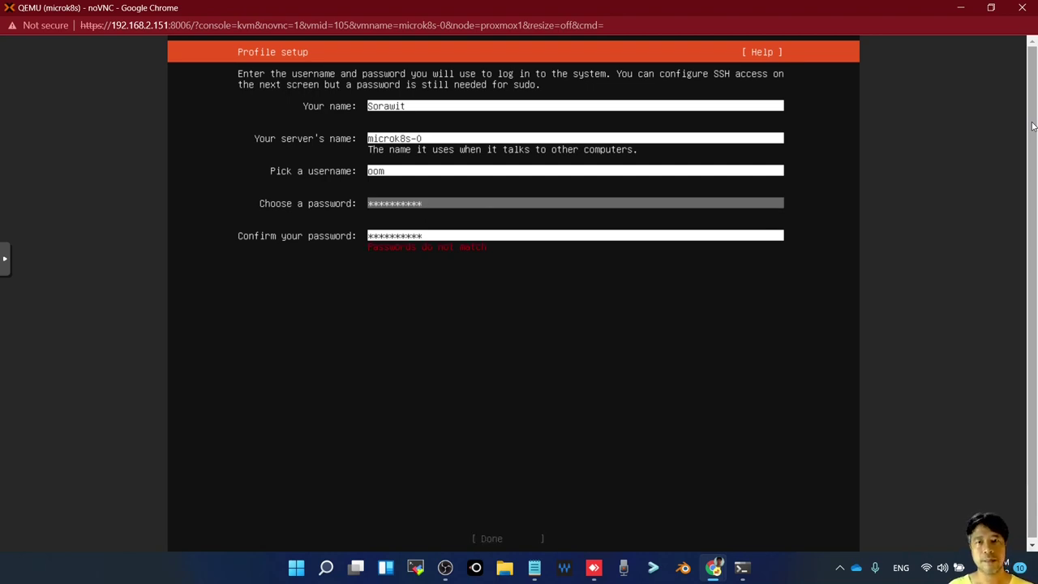
key(BackSpace)
key(BackSpace)
key(BackSpace)
key(BackSpace)
key(BackSpace)
key(BackSpace)
key(BackSpace)
key(BackSpace)
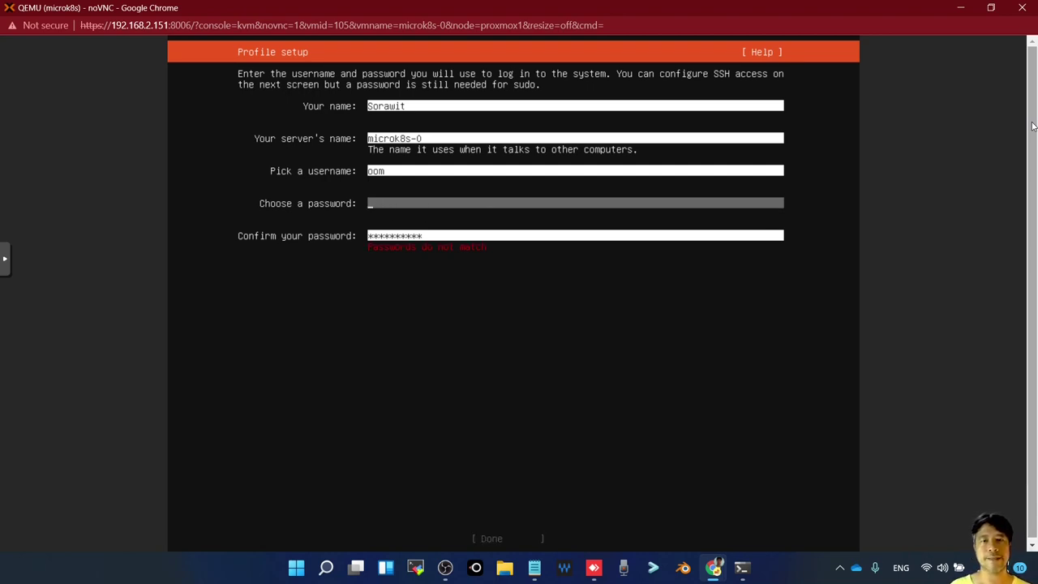
text(***)
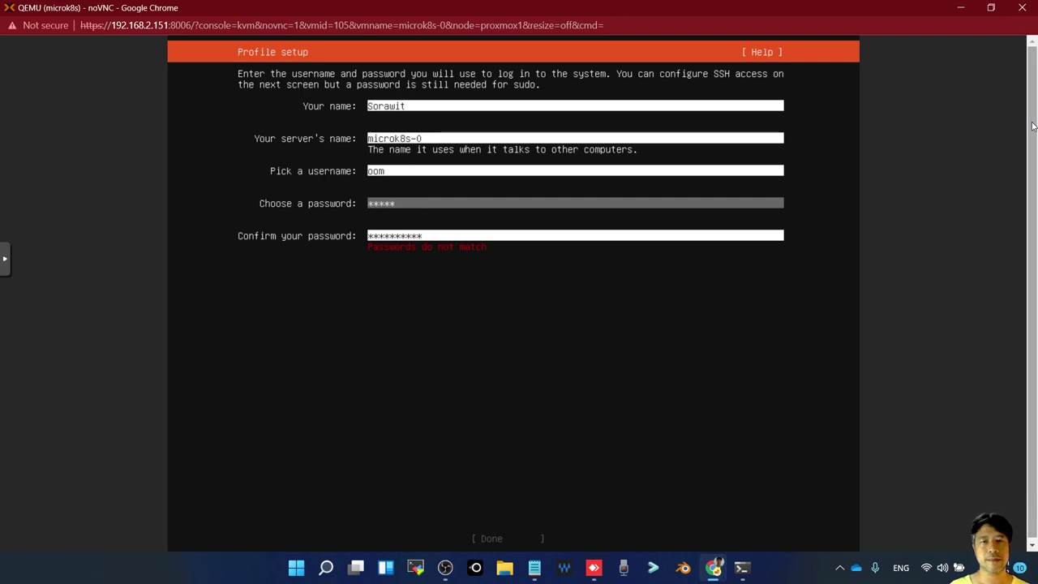
text(*******)
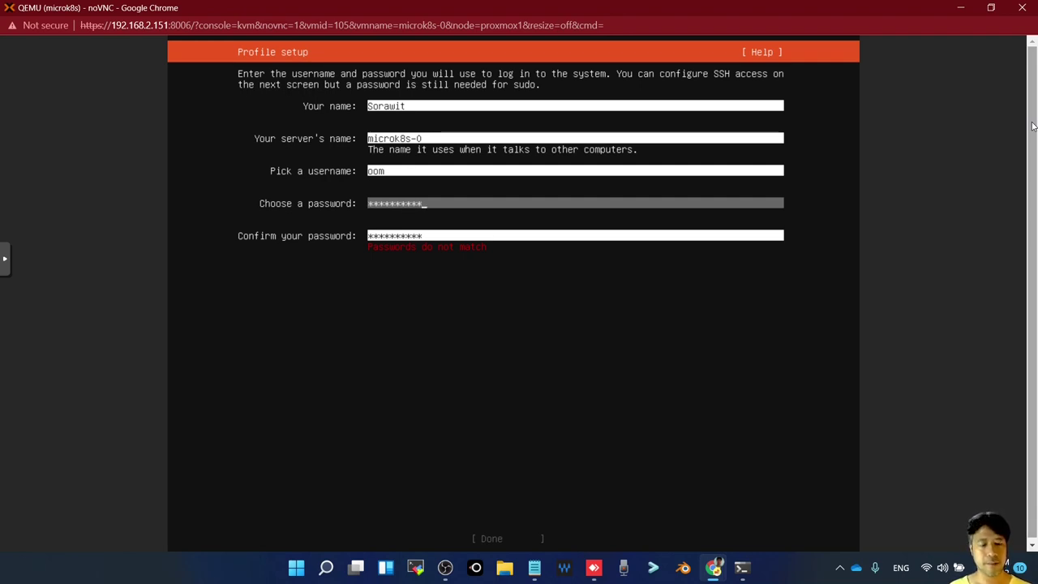
key(Tab)
key(BackSpace)
key(BackSpace)
key(BackSpace)
key(BackSpace)
key(BackSpace)
key(BackSpace)
key(BackSpace)
key(BackSpace)
key(BackSpace)
key(BackSpace)
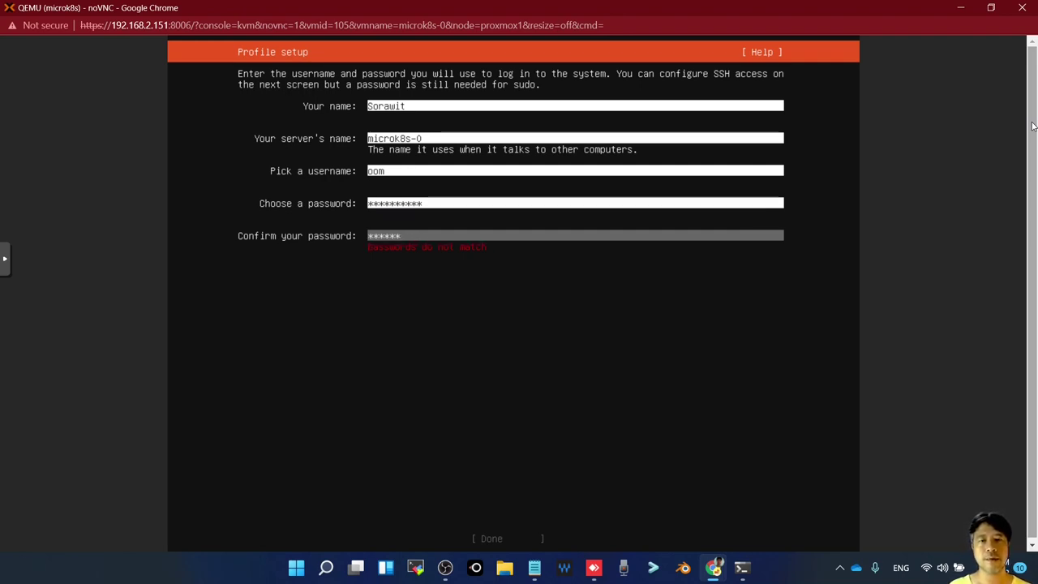
text(******)
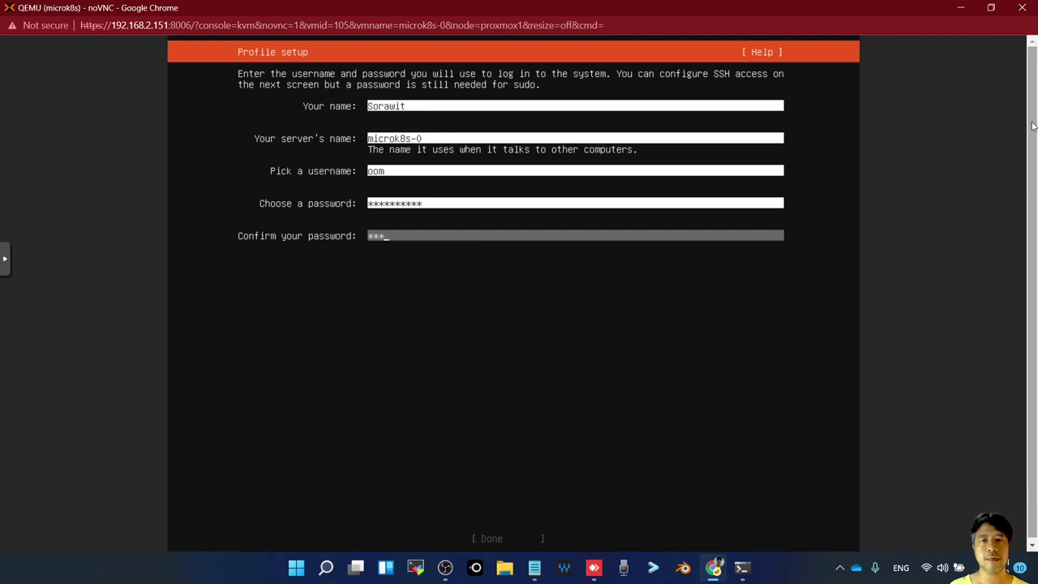
text(****)
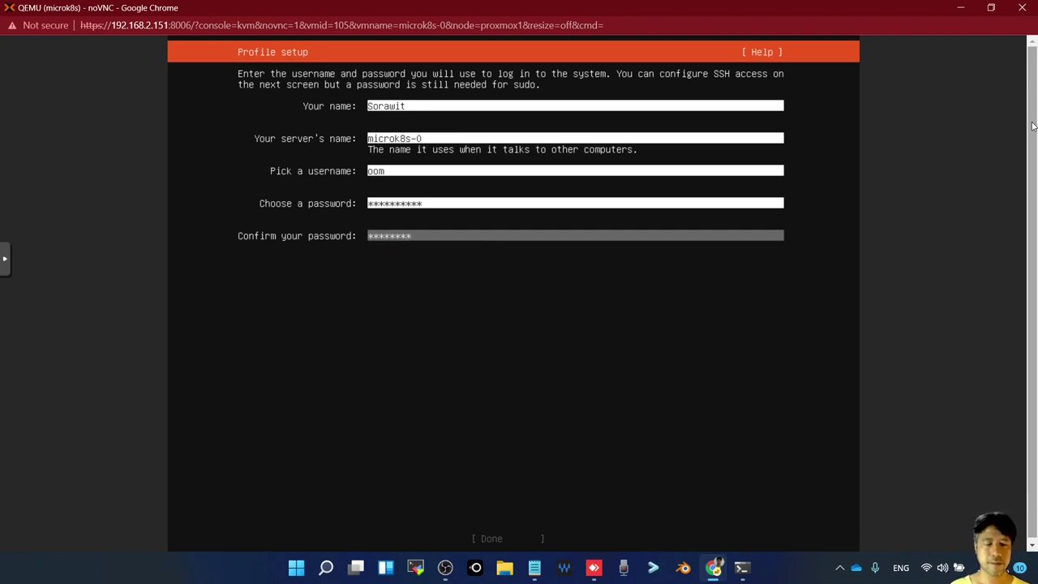
key(Tab)
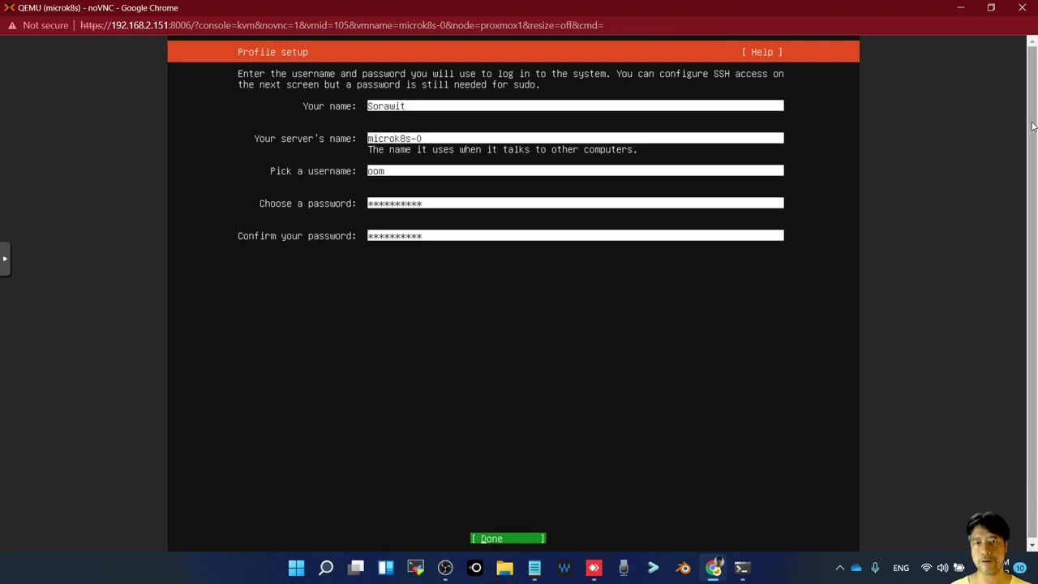
key(Return)
Enable the Install OpenSSH server option and continue to the snaps list
key(space)
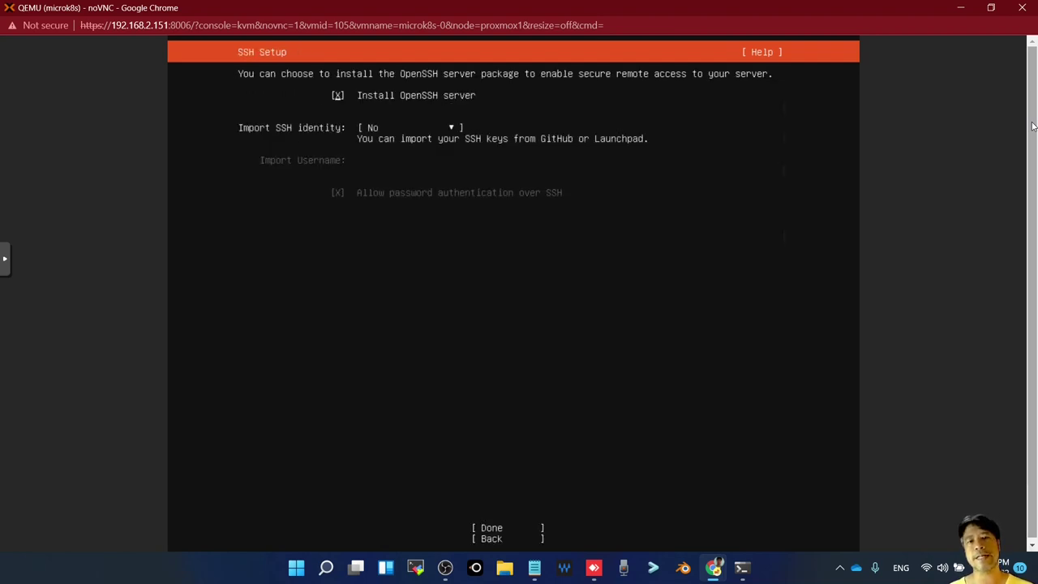
key(Tab)
key(Tab)
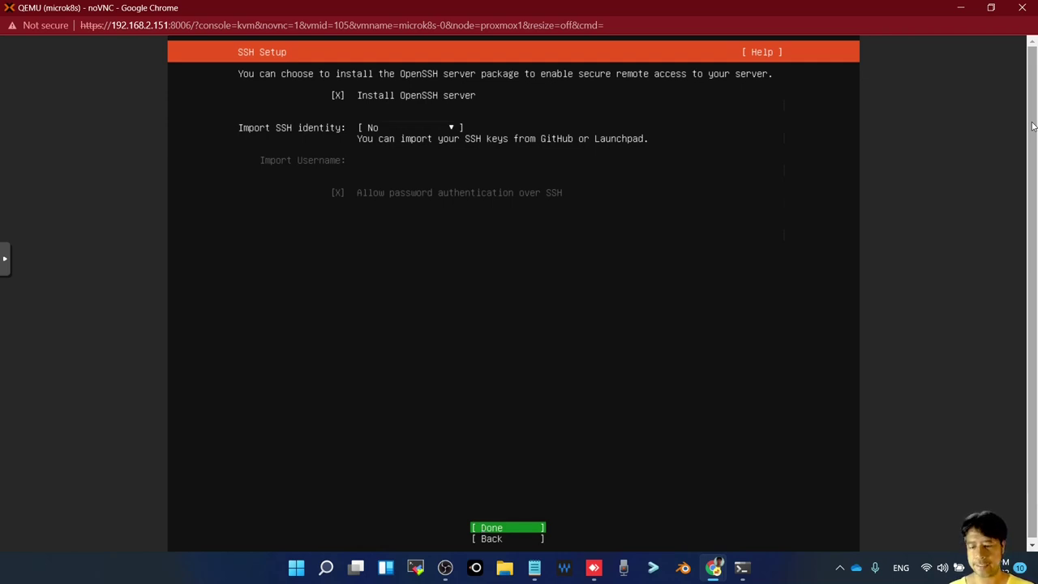
key(Return)
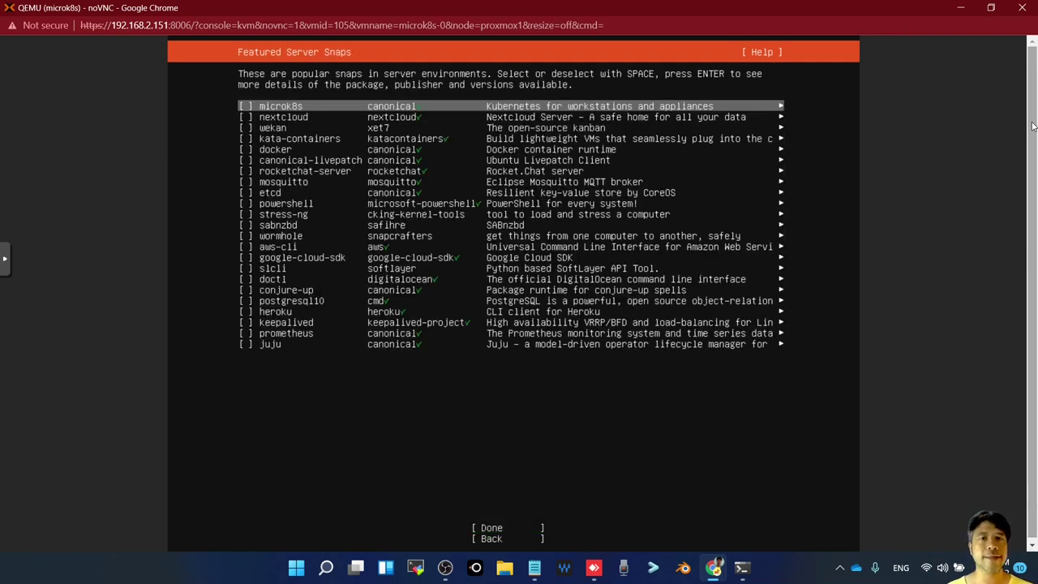
Select the microk8s snap, start the install, and return to VM 105's summary page
key(space)
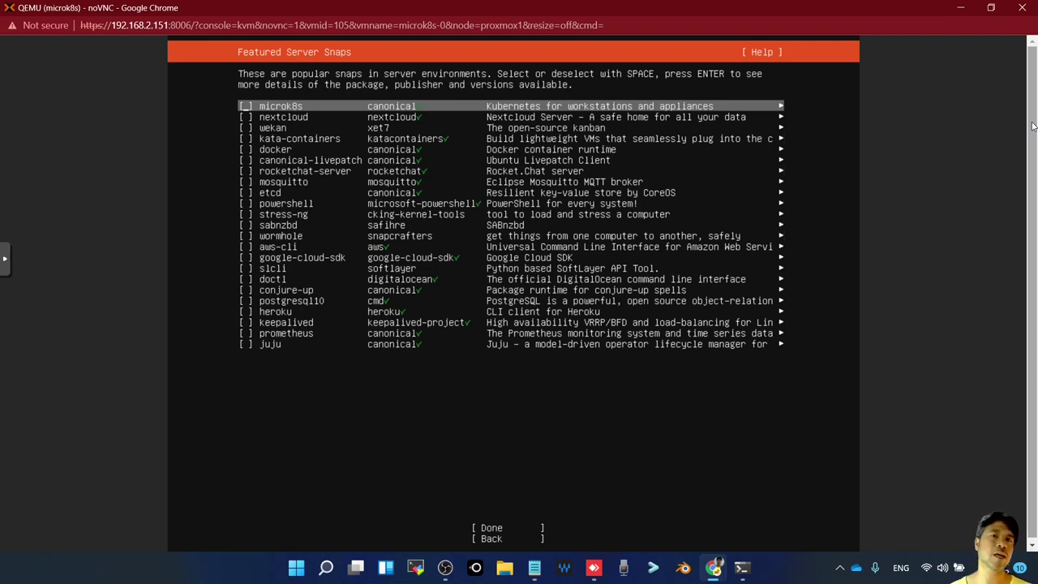
key(Down)
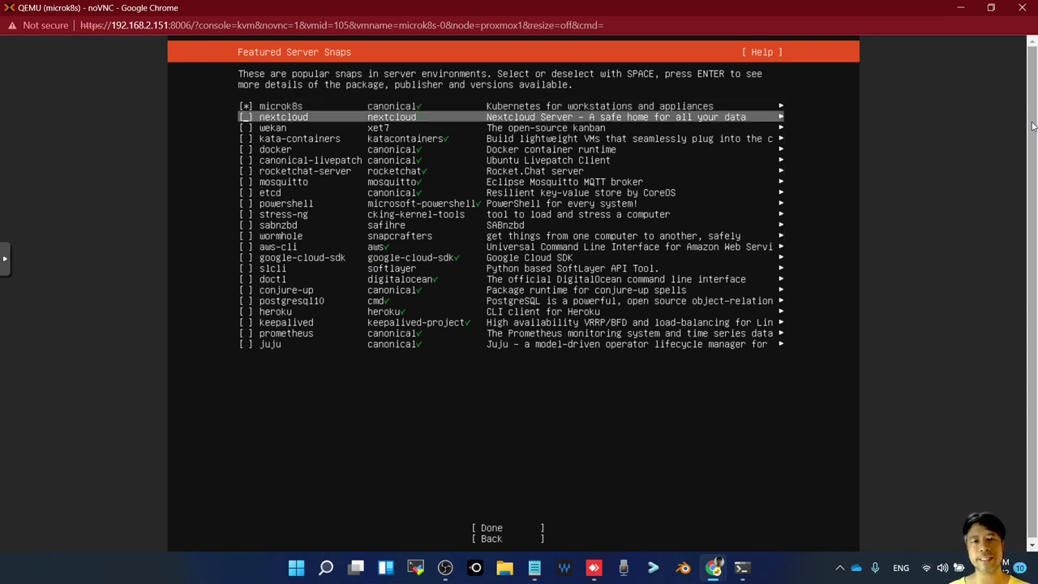
key(Down)
key(Down)
key(Down)
key(Down)
key(Down)
key(Down)
key(Down)
key(Down)
key(Down)
key(Down)
key(Down)
key(Down)
key(Down)
key(Down)
key(Down)
key(Down)
key(Down)
key(Down)
key(Down)
key(Down)
key(Down)
key(Down)
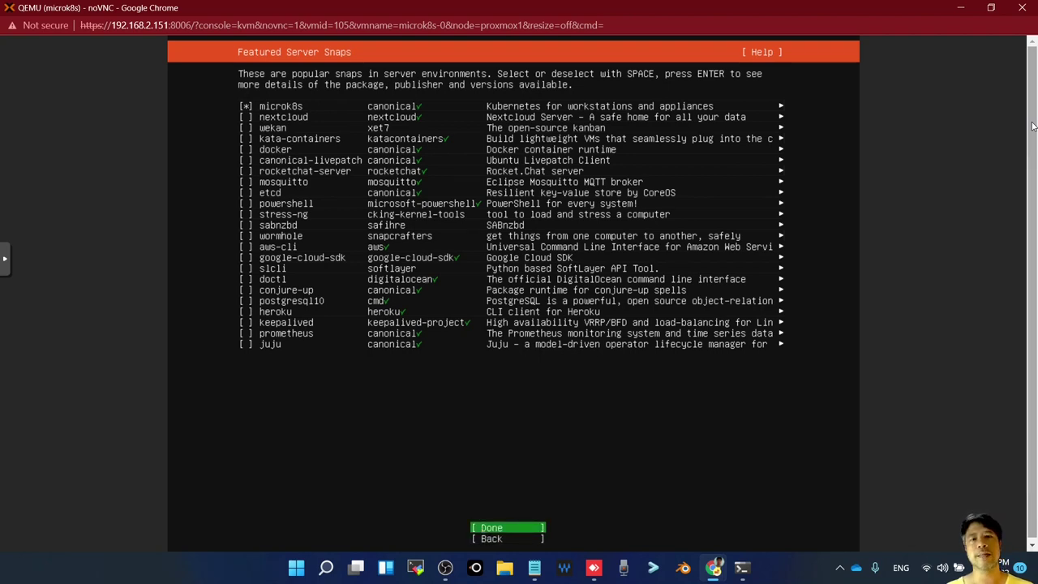
key(Return)
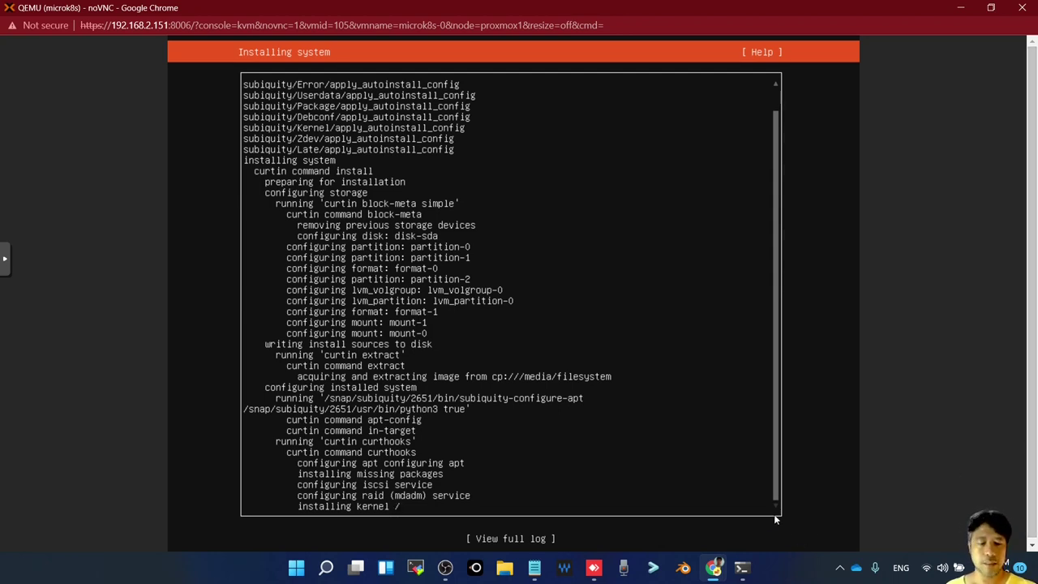
key(alt+Tab)
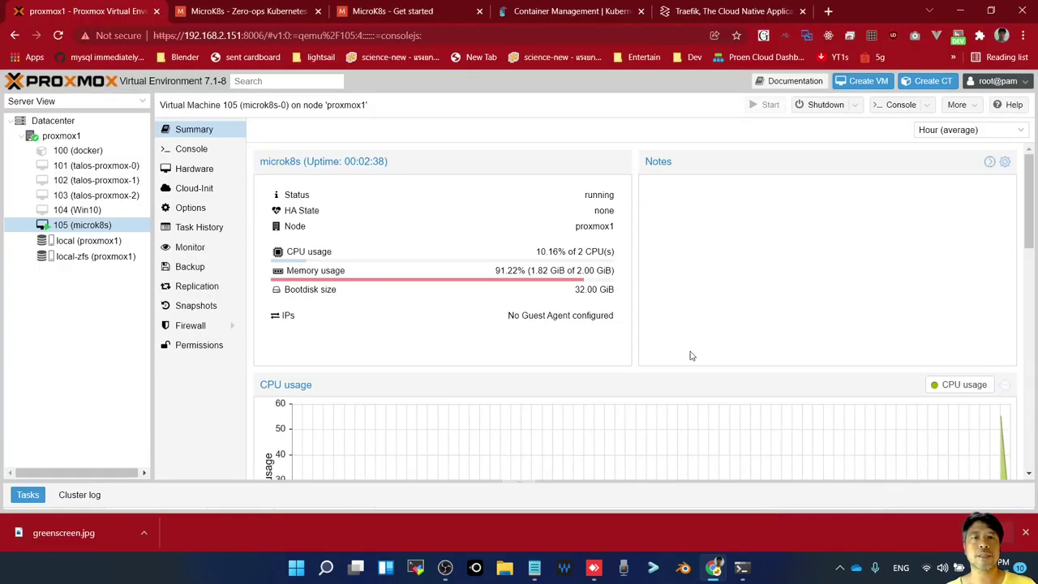
Browse the MicroK8s home page and Get started docs, enlarging the page text
click(230, 11)
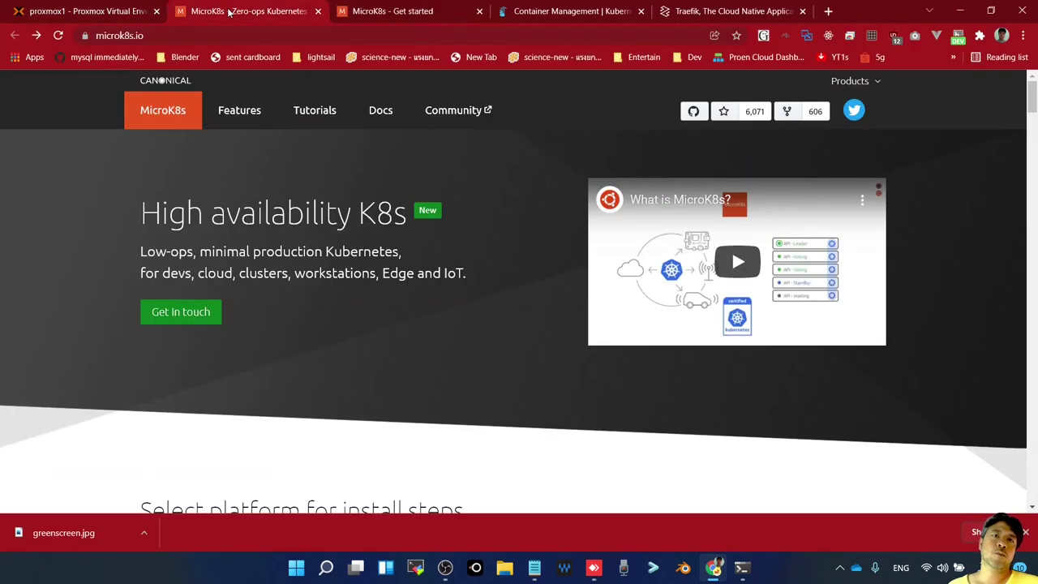
click(434, 10)
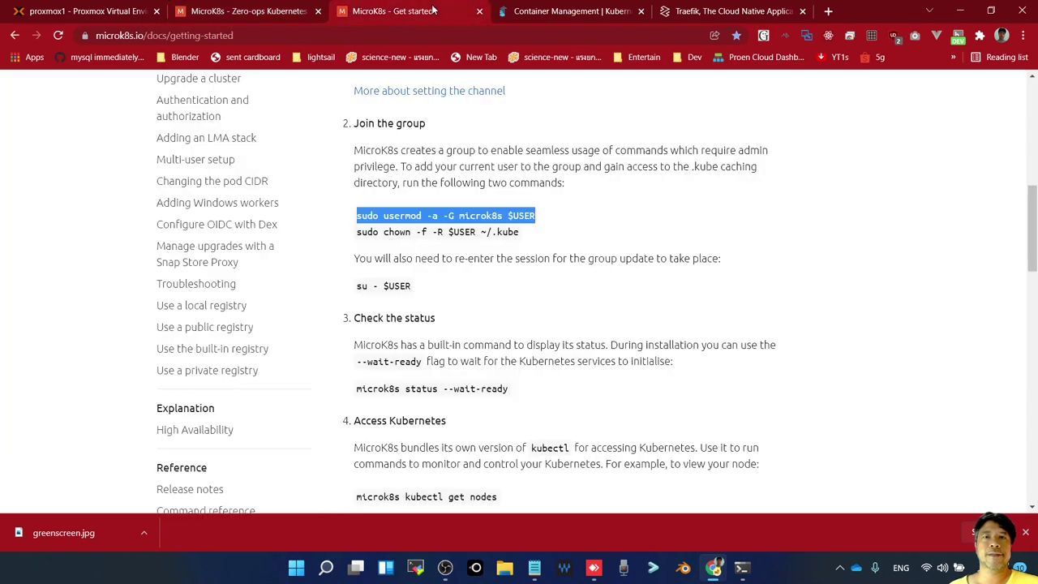
scroll(520, 311, up, 3)
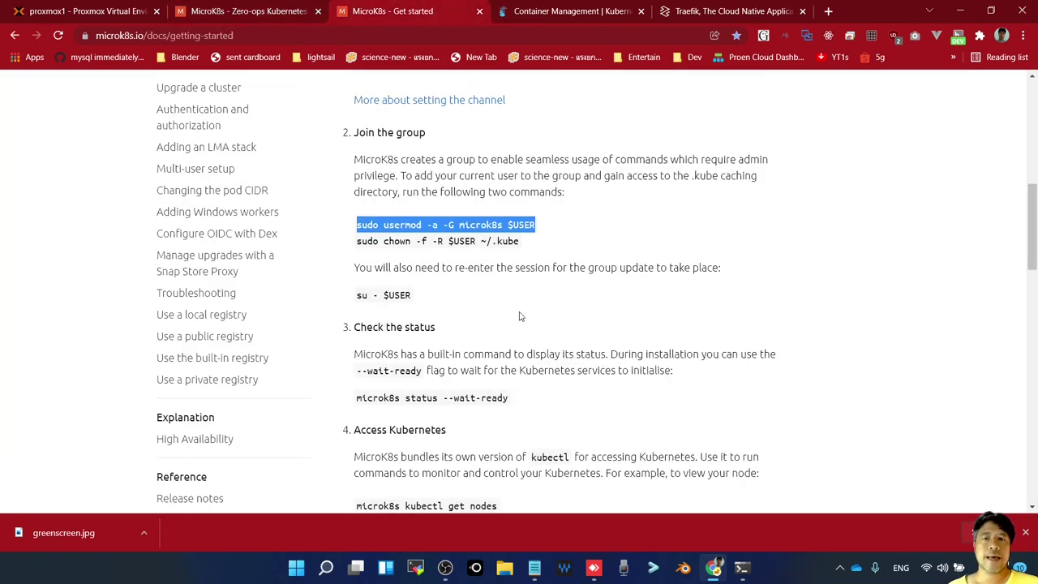
scroll(519, 311, down, 3)
scroll(520, 314, up, 2)
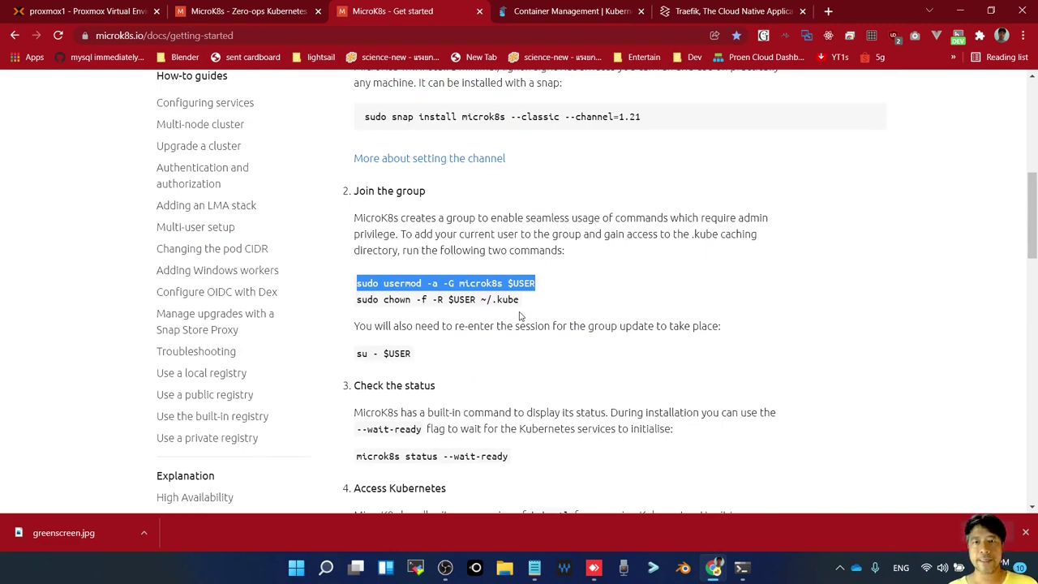
key(ctrl+plus)
key(ctrl+plus)
key(ctrl+plus)
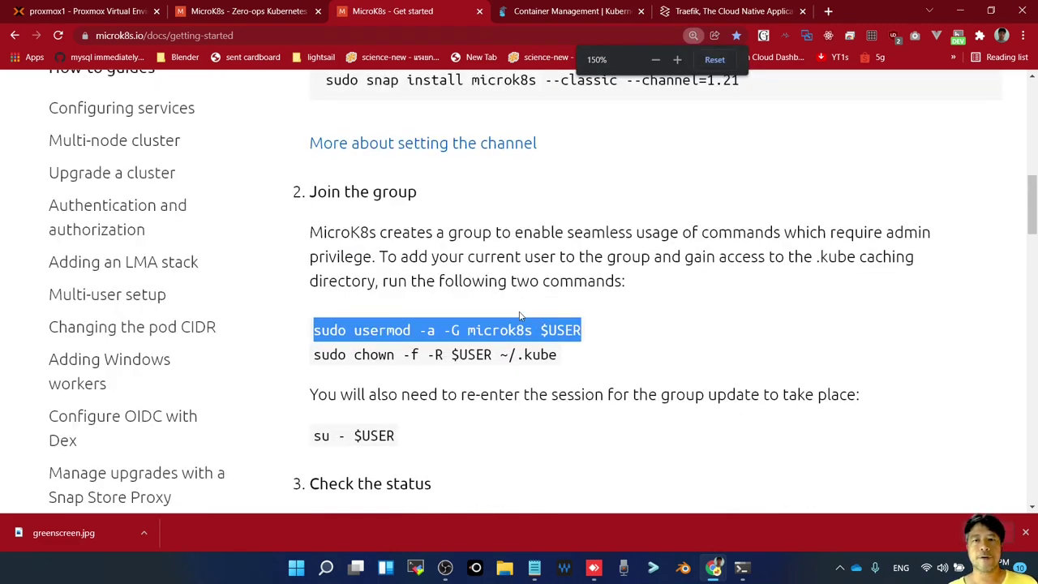
scroll(555, 311, down, 1)
scroll(554, 310, up, 1)
scroll(555, 311, down, 2)
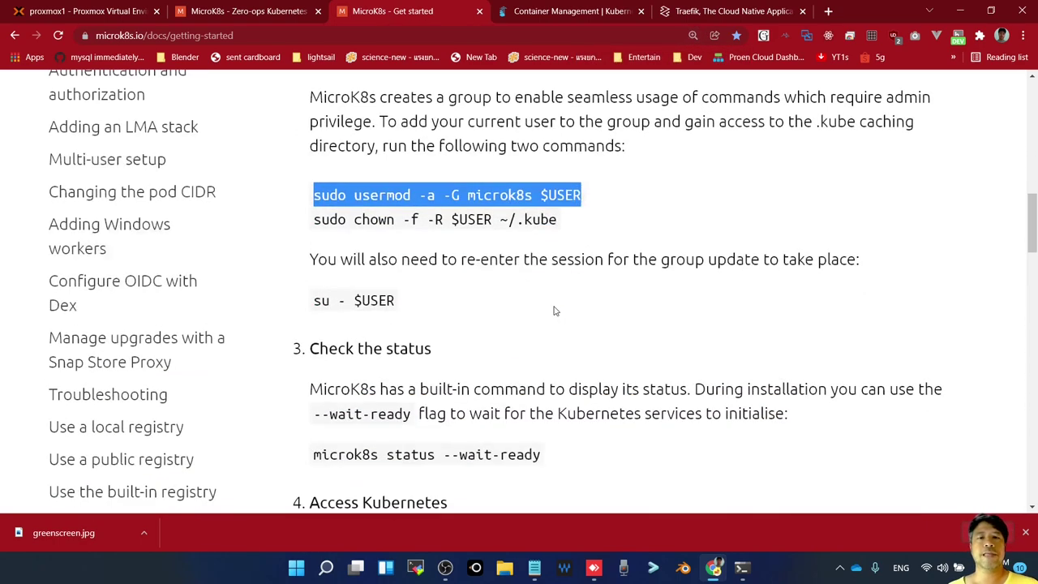
scroll(555, 311, down, 4)
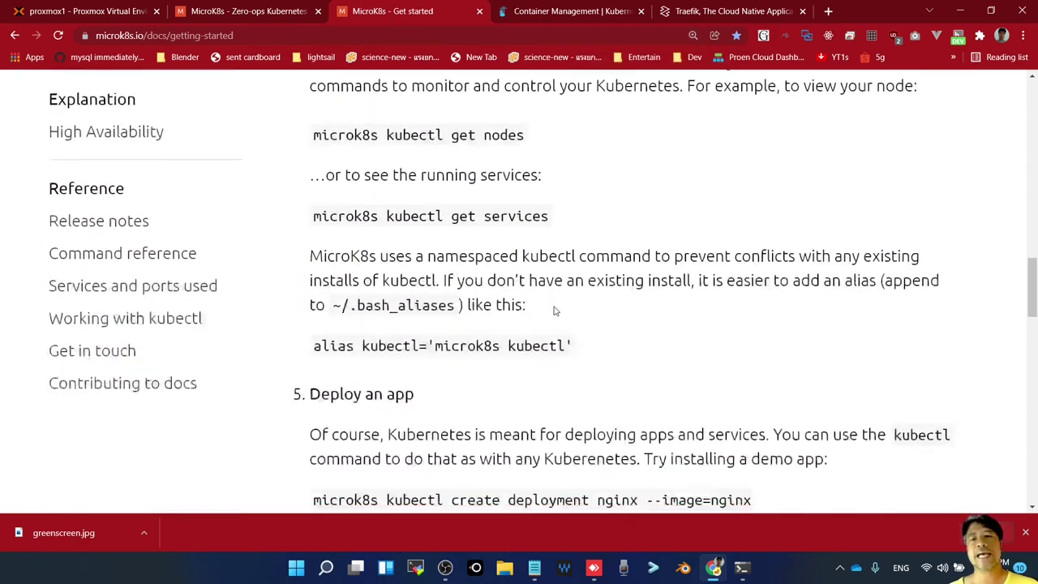
scroll(555, 311, down, 9)
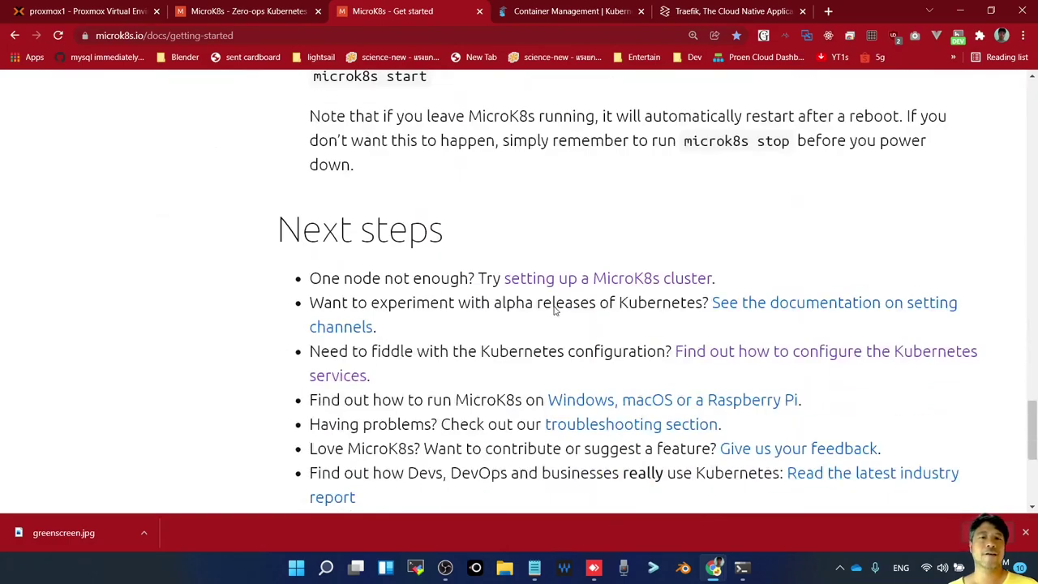
scroll(555, 310, up, 13)
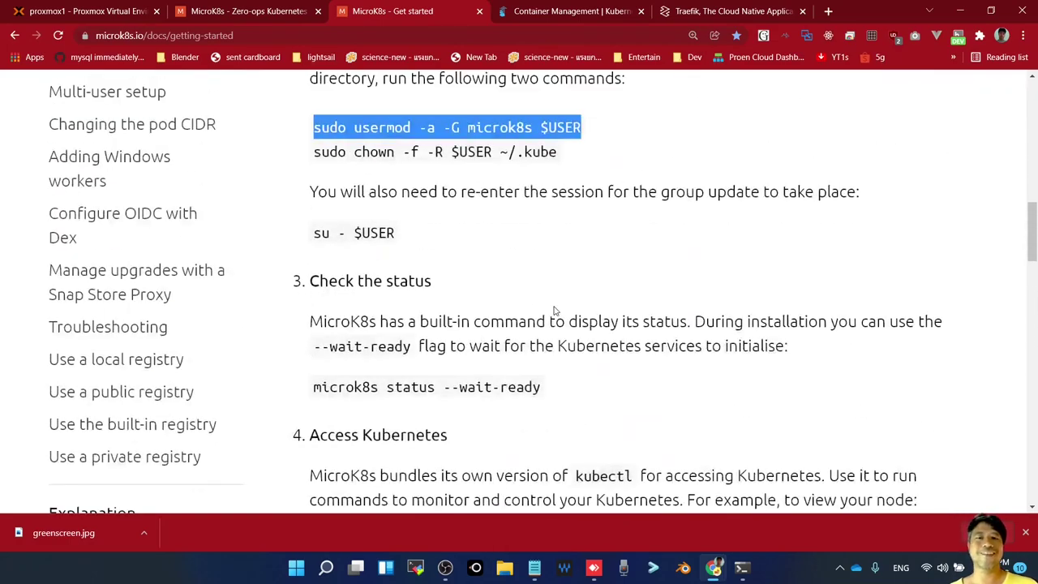
scroll(555, 310, up, 3)
scroll(555, 310, down, 1)
scroll(555, 310, up, 5)
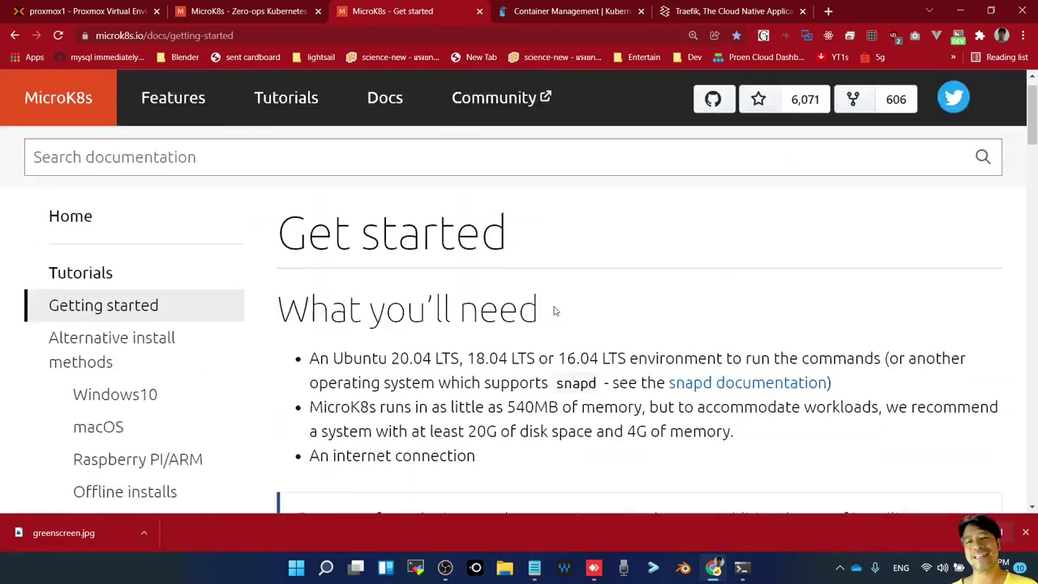
scroll(555, 310, up, 1)
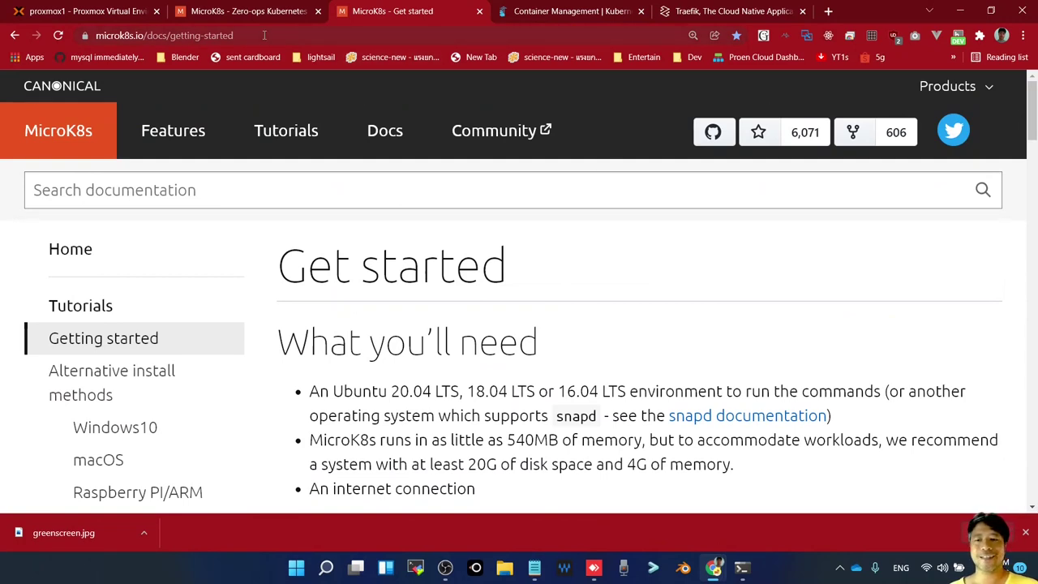
Pass through the Proxmox and MicroK8s tabs, then bring the VM's noVNC console forward
click(104, 15)
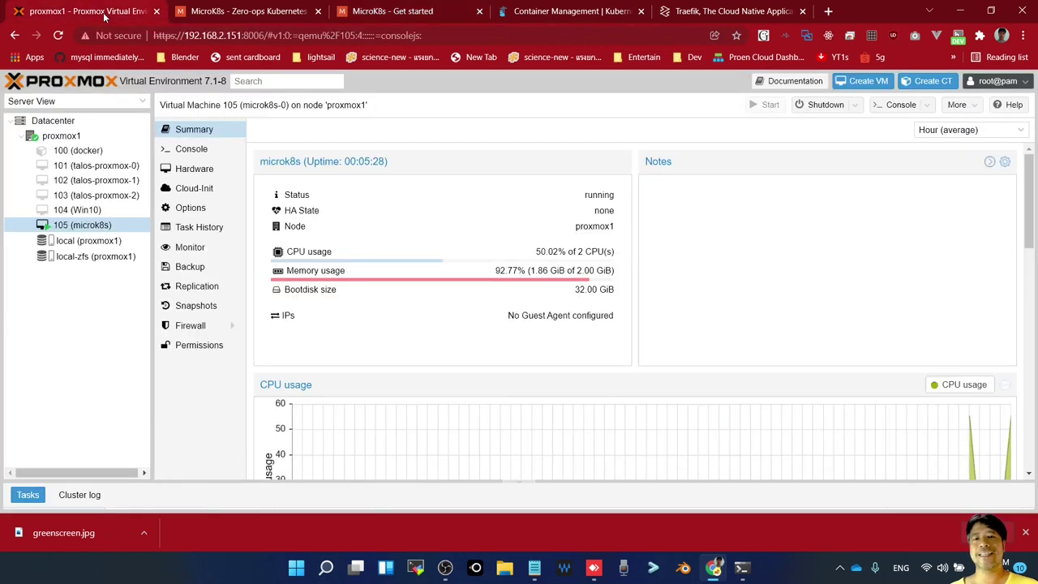
click(248, 16)
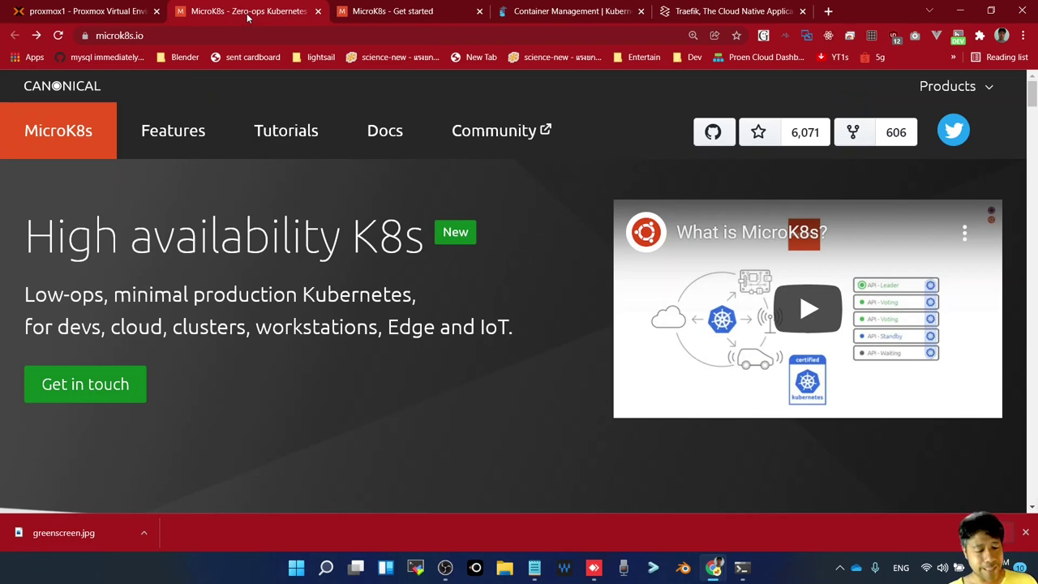
key(alt+Tab)
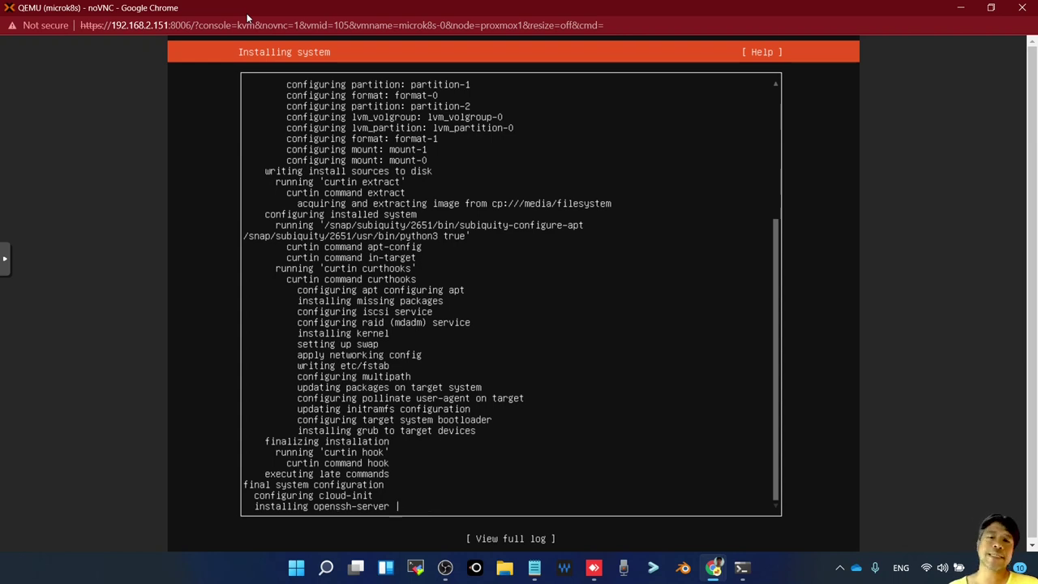
Choose 'Cancel update and reboot' in the installer console to reboot the VM
click(743, 568)
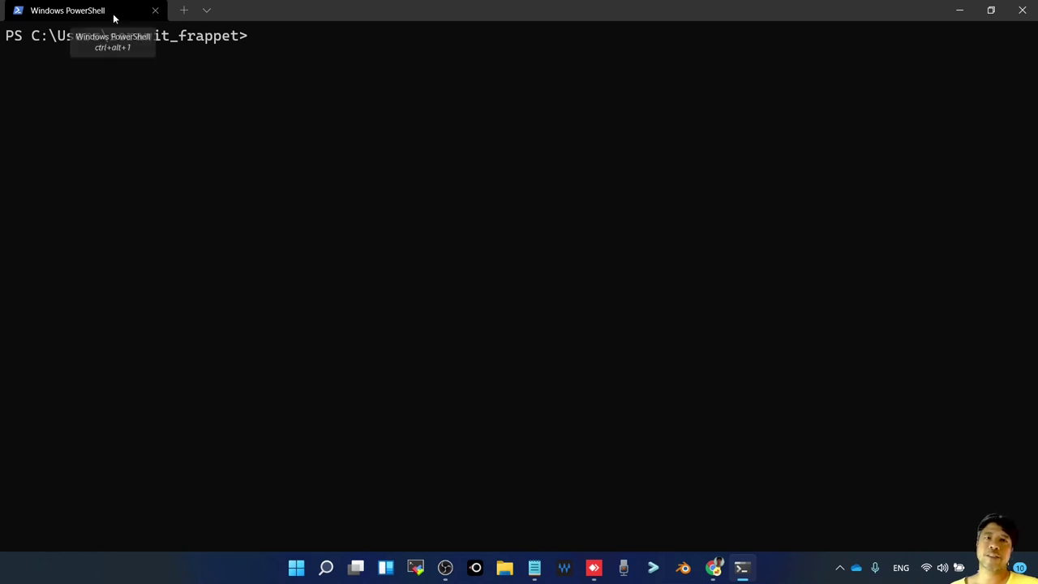
click(960, 10)
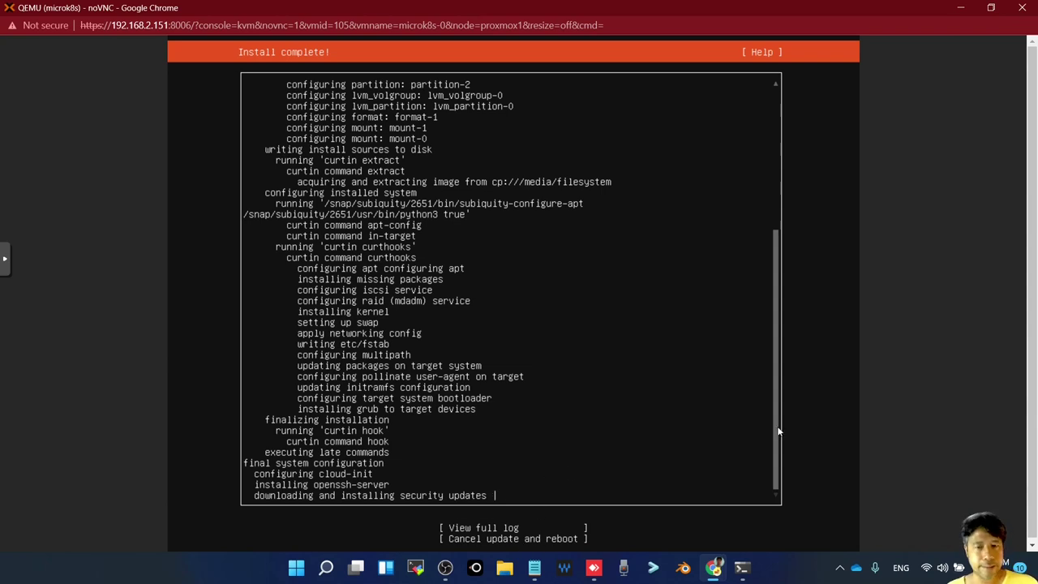
key(Tab)
key(Tab)
key(Return)
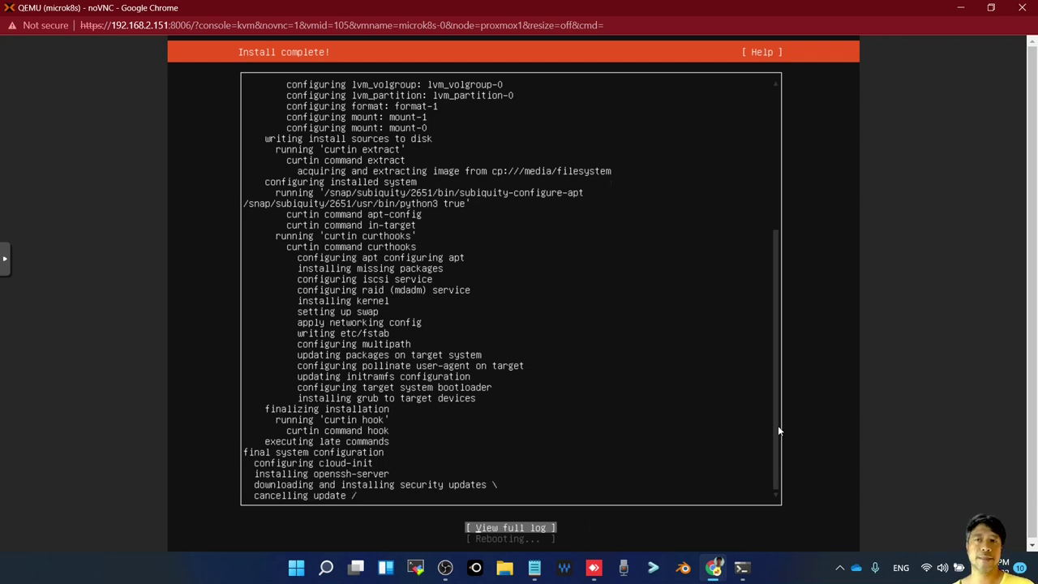
Shrink the console window and bring PowerShell back to the front
click(990, 8)
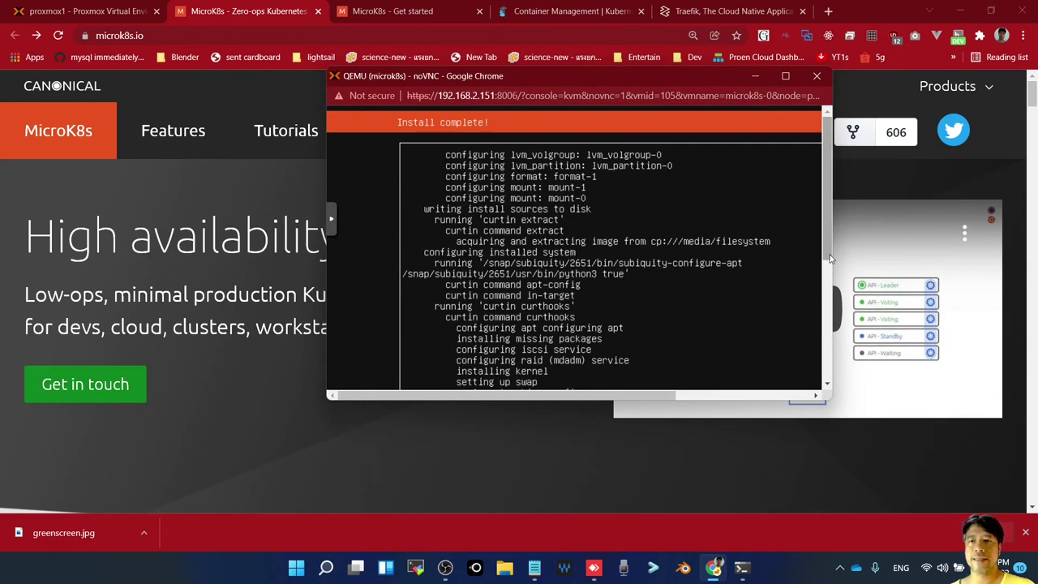
drag(827, 254, 807, 433)
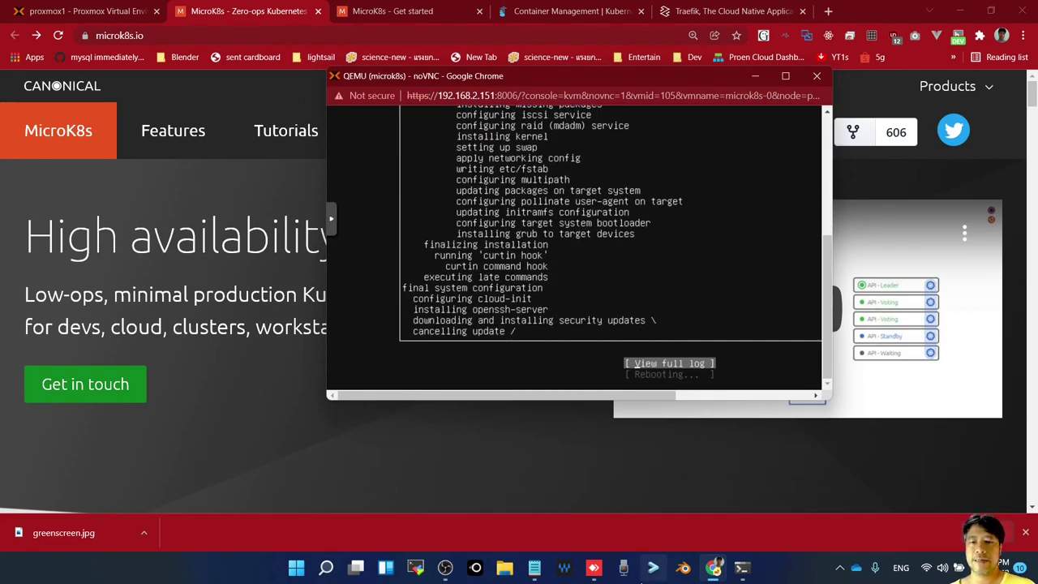
click(748, 571)
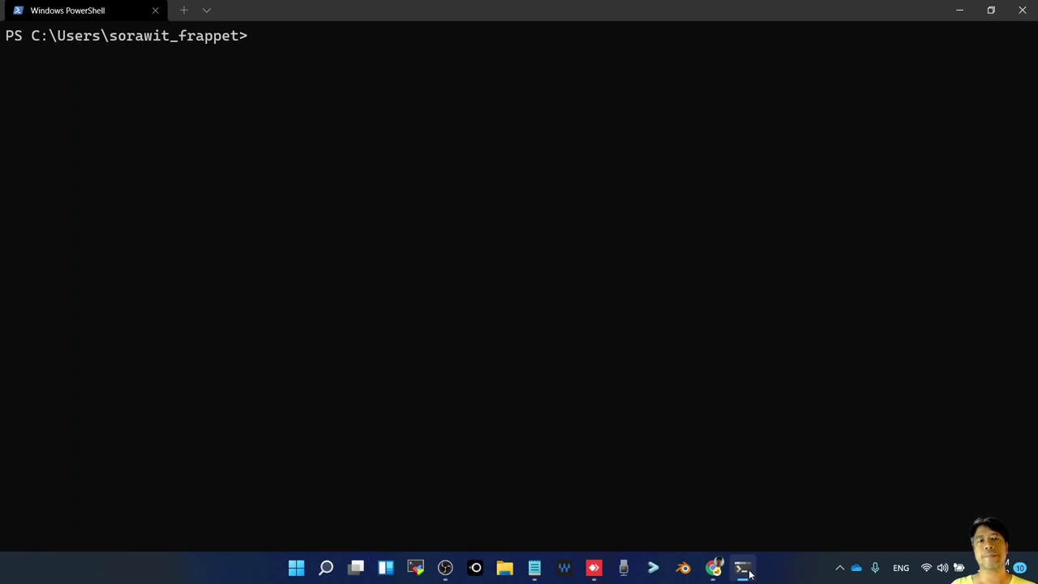
Ping 192.168.2.105 from PowerShell and stop it after the requests time out
text(ping 192)
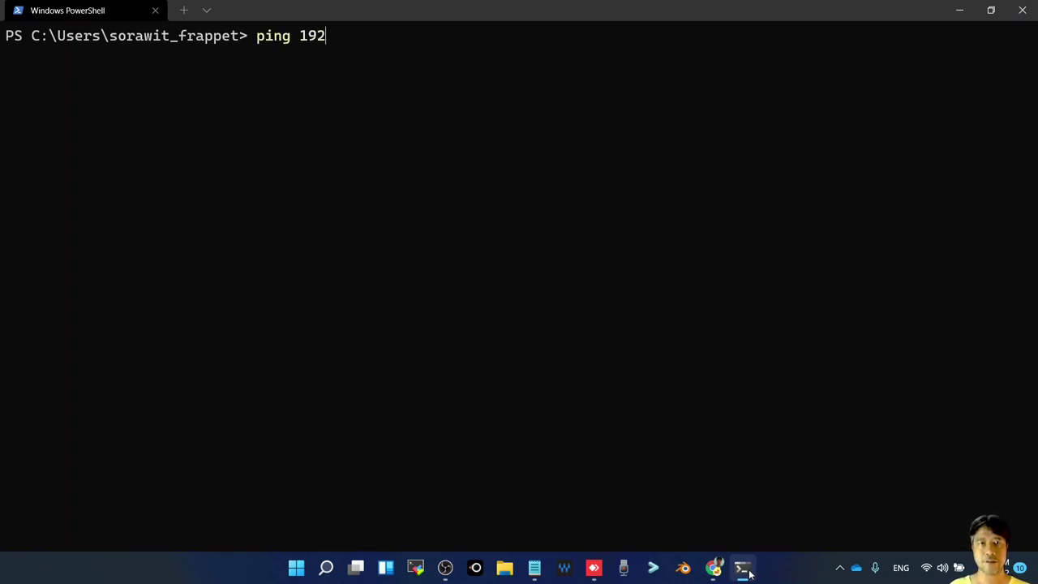
text(.168.2.168.2.)
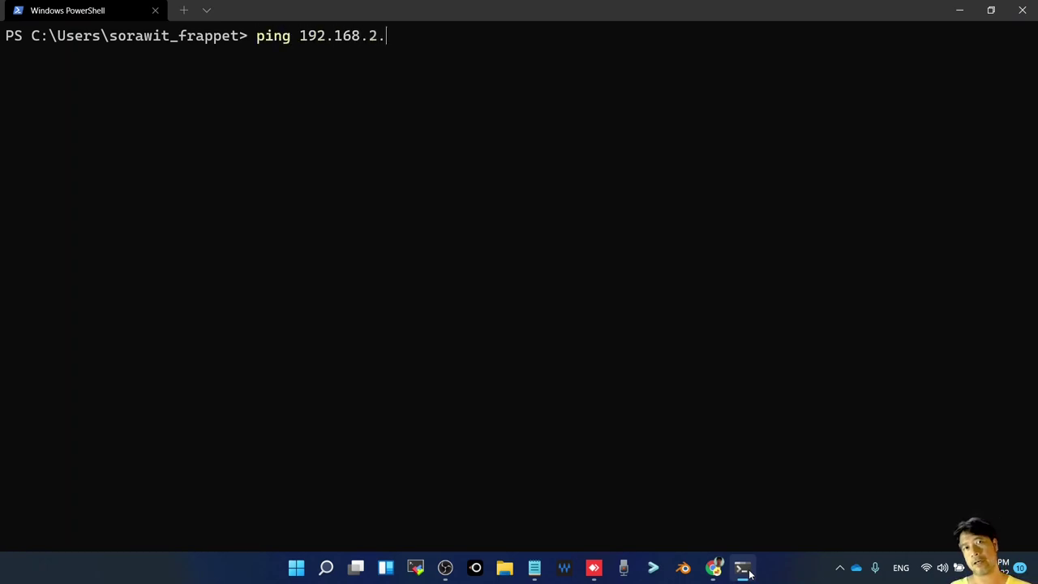
text(05\)
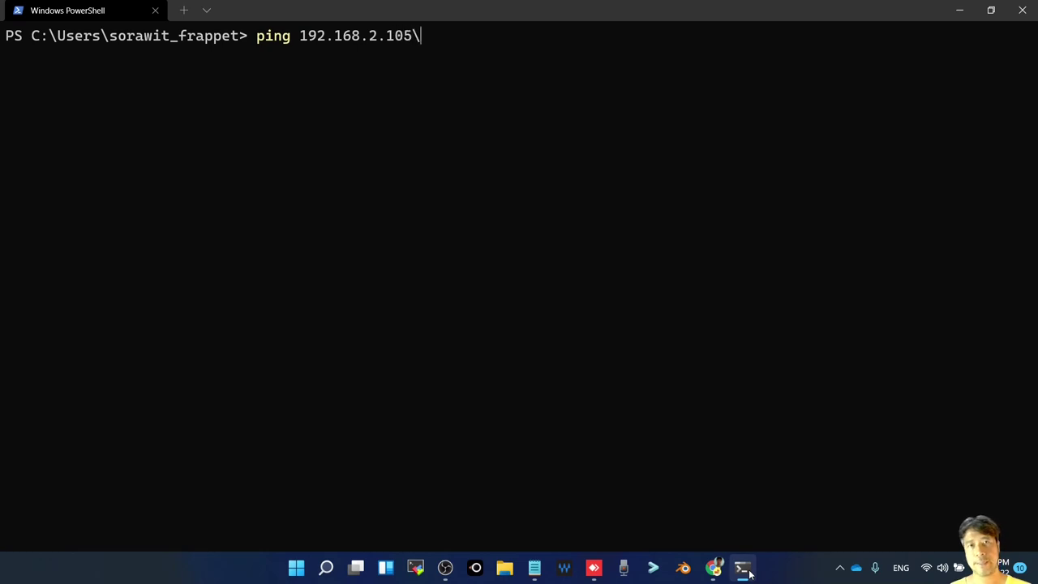
key(BackSpace)
key(Return)
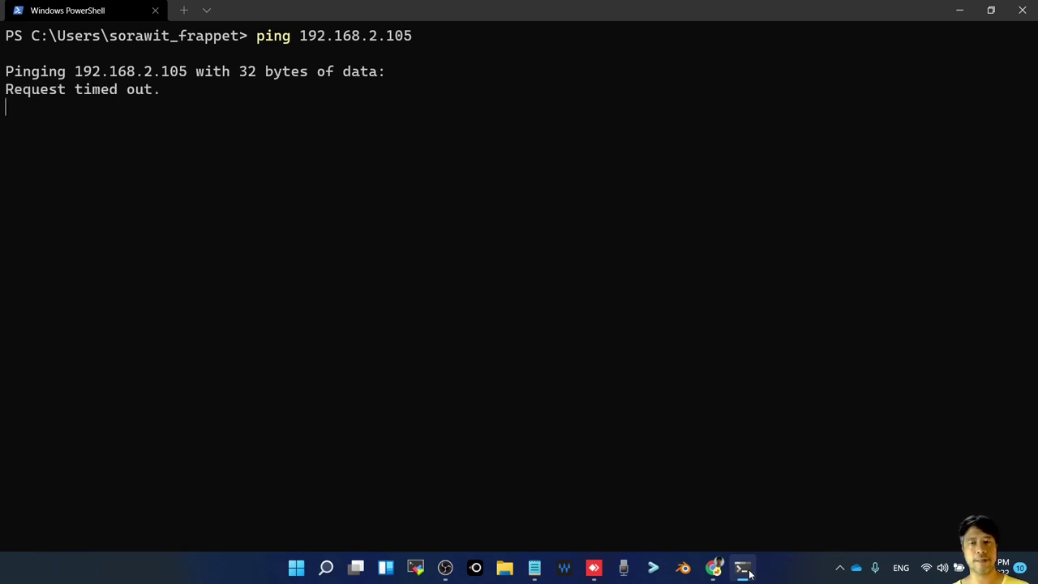
key(ctrl+c)
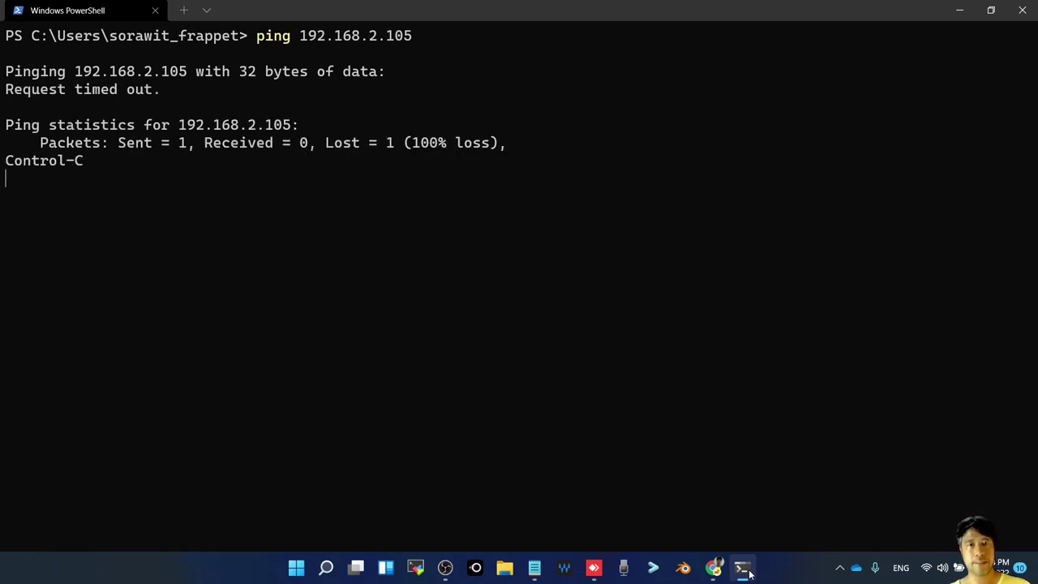
Switch past the VM console back to the MicroK8s website window
key(alt+Tab)
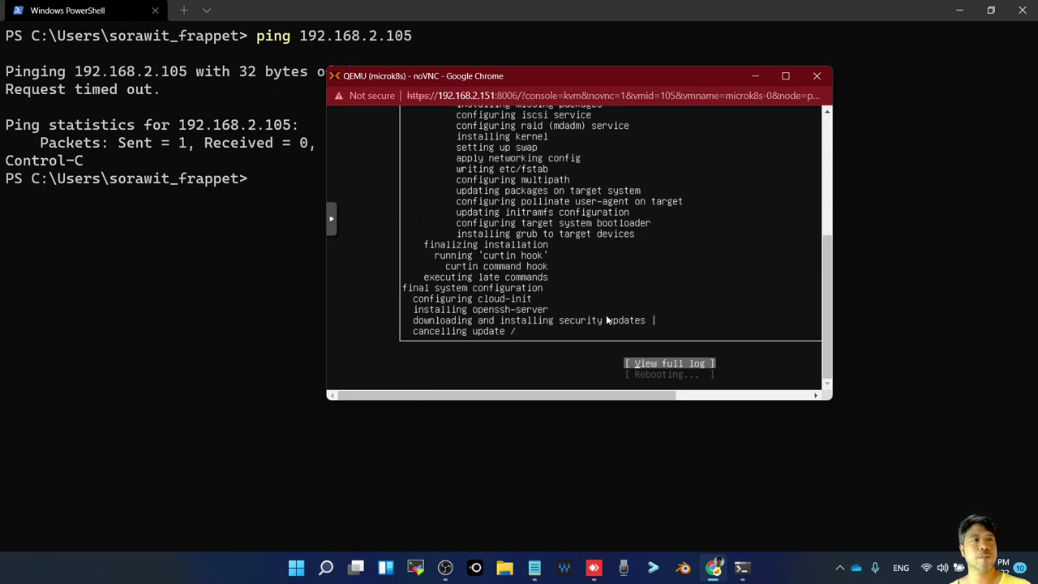
key(alt+Tab)
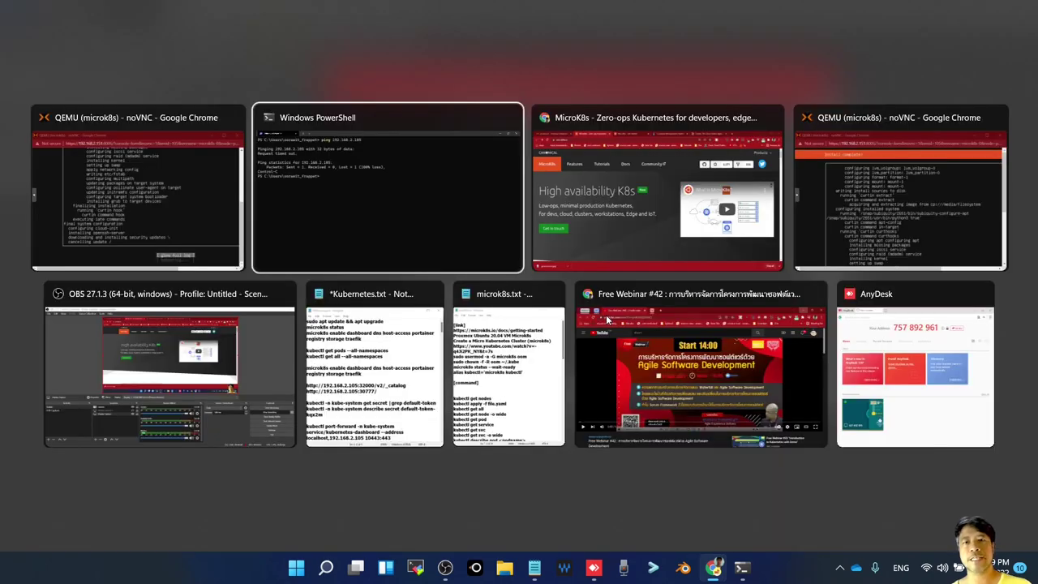
key(alt+Tab)
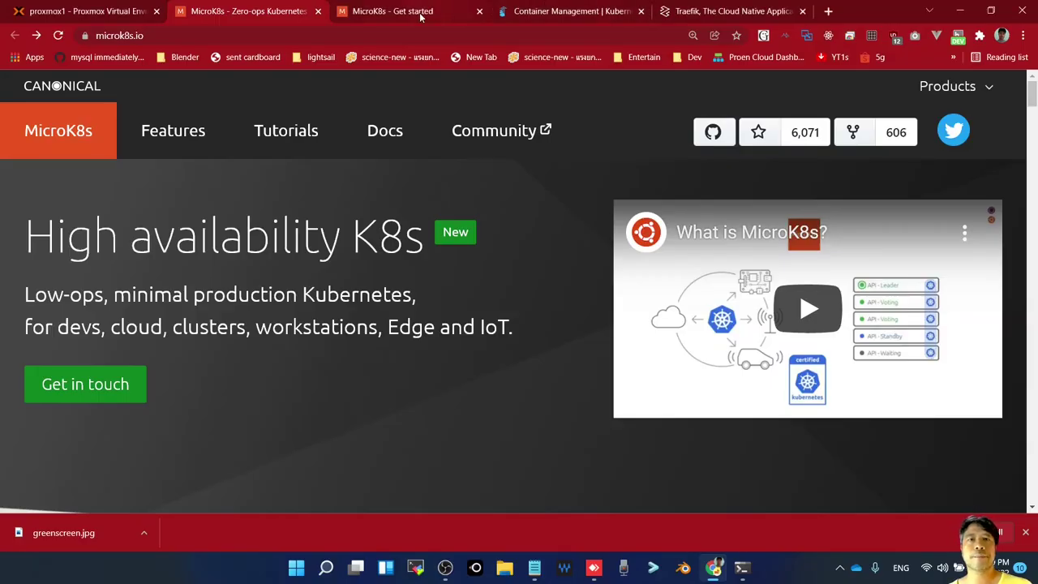
Open the Get started guide and select the 'microk8s status --wait-ready' command
click(420, 13)
scroll(512, 344, down, 7)
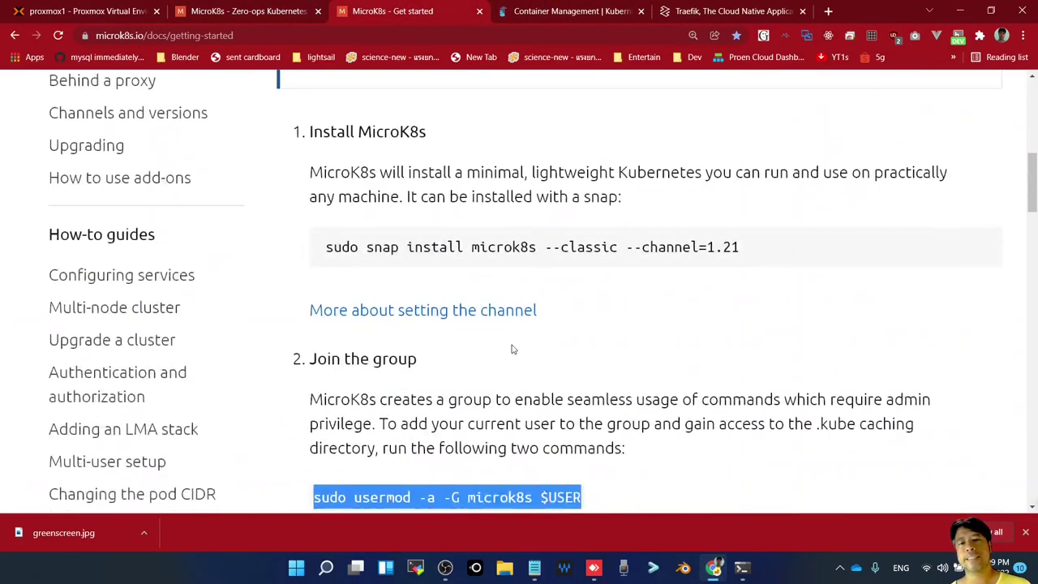
scroll(512, 344, down, 3)
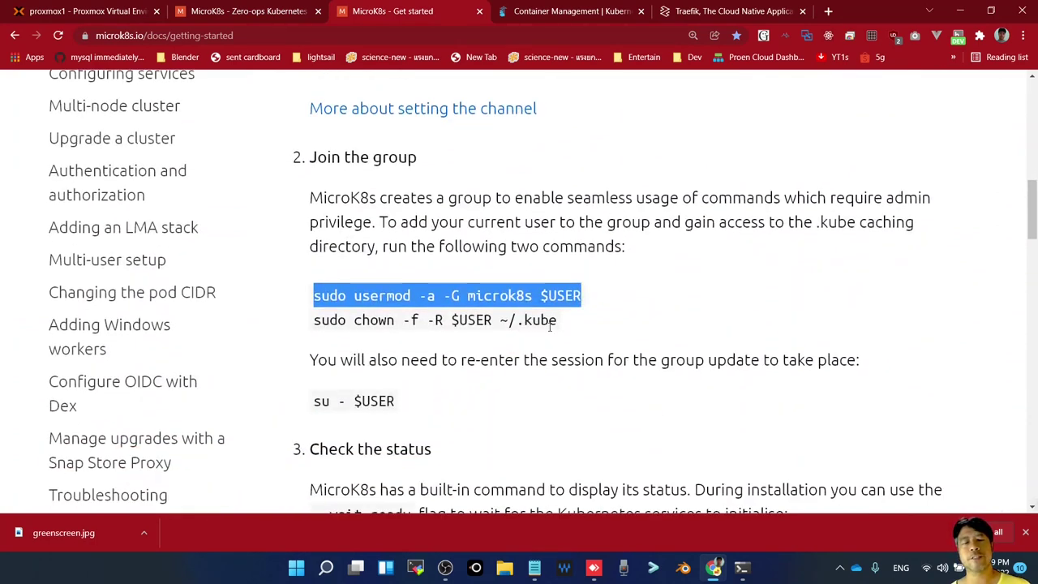
scroll(550, 326, down, 3)
scroll(552, 331, down, 2)
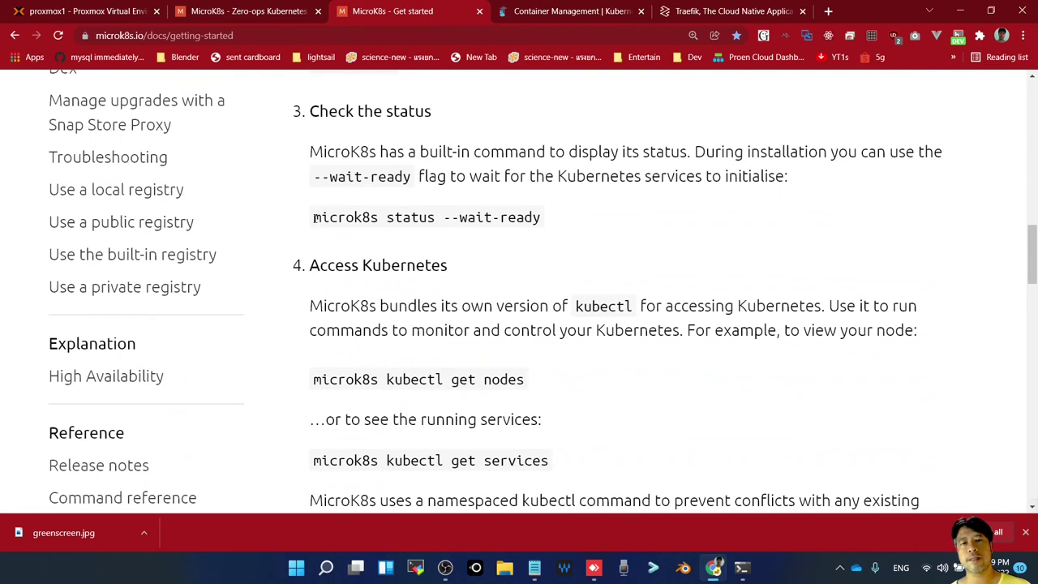
drag(315, 218, 559, 229)
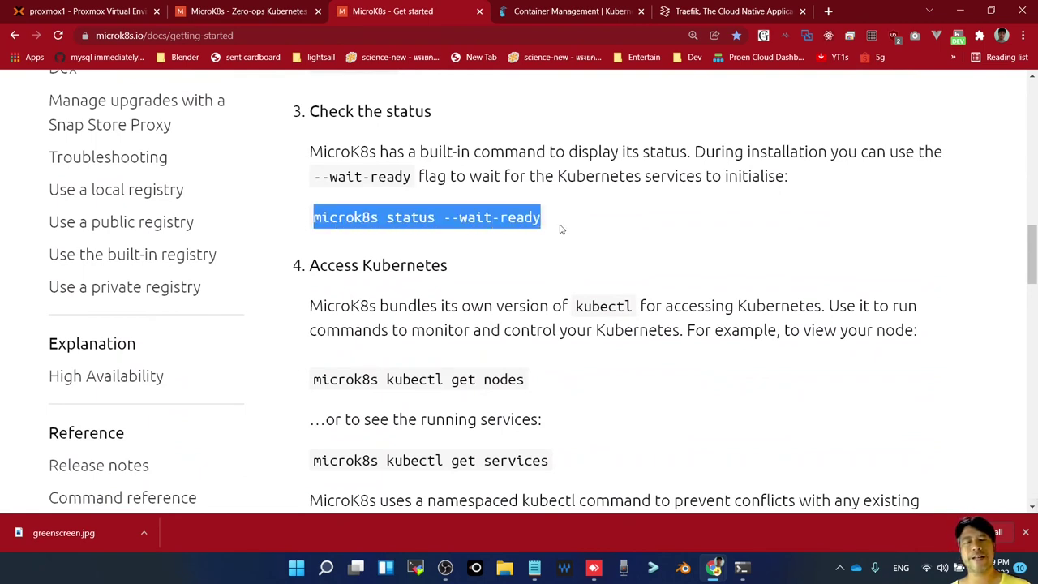
Scroll to Access Kubernetes and highlight the kubectl get nodes and get services commands
scroll(561, 243, down, 1)
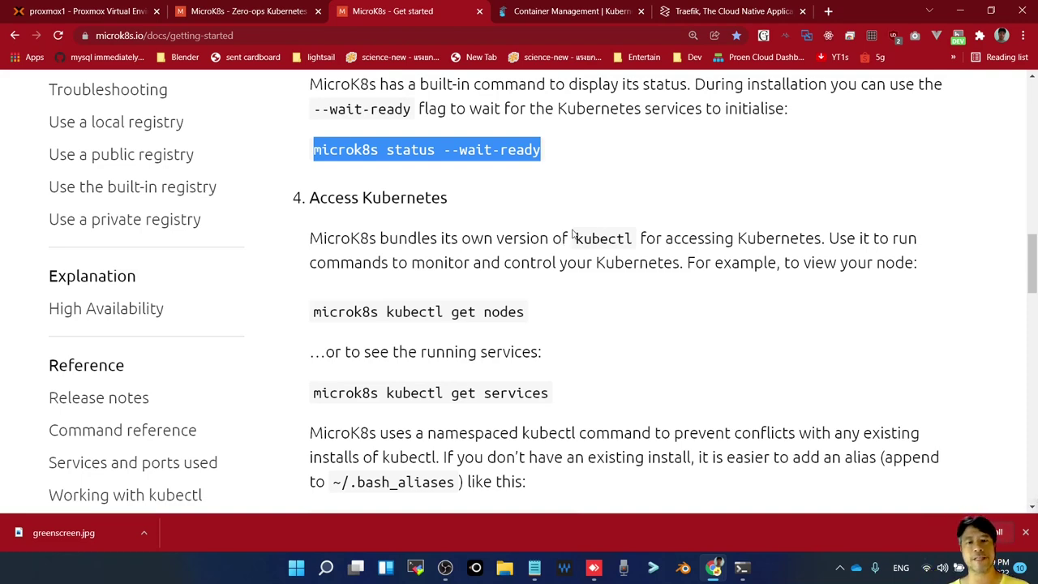
scroll(442, 288, down, 2)
scroll(388, 252, up, 1)
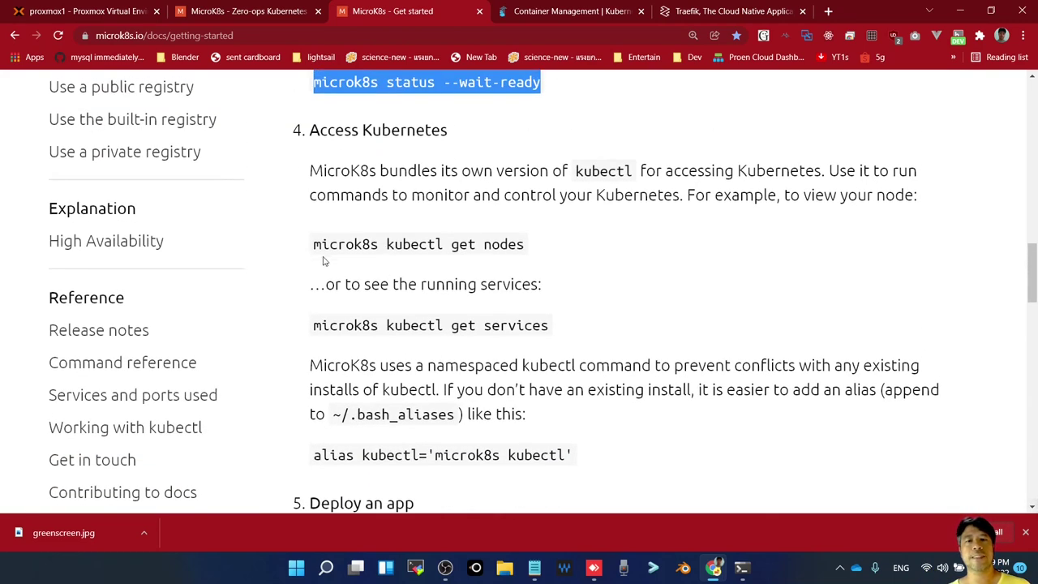
drag(314, 244, 445, 248)
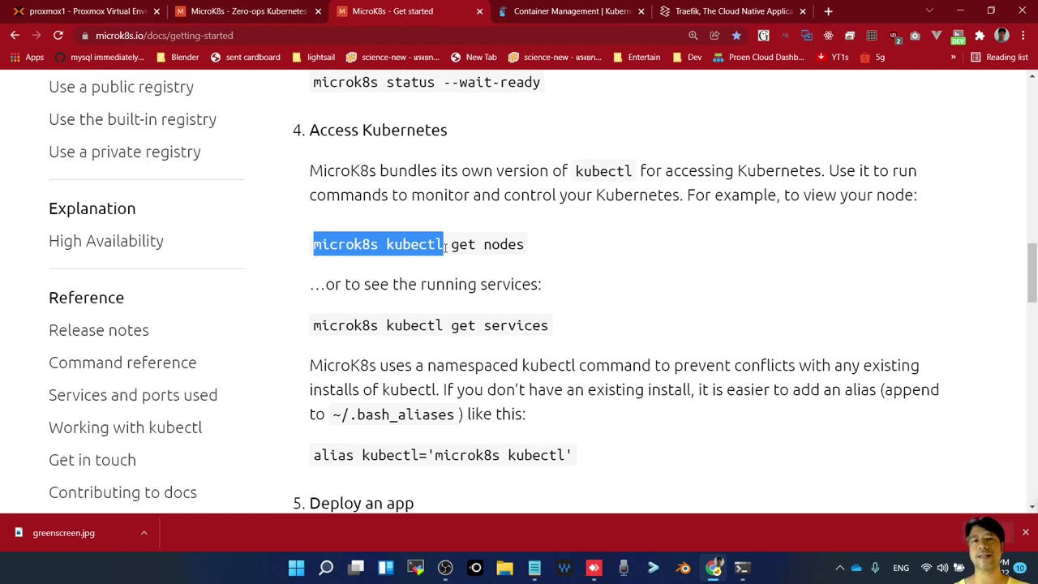
double_click(355, 243)
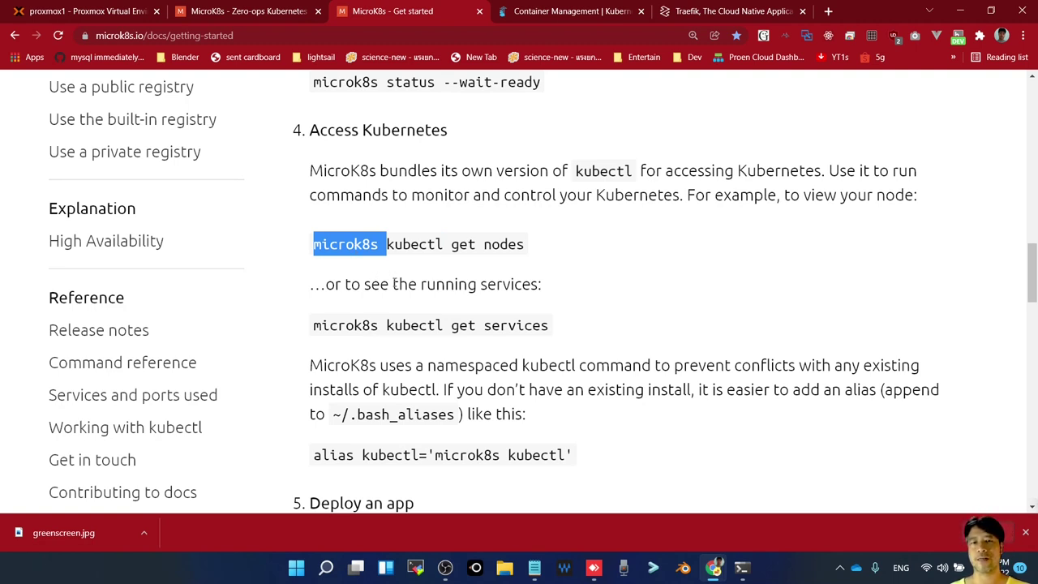
click(369, 249)
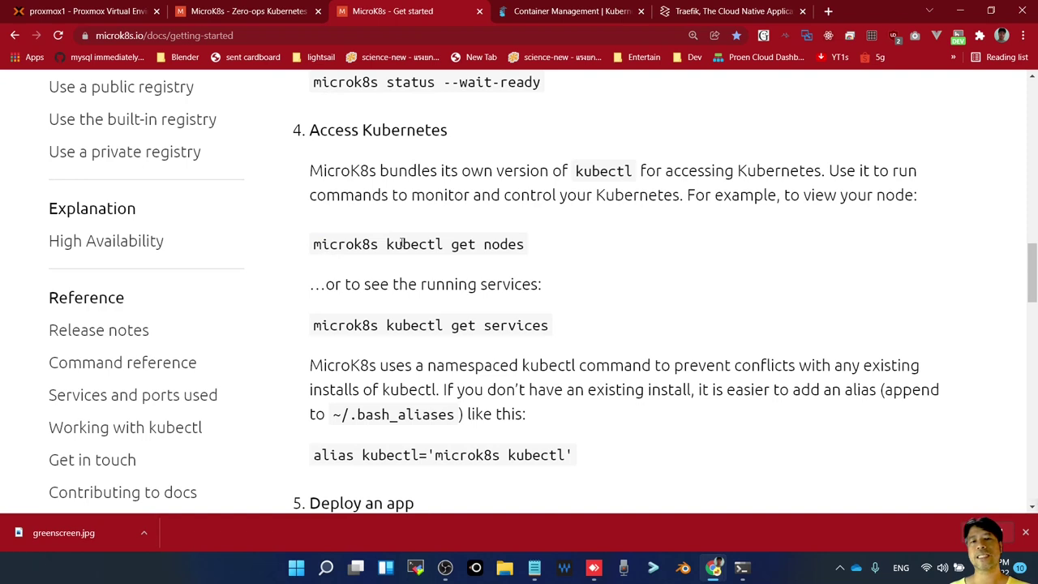
double_click(401, 243)
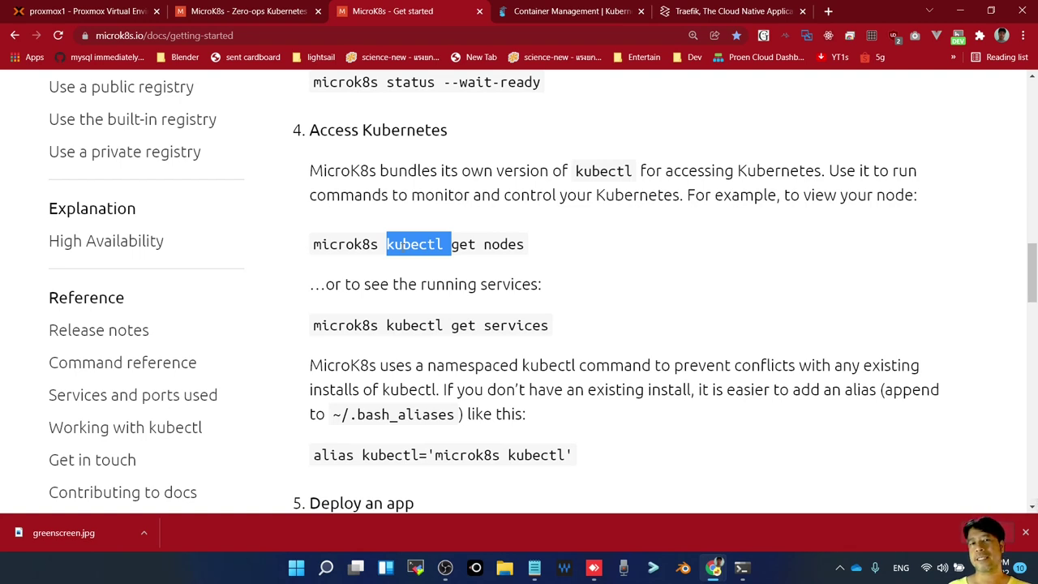
double_click(504, 243)
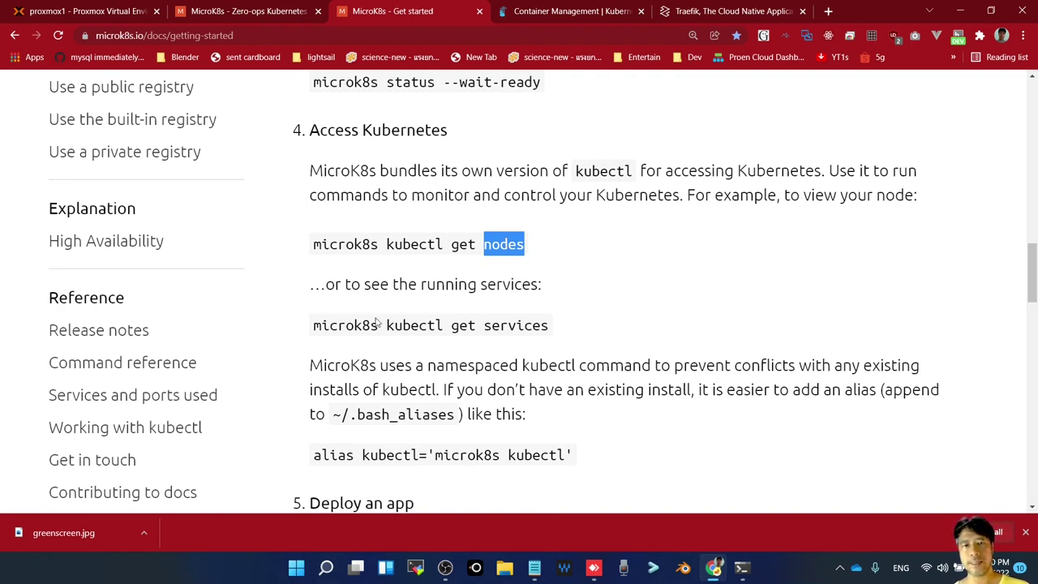
double_click(514, 325)
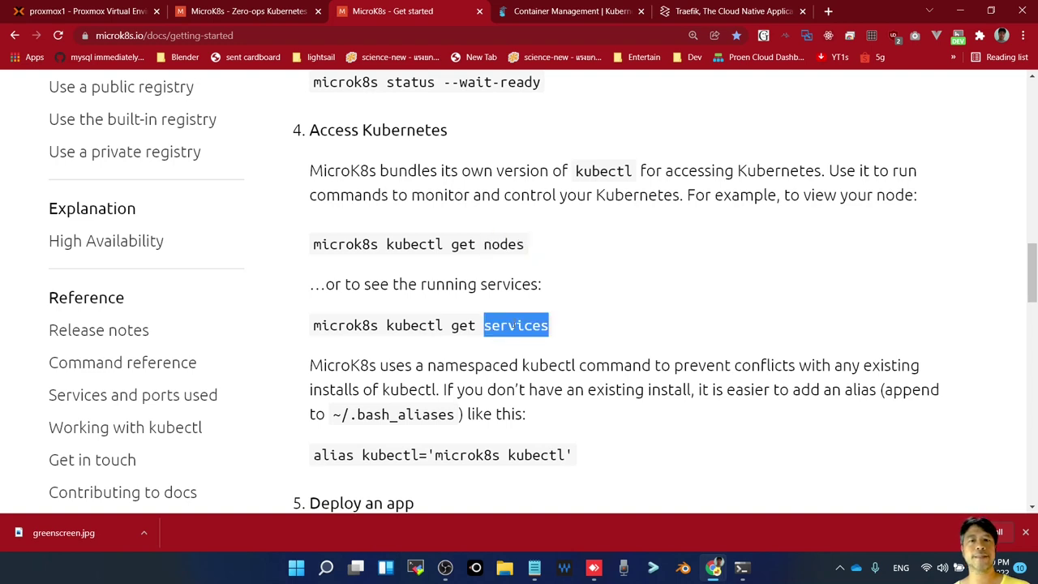
scroll(516, 325, down, 1)
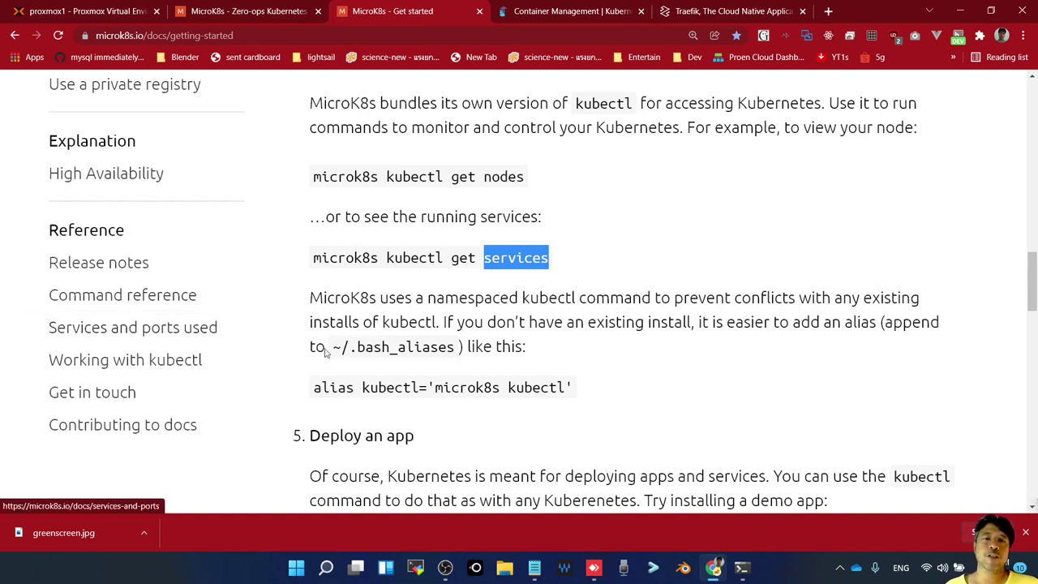
drag(566, 387, 435, 387)
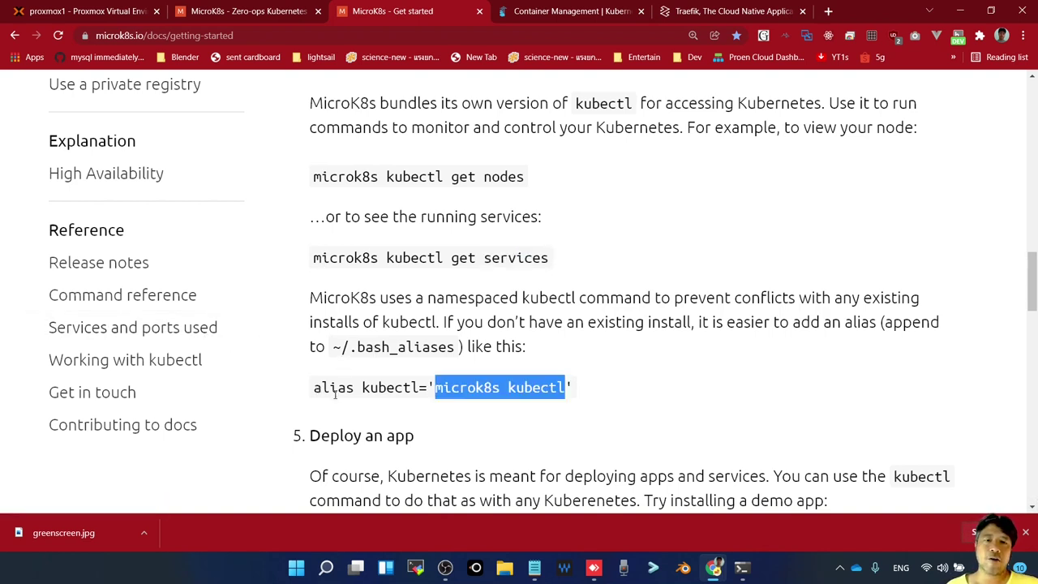
drag(314, 387, 531, 409)
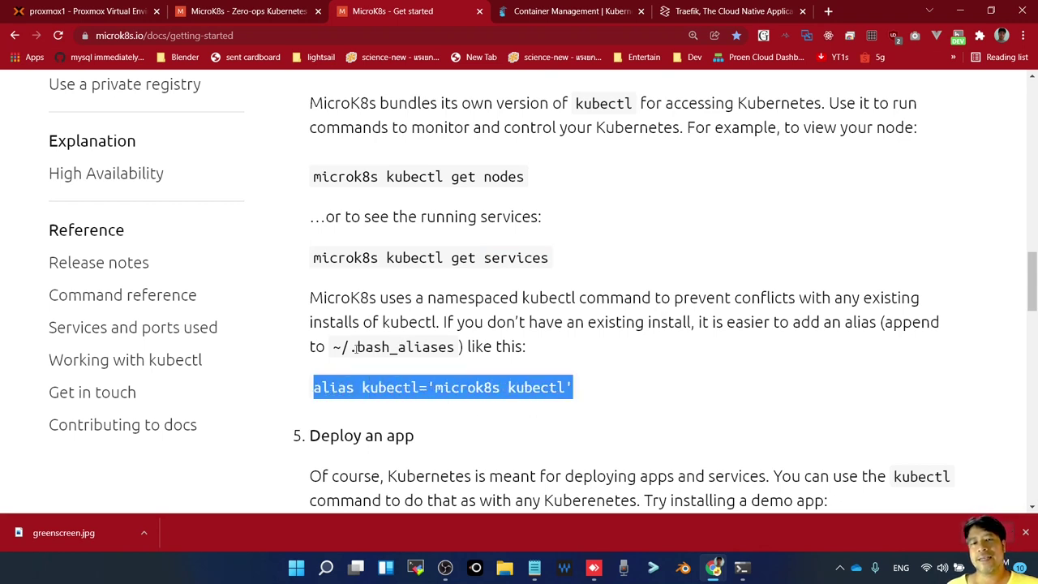
drag(351, 348, 461, 346)
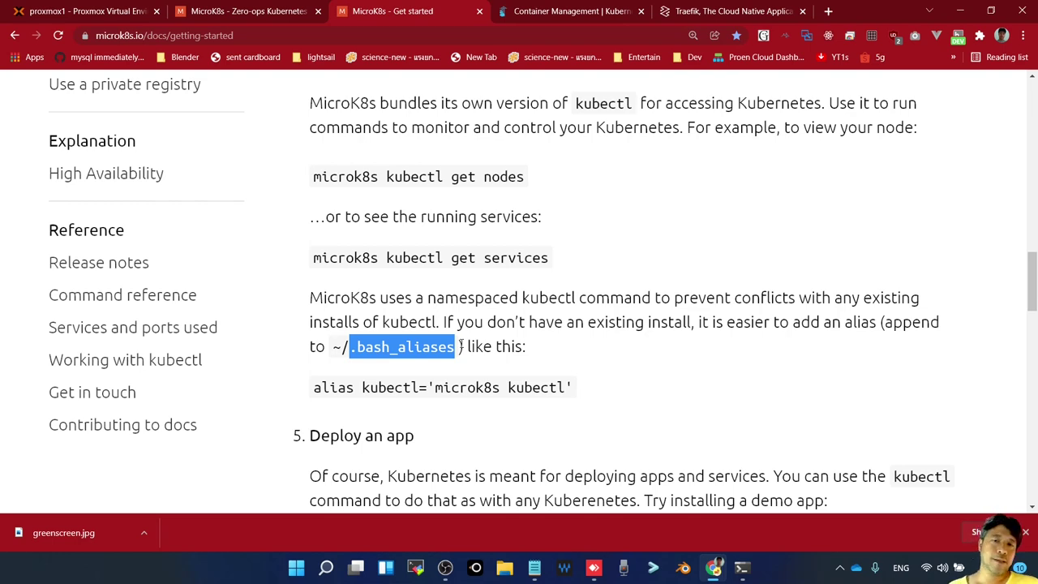
scroll(428, 448, down, 2)
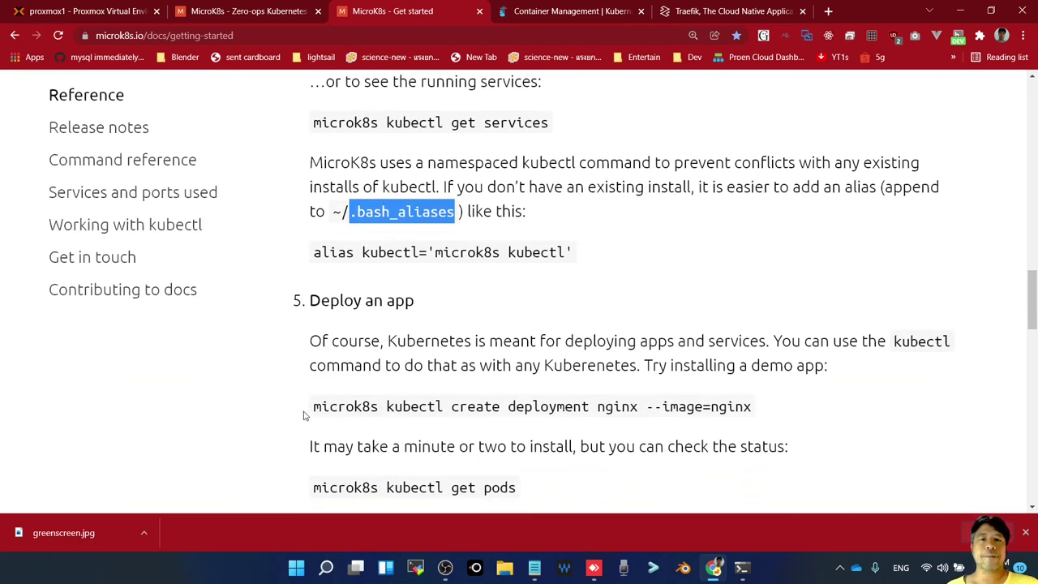
drag(322, 408, 761, 395)
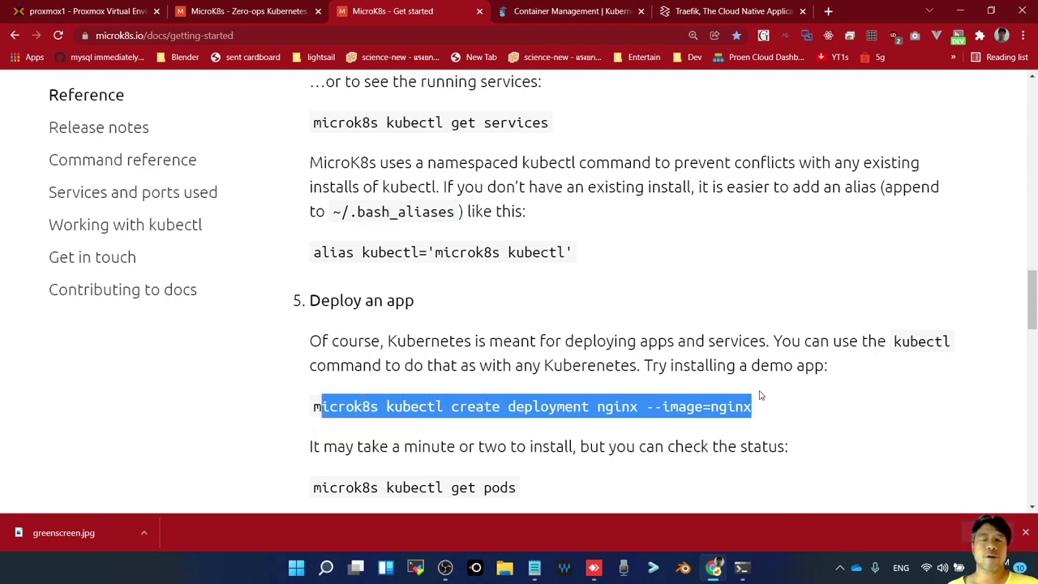
click(413, 365)
scroll(414, 365, down, 1)
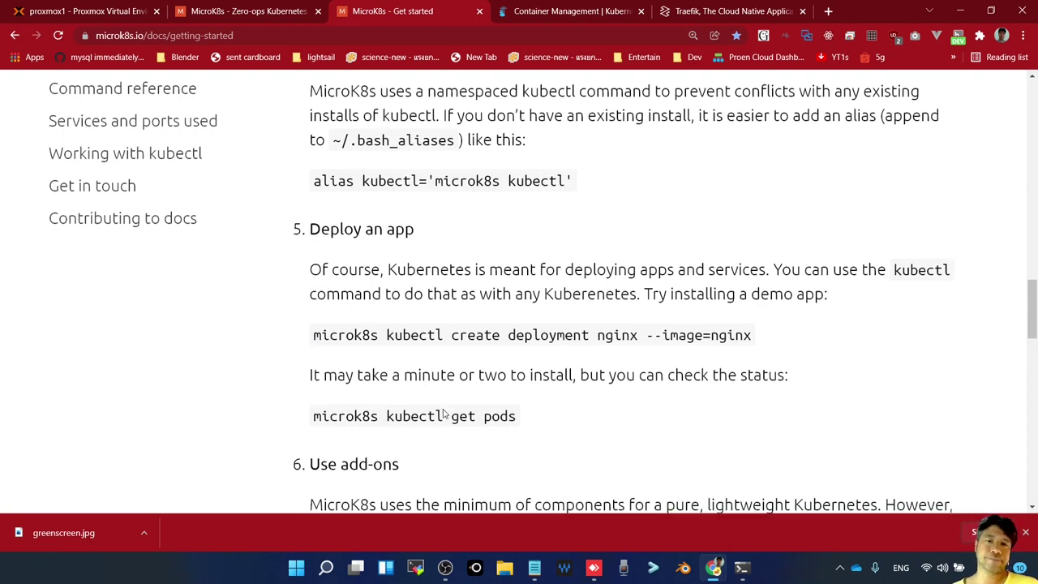
scroll(444, 413, down, 3)
scroll(444, 414, down, 1)
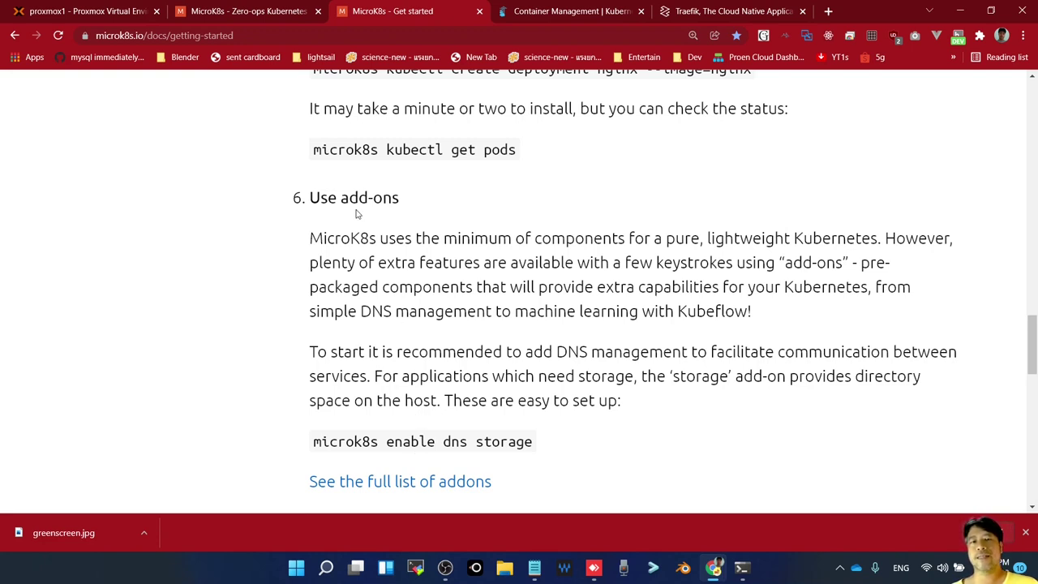
Highlight the add-ons heading and the 'microk8s enable dns storage' command words
drag(342, 203, 400, 207)
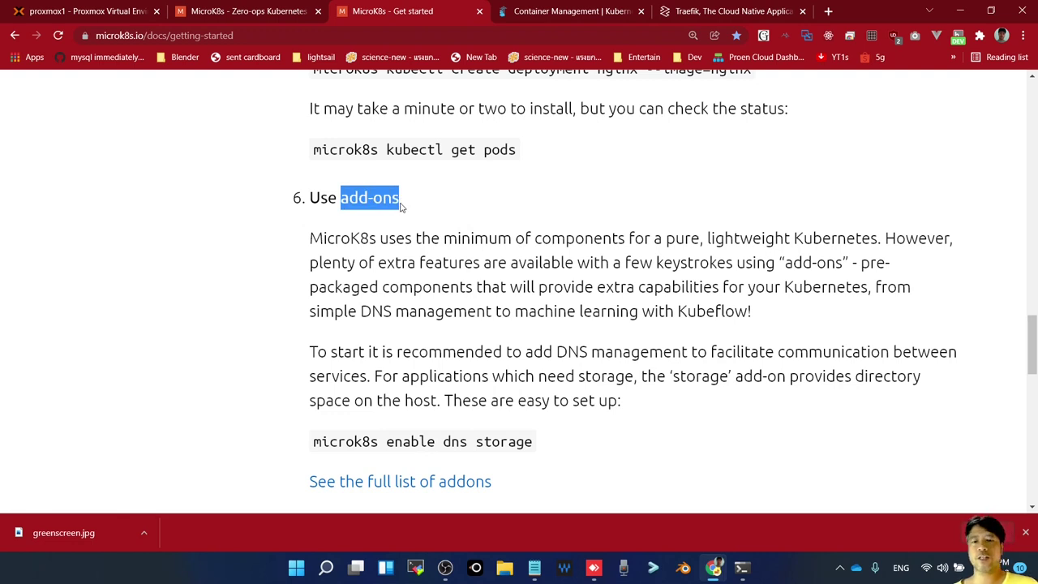
scroll(459, 457, down, 1)
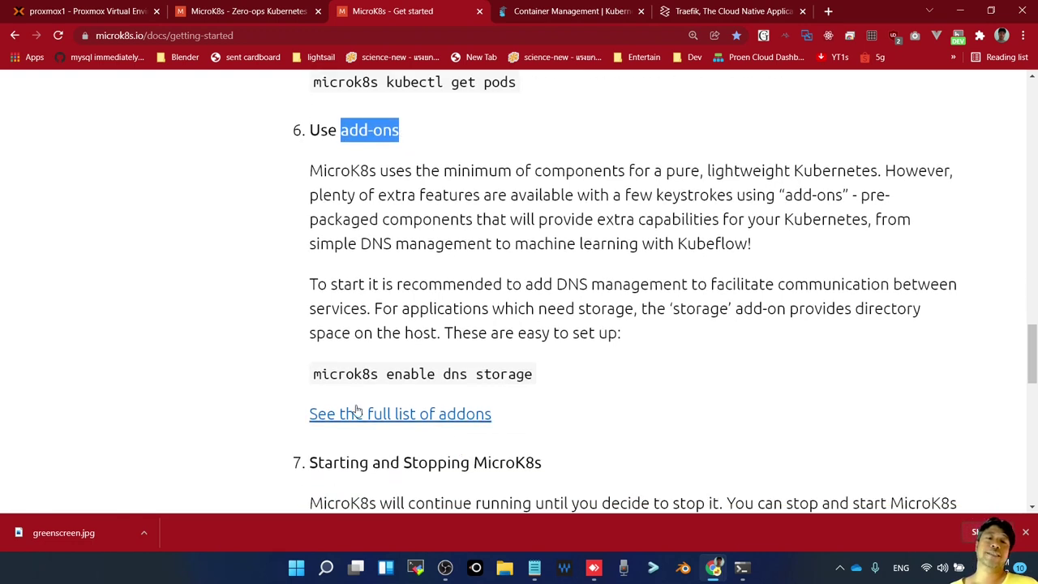
drag(315, 378, 533, 378)
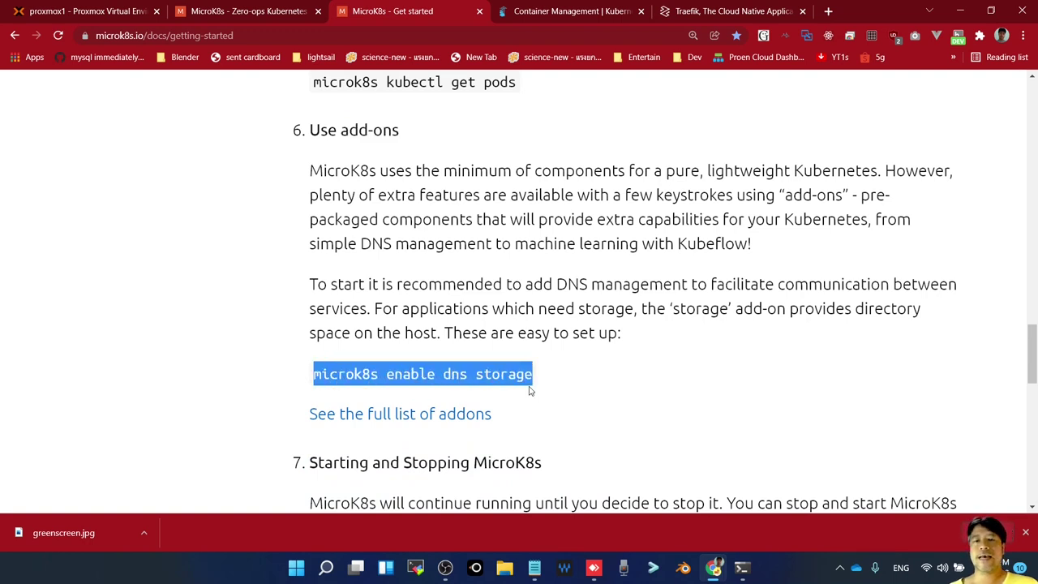
scroll(520, 381, down, 1)
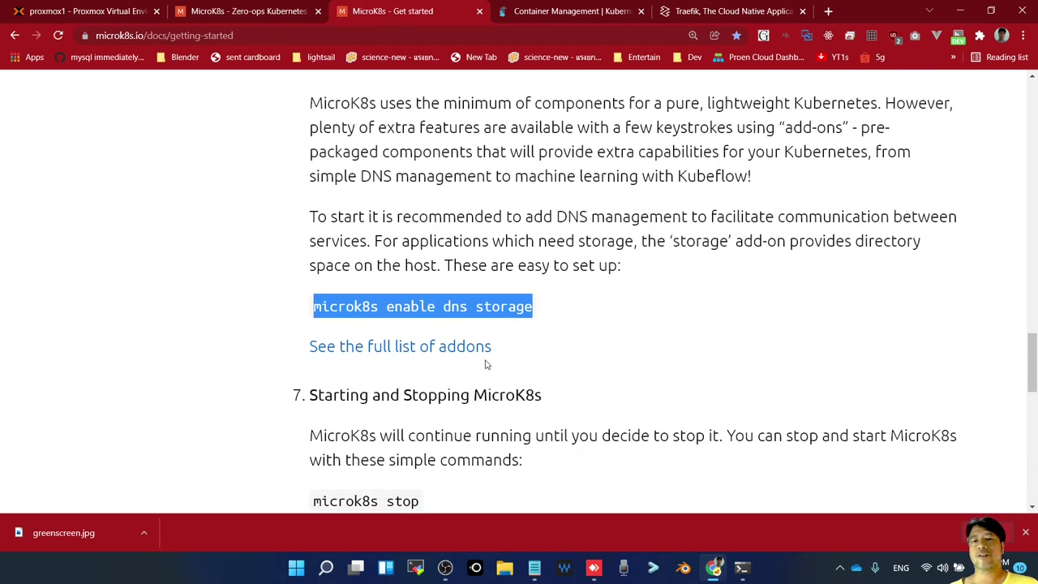
double_click(511, 306)
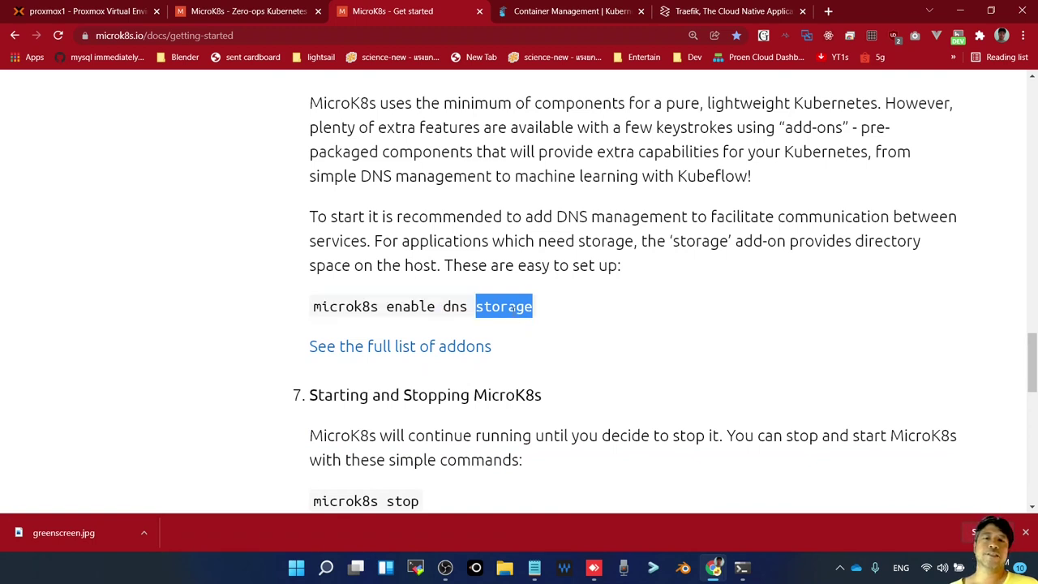
double_click(456, 308)
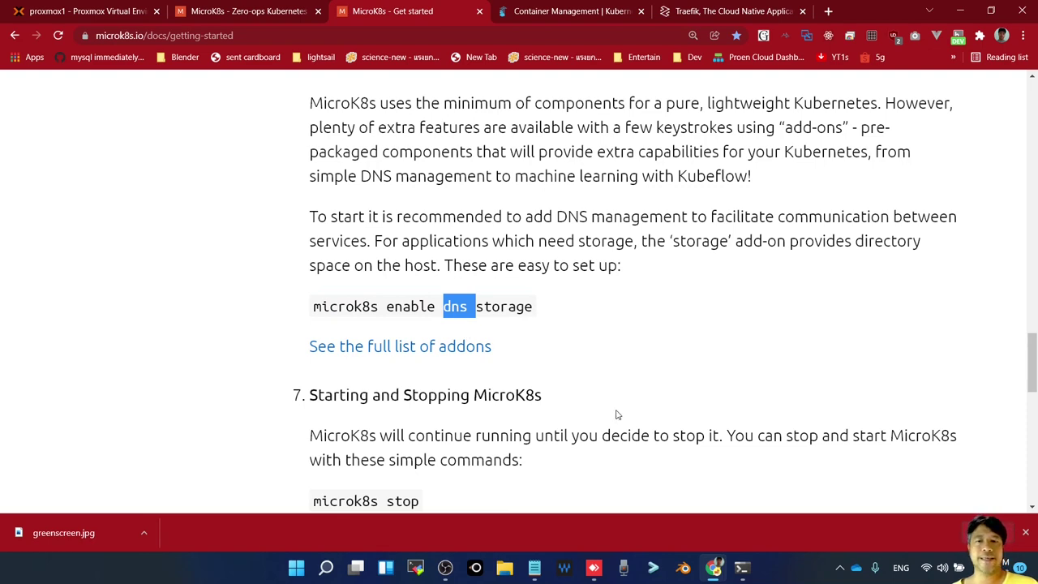
Switch via the Proxmox tab to the 'MicroK8s - Zero-ops Kubernetes' home page
scroll(617, 415, up, 1)
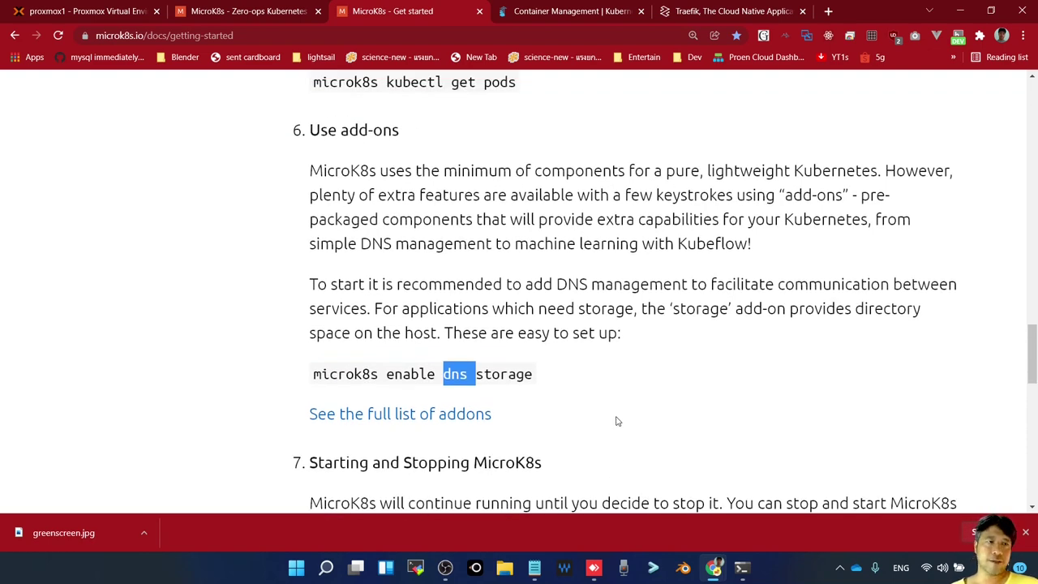
scroll(615, 420, down, 1)
scroll(615, 421, up, 1)
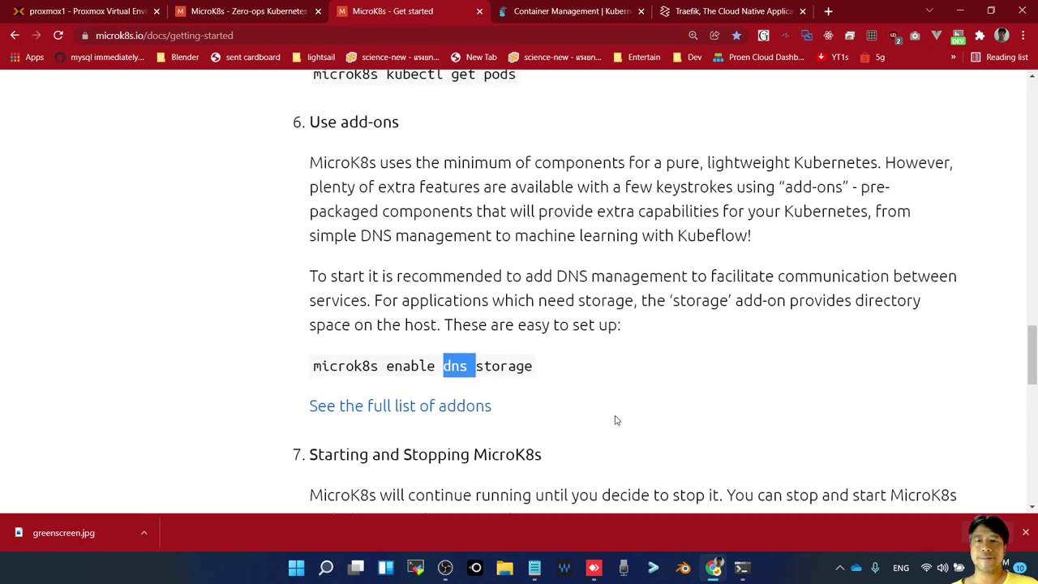
click(112, 13)
click(209, 11)
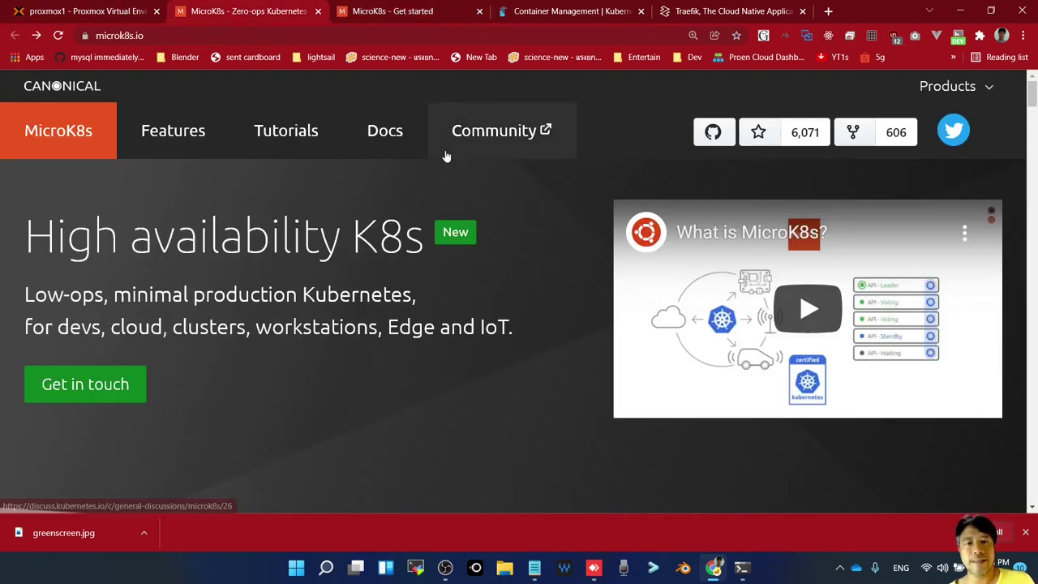
Check the VM's noVNC console, move it lower, then return to the MicroK8s Get started tab
key(alt+Tab)
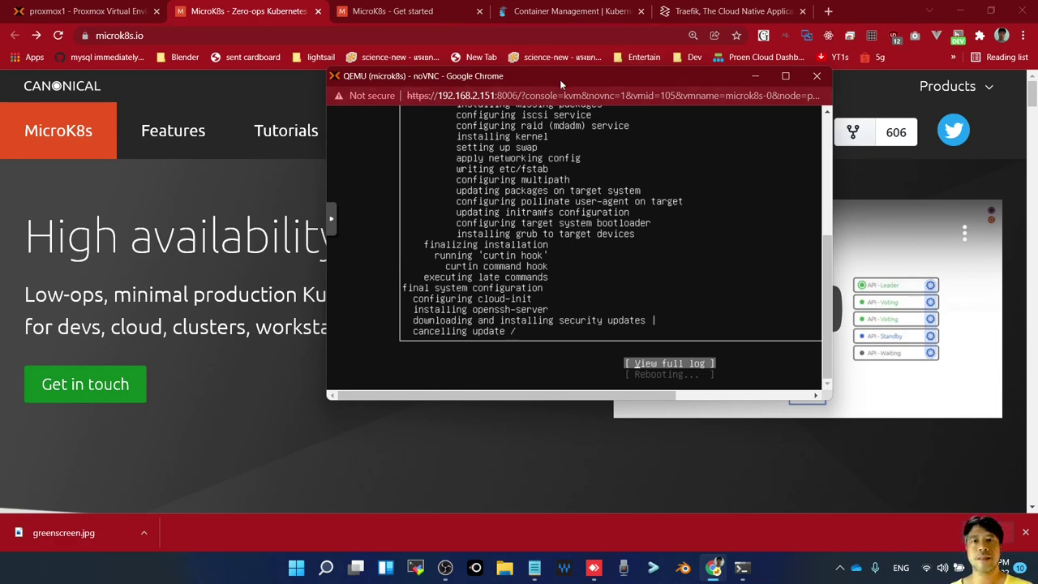
drag(560, 80, 513, 137)
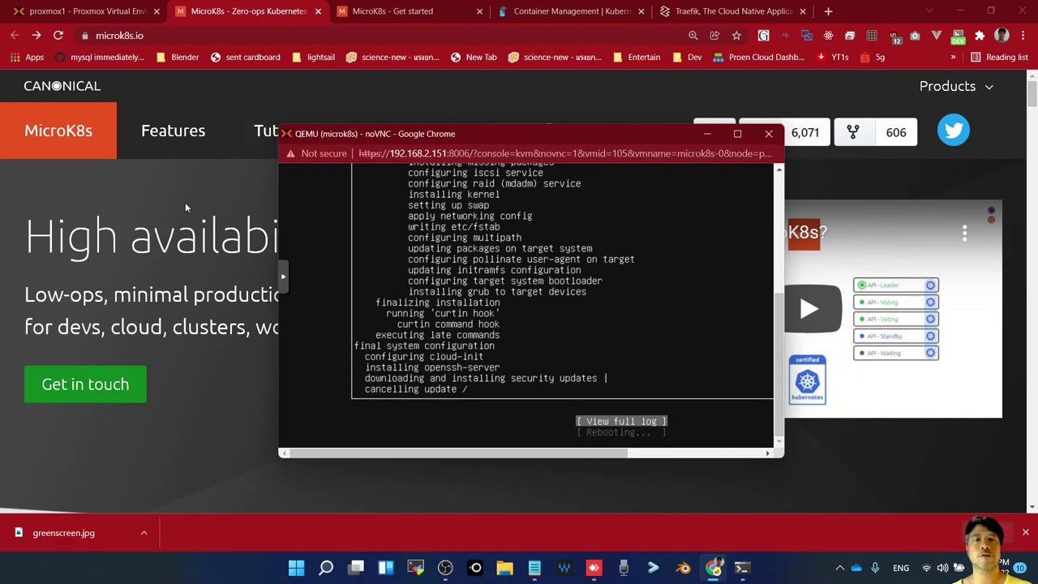
click(335, 4)
click(399, 12)
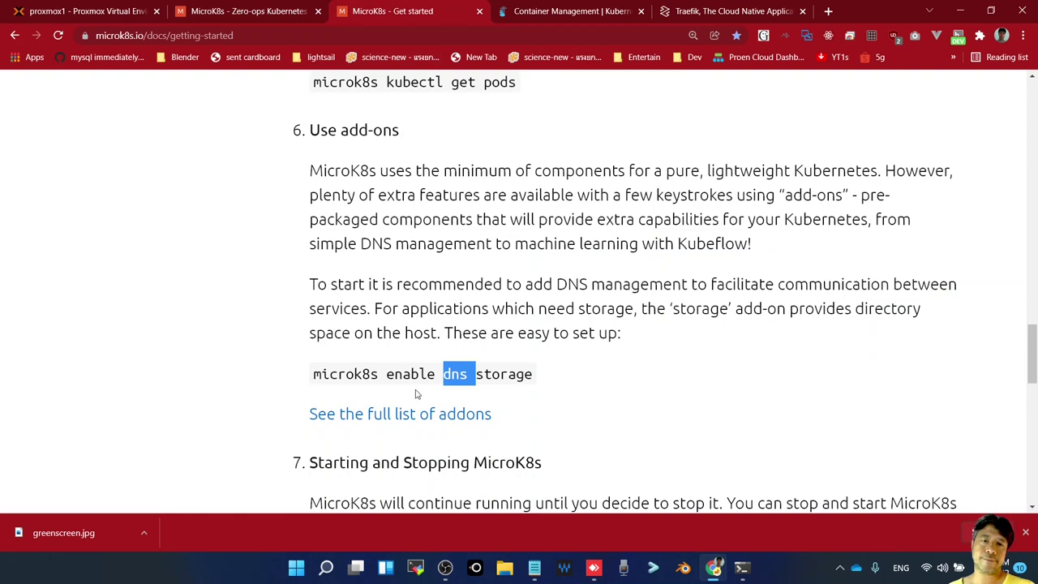
Open the full add-ons list in a new tab and read the dashboard entry
right_click(414, 419)
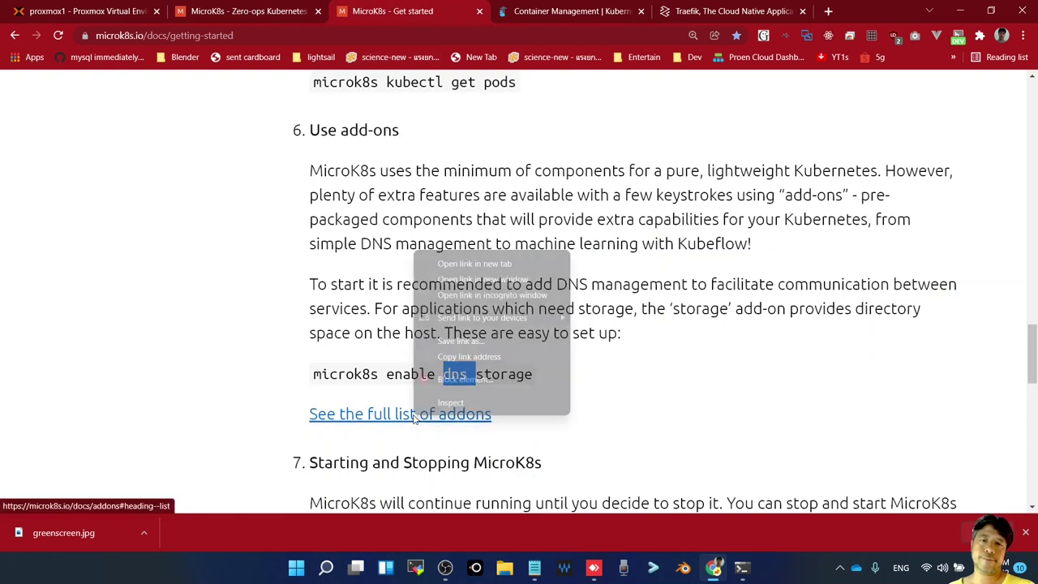
click(468, 265)
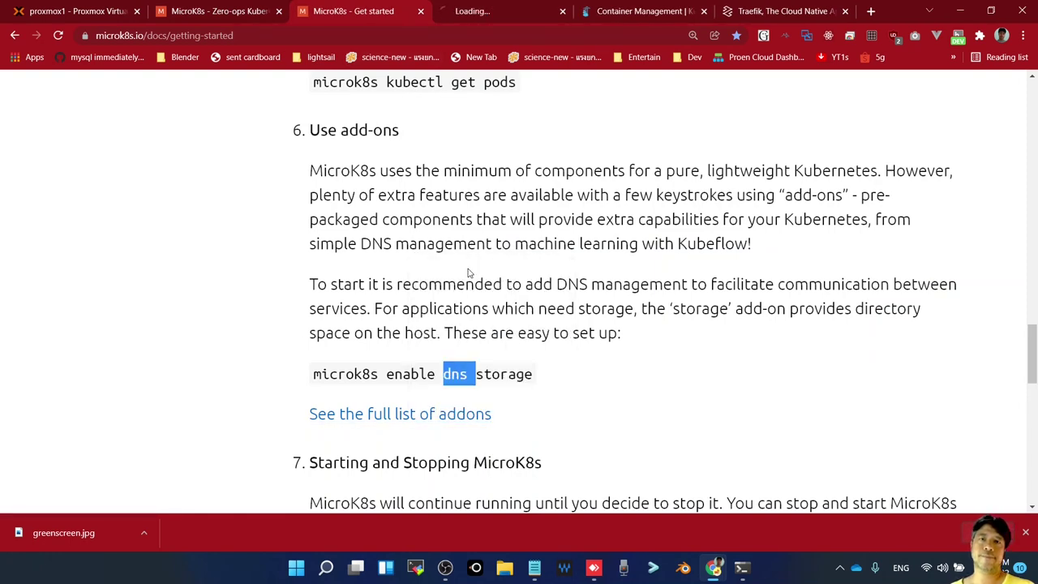
click(490, 13)
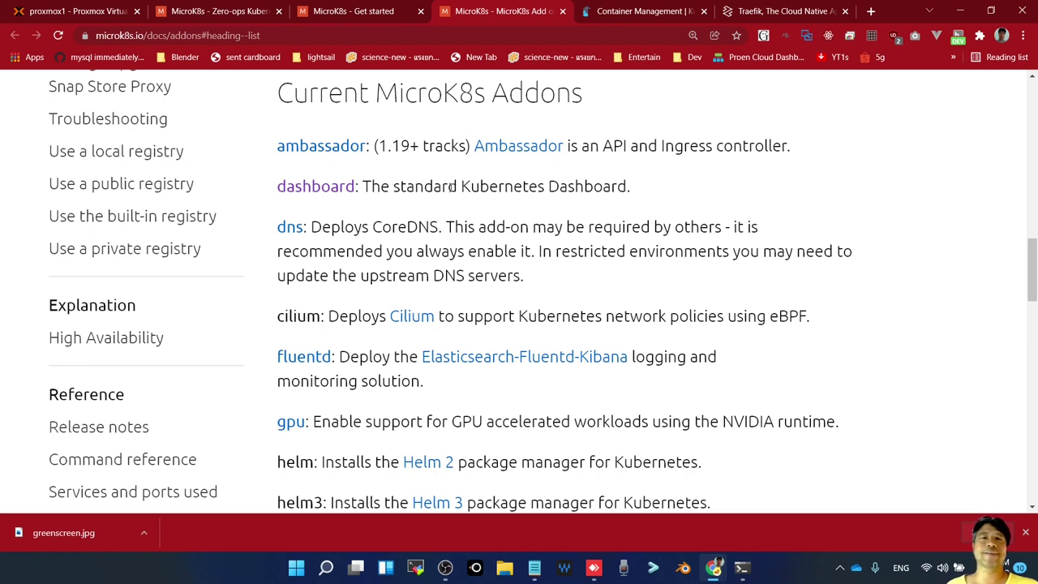
double_click(429, 187)
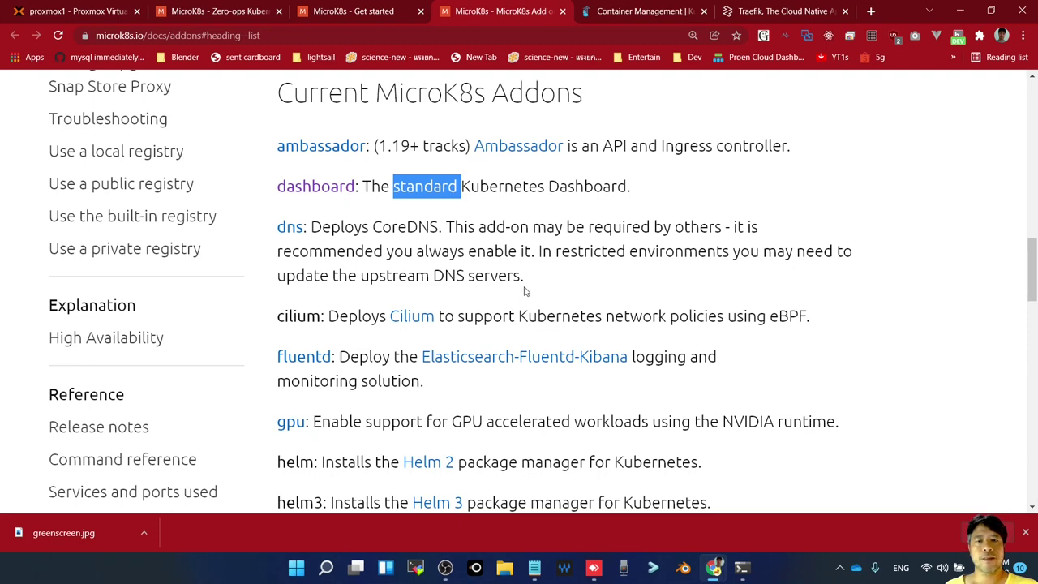
scroll(533, 288, down, 1)
scroll(533, 306, down, 2)
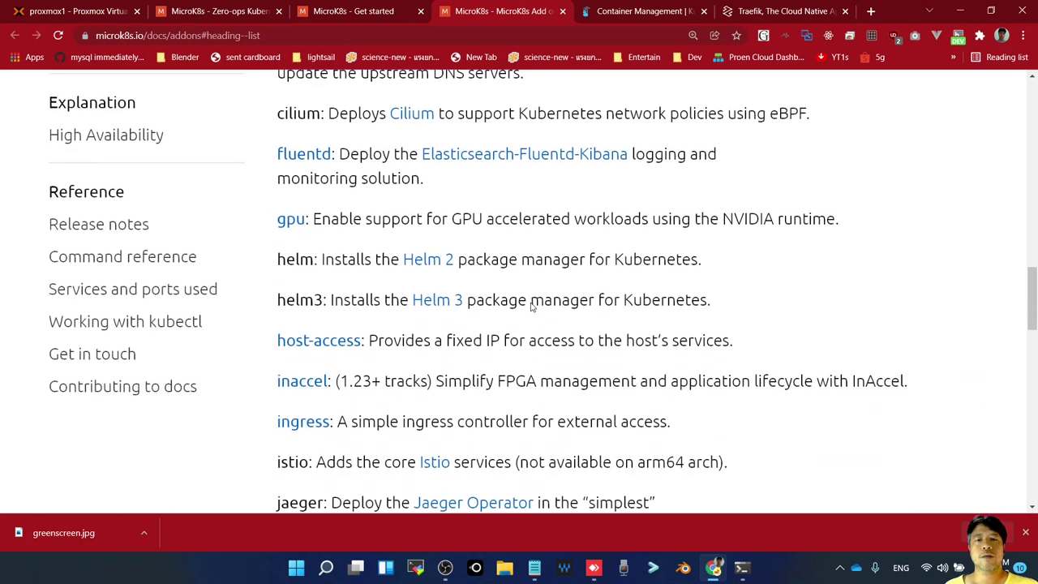
Read through the helm and ingress add-on entries, highlighting key words
double_click(294, 261)
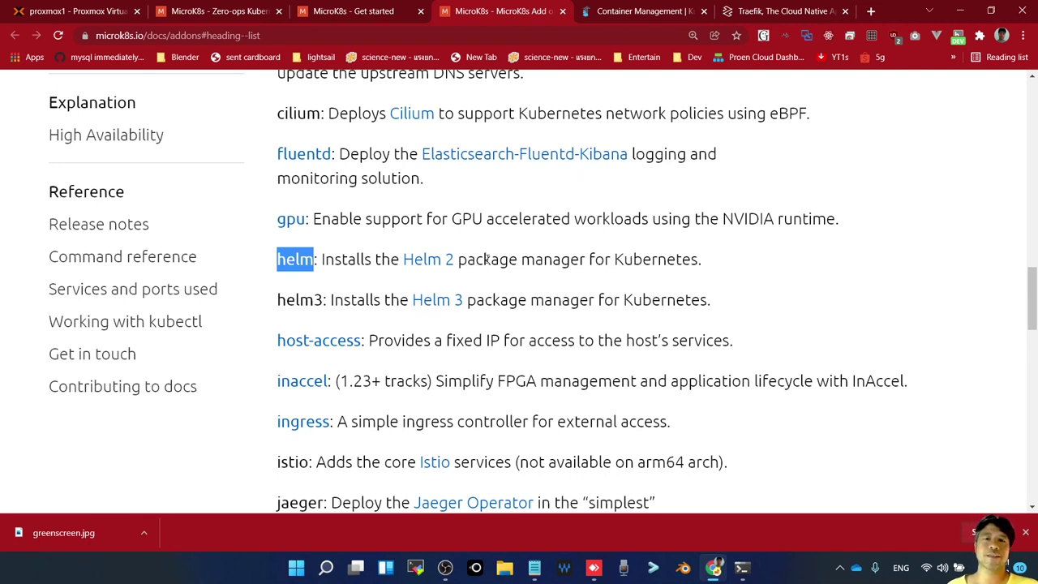
scroll(454, 332, down, 2)
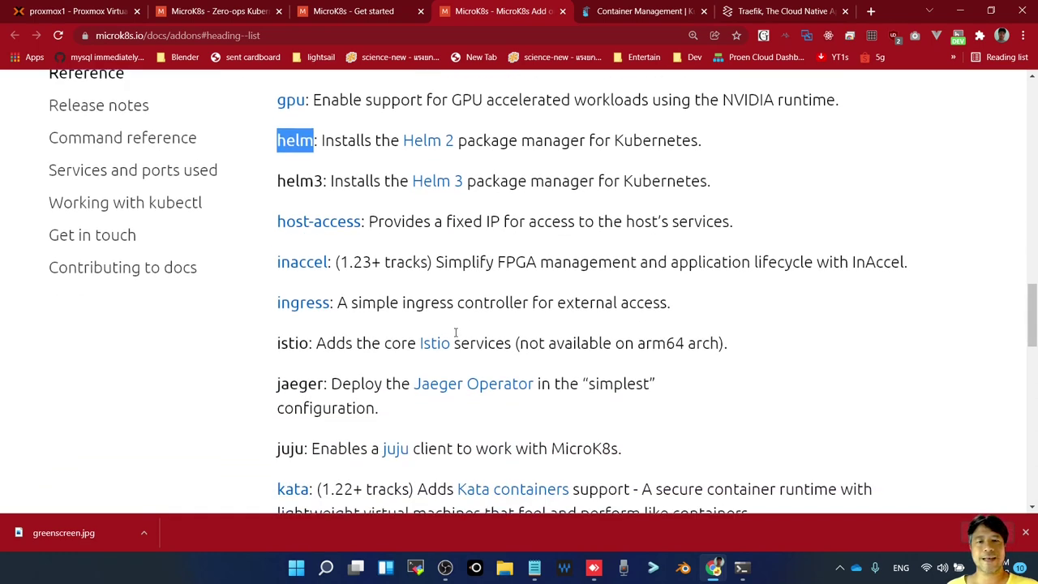
double_click(419, 288)
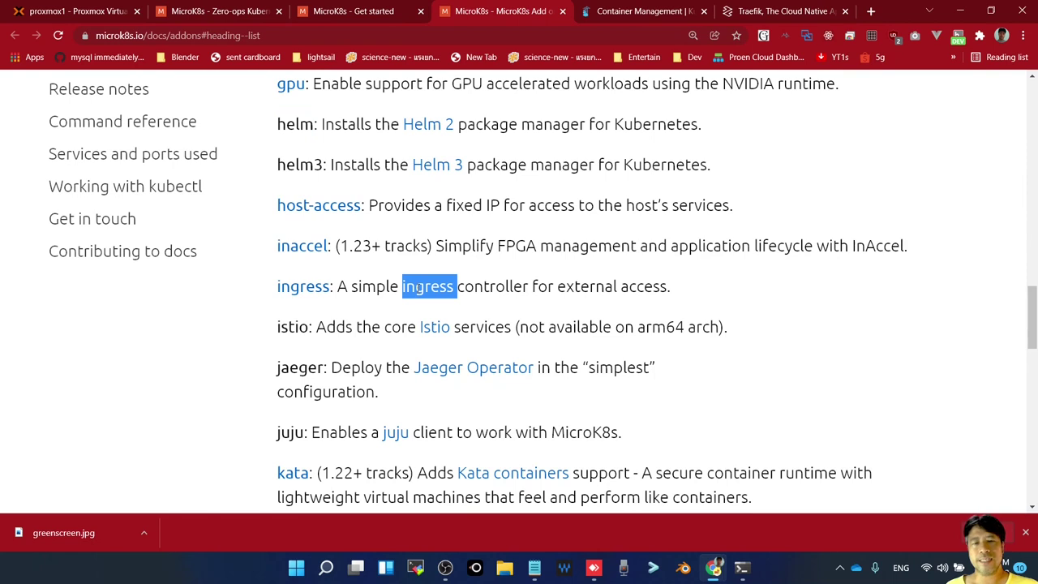
click(459, 299)
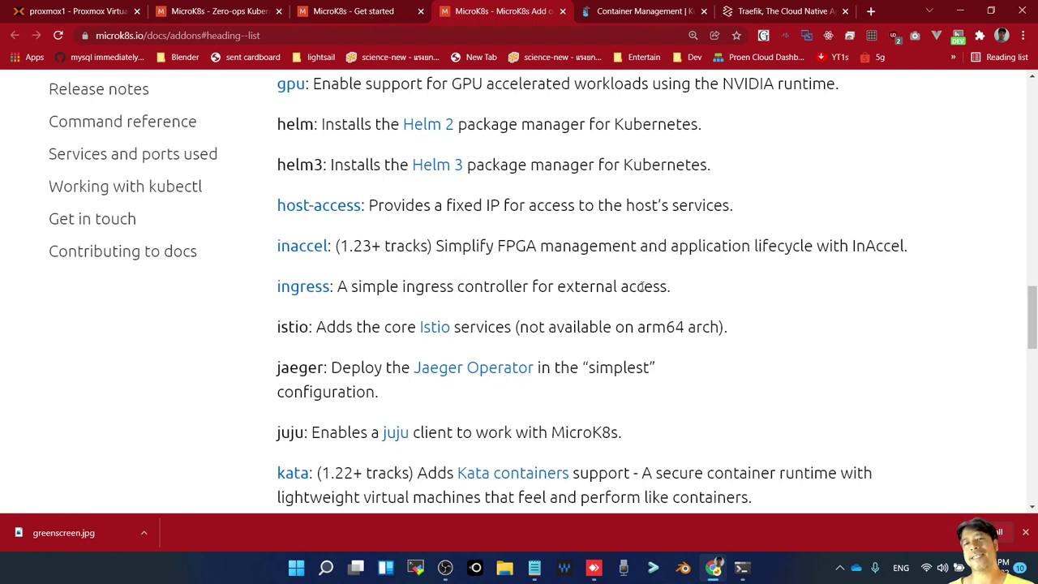
double_click(642, 287)
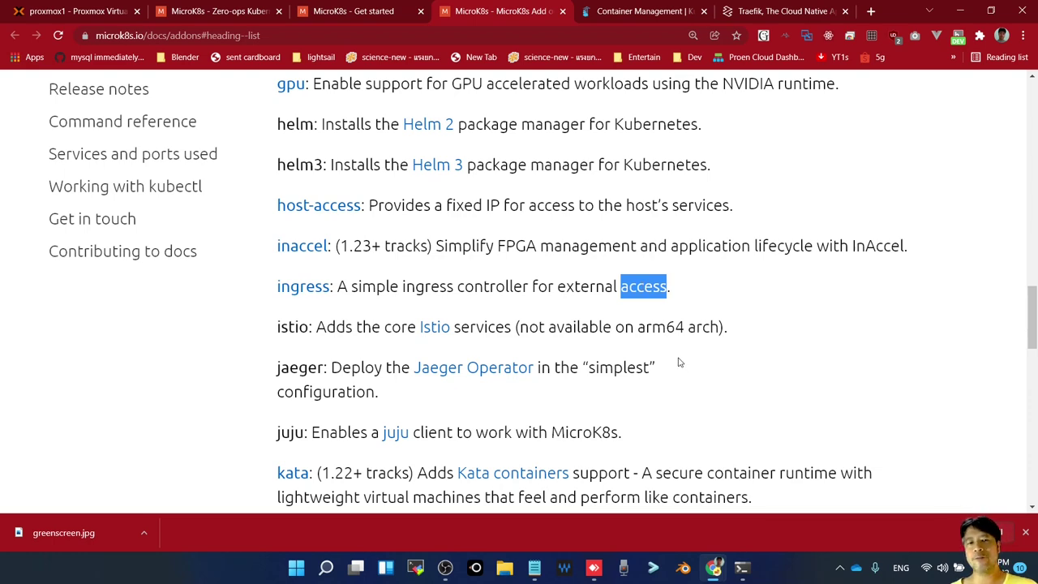
scroll(680, 362, down, 3)
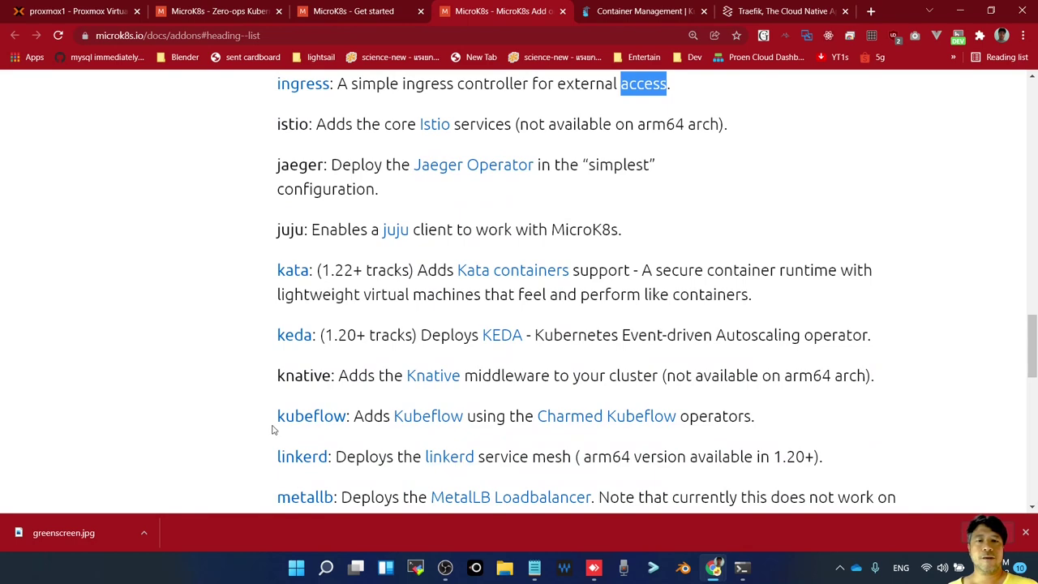
scroll(273, 430, down, 2)
scroll(297, 401, down, 5)
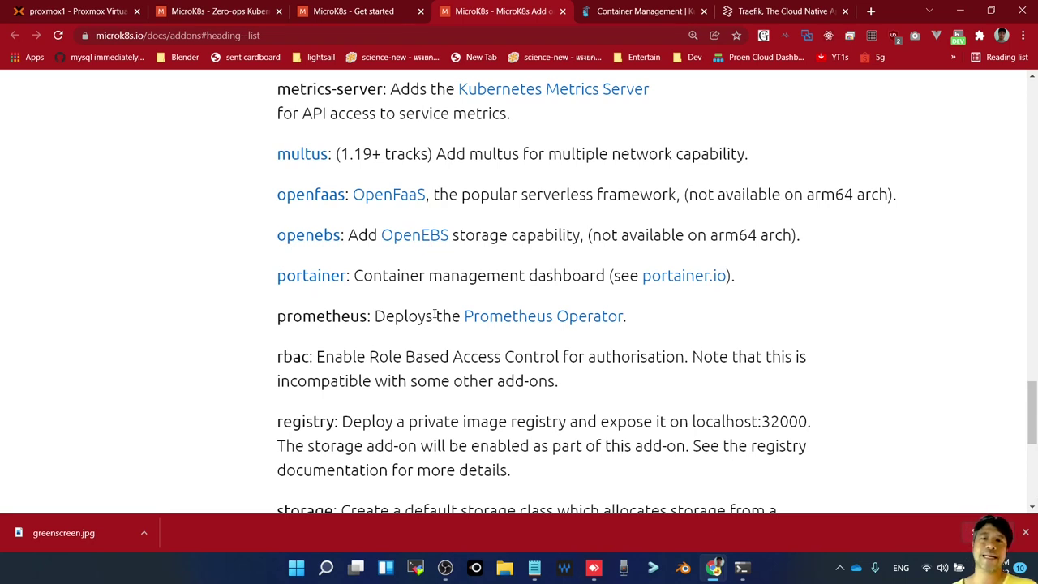
Continue to the portainer and prometheus entries at the end of the add-ons list
double_click(556, 275)
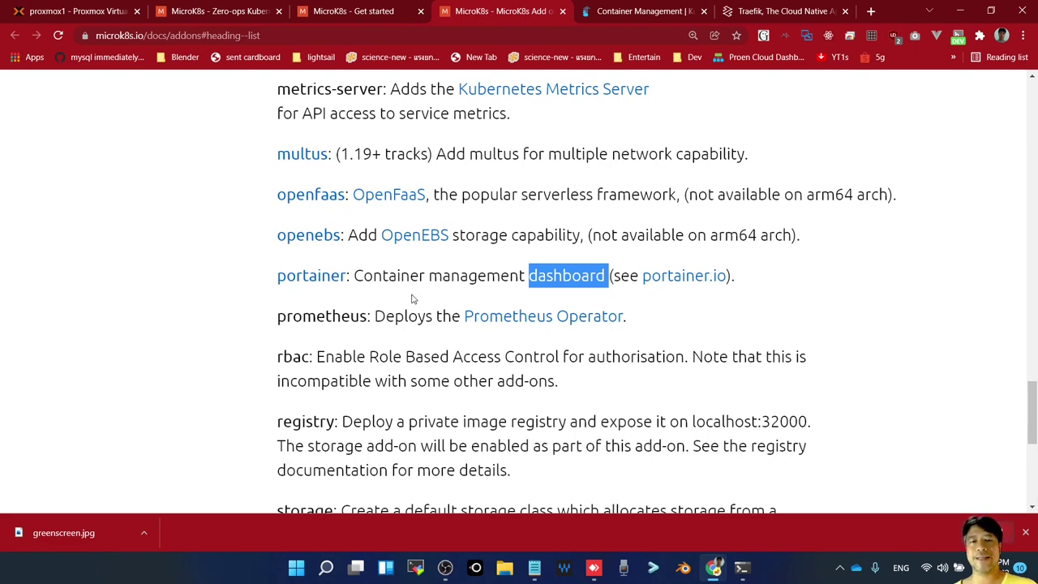
scroll(412, 298, down, 2)
scroll(411, 299, down, 2)
scroll(336, 274, up, 2)
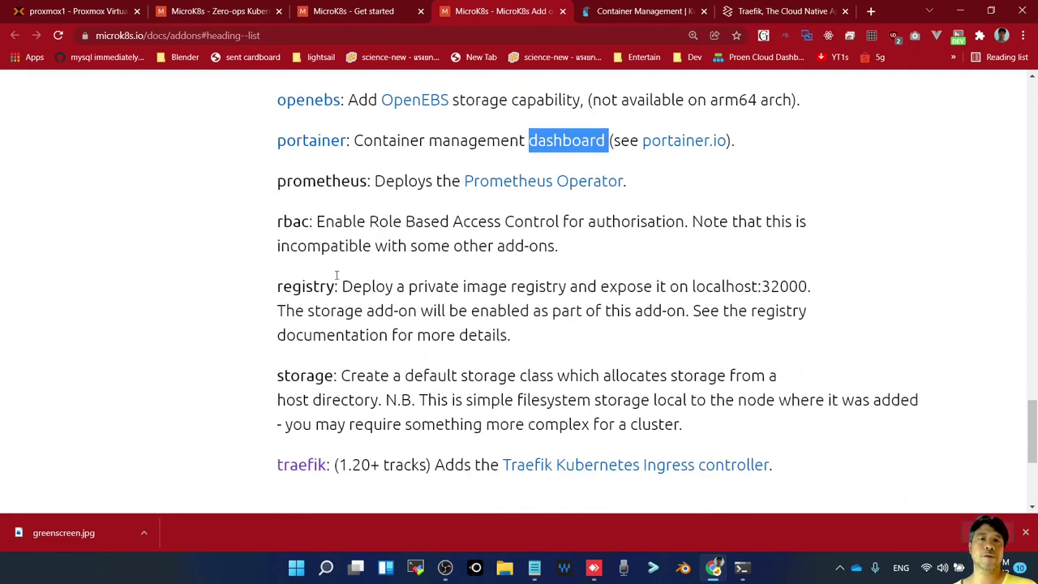
double_click(331, 187)
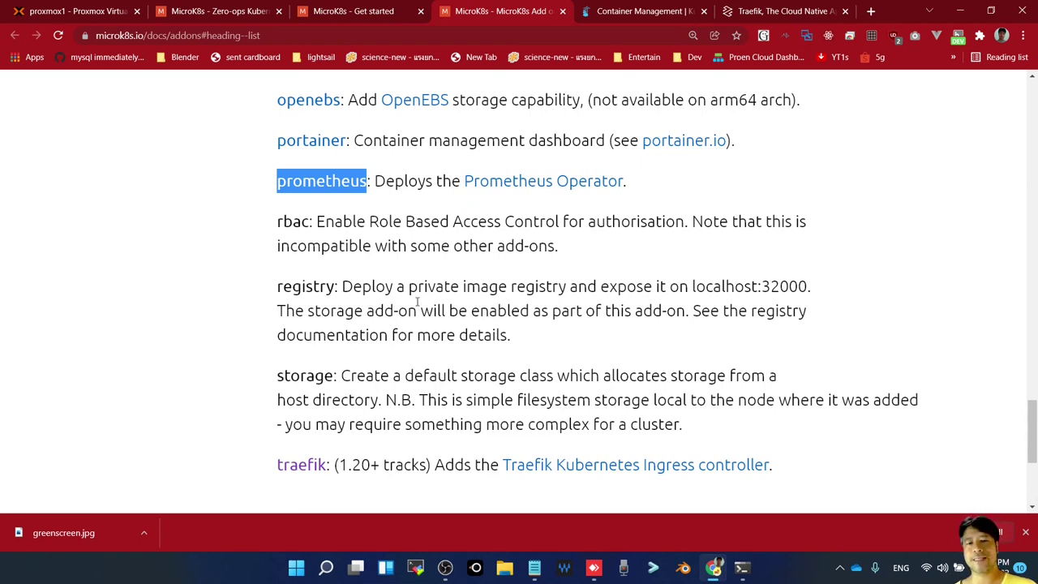
scroll(418, 302, down, 1)
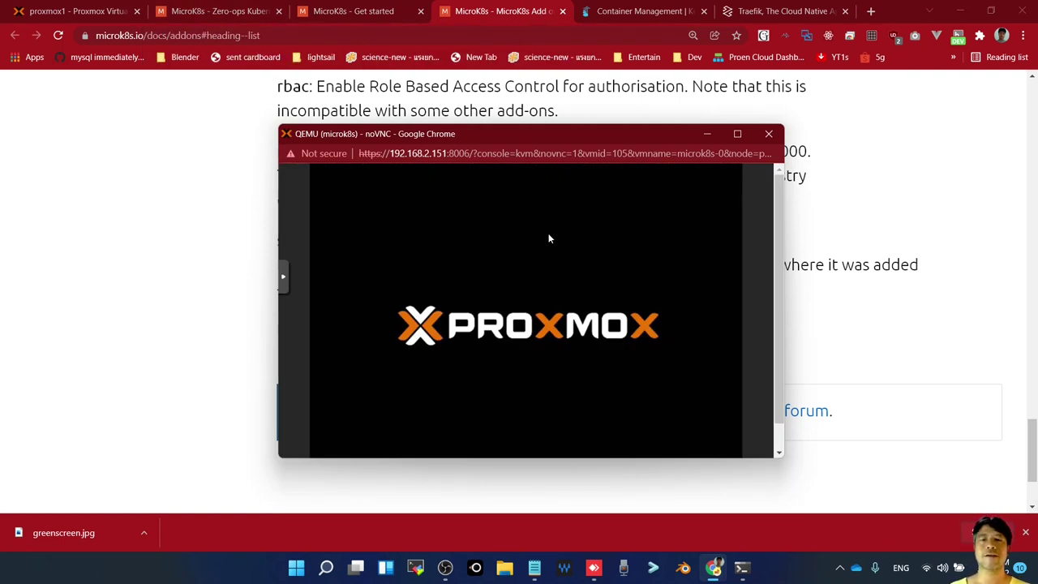
Close the VM console and rerun ping 192.168.2.105 in PowerShell, now getting 0% loss
click(769, 135)
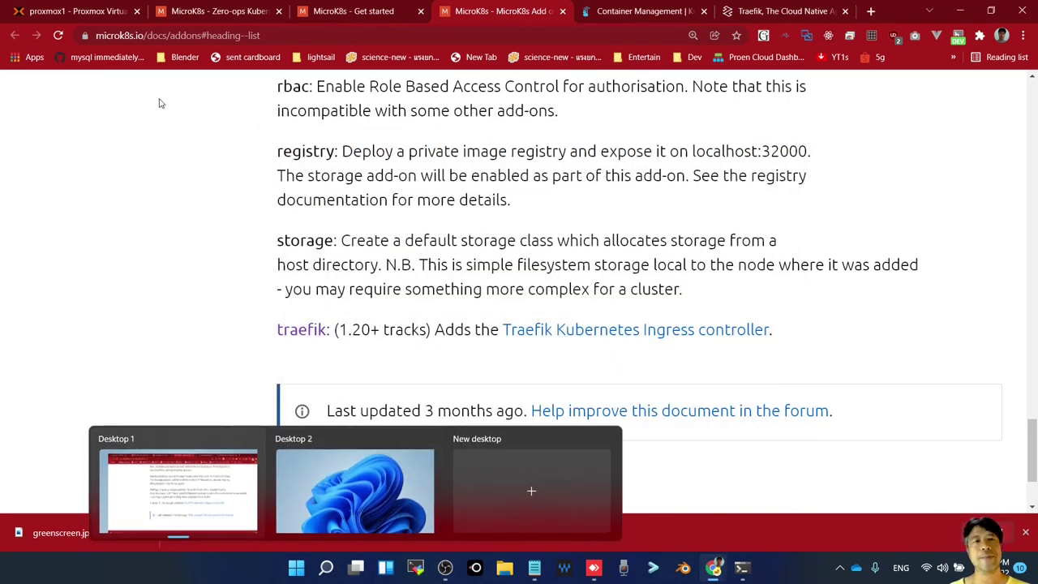
click(62, 18)
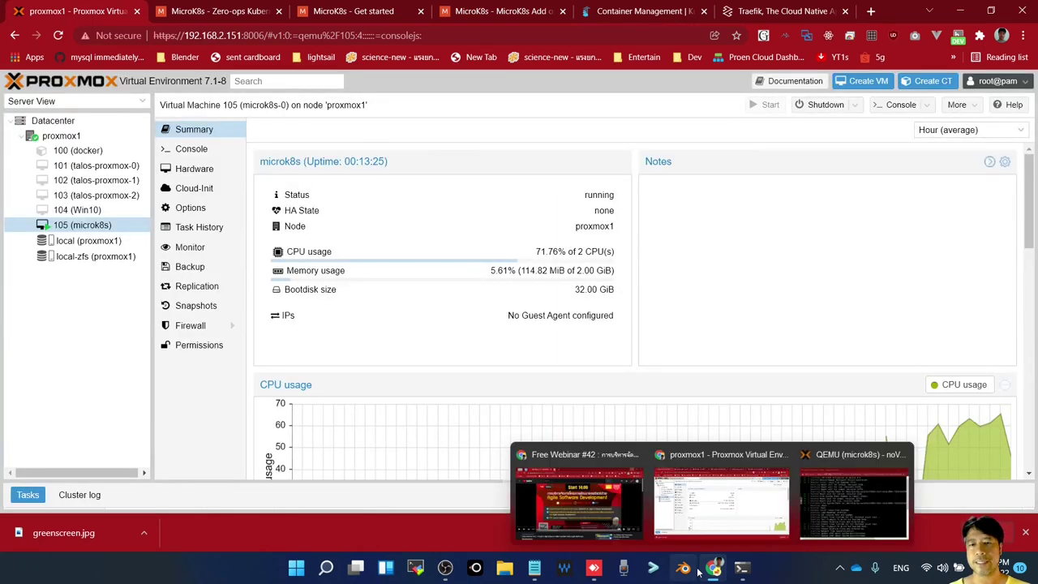
mouse_move(741, 567)
click(749, 494)
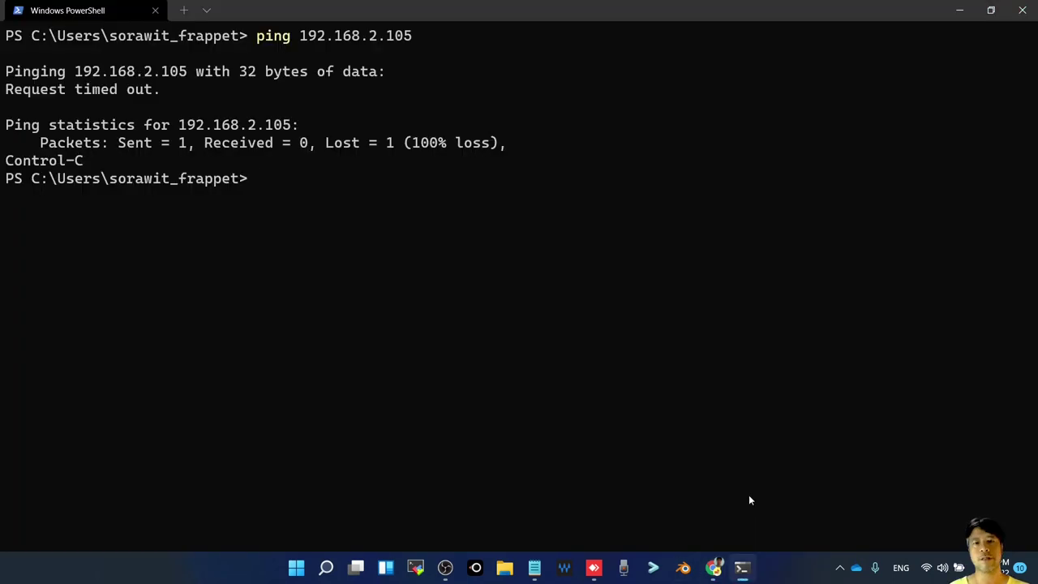
key(Up)
key(Return)
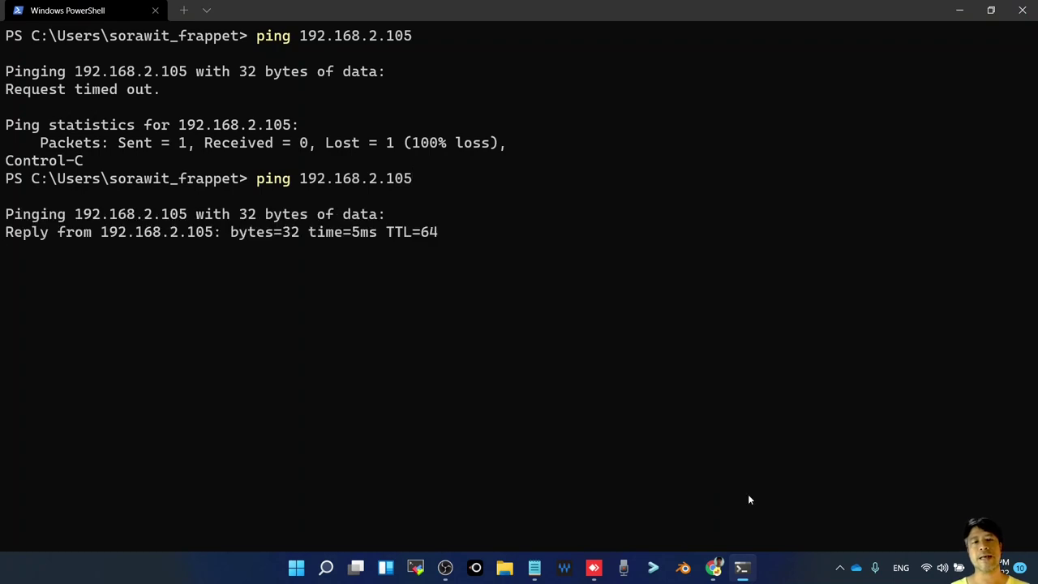
key(ctrl+c)
Start an ssh command to the VM, then replace it with a cd into .ssh
key(Up)
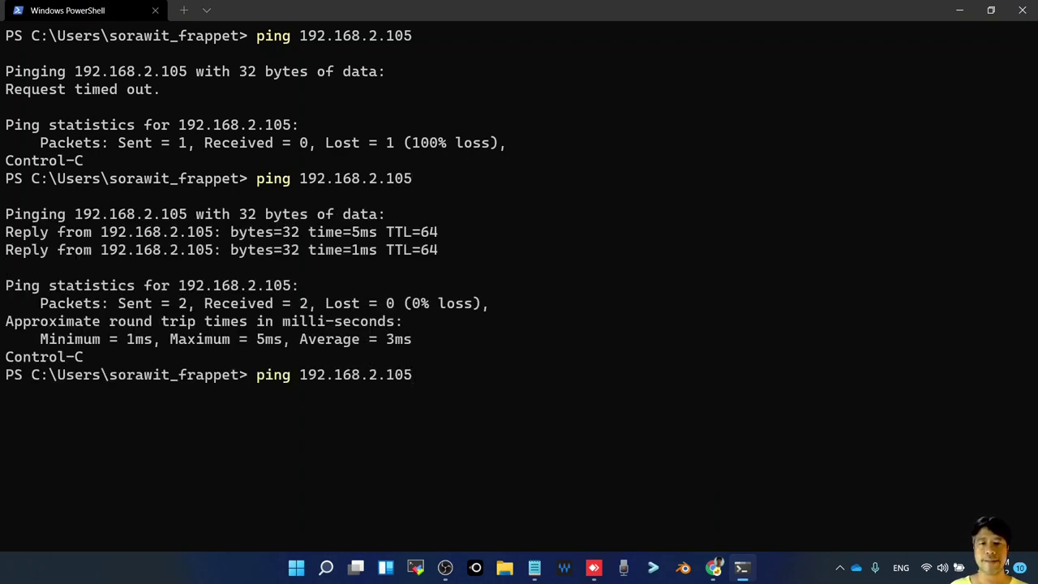
key(Left)
key(Left)
key(Left)
key(Left)
key(Left)
key(Left)
key(Left)
key(Left)
key(Left)
key(Left)
key(Left)
key(Left)
key(Left)
key(BackSpace)
key(BackSpace)
key(BackSpace)
key(BackSpace)
key(BackSpace)
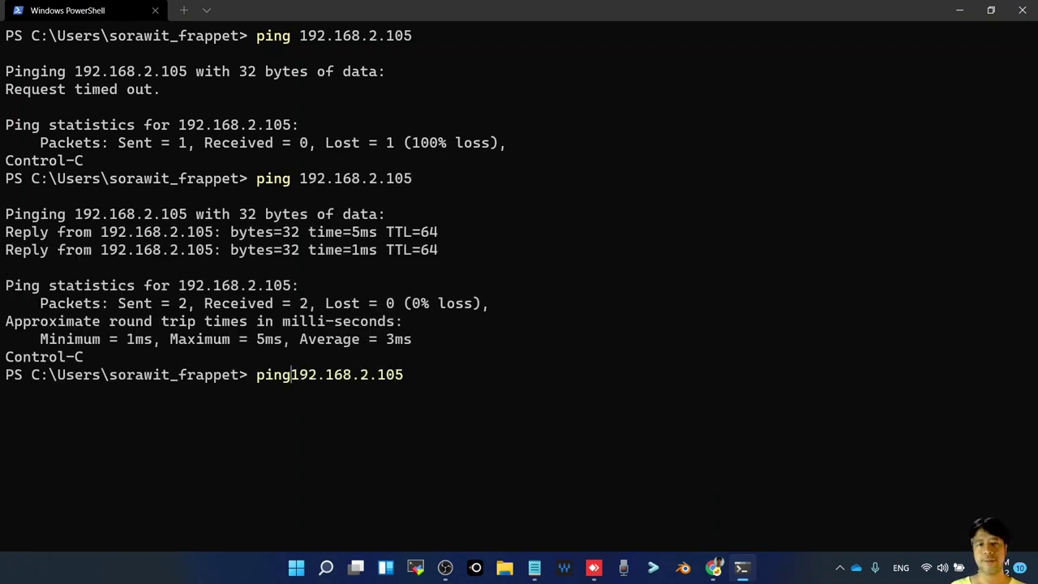
text(ssh)
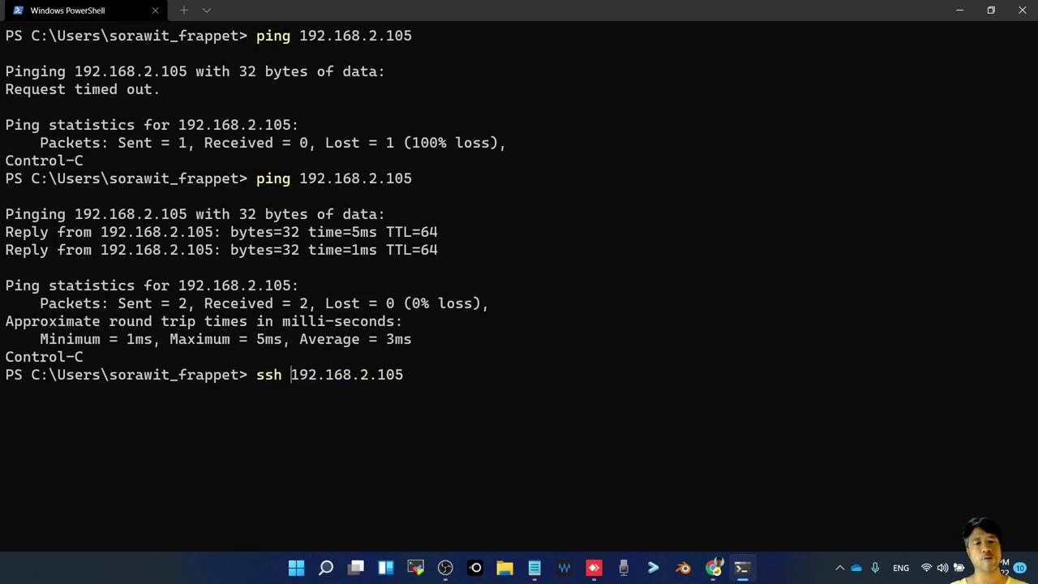
text( oom@)
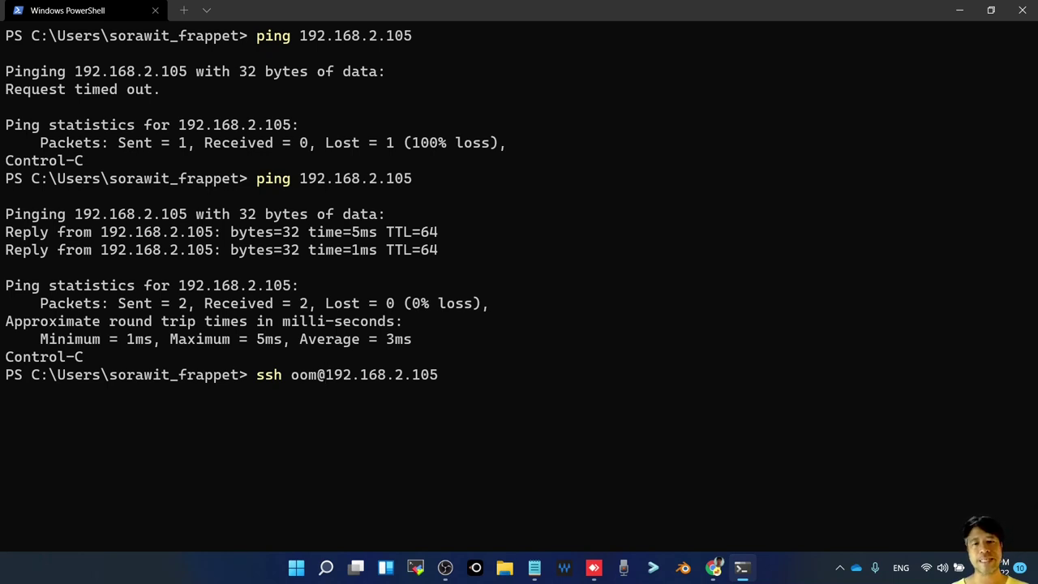
key(Up)
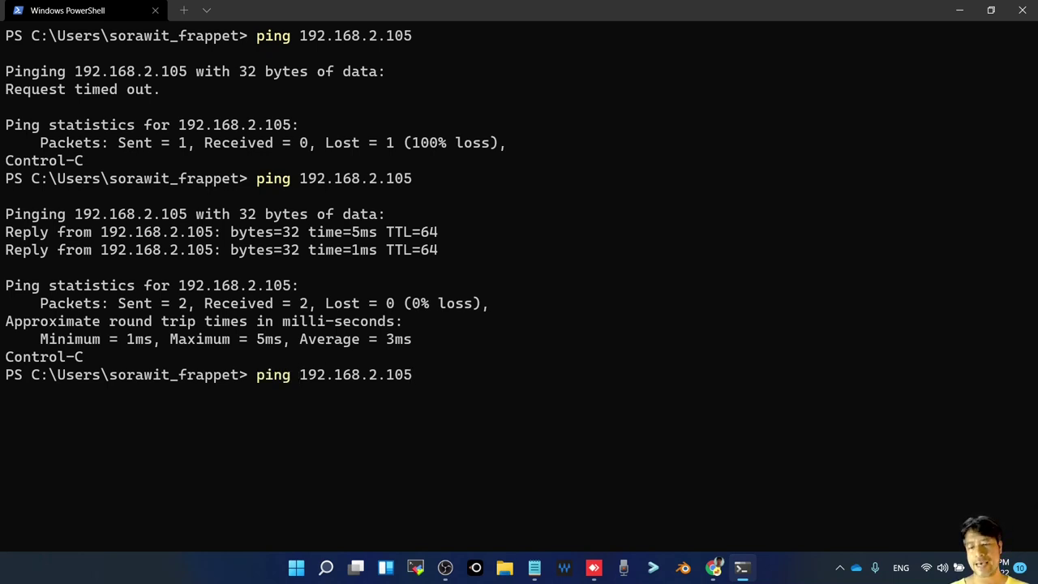
key(BackSpace)
key(BackSpace)
key(BackSpace)
key(BackSpace)
key(BackSpace)
key(BackSpace)
key(BackSpace)
key(BackSpace)
key(BackSpace)
key(BackSpace)
key(BackSpace)
key(BackSpace)
key(BackSpace)
key(BackSpace)
key(BackSpace)
key(BackSpace)
key(BackSpace)
key(BackSpace)
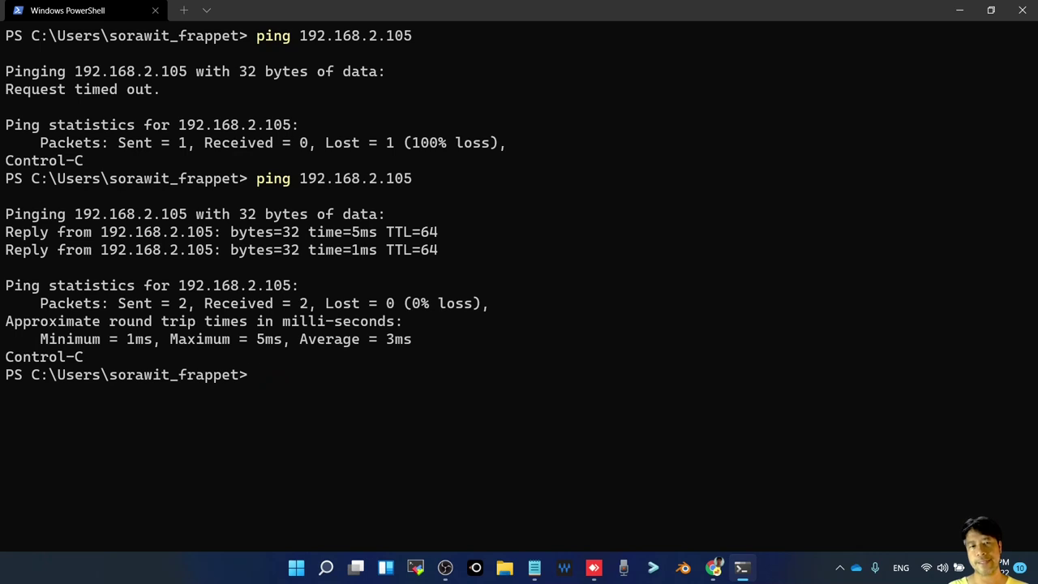
text(cd .s)
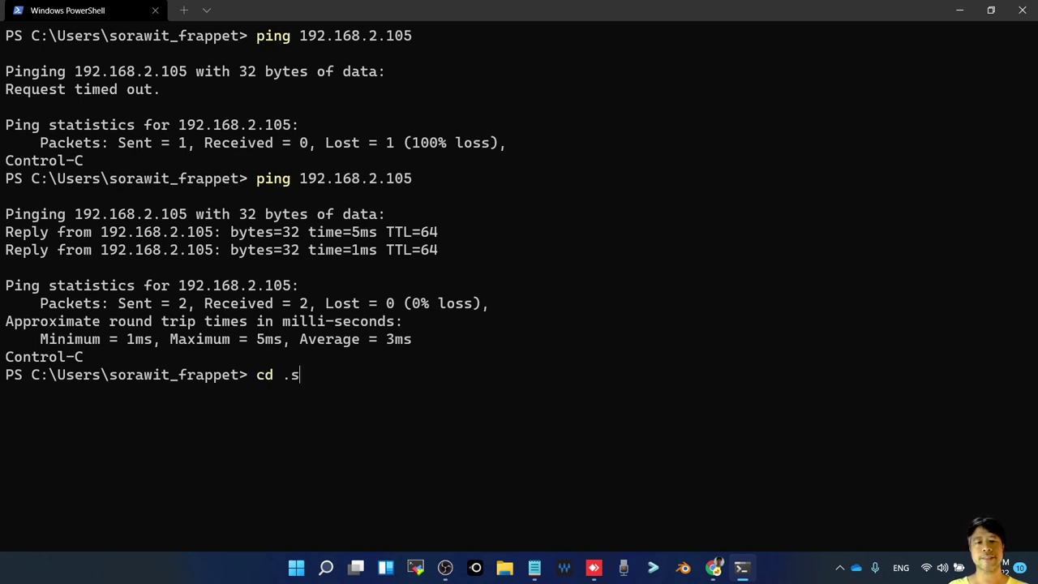
Change into the .ssh folder and list its files with dir
key(Tab)
text(h)
key(BackSpace)
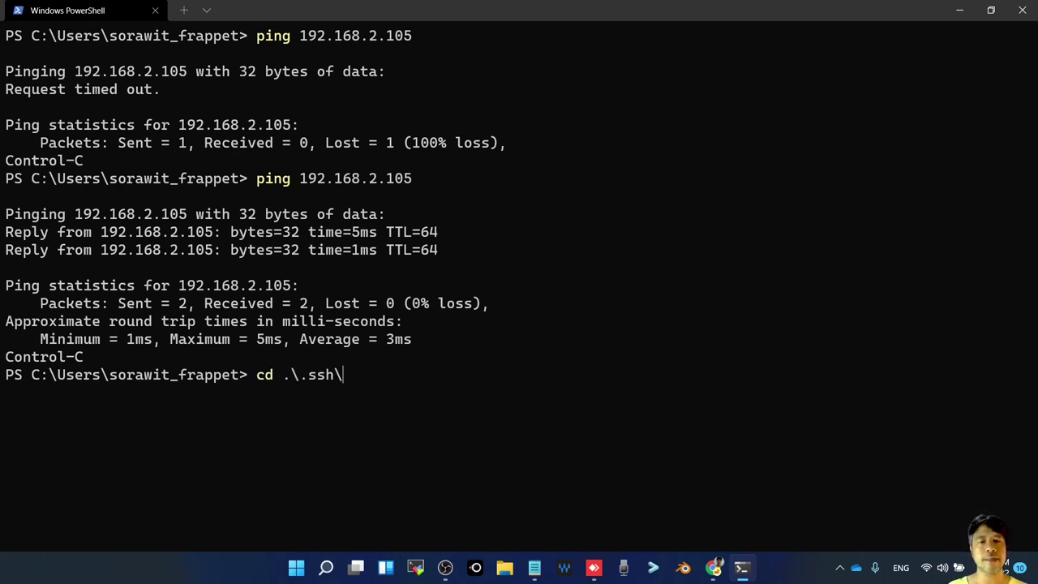
key(Return)
text(dir)
key(Return)
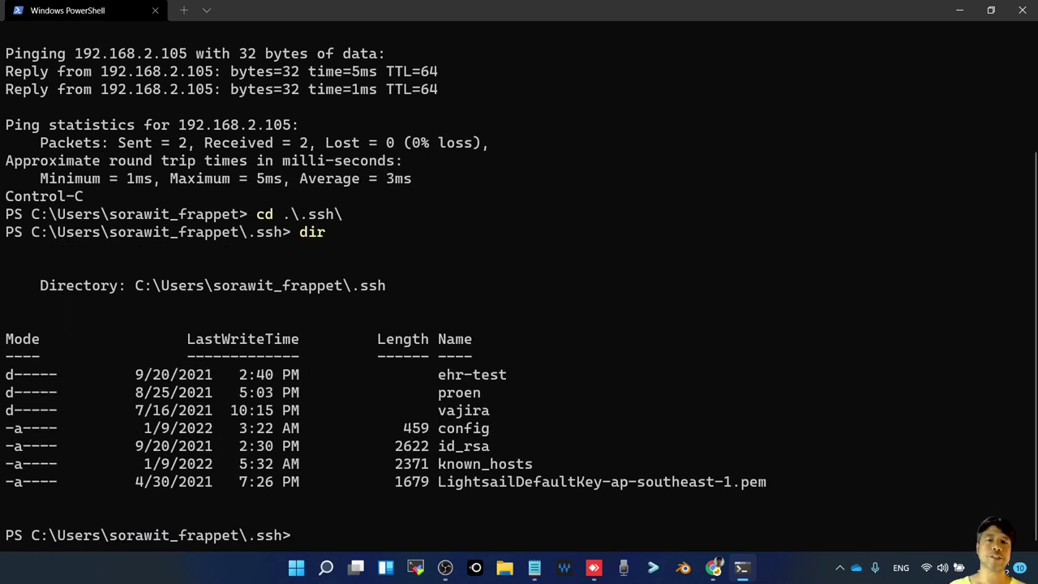
Delete the 192.168.2.105 host key line from known_hosts in Notepad and close it
text(notepa)
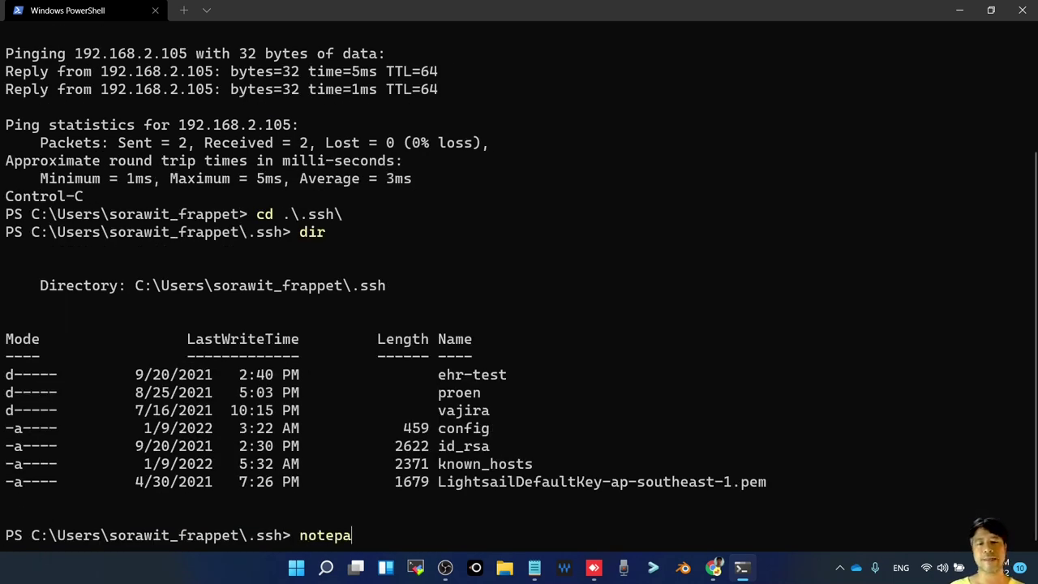
text(d .\kno)
key(Tab)
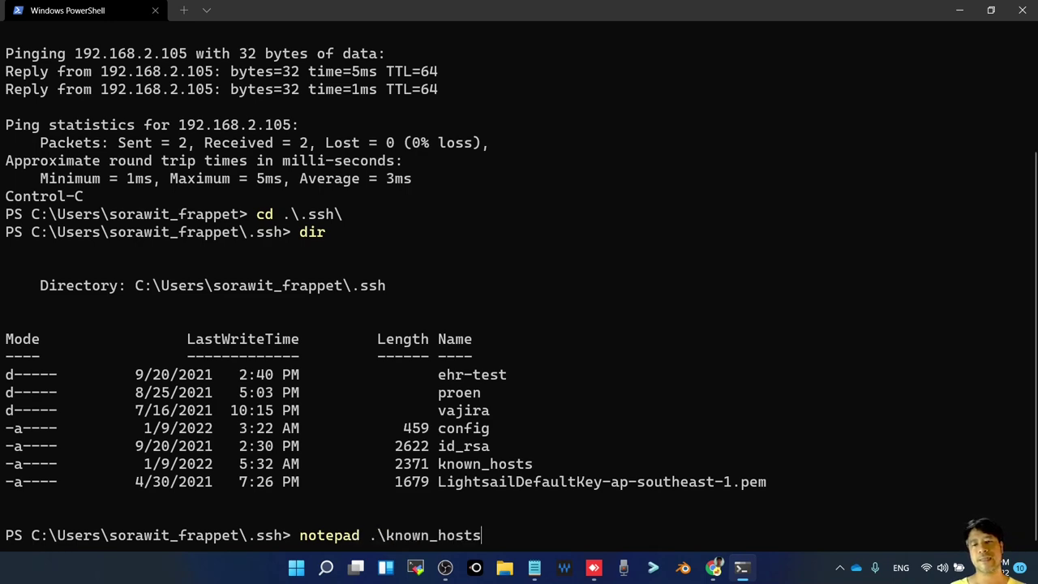
key(Return)
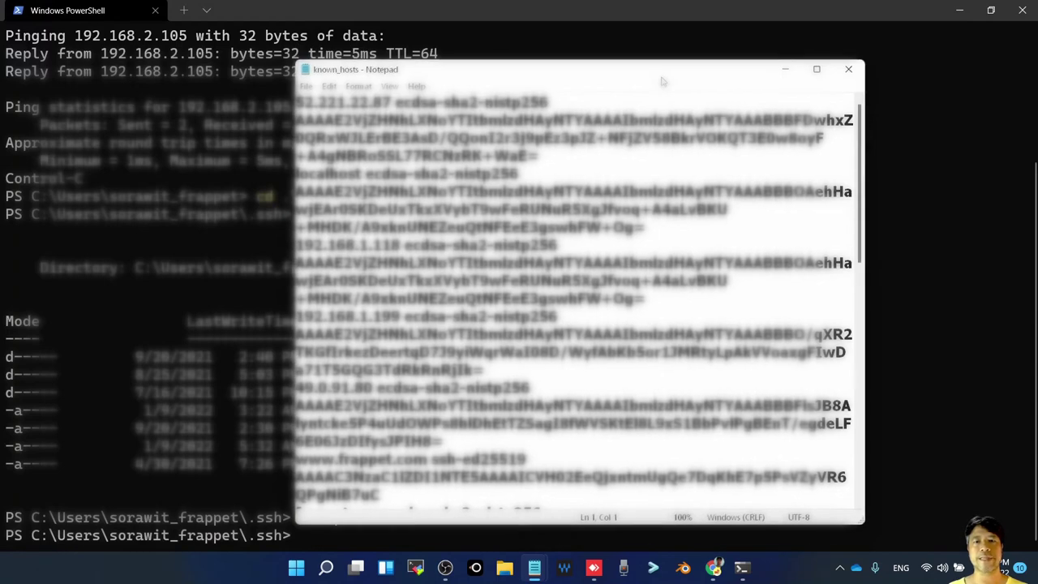
scroll(575, 300, down, 10)
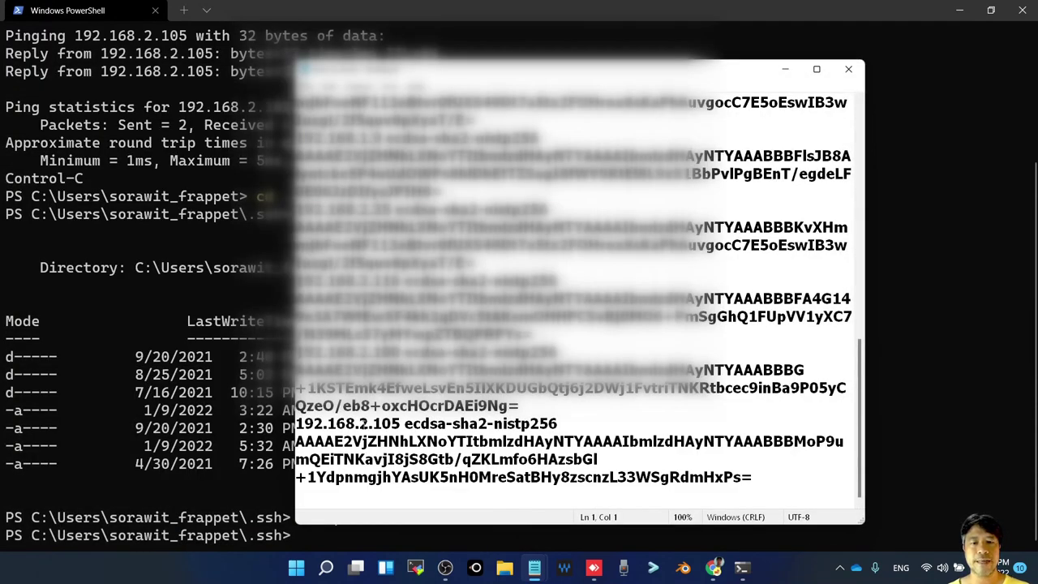
click(360, 424)
key(Left)
key(Left)
key(Left)
key(Left)
key(Left)
key(Left)
key(Left)
key(Left)
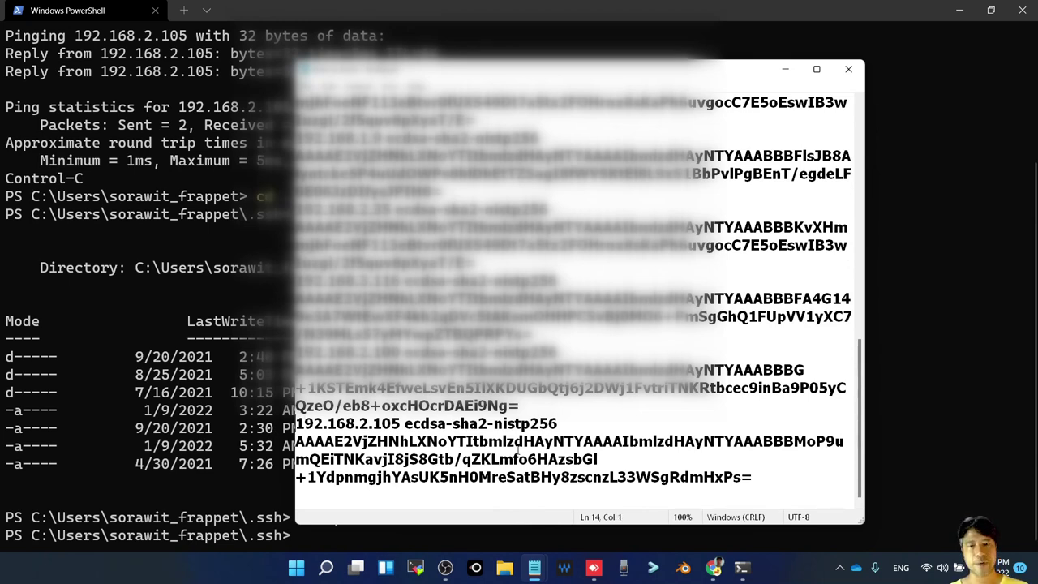
key(shift+Down)
key(shift+Down)
key(shift+Down)
key(shift+Down)
key(shift+Down)
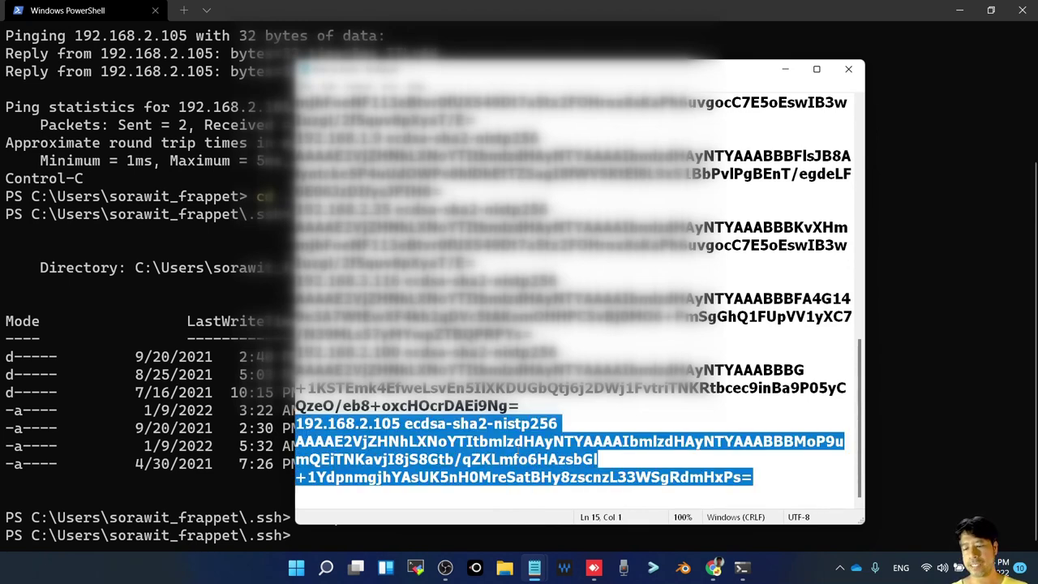
key(Delete)
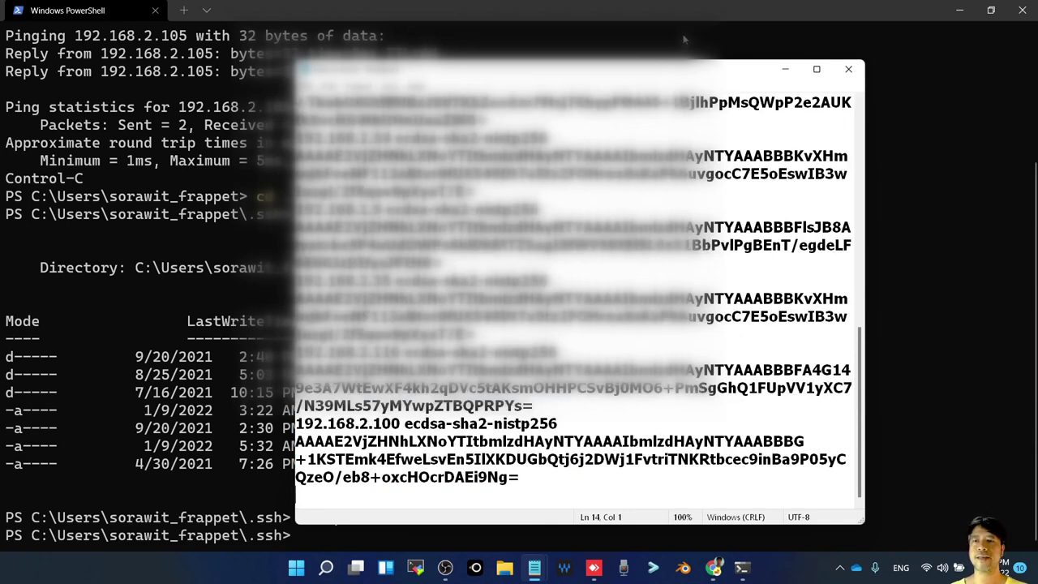
click(854, 70)
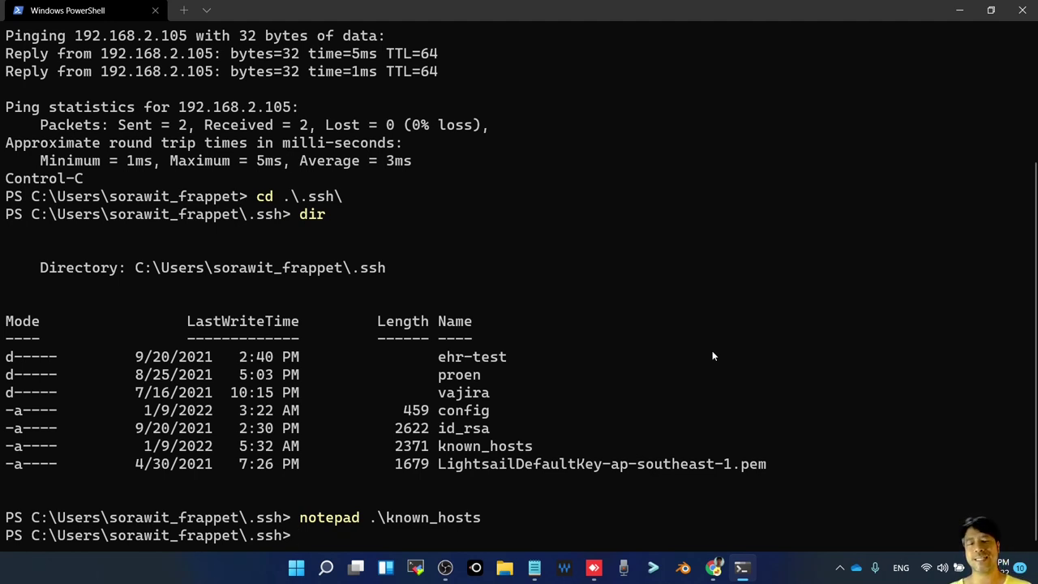
Edit the recalled ping command into an SSH connection to the VM user at 192.168.2.105
key(Up)
key(Up)
key(Up)
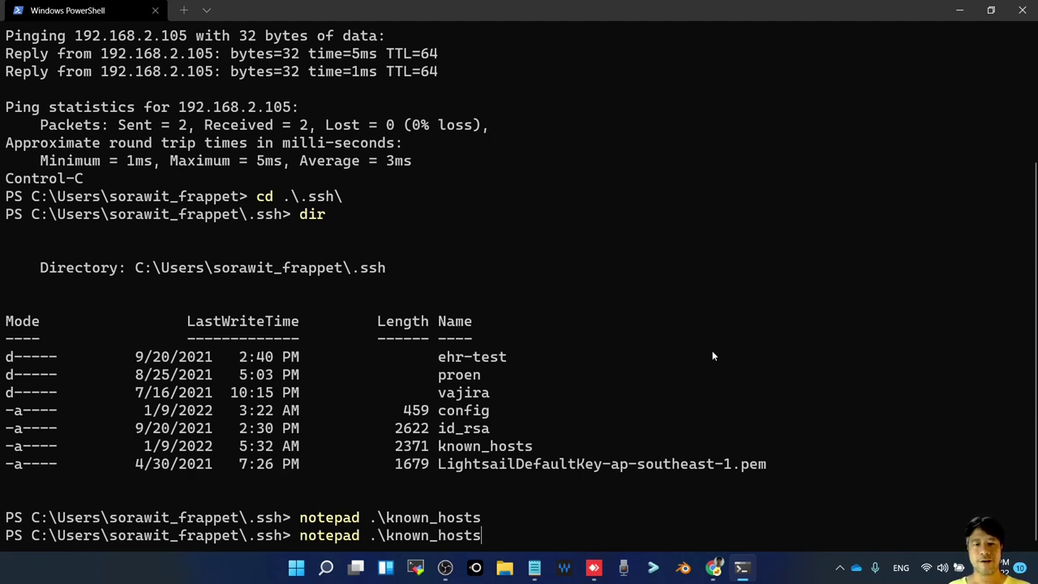
key(Left)
key(Left)
key(Left)
key(Left)
key(Left)
key(Left)
key(Left)
key(Left)
key(Left)
key(Left)
key(Left)
key(Left)
key(Left)
key(Left)
key(Left)
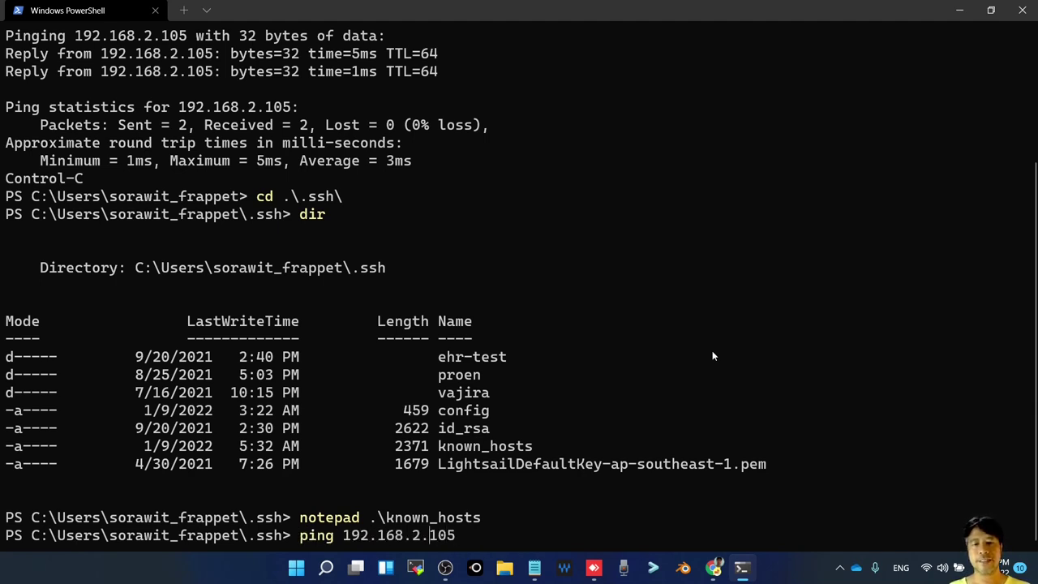
key(Right)
key(BackSpace)
key(BackSpace)
key(BackSpace)
key(BackSpace)
text(SSH)
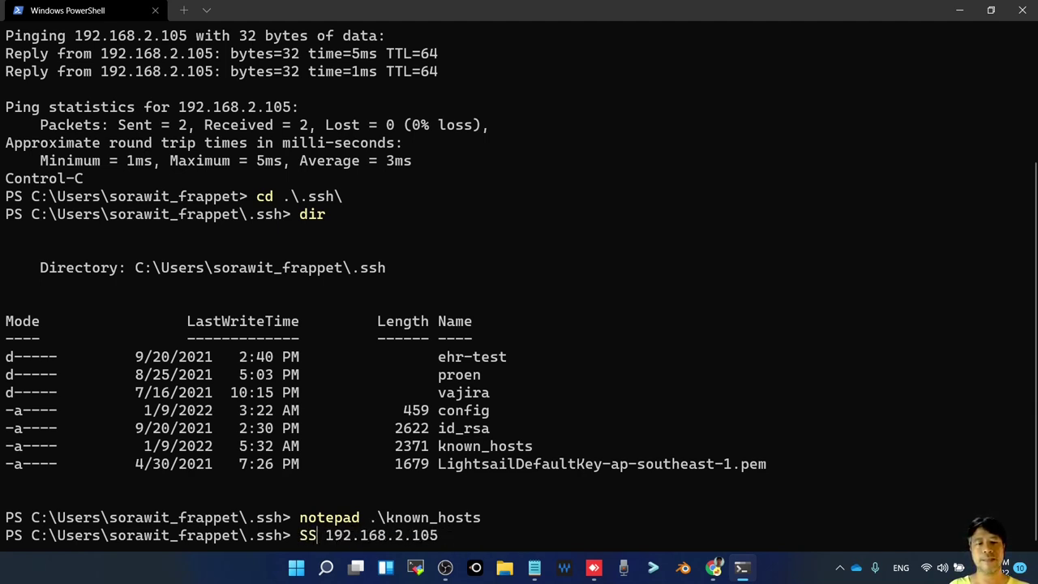
key(BackSpace)
key(BackSpace)
key(BackSpace)
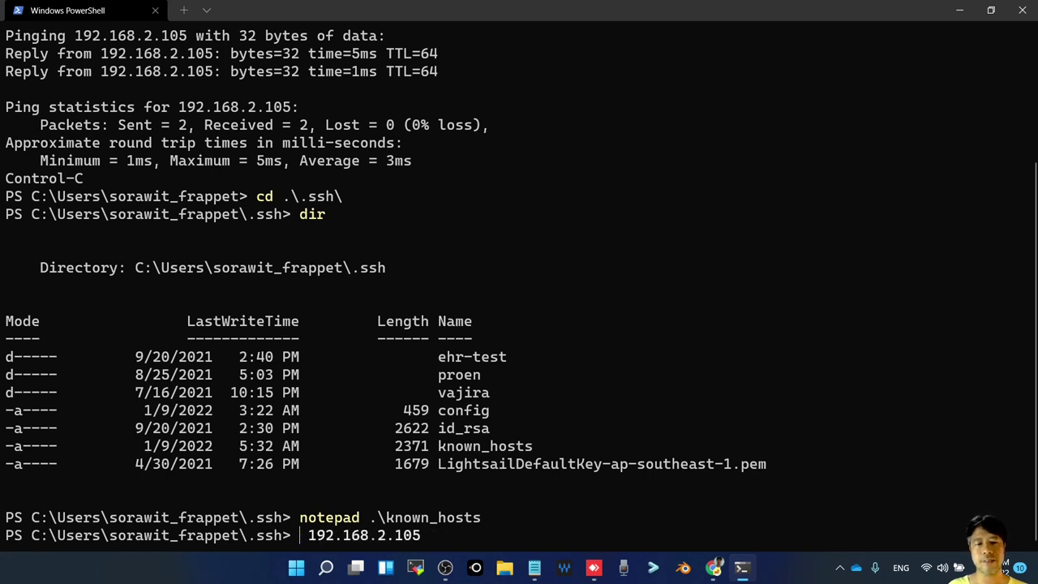
text(ssh)
key(Right)
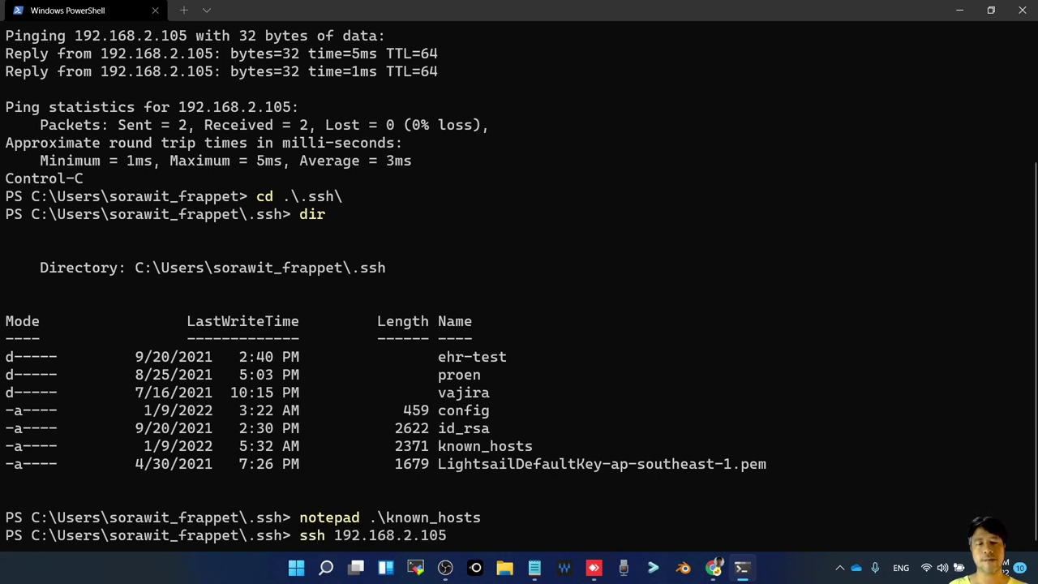
text(oom@)
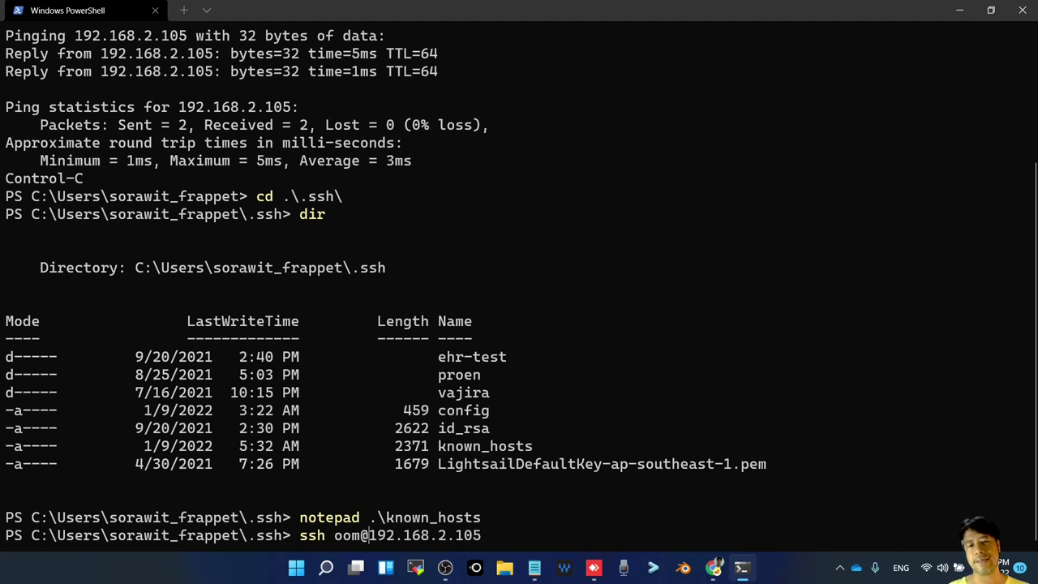
key(Return)
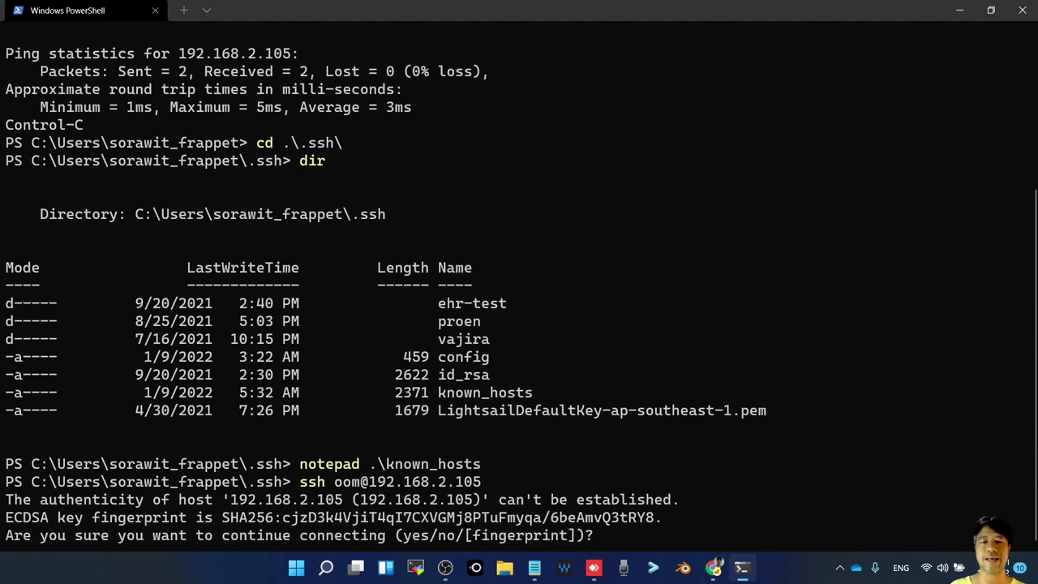
Accept the VM's host key fingerprint with yes and log in with the account password
text(yes)
key(Return)
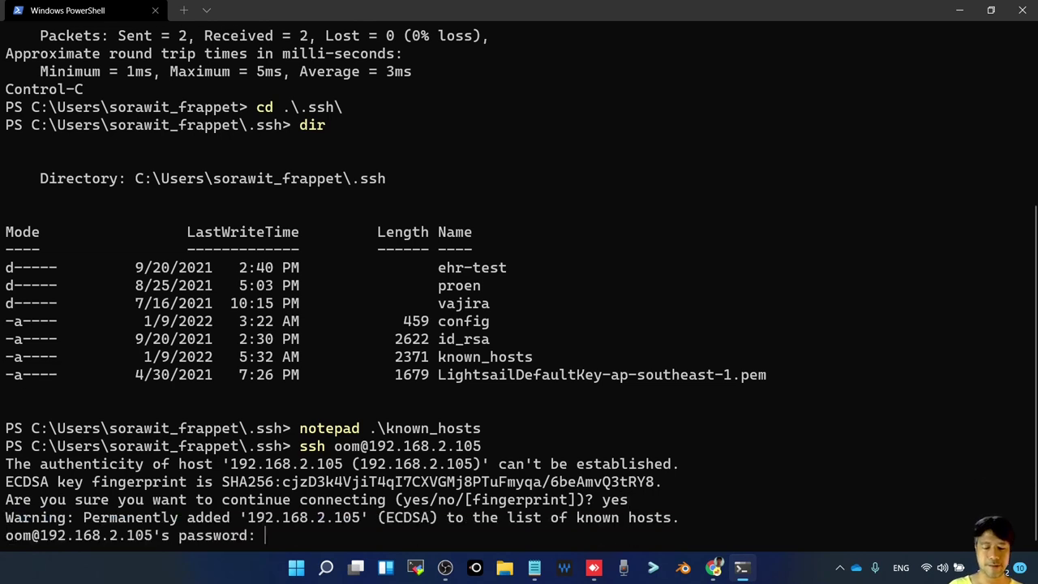
key(Return)
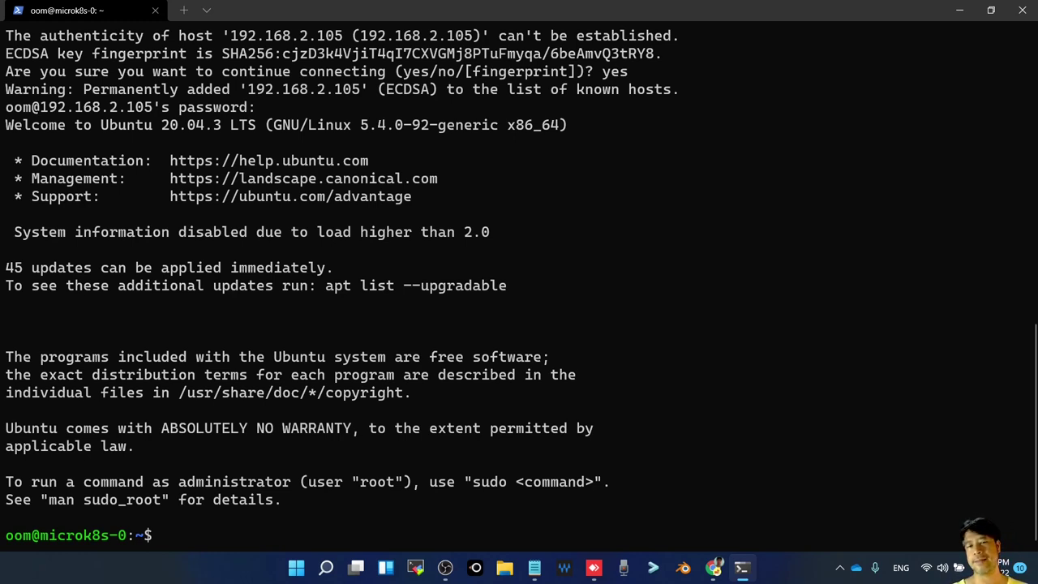
Run sudo ls with the sudo password to verify admin rights, then return to Chrome
text(ls s)
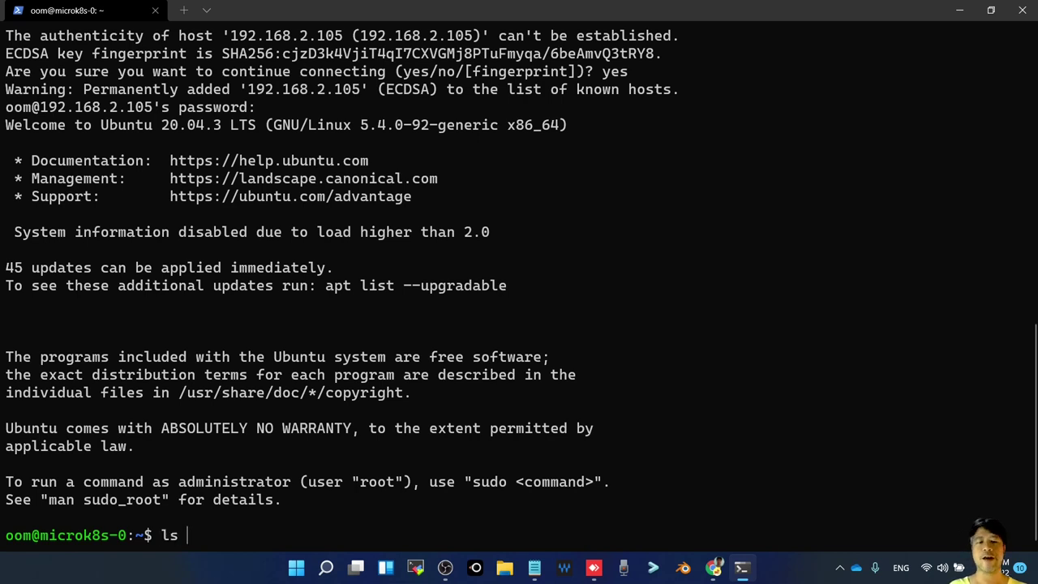
key(BackSpace)
key(BackSpace)
key(BackSpace)
key(BackSpace)
text(sudo ls)
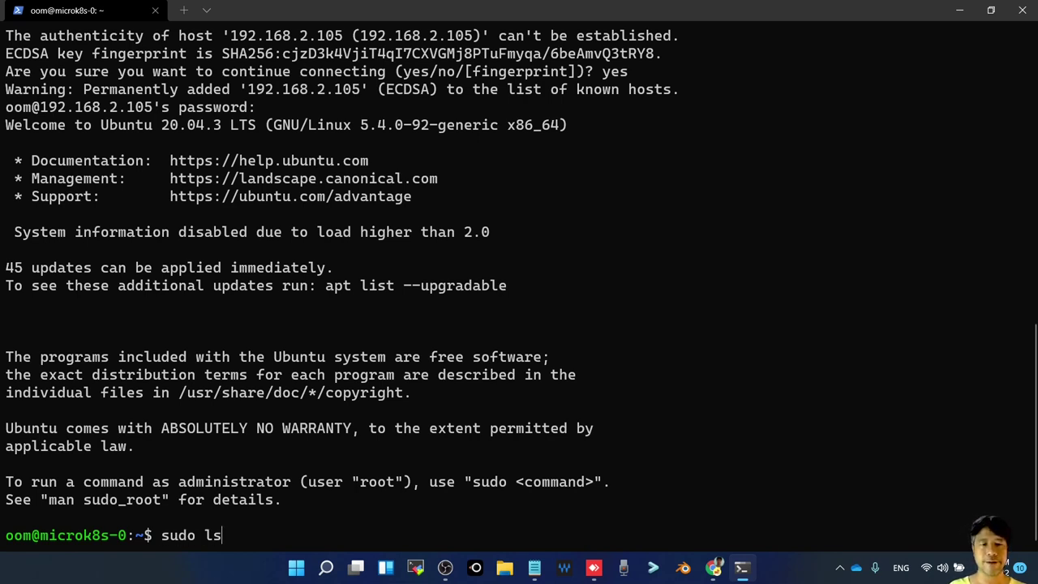
key(Return)
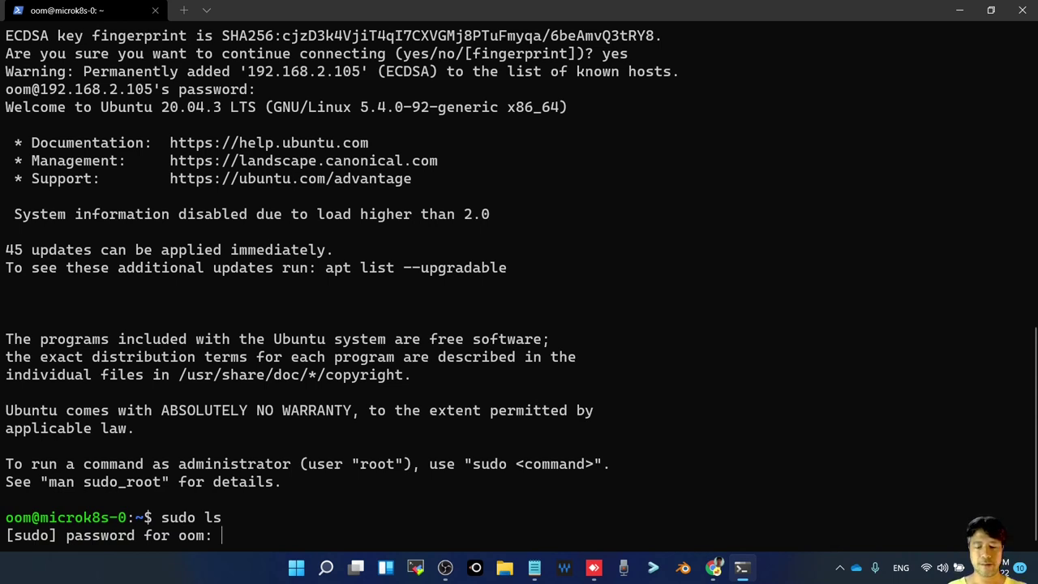
key(Return)
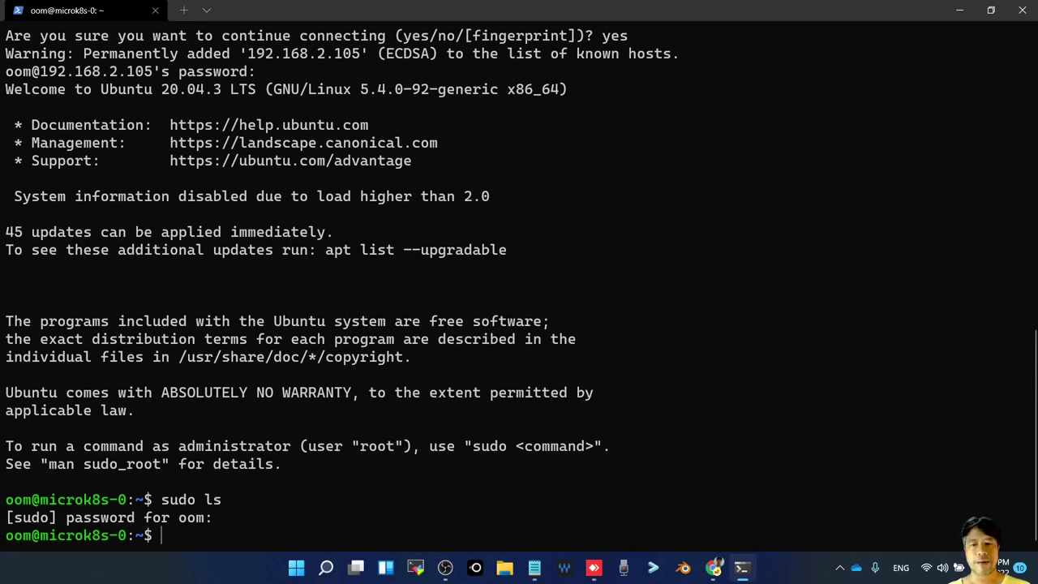
key(alt+Tab)
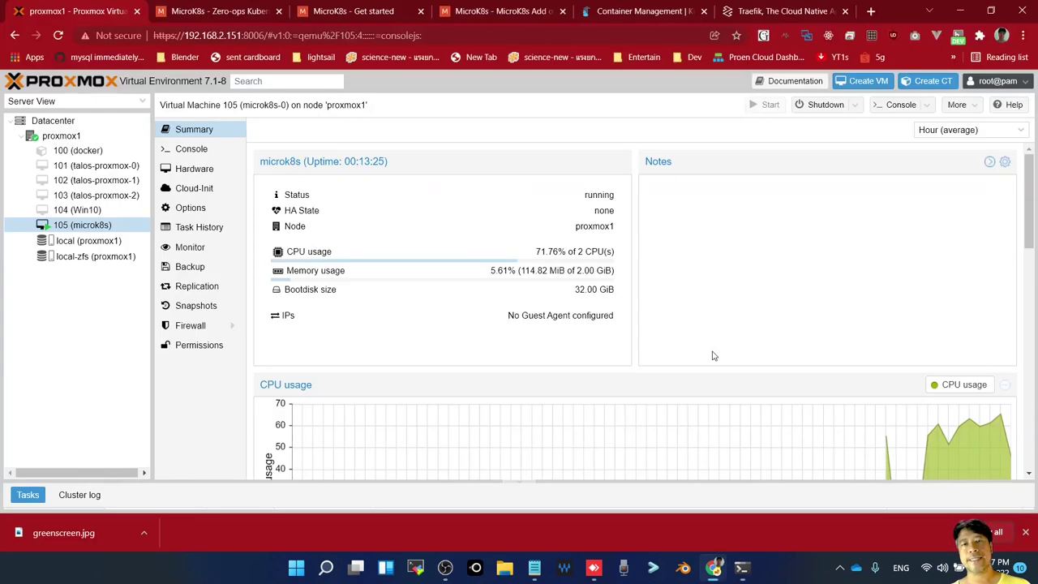
Copy the sudo usermod microk8s-group command from the Get started page and run it over SSH
click(342, 16)
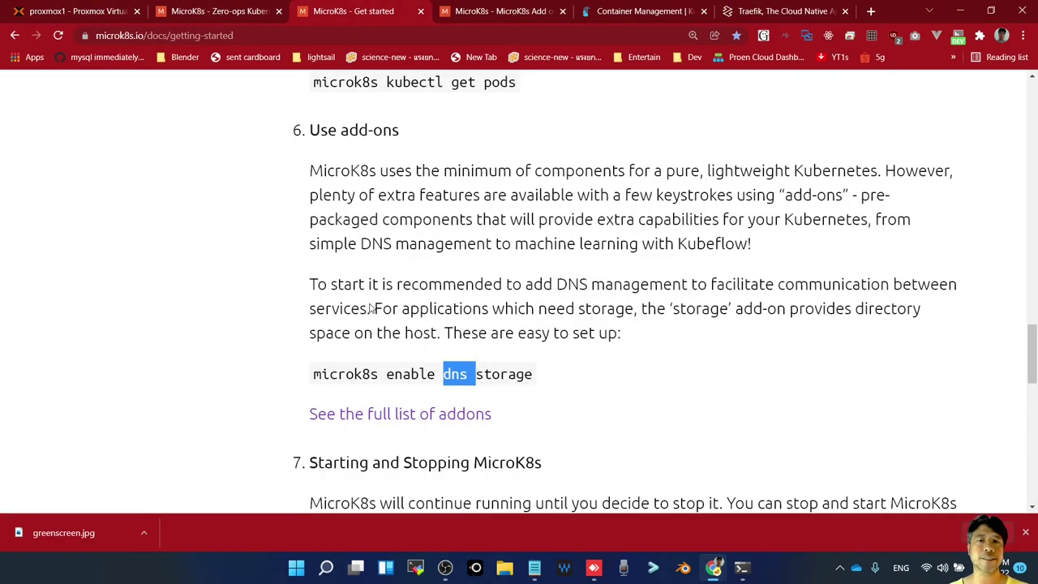
scroll(372, 309, up, 10)
scroll(419, 232, up, 7)
scroll(413, 225, down, 4)
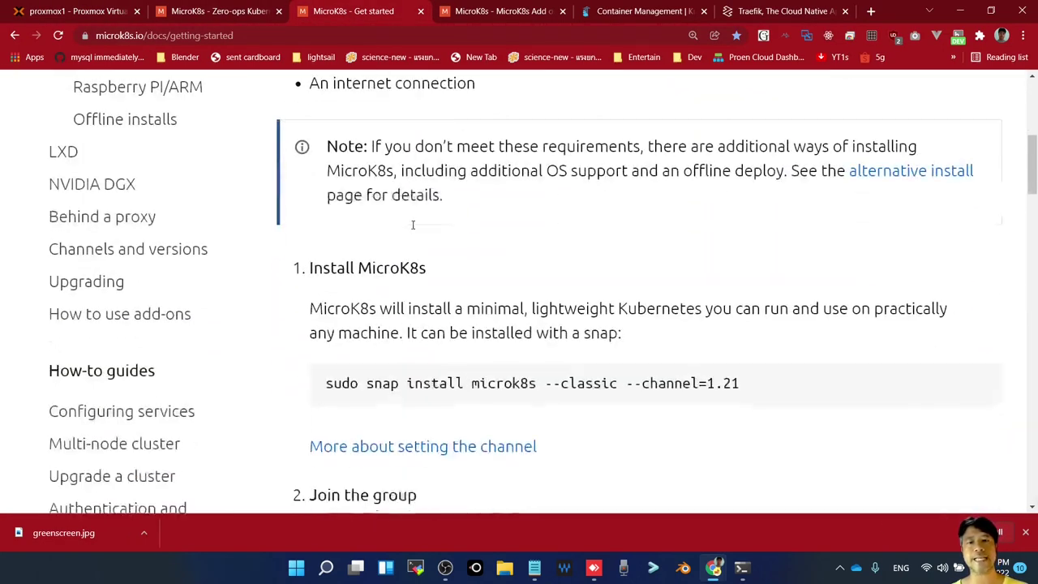
scroll(576, 359, down, 3)
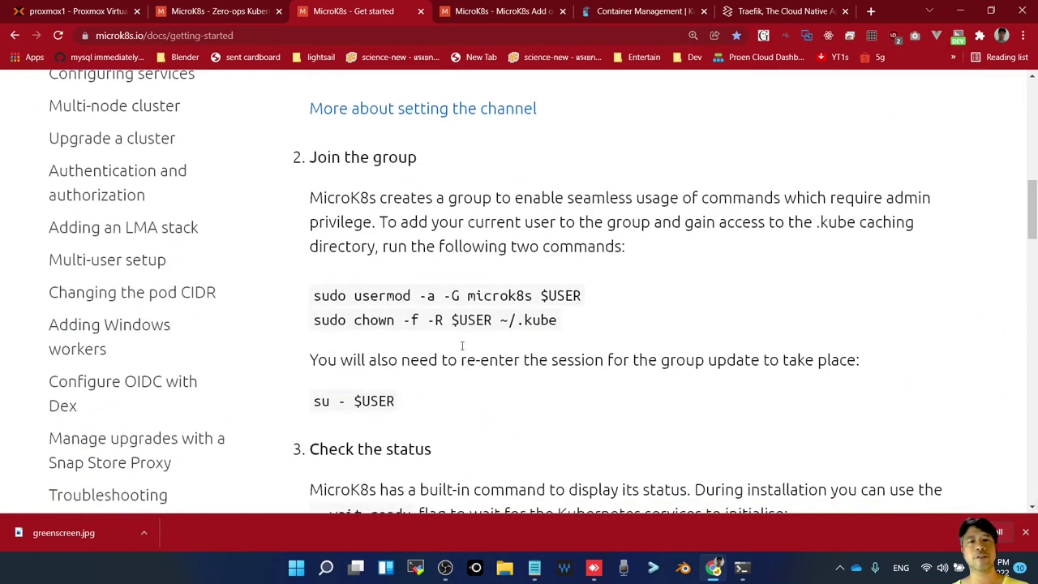
click(370, 156)
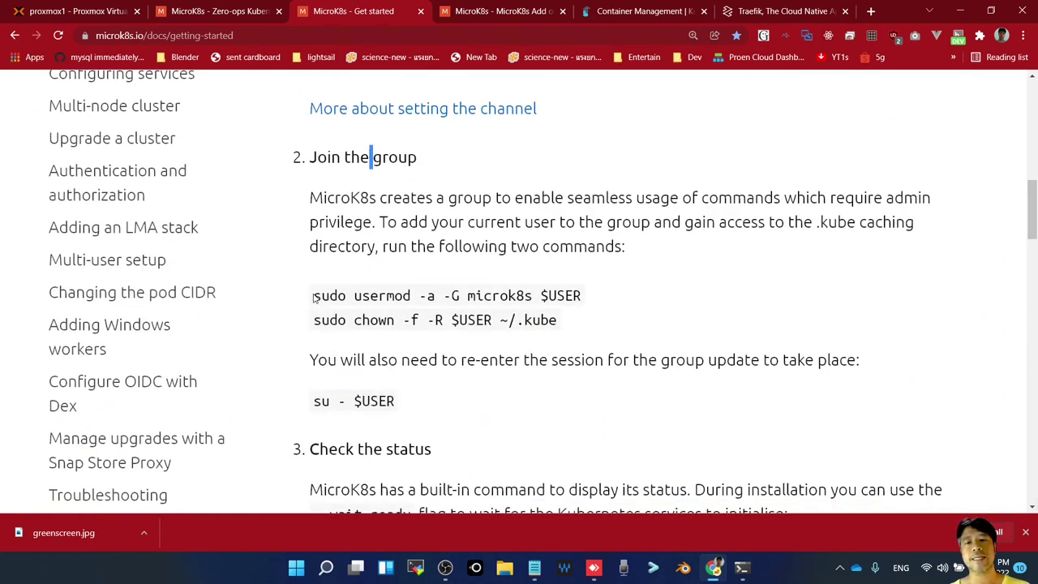
drag(313, 295, 589, 301)
key(super+c)
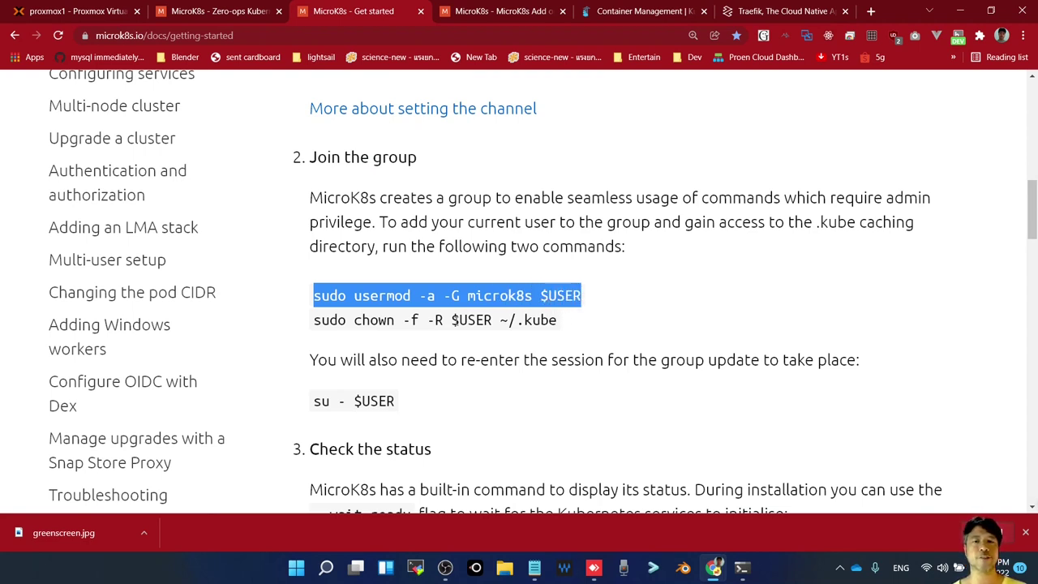
key(alt+Tab)
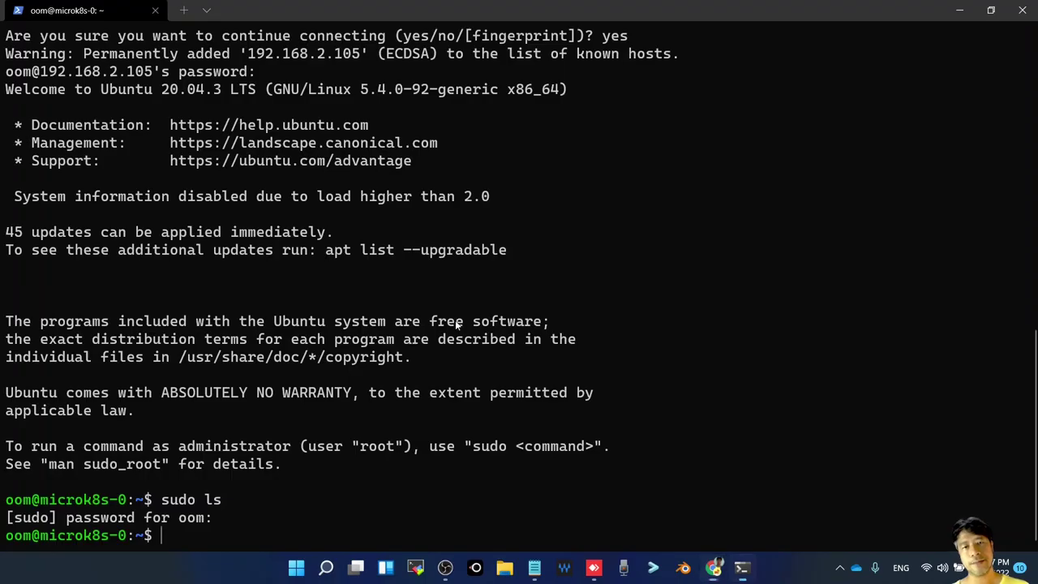
right_click(805, 338)
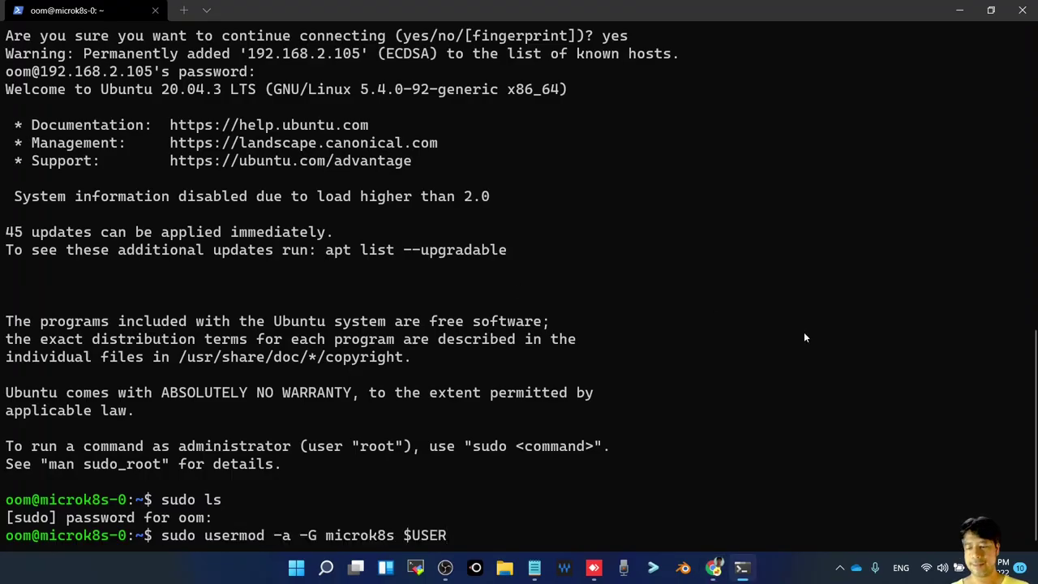
key(Return)
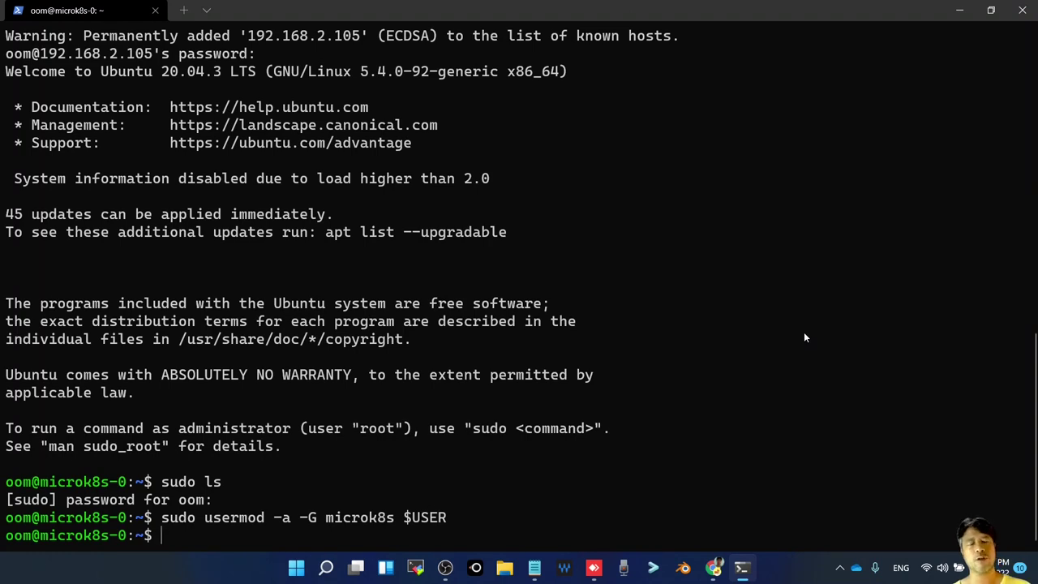
Copy the sudo chown ~/.kube command from the docs and run it on the VM
key(alt+Tab)
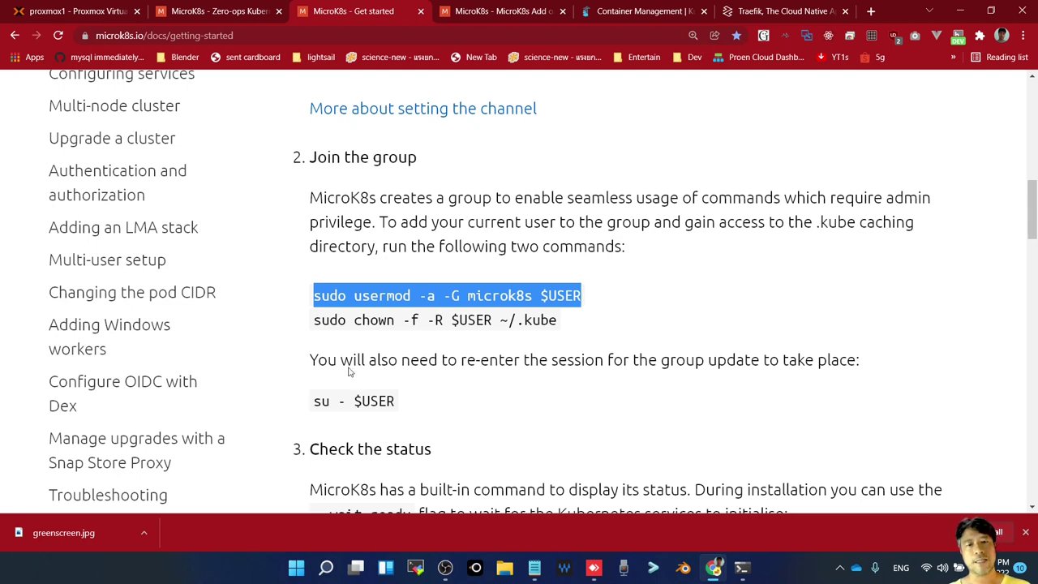
drag(315, 323, 586, 337)
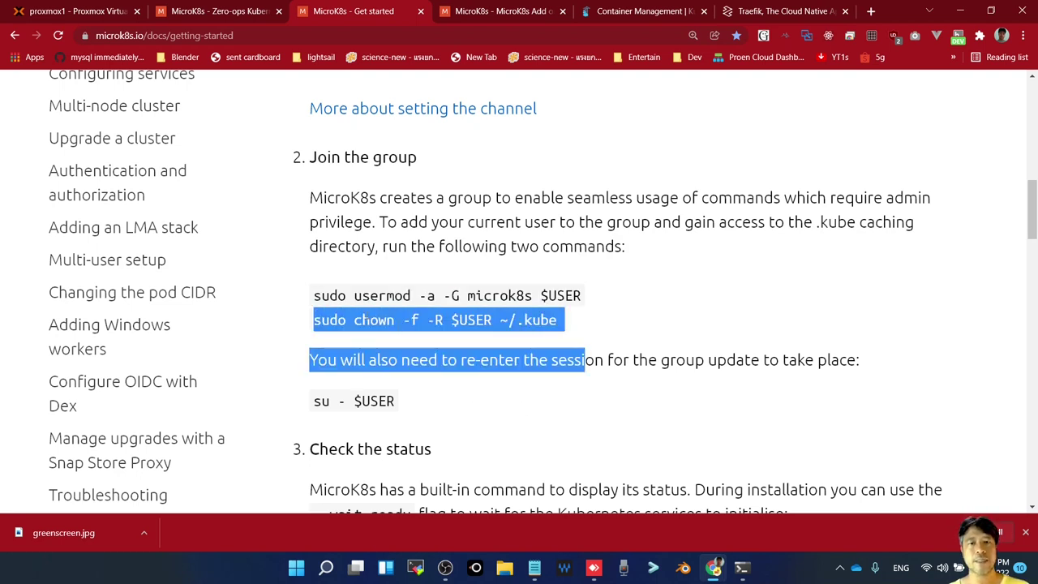
click(313, 325)
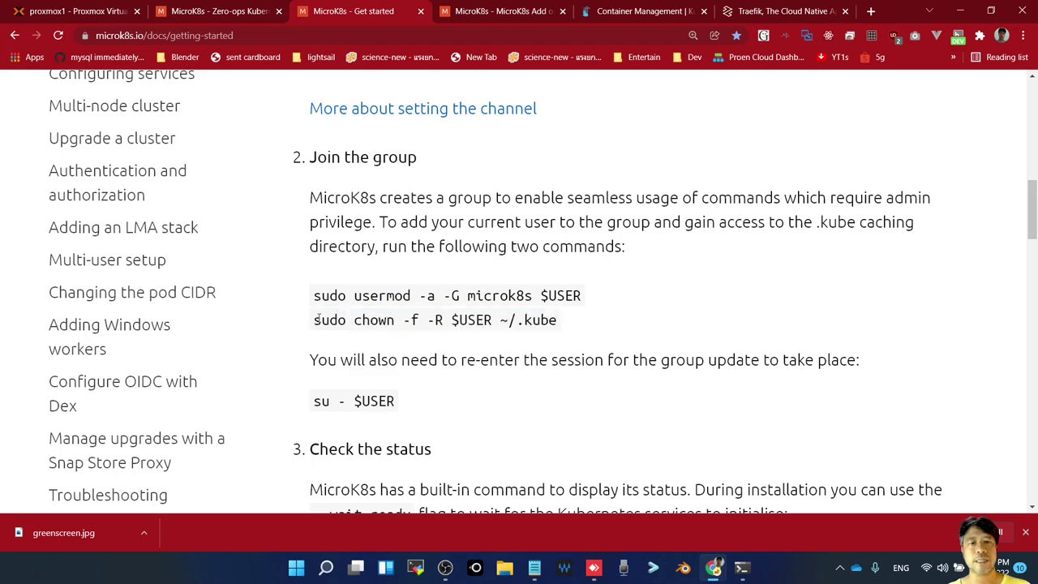
drag(316, 322, 566, 320)
key(ctrl+c)
key(alt+Tab)
right_click(538, 382)
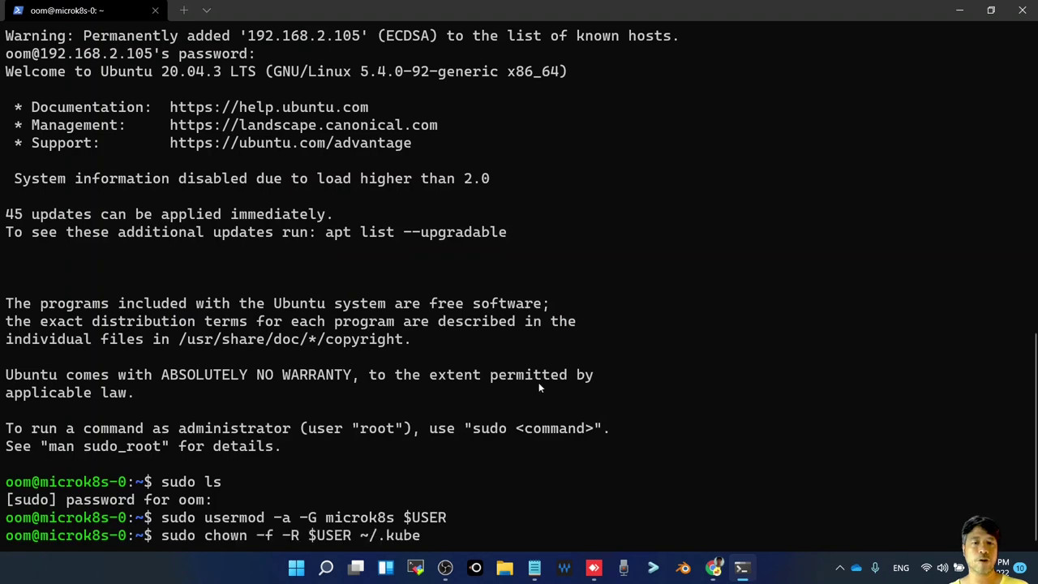
key(Return)
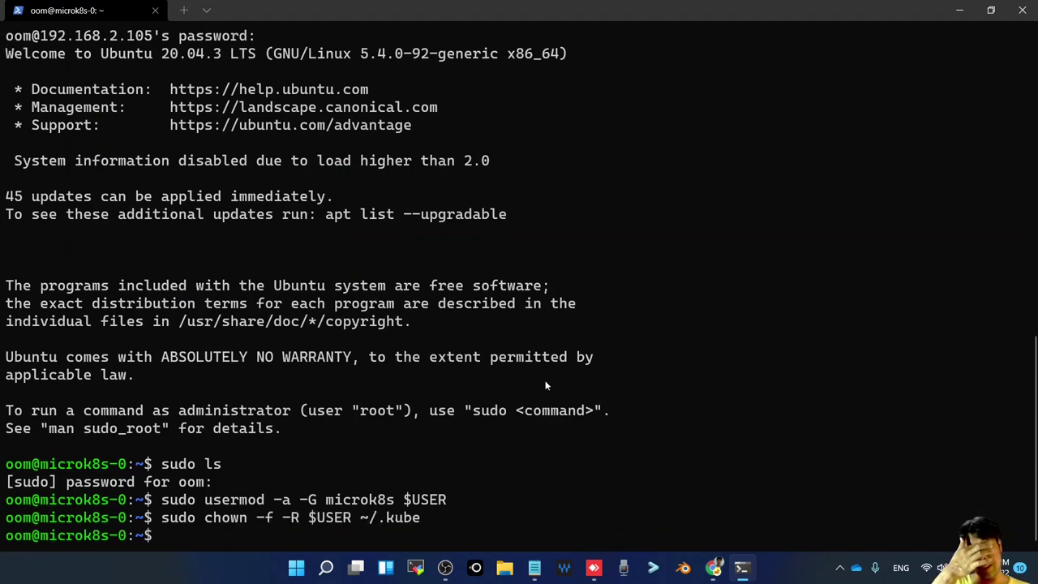
key(alt+Tab)
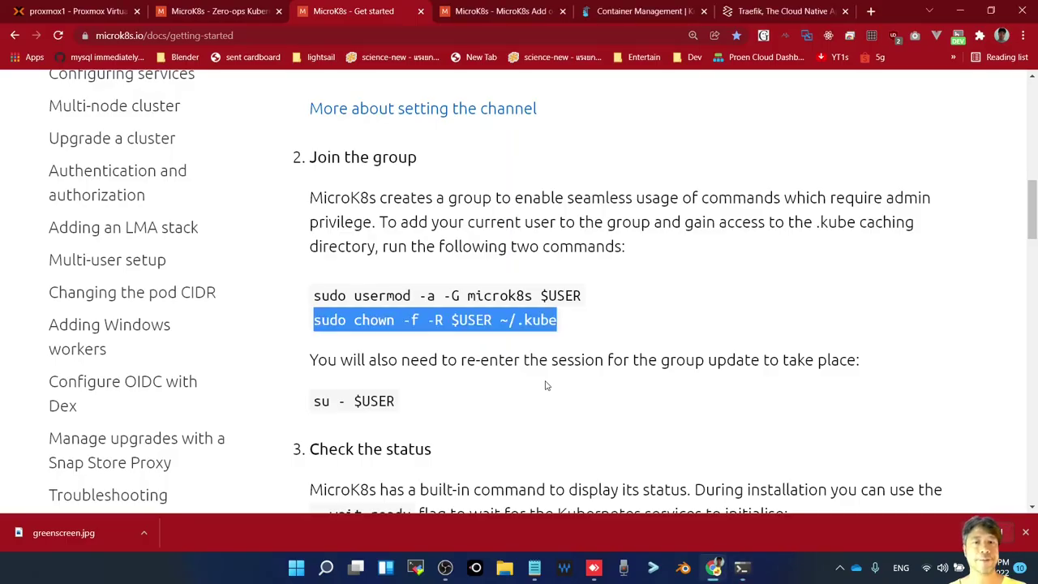
scroll(390, 357, down, 2)
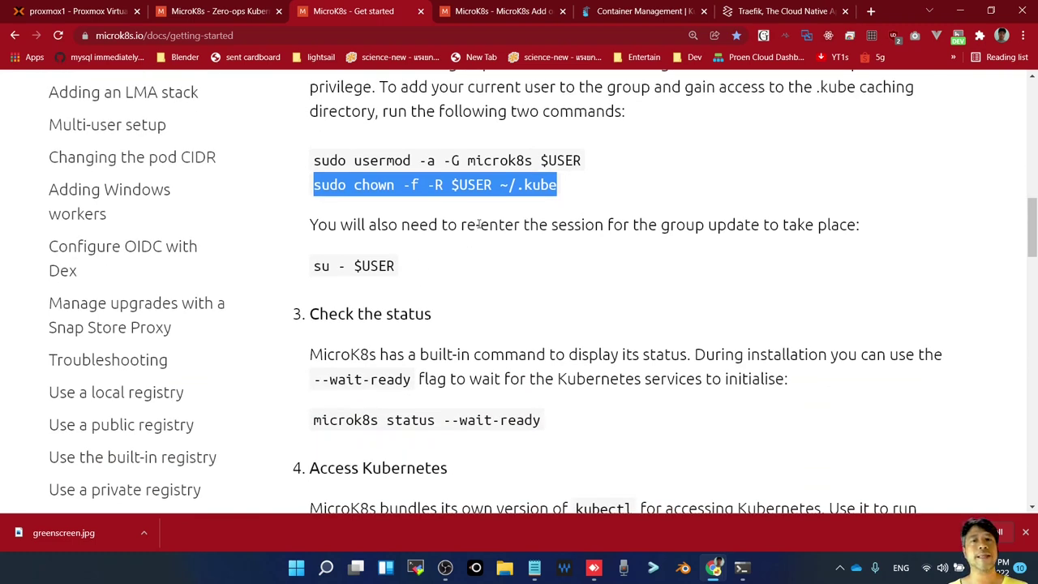
Scroll past the su - $USER command to the alias tip and select the ~/.bash_aliases path
drag(479, 224, 475, 224)
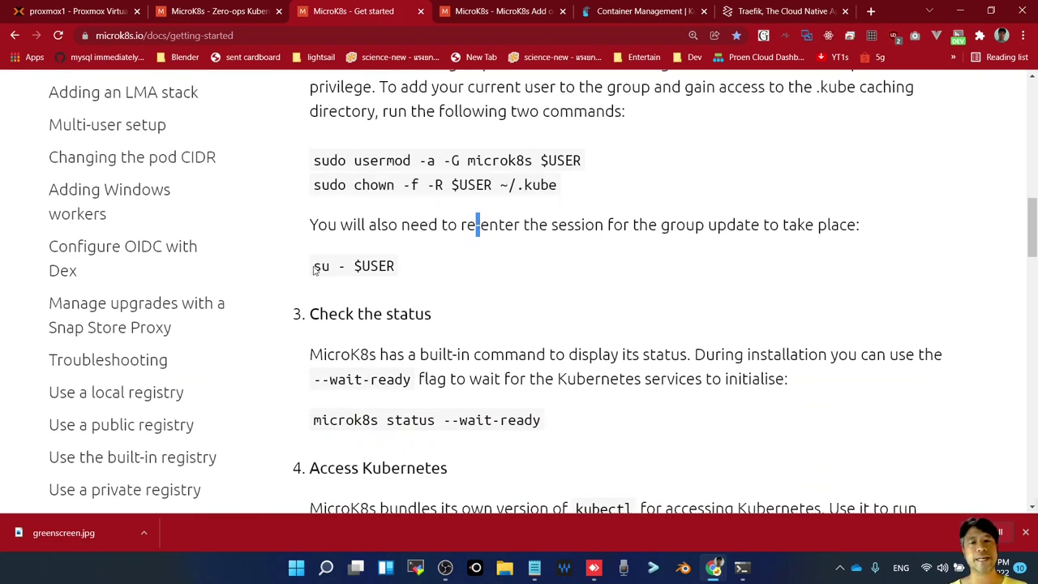
drag(315, 270, 399, 270)
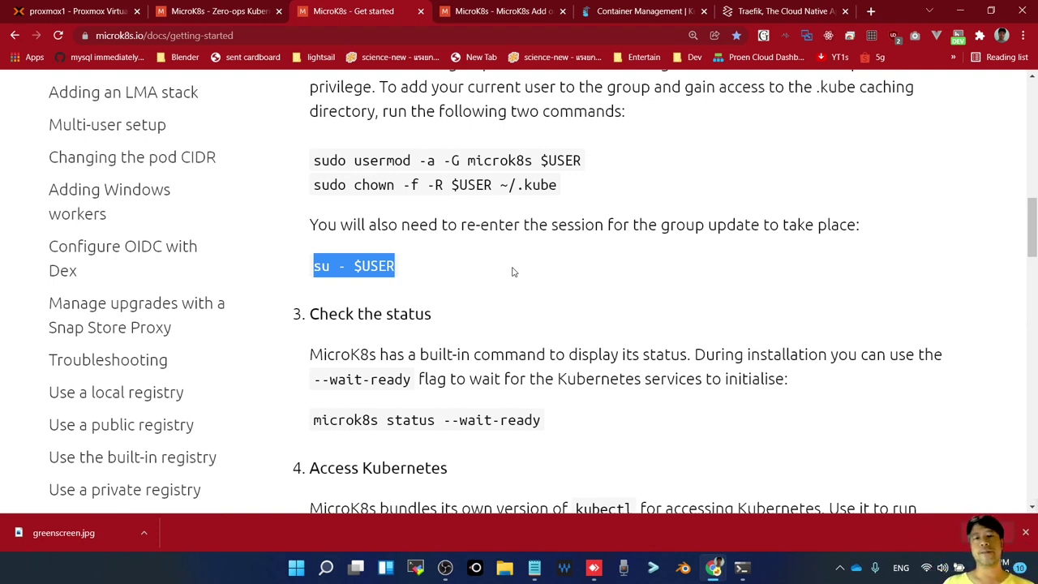
scroll(522, 335, down, 3)
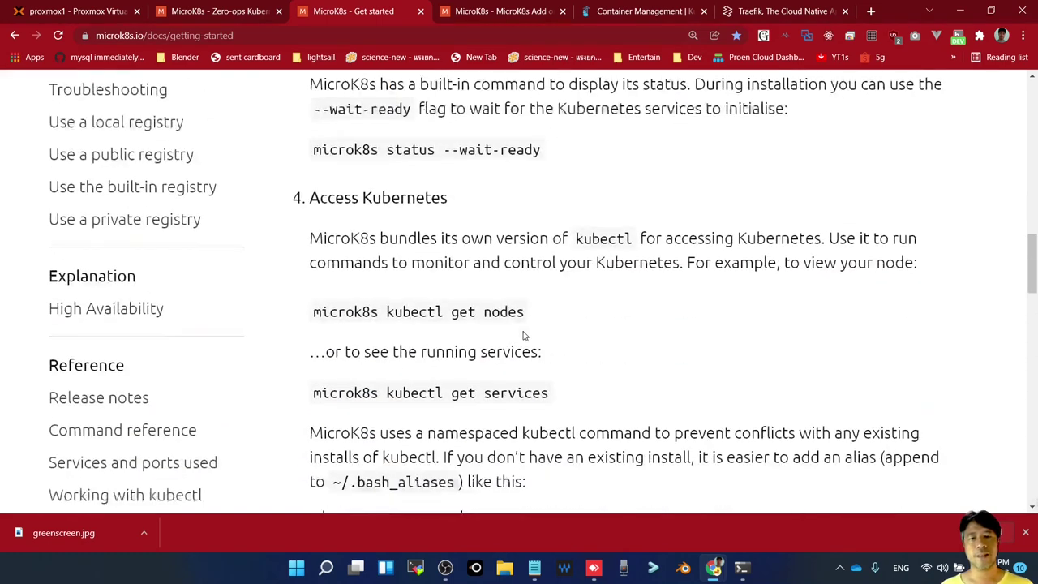
scroll(523, 335, down, 3)
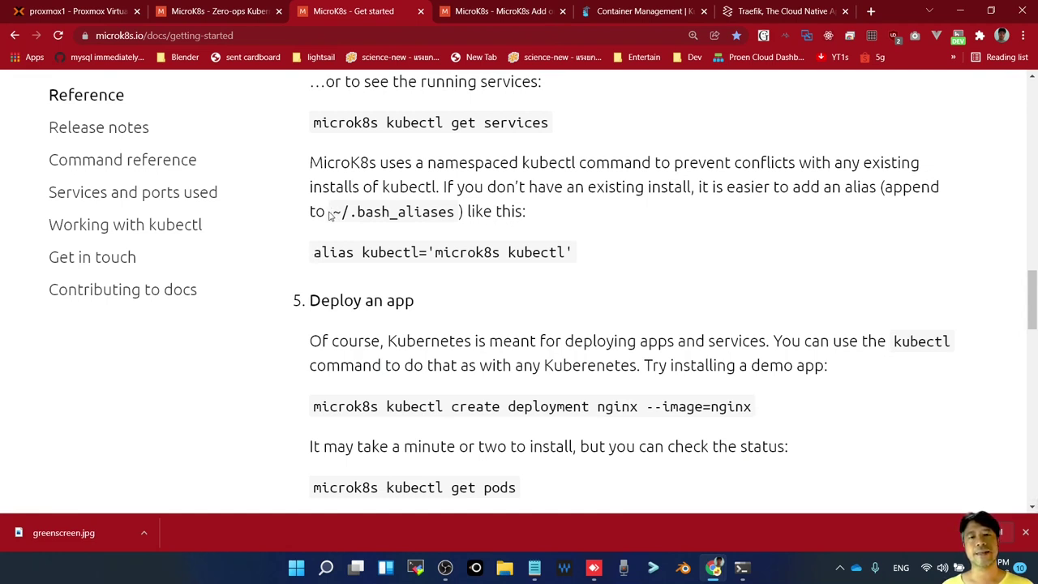
drag(333, 212, 461, 211)
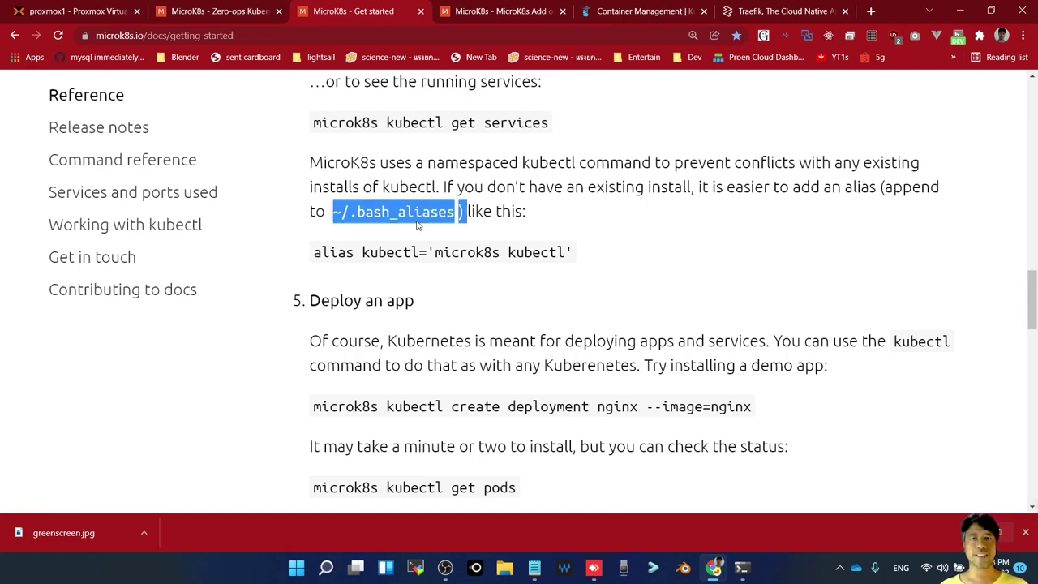
click(343, 212)
drag(333, 212, 459, 214)
Open ~/.bash_aliases in nano on the VM using the copied path
key(alt+Tab)
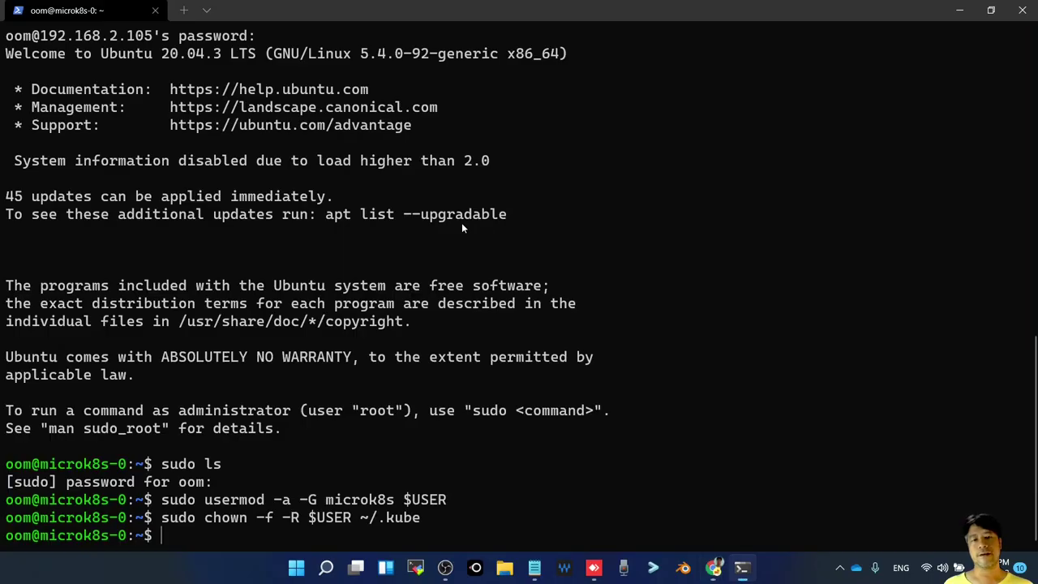
text(nano)
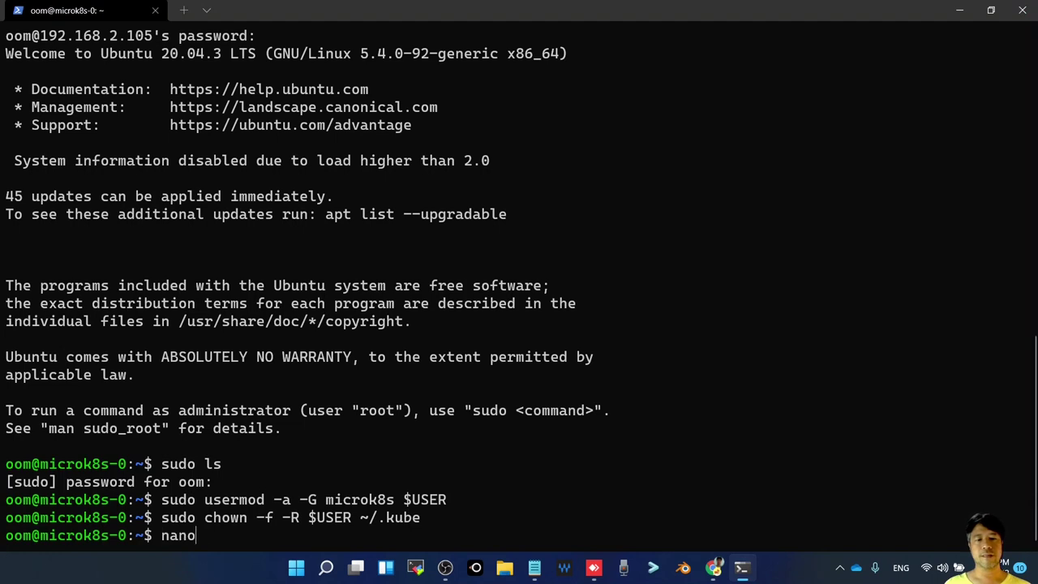
right_click(486, 478)
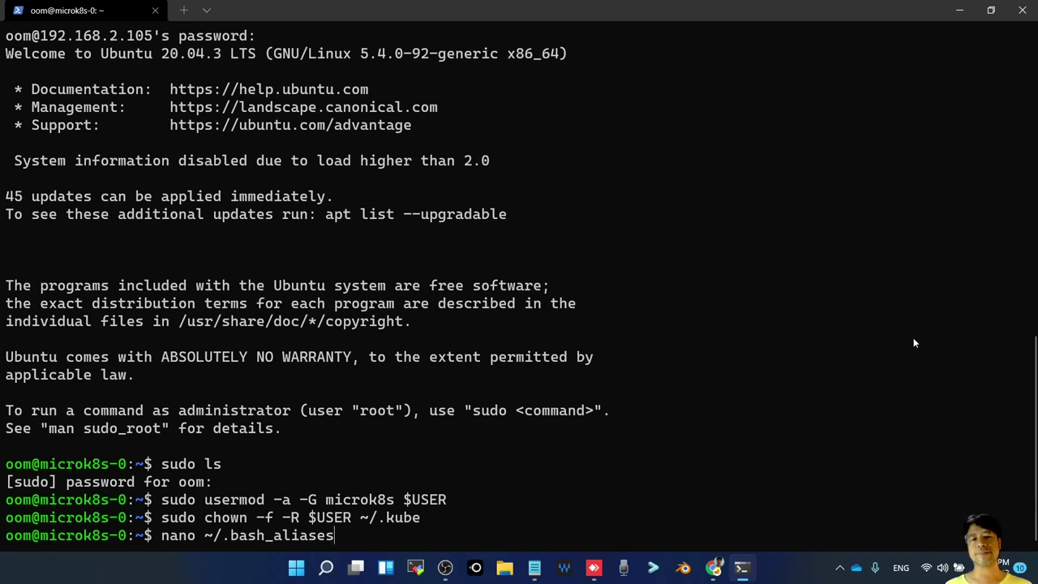
key(Return)
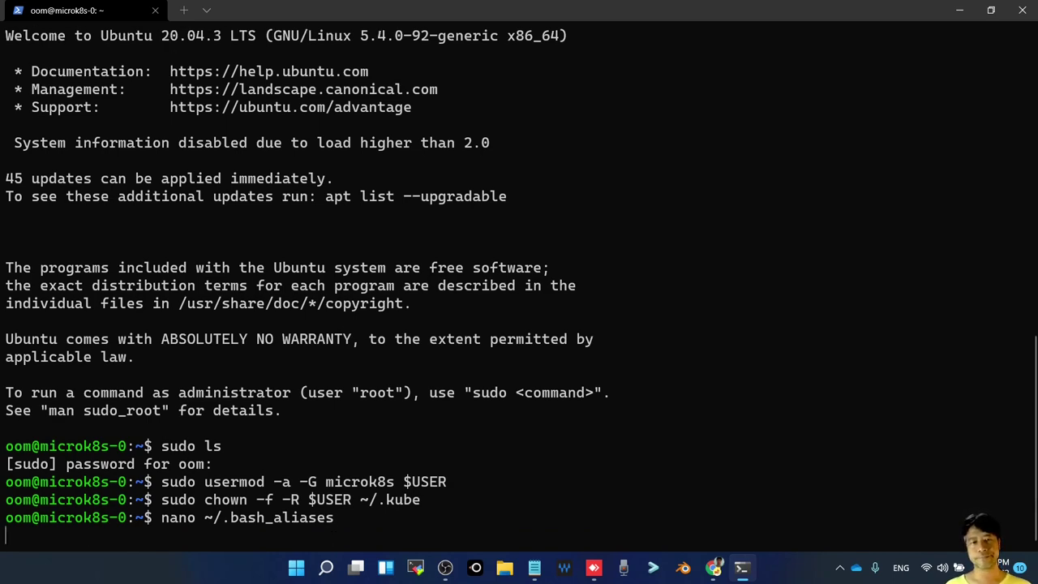
Paste alias kubectl='microk8s kubectl' from the docs into the file and save it
key(alt+Tab)
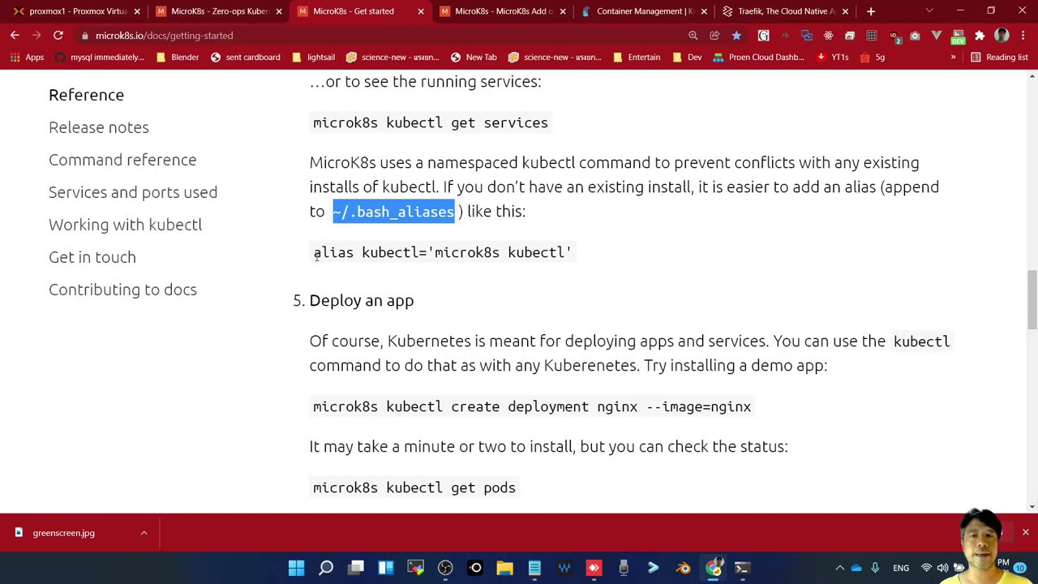
drag(313, 253, 593, 260)
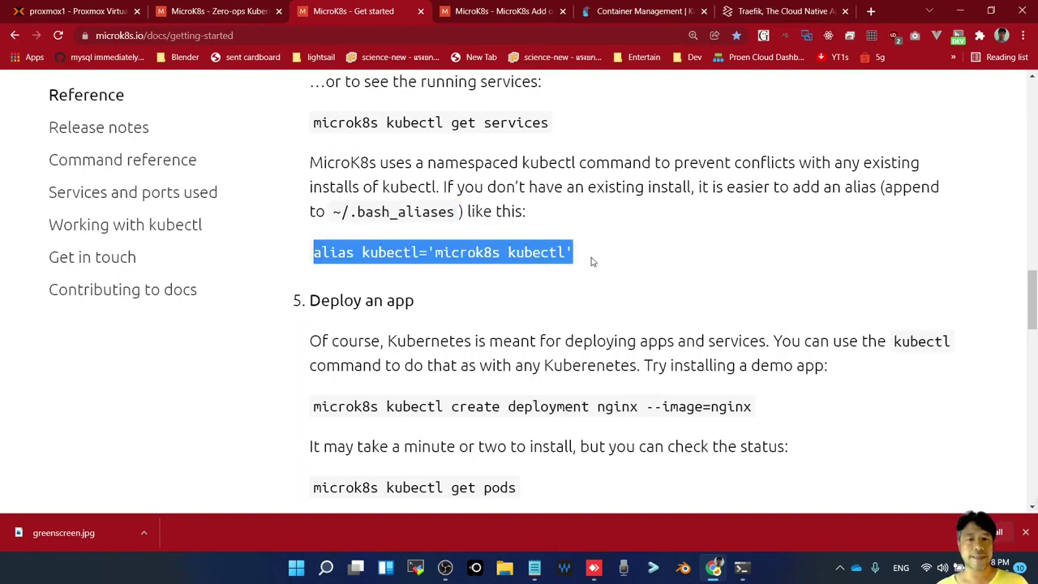
key(ctrl+c)
key(alt+Tab)
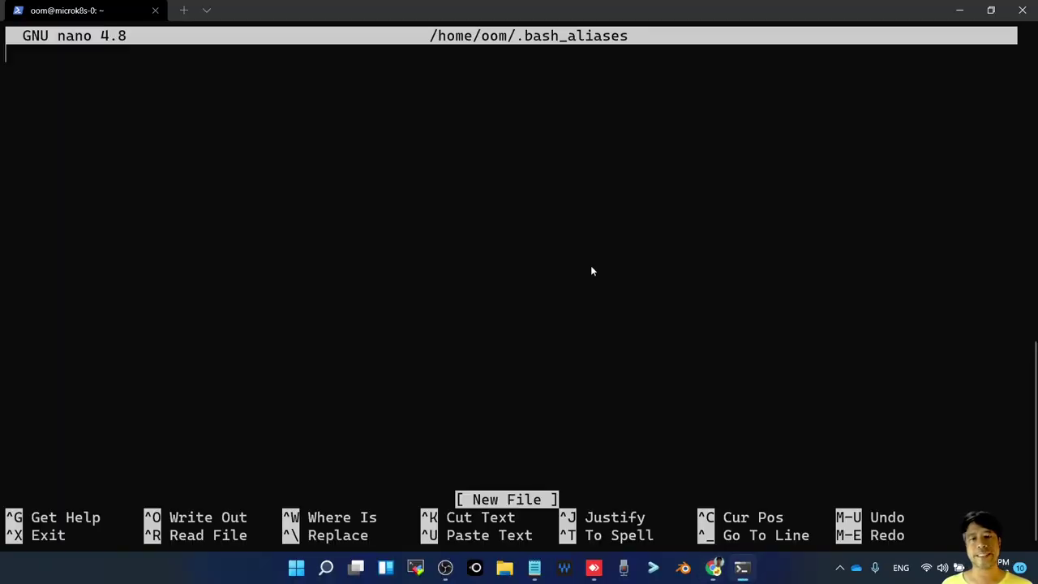
right_click(410, 204)
key(Return)
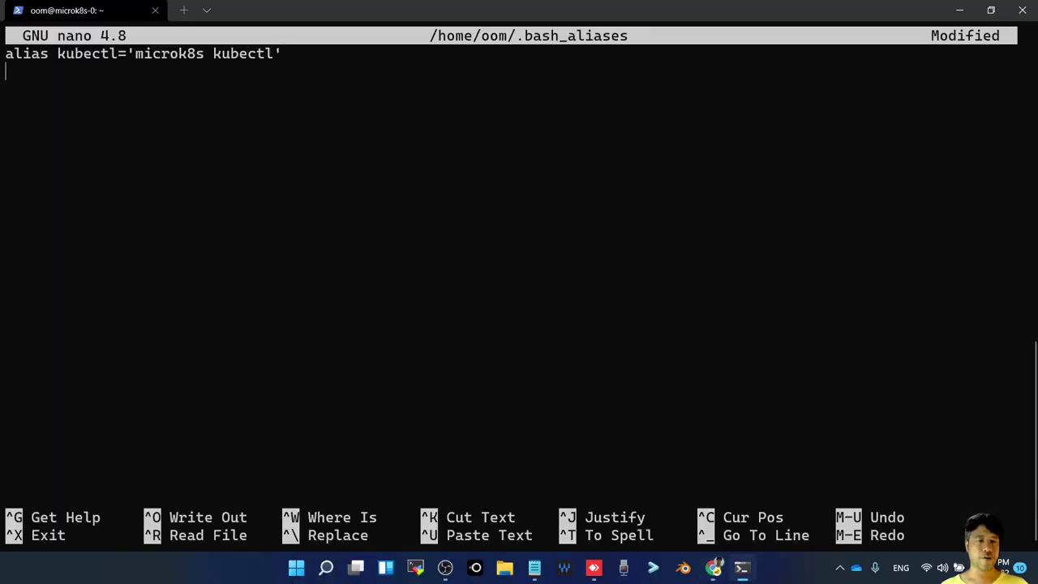
key(ctrl+x)
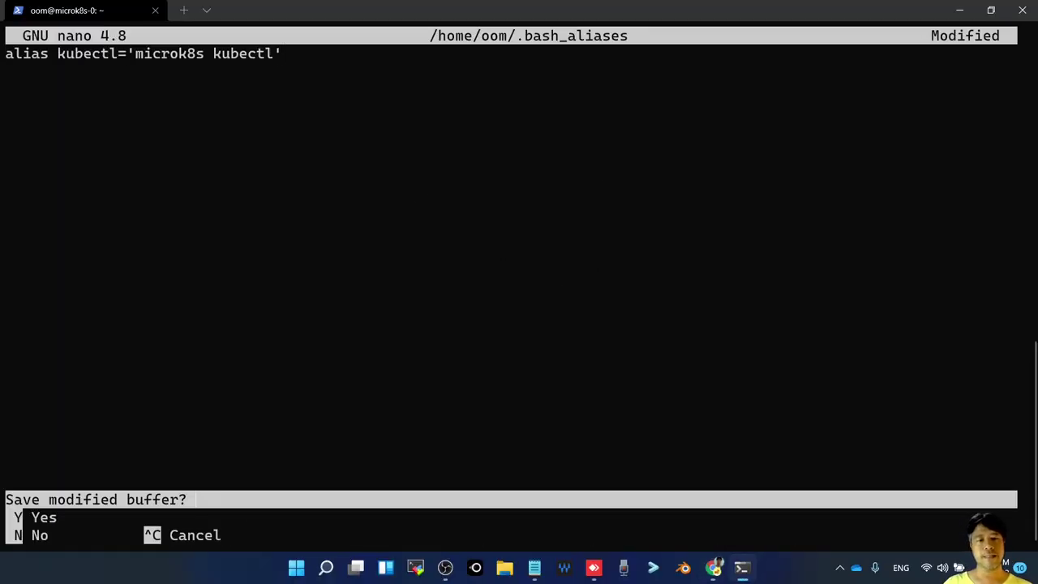
key(y)
key(Return)
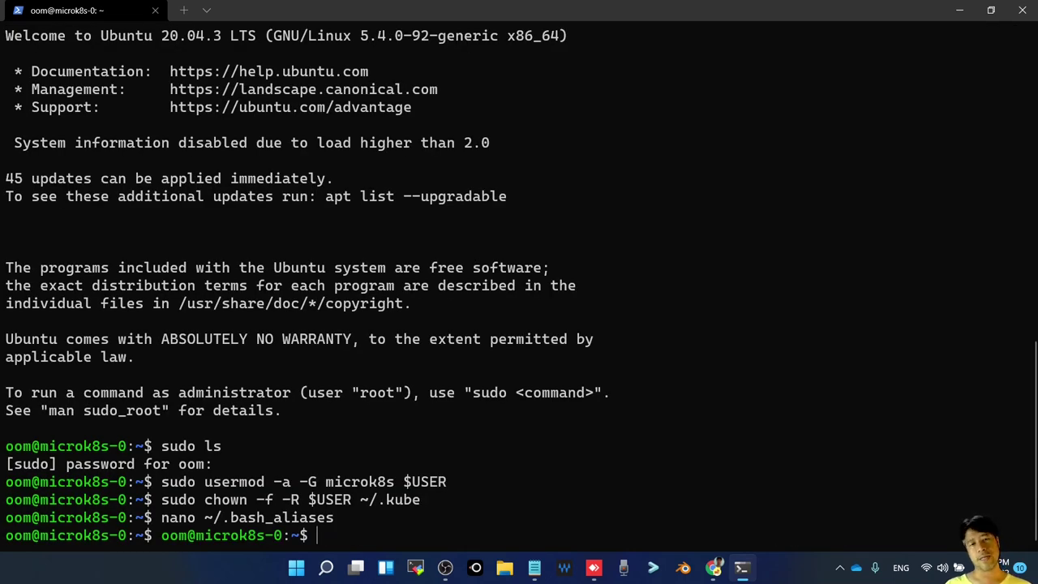
Log out and reconnect to the VM over SSH, re-entering the password after a denial
text(exit)
key(Return)
key(Up)
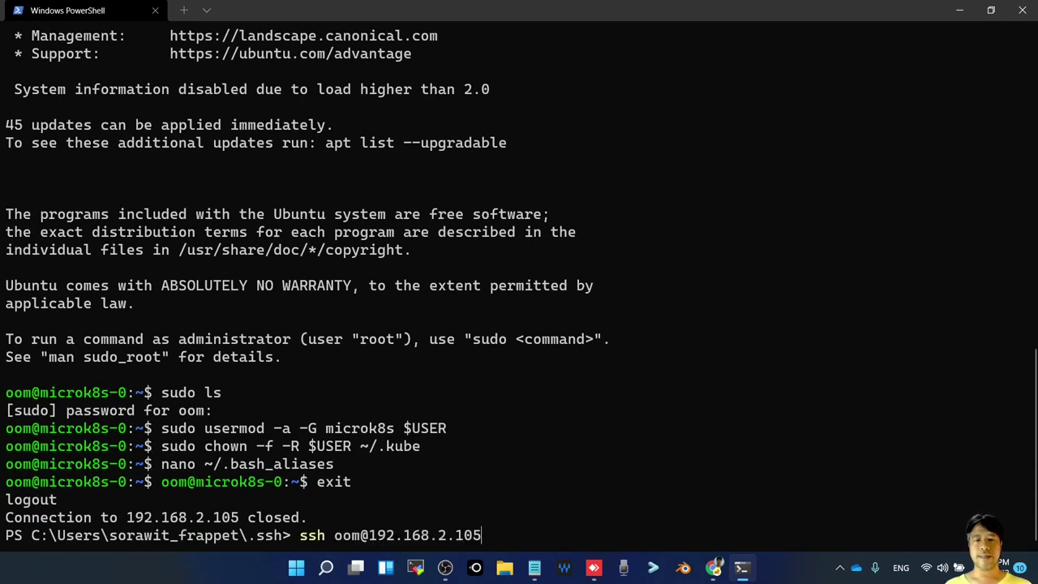
key(Return)
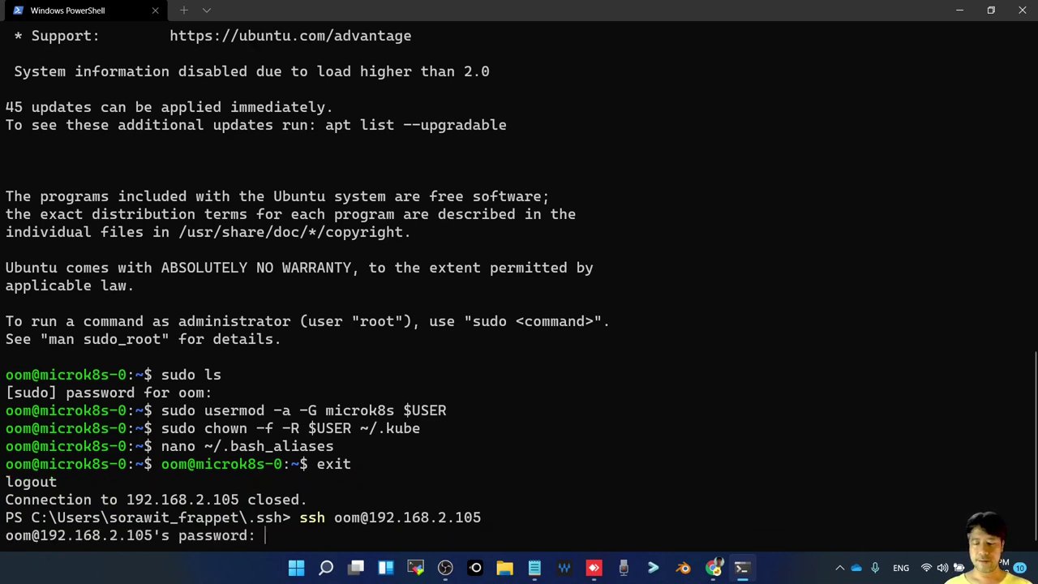
key(Return)
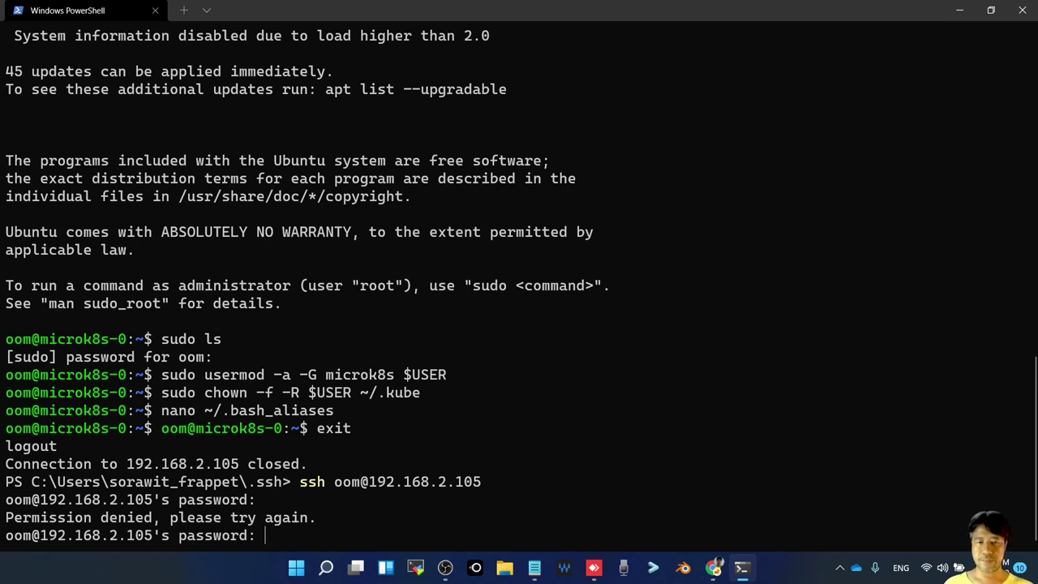
key(Return)
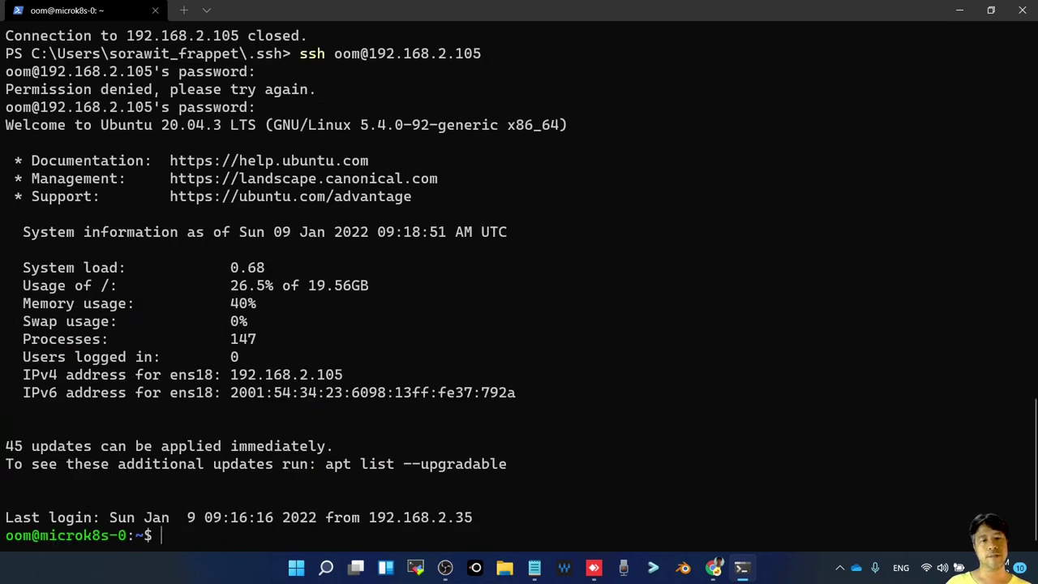
key(Return)
key(Return)
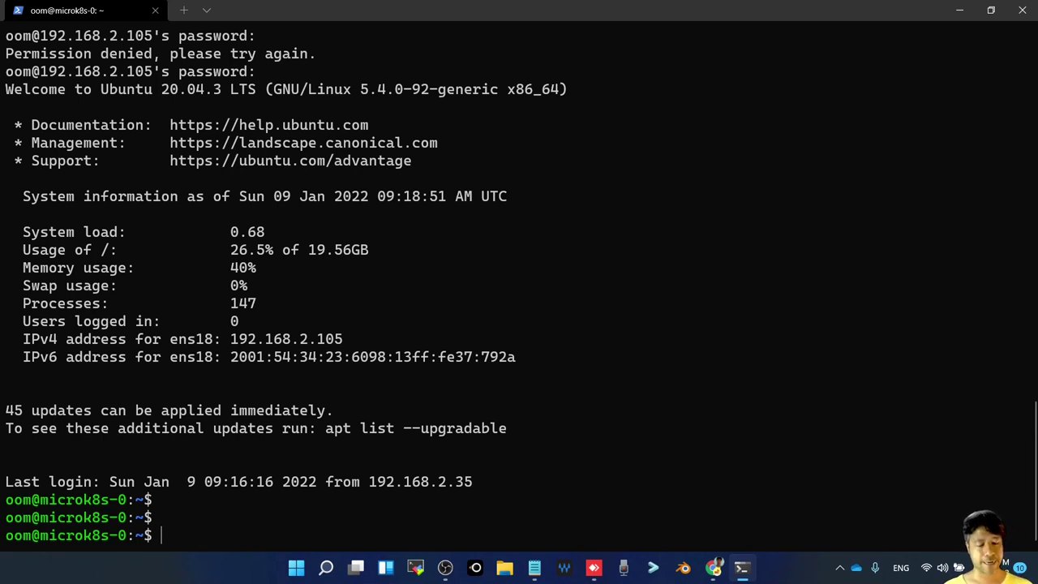
Run kubectl to confirm the alias prints its help, then return to the MicroK8s docs
text(kubecr)
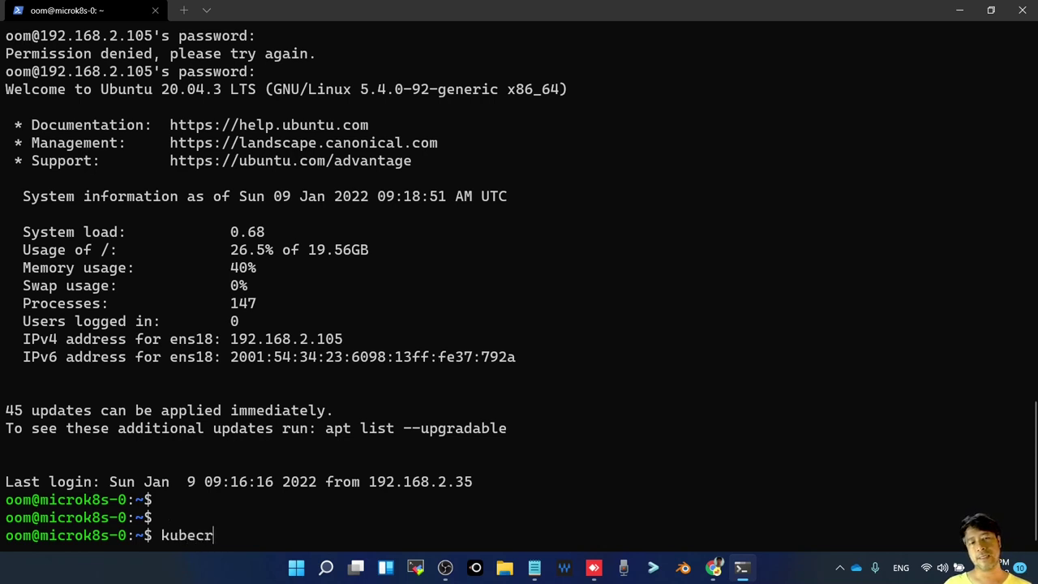
key(BackSpace)
text(tl)
key(Return)
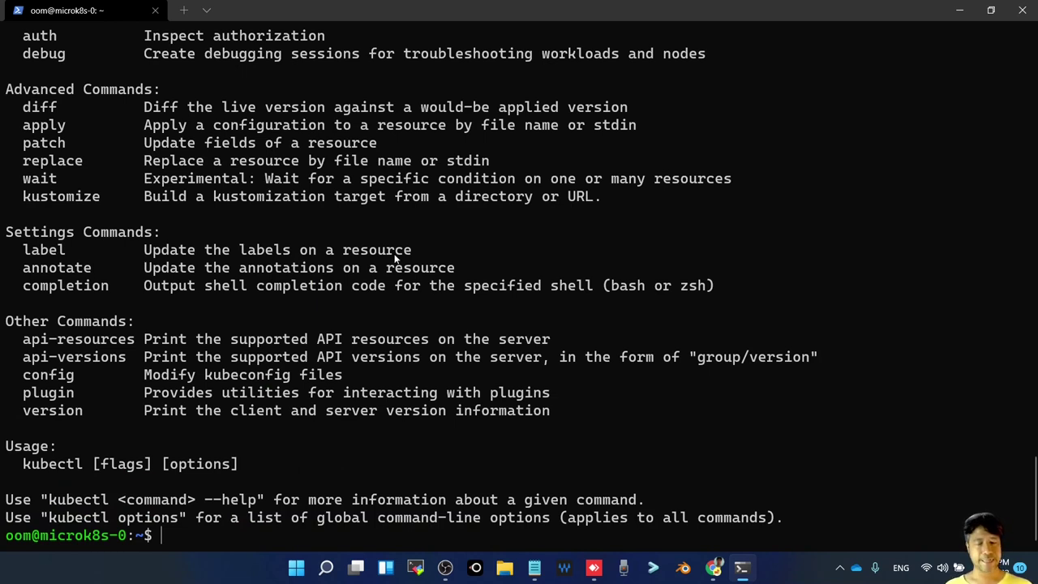
key(alt+Tab)
key(alt+Tab)
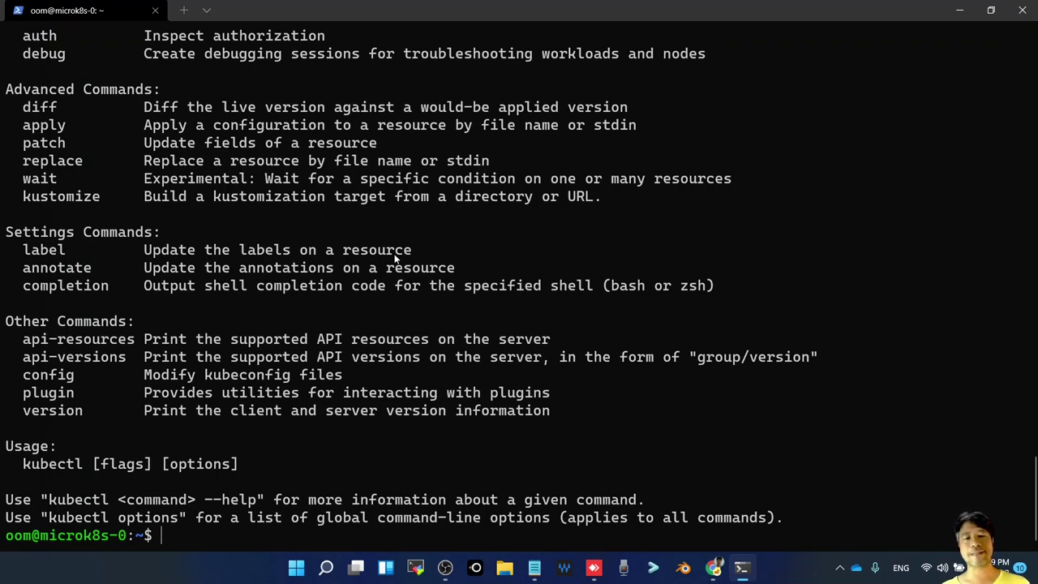
key(alt+Tab)
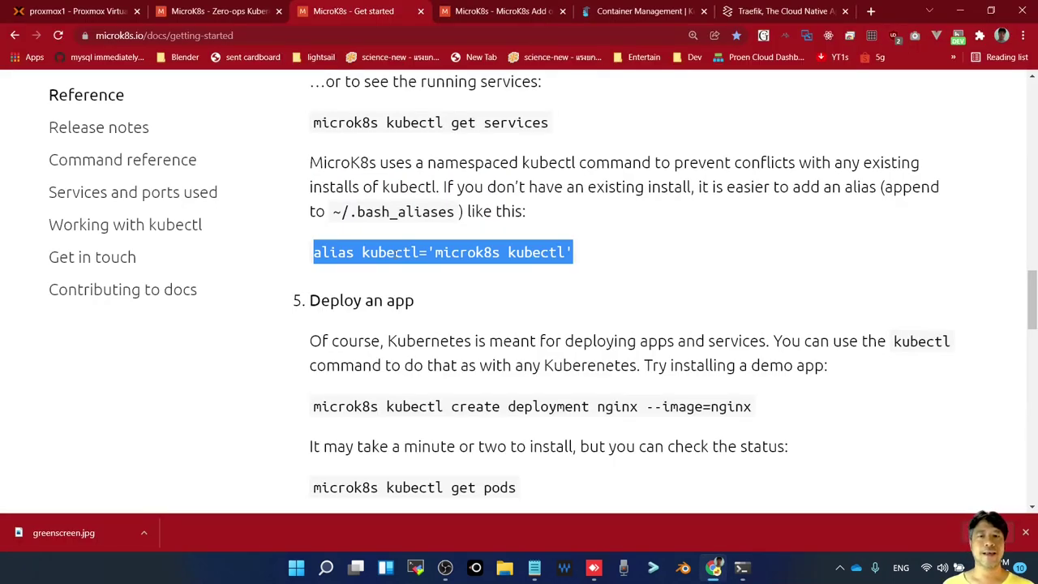
Copy microk8s status --wait-ready from the docs and run it, showing microk8s is running
scroll(468, 280, up, 5)
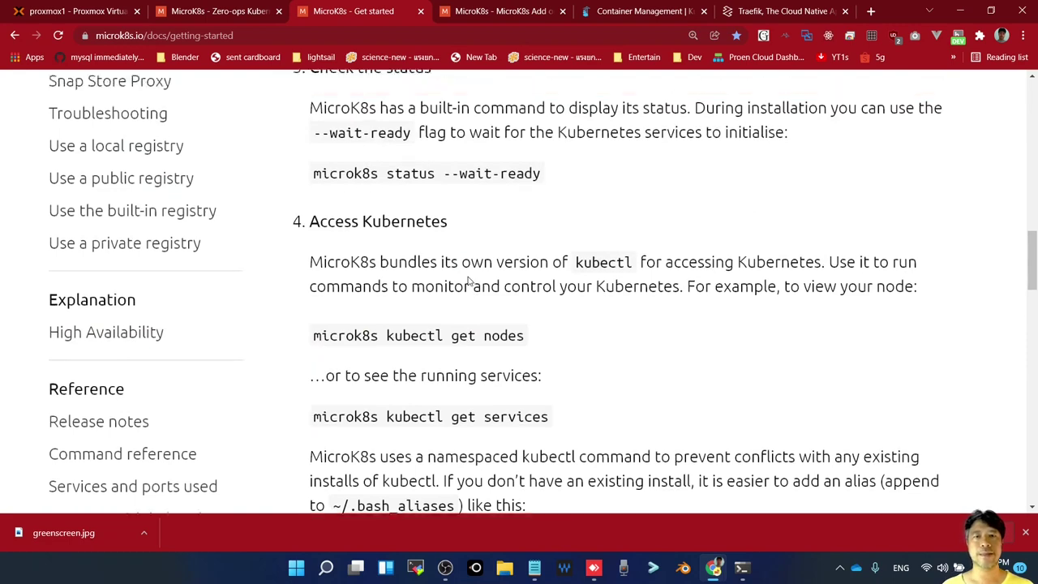
scroll(468, 279, up, 3)
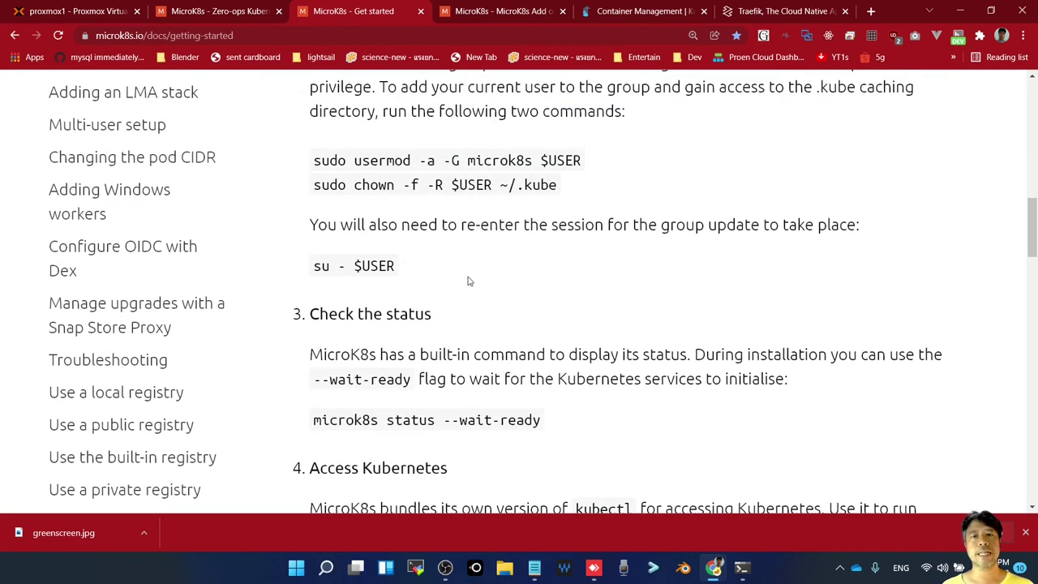
scroll(468, 280, down, 3)
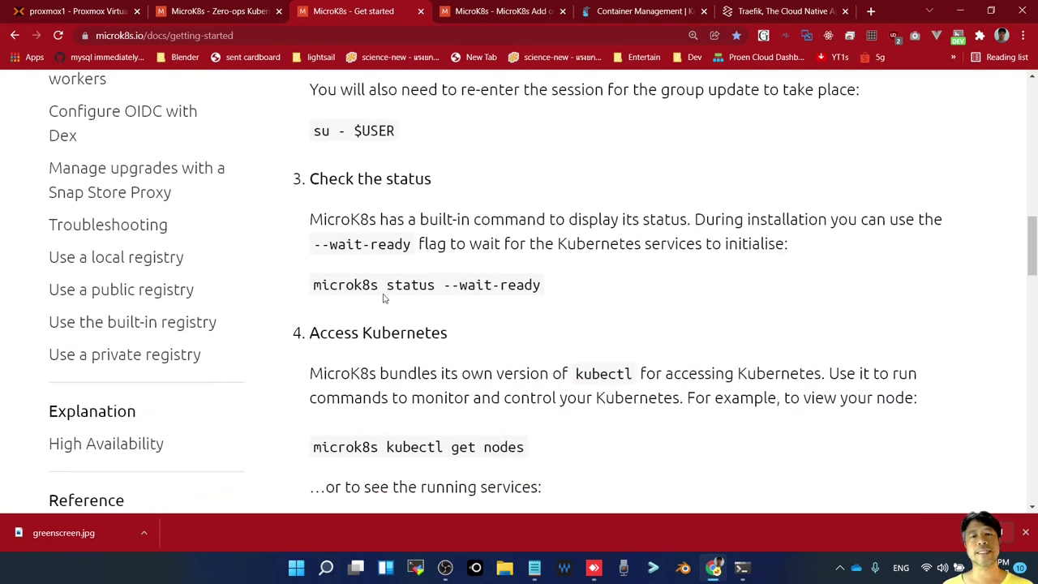
scroll(293, 339, down, 2)
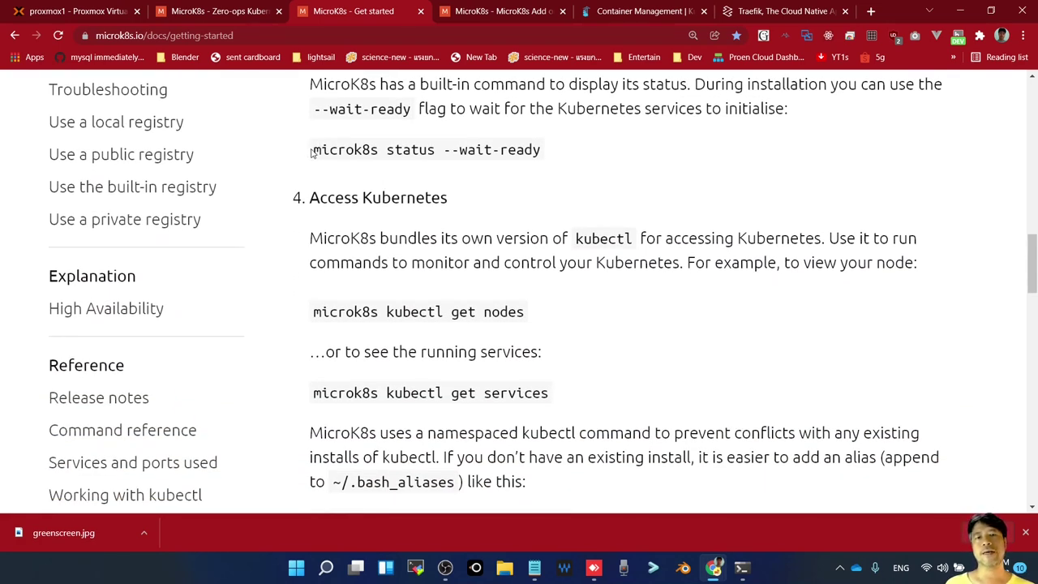
drag(313, 152, 544, 155)
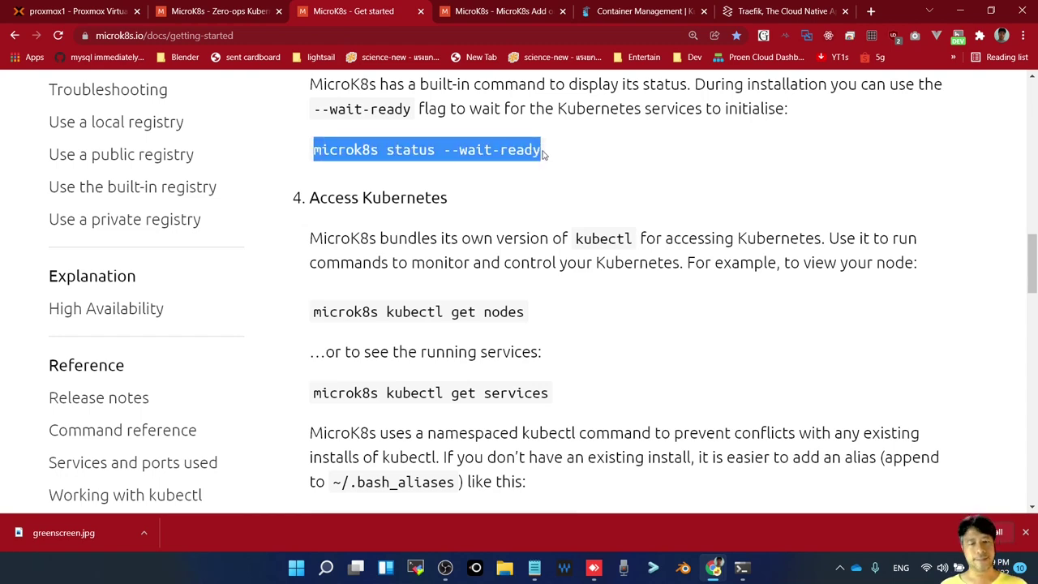
key(alt+Tab)
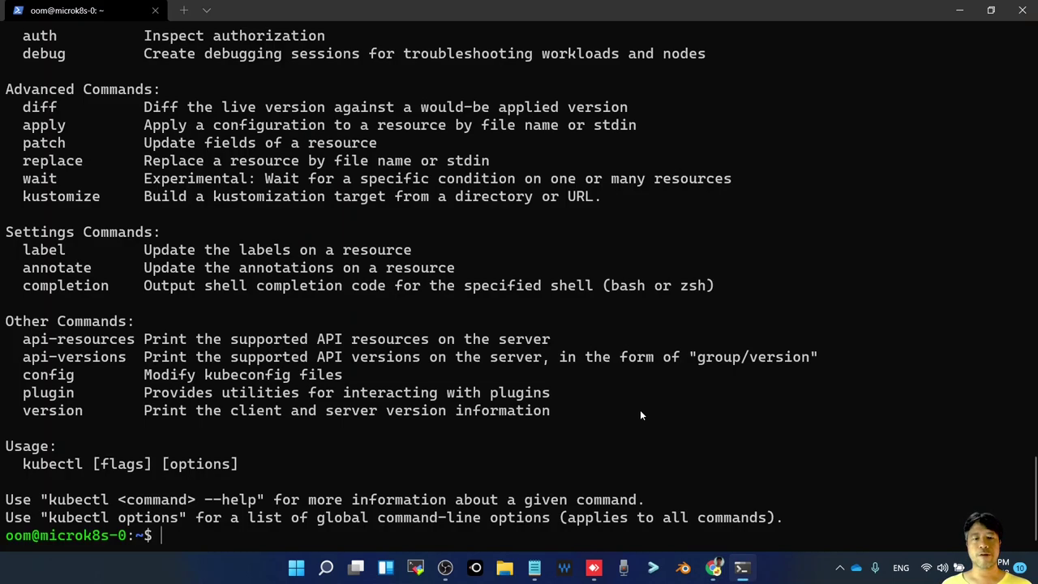
key(ctrl+v)
key(Return)
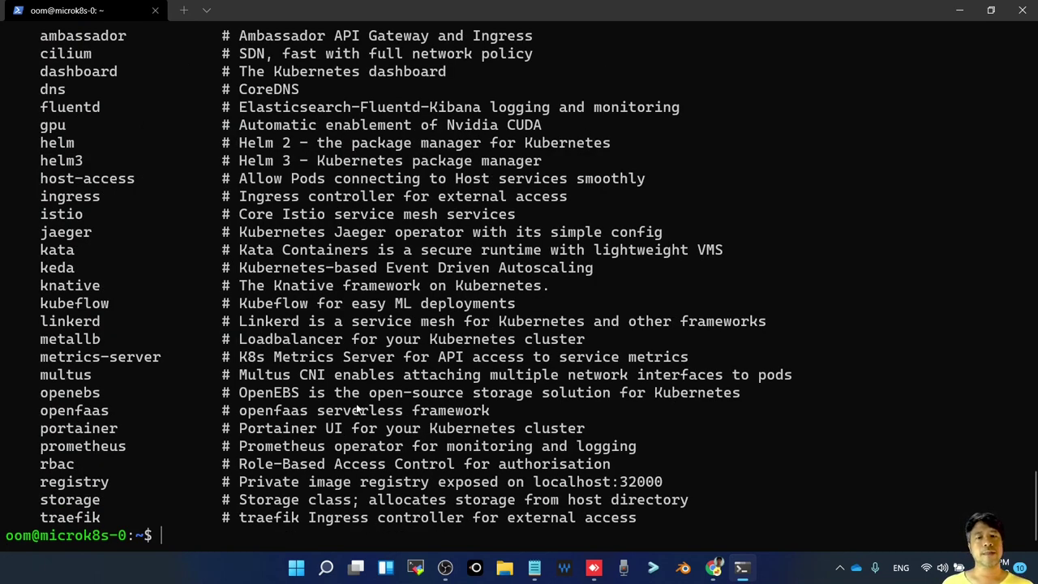
scroll(358, 410, up, 4)
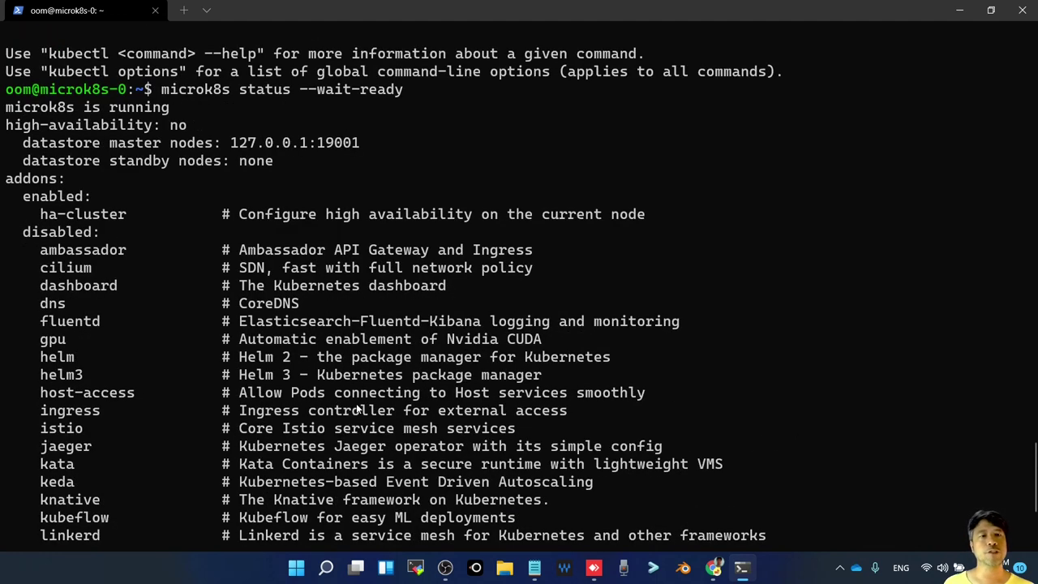
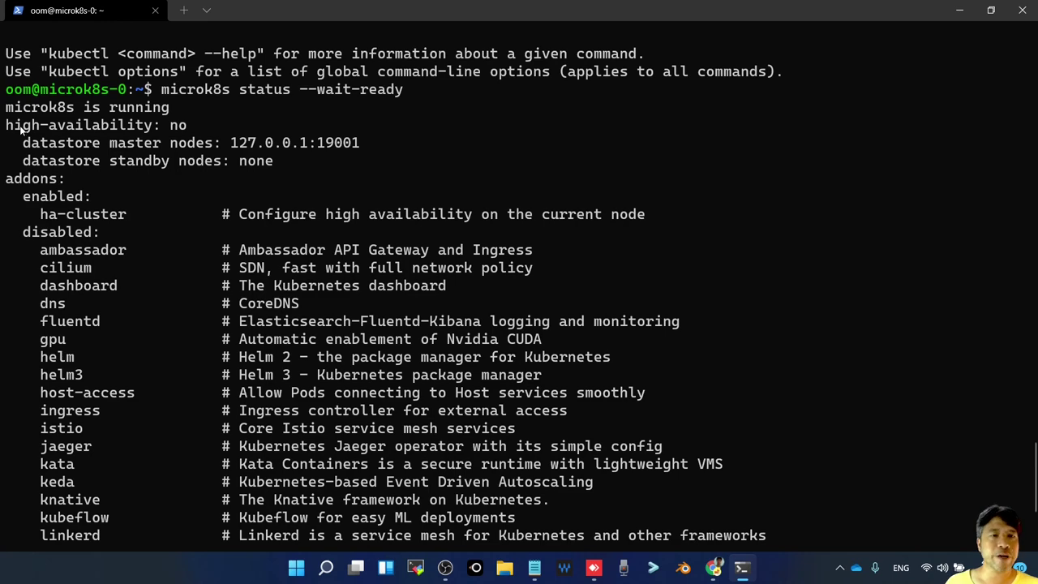
Highlight the high-availability status line and the enabled ha-cluster add-on in the status output
drag(6, 127, 170, 138)
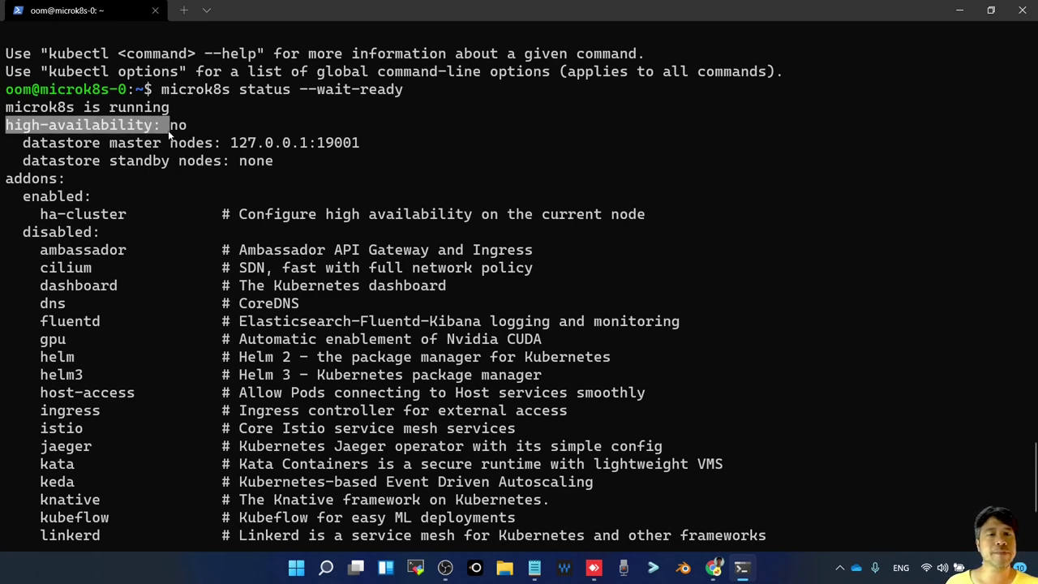
scroll(154, 226, down, 1)
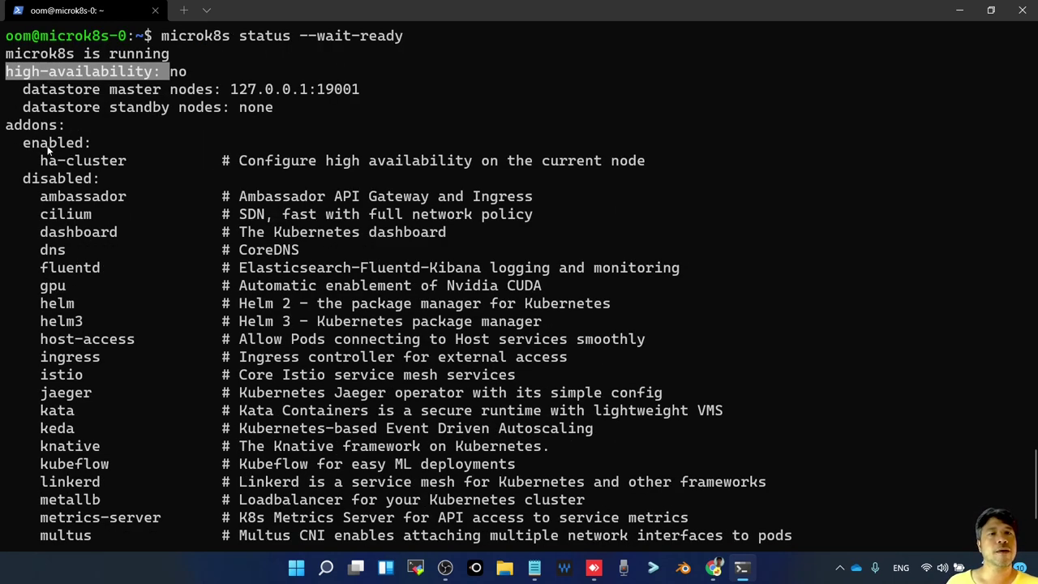
drag(40, 161, 131, 162)
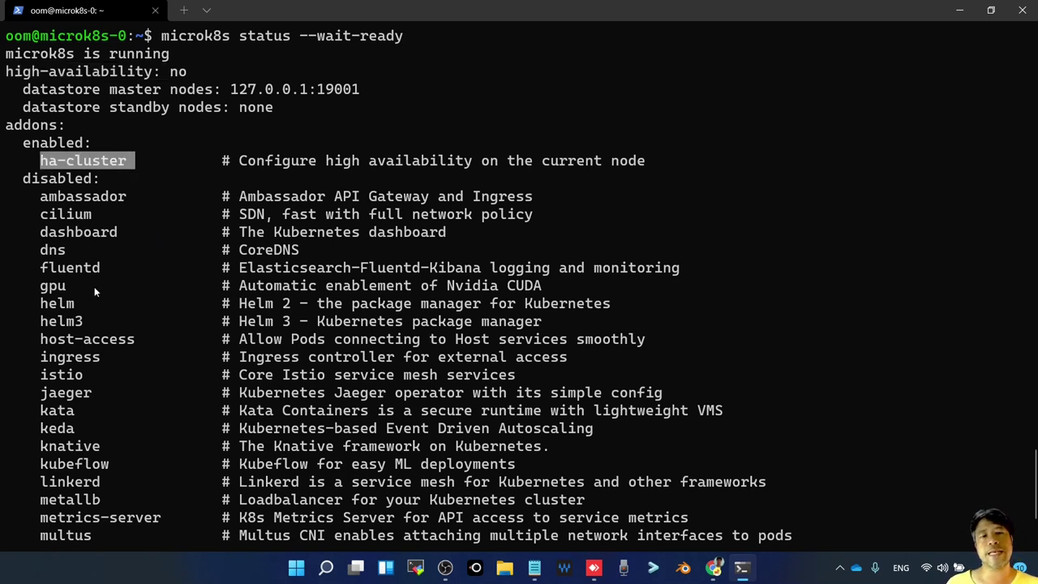
scroll(80, 273, down, 3)
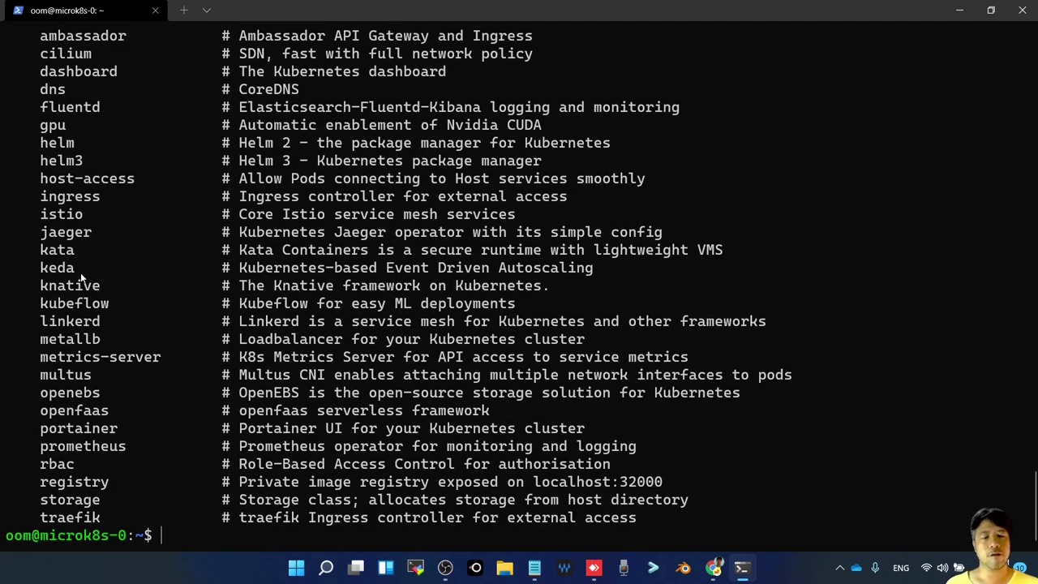
Select the 'microk8s kubectl get nodes' command on the getting-started docs page
key(alt+Tab)
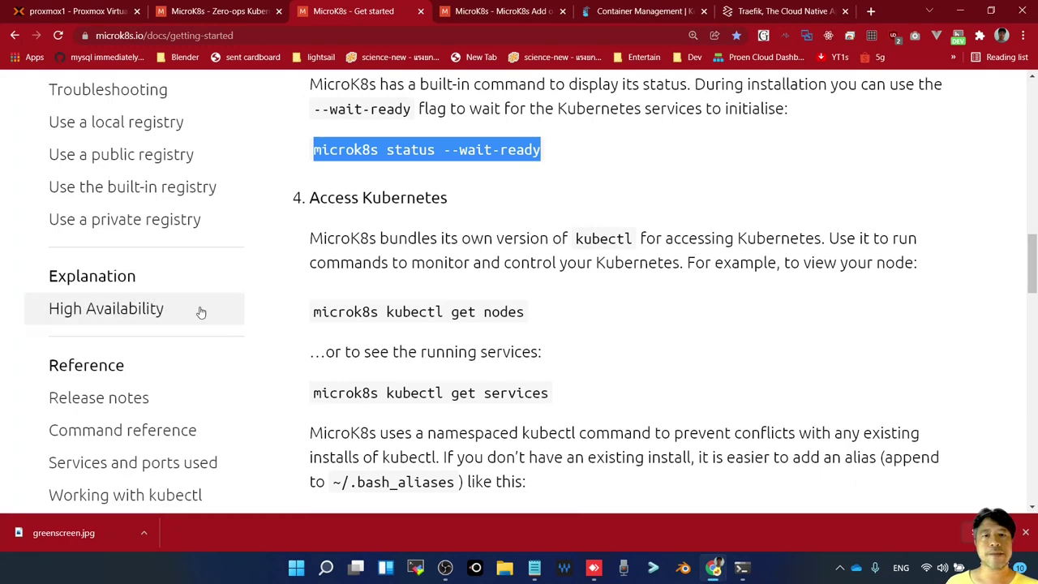
scroll(428, 347, down, 1)
scroll(428, 346, up, 1)
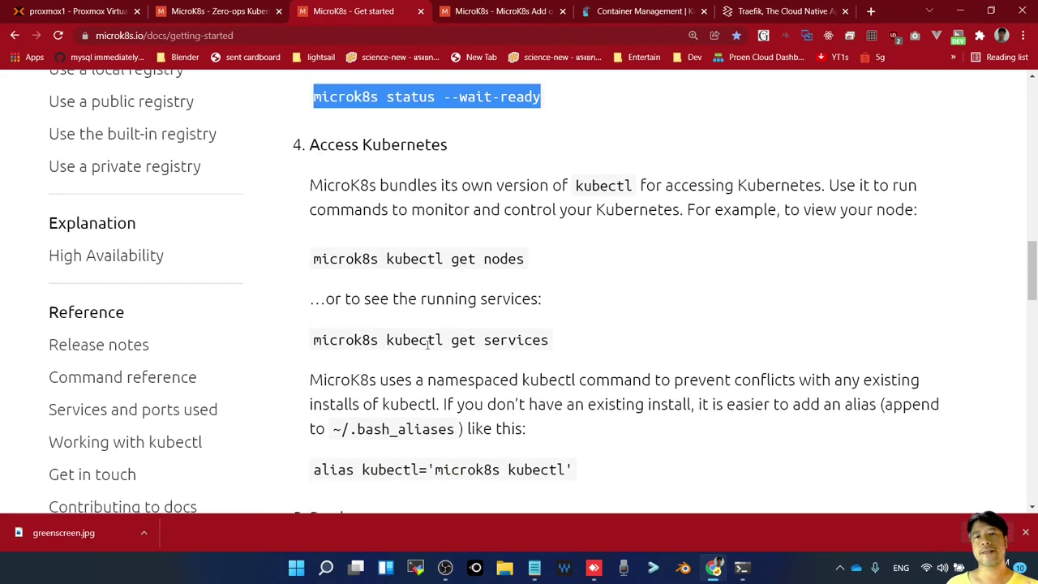
scroll(425, 352, down, 2)
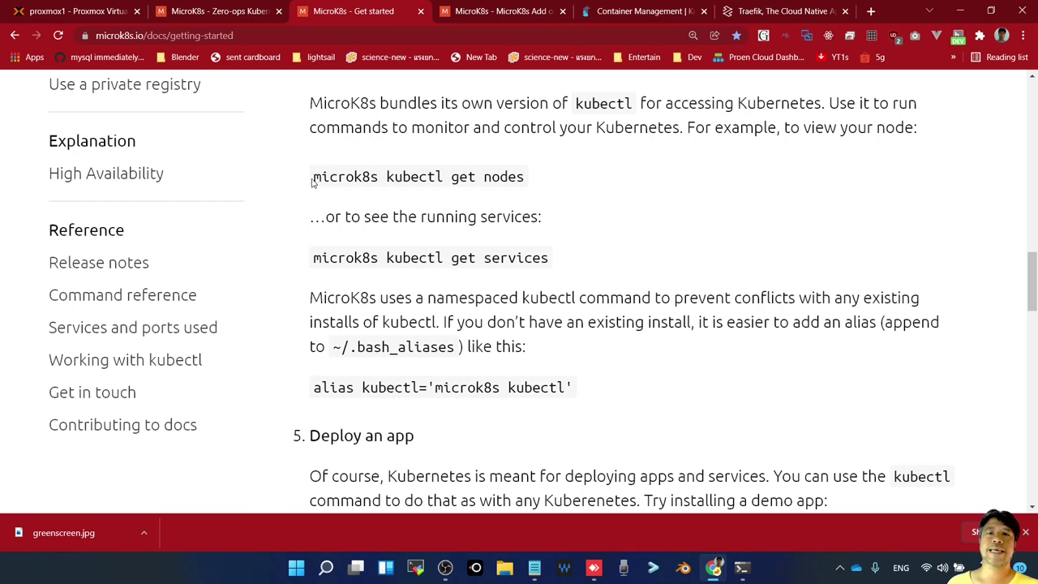
drag(313, 177, 526, 181)
key(ctrl+c)
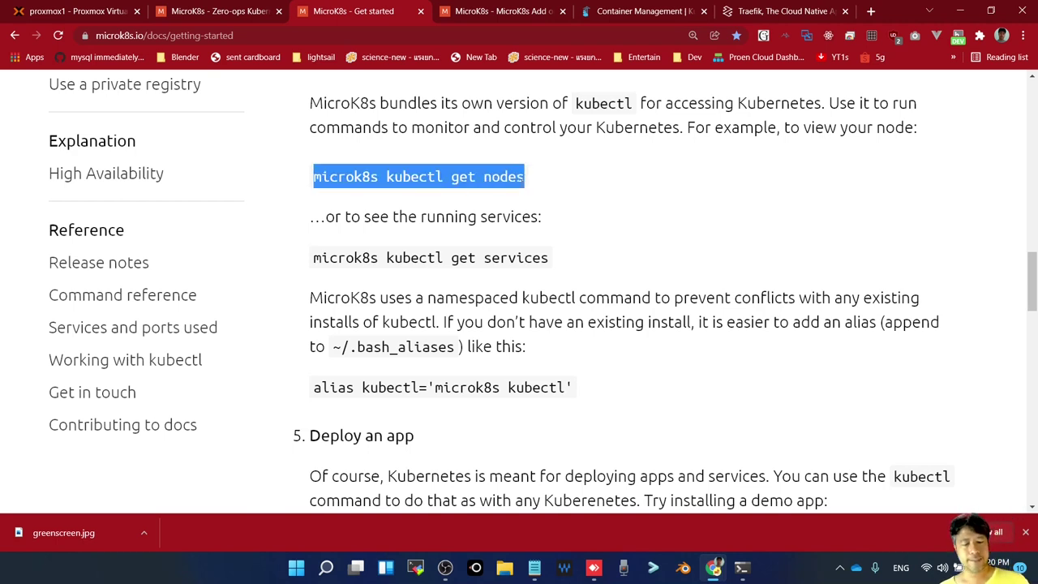
Run 'kubectl get nodes' in the terminal, stripping the microk8s prefix from the pasted command
key(alt+Tab)
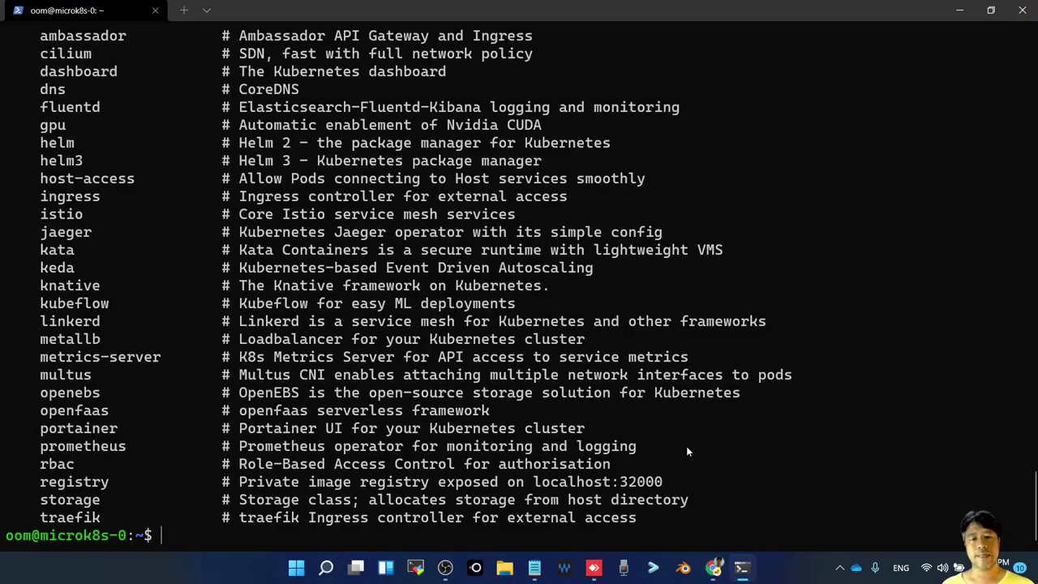
text(ha-cluster)
key(alt+Tab)
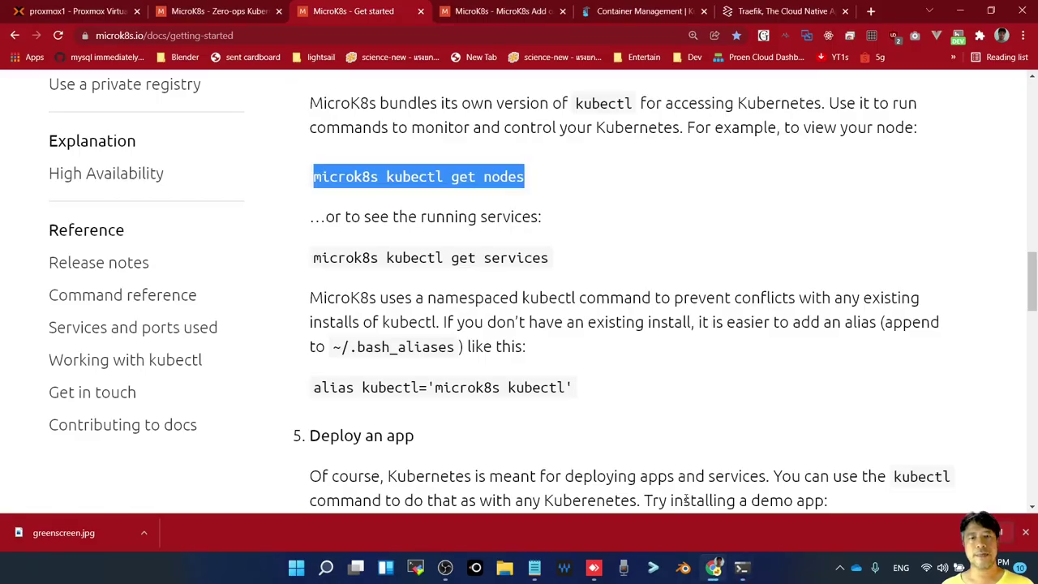
key(alt+Tab)
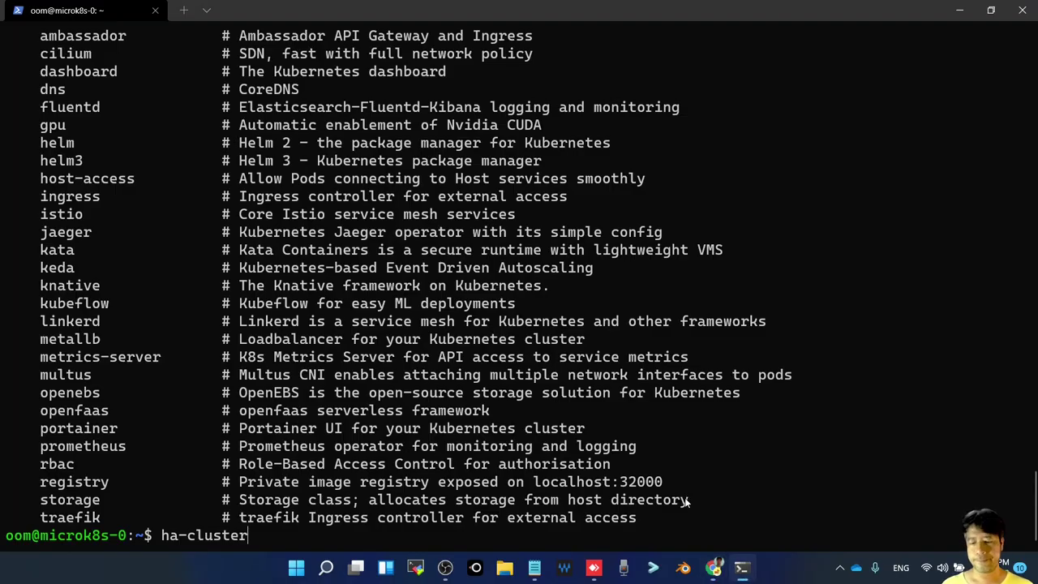
key(BackSpace)
key(BackSpace)
key(BackSpace)
key(BackSpace)
key(BackSpace)
key(BackSpace)
key(BackSpace)
key(BackSpace)
key(BackSpace)
key(BackSpace)
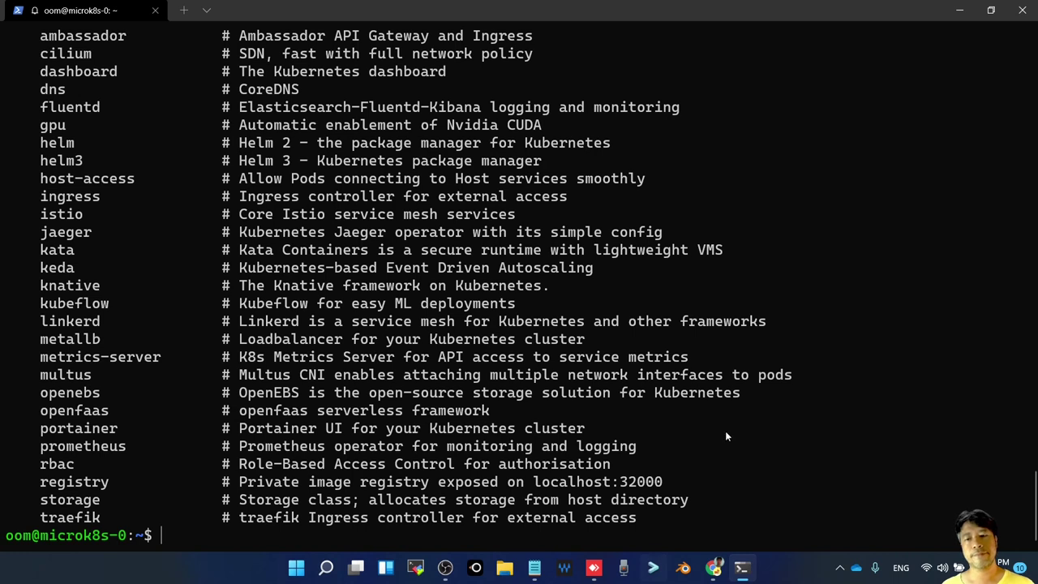
key(ctrl+v)
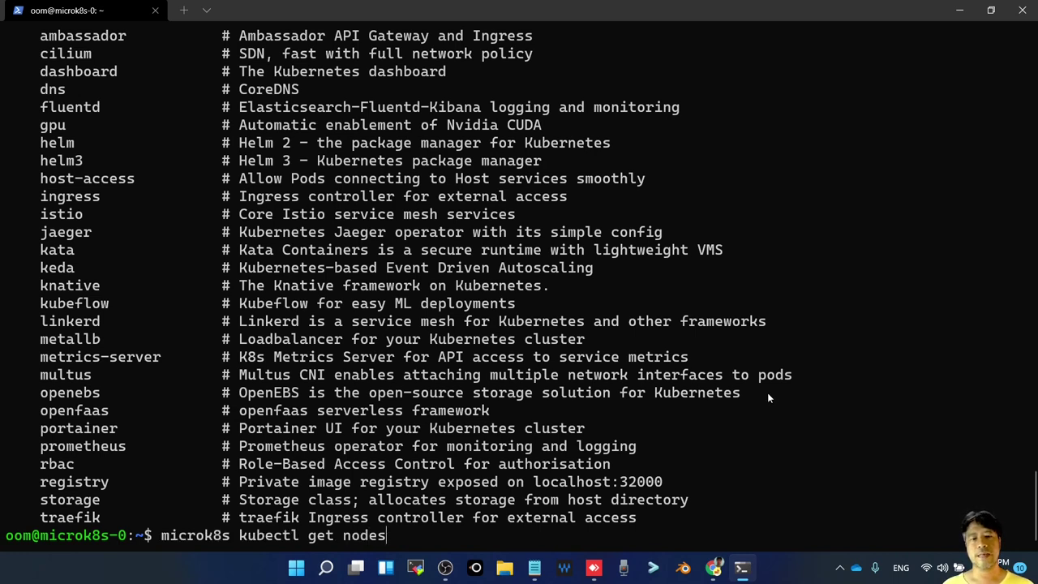
key(Left)
key(Left)
key(Left)
key(Left)
key(Left)
key(Left)
key(Left)
key(Left)
key(Left)
key(Left)
key(Left)
key(Left)
key(Left)
key(Left)
key(Left)
key(Left)
key(Left)
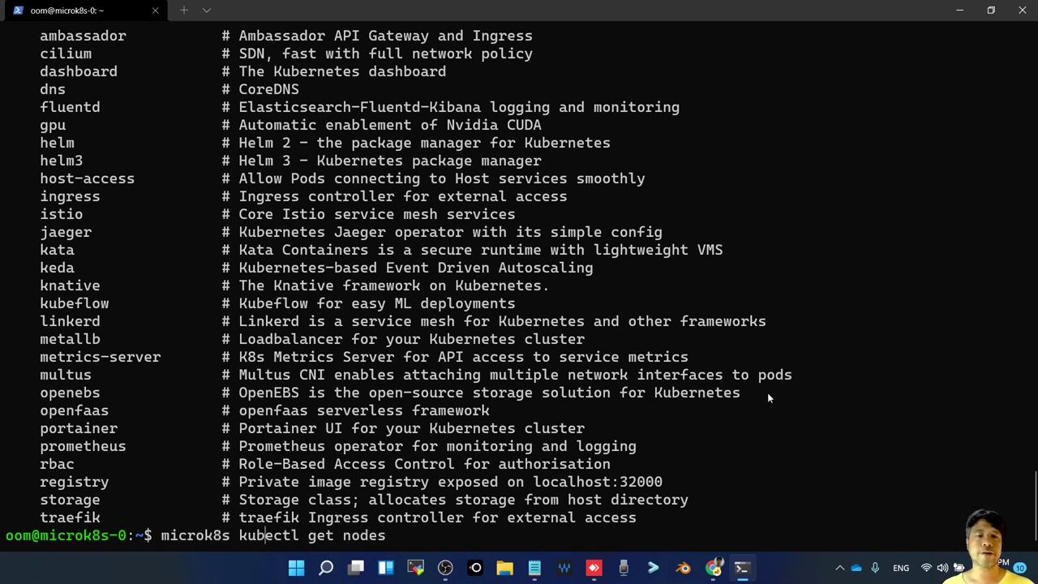
key(BackSpace)
key(BackSpace)
key(BackSpace)
key(BackSpace)
key(BackSpace)
key(BackSpace)
key(BackSpace)
key(BackSpace)
key(BackSpace)
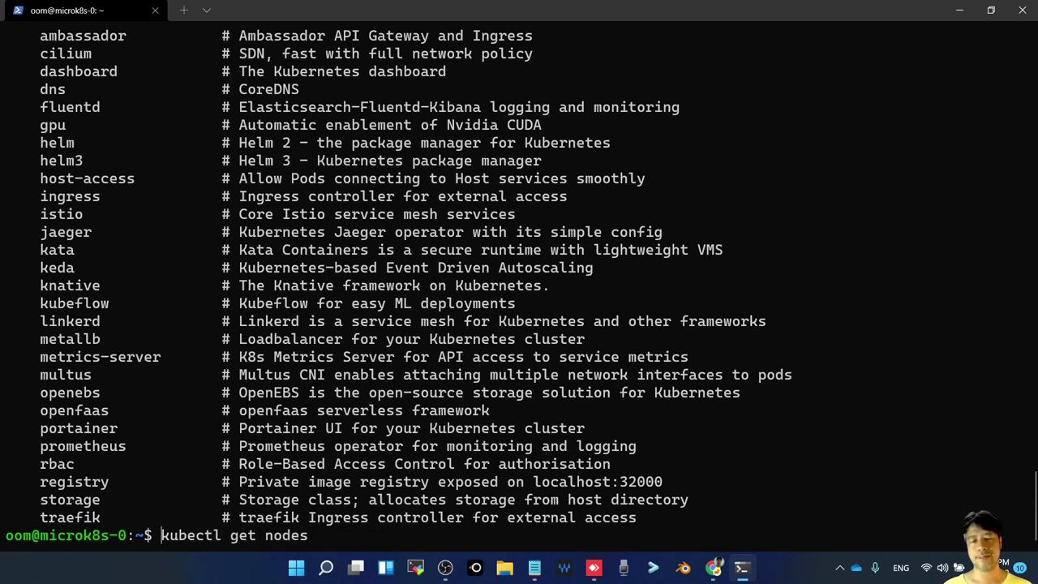
key(Return)
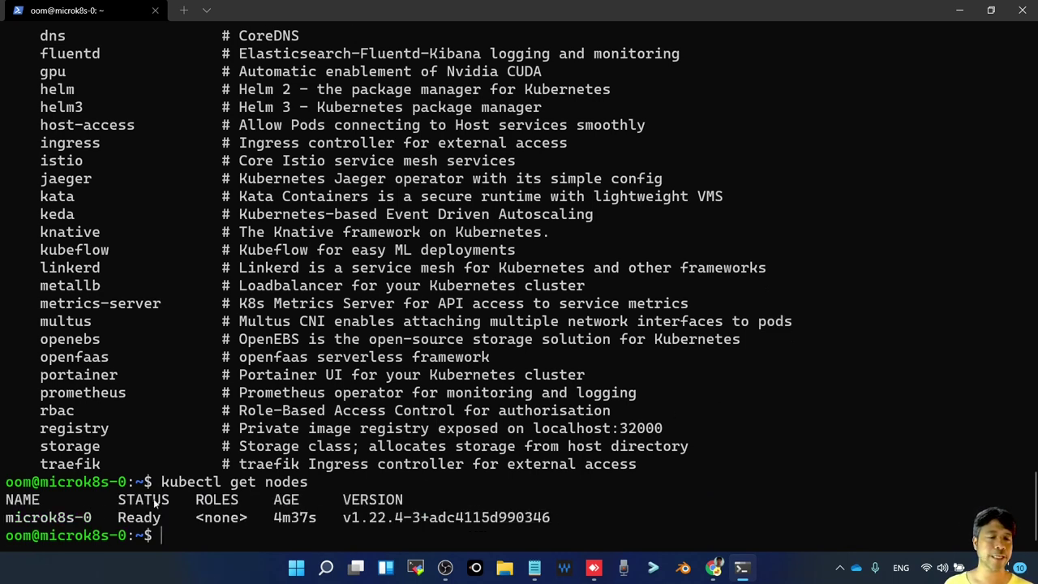
Highlight the Ready node microk8s-0 in the listing and go back to the docs
drag(7, 519, 89, 528)
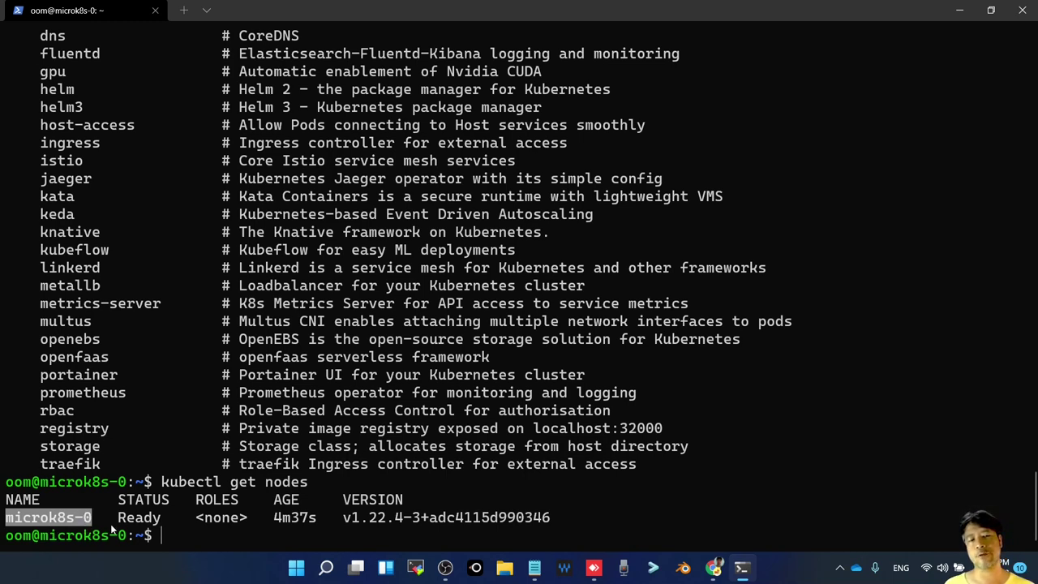
click(145, 523)
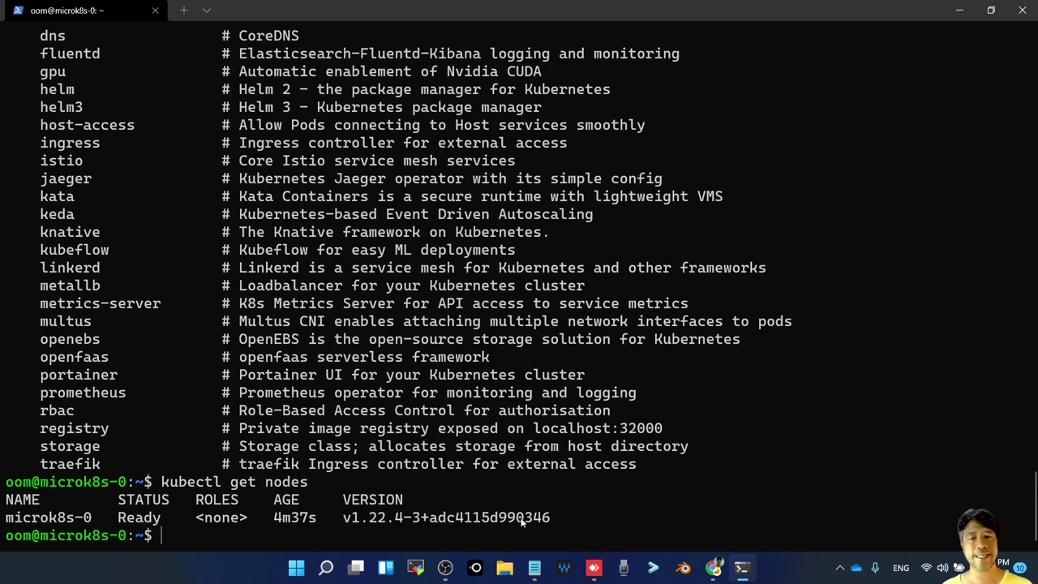
key(alt+Tab)
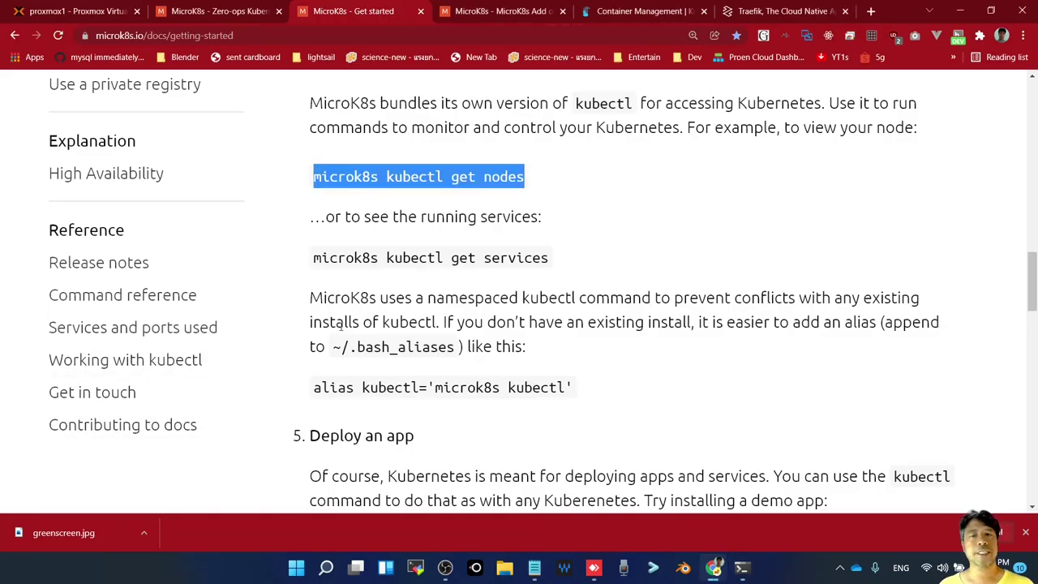
Run the copied 'microk8s kubectl get services' and highlight the kubernetes cluster IP 10.152.183.1
scroll(340, 322, down, 1)
drag(313, 191, 552, 190)
key(ctrl+c)
key(alt+Tab)
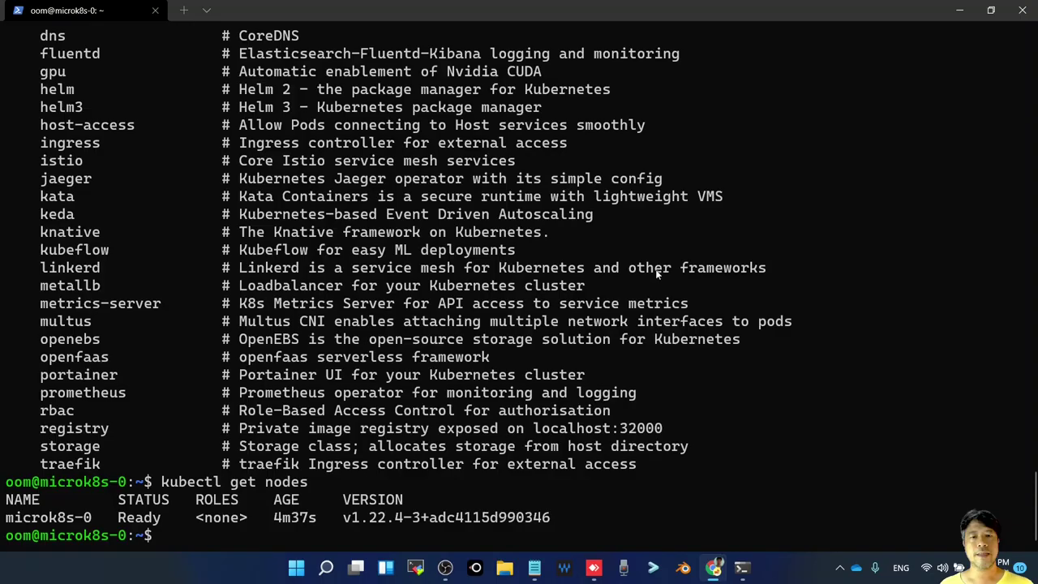
key(ctrl+v)
key(Return)
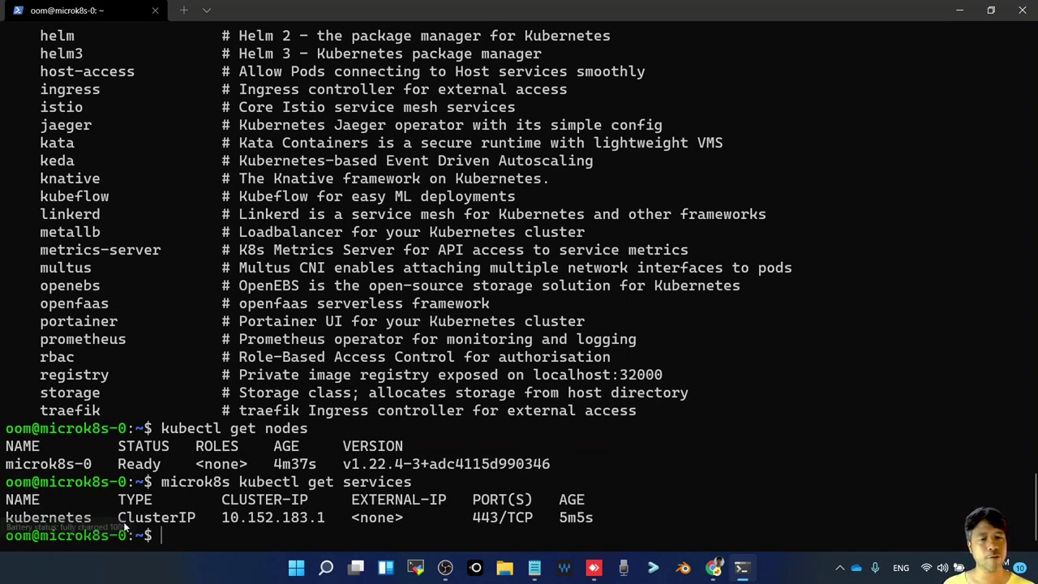
double_click(299, 521)
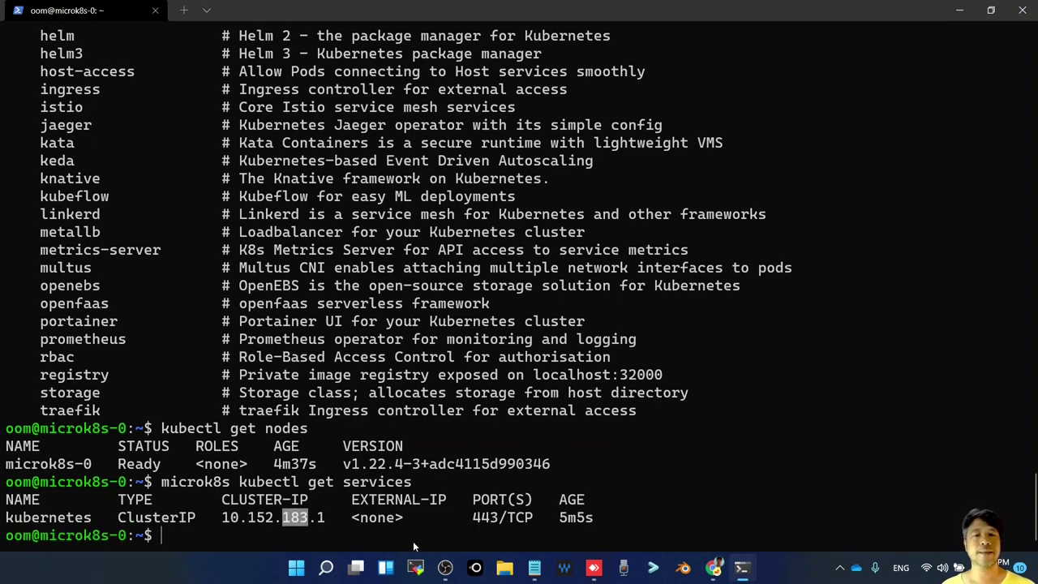
drag(224, 521, 322, 522)
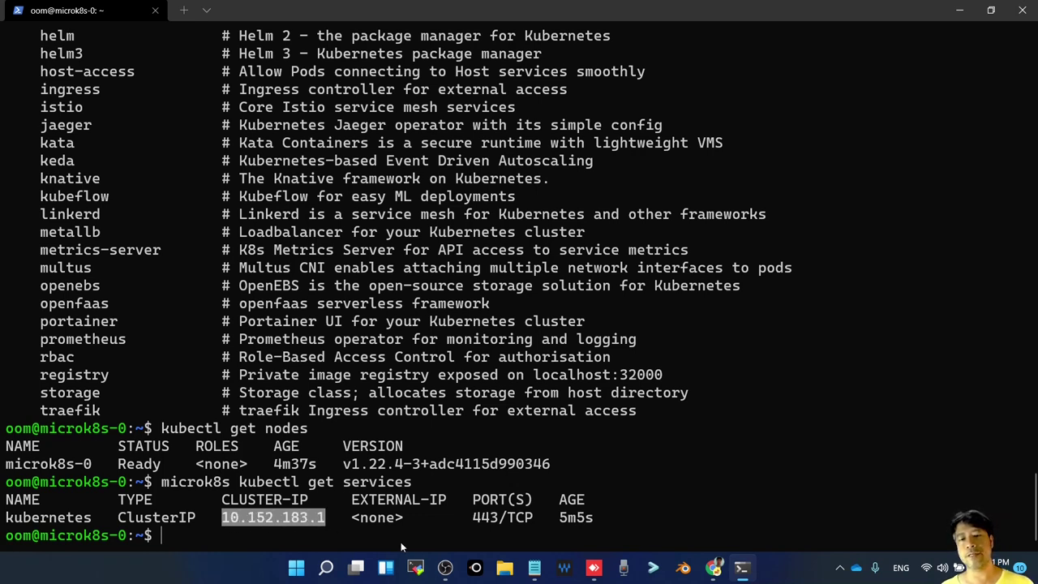
key(alt+Tab)
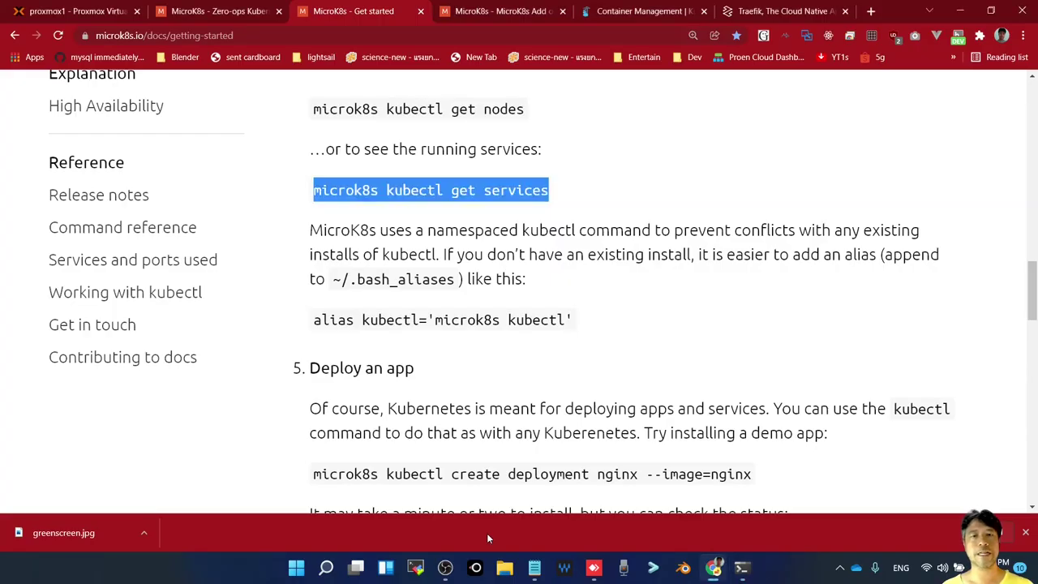
Scroll past the Deploy an app section and select the 'microk8s enable dns storage' line
key(alt+Tab)
key(alt+Tab)
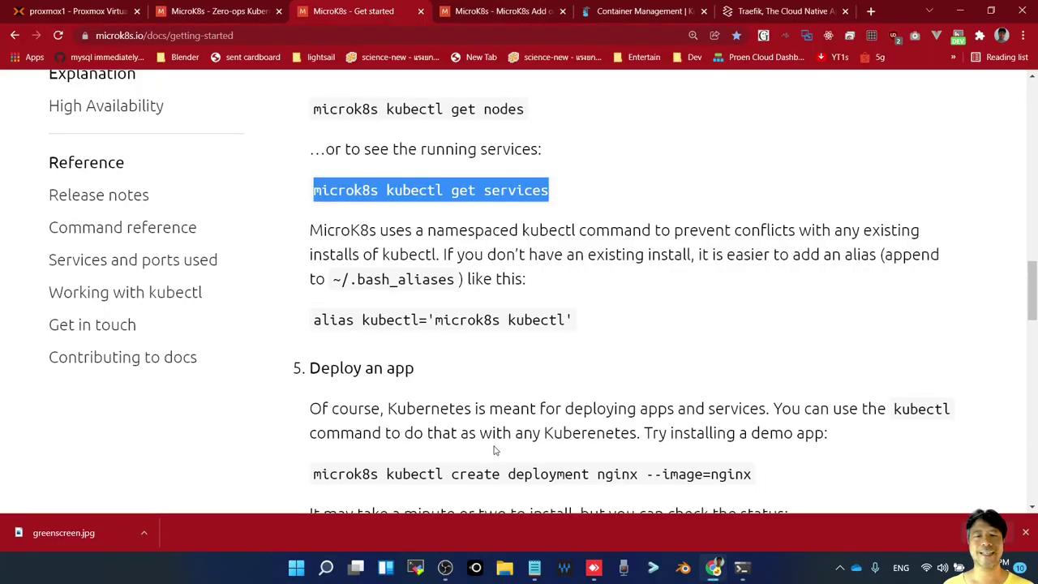
scroll(498, 450, down, 3)
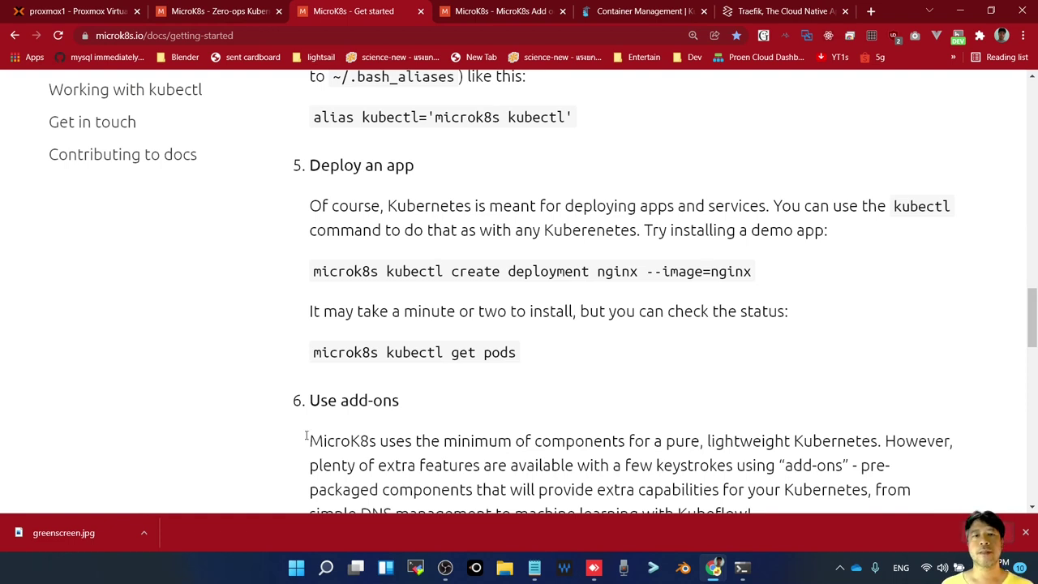
drag(311, 167, 774, 268)
click(604, 342)
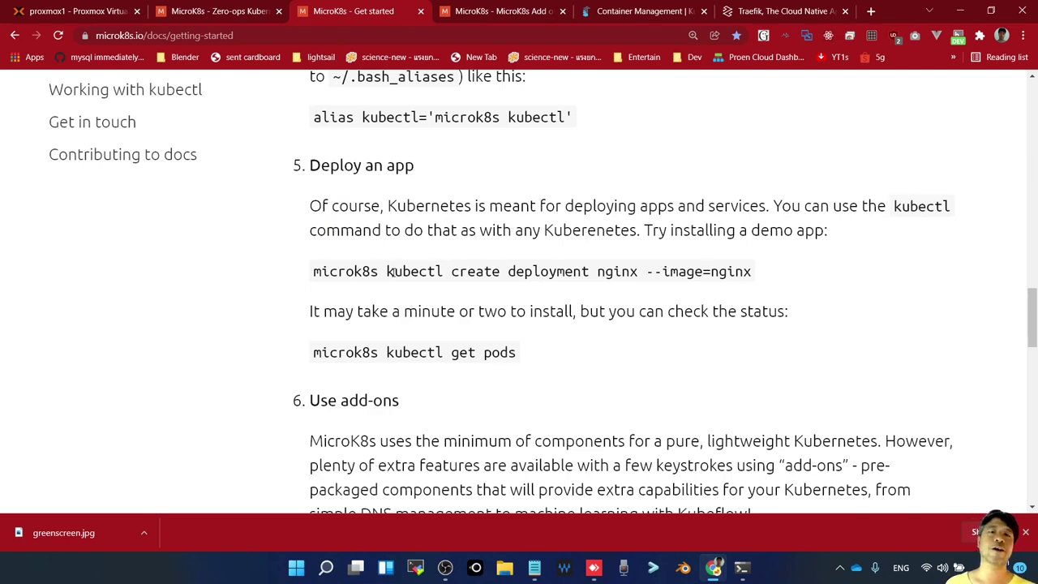
drag(388, 271, 762, 266)
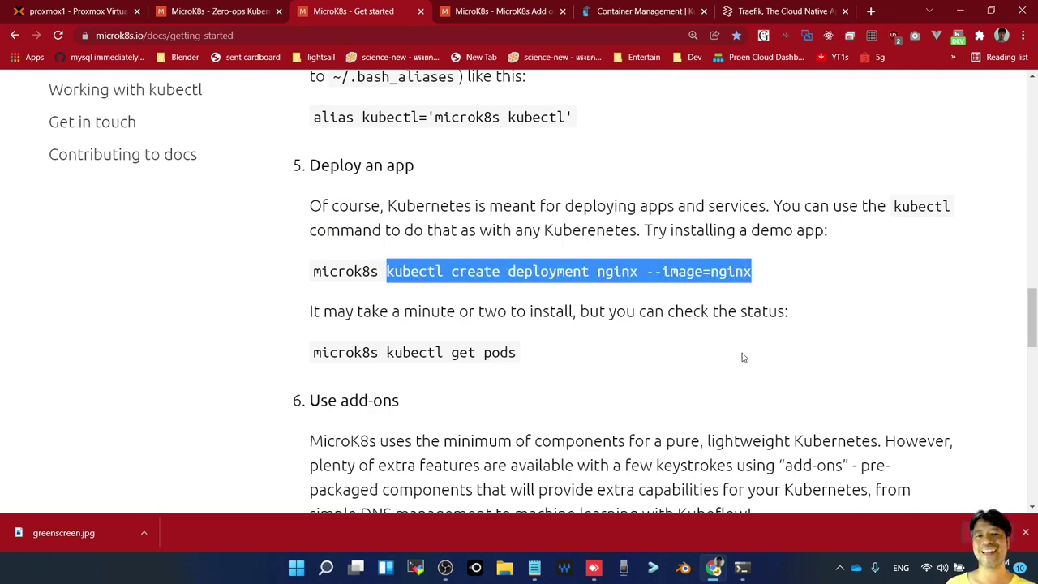
scroll(741, 356, down, 2)
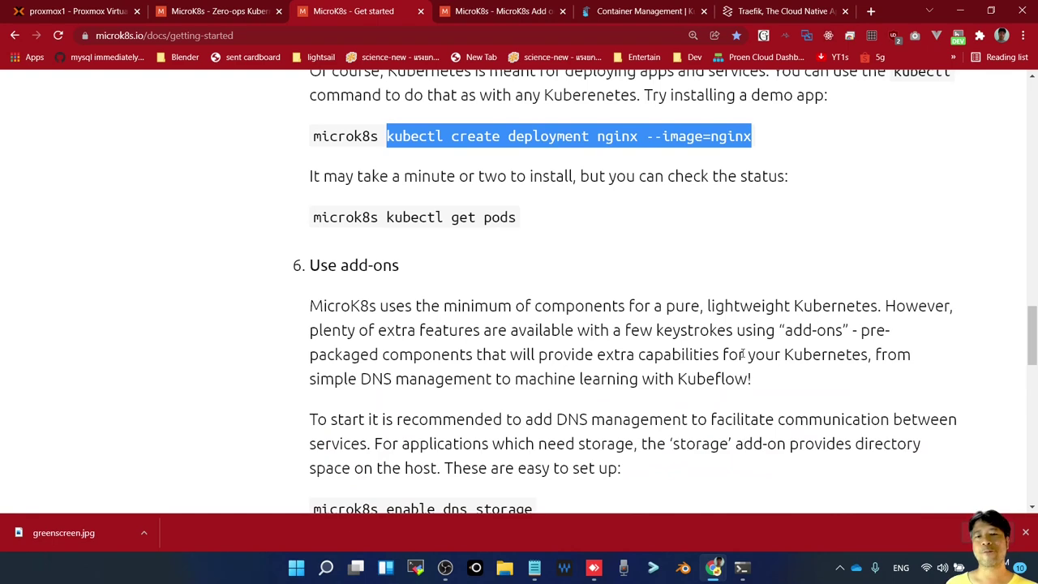
scroll(741, 355, down, 2)
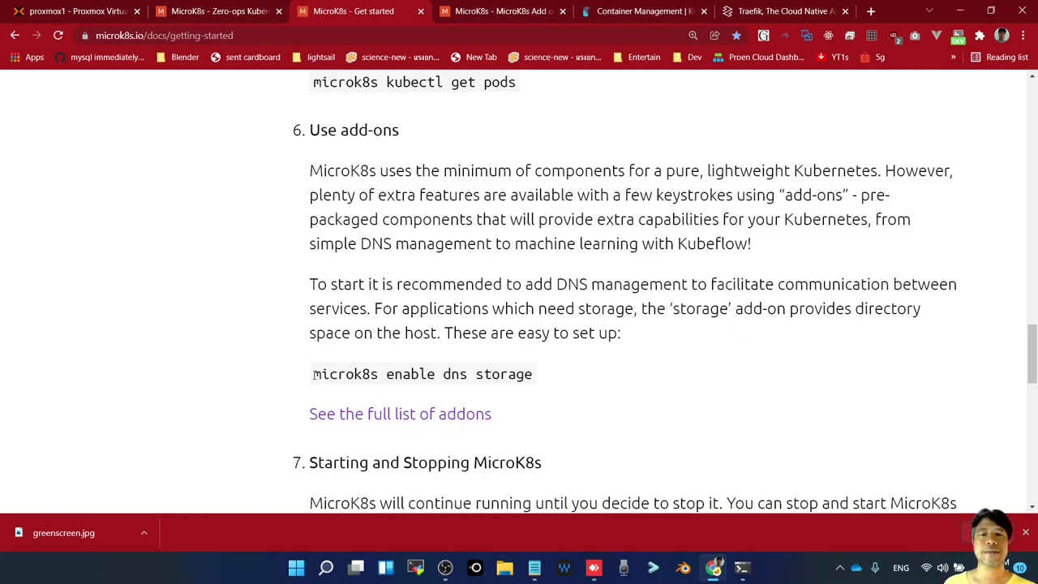
drag(315, 375, 534, 376)
key(ctrl+c)
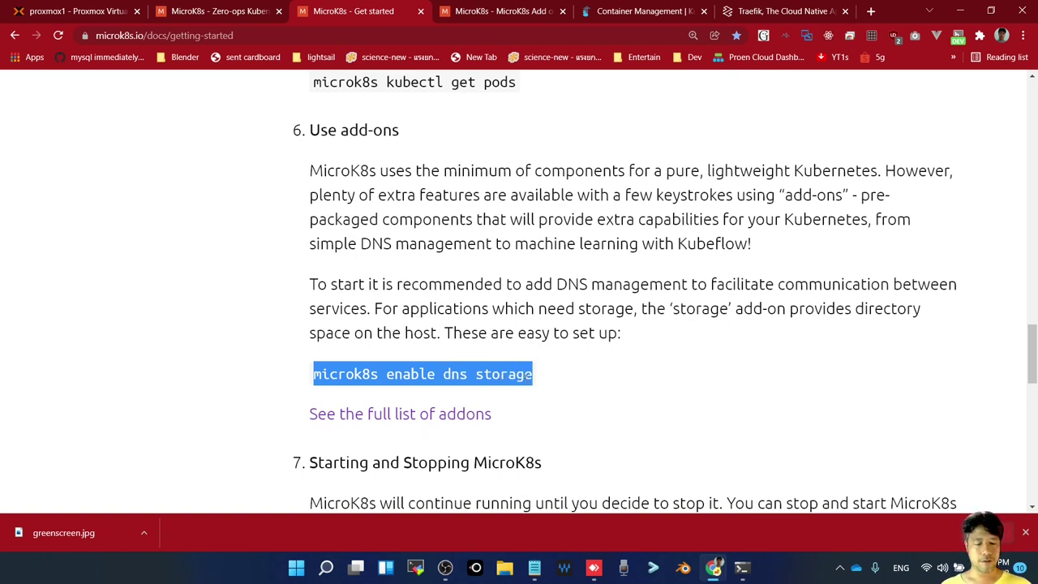
Clear the stray IP text and paste 'microk8s enable dns storage' at the terminal prompt
key(alt+Tab)
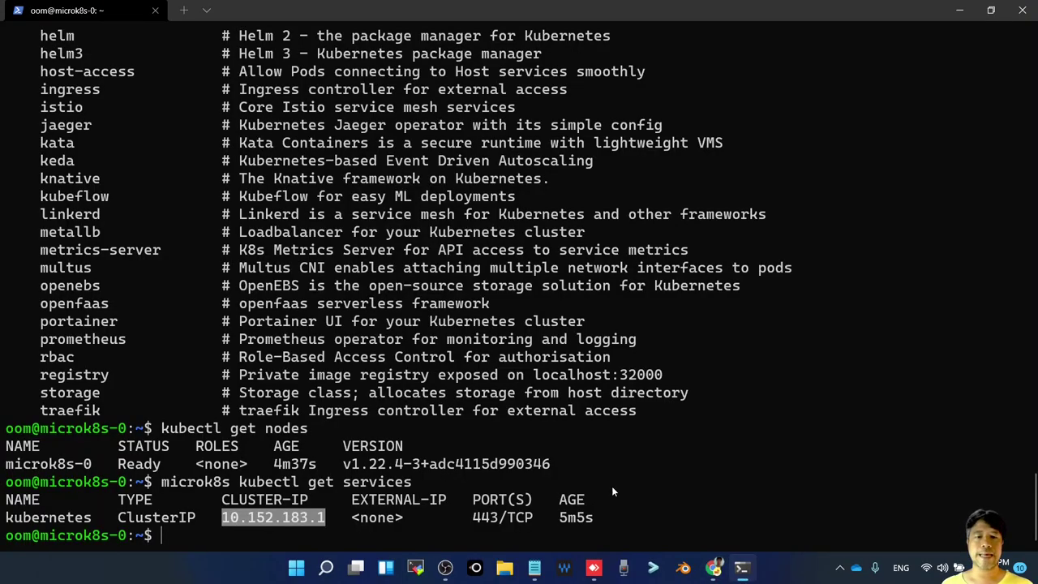
text(10.152.183.1)
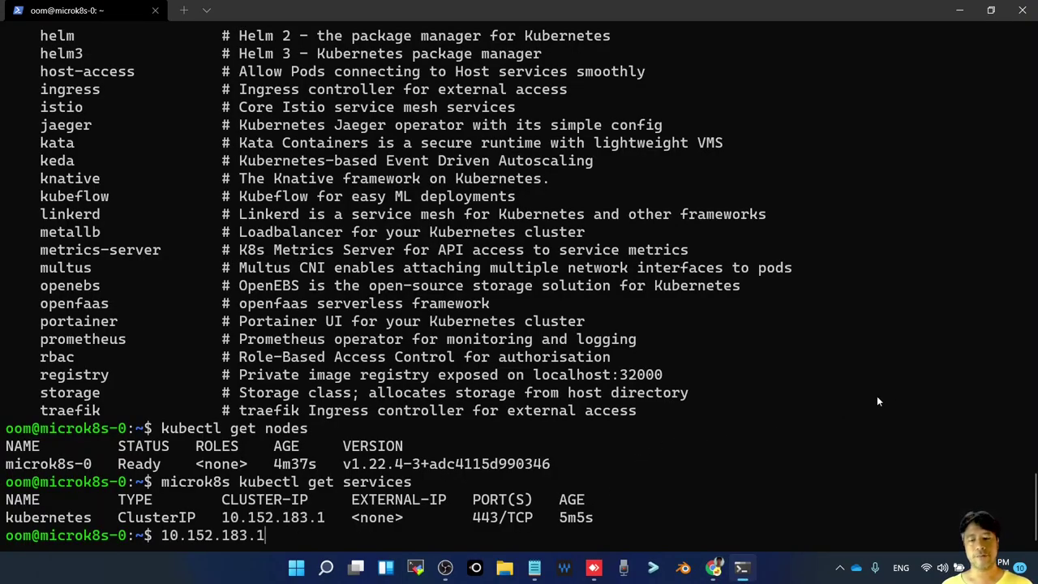
key(BackSpace)
key(BackSpace)
key(BackSpace)
key(BackSpace)
key(BackSpace)
key(BackSpace)
key(BackSpace)
key(BackSpace)
key(BackSpace)
key(BackSpace)
key(BackSpace)
key(BackSpace)
key(alt+Tab)
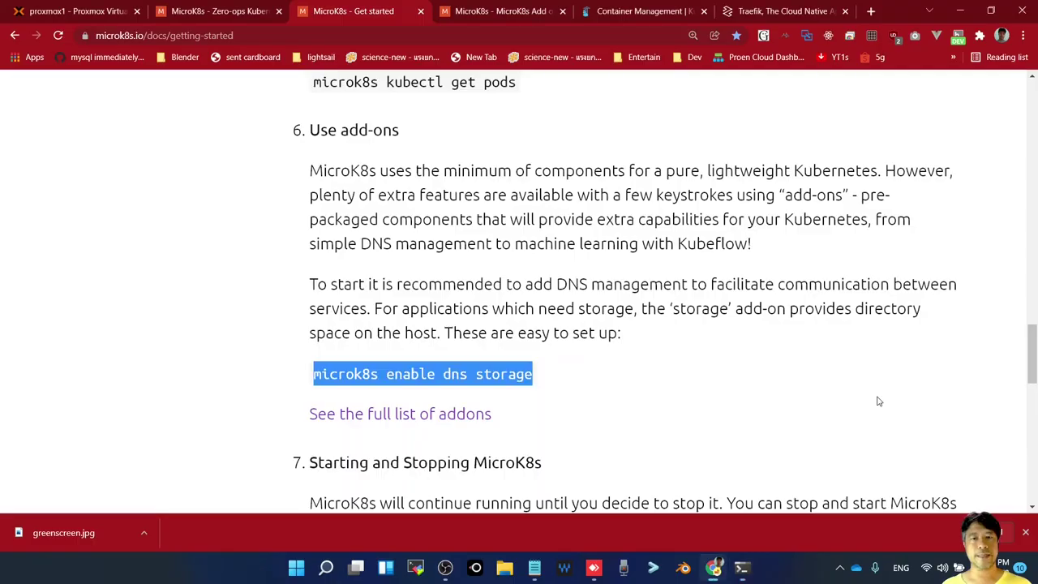
key(alt+Tab)
key(ctrl+v)
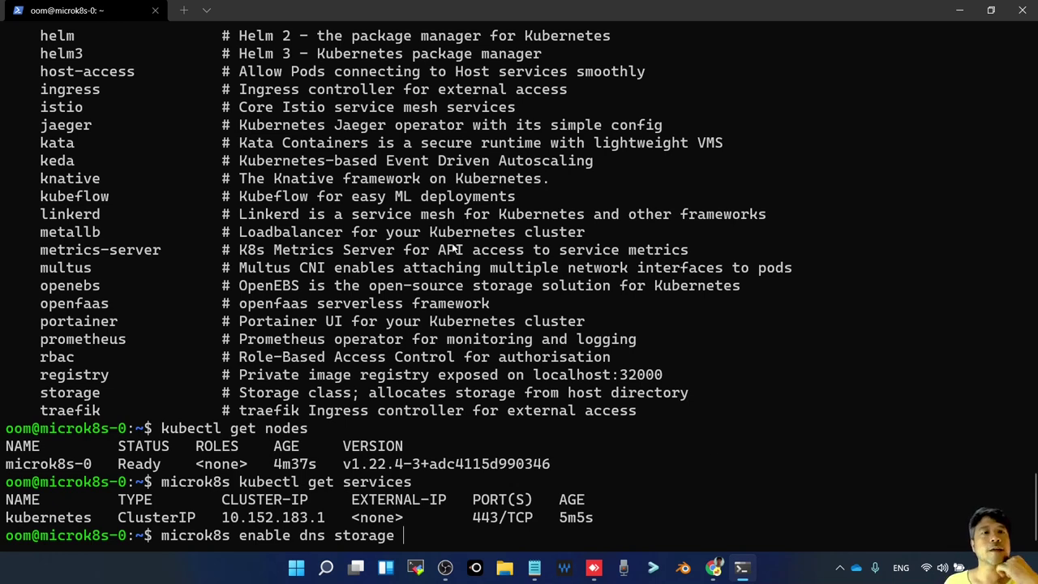
Append portainer and traefik from the add-on list to the enable command
scroll(451, 236, up, 5)
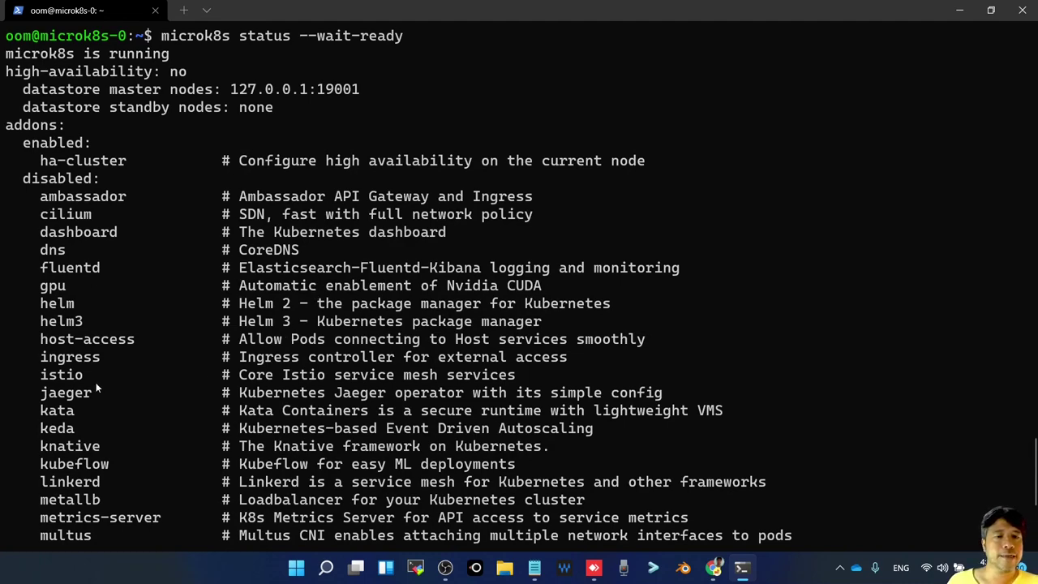
scroll(95, 389, down, 1)
scroll(96, 389, down, 2)
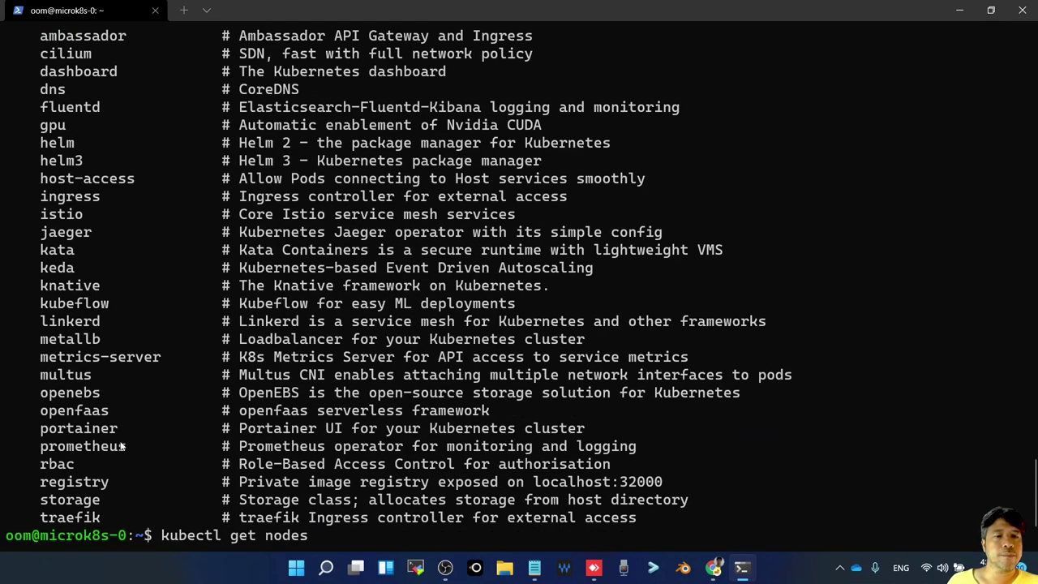
double_click(88, 429)
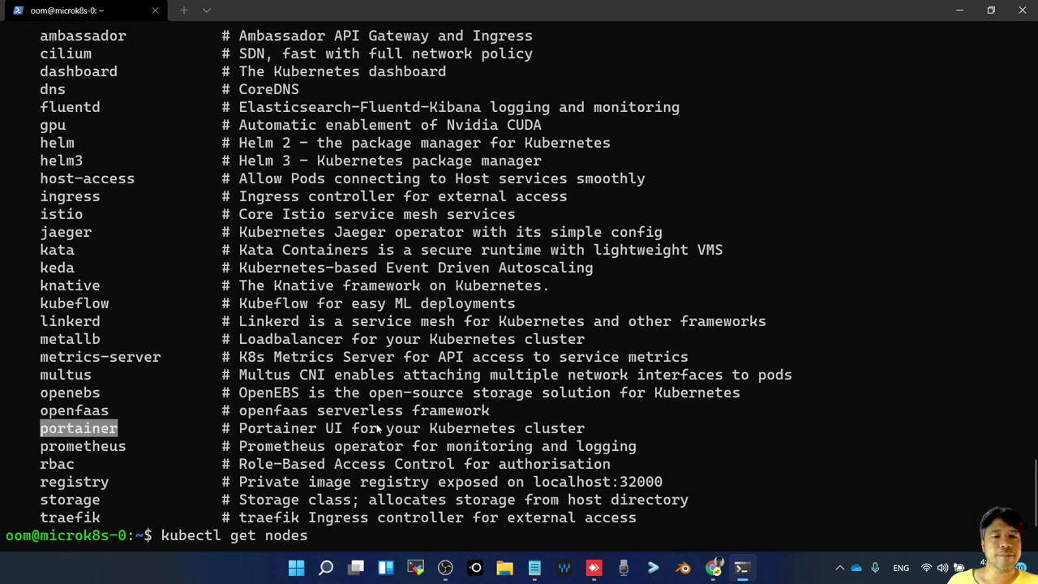
right_click(610, 375)
right_click(614, 374)
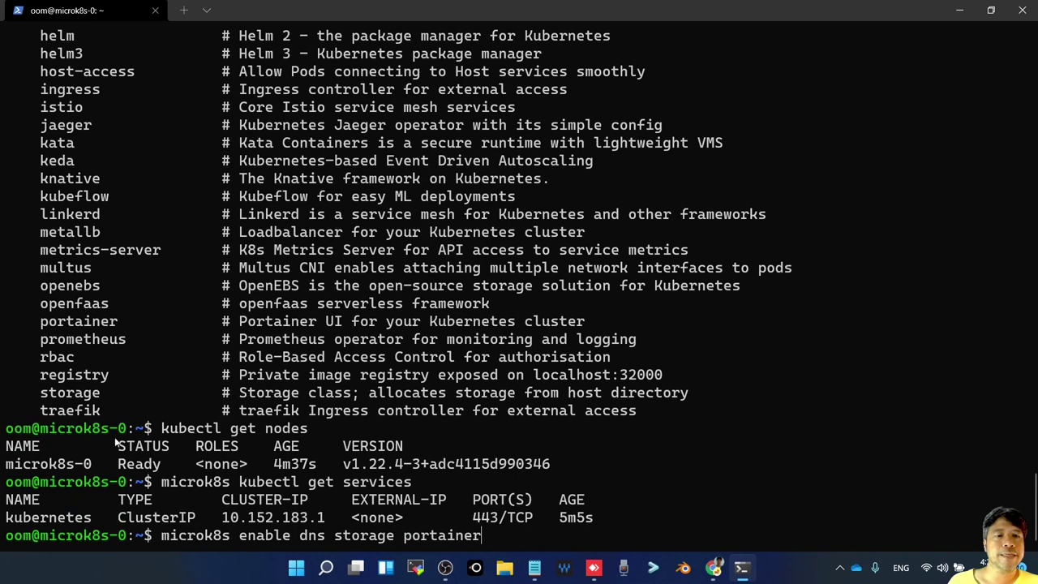
double_click(80, 412)
key(super+c)
right_click(736, 434)
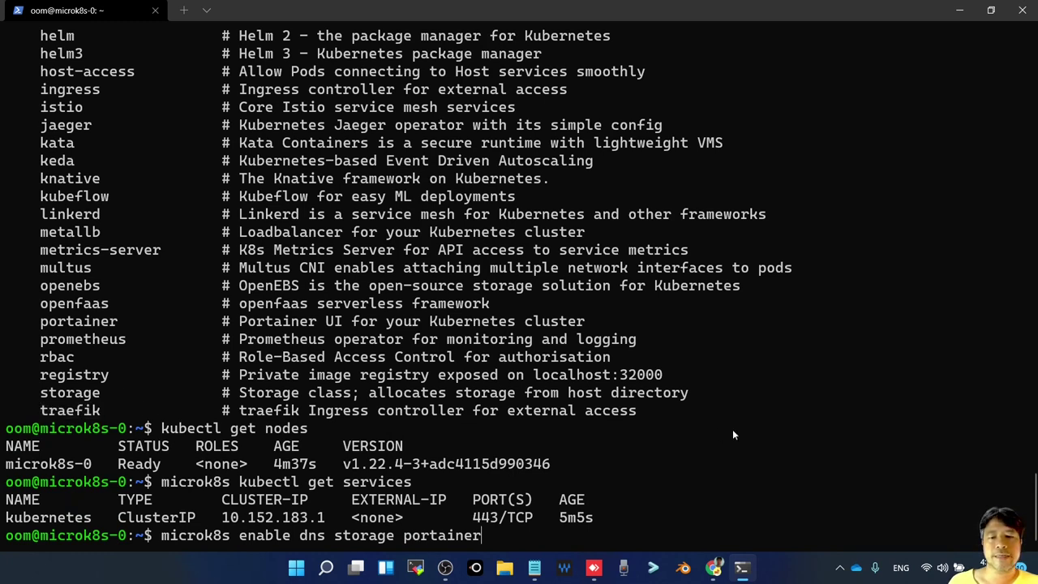
right_click(733, 435)
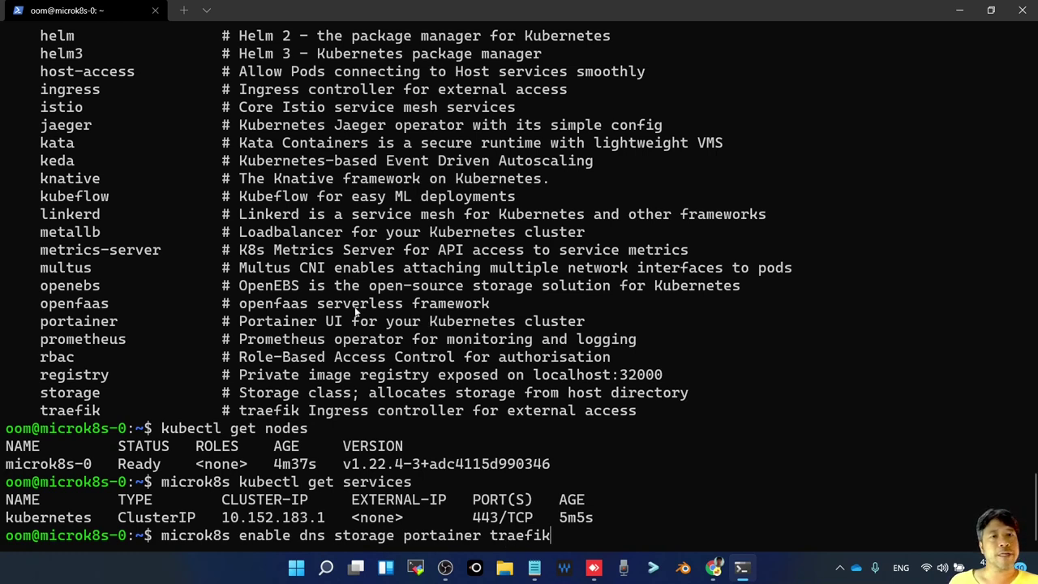
Append dashboard from the add-on list to the enable command
scroll(357, 312, up, 3)
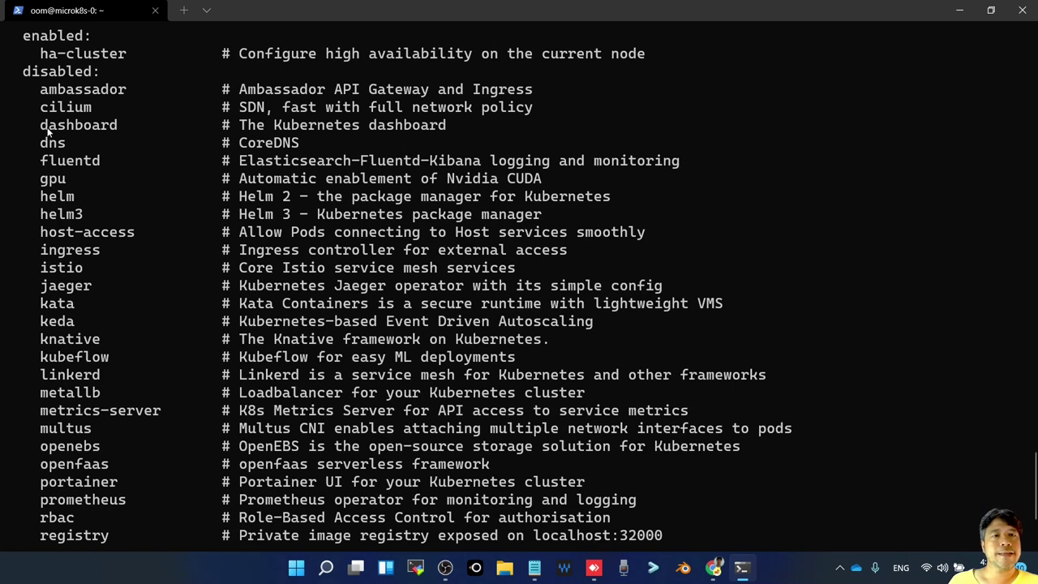
drag(41, 127, 114, 130)
key(ctrl+c)
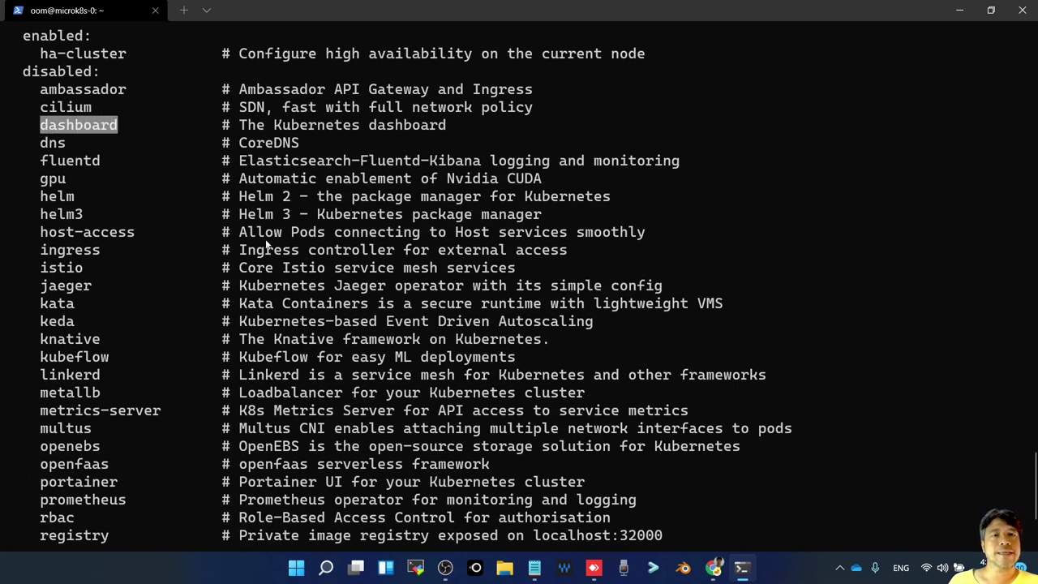
click(396, 191)
scroll(418, 219, down, 3)
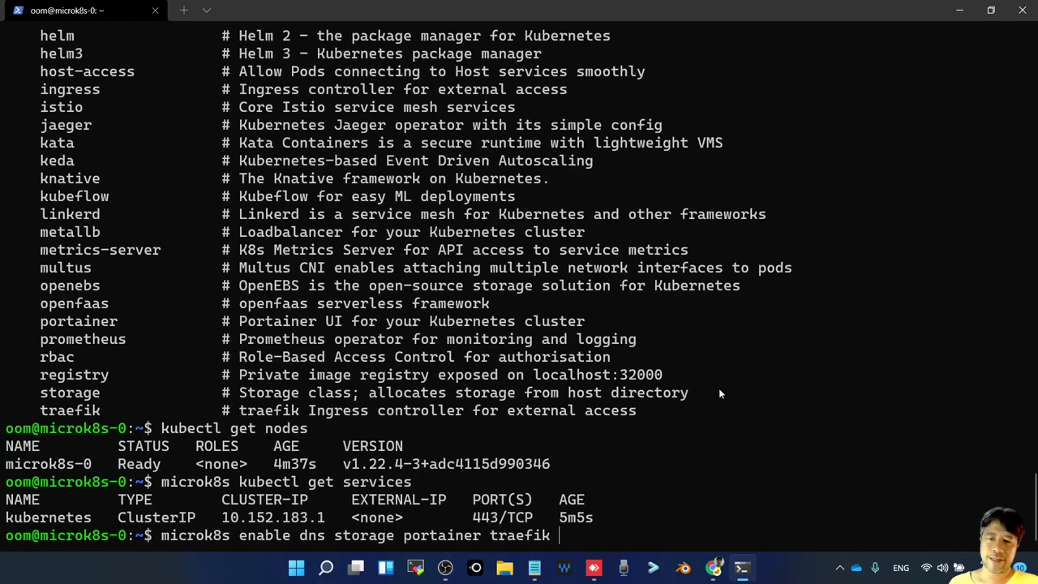
key(ctrl+v)
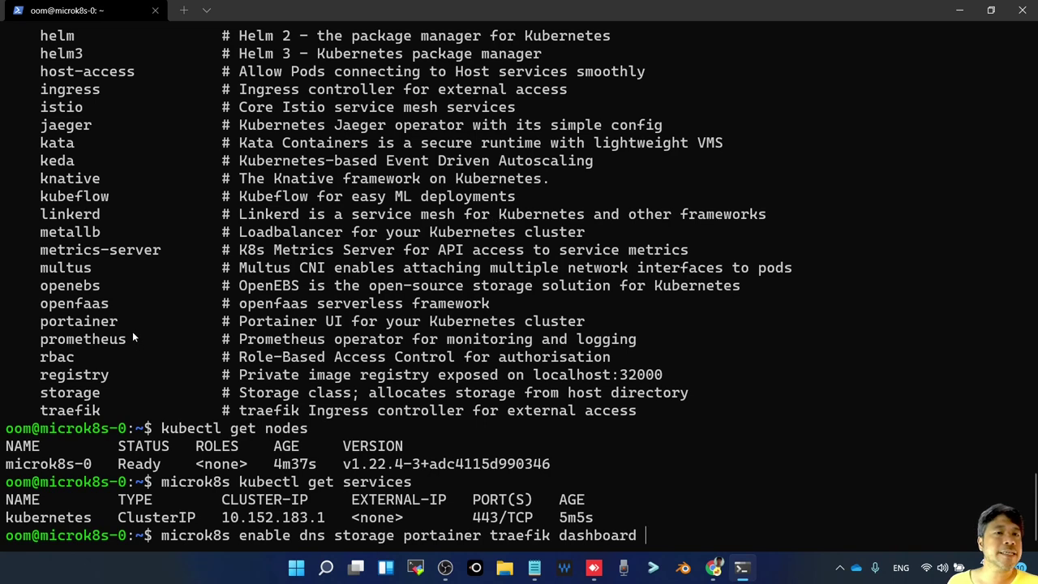
Add registry (localhost:32000) to the command and run the full add-on enable
scroll(133, 320, up, 1)
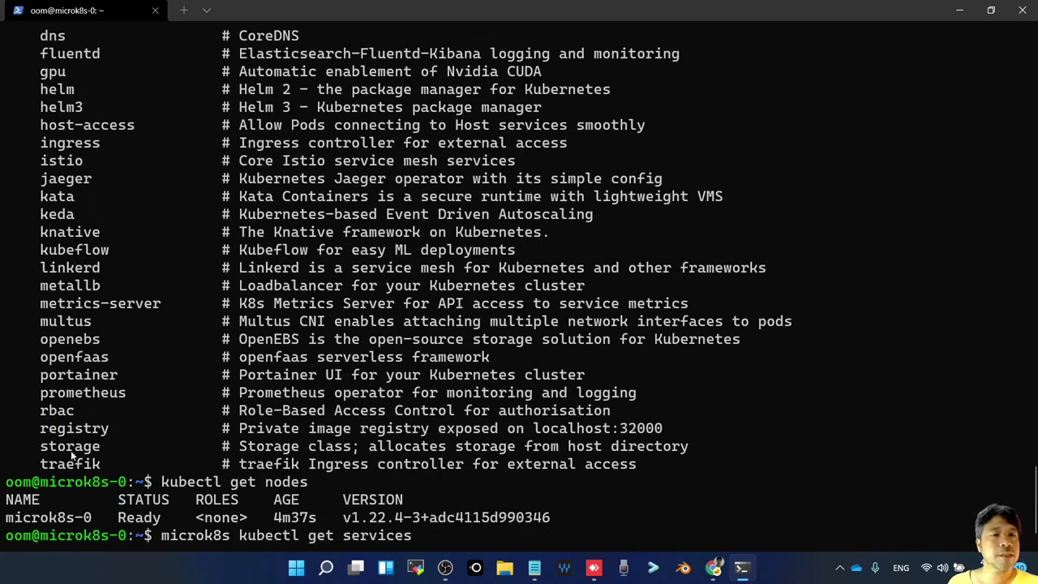
scroll(71, 454, down, 1)
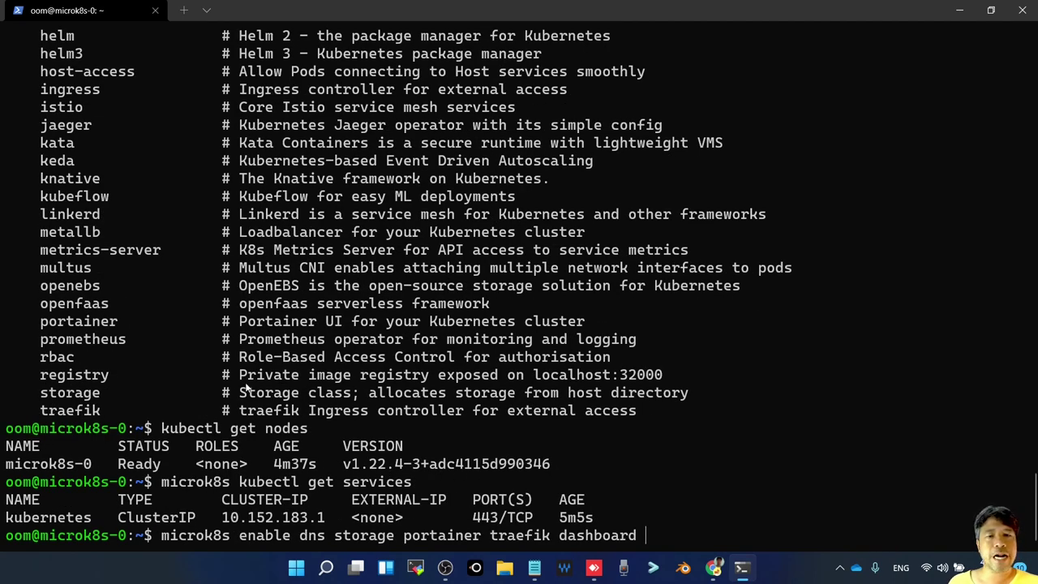
drag(239, 375, 641, 380)
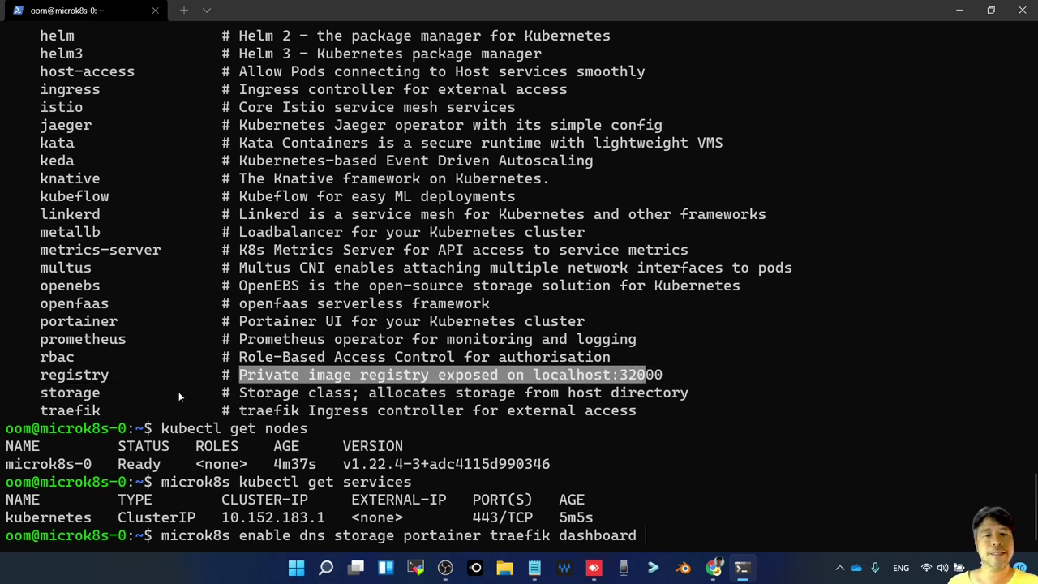
double_click(85, 376)
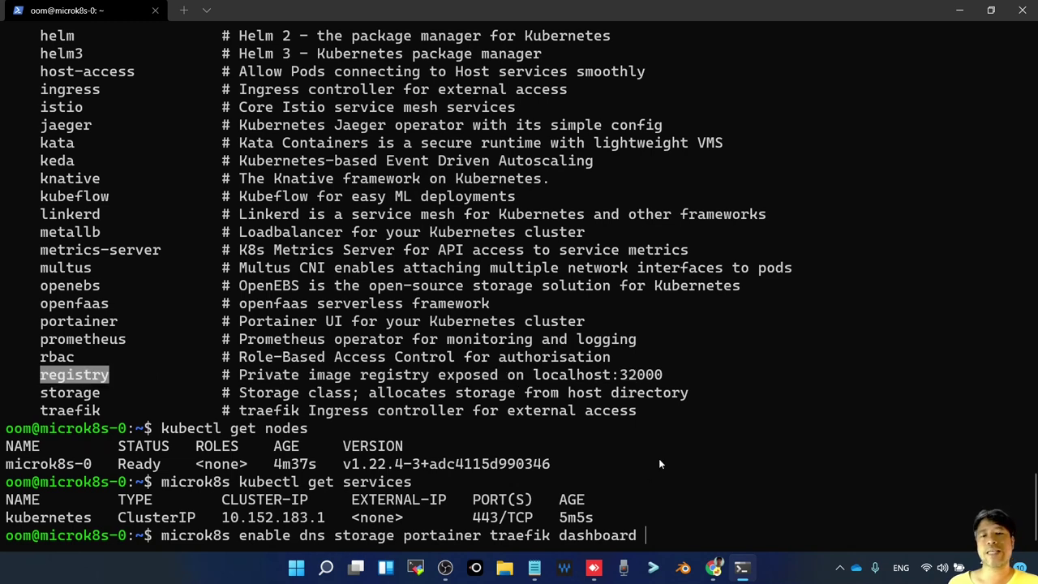
key(ctrl+c)
key(ctrl+v)
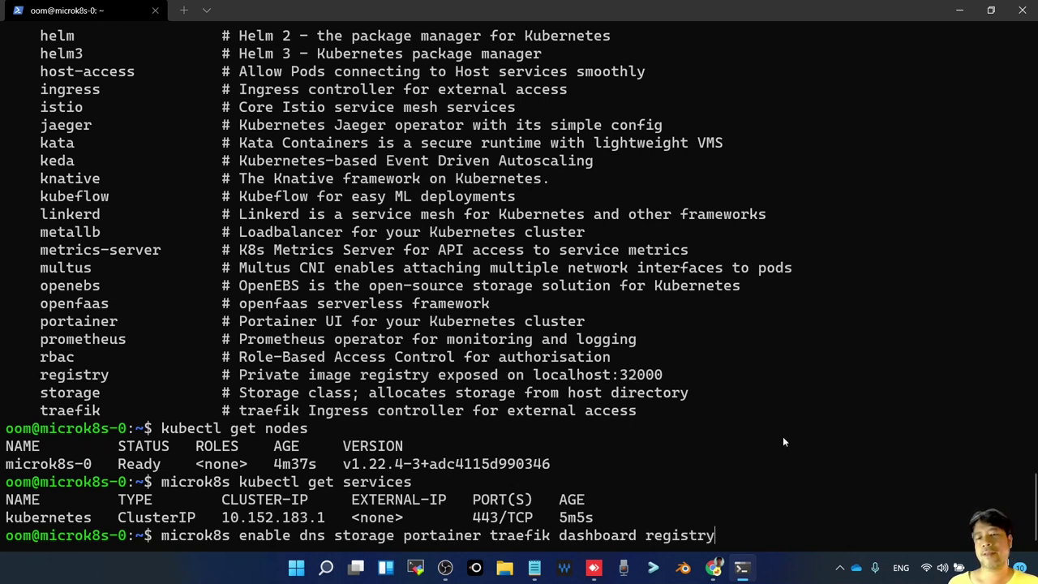
key(Return)
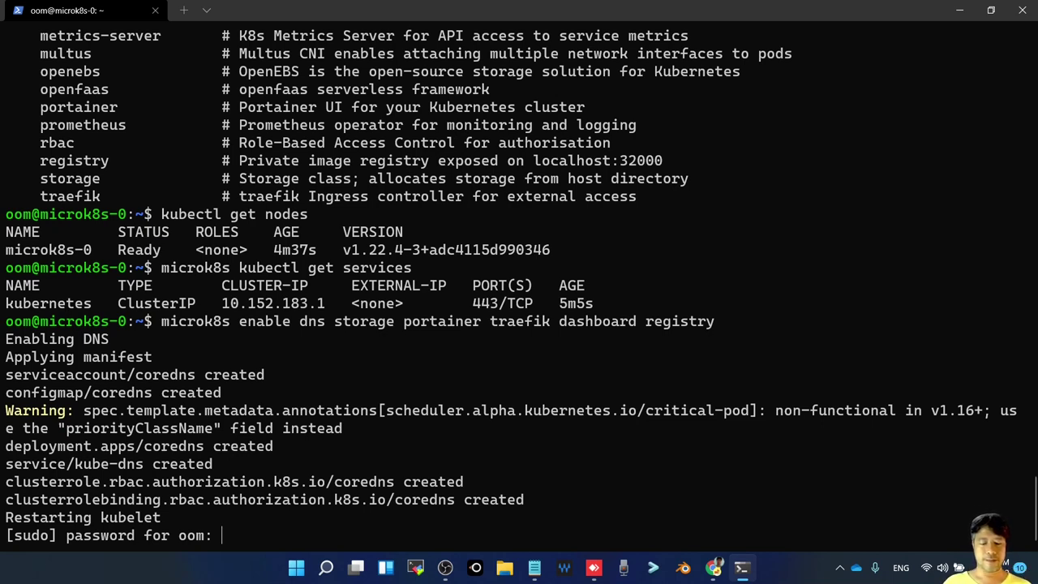
Submit the sudo password so the coredns, dashboard and registry components install, then return to Chrome
key(Return)
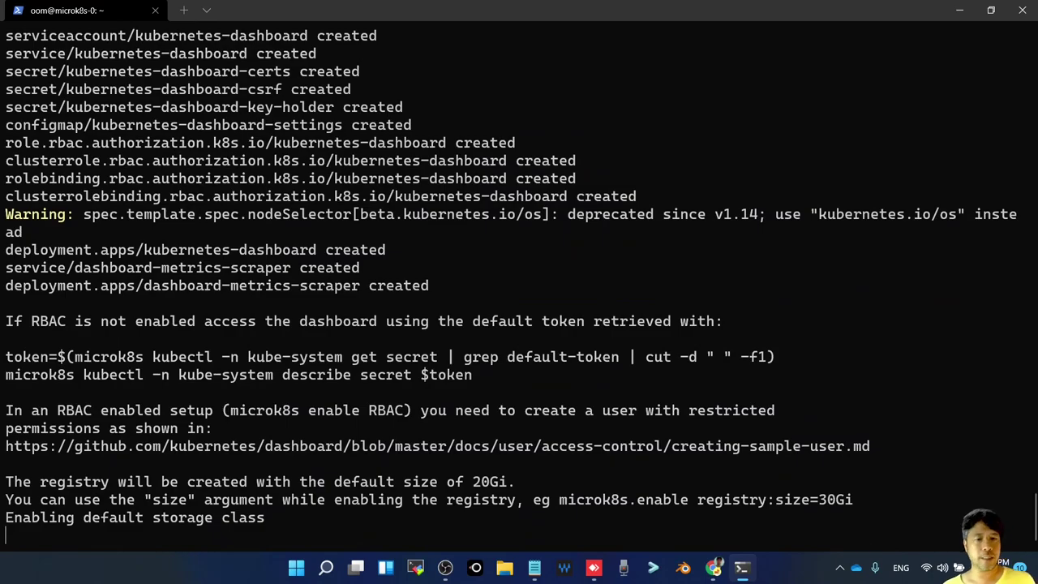
key(alt+Tab)
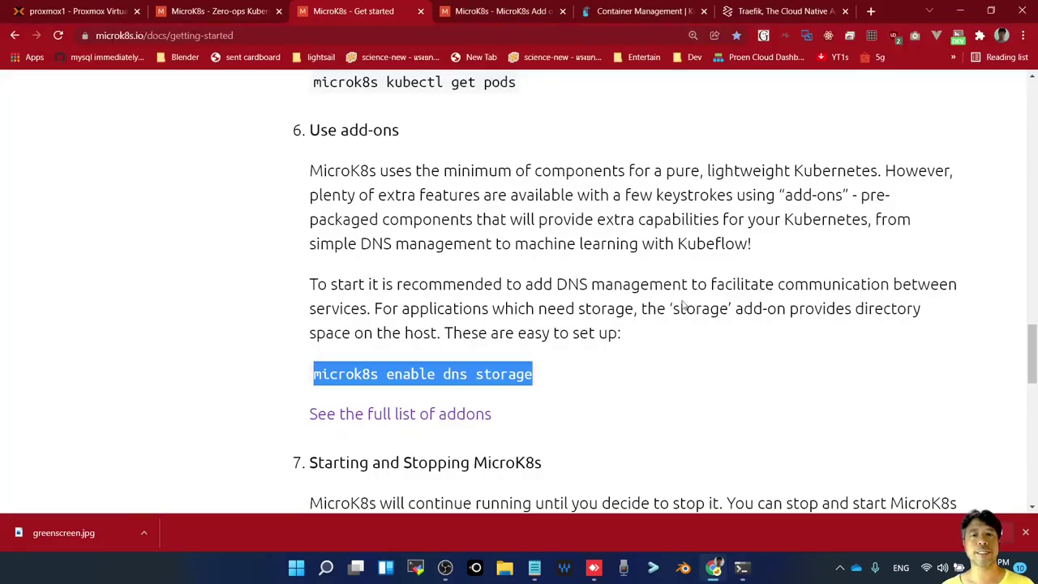
Scroll the getting-started page, selecting the microk8s stop command along the way
scroll(649, 369, down, 3)
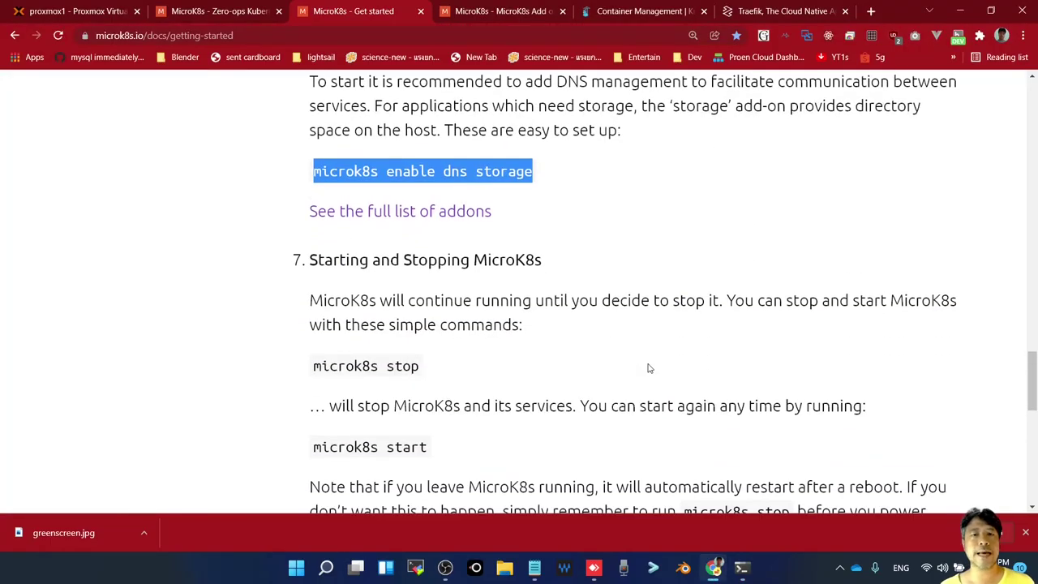
scroll(649, 368, down, 1)
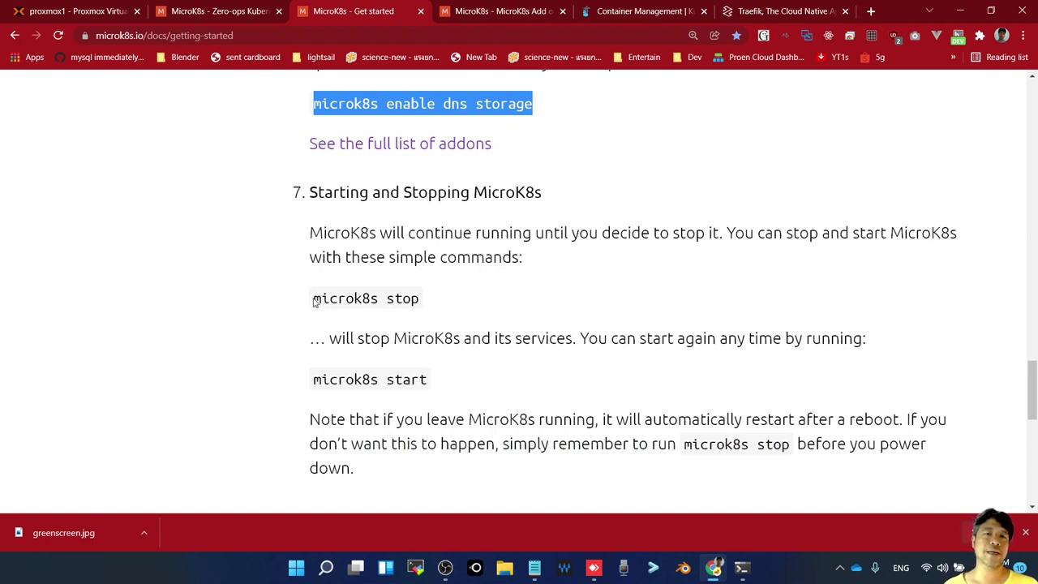
drag(314, 301, 456, 289)
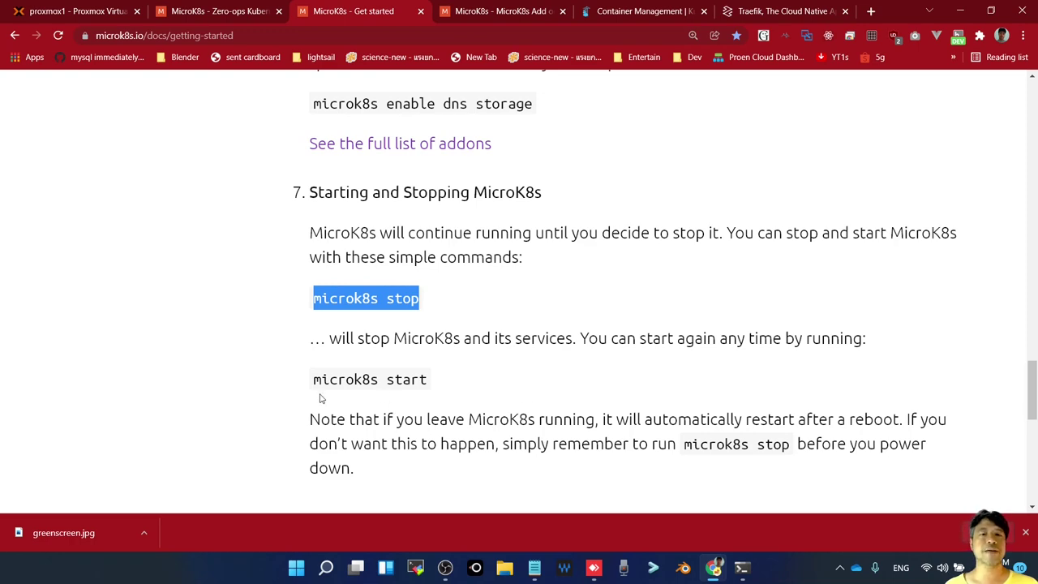
drag(315, 384, 438, 398)
scroll(503, 387, down, 1)
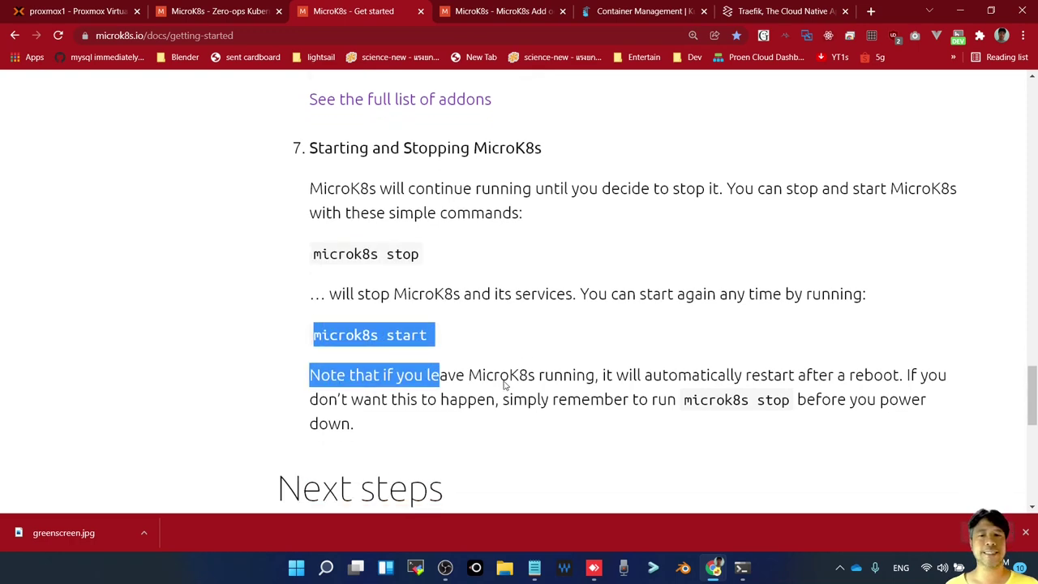
scroll(503, 372, down, 3)
click(602, 258)
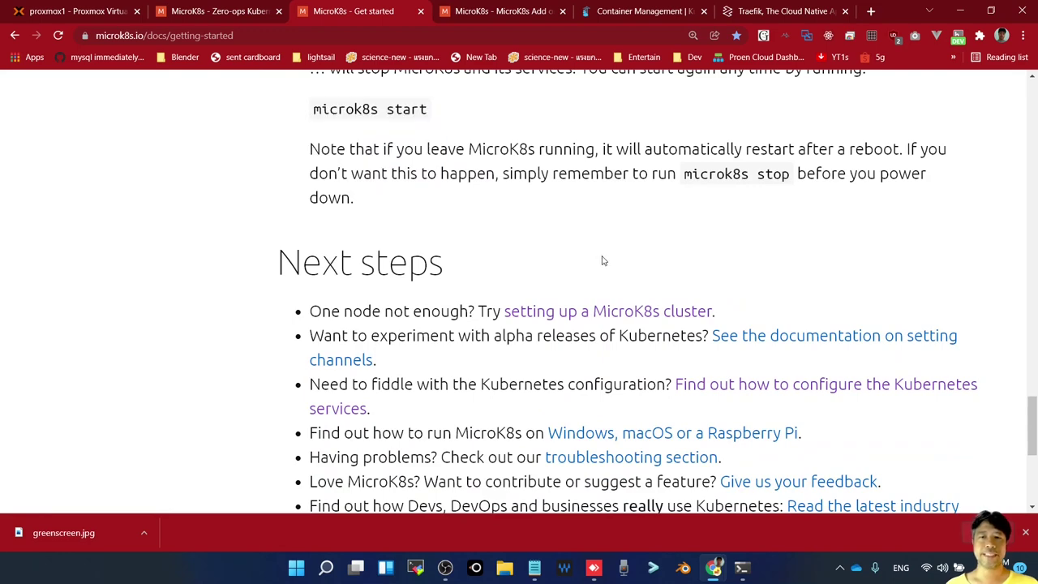
scroll(582, 255, down, 2)
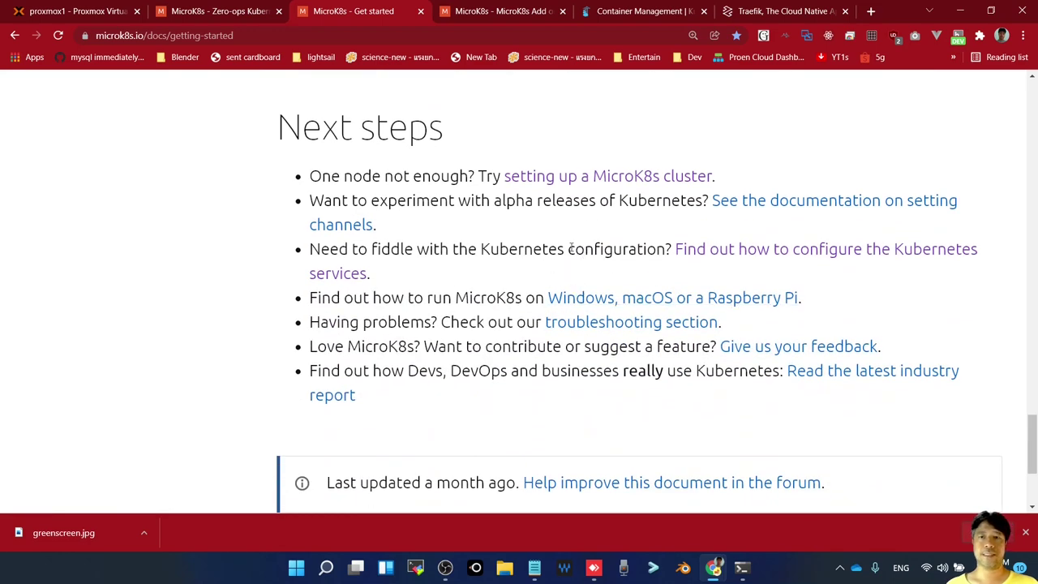
Open the 'setting up a MicroK8s cluster' guide in a new tab and return to Proxmox
right_click(574, 177)
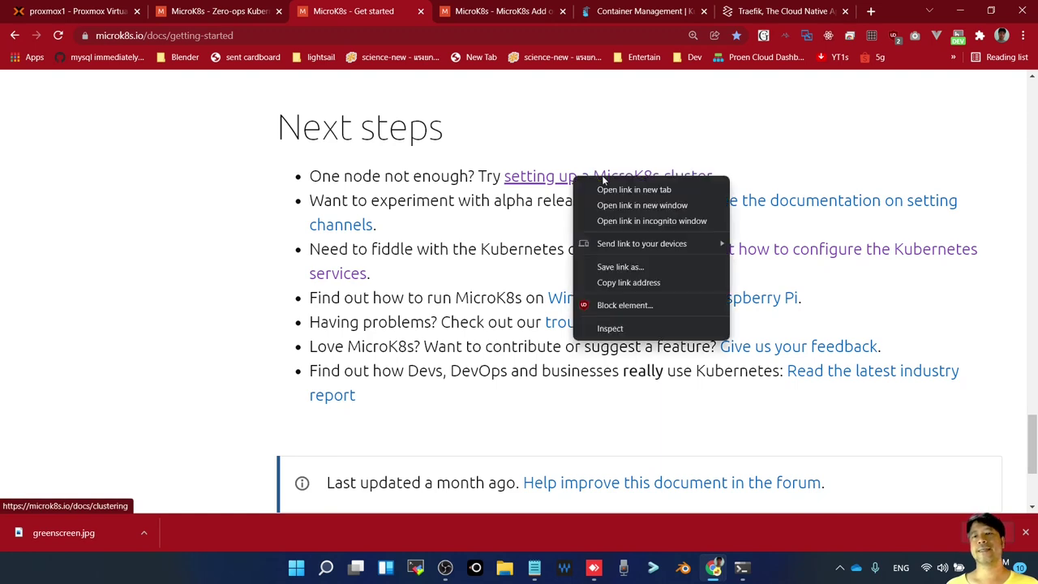
click(626, 190)
click(430, 13)
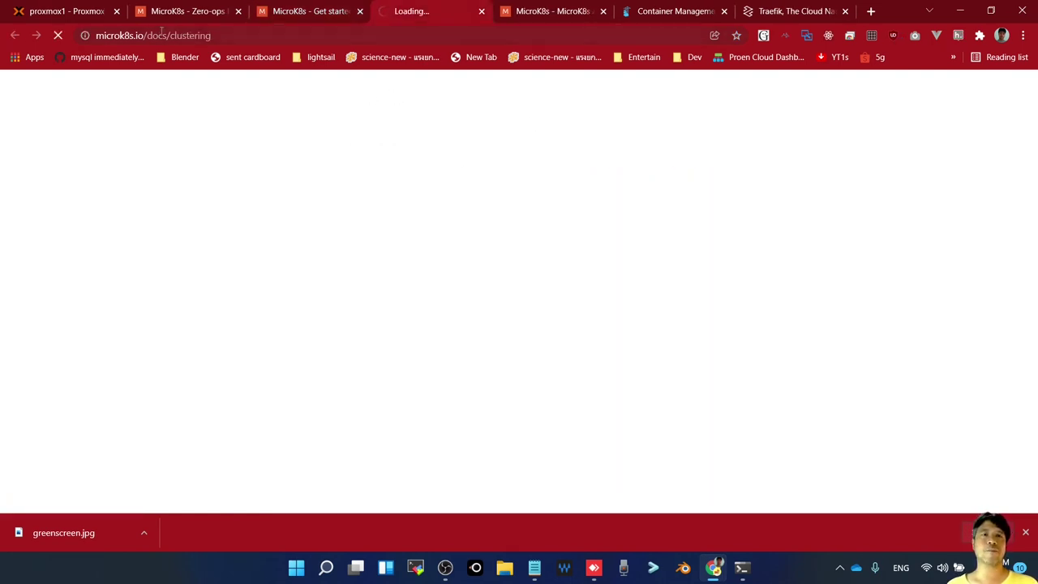
click(76, 14)
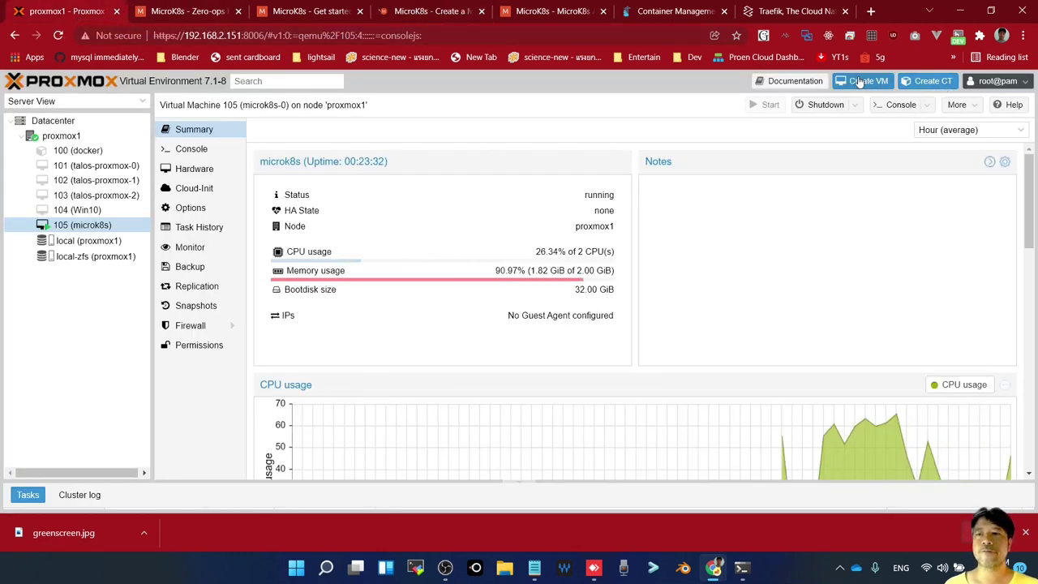
Start a new VM named microk8s-1 using the ubuntu-20.04.3-live-server ISO
click(864, 81)
click(374, 224)
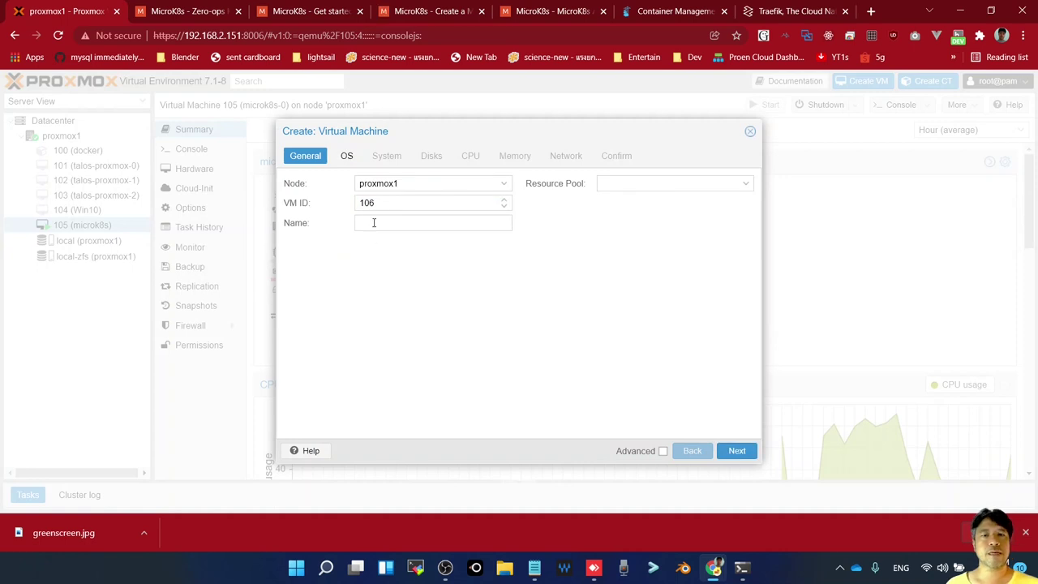
text(microk8s-1)
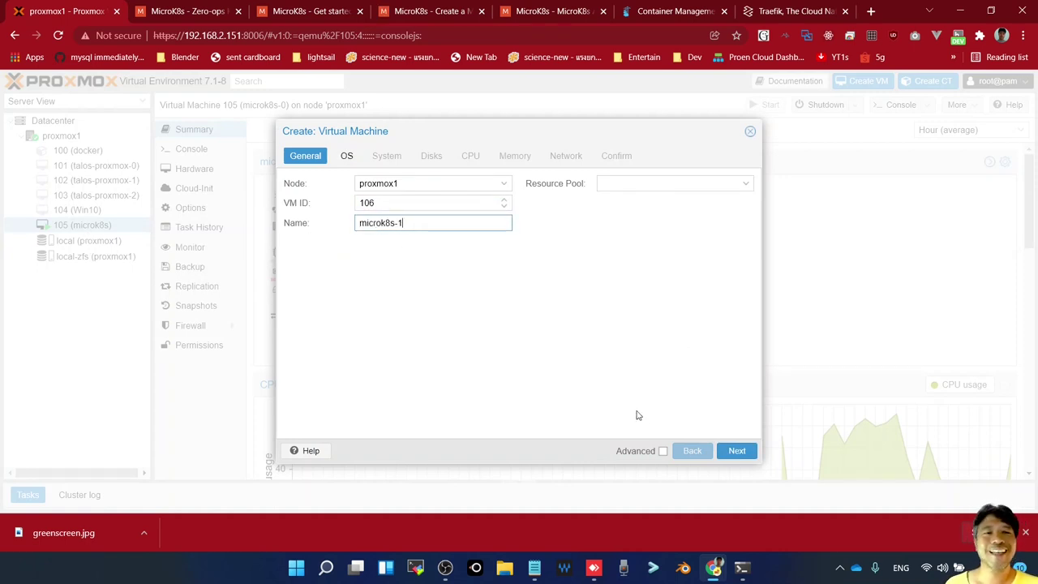
click(719, 185)
click(736, 451)
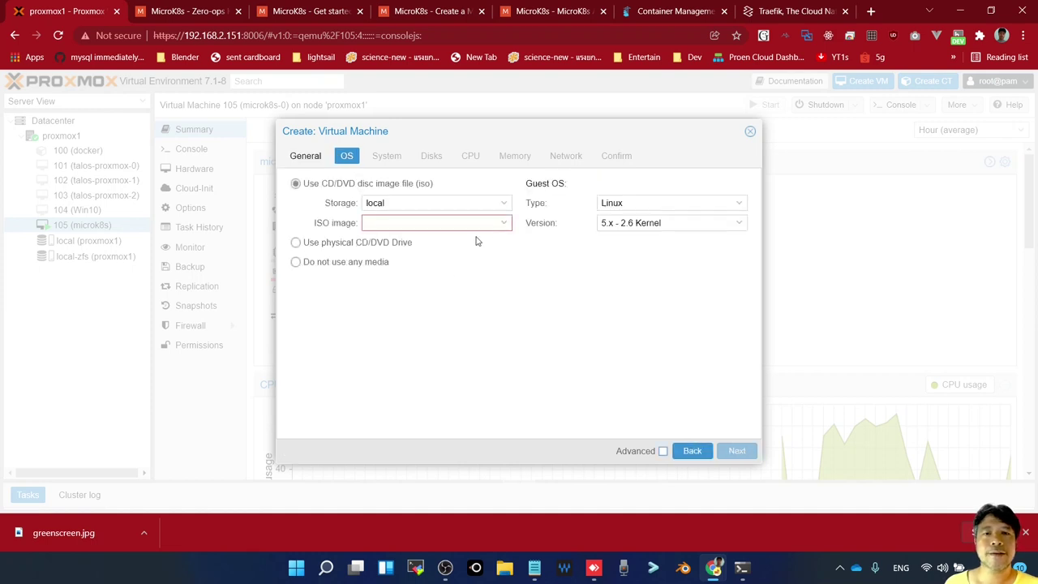
click(470, 224)
click(424, 276)
Give it 2 CPU cores, keep 2048 MiB memory and 32 GiB disk, and finish creating VM 106
click(738, 453)
click(737, 451)
click(736, 450)
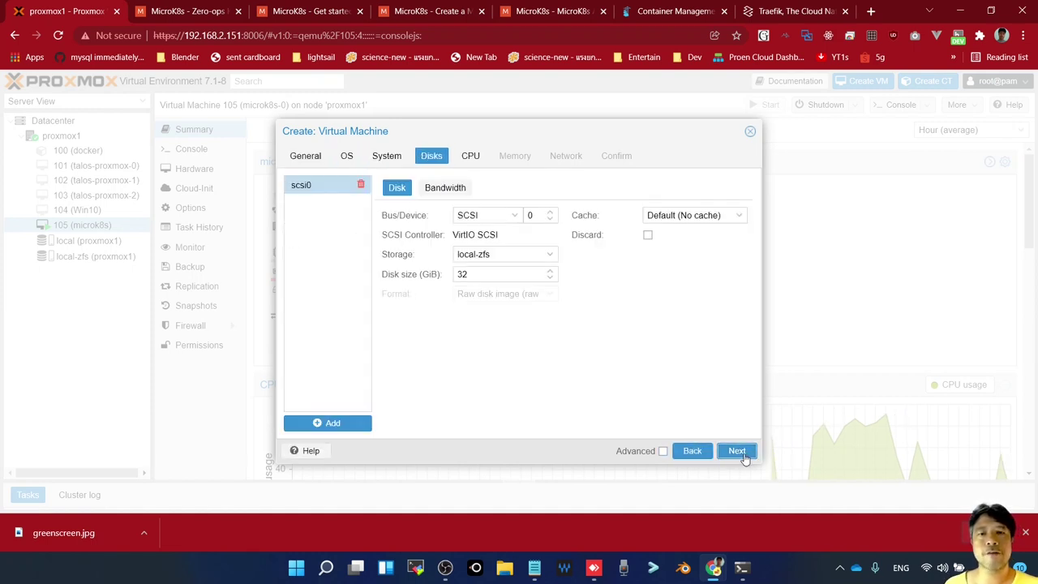
click(736, 451)
click(508, 200)
click(737, 451)
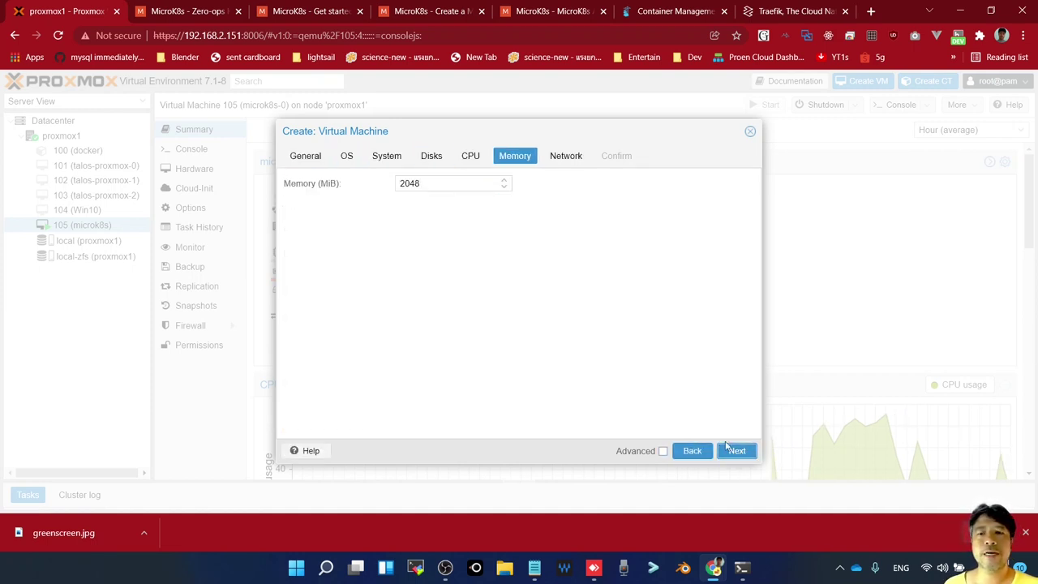
click(735, 451)
click(737, 451)
click(743, 452)
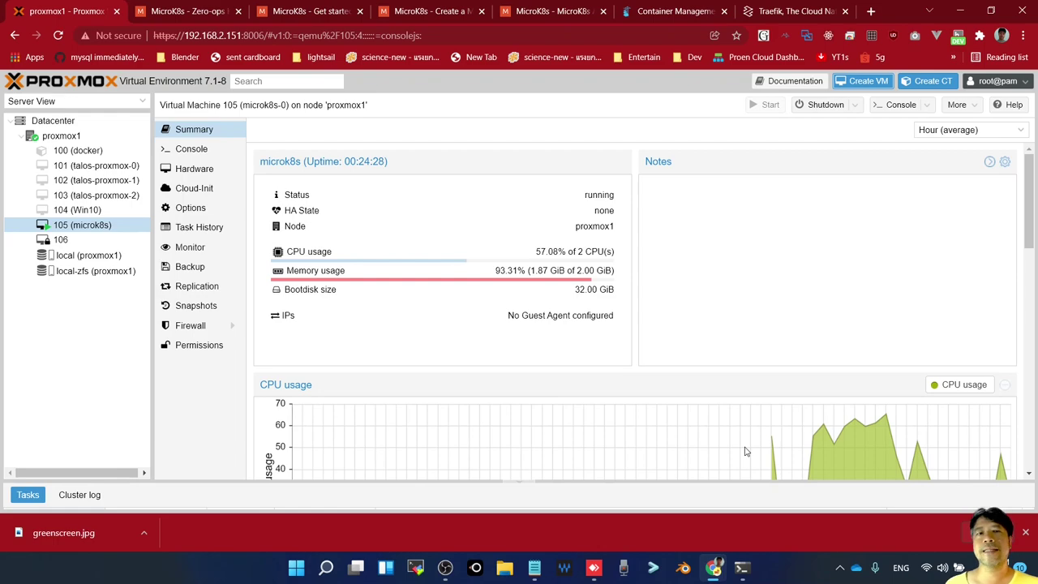
click(742, 568)
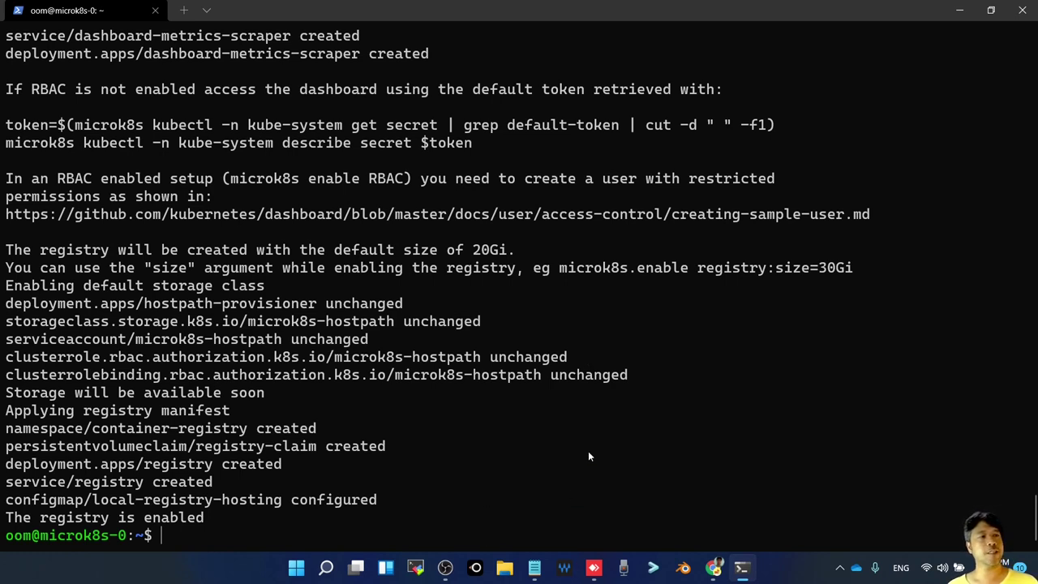
Run 'kubectl get pods', which reports no resources in the default namespace
text(kubectl g)
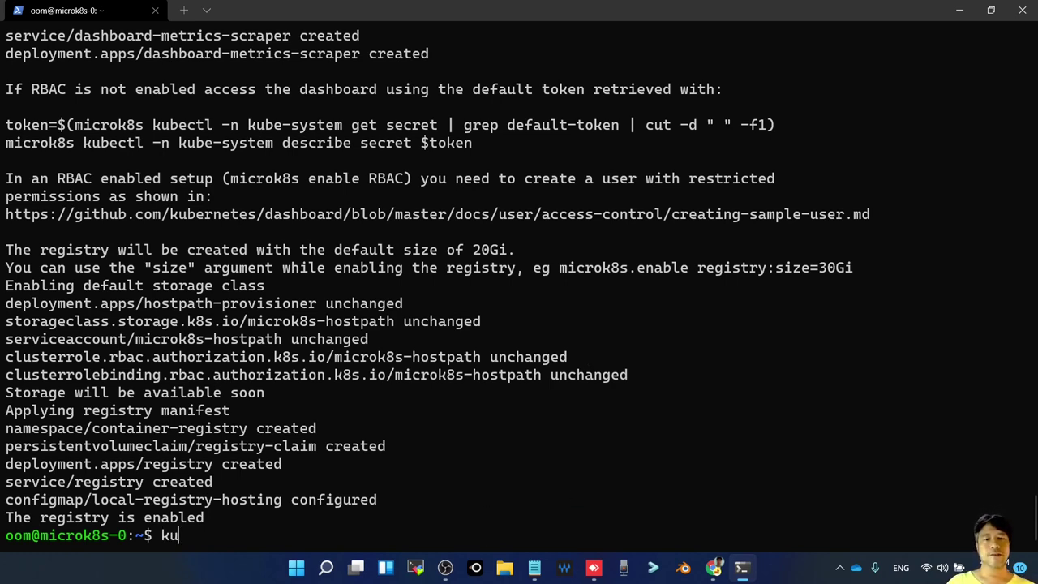
text(et)
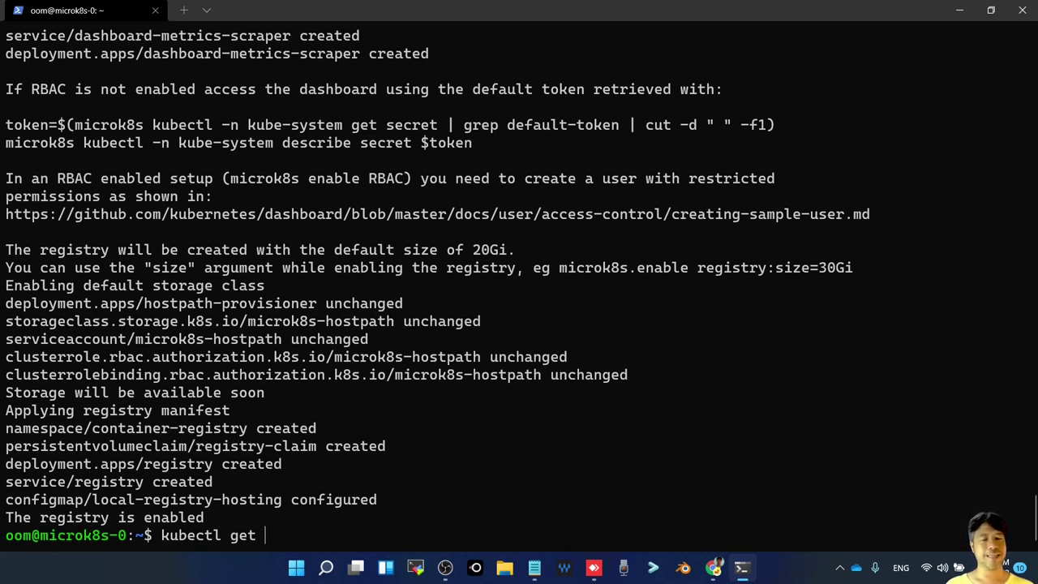
text(pod)
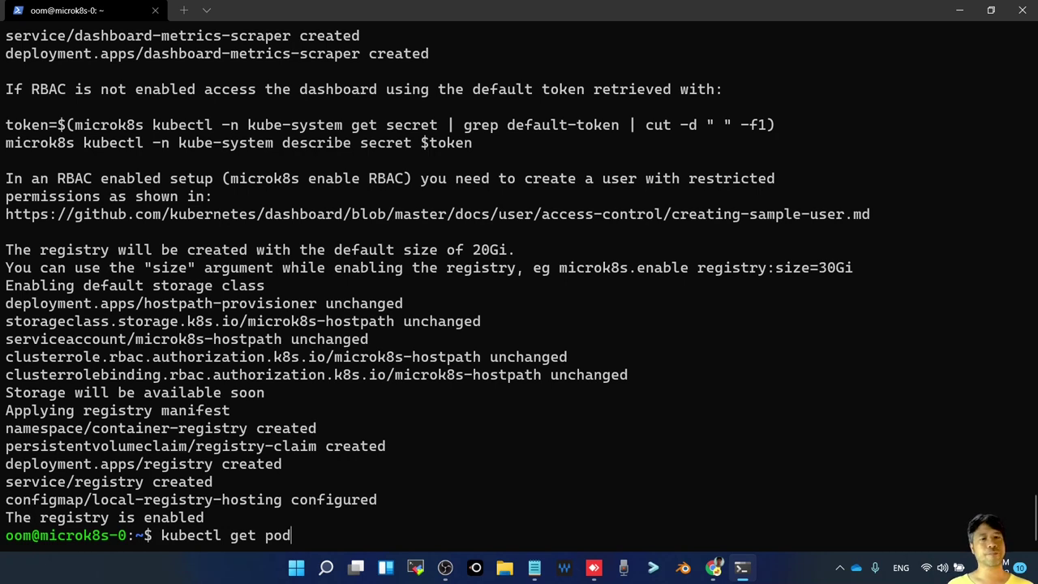
text(s)
key(Return)
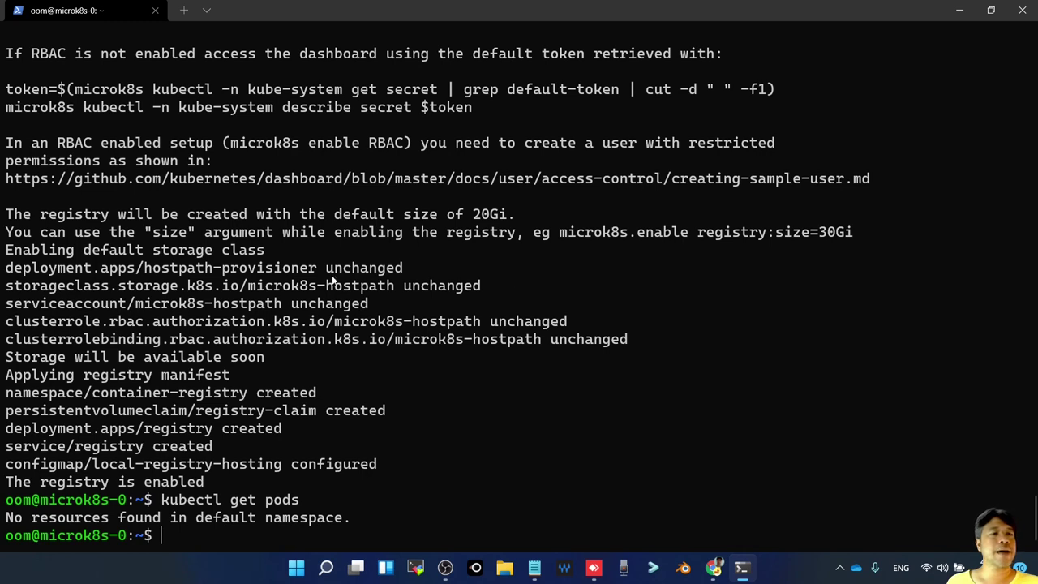
Rerun the pod listing with the '--all-namespaces' flag
key(Up)
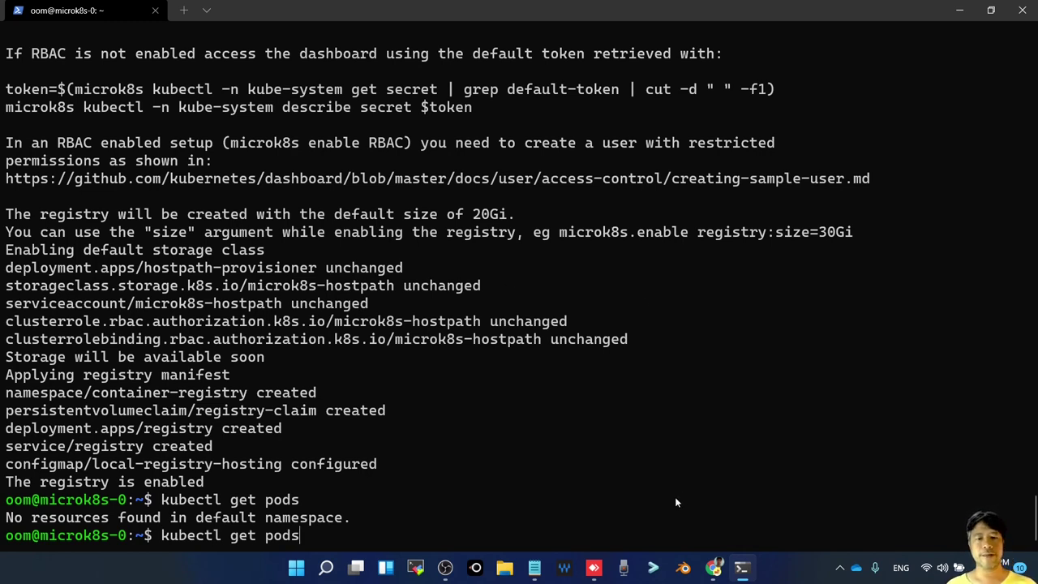
text(--)
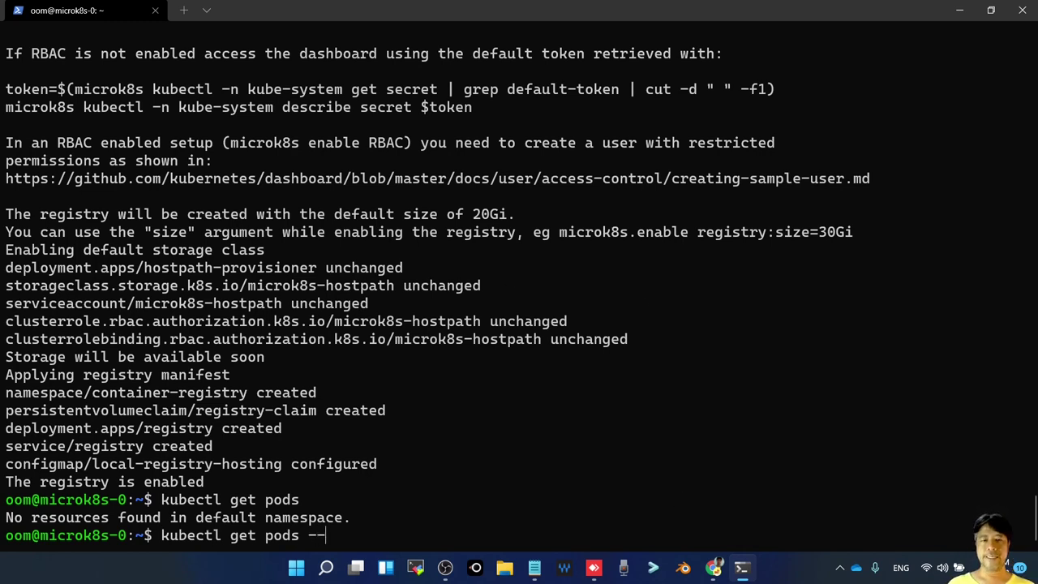
text(all-)
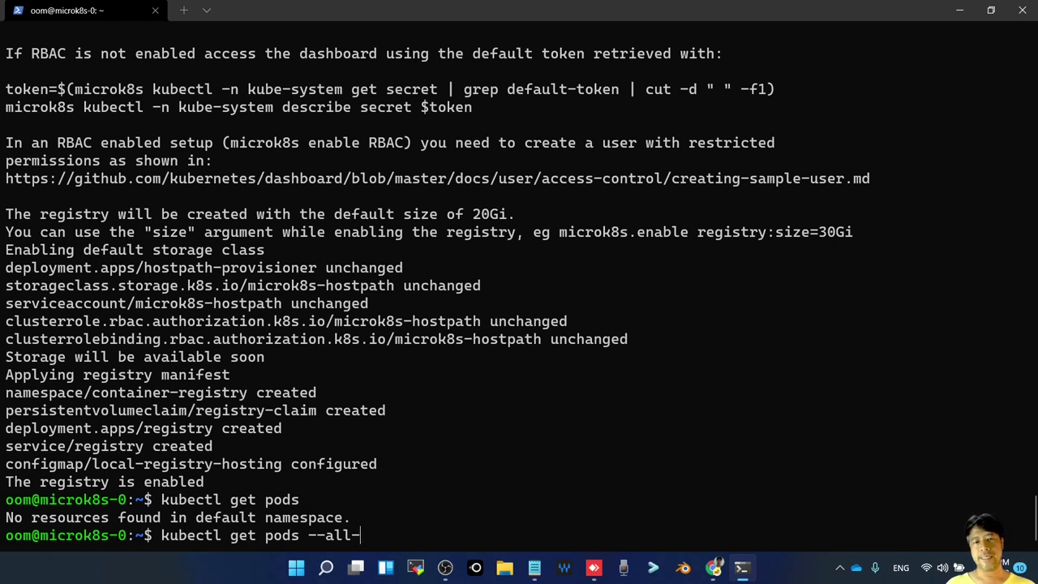
text(namespace4s)
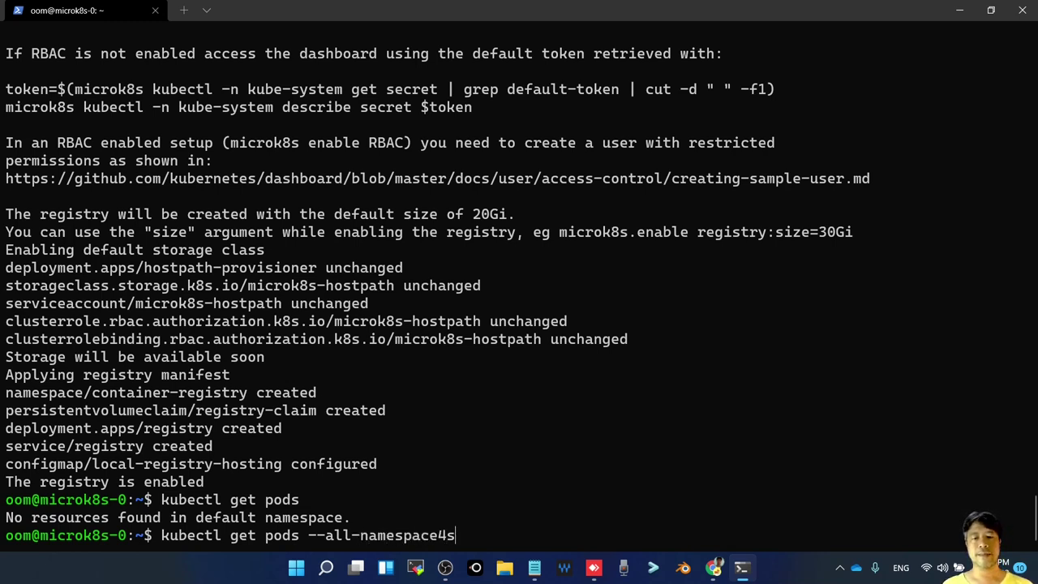
key(BackSpace)
key(BackSpace)
text(s)
key(Return)
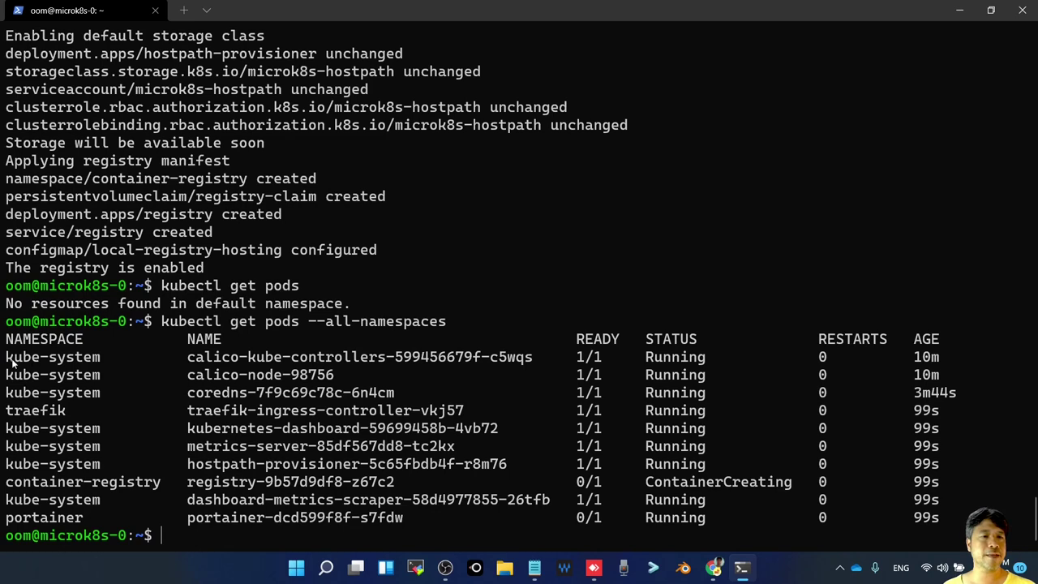
Point out the kube-system, traefik and portainer namespaces in the output, then return to Proxmox
drag(10, 362, 106, 393)
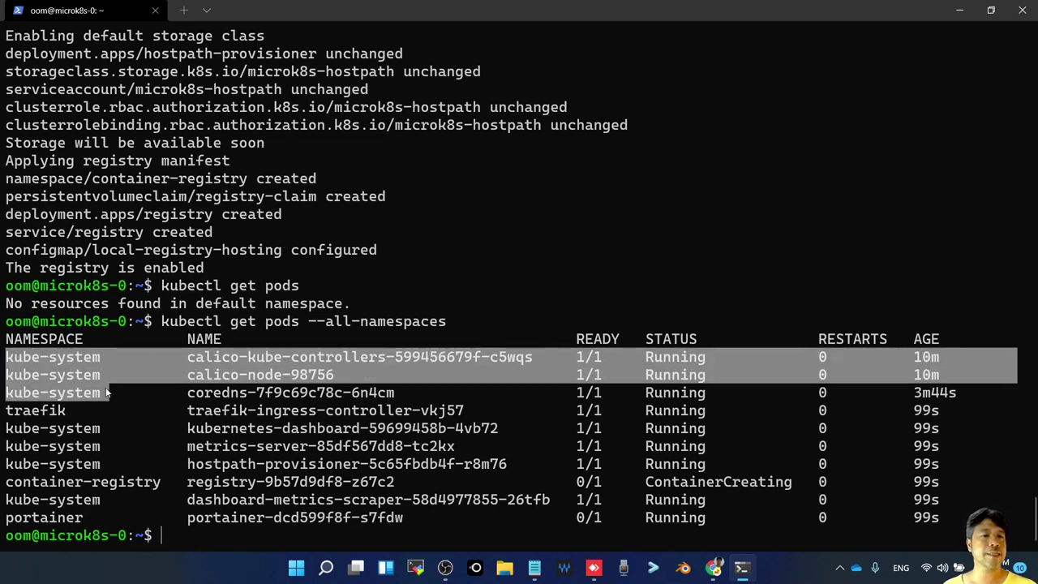
double_click(38, 414)
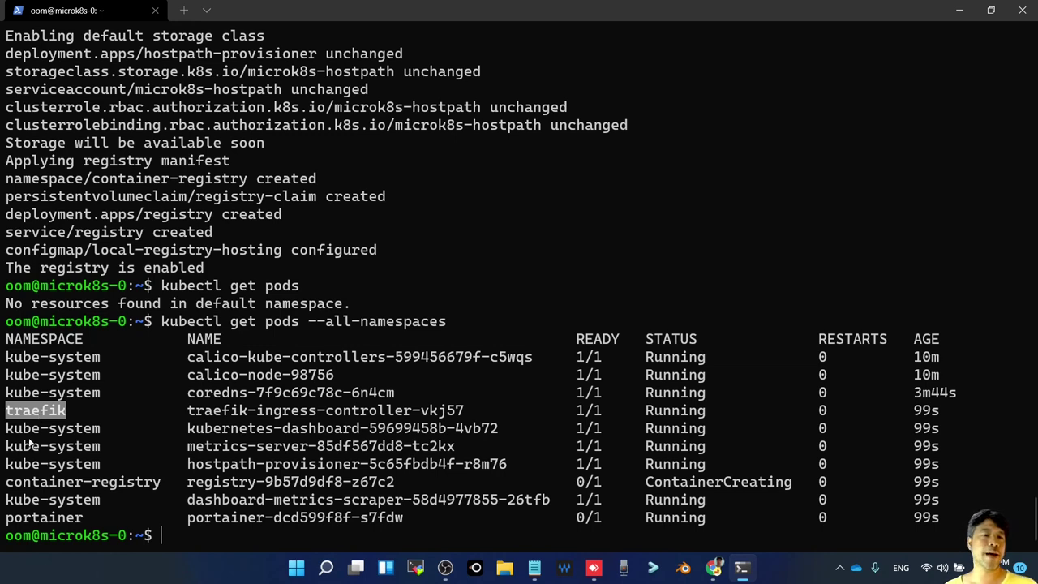
key(ctrl+c)
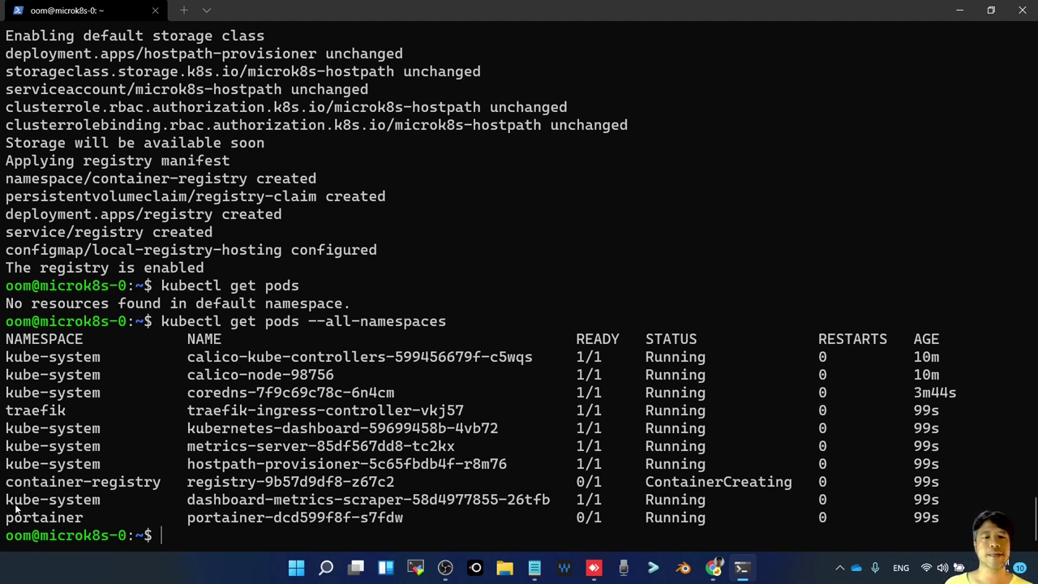
drag(9, 505, 81, 508)
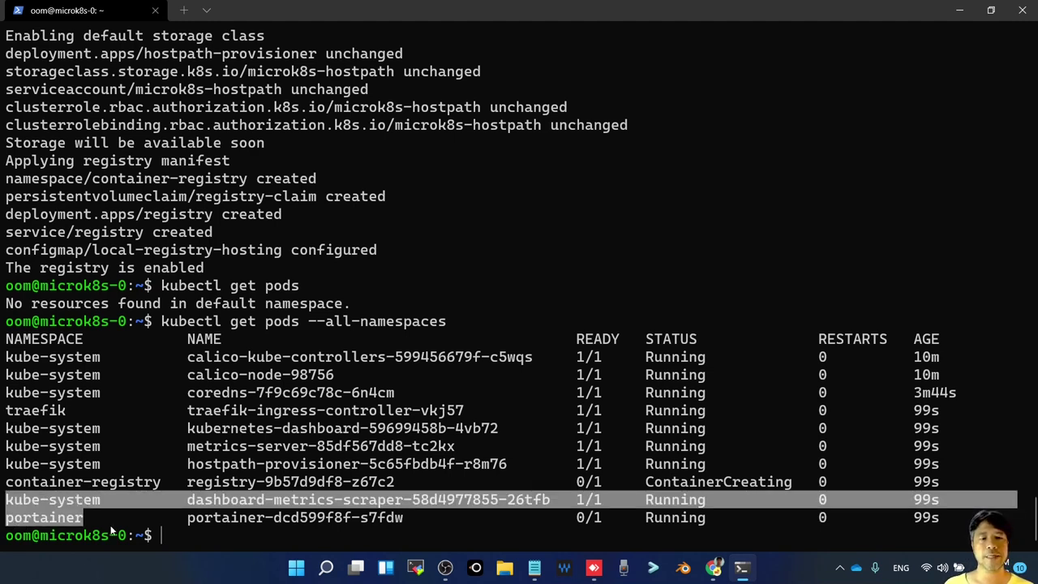
click(80, 508)
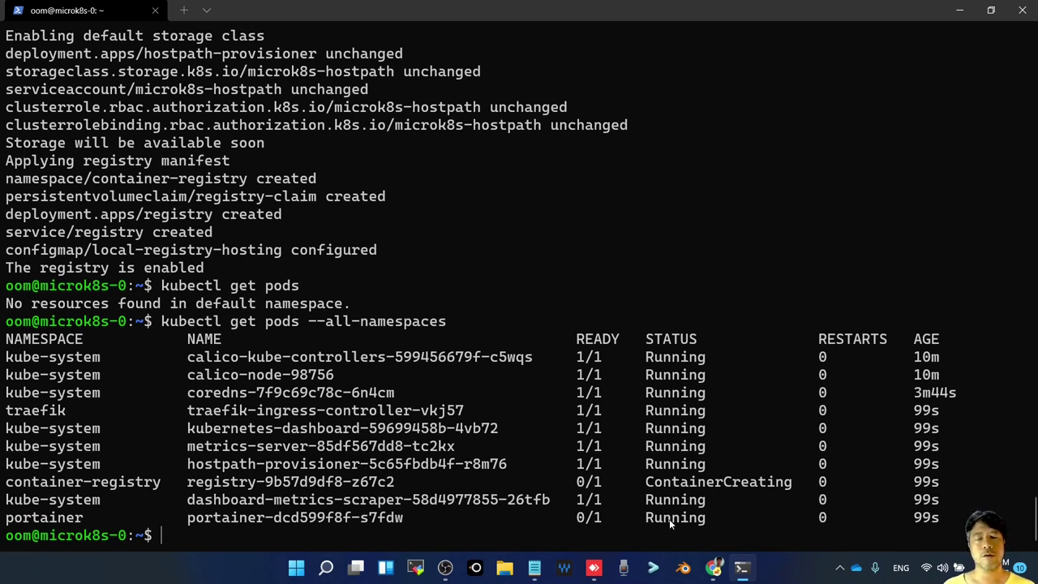
key(alt+Tab)
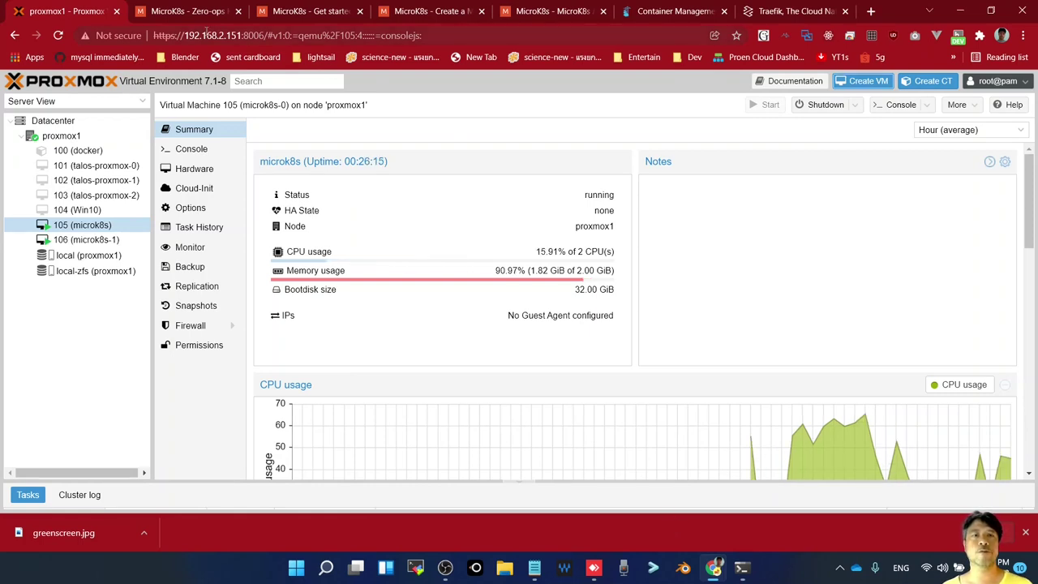
Open VM 106's console in its own window and continue the Ubuntu installer without updating
click(93, 240)
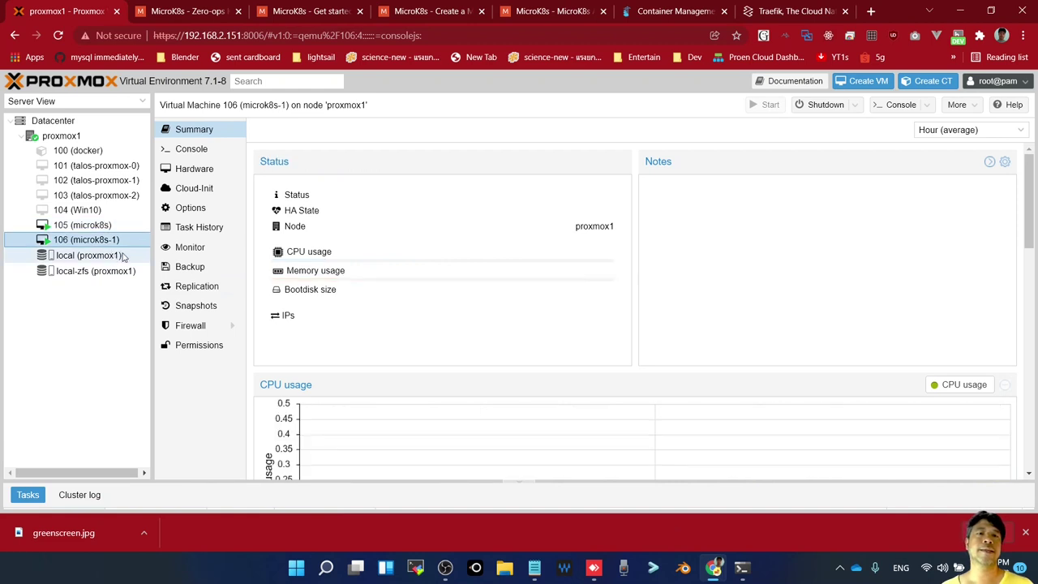
click(190, 148)
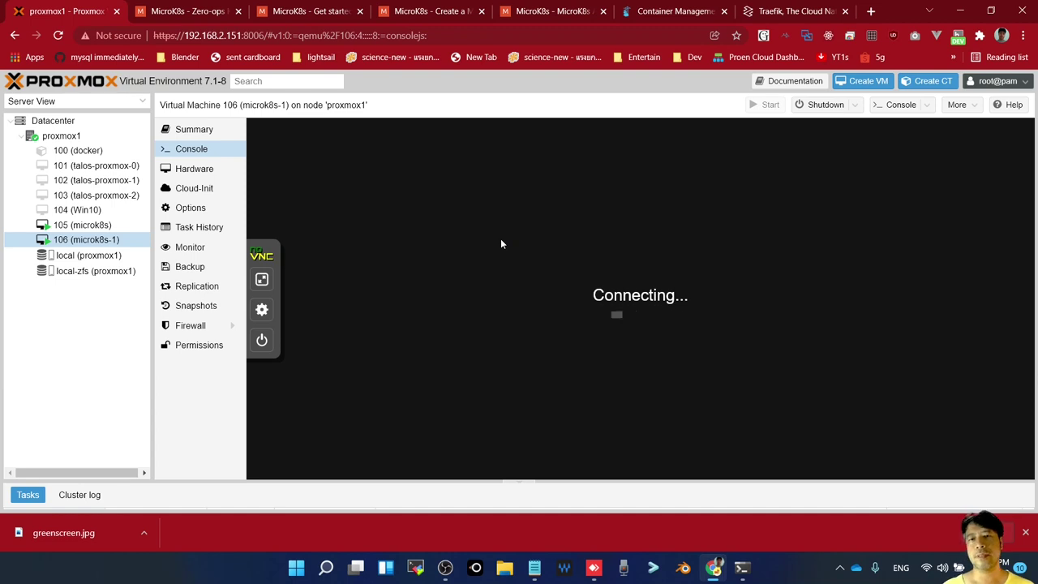
key(Return)
click(899, 105)
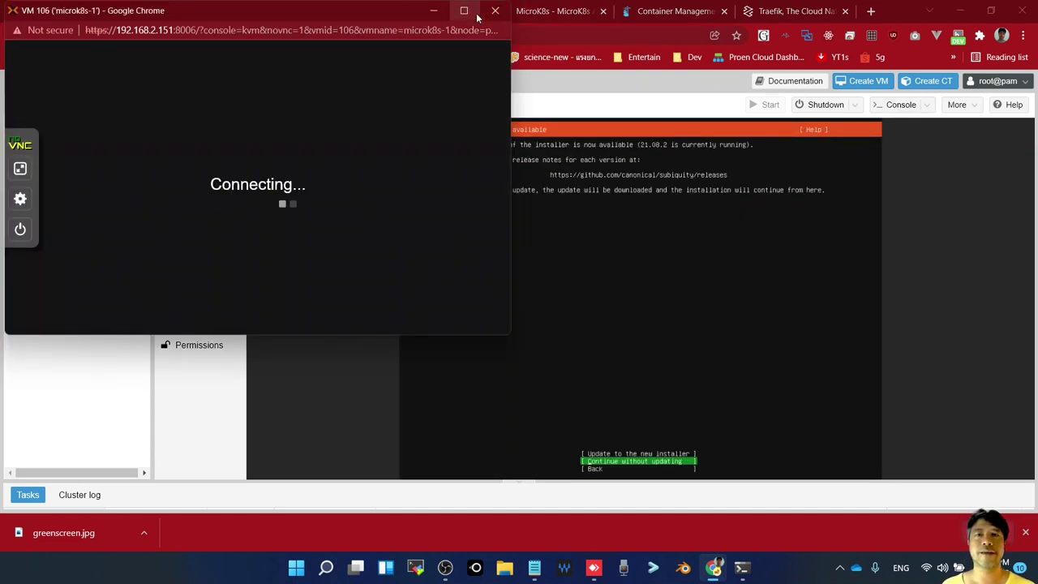
key(Return)
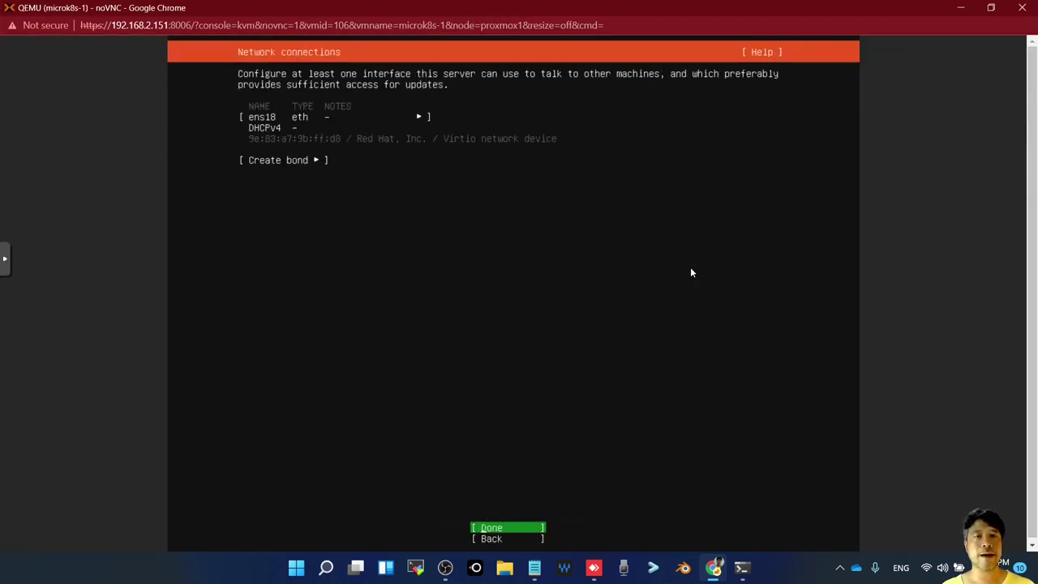
Edit the ens18 interface's IPv4 settings and switch the method to Manual
key(Up)
key(Up)
key(Return)
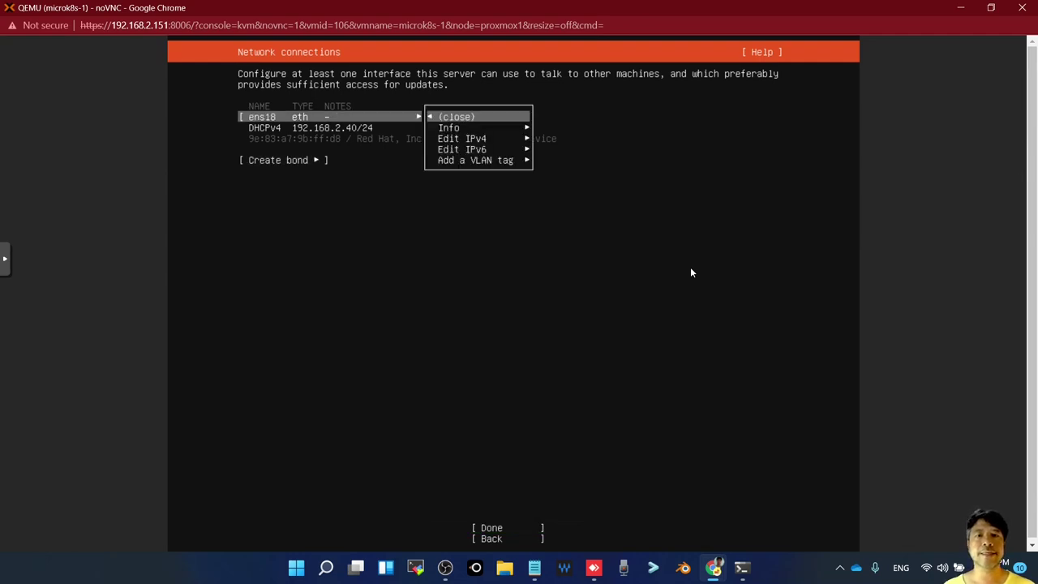
key(Down)
key(Down)
key(Return)
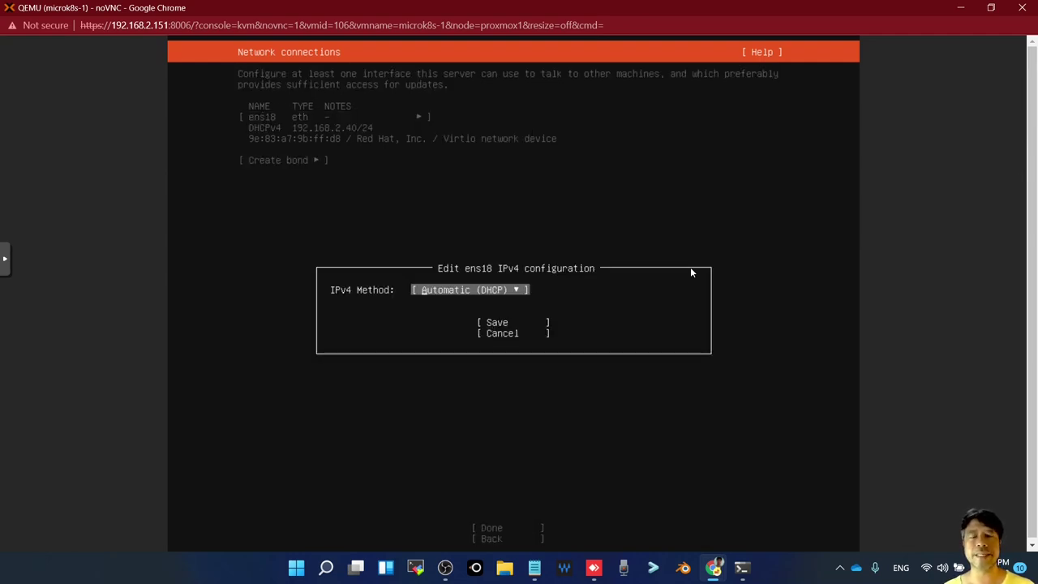
key(Up)
key(Return)
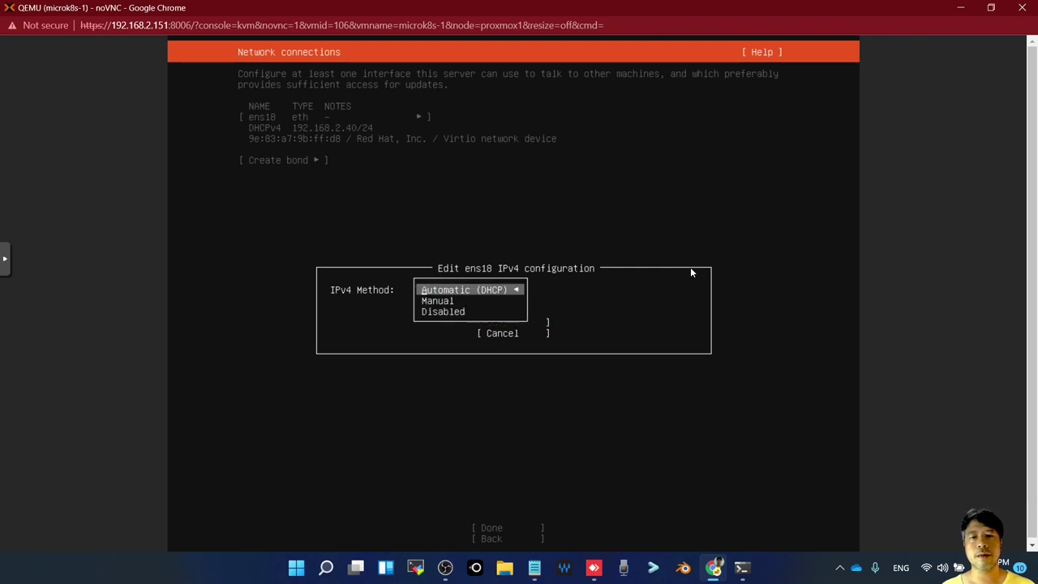
key(Down)
key(Return)
Enter subnet 192.168.2.0/24 and address 192.168.2.106
key(Tab)
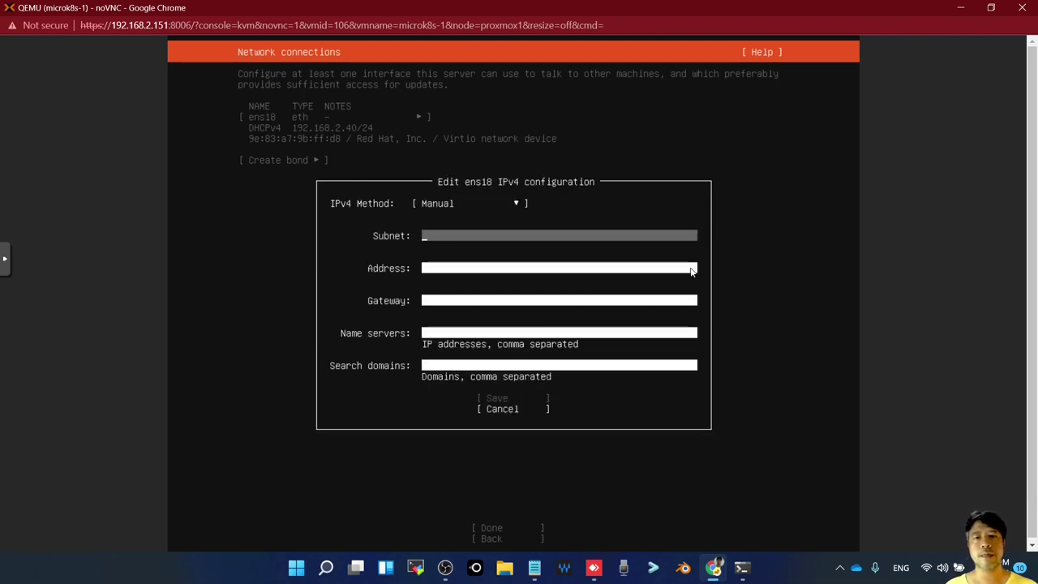
text(192.168.2.)
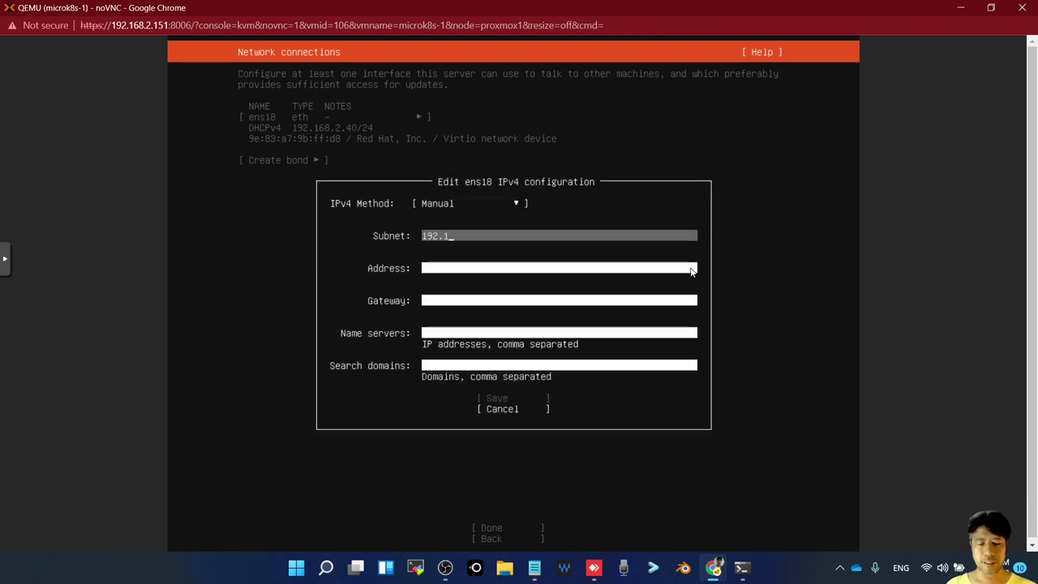
key(BackSpace)
key(BackSpace)
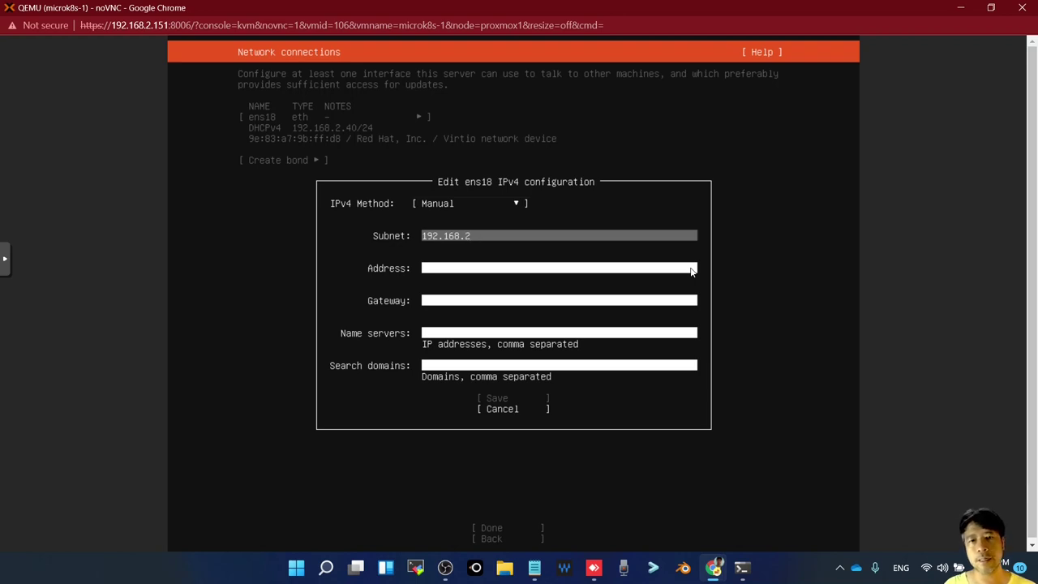
text(0/)
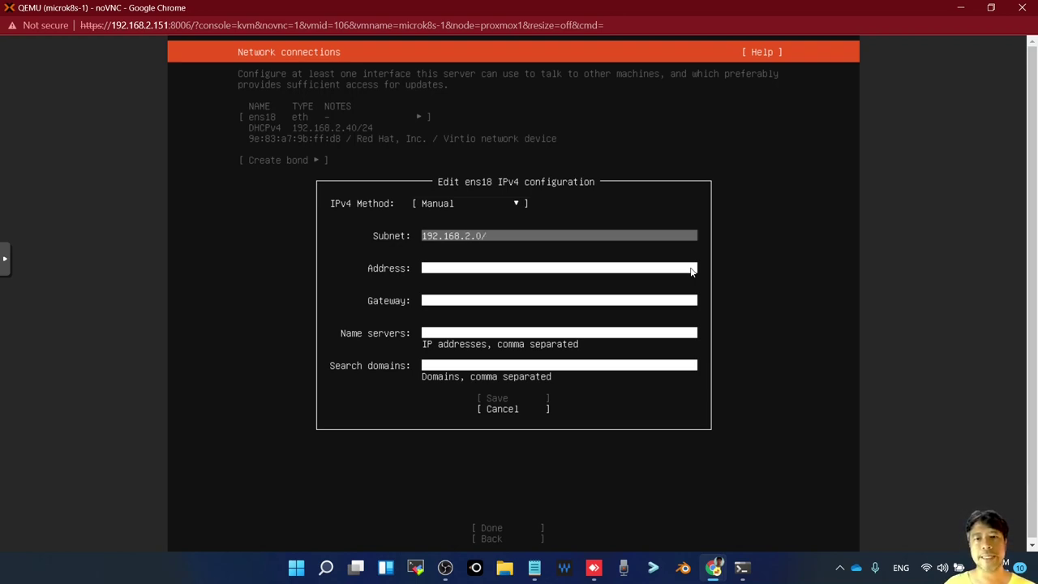
text(24)
key(Tab)
text(1)
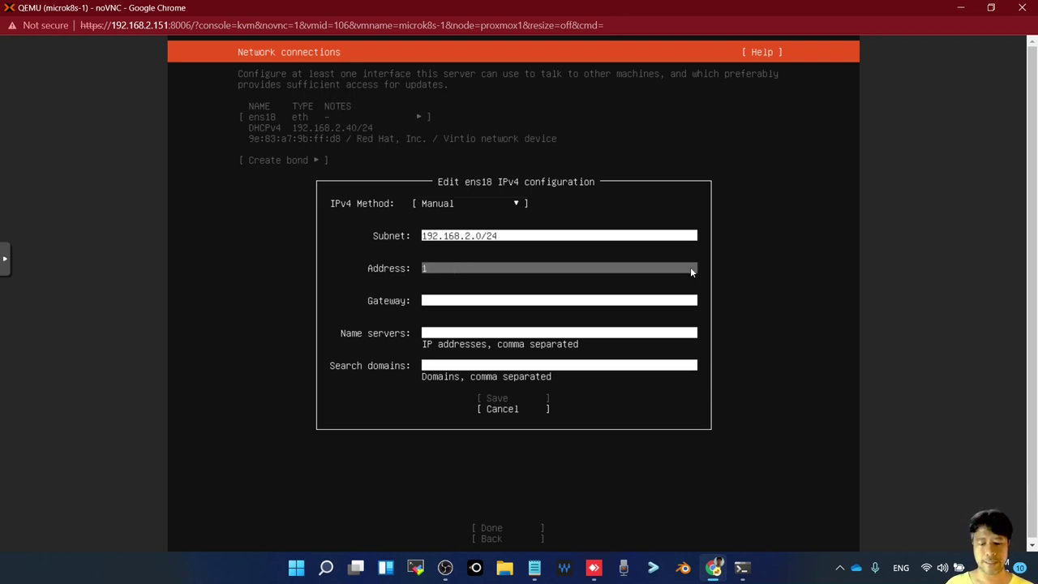
text(92.168.2.)
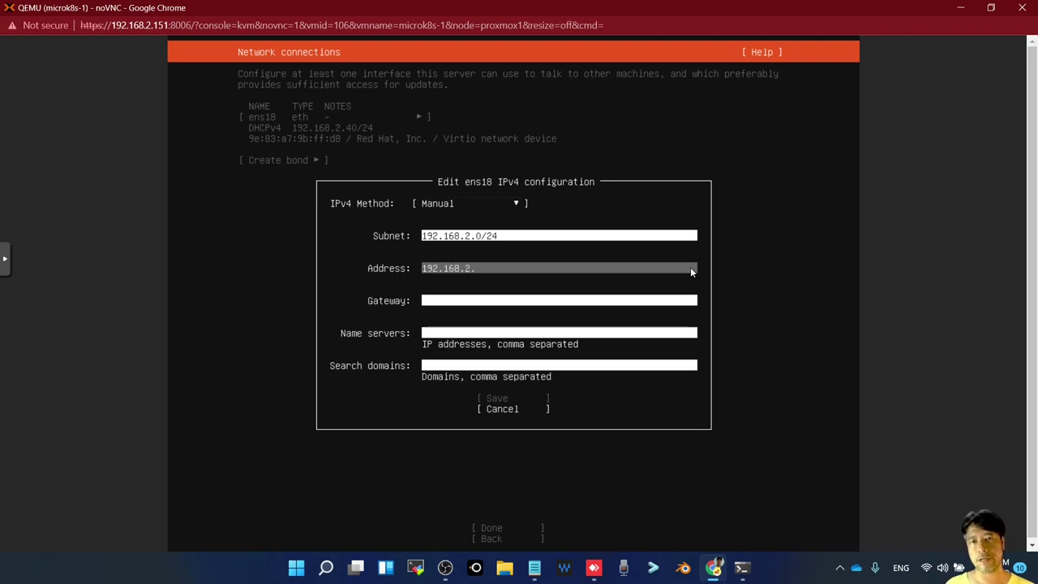
text(1)
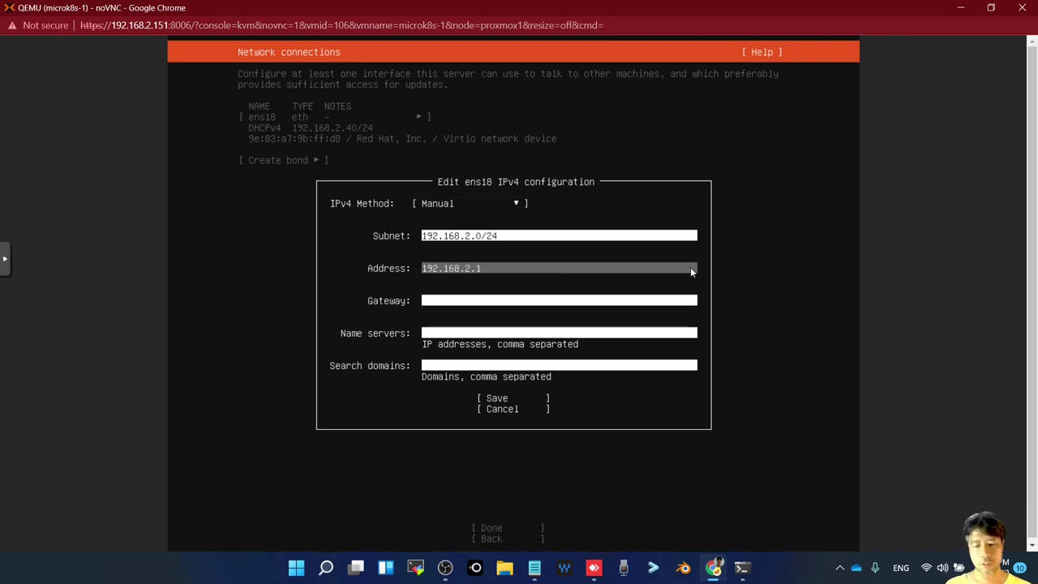
text(06)
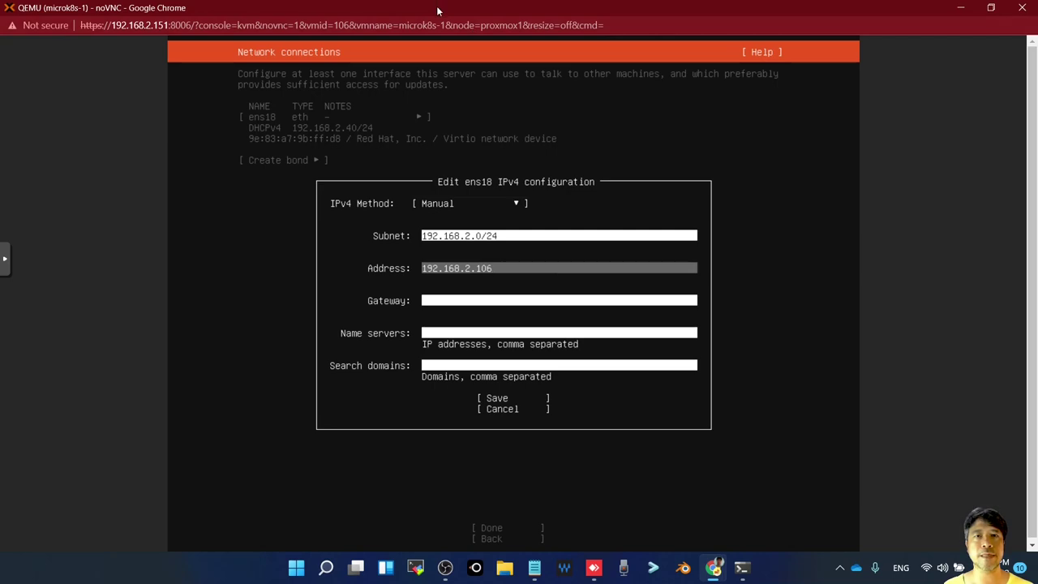
double_click(437, 5)
drag(679, 115, 468, 24)
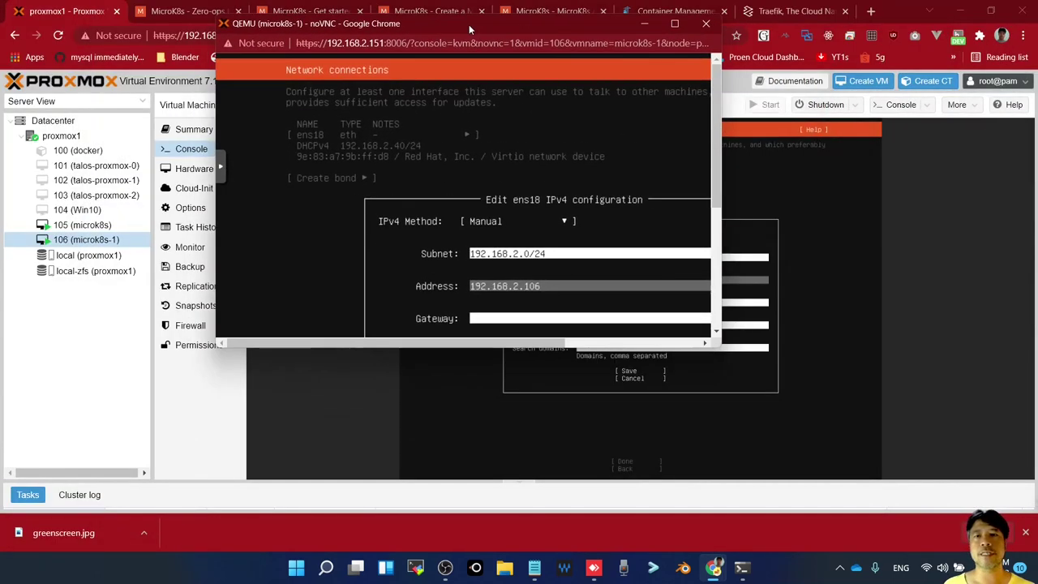
click(673, 25)
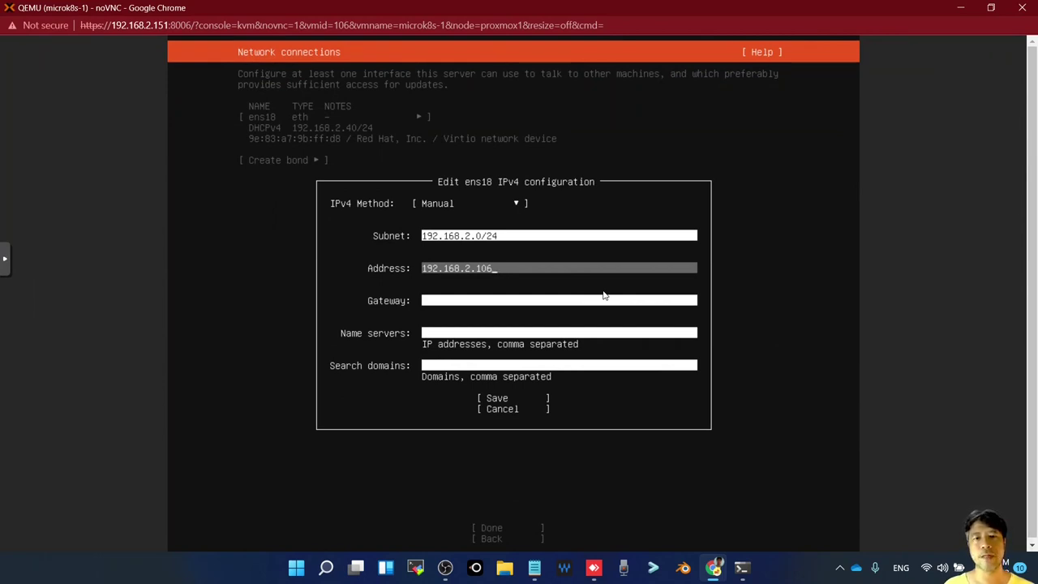
Set gateway and name server to 192.168.2.1 and save the static IPv4 configuration
key(Tab)
text(192.)
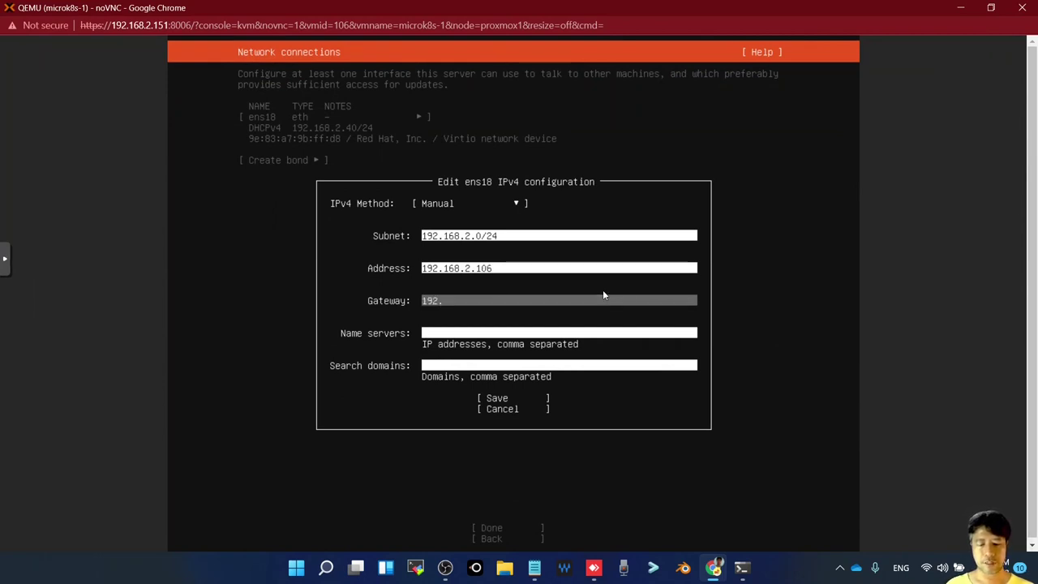
text(1)
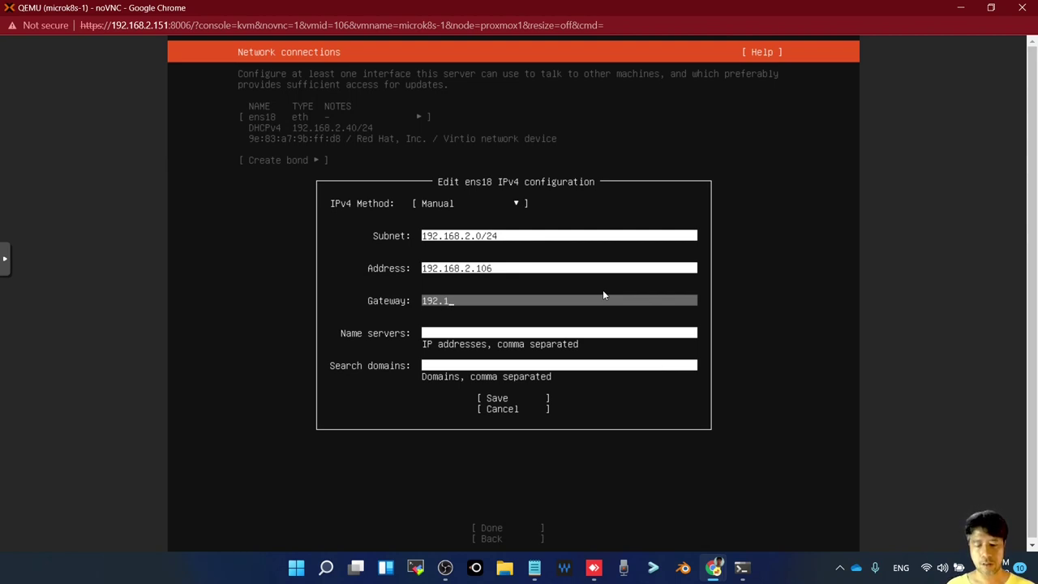
text(68.2.1)
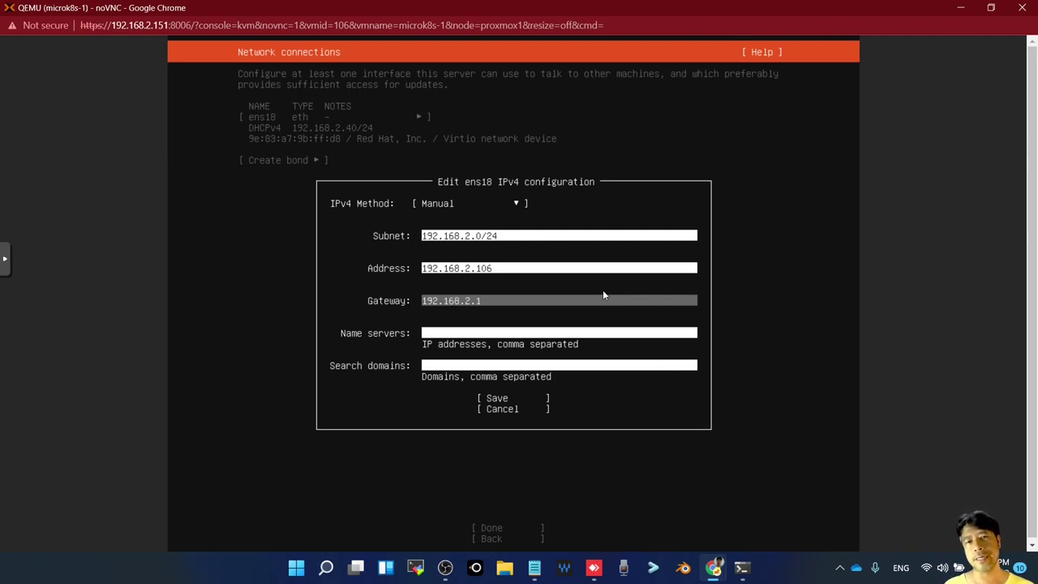
key(Tab)
text(1)
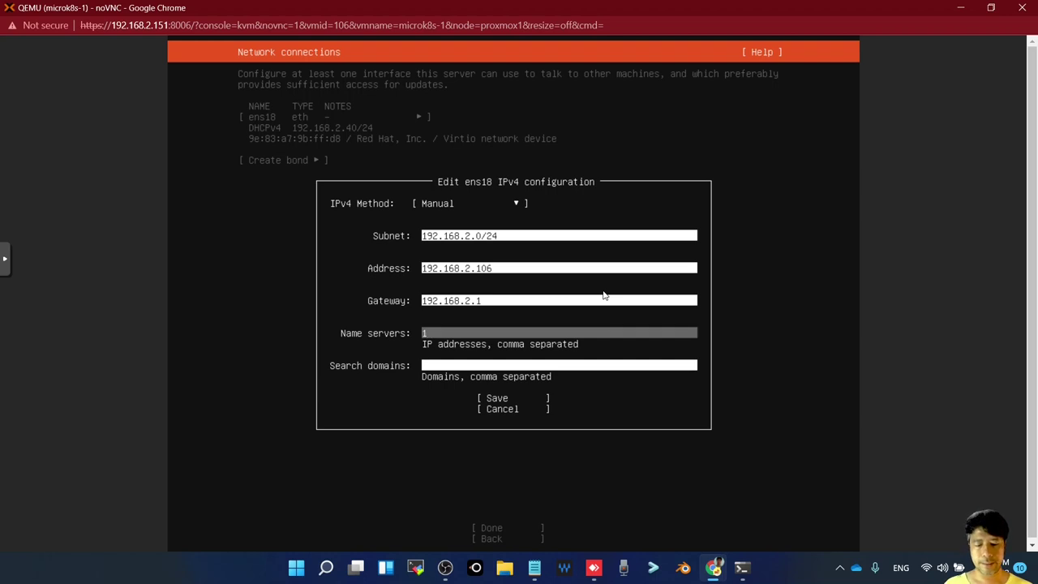
text(92.168.2.1)
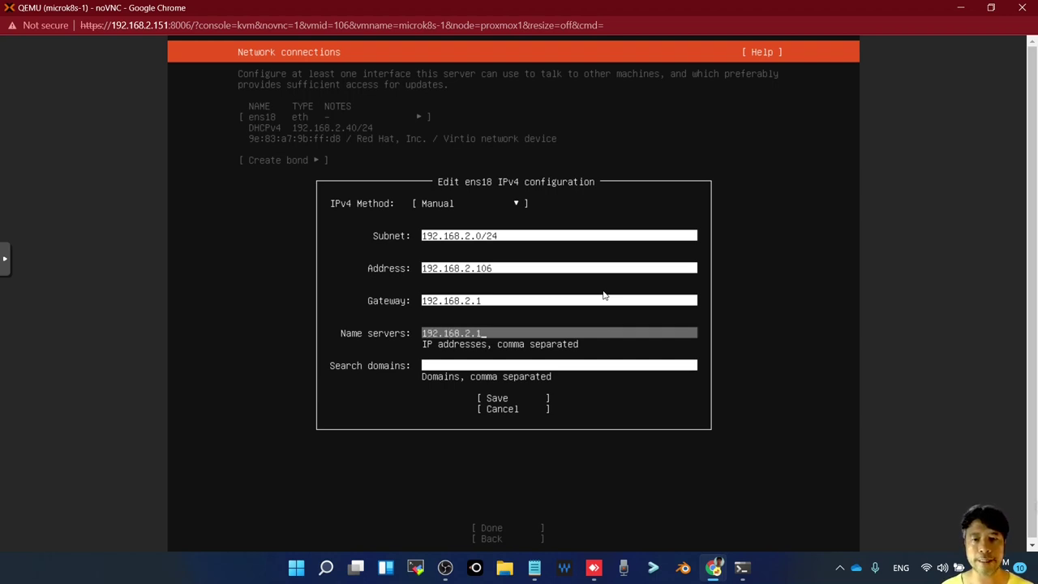
key(Tab)
key(Tab)
key(Return)
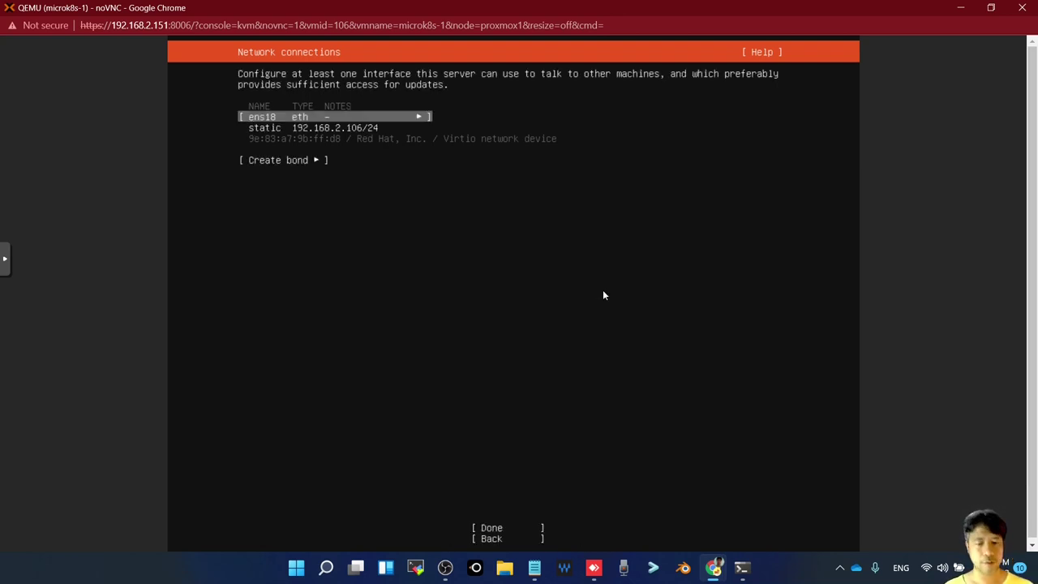
Accept the default network, proxy, mirror and storage layout settings
key(Tab)
key(Tab)
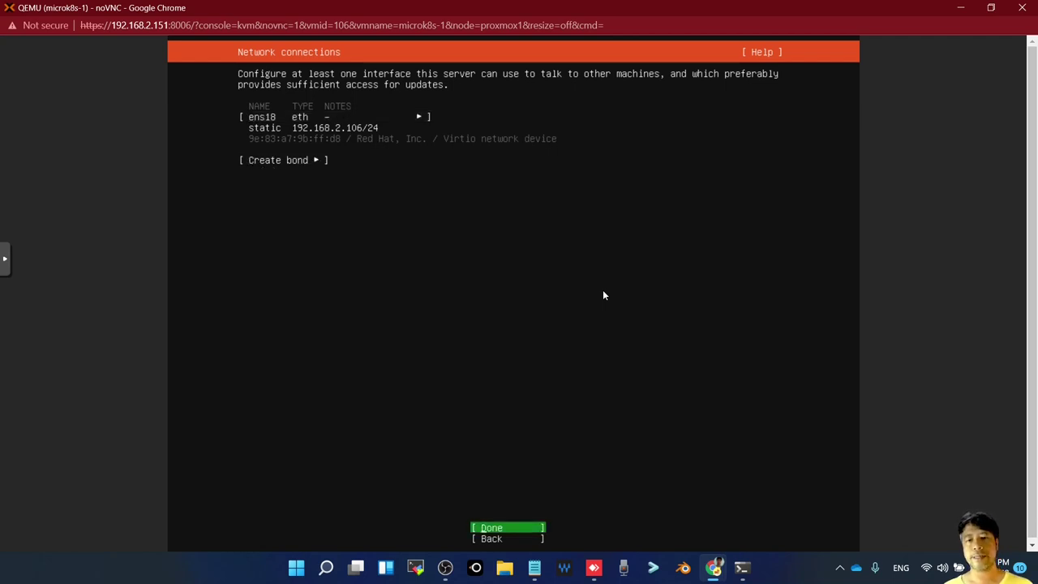
key(Return)
key(Return)
key(Return)
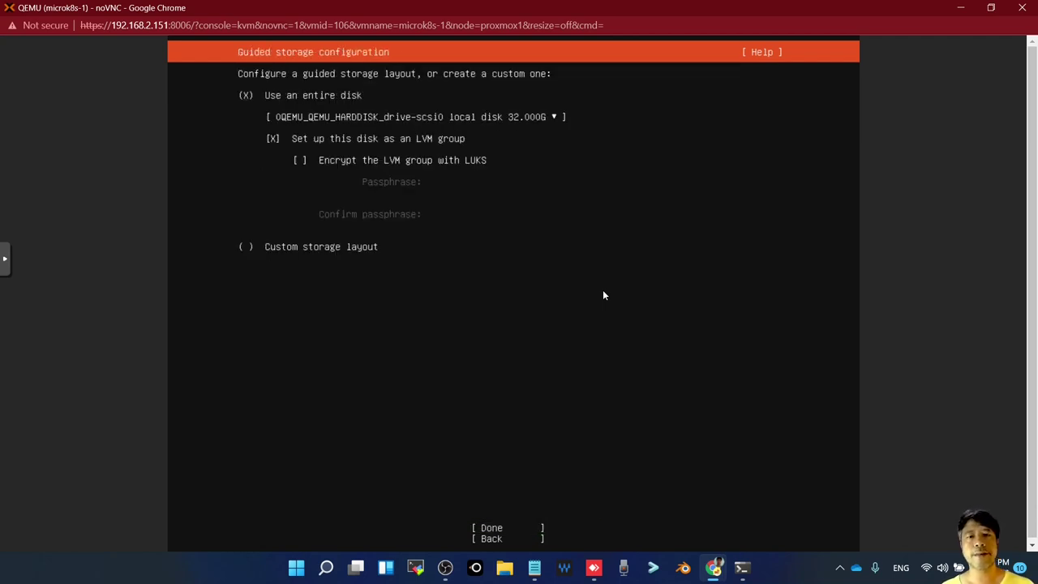
key(Return)
key(Return)
key(Return)
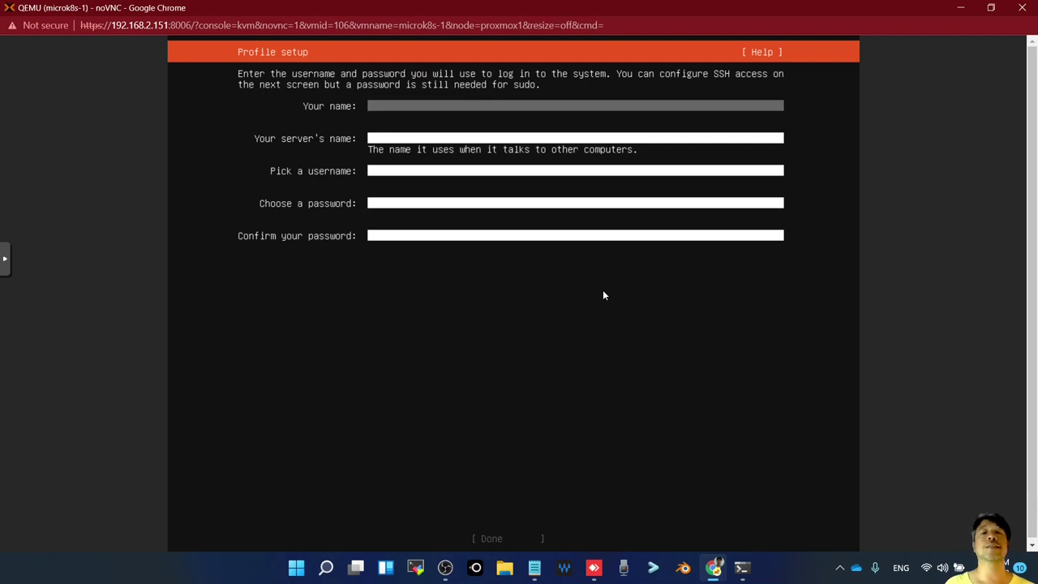
Fill in the profile with your name, server name microk8s, a username and matching password
text(Sorawit)
key(Tab)
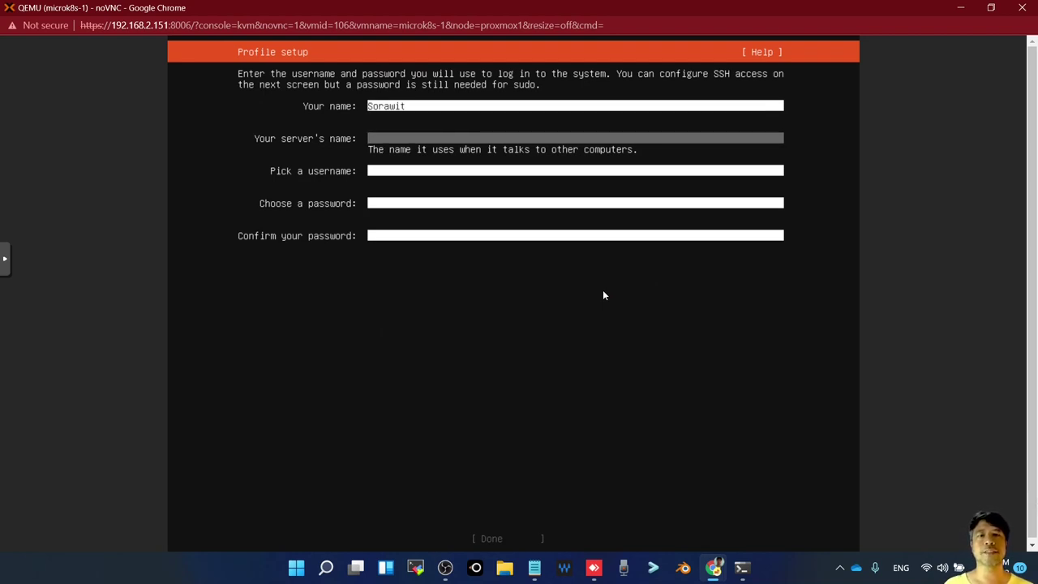
text(micro)
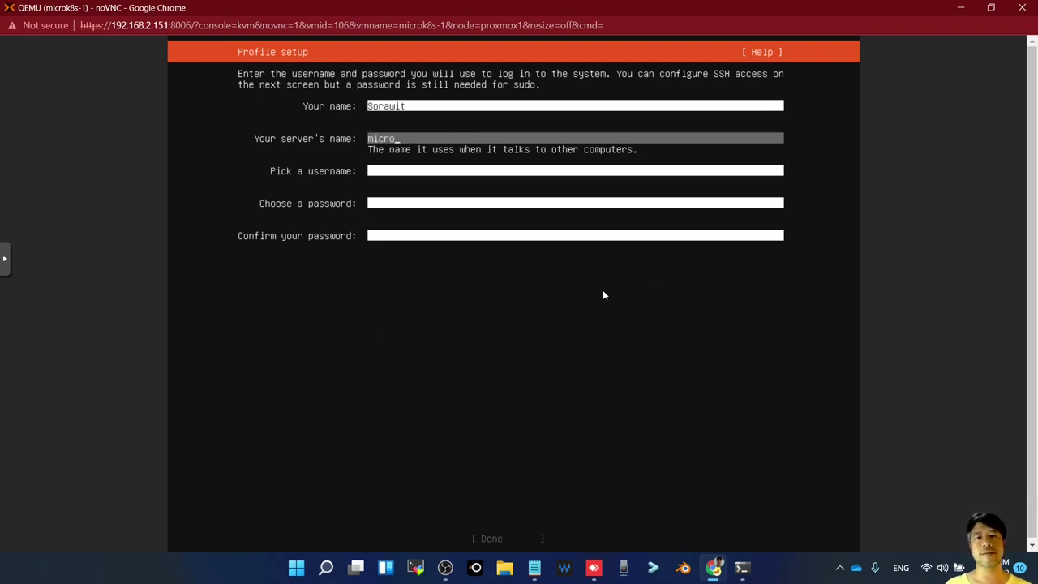
text(k8s-1)
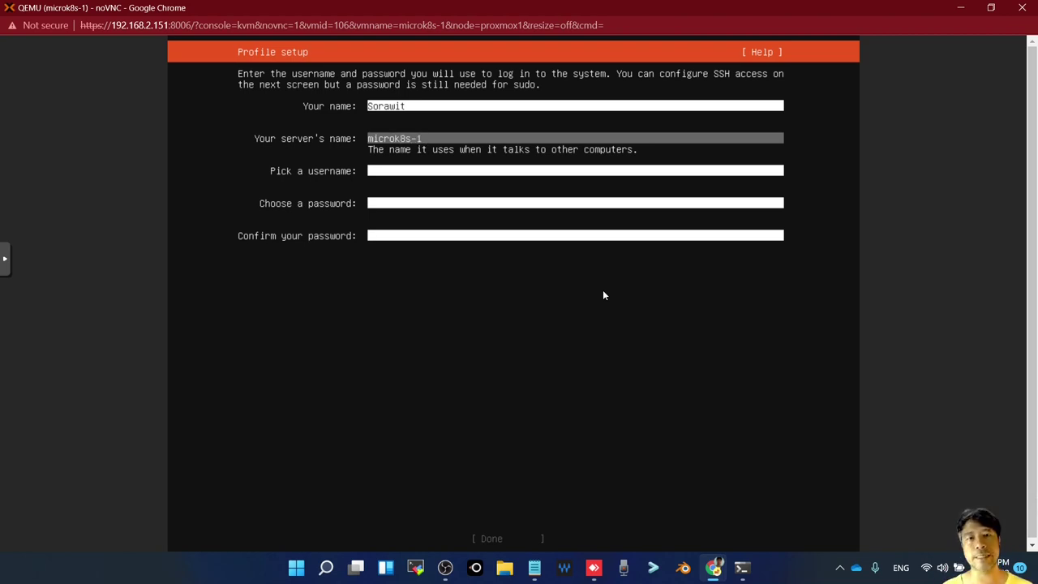
key(Tab)
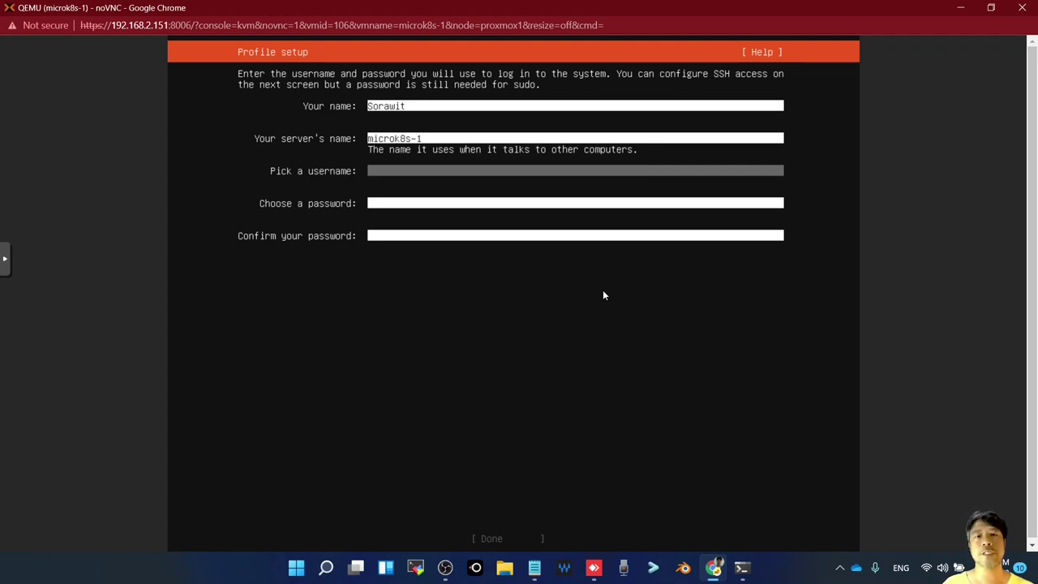
text(oom)
key(Tab)
text(**********)
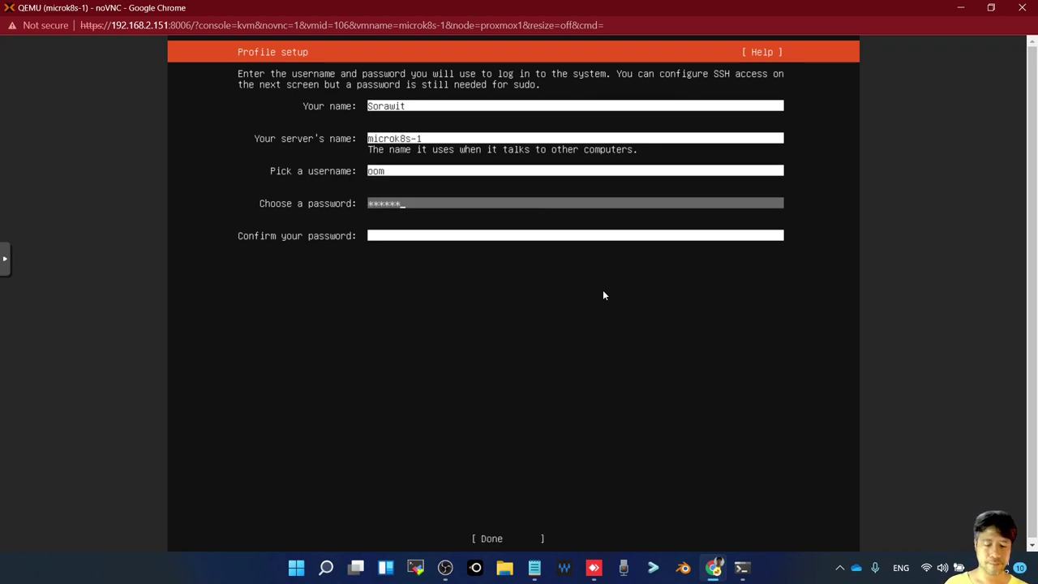
key(Tab)
text(*********)
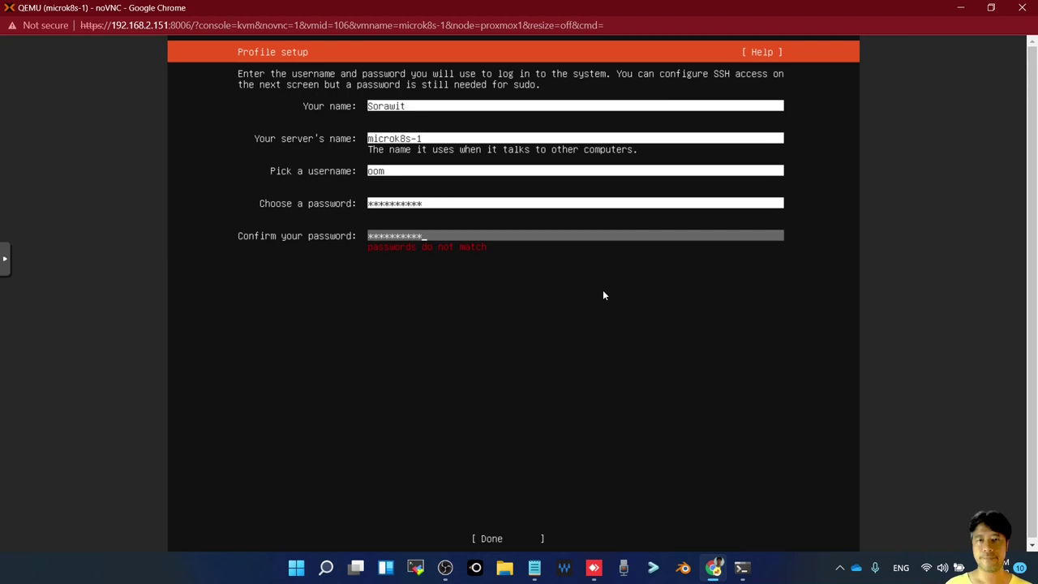
key(BackSpace)
key(BackSpace)
key(BackSpace)
key(BackSpace)
key(BackSpace)
key(BackSpace)
key(BackSpace)
key(BackSpace)
key(BackSpace)
key(BackSpace)
text(**********)
key(Tab)
key(Return)
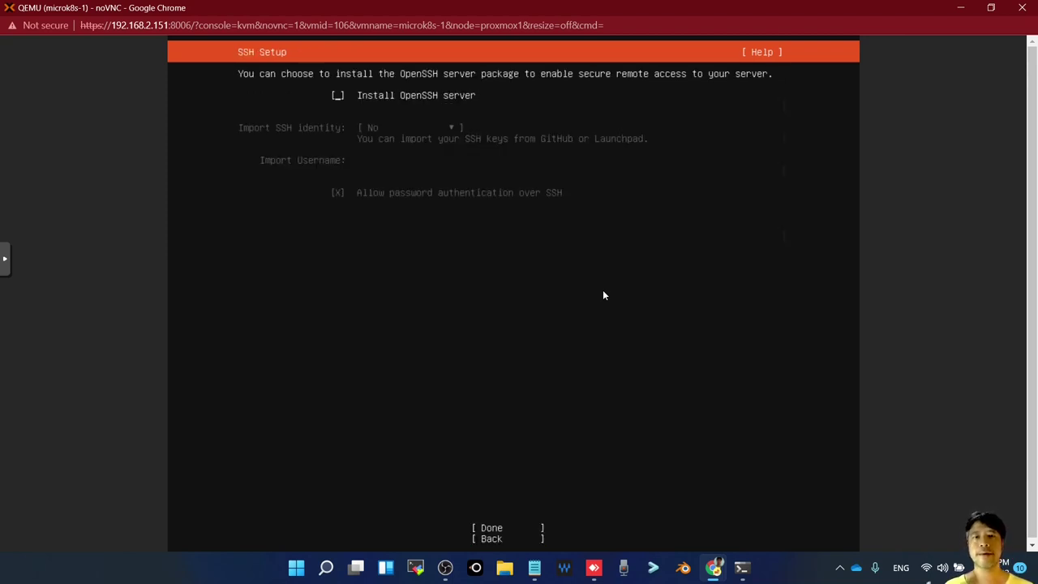
Enable the OpenSSH server, confirm the snap selection to start installing, and minimize the console
key(space)
key(Tab)
key(Tab)
key(Return)
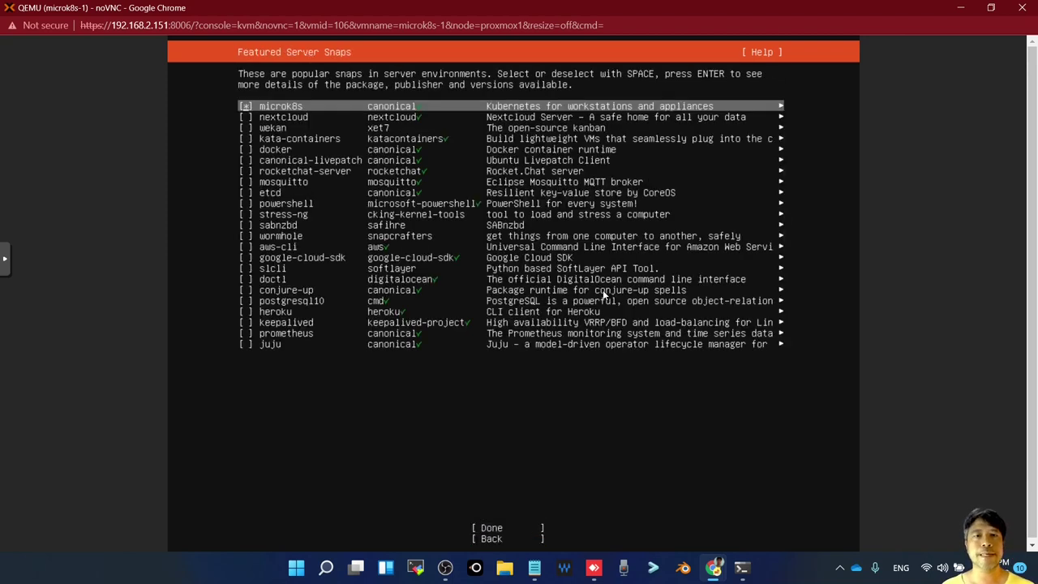
key(Tab)
key(Return)
click(959, 10)
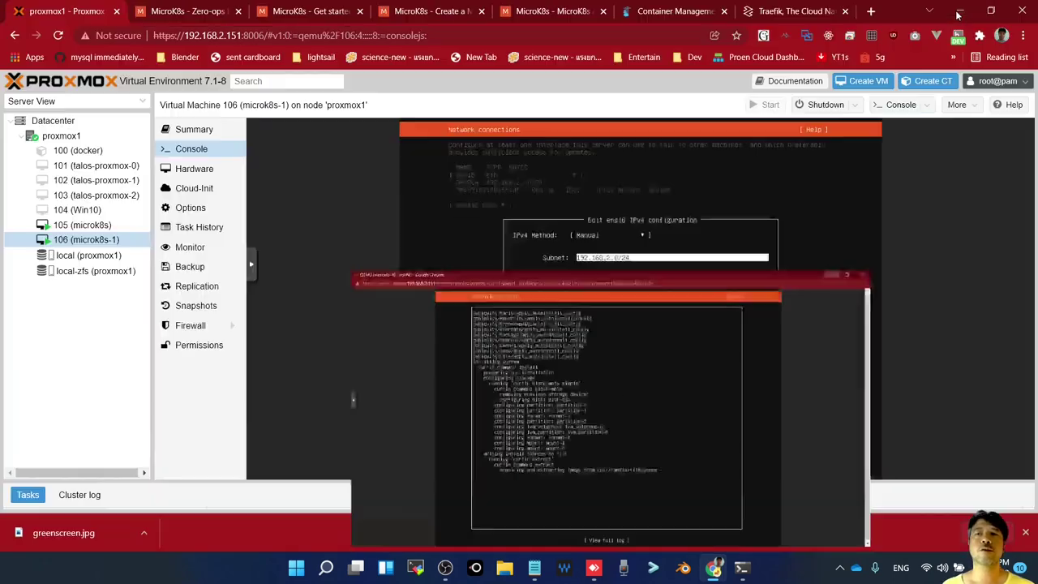
Open the MicroK8s docs and switch to the 'Create a MicroK8s cluster' page
click(194, 129)
click(323, 13)
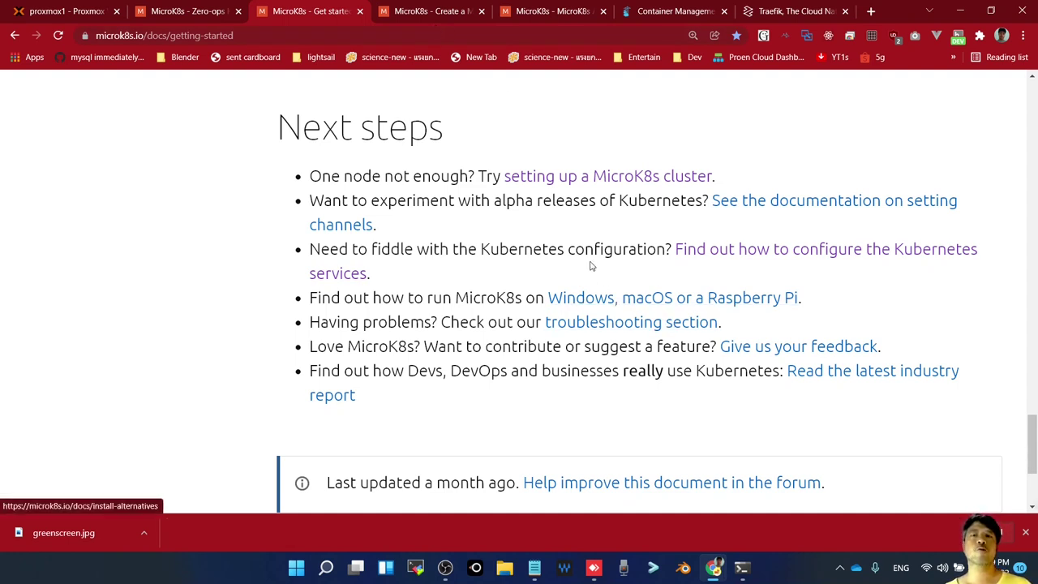
scroll(592, 268, up, 1)
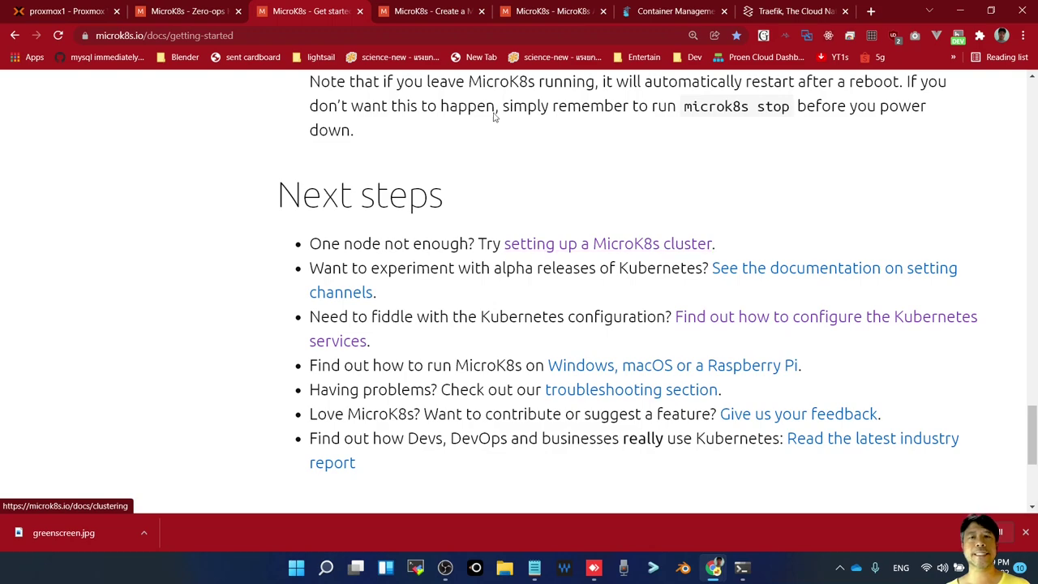
click(454, 11)
scroll(457, 322, down, 5)
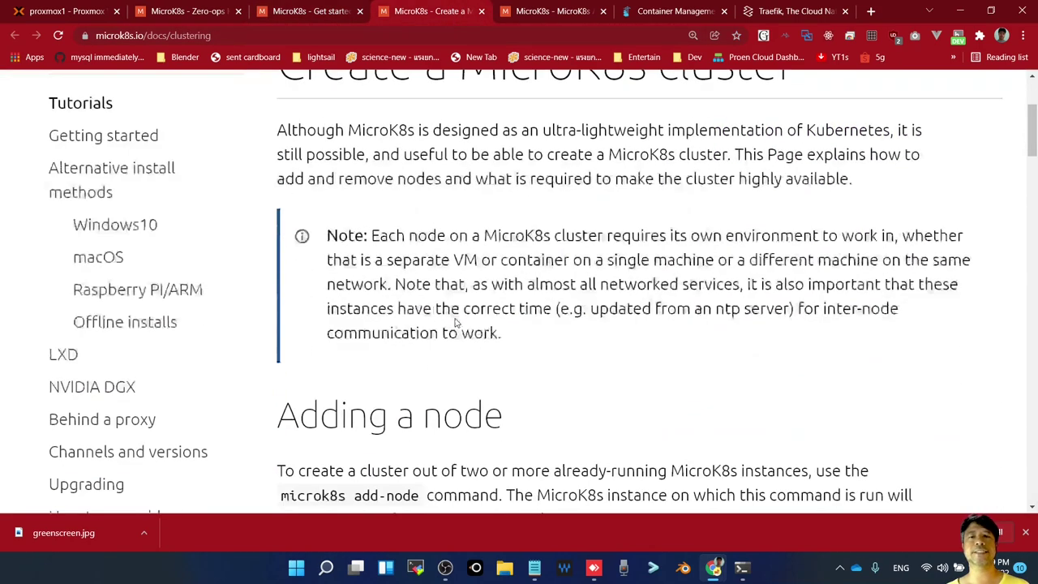
scroll(456, 318, down, 1)
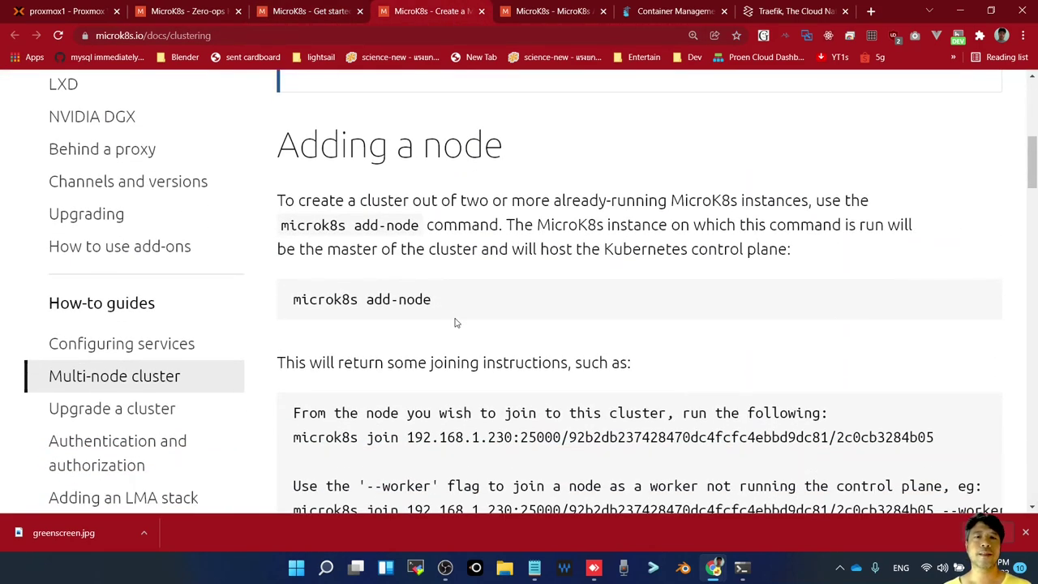
Select the 'microk8s add-node' command in the Adding a node section
drag(451, 303, 296, 312)
click(389, 334)
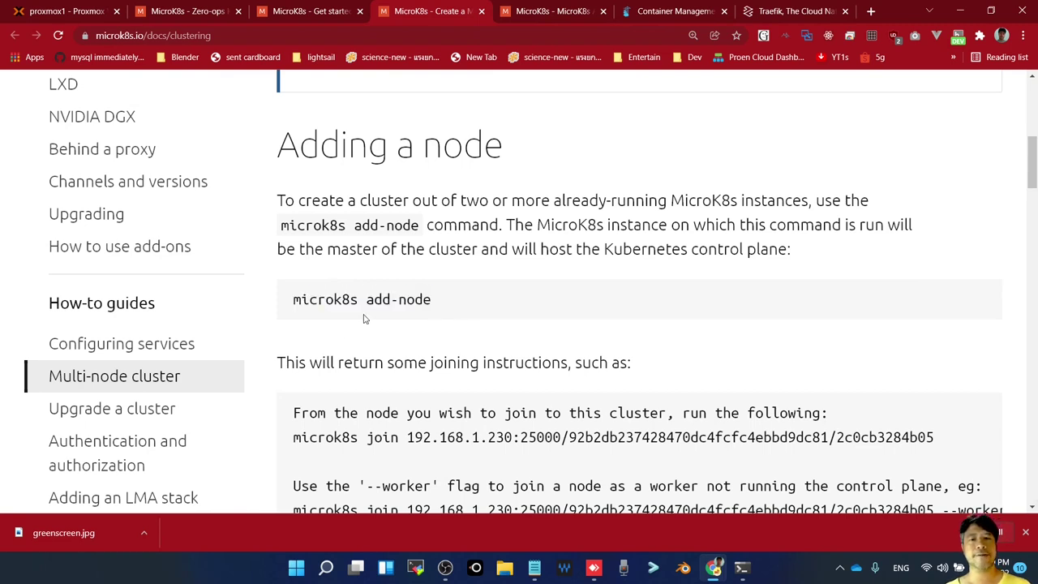
drag(468, 307, 294, 312)
scroll(472, 399, down, 1)
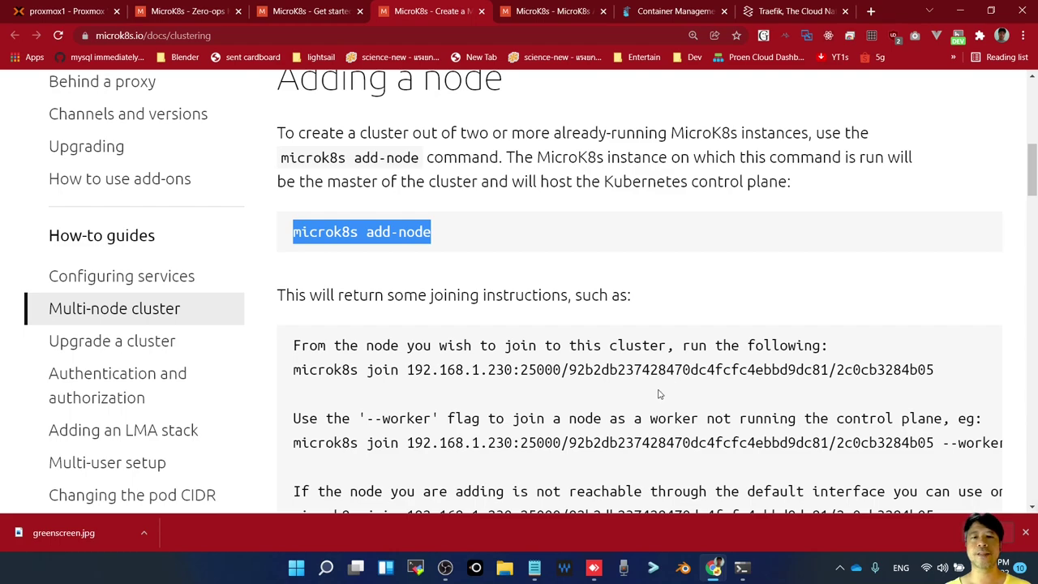
scroll(487, 264, up, 2)
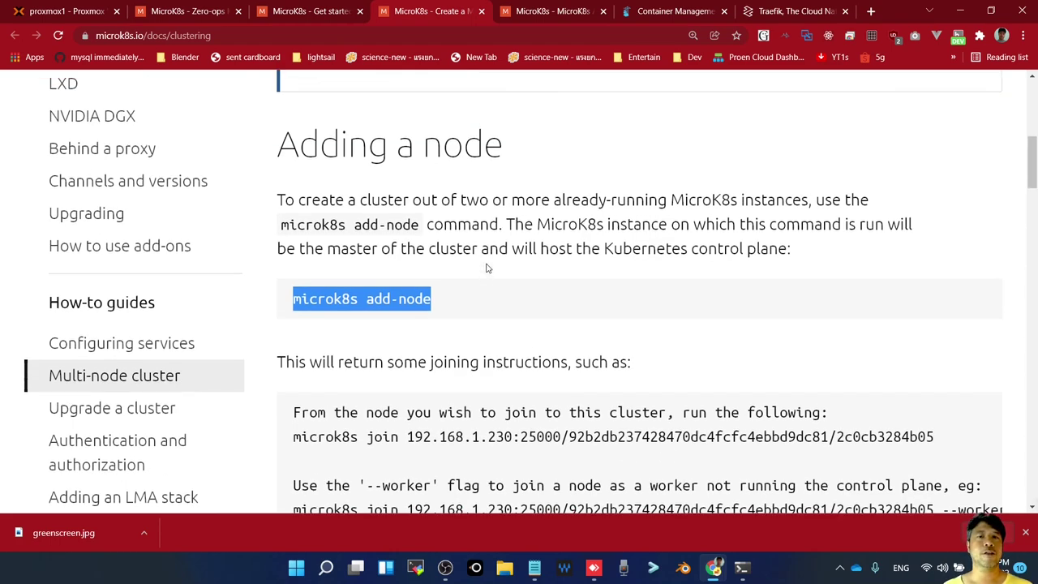
scroll(487, 263, up, 1)
scroll(508, 259, down, 8)
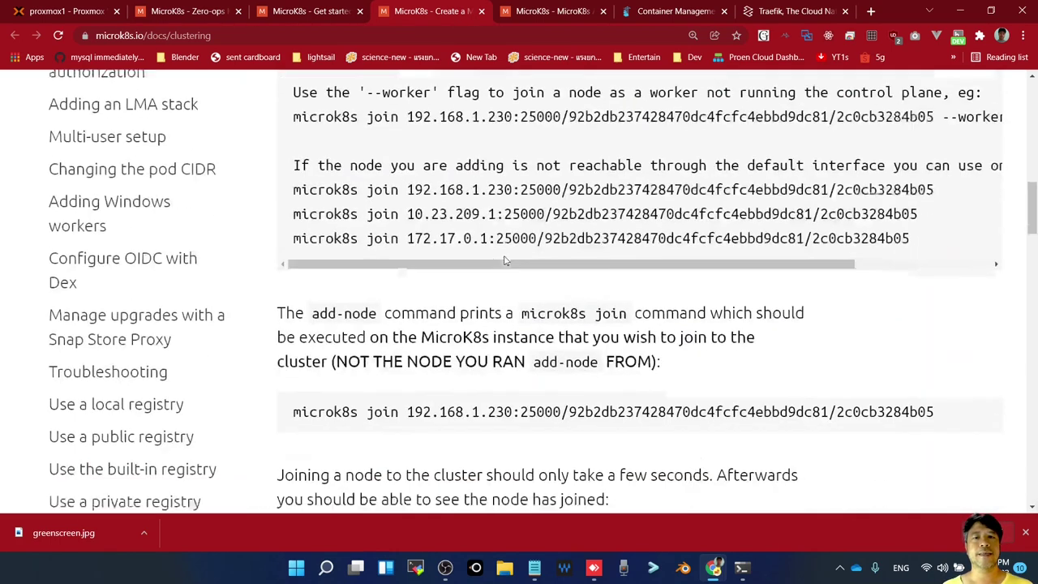
scroll(508, 259, up, 1)
scroll(508, 258, down, 2)
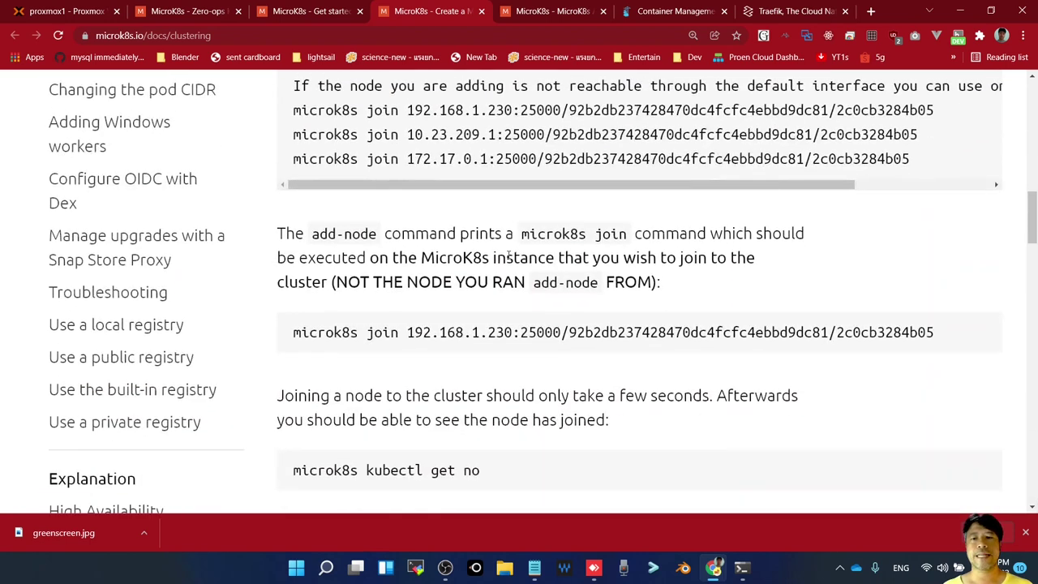
scroll(508, 258, up, 5)
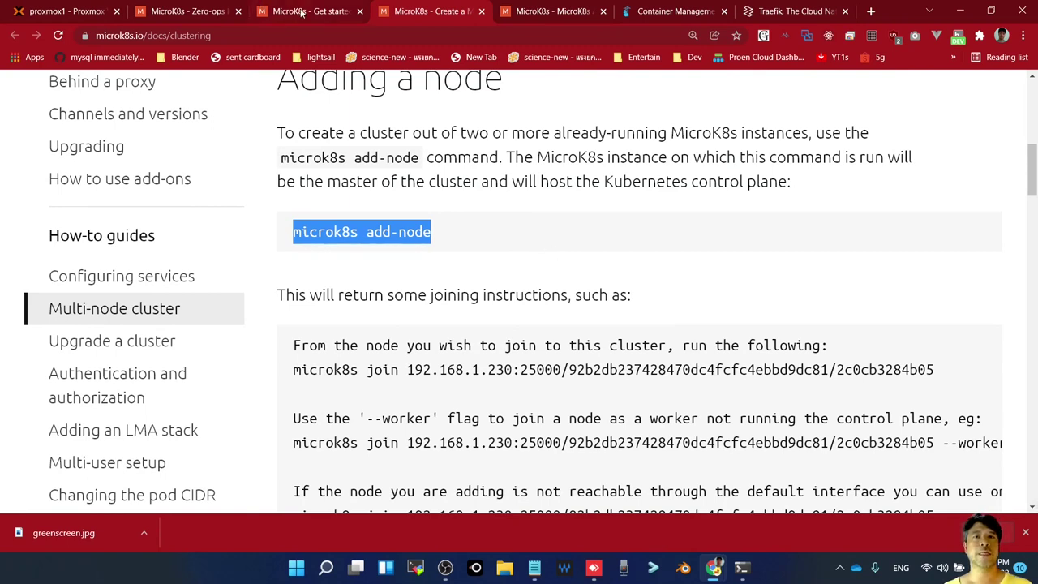
Recall the pod listing, change 'pods' to 'all', stash it with Ctrl+U, and run clear
click(742, 568)
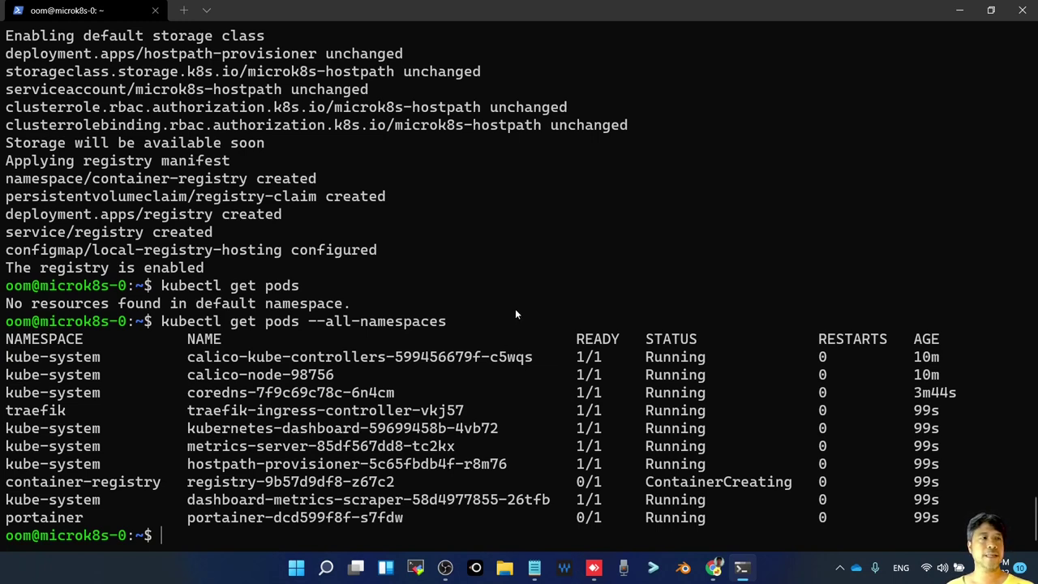
key(Up)
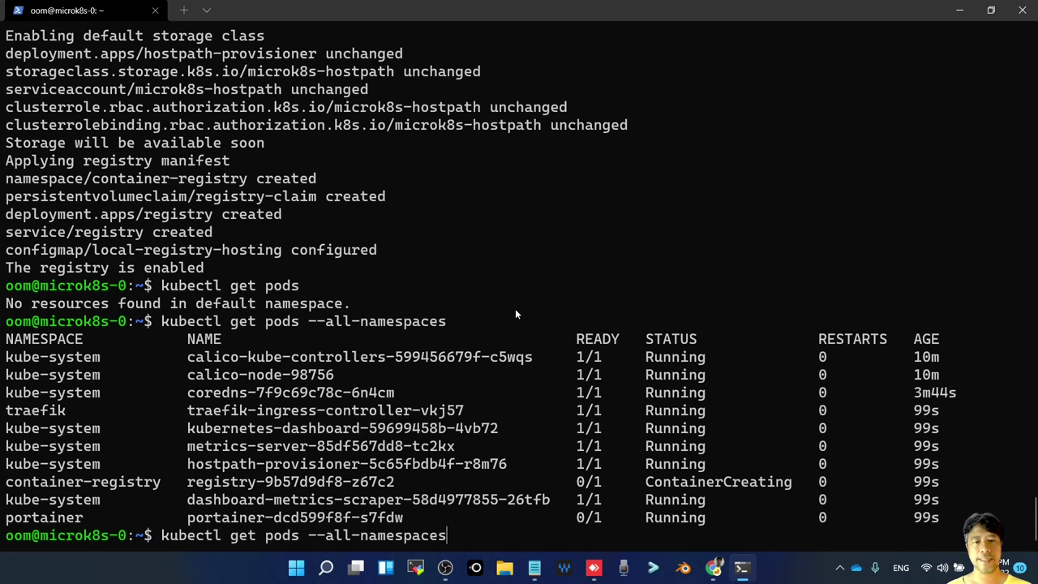
key(Left)
key(Left)
key(Left)
key(Left)
key(Left)
key(Left)
key(Left)
key(Left)
key(Left)
key(Left)
key(Left)
key(Left)
key(Left)
key(Left)
key(Left)
key(Left)
key(Left)
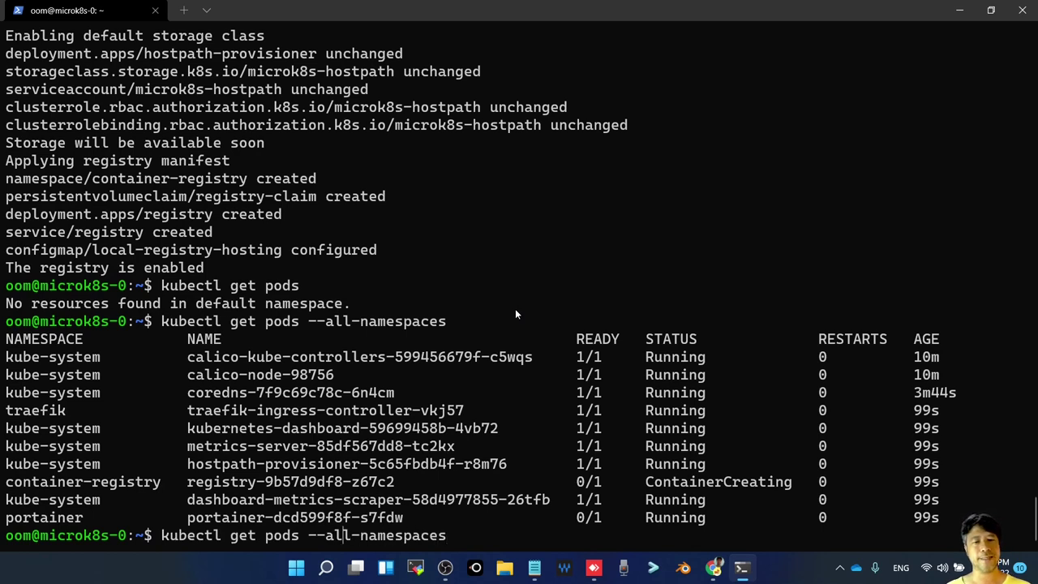
key(BackSpace)
key(BackSpace)
key(BackSpace)
key(BackSpace)
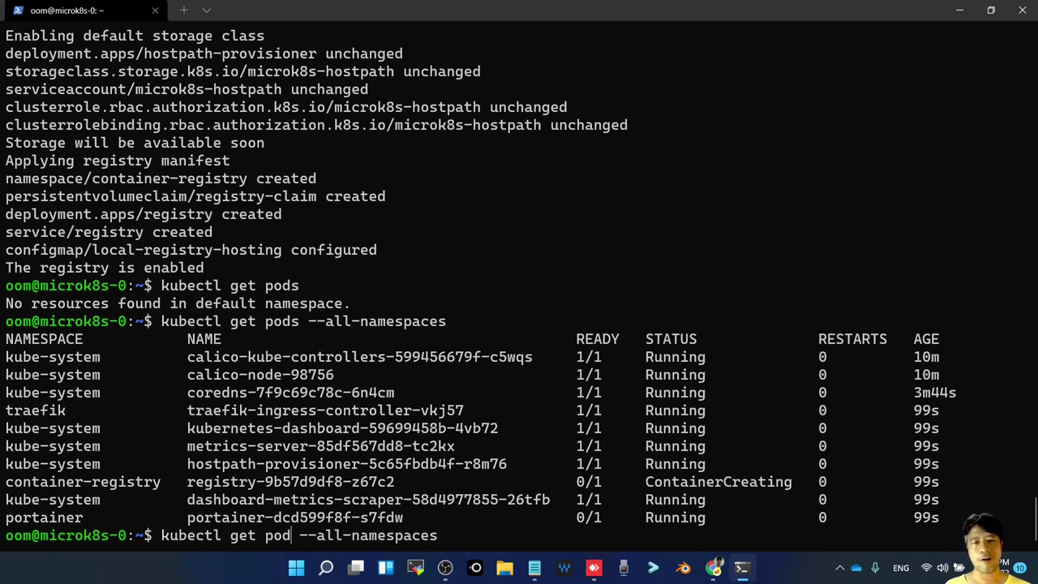
text(all)
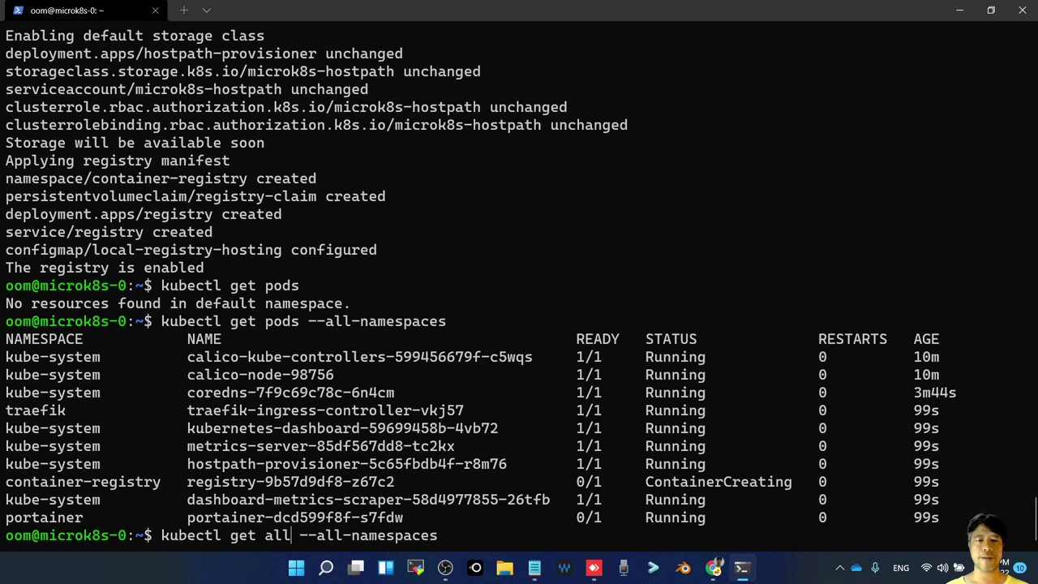
key(ctrl+e)
key(ctrl+u)
text(clear)
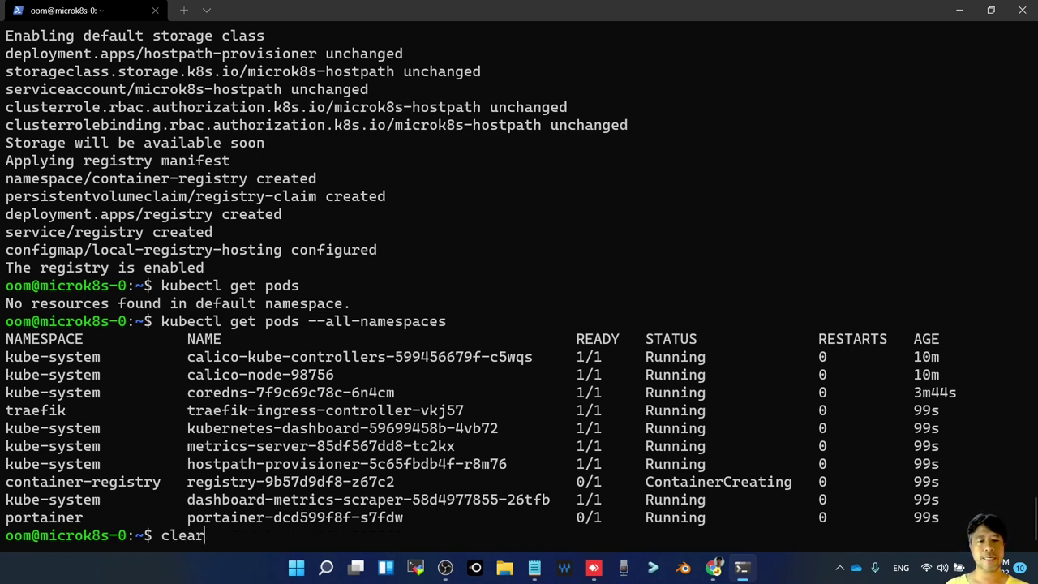
key(Return)
Run microk8s kubectl get all -A and copy the listed pod rows
key(ctrl+y)
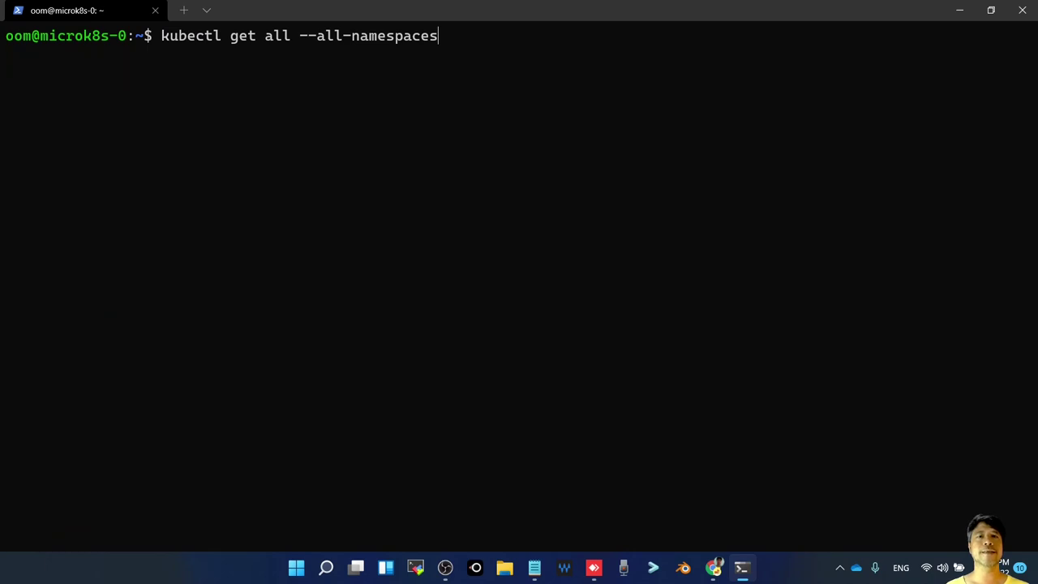
key(Left)
key(Left)
key(Left)
key(Left)
key(Left)
key(Left)
key(Left)
key(Left)
key(Left)
key(Left)
key(Left)
key(Left)
key(Left)
key(Left)
key(Left)
key(Left)
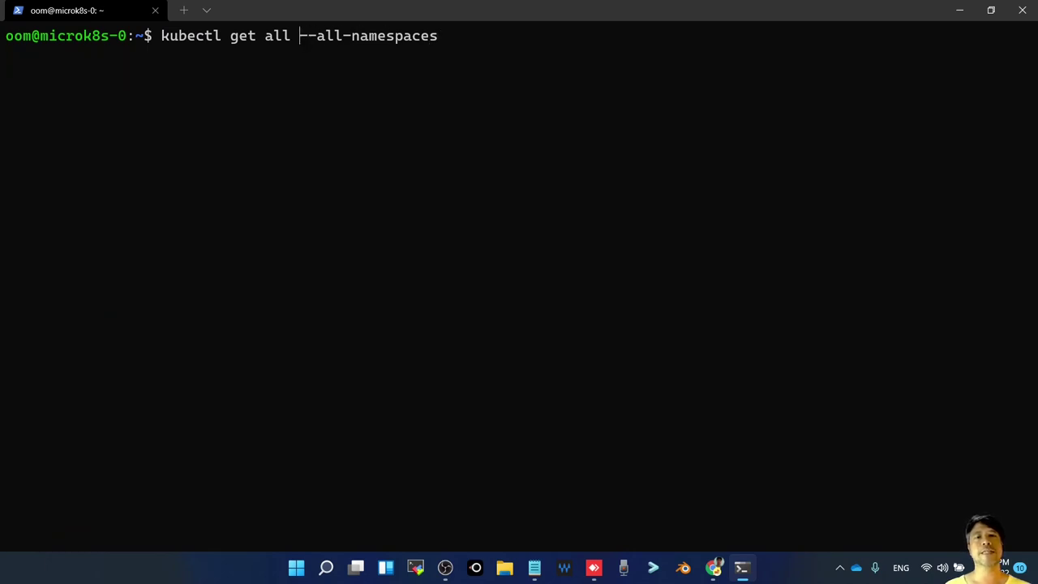
key(Return)
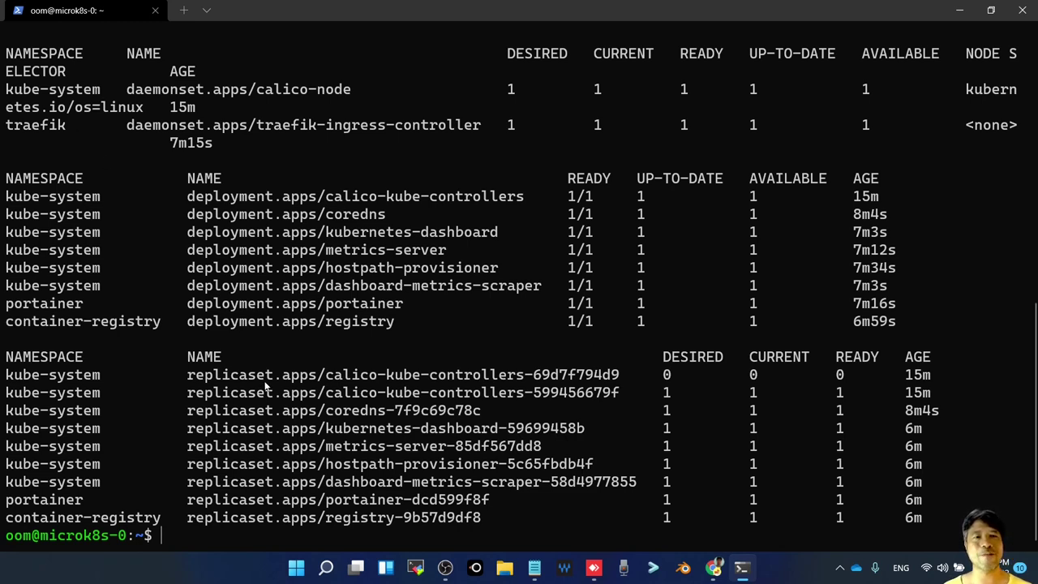
scroll(271, 378, up, 7)
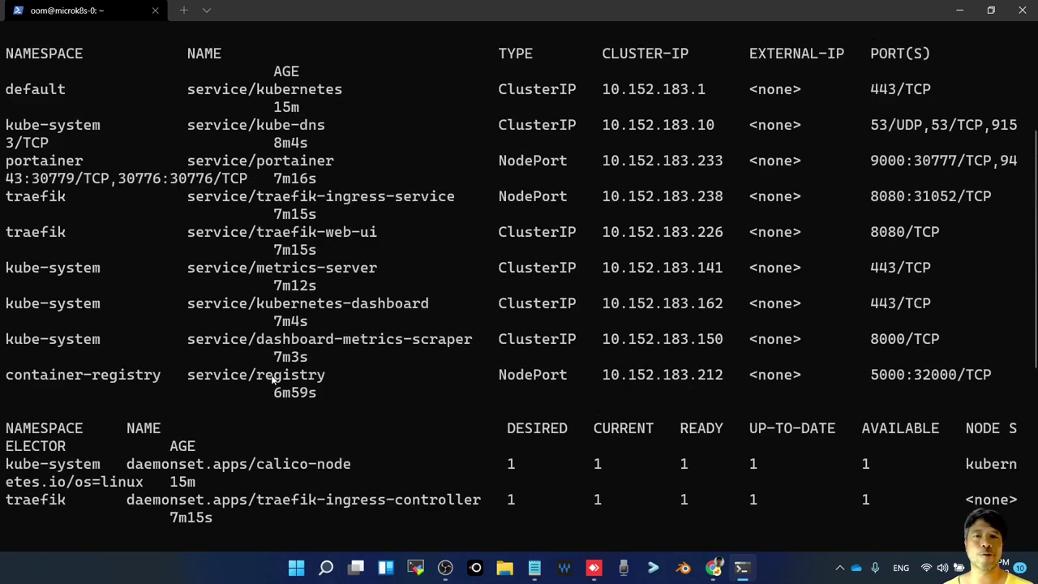
scroll(270, 378, up, 4)
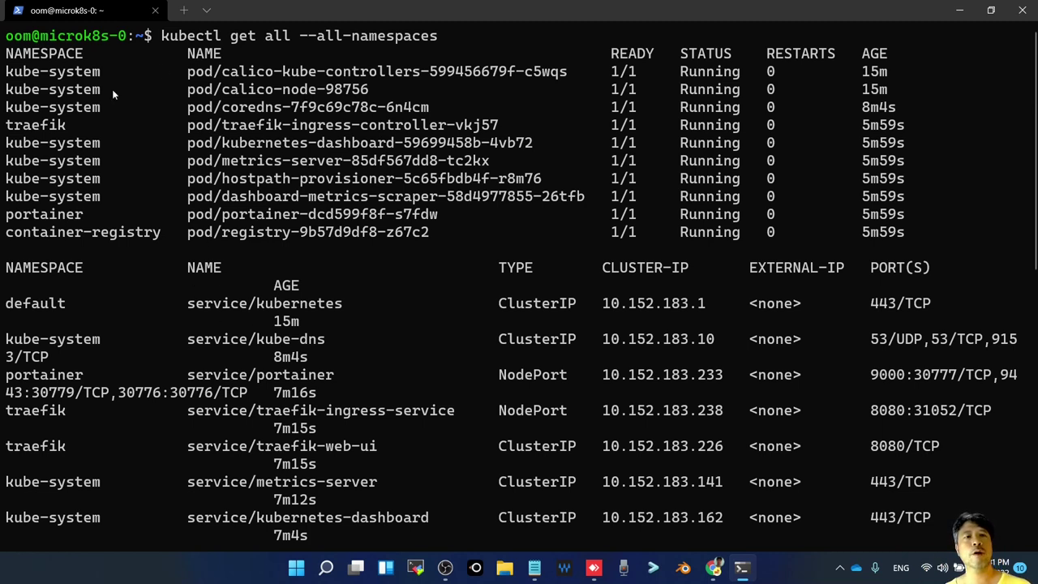
drag(188, 71, 232, 231)
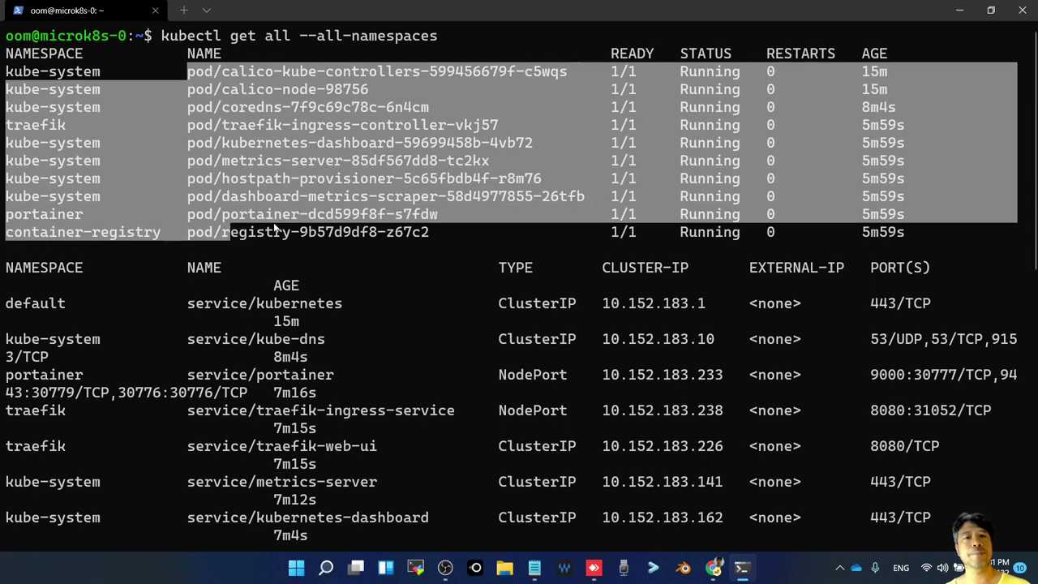
right_click(350, 225)
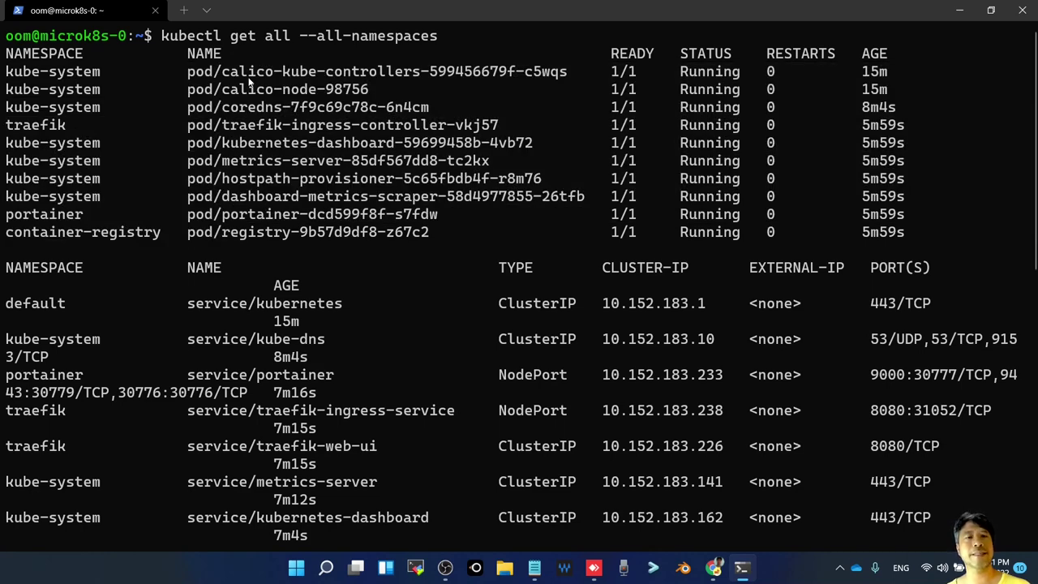
Pick out the traefik, portainer and container-registry namespaces, registry pod and kubernetes service port 443/TCP
double_click(60, 125)
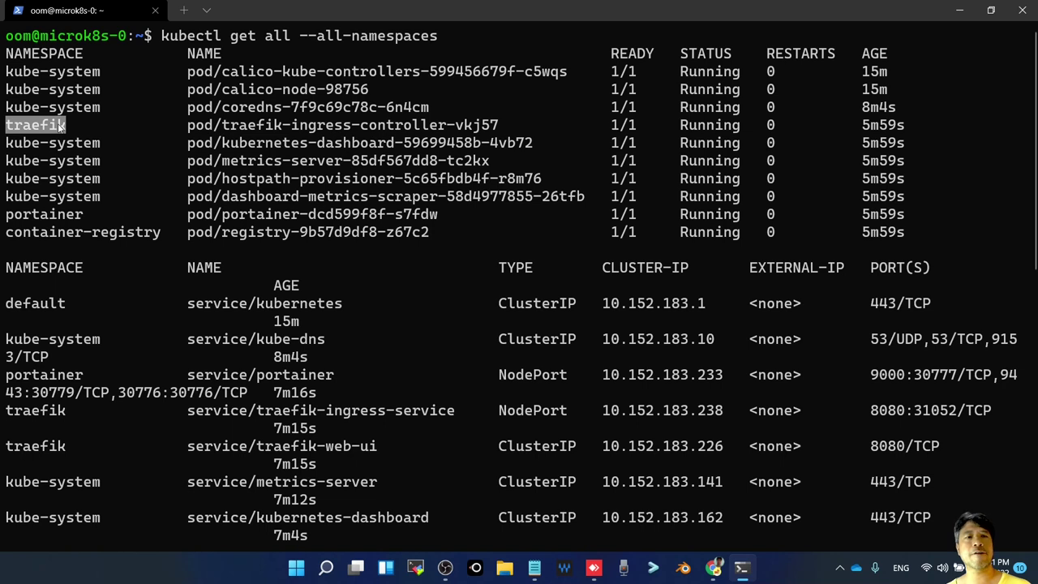
double_click(66, 214)
double_click(125, 233)
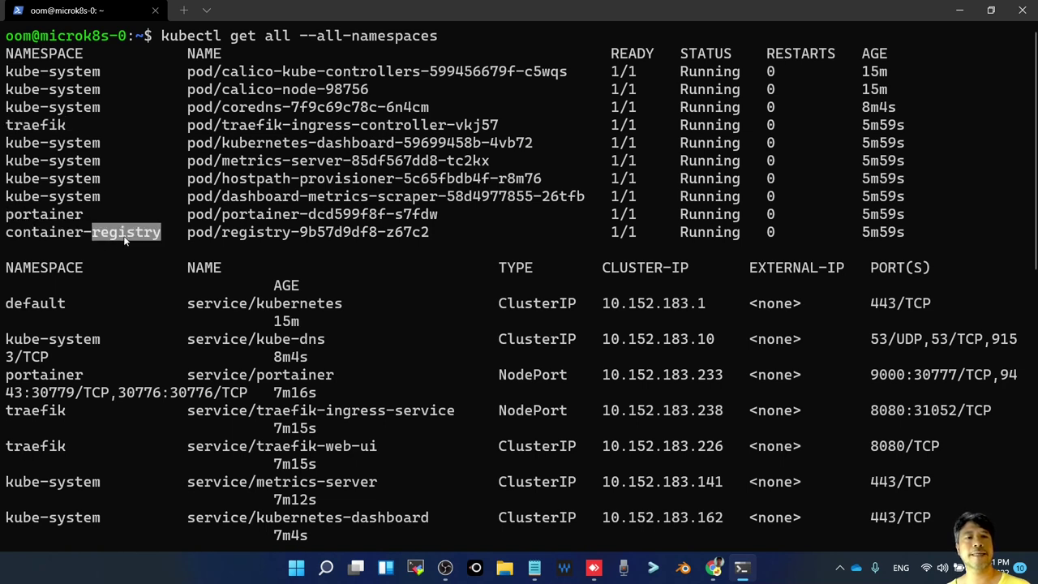
double_click(274, 233)
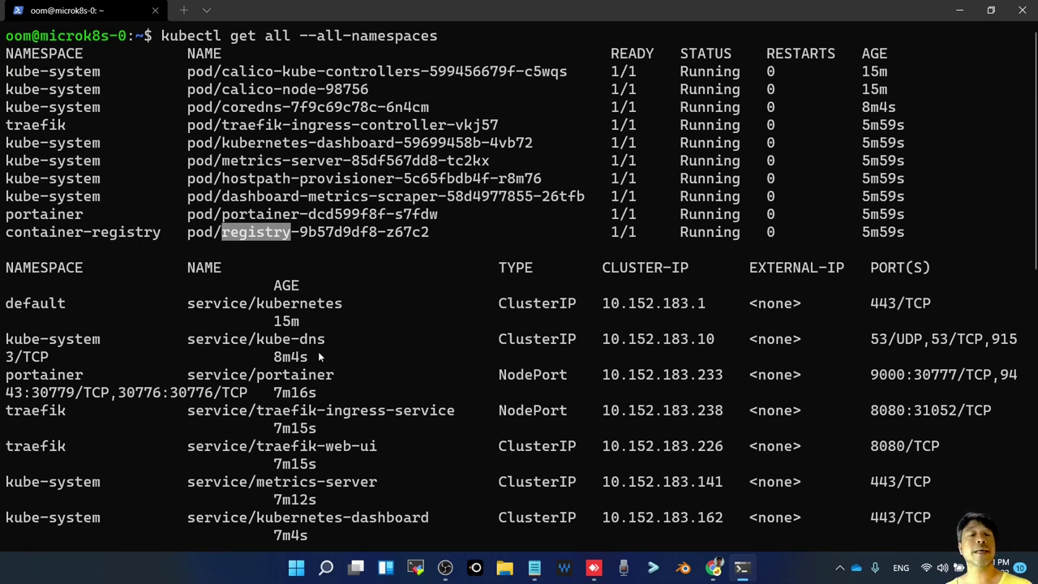
double_click(277, 305)
scroll(324, 372, down, 1)
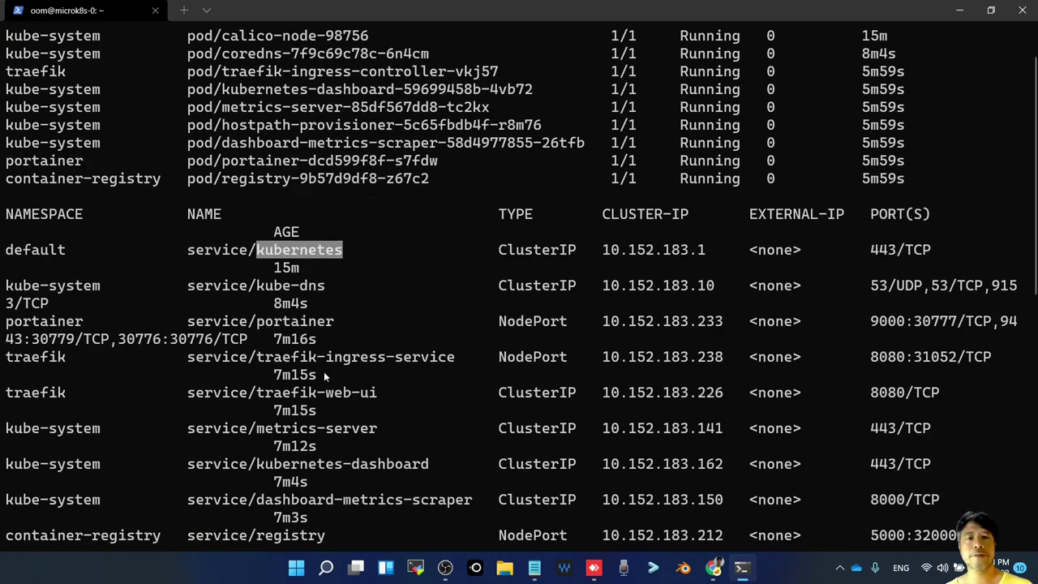
scroll(323, 373, down, 2)
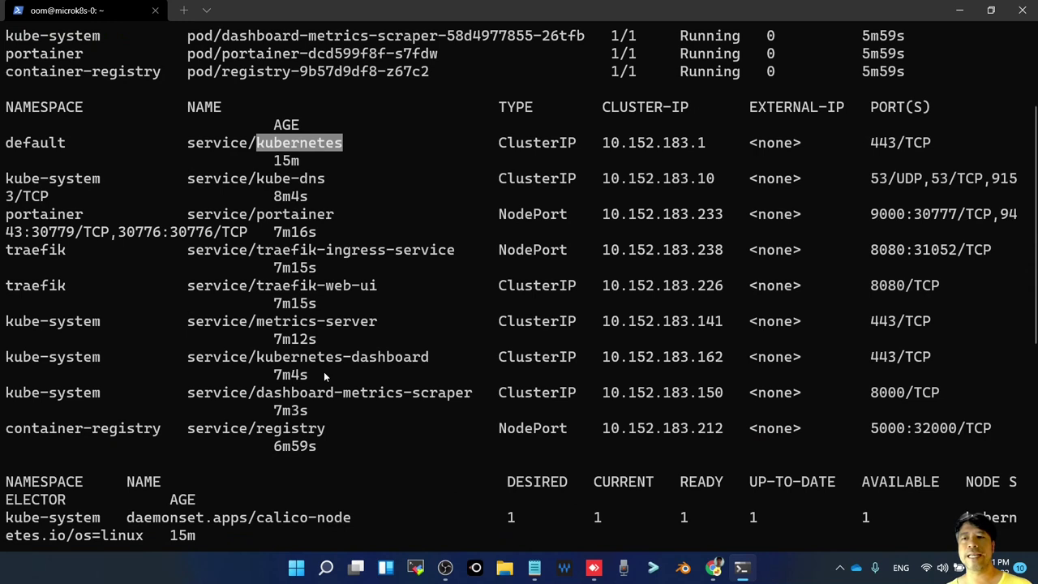
drag(869, 143, 939, 146)
drag(878, 180, 879, 183)
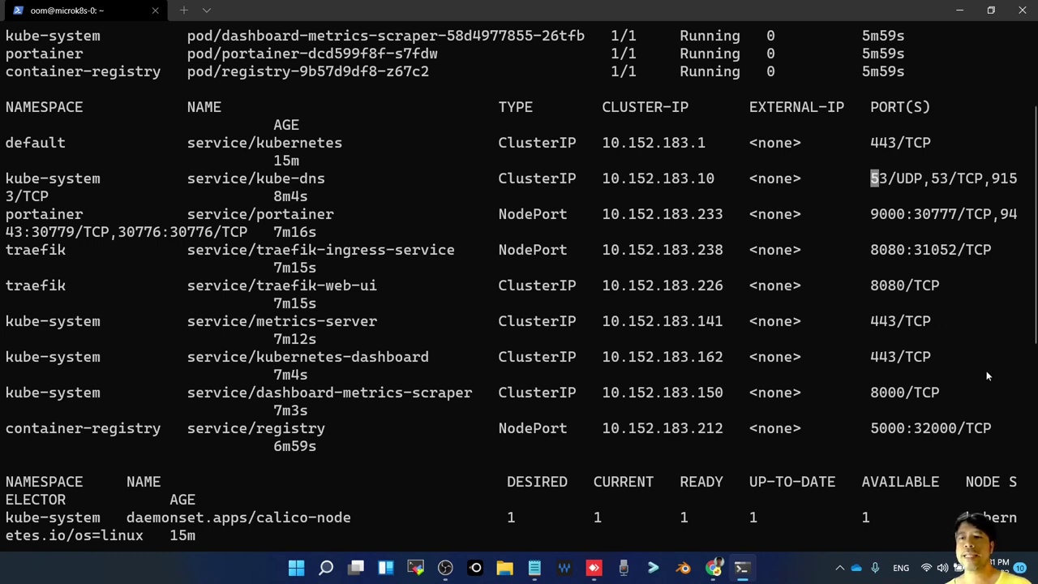
Highlight node ports 30777 for Portainer and 31052 for Traefik, with their namespaces
double_click(922, 216)
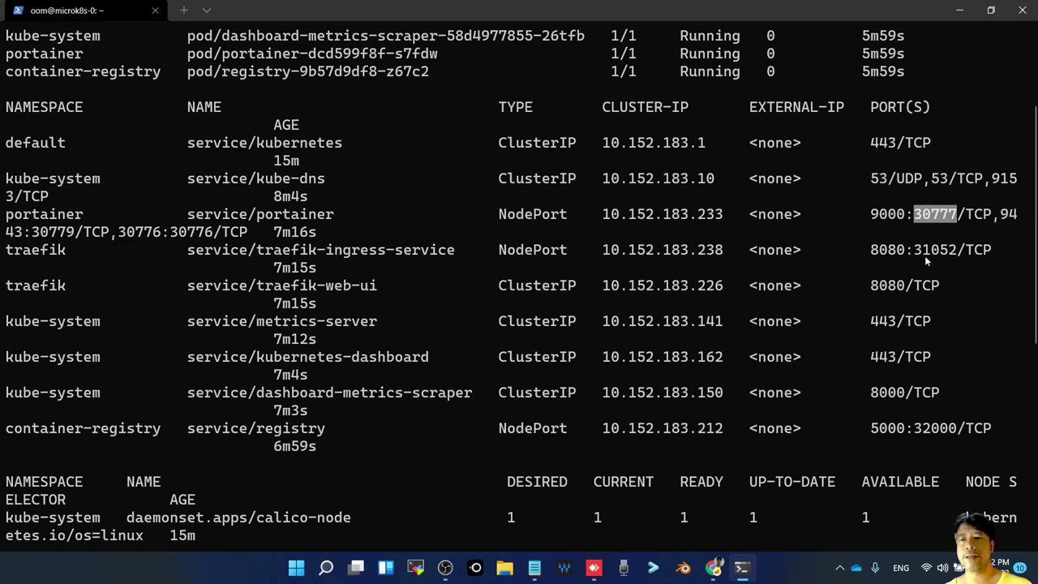
double_click(923, 253)
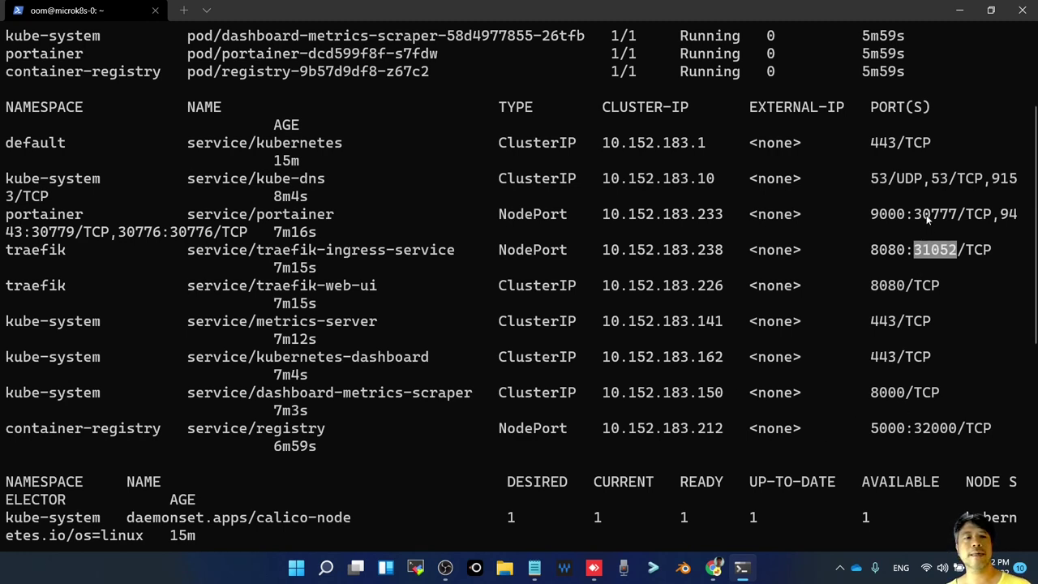
double_click(65, 216)
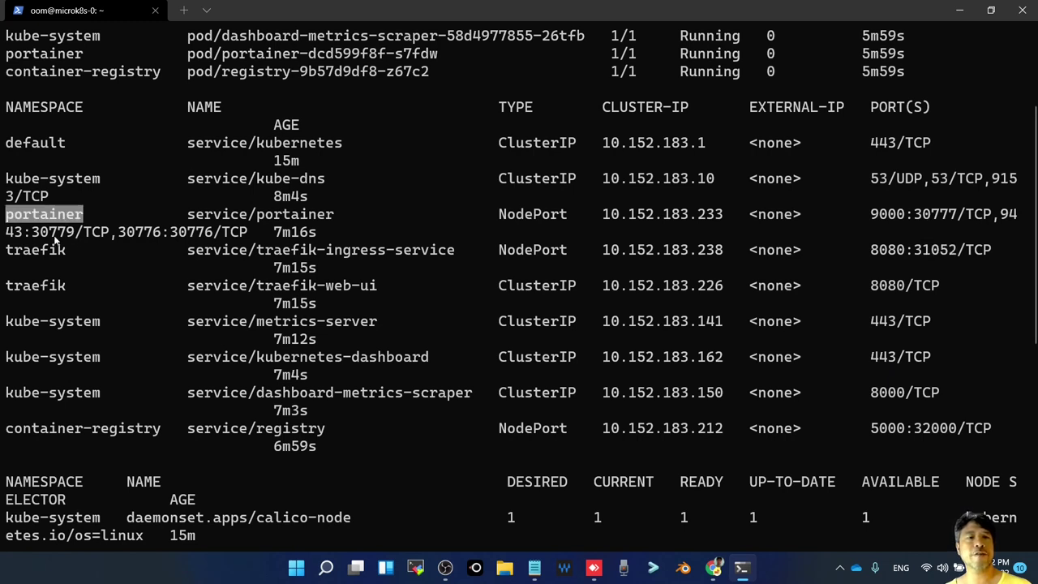
double_click(51, 249)
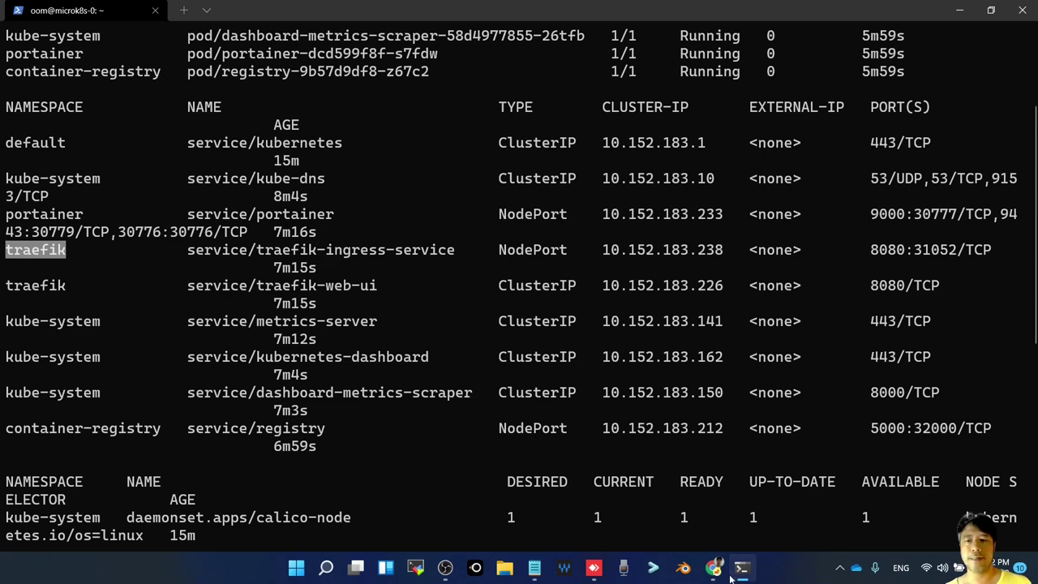
mouse_move(717, 570)
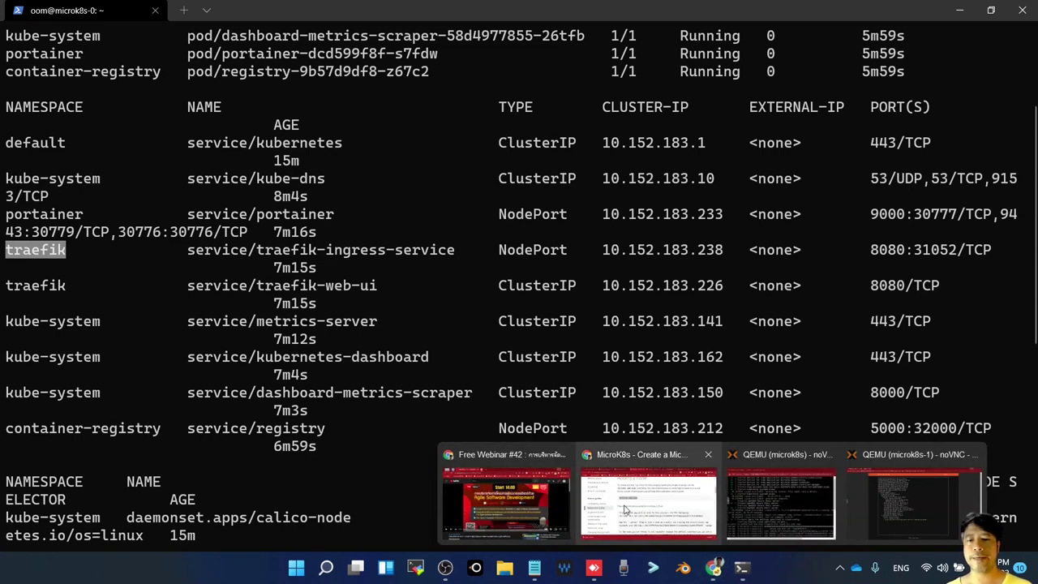
click(627, 509)
click(870, 12)
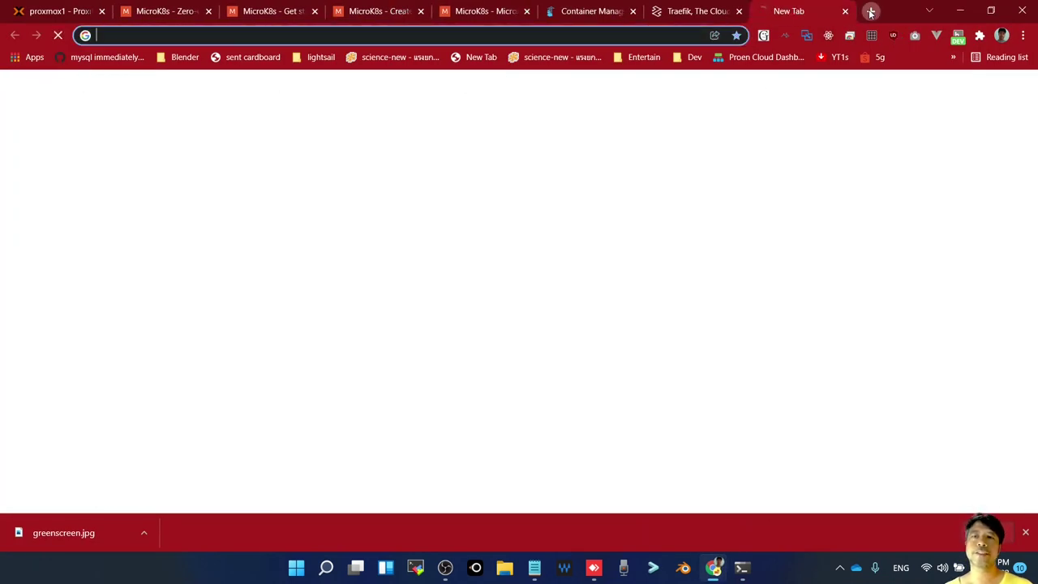
click(591, 36)
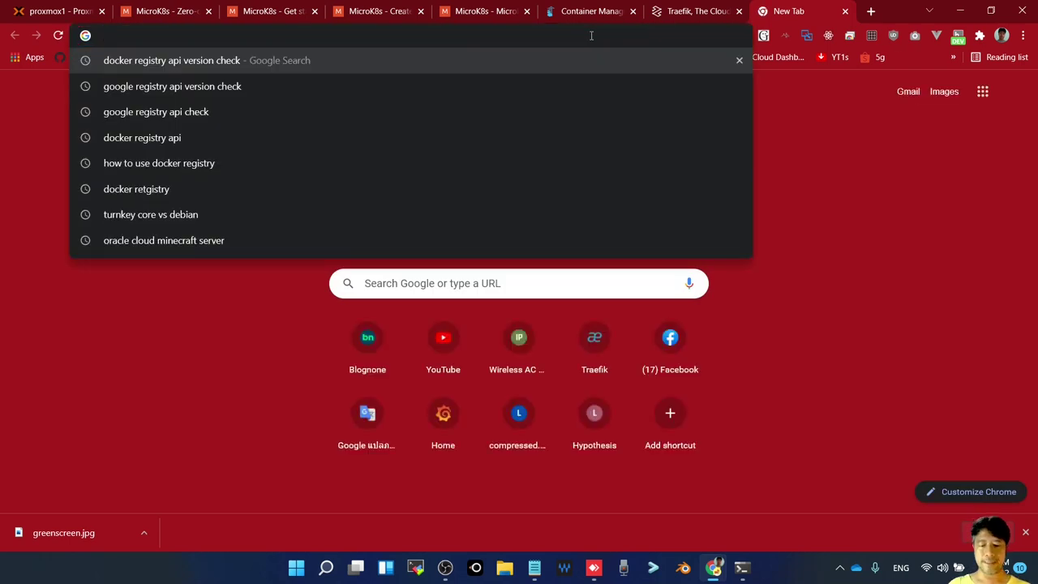
text(http)
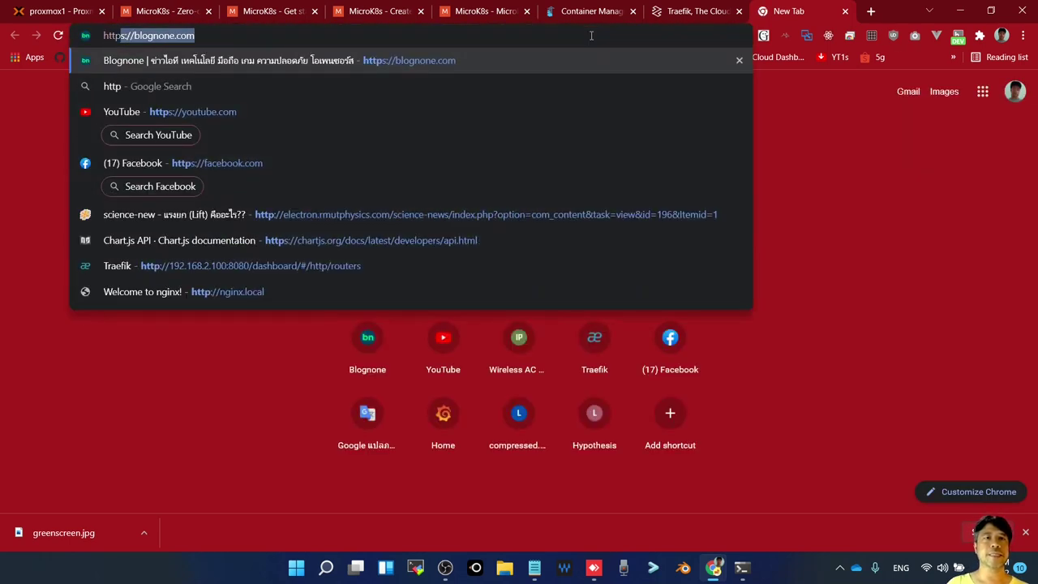
text(://)
key(Right)
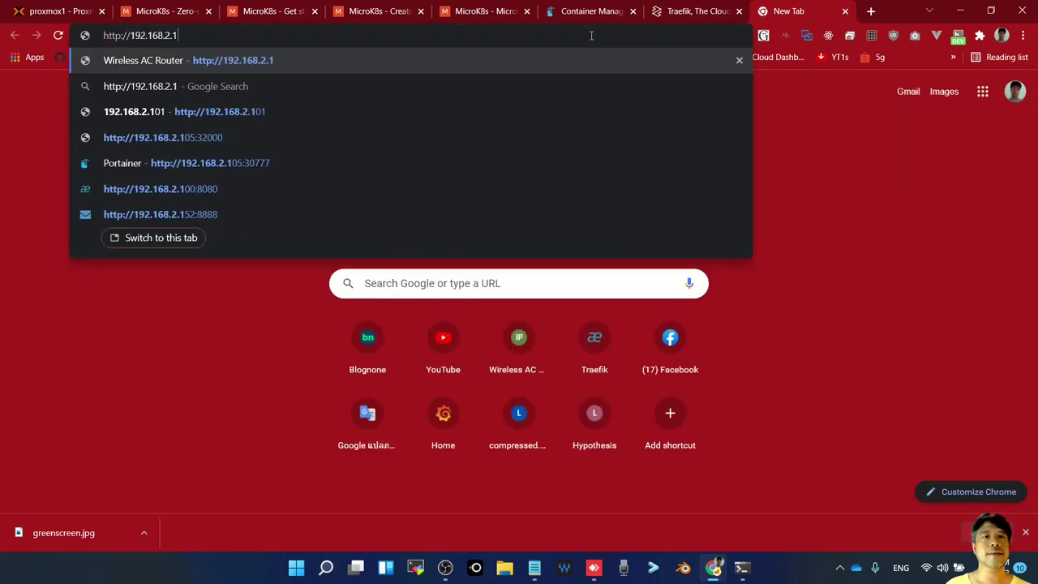
text(05)
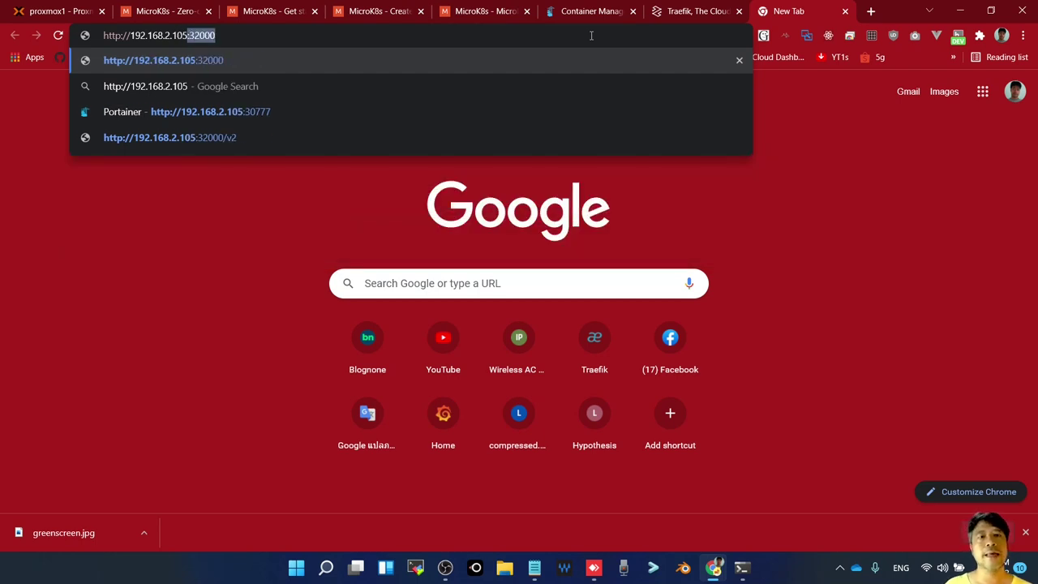
key(BackSpace)
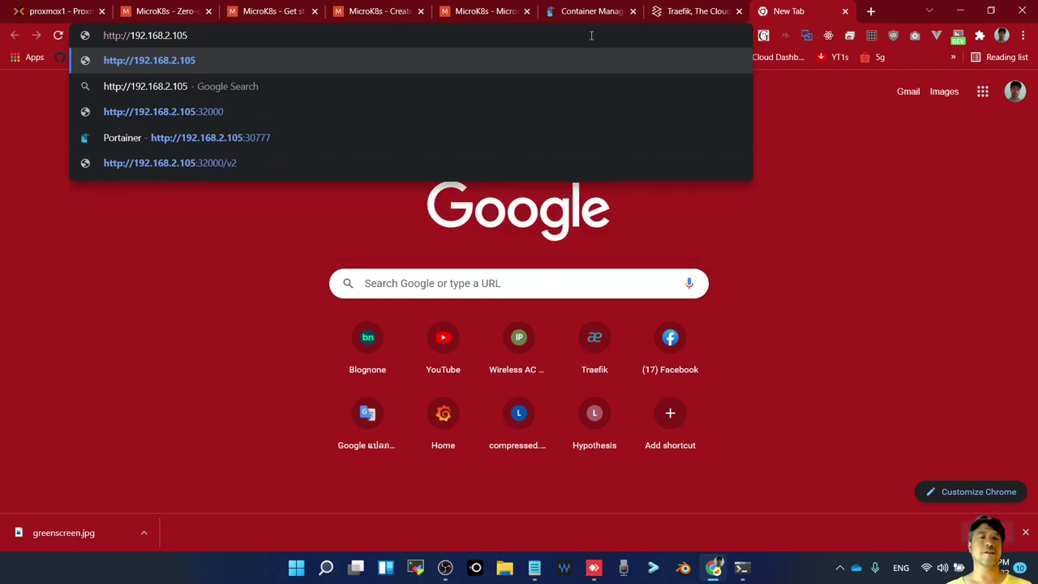
Copy Portainer's node port 30777 from the terminal and load 192.168.2.105:30777
key(alt+Tab)
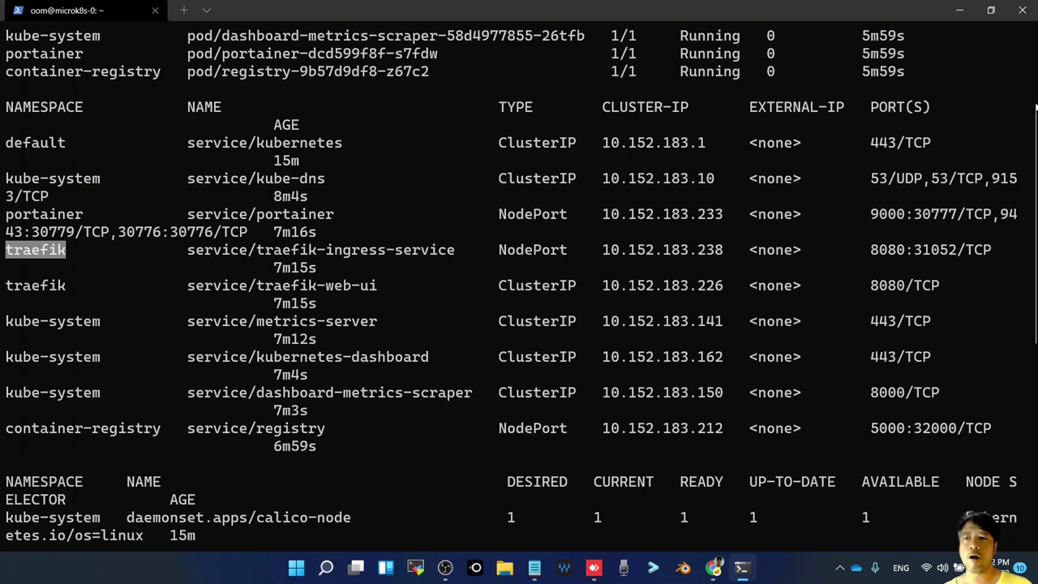
double_click(68, 219)
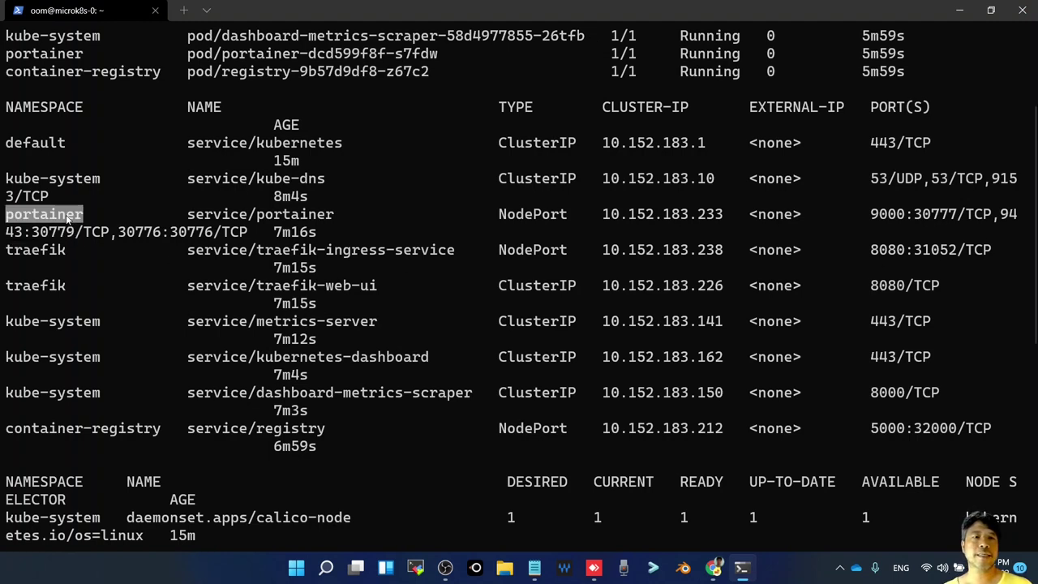
click(932, 214)
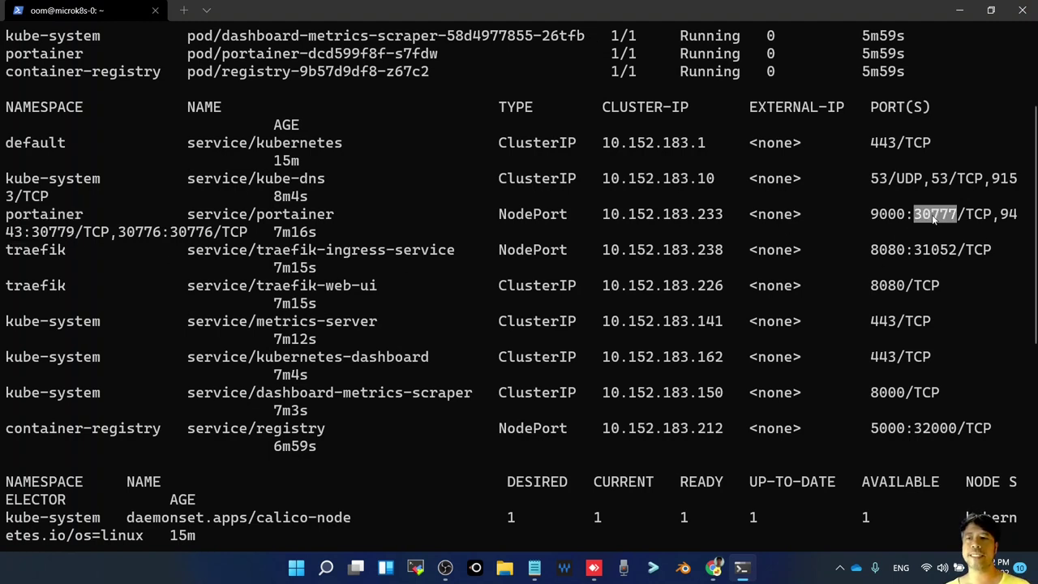
right_click(934, 217)
key(alt+Tab)
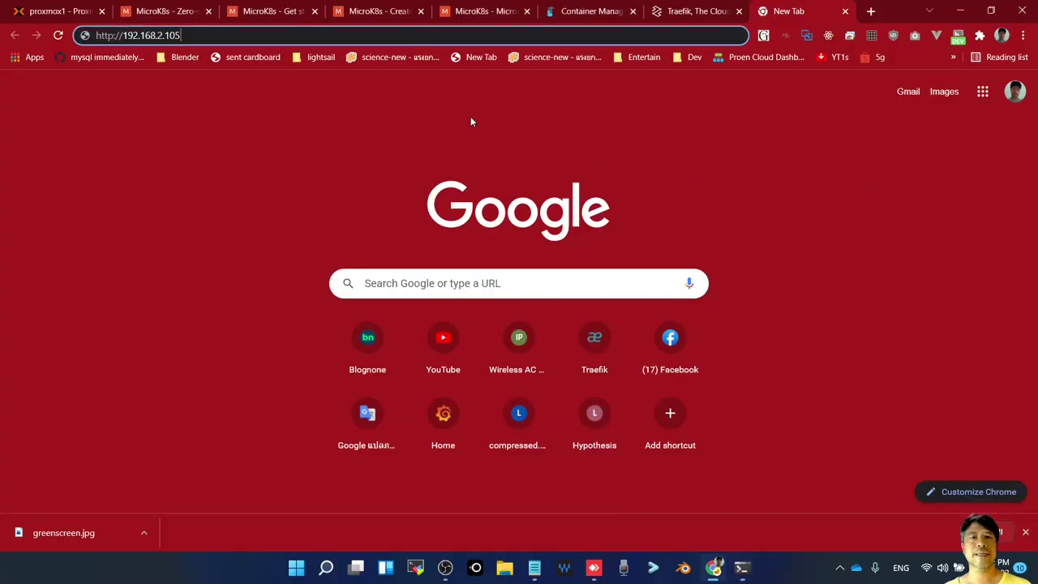
text(:)
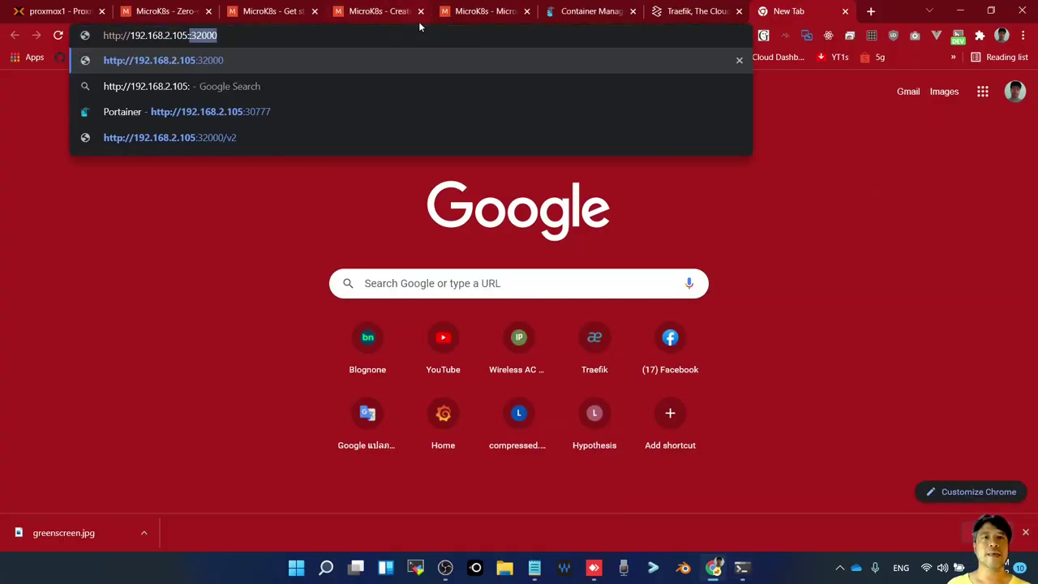
text(30777)
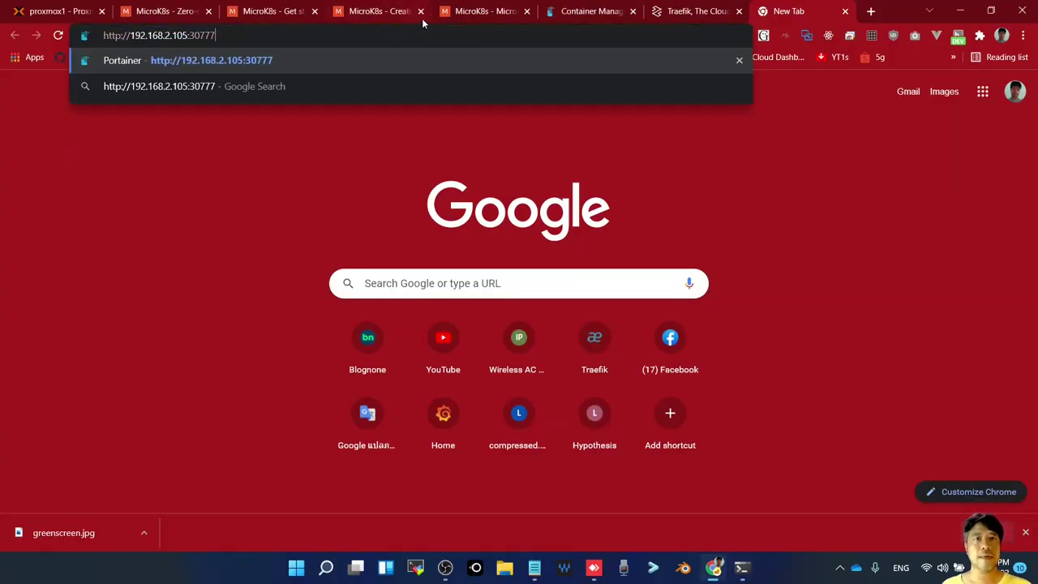
key(Return)
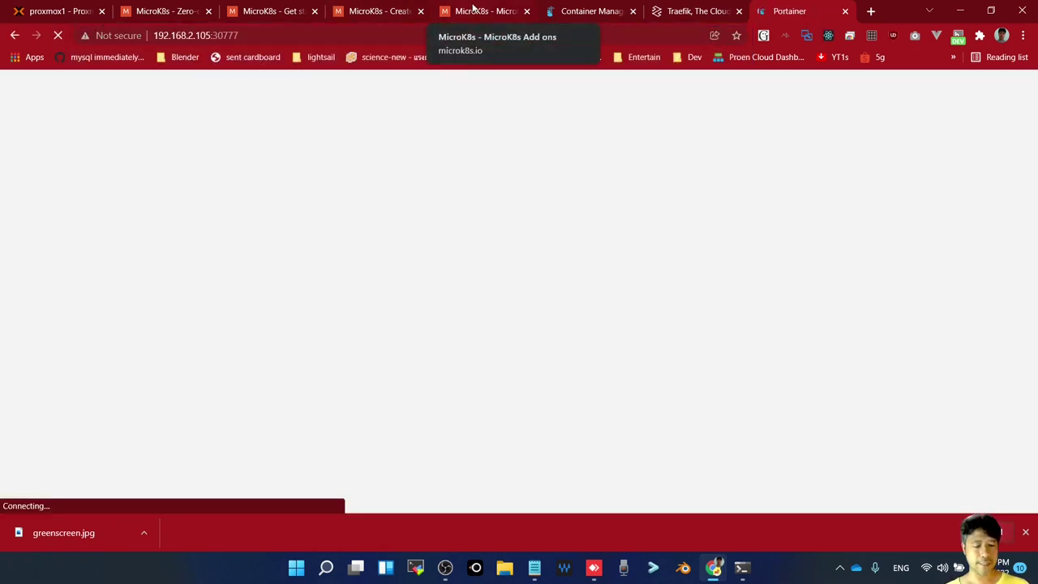
Note the Traefik port 31052 and select the 192.168.2.105 host in the address bar
key(alt+Tab)
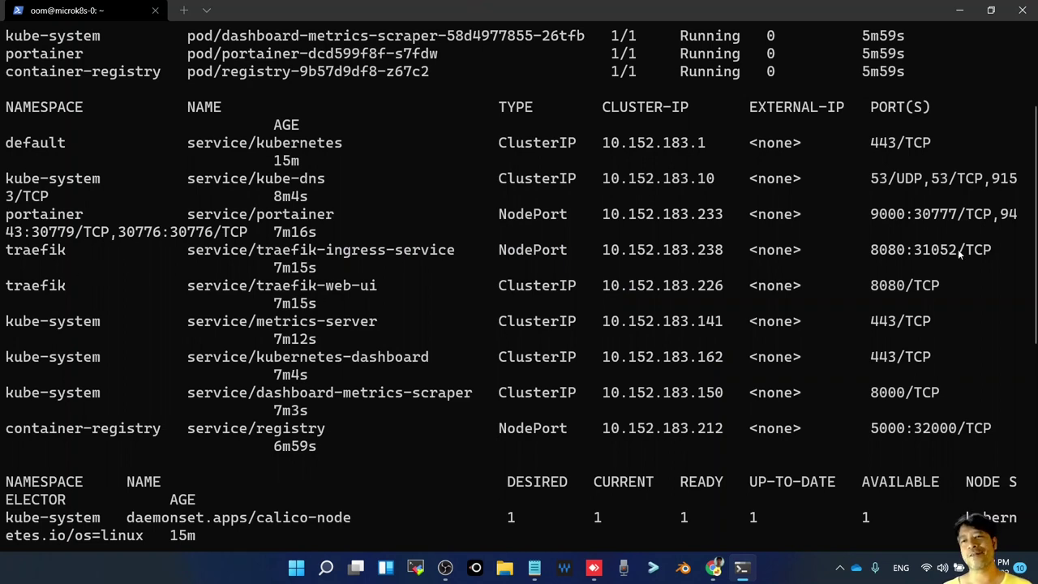
double_click(922, 254)
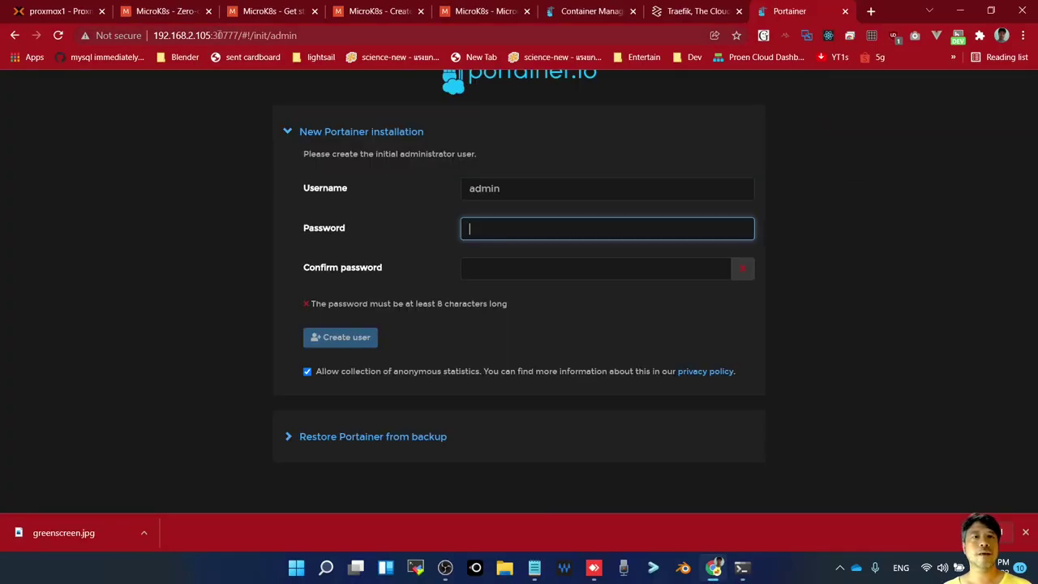
click(217, 35)
drag(153, 35, 213, 35)
key(ctrl+c)
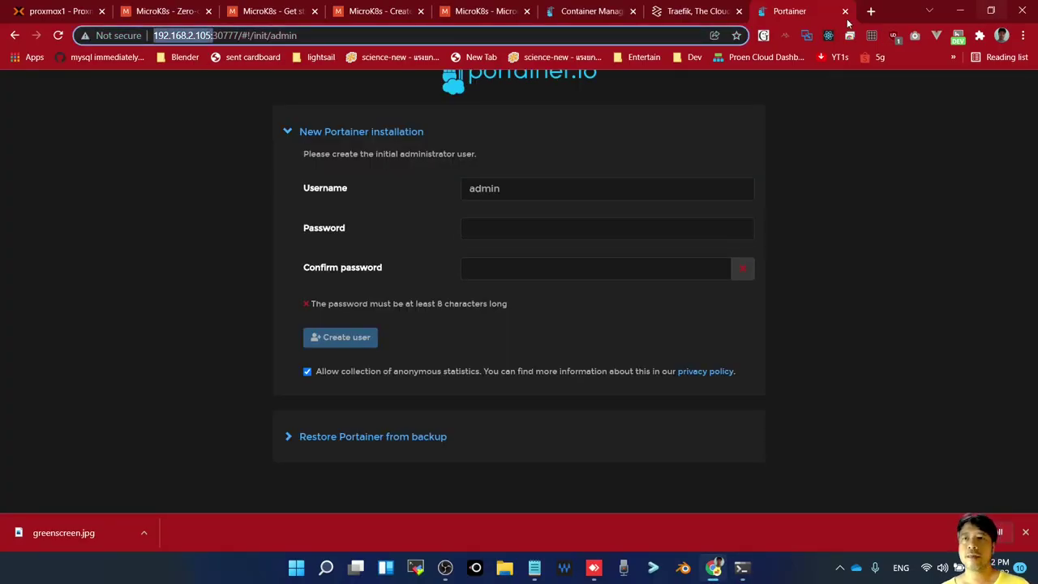
Open the Traefik ingress at 192.168.2.105:31052 in another new tab
click(871, 11)
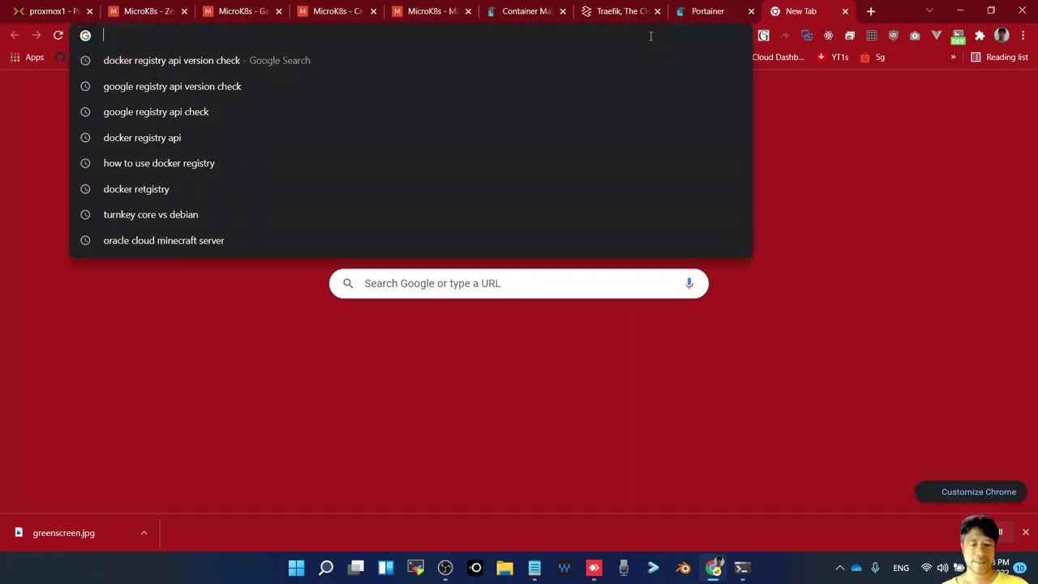
key(ctrl+v)
key(alt+Tab)
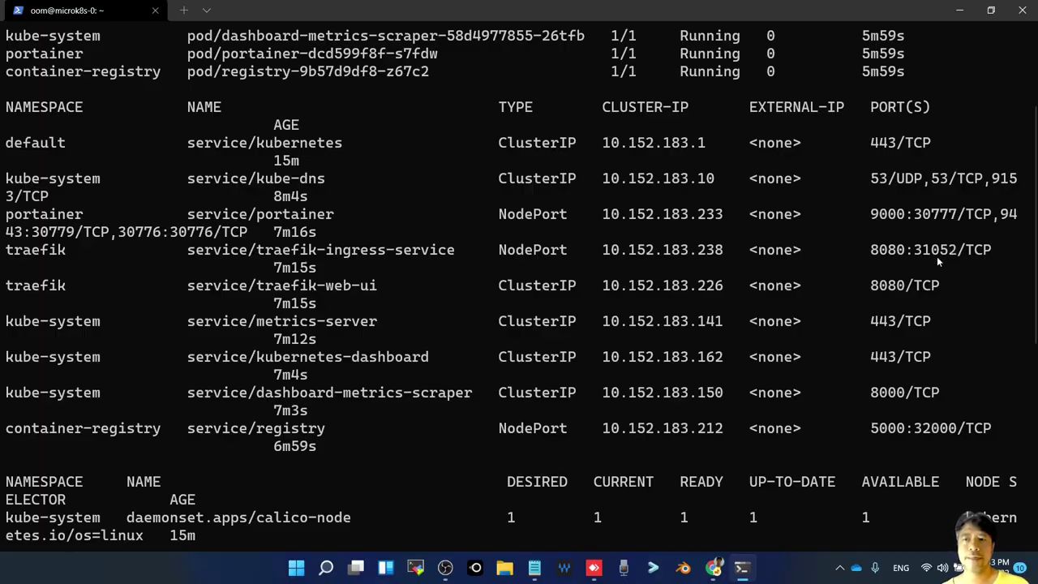
key(alt+Tab)
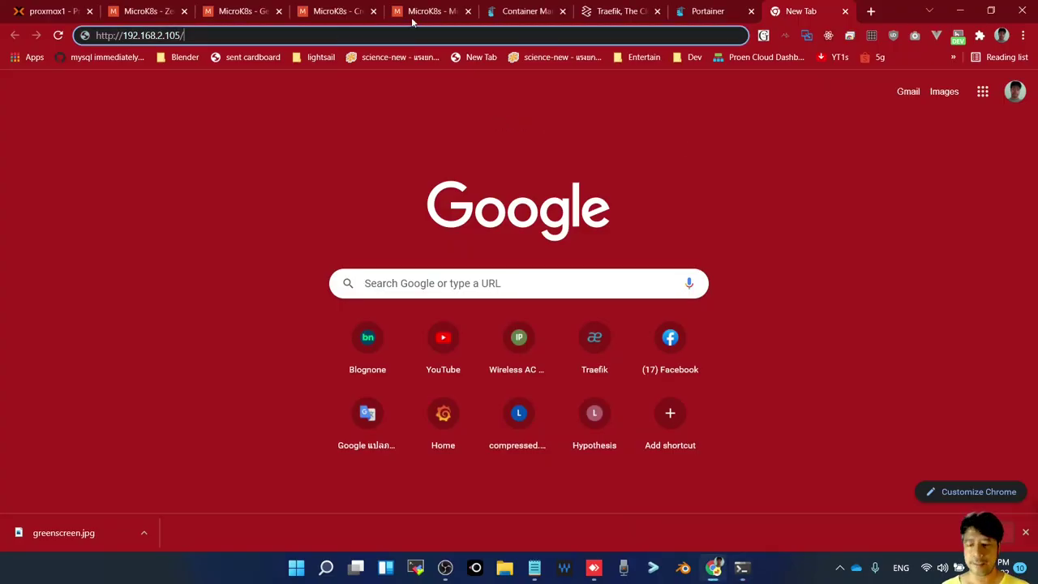
key(BackSpace)
text(:)
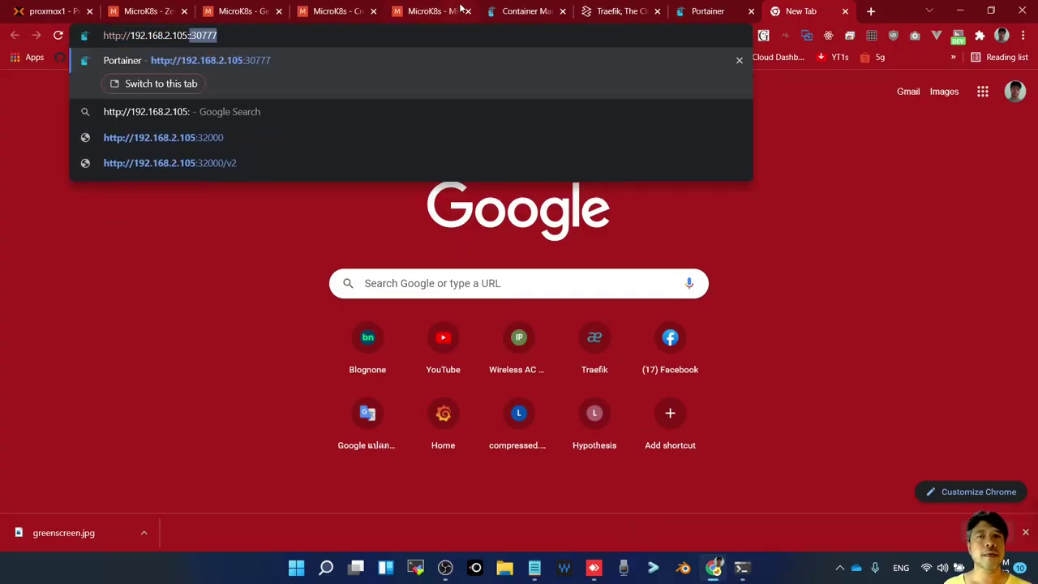
text(31052)
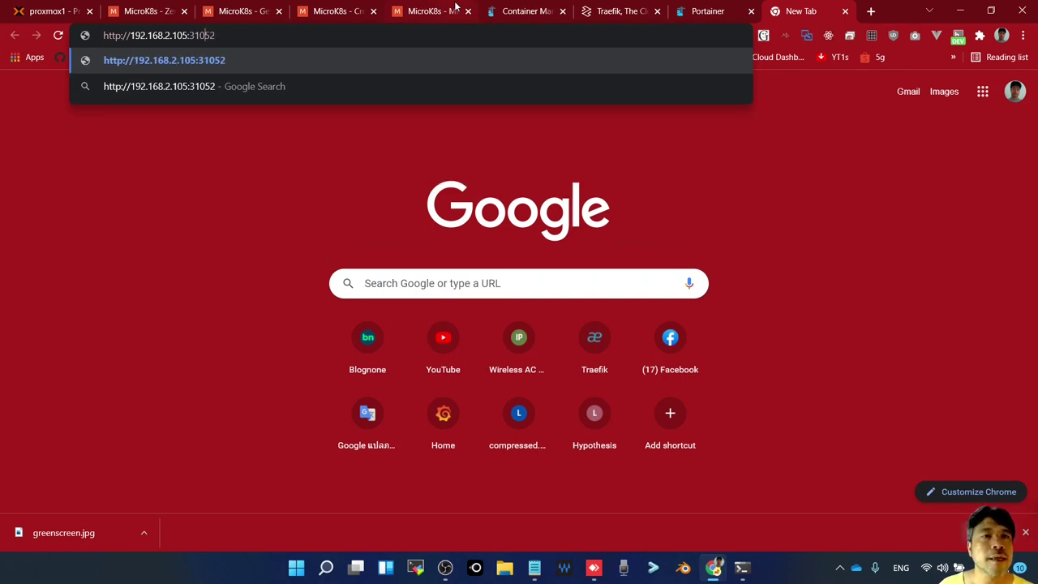
key(Return)
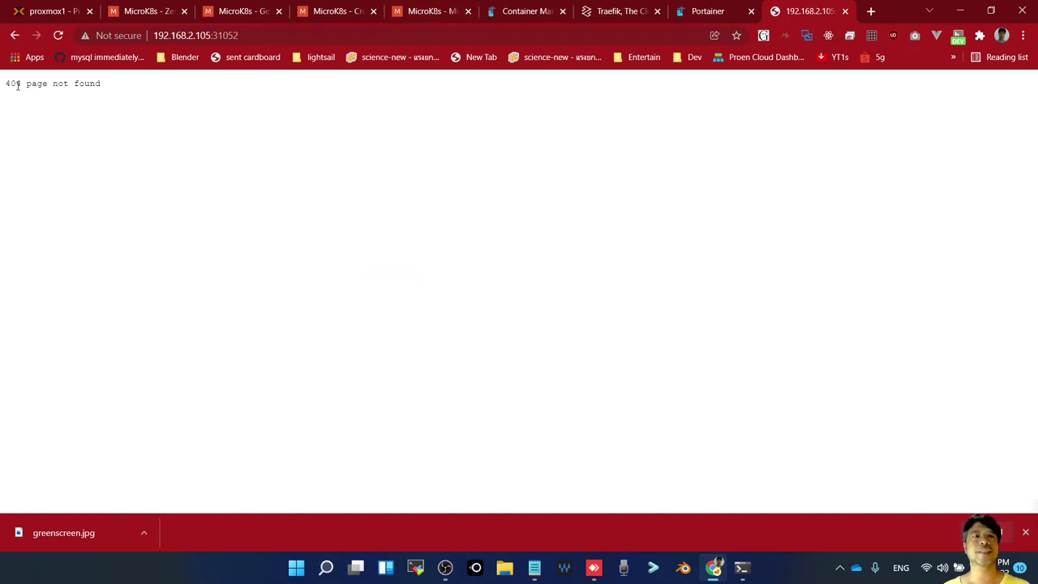
Highlight the resulting 404 page not found message and compare it with the Portainer tab
drag(7, 83, 119, 107)
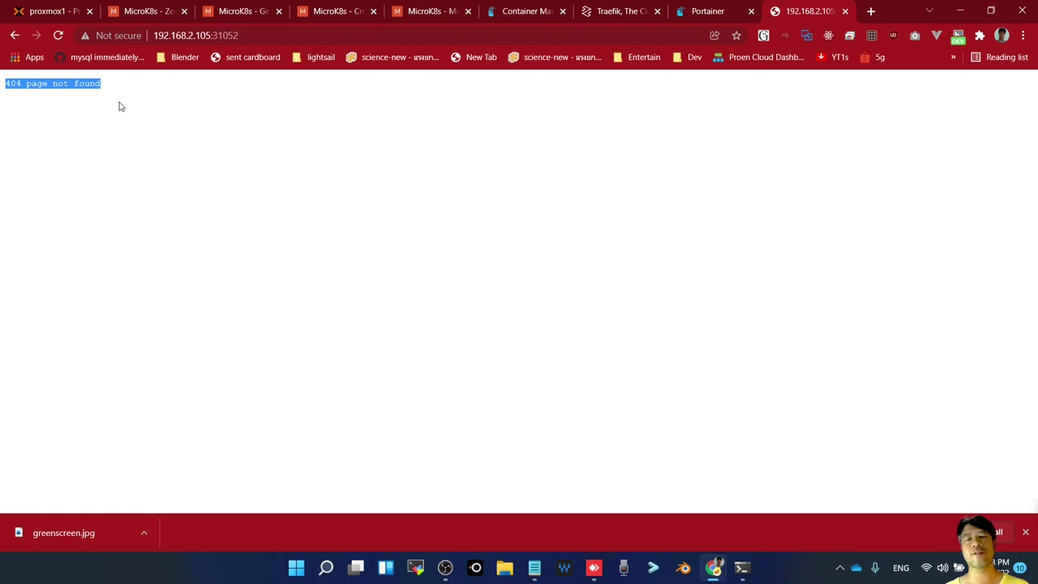
click(83, 121)
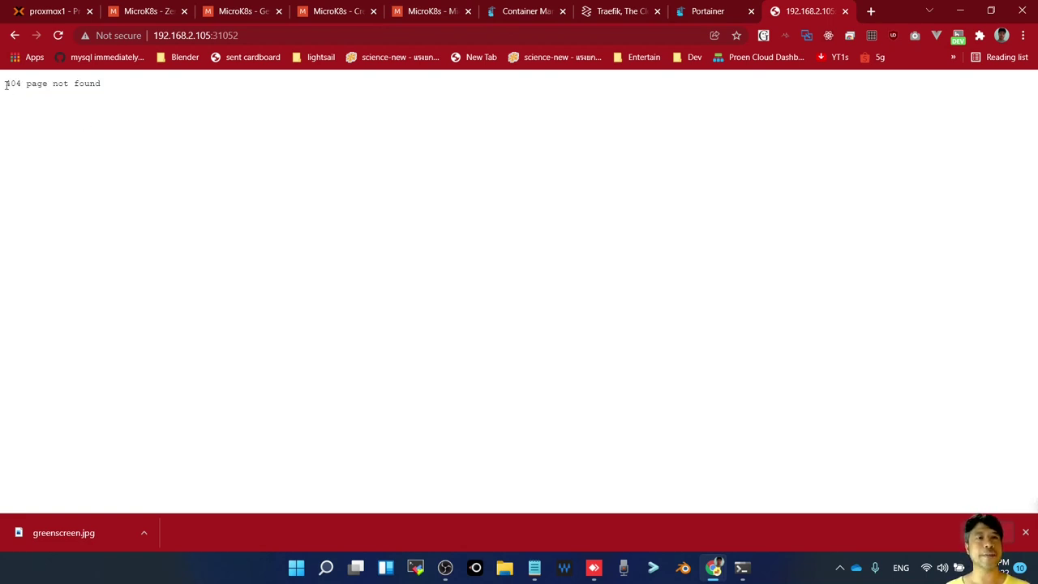
drag(7, 83, 200, 116)
click(698, 14)
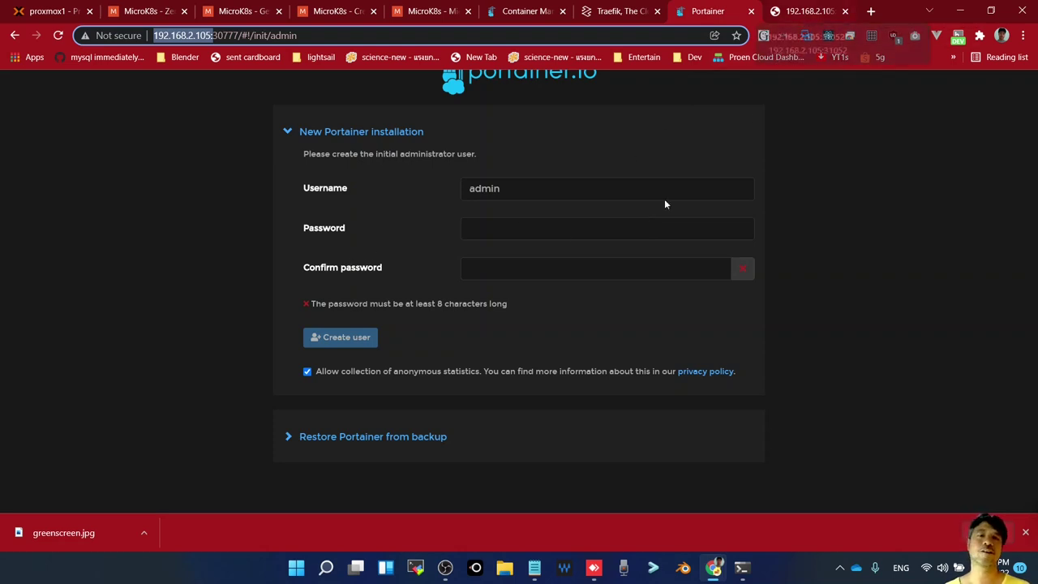
click(815, 13)
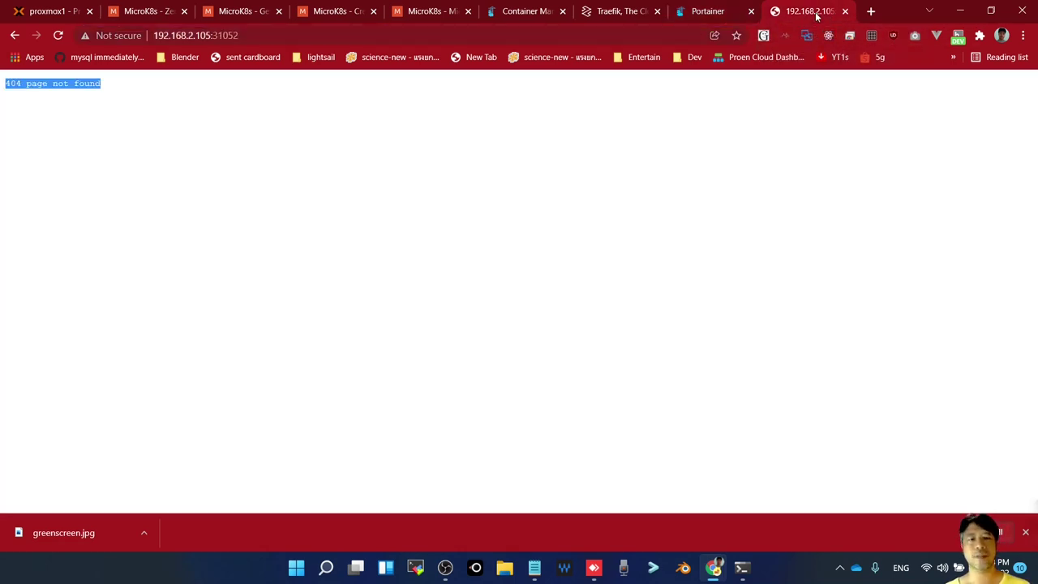
Pick out the registry's NodePort 32000 in the terminal output
key(alt+Tab)
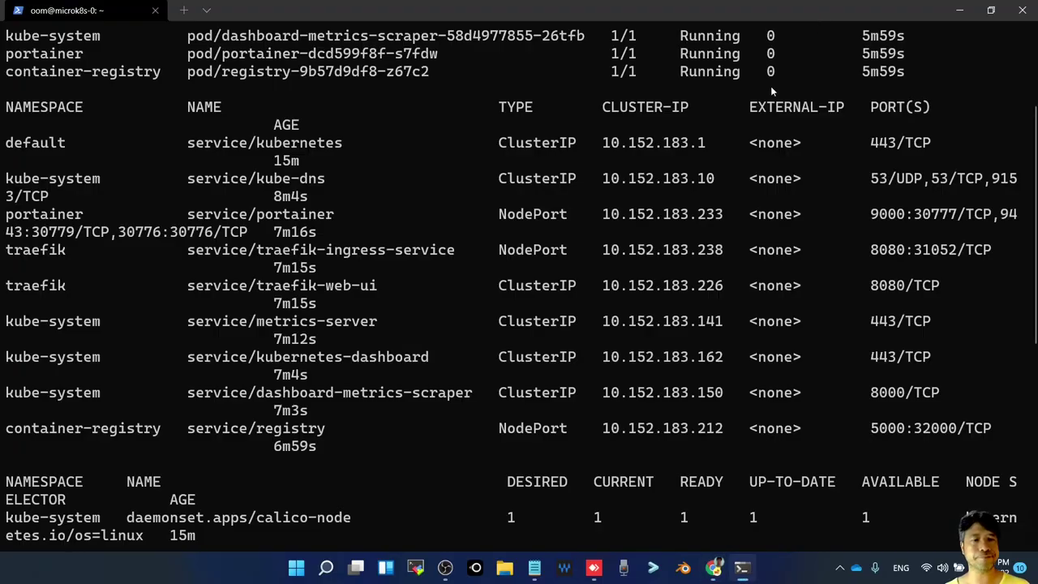
double_click(927, 430)
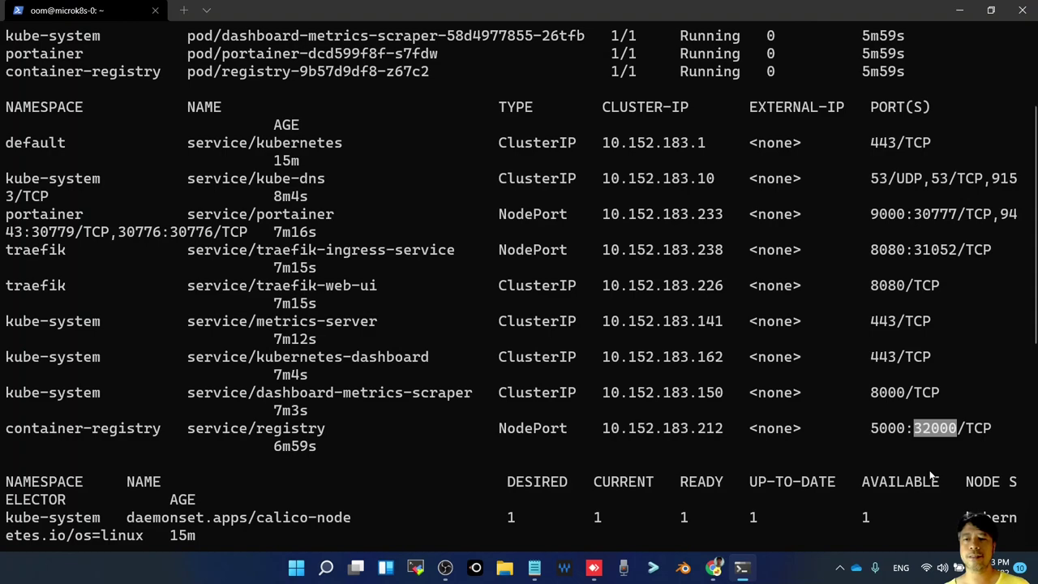
key(alt+Tab)
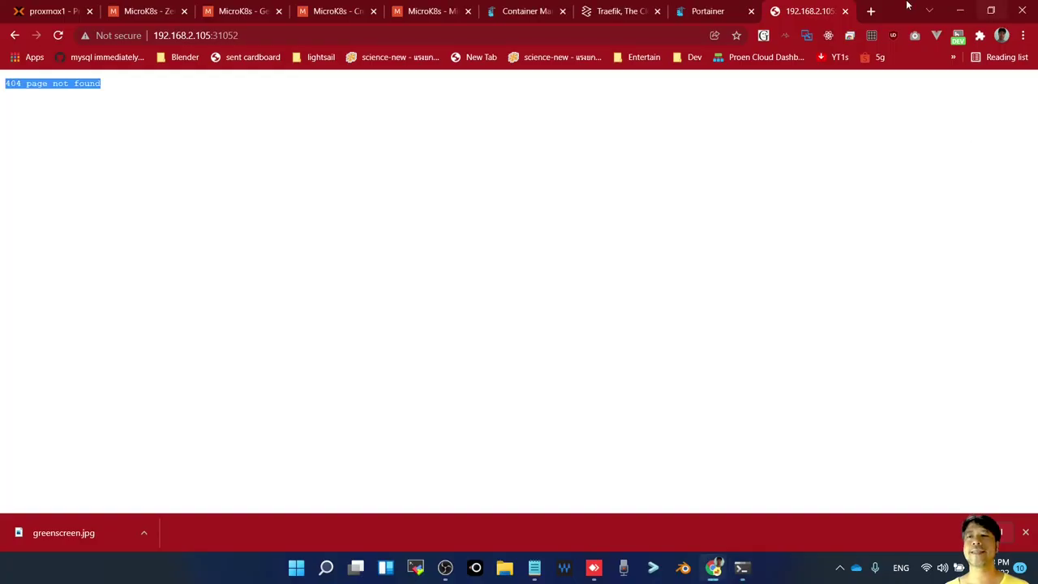
key(alt+Tab)
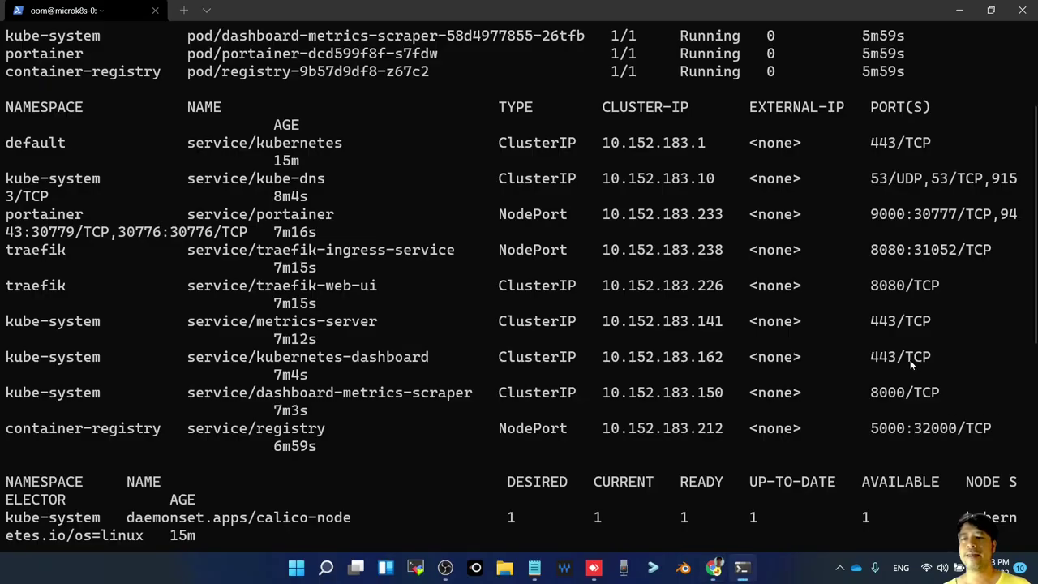
key(alt+Tab)
Open the registry at 192.168.2.105:32000 in a new tab
click(871, 11)
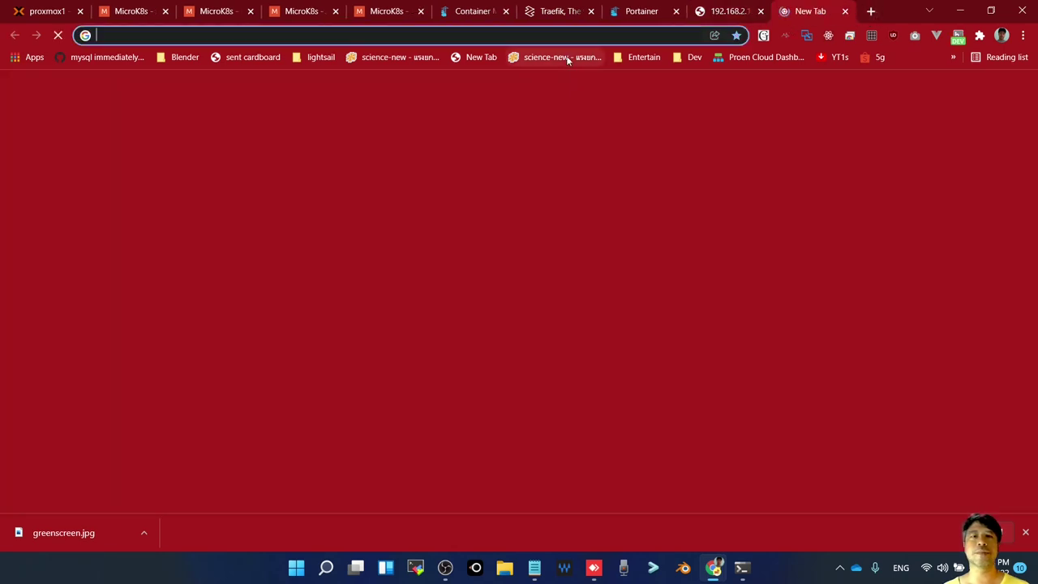
click(552, 26)
text(19)
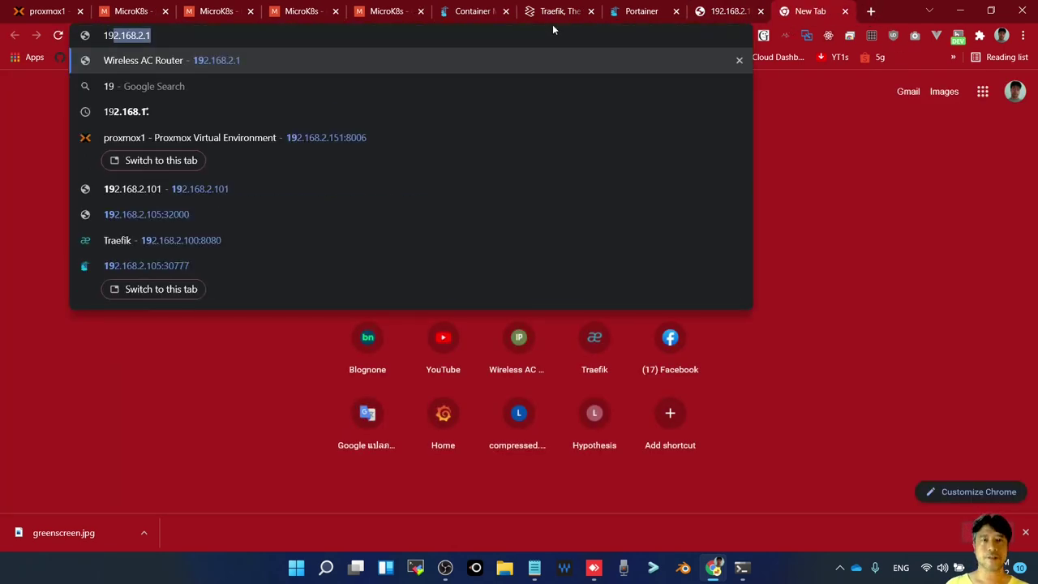
text(2.168.2.105)
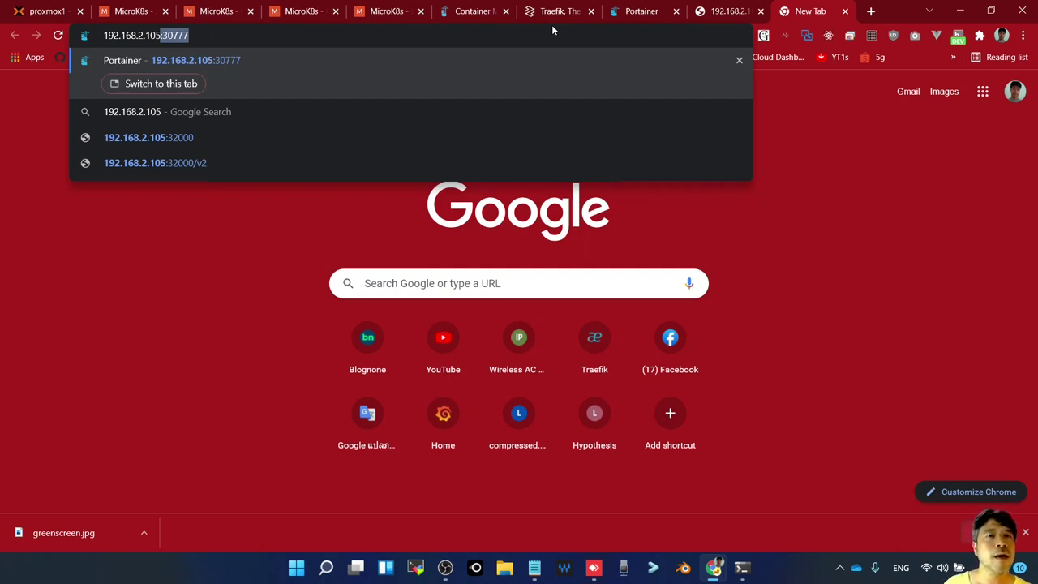
key(Right)
key(BackSpace)
key(BackSpace)
key(BackSpace)
key(BackSpace)
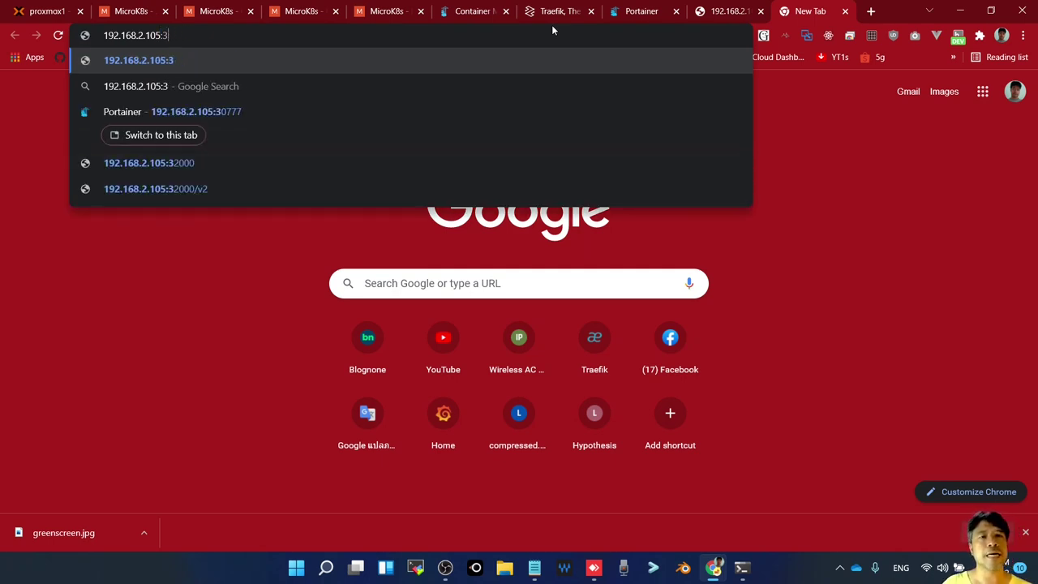
text(20)
key(Return)
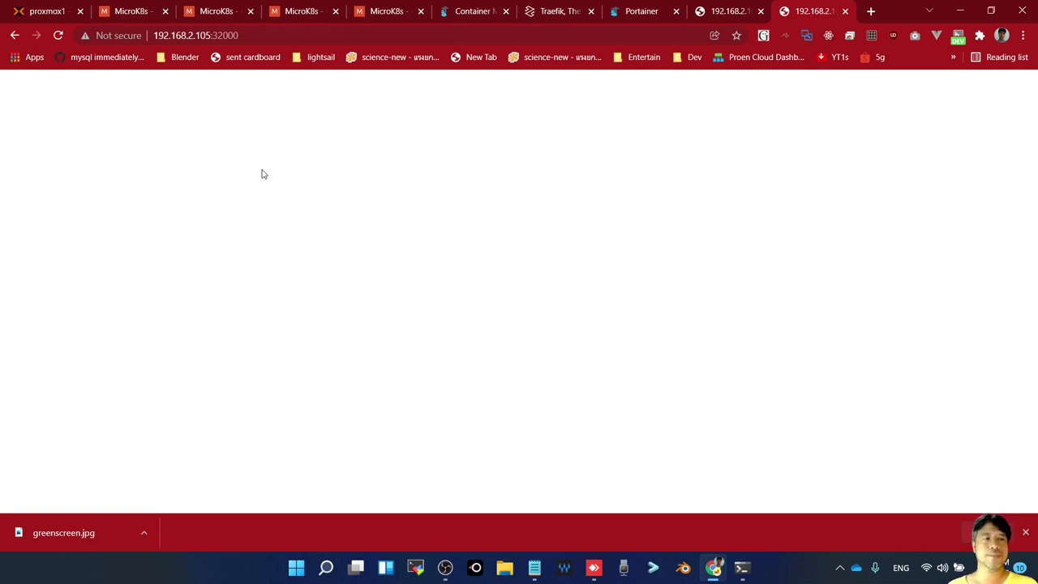
Extend the address to /v2 and then /v2/_catalog, showing {"repositories":[]}
click(276, 35)
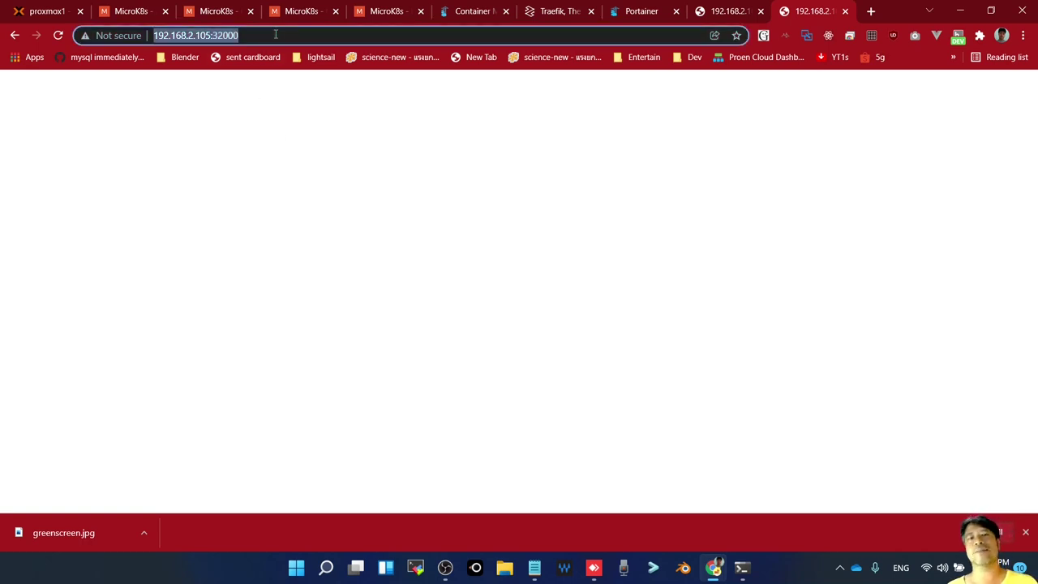
click(276, 34)
text(/)
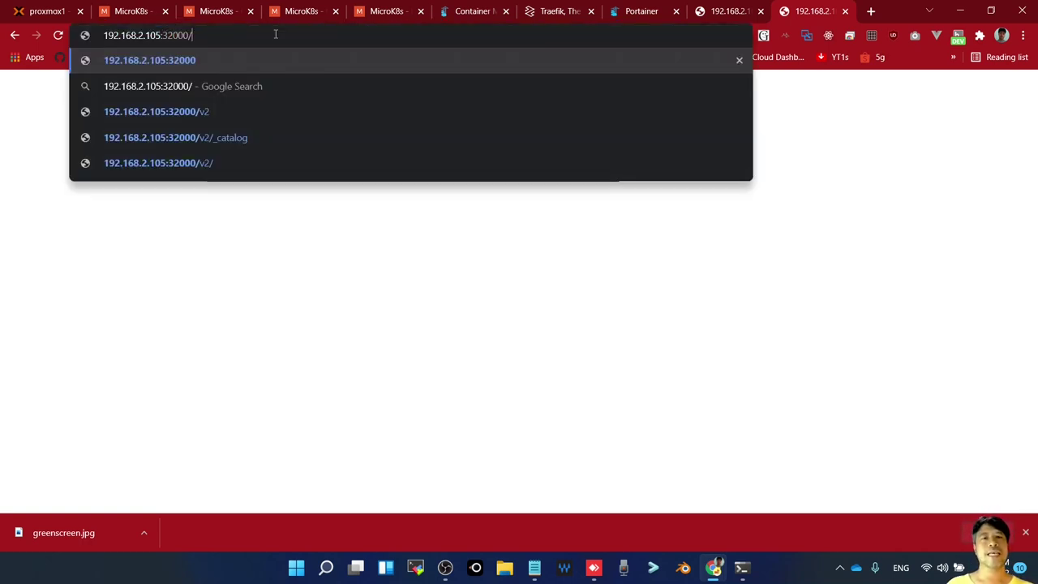
text(v2)
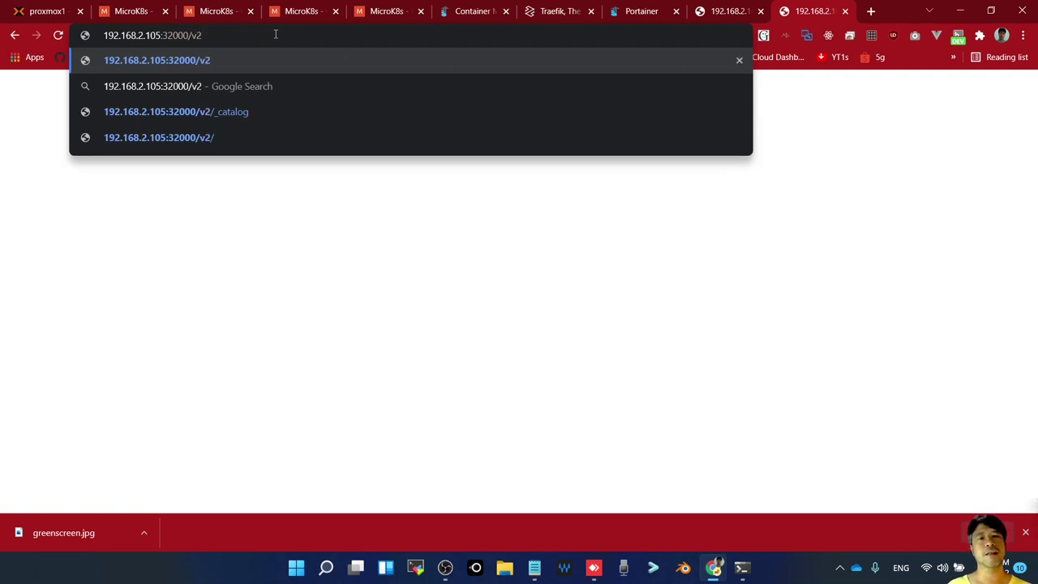
key(Return)
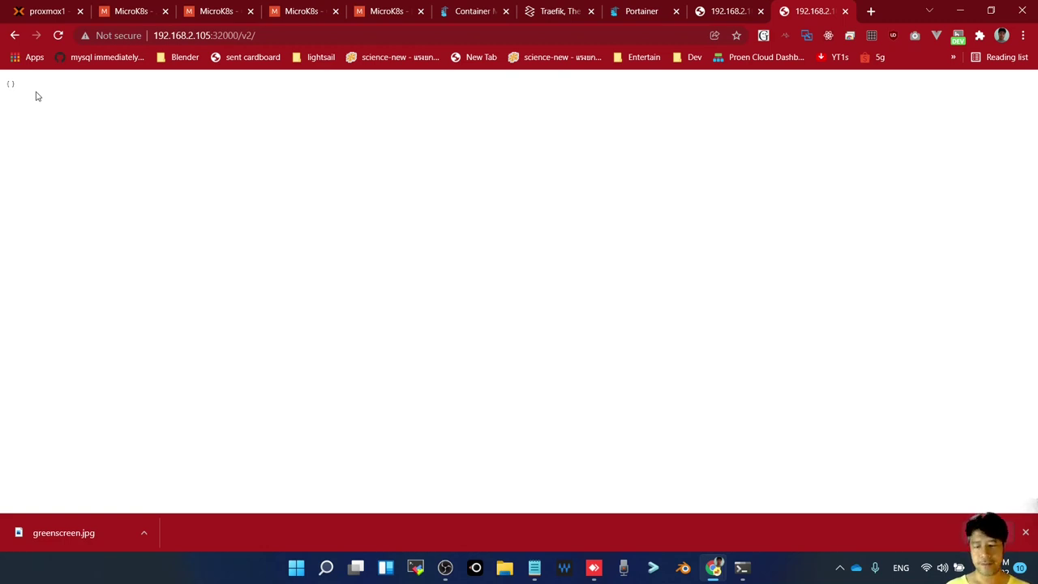
scroll(36, 96, up, 7)
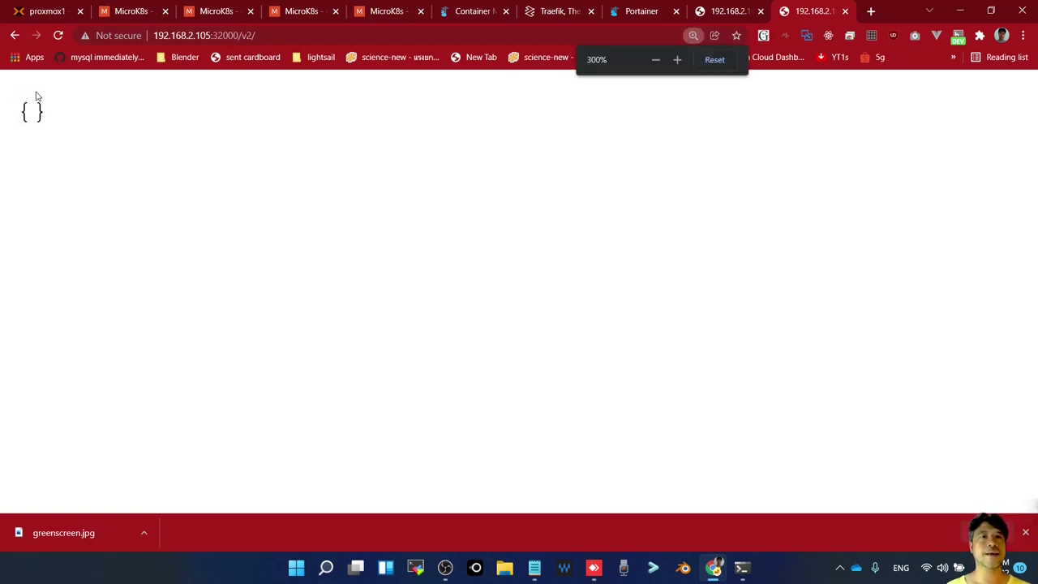
click(271, 34)
click(334, 33)
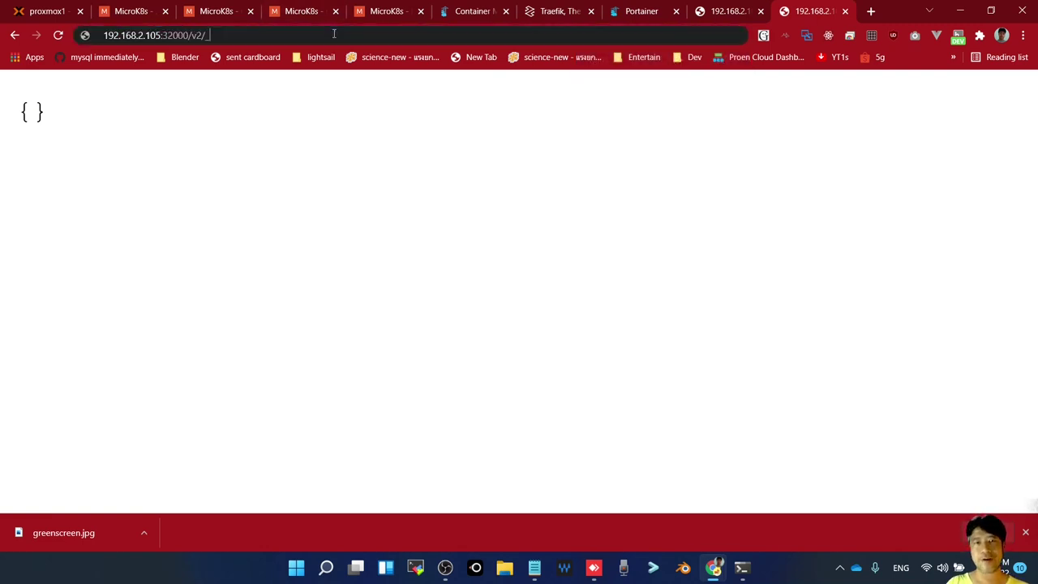
text(_catalog)
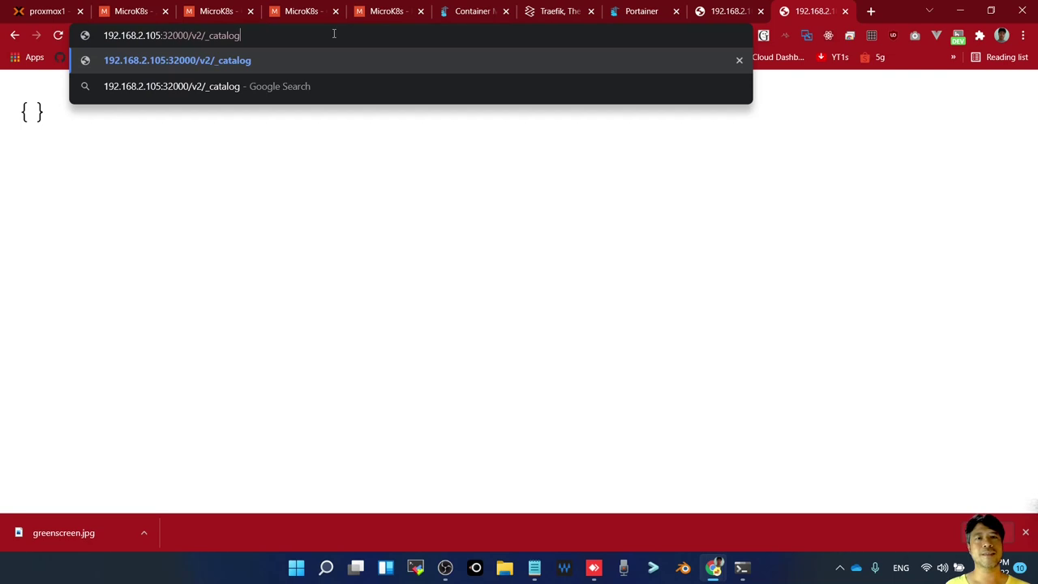
key(Return)
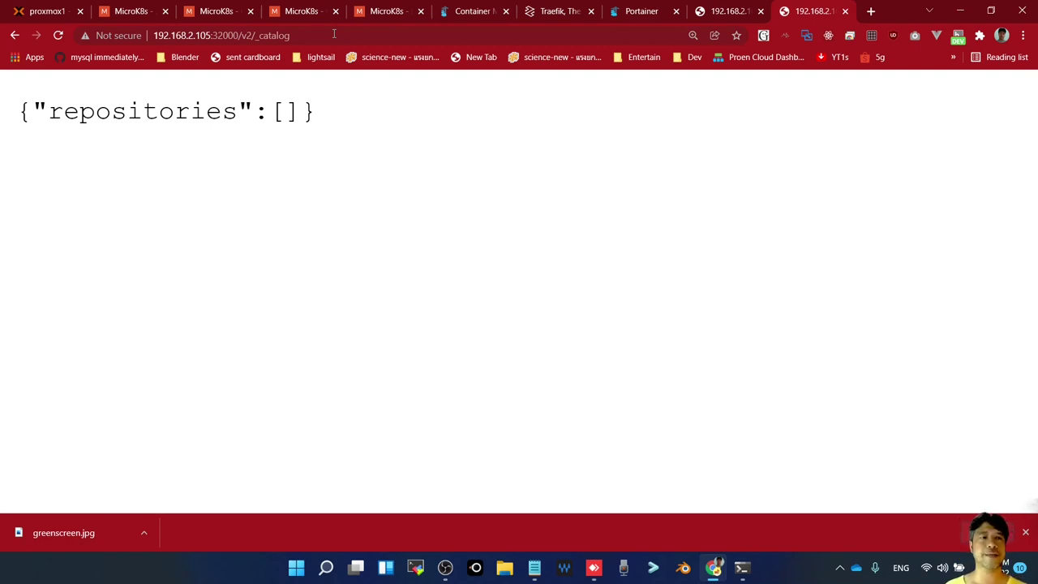
Review the Portainer and port 31052 tabs, then return to the catalog tab
click(643, 12)
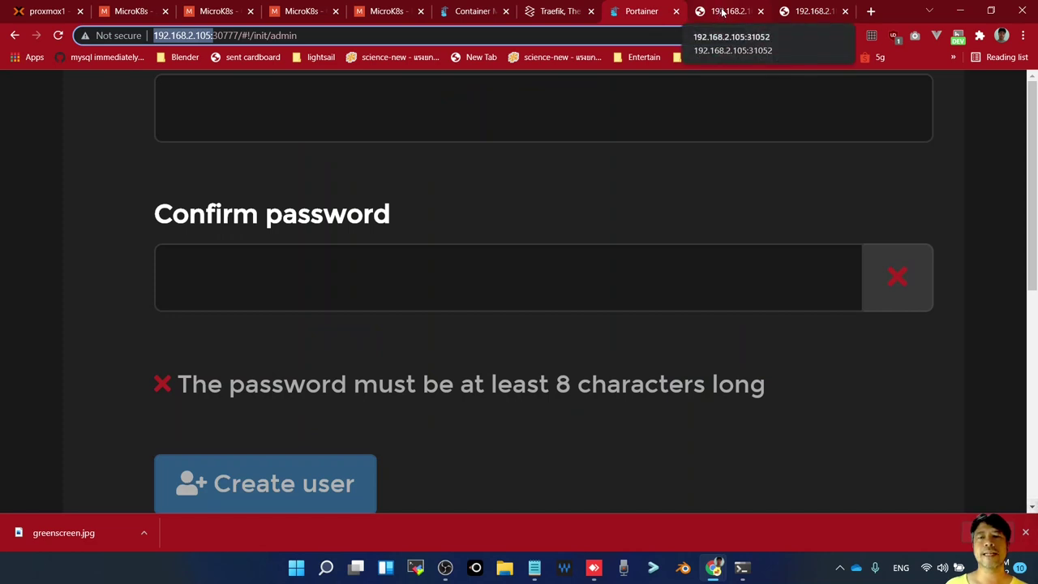
click(722, 11)
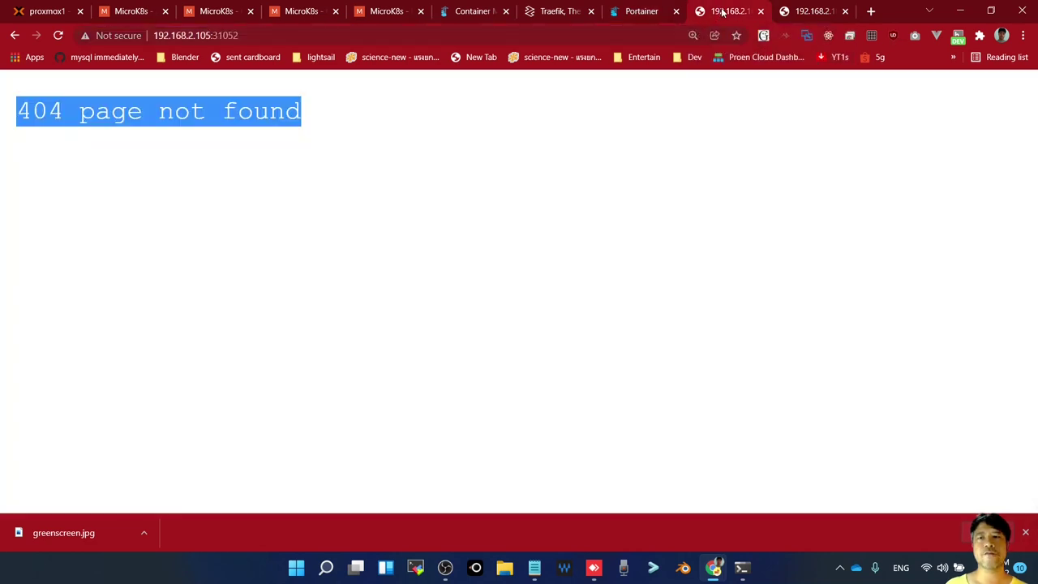
click(819, 15)
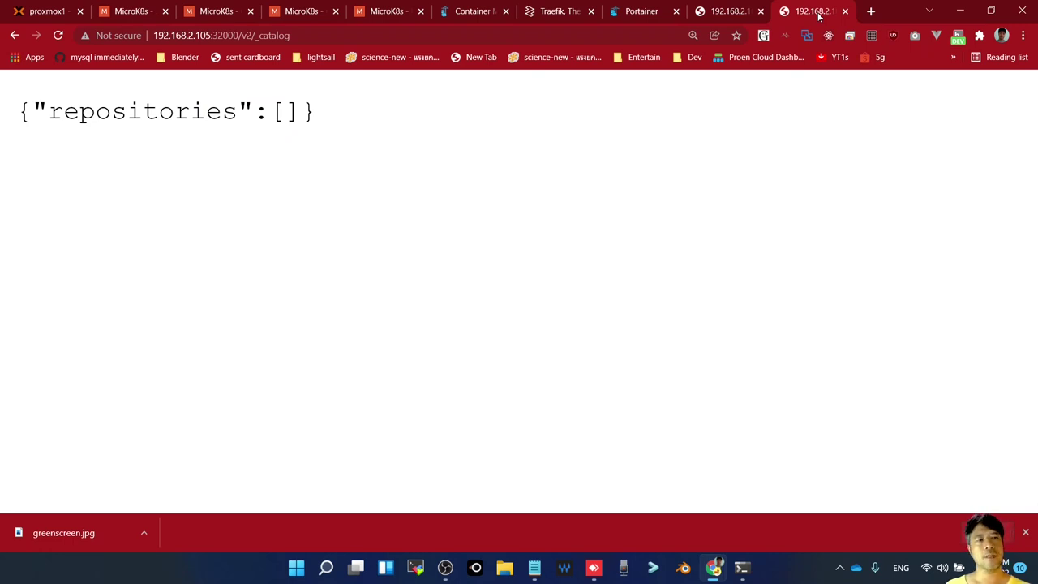
Scroll through the earlier kubectl output in the terminal
key(alt+Tab)
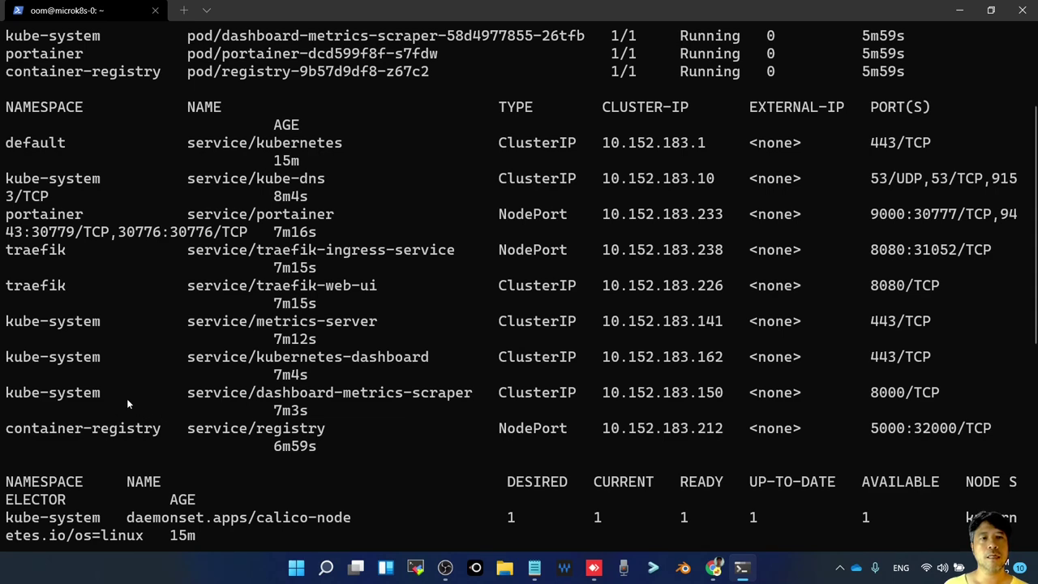
scroll(126, 398, up, 1)
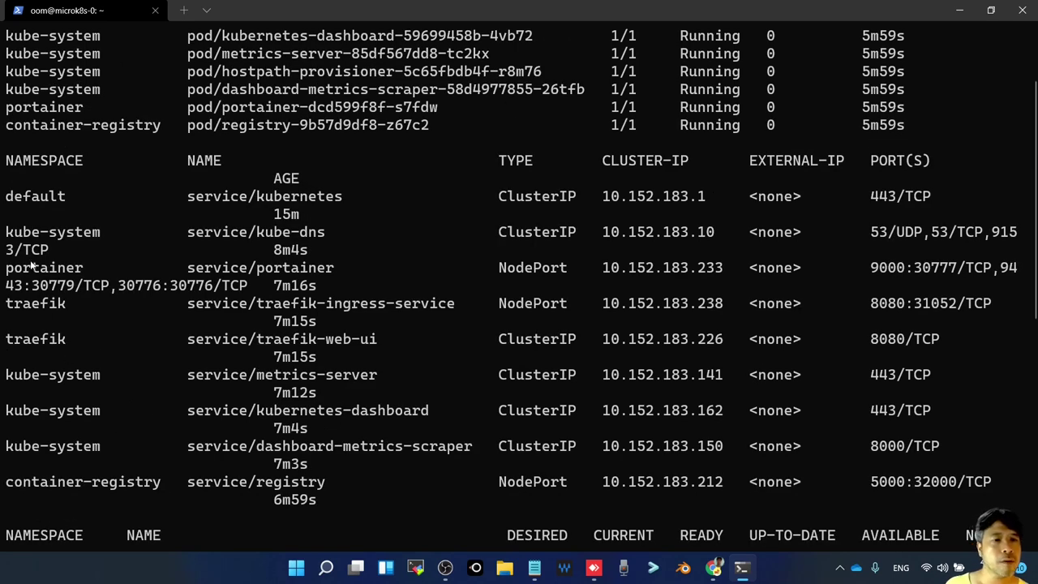
scroll(81, 474, down, 1)
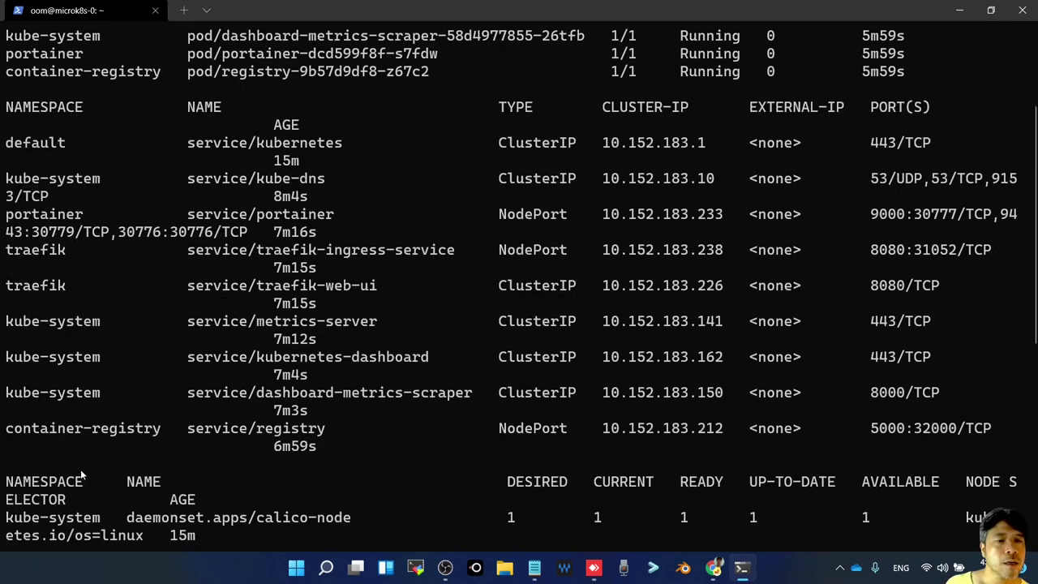
scroll(81, 474, down, 2)
scroll(81, 469, down, 2)
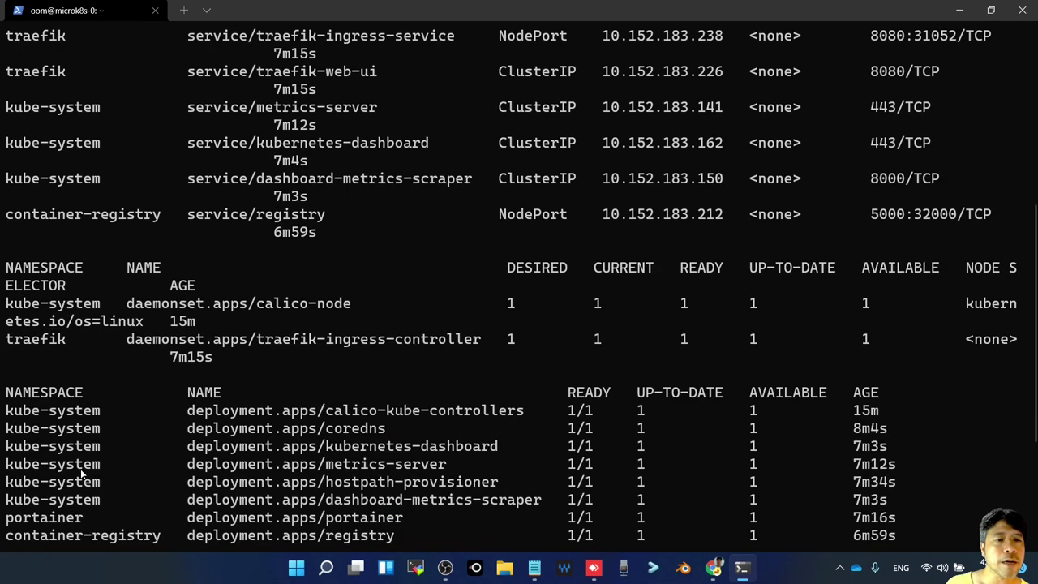
scroll(81, 469, down, 2)
scroll(81, 473, down, 2)
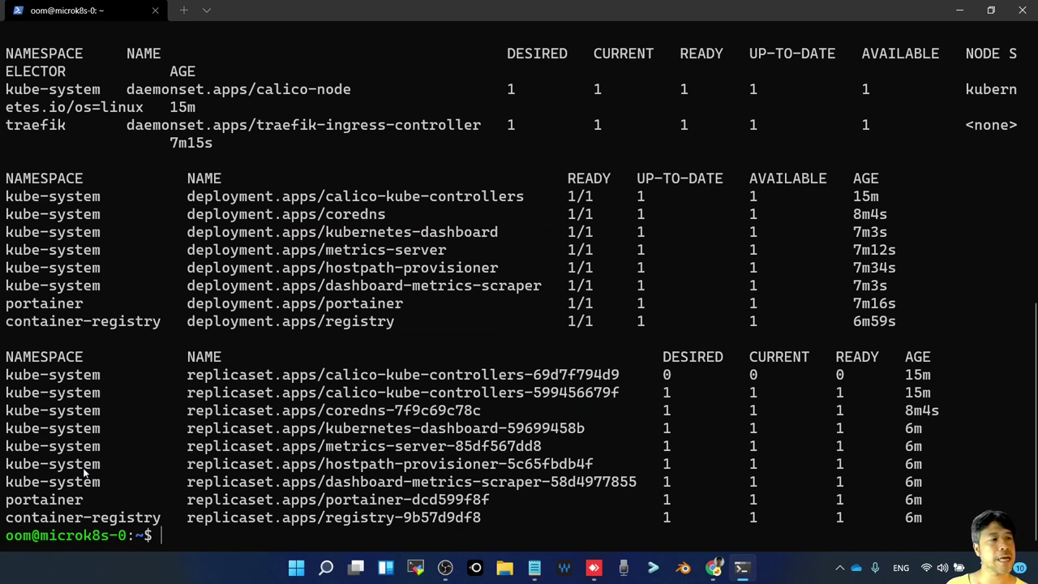
Recall kubectl get all --all-namespaces and filter it with '| grep dash'
key(Up)
key(Up)
key(Up)
key(Up)
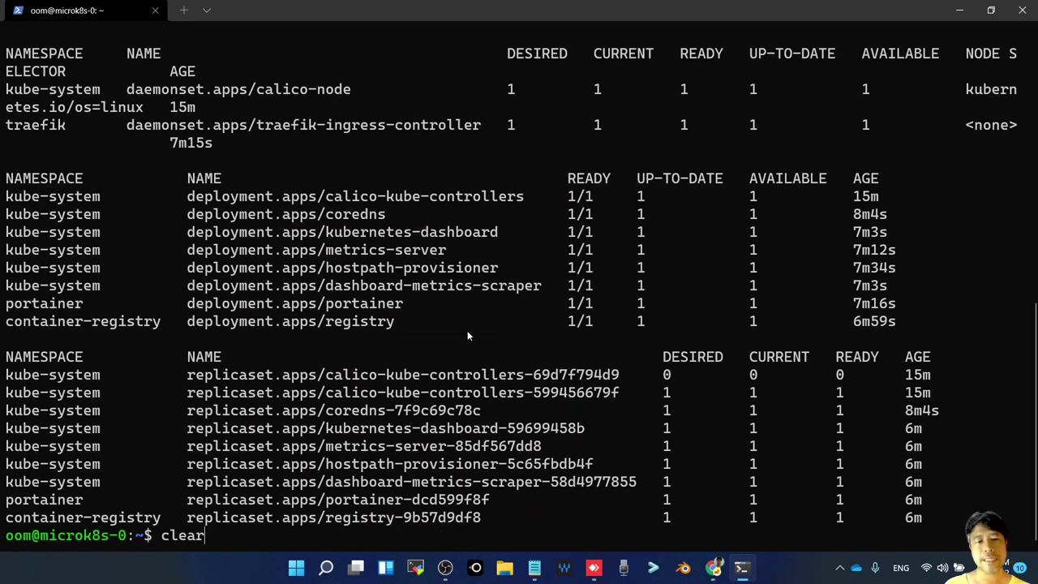
key(Down)
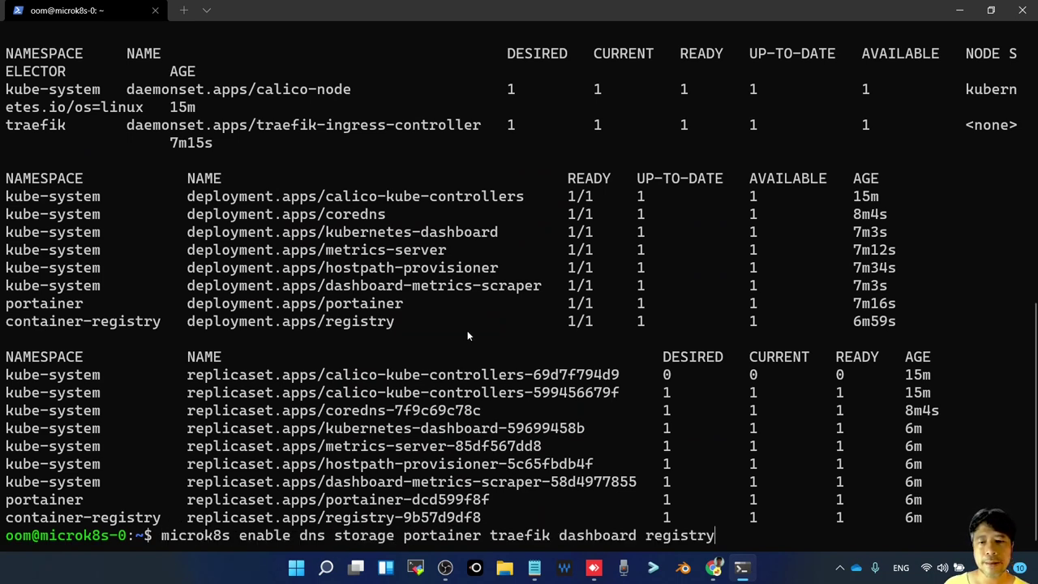
key(Down)
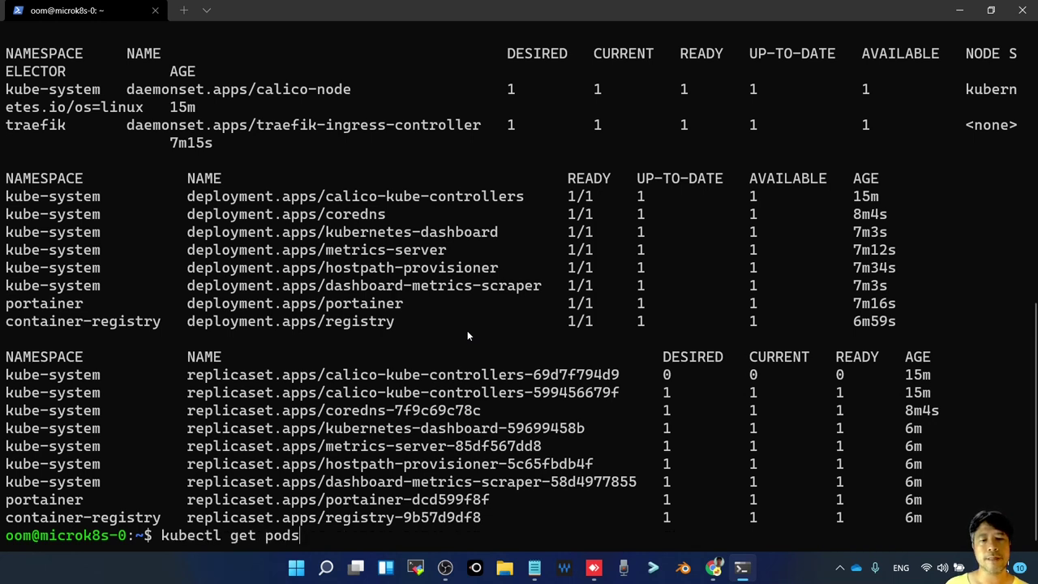
key(Down)
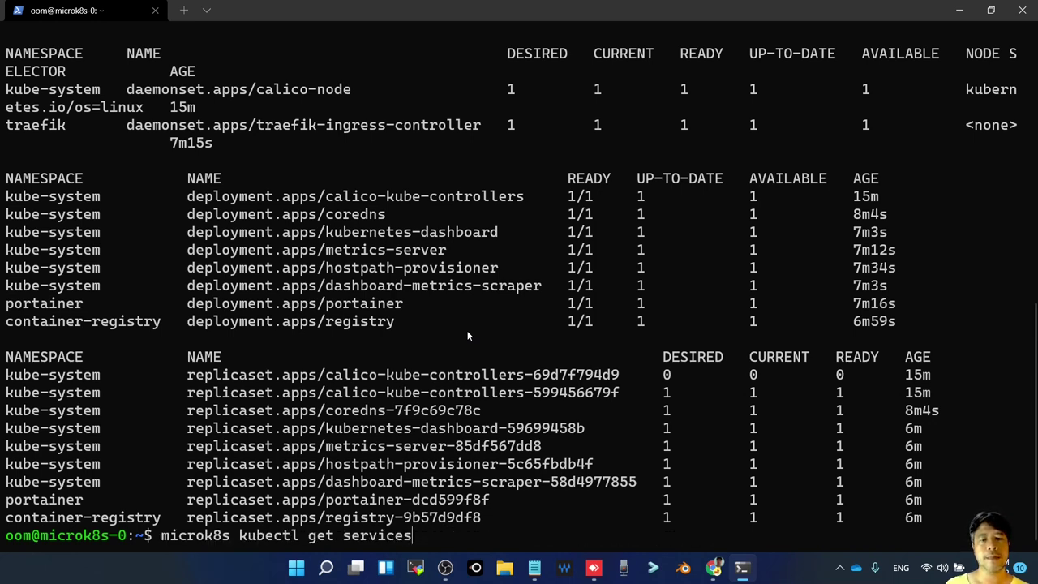
key(Down)
key(Up)
key(Down)
key(Down)
key(Down)
key(Down)
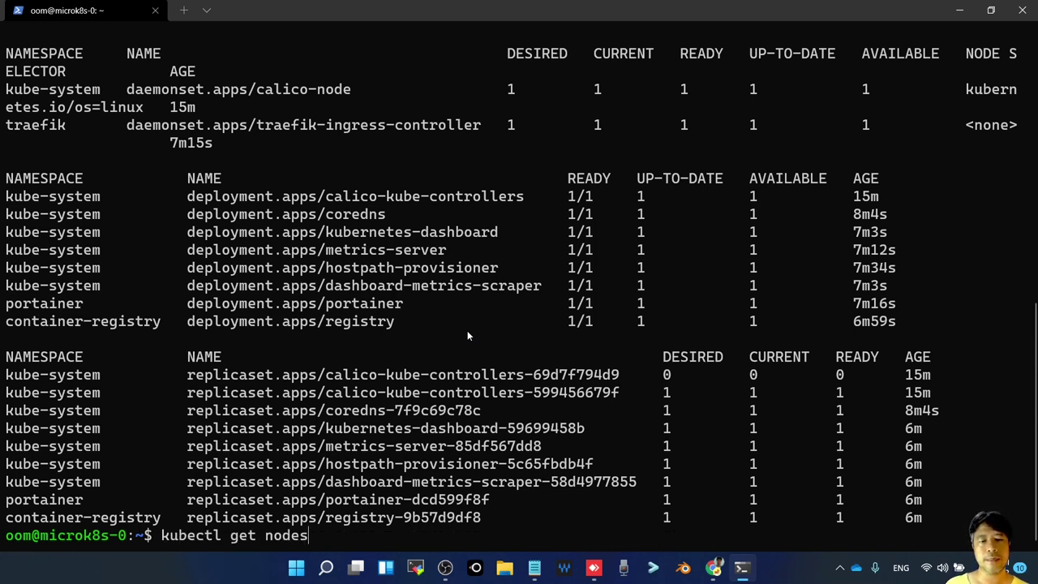
key(Down)
key(Down)
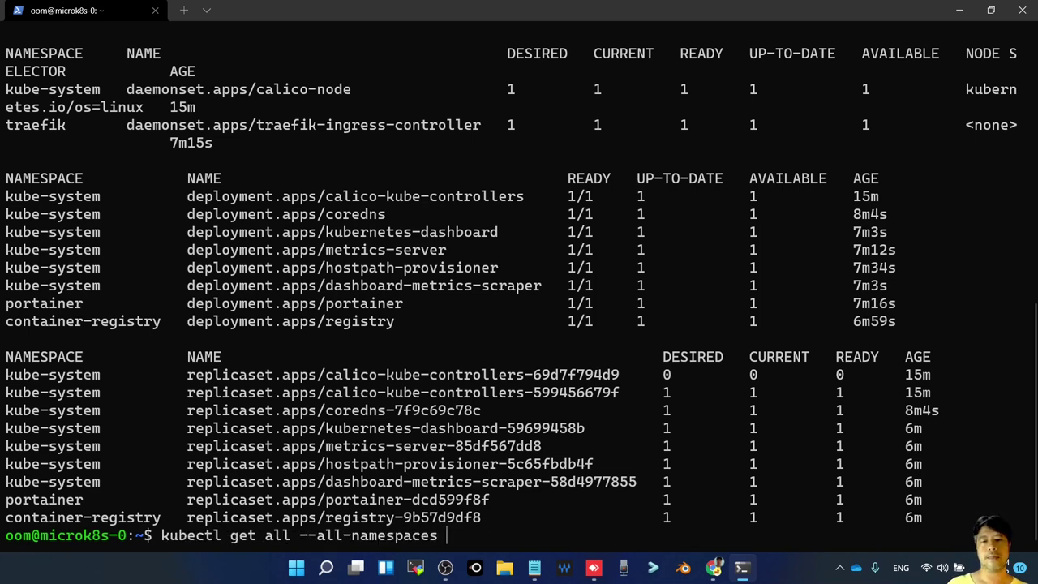
text(| grep dash)
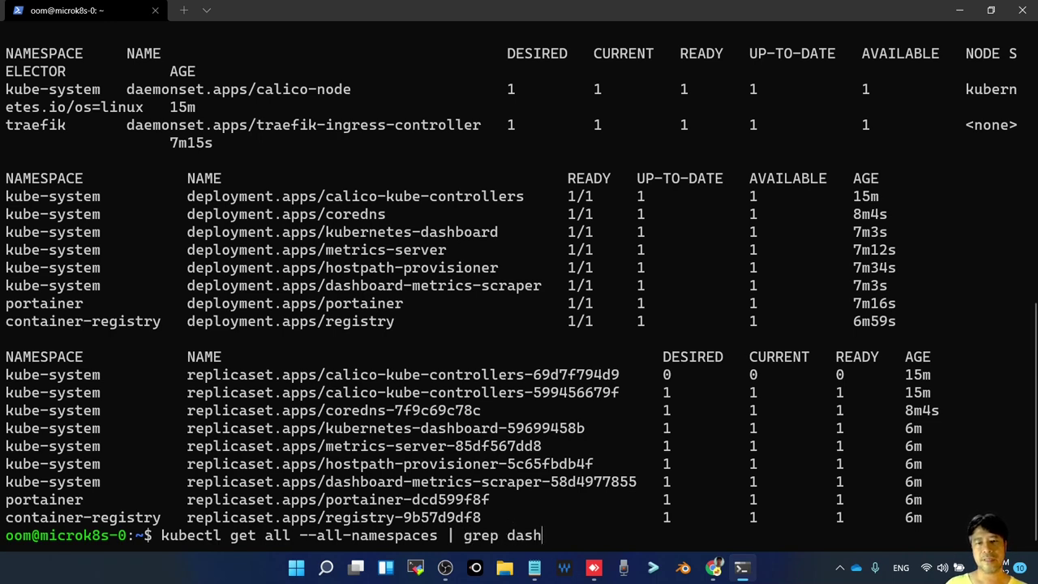
key(Return)
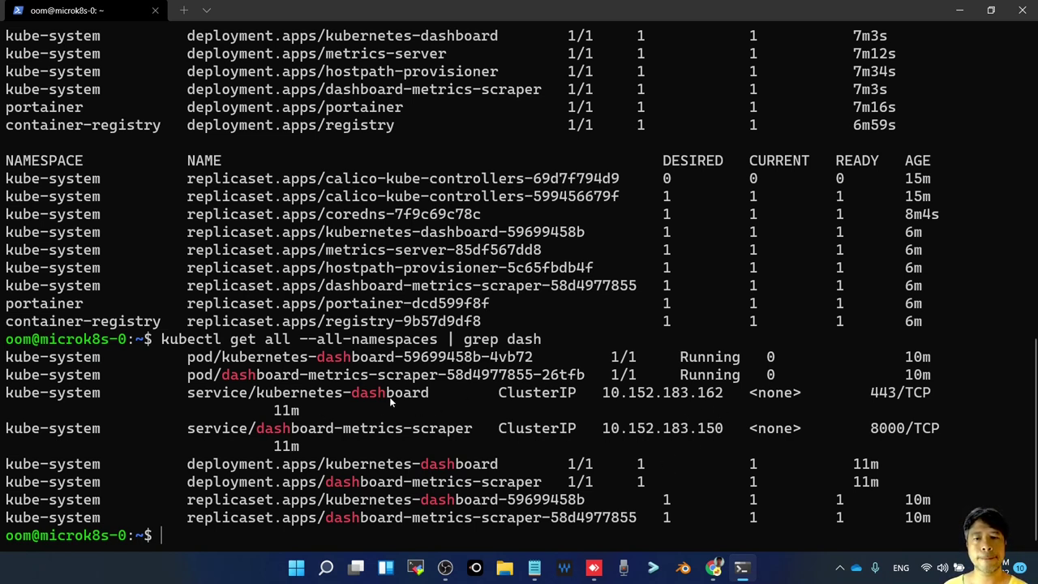
Select port 443 in the kubernetes-dashboard service row, then switch to the microk8s-1 VM console
double_click(882, 393)
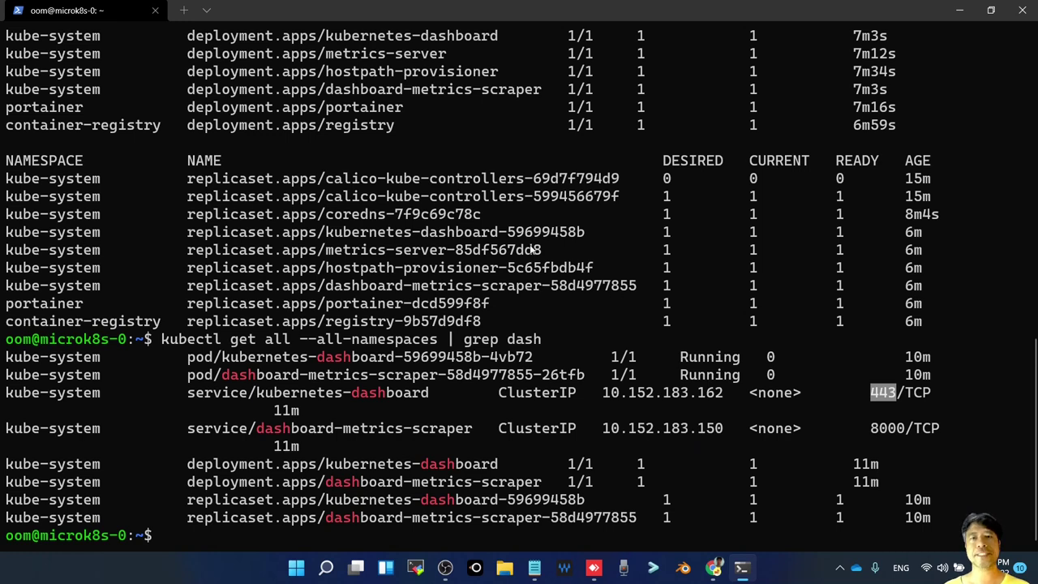
key(alt+Tab)
key(alt+Tab)
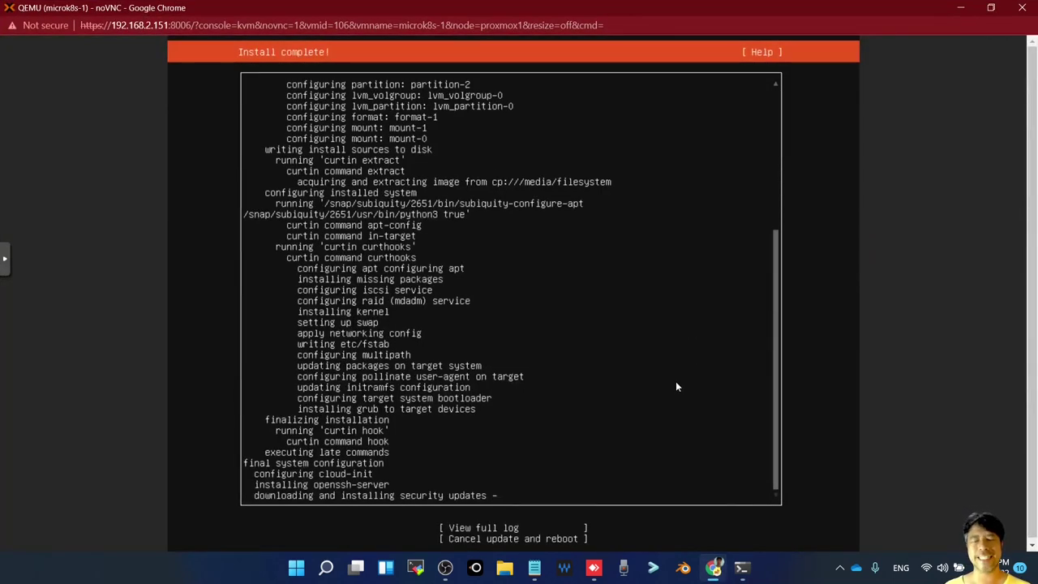
Choose 'Cancel update and reboot' for microk8s-1, then return to the Chrome registry catalog
key(Tab)
key(Tab)
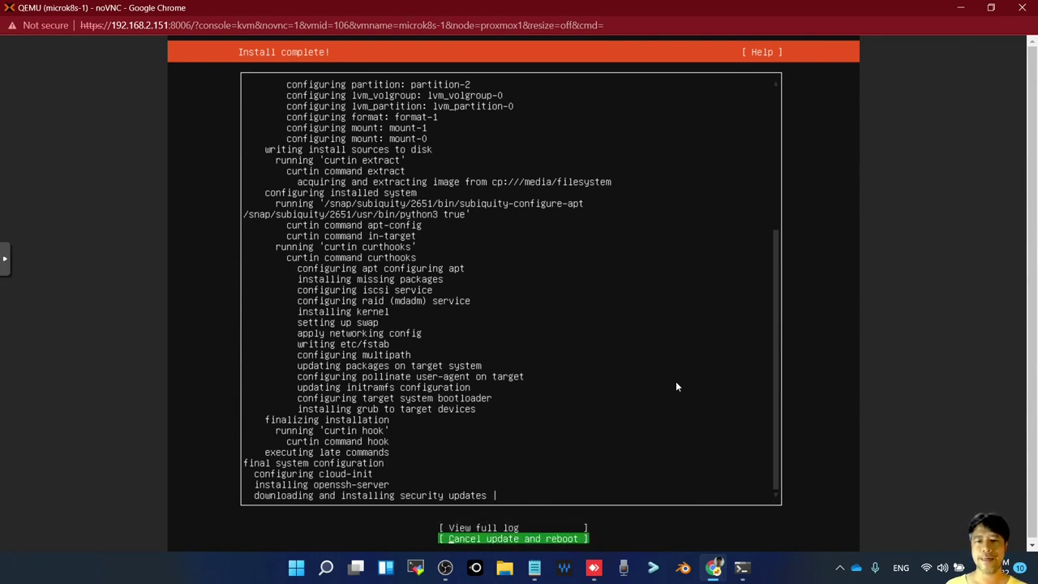
key(Return)
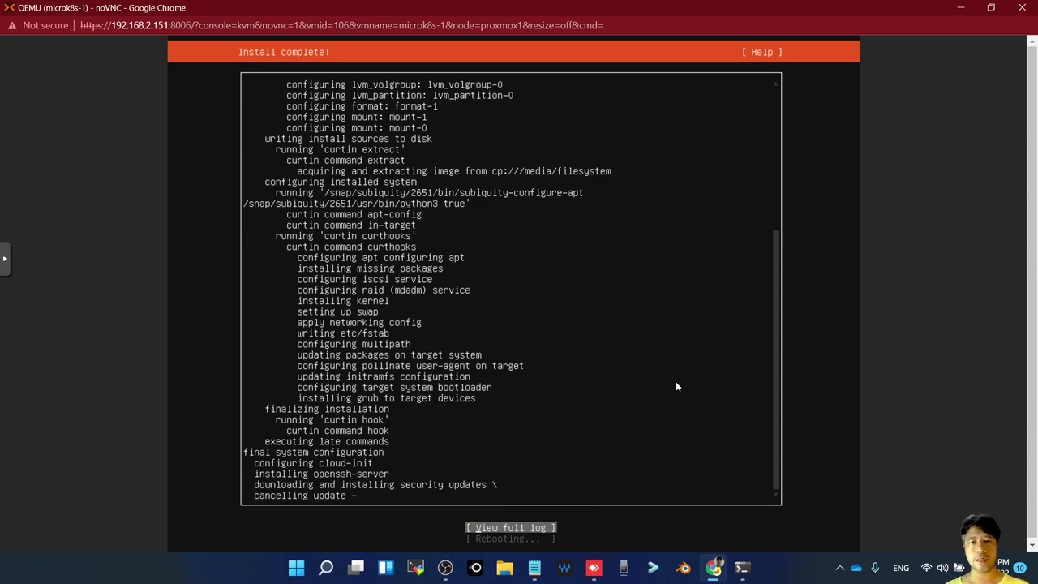
key(alt+Tab)
key(Tab)
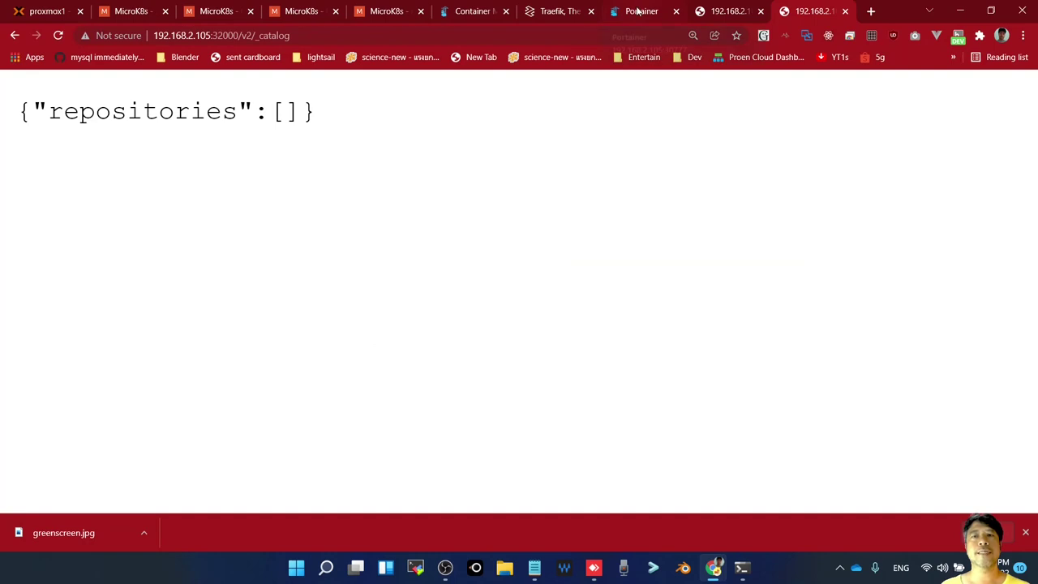
Bring up the Portainer admin setup page and zoom out to fit the form
click(640, 9)
scroll(640, 304, down, 4)
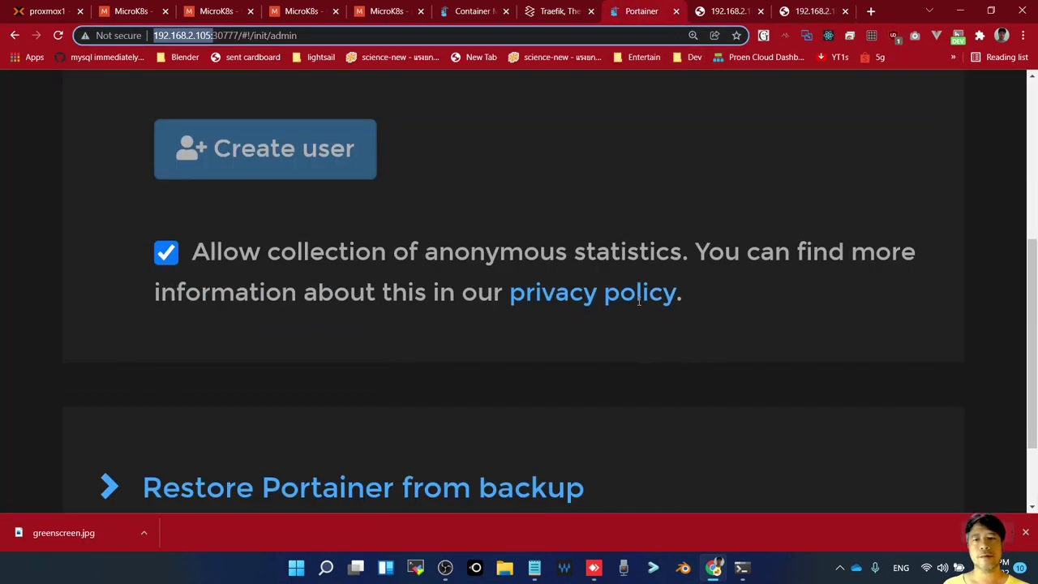
scroll(638, 288, up, 4)
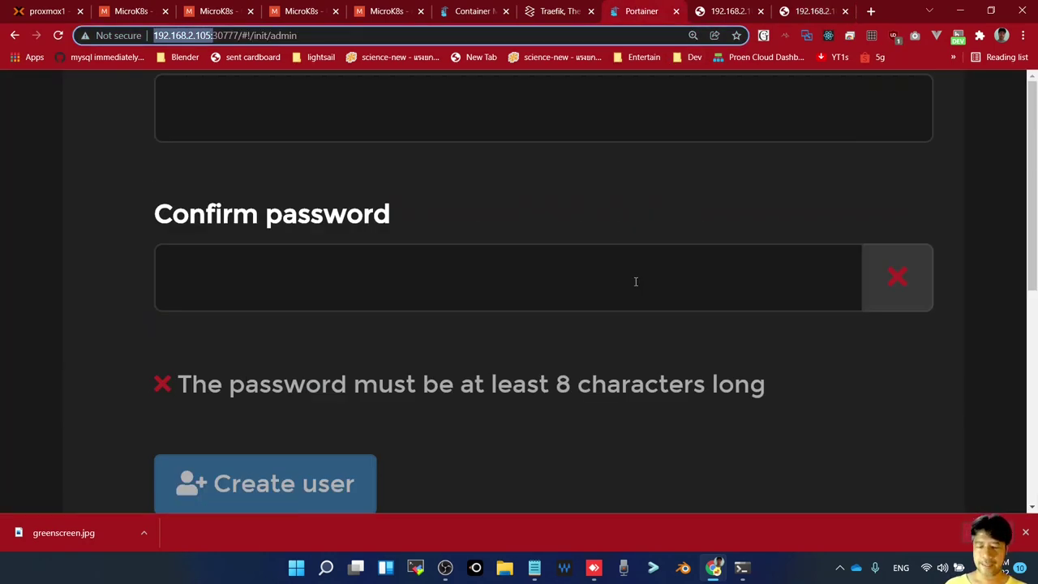
key(ctrl+minus)
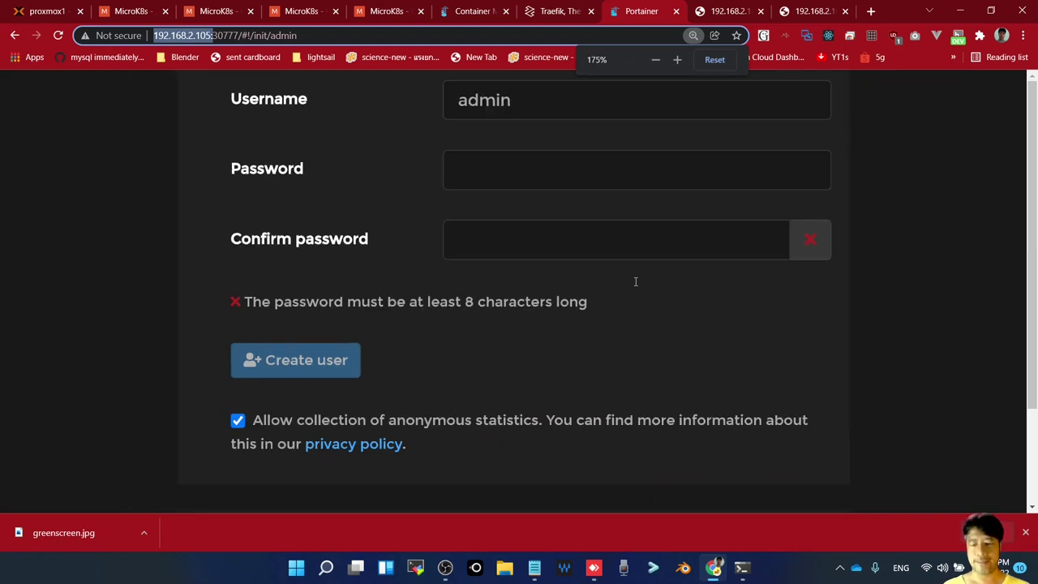
key(ctrl+minus)
key(ctrl+minus)
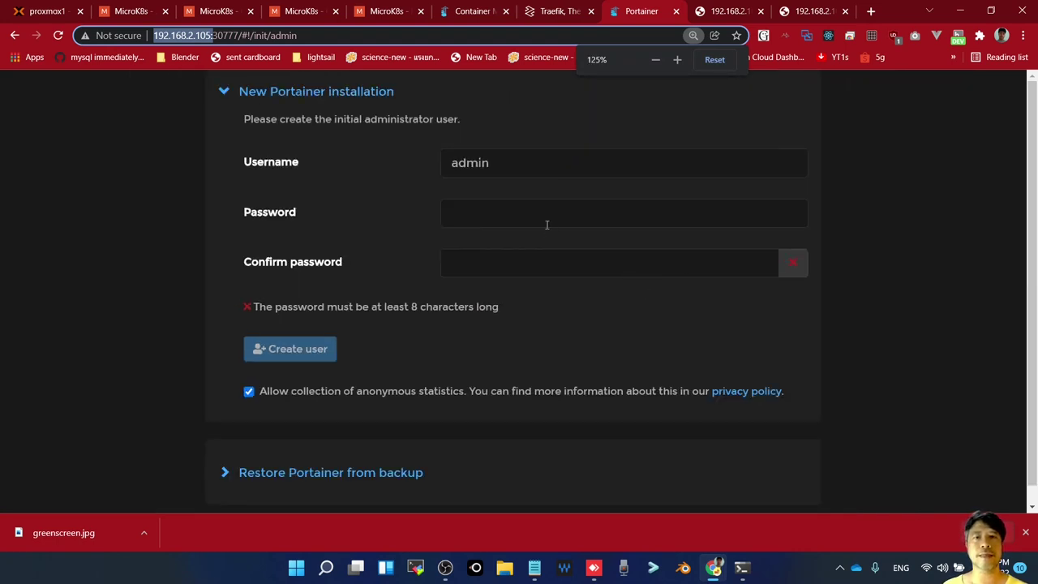
Enter and confirm the admin password, then create the admin user
click(547, 225)
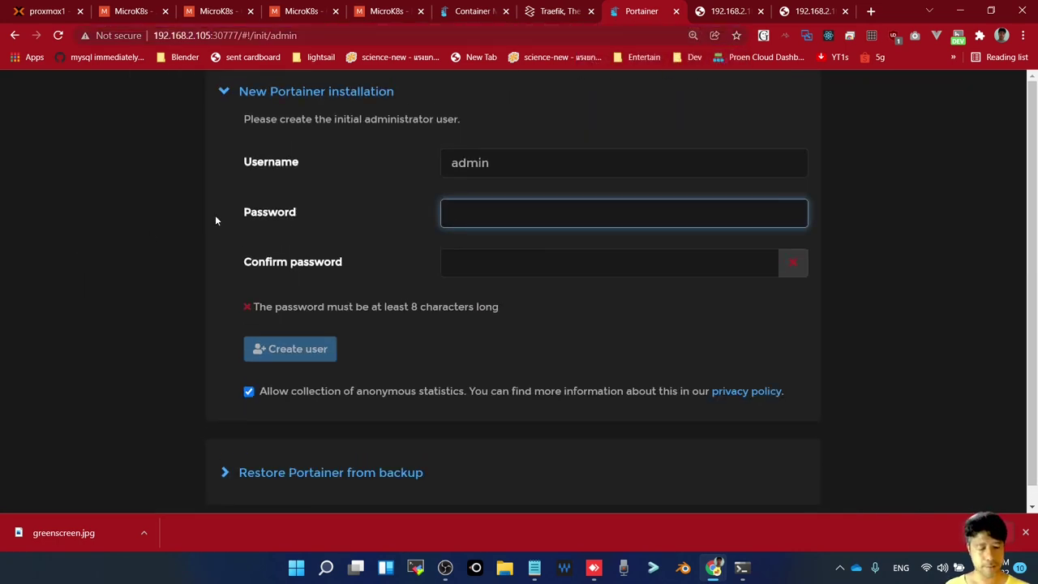
key(ctrl+minus)
key(ctrl+minus)
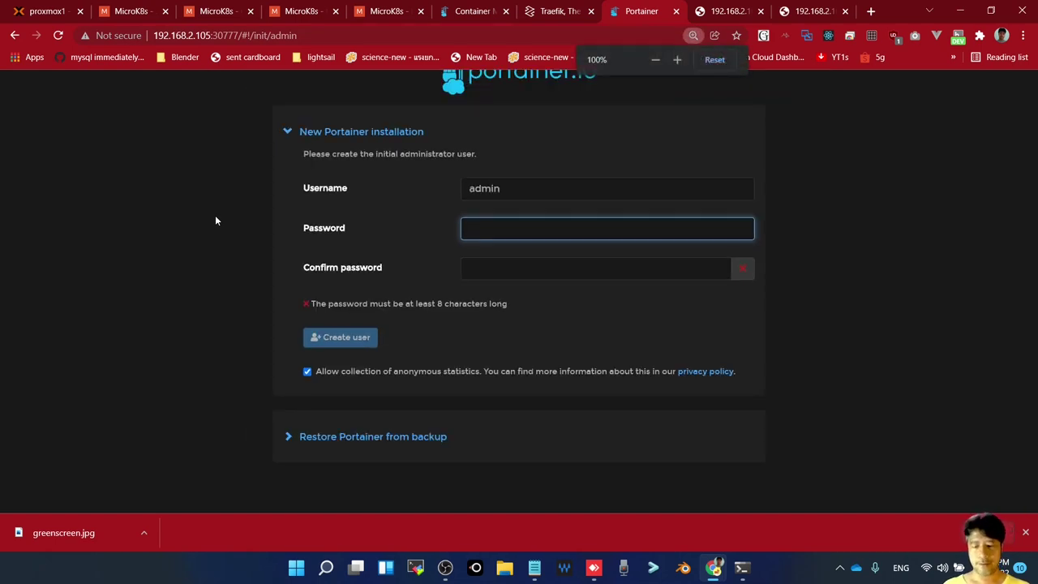
key(ctrl+minus)
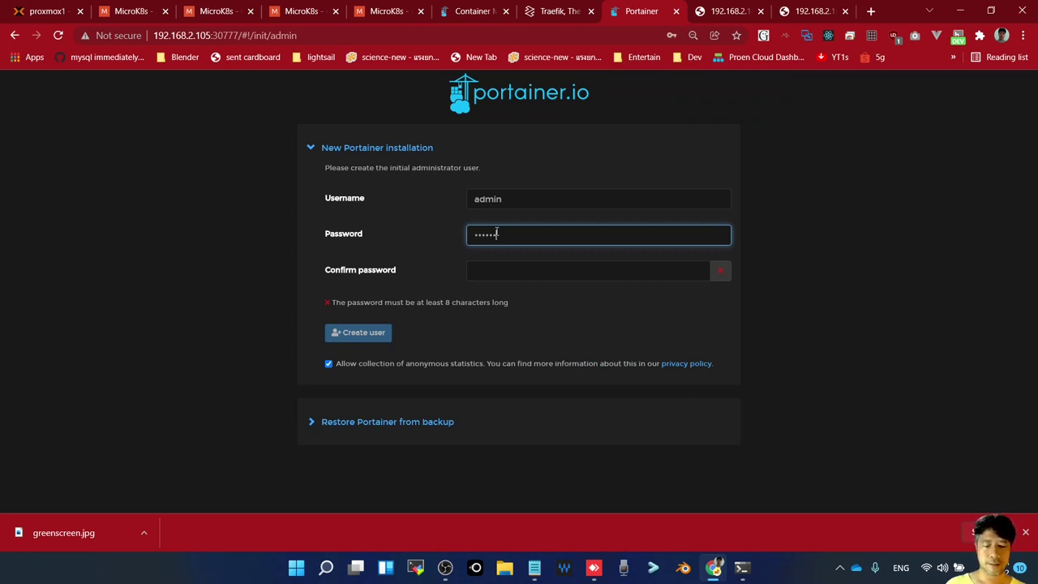
text(***)
key(Tab)
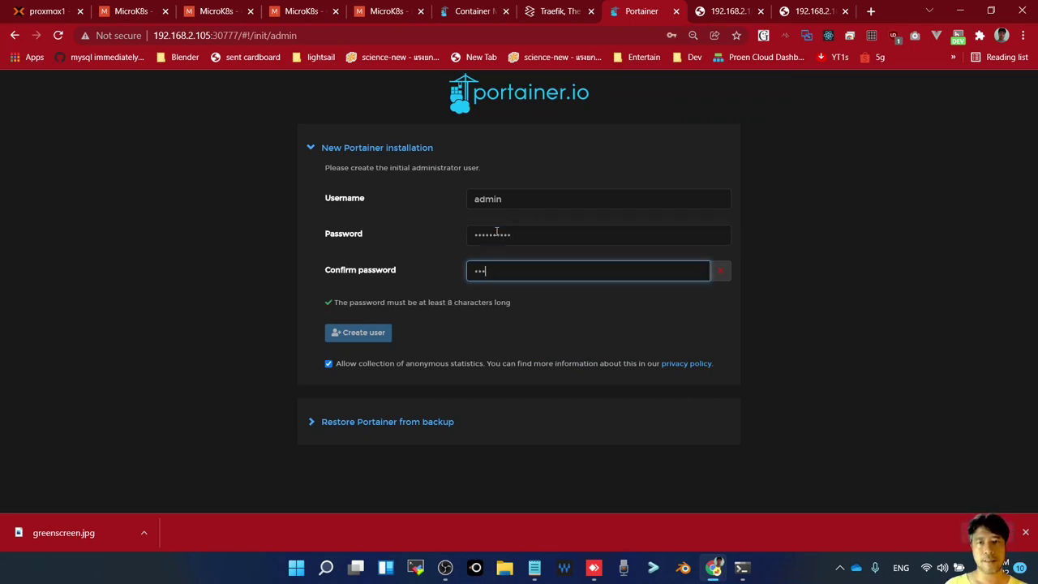
text(**********)
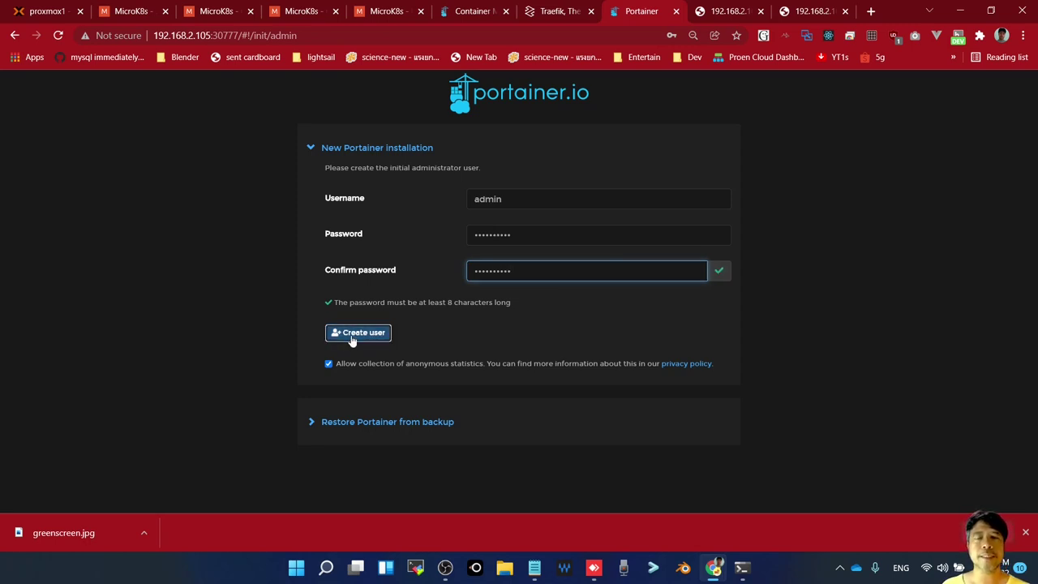
click(351, 339)
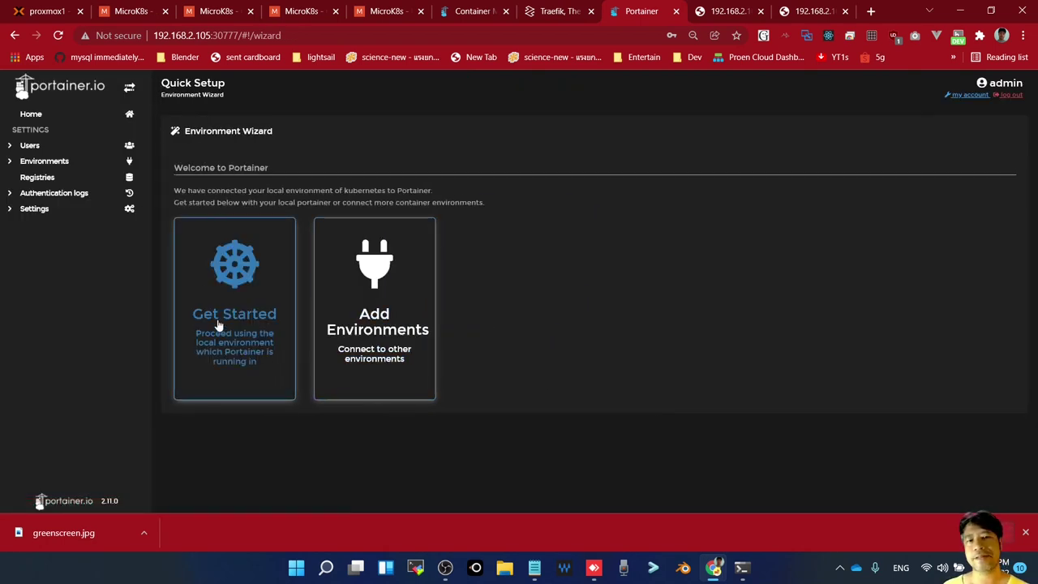
Connect to the local Kubernetes environment, then browse its Namespaces, Helm and Cluster pages
click(218, 324)
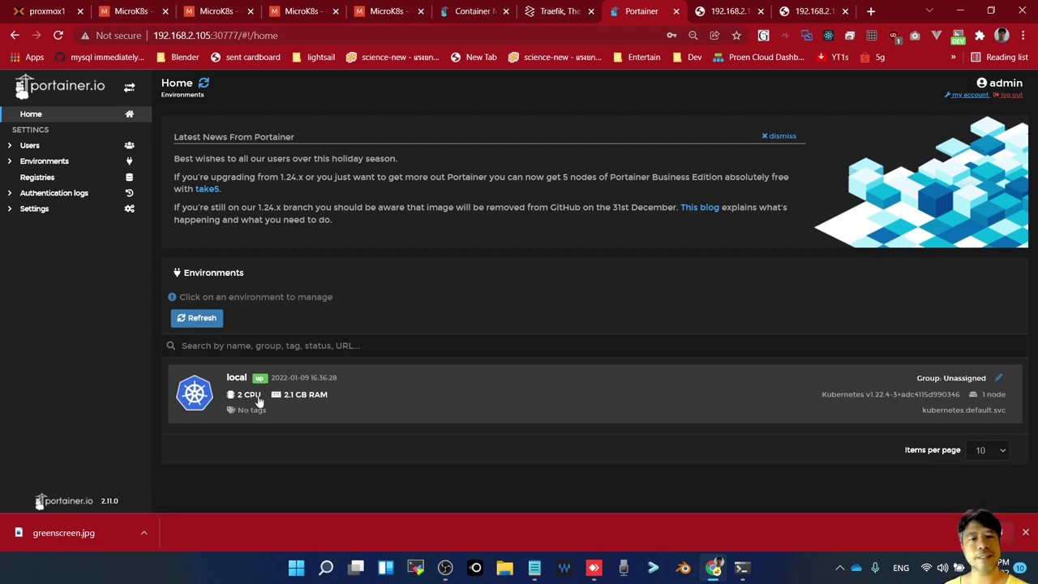
click(201, 403)
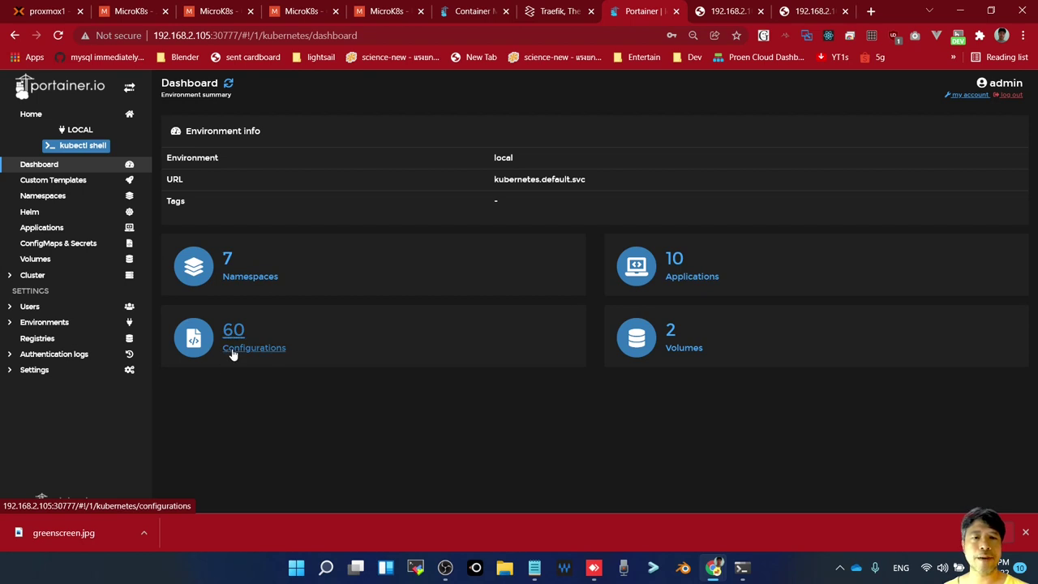
click(248, 276)
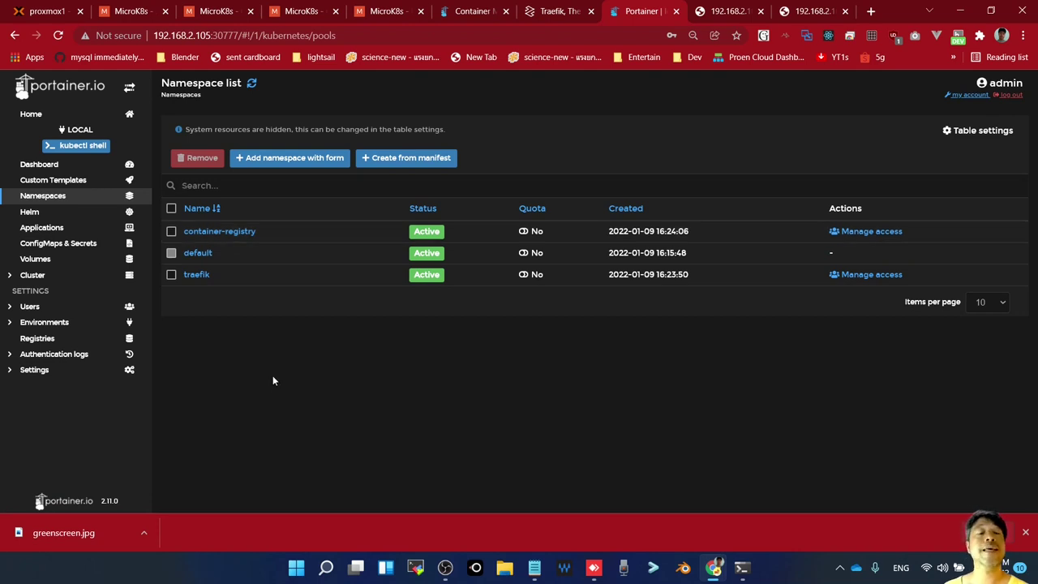
click(54, 213)
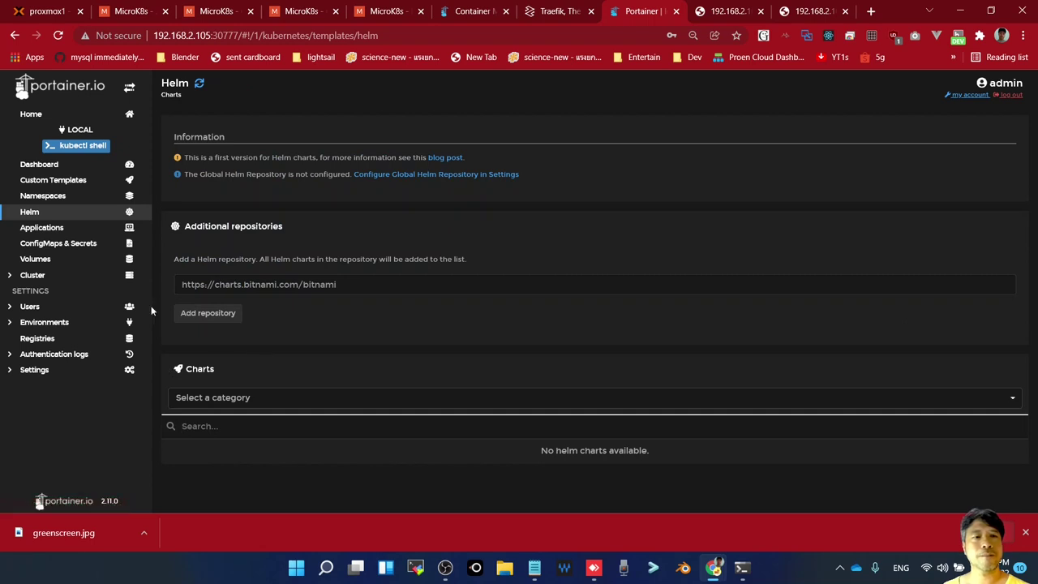
click(32, 275)
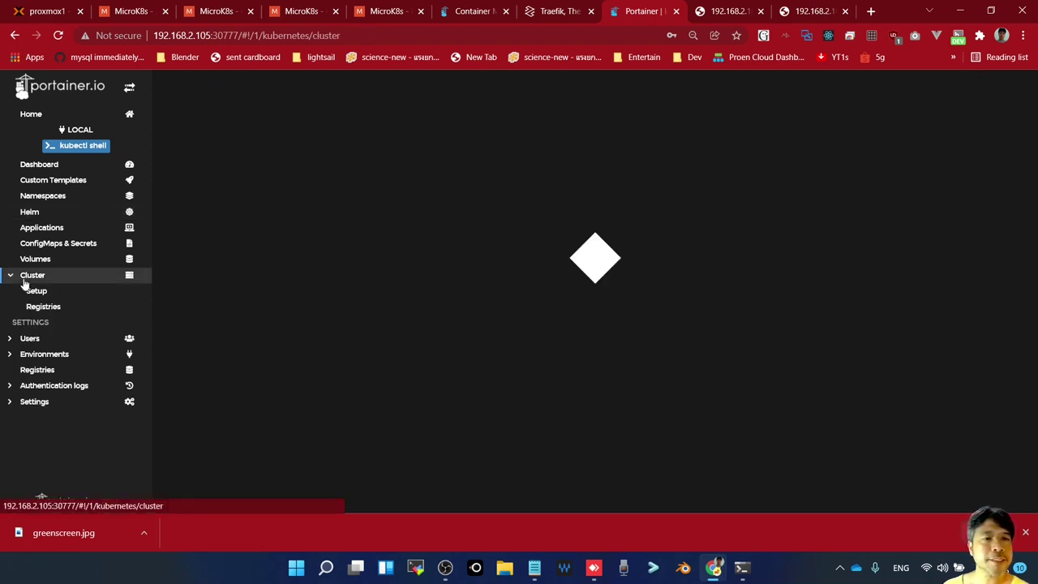
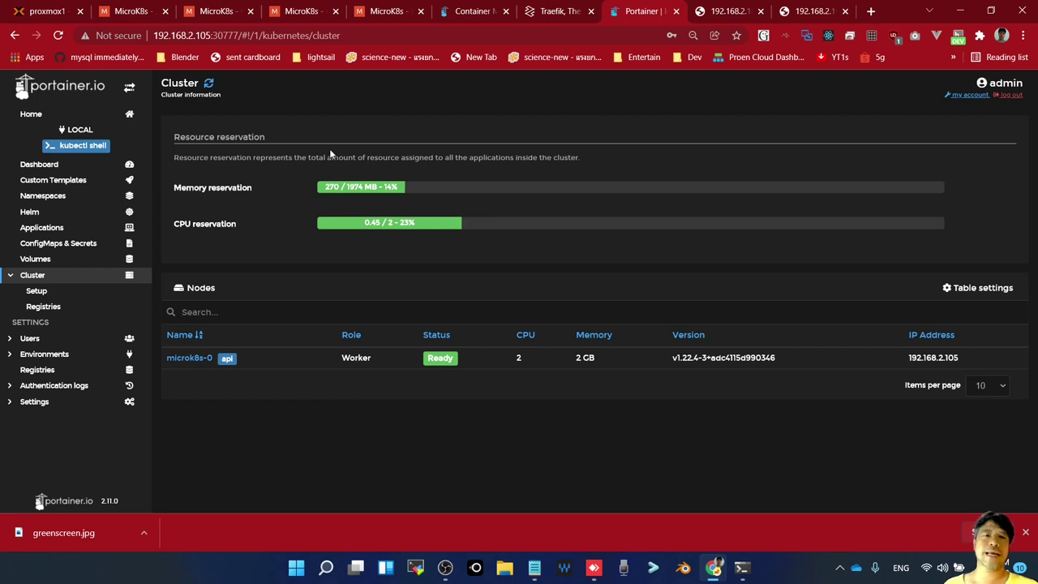
Check the port 31052 and 32000 service pages, then return to Portainer's Cluster view showing microk8s-0 Ready
click(728, 10)
click(585, 262)
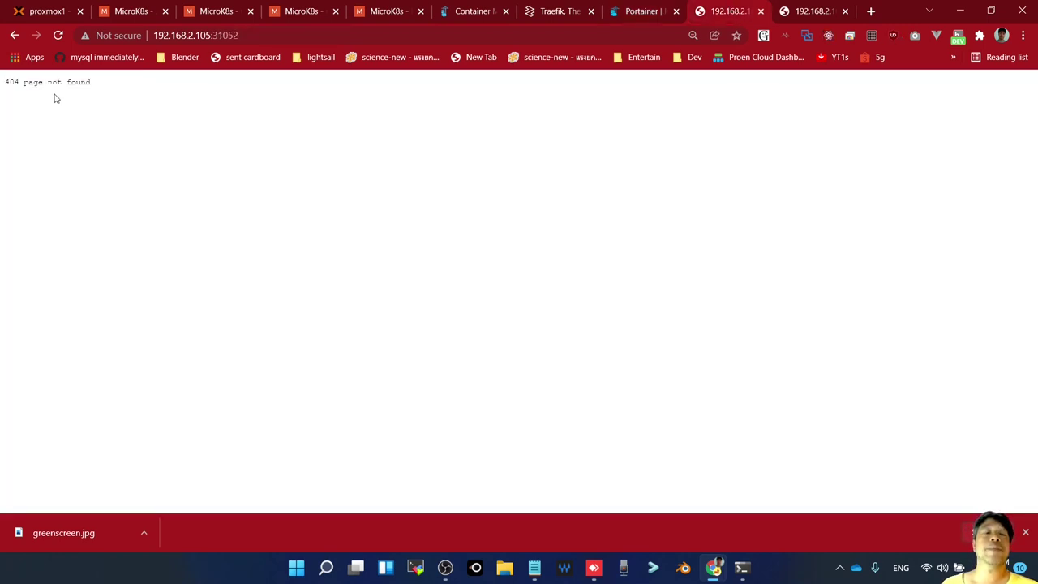
click(801, 12)
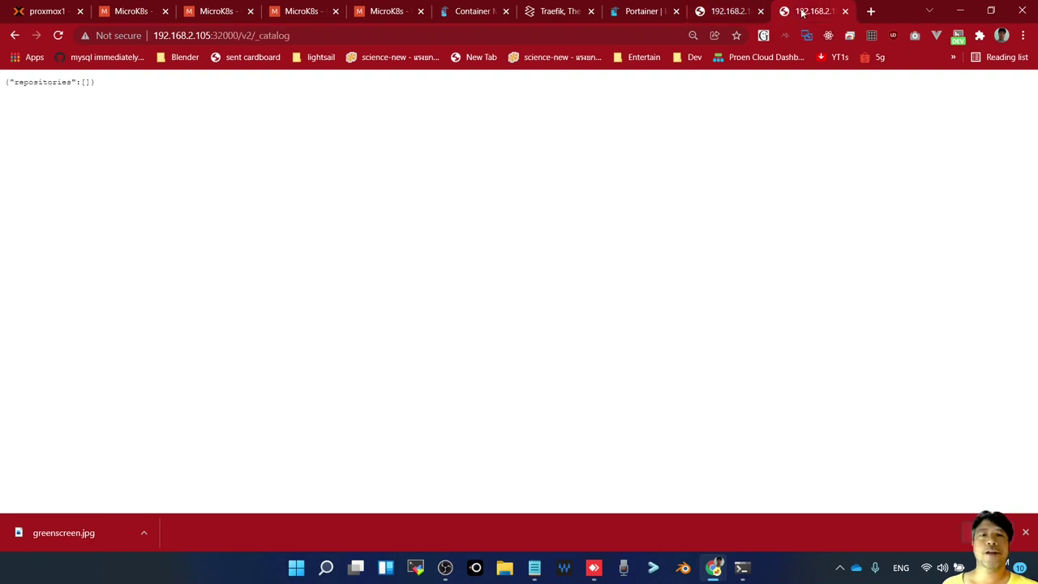
click(715, 12)
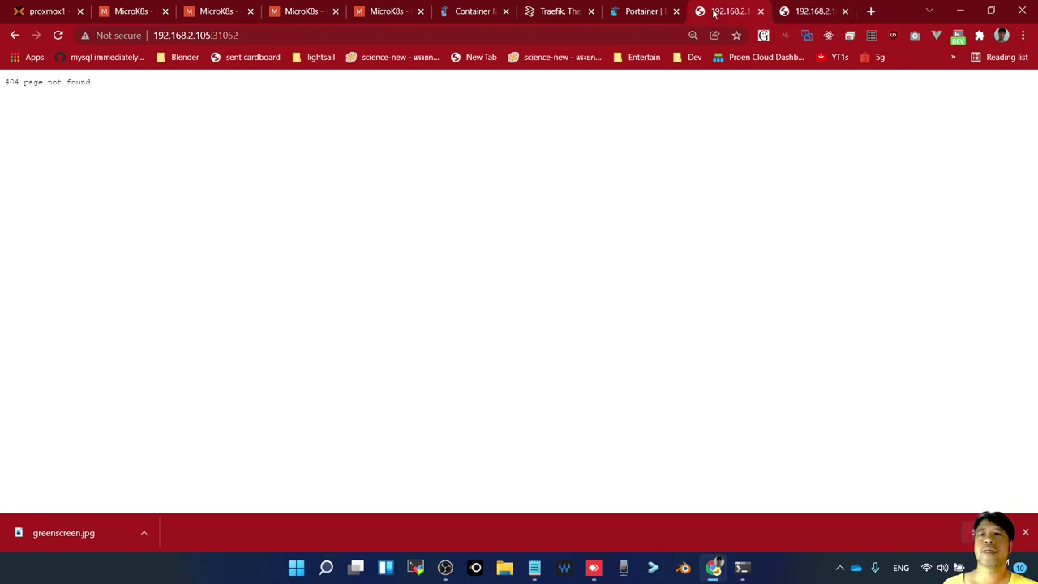
click(631, 12)
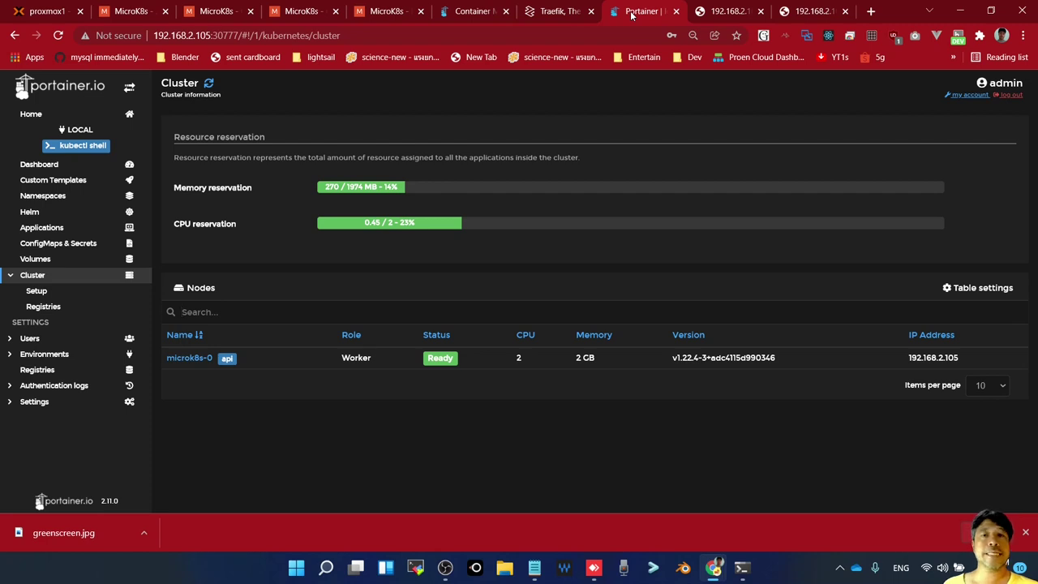
click(743, 570)
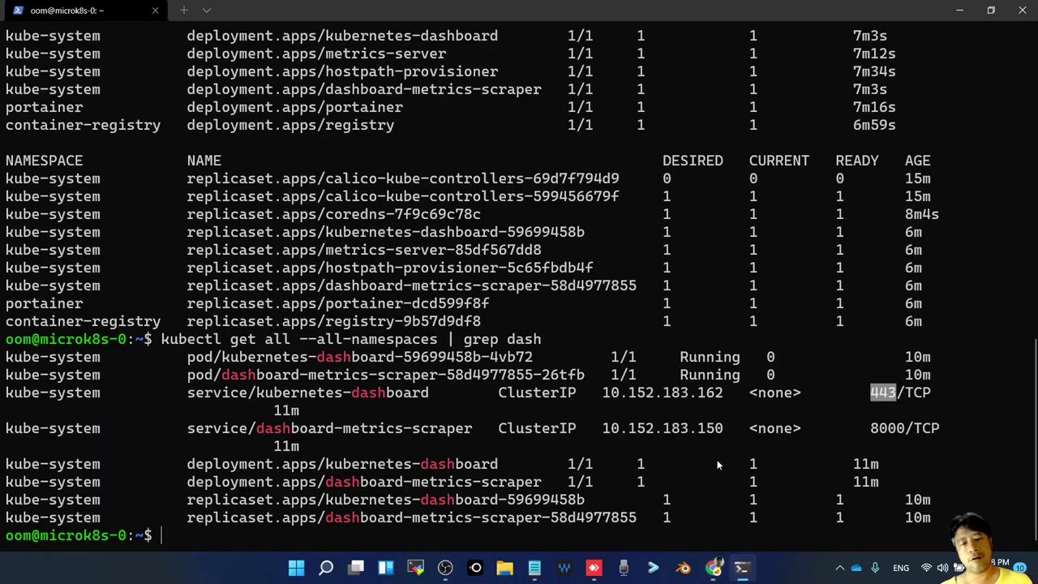
key(alt+Tab)
key(Tab)
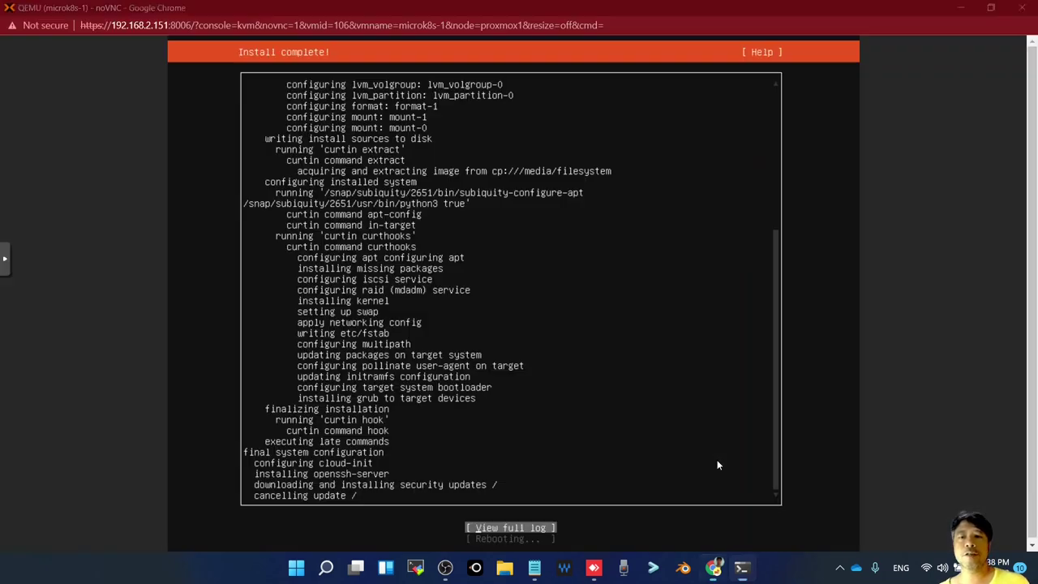
key(alt+Tab)
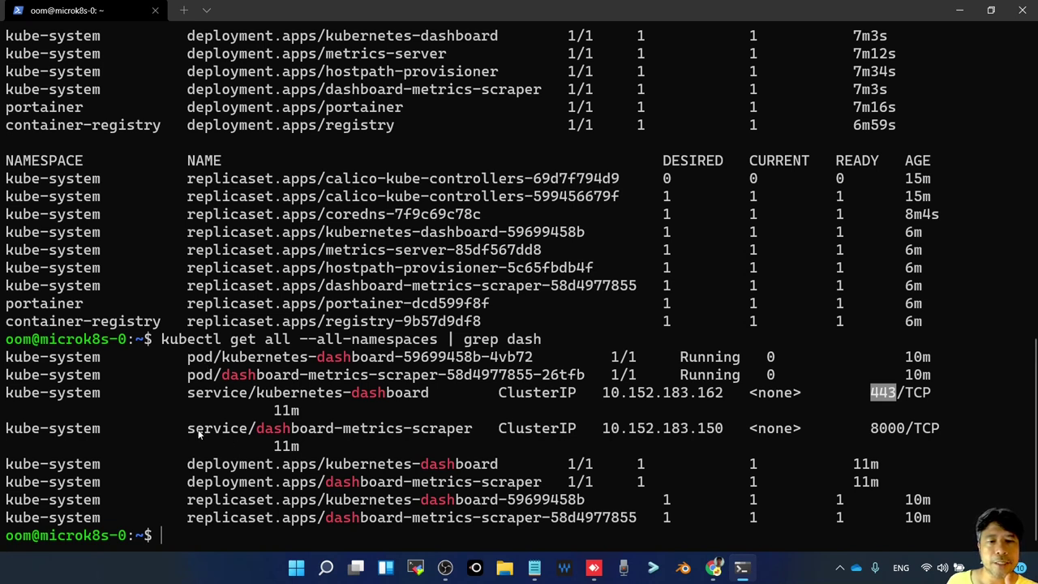
drag(188, 430, 952, 428)
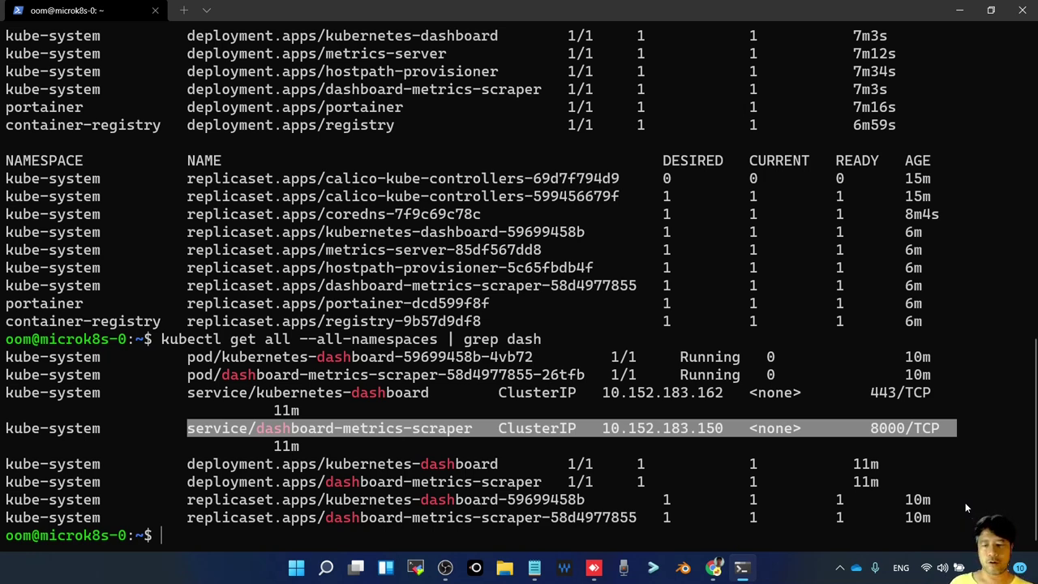
Run 'kubectl -n kube-system get secret | grep default-token' to find the default token secret
text(kubectl )
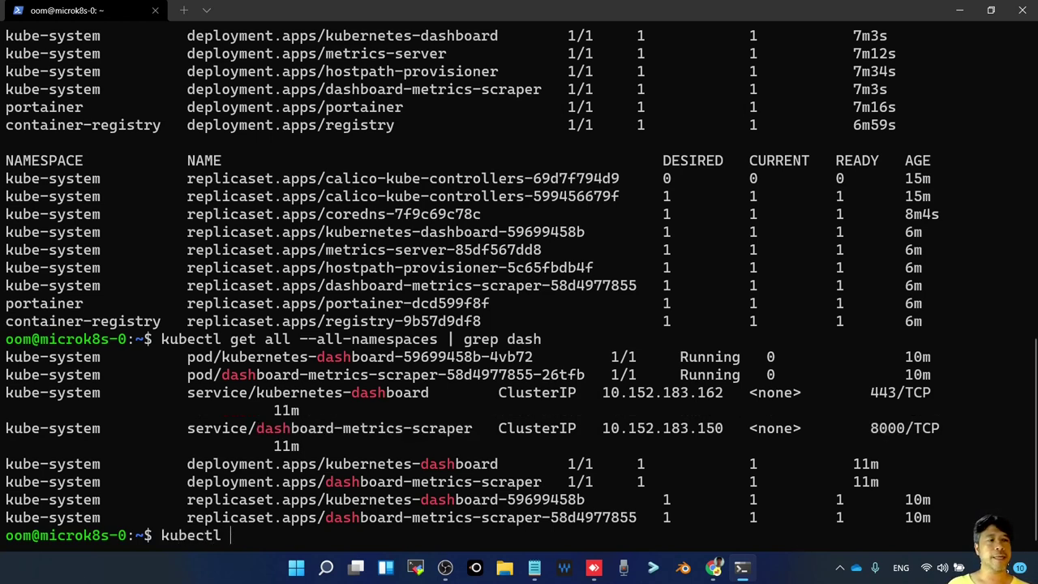
text(-n)
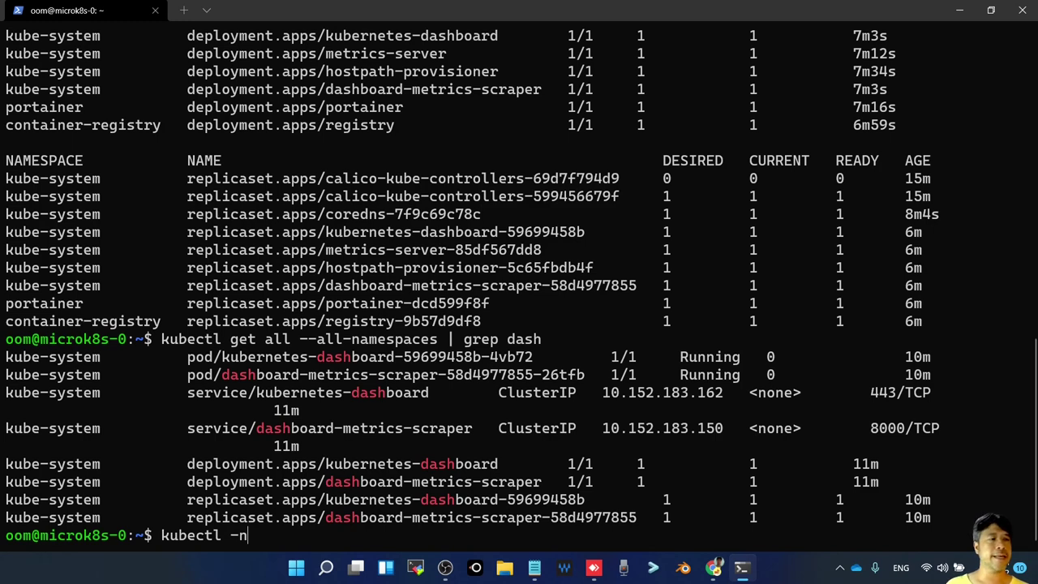
text( kube-st)
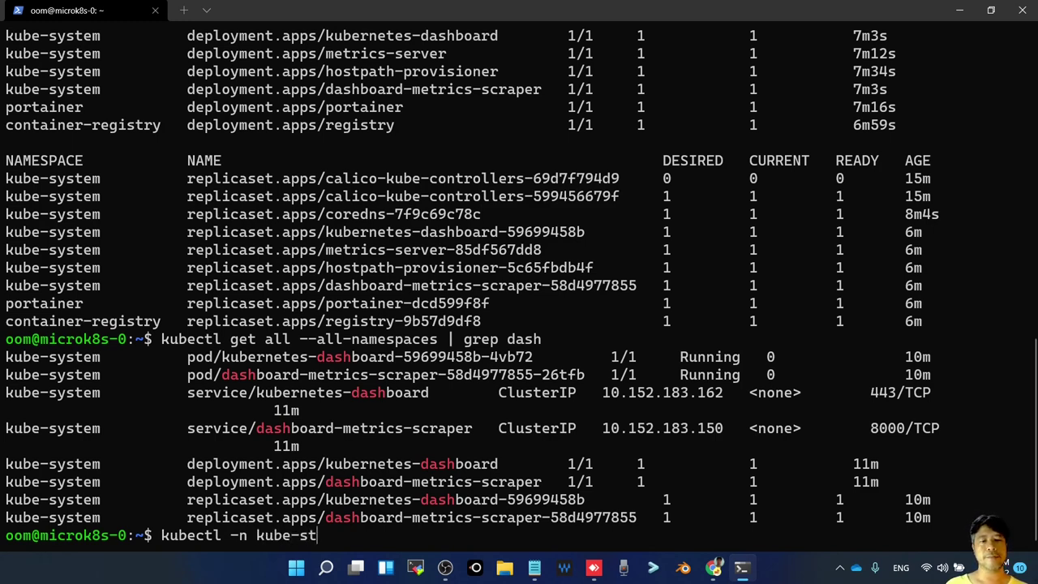
key(BackSpace)
text(ystem)
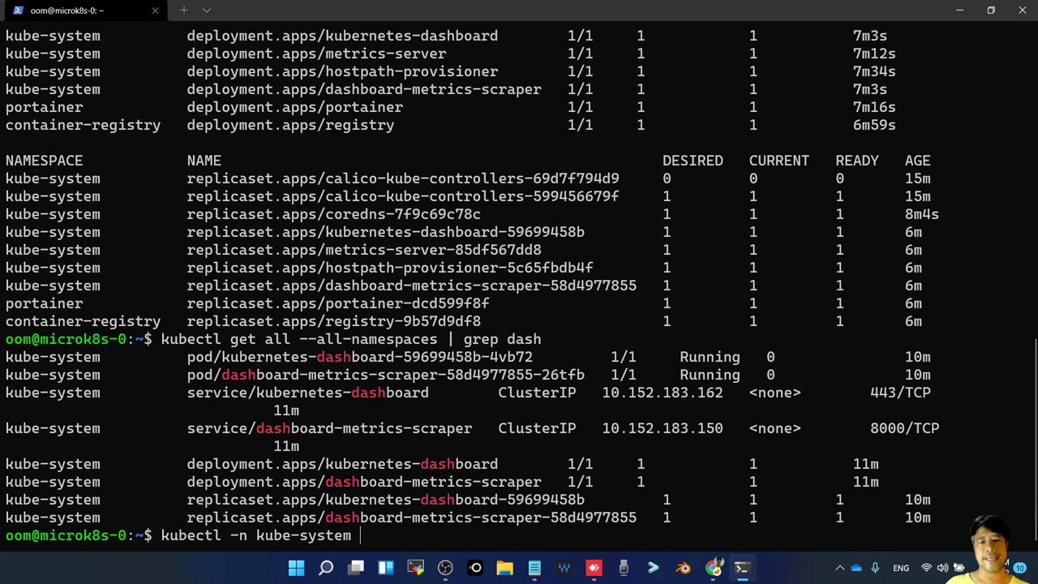
text(get sec)
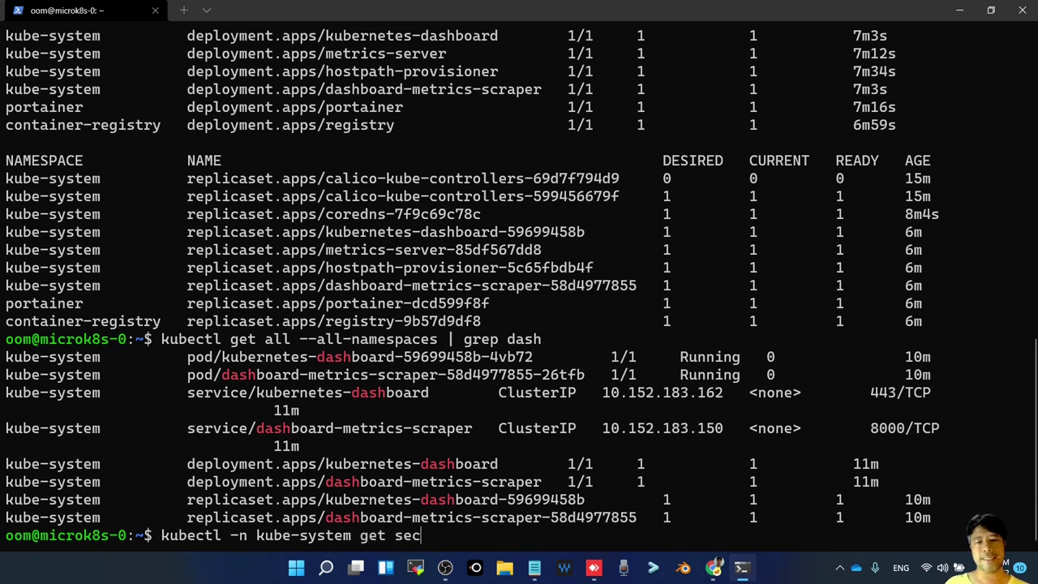
text(ret )
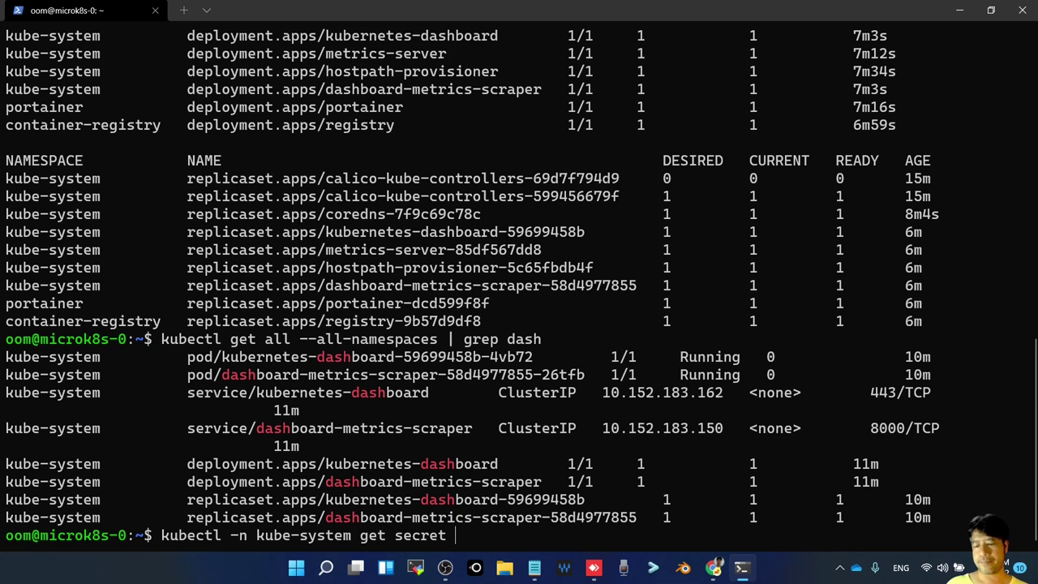
text(})
key(BackSpace)
key(BackSpace)
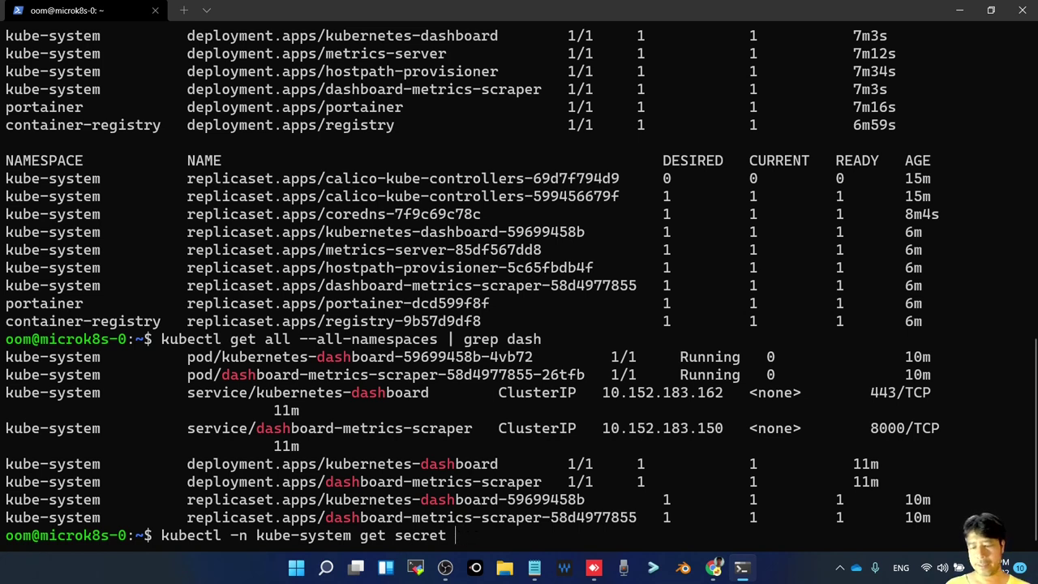
text(| grep )
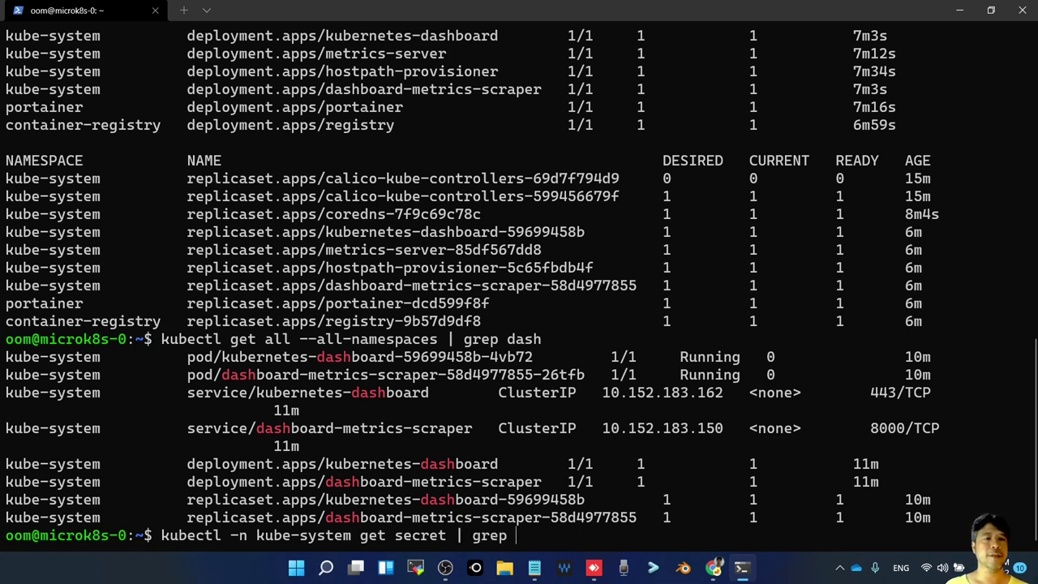
text(default)
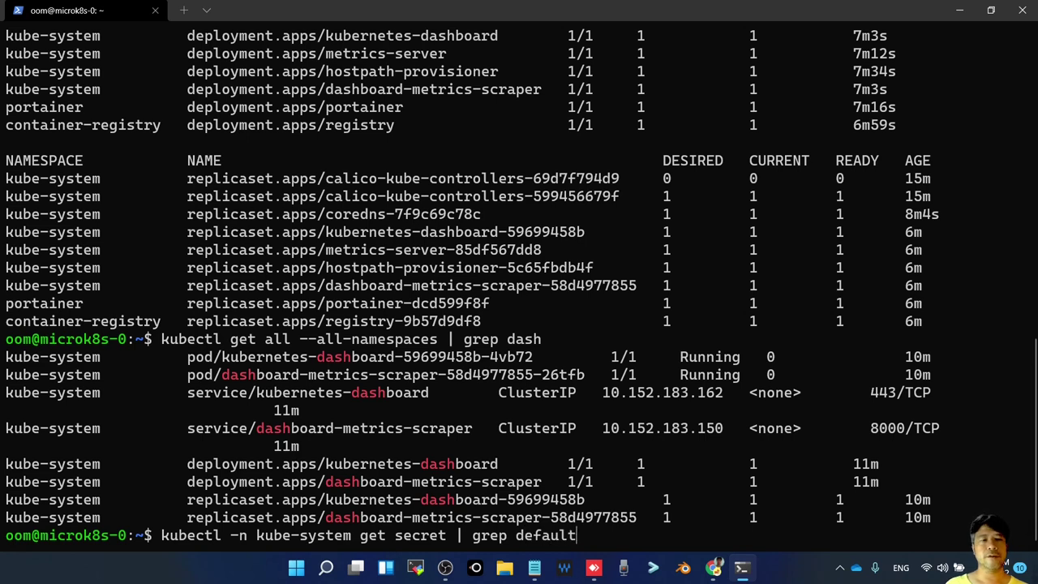
text(-token)
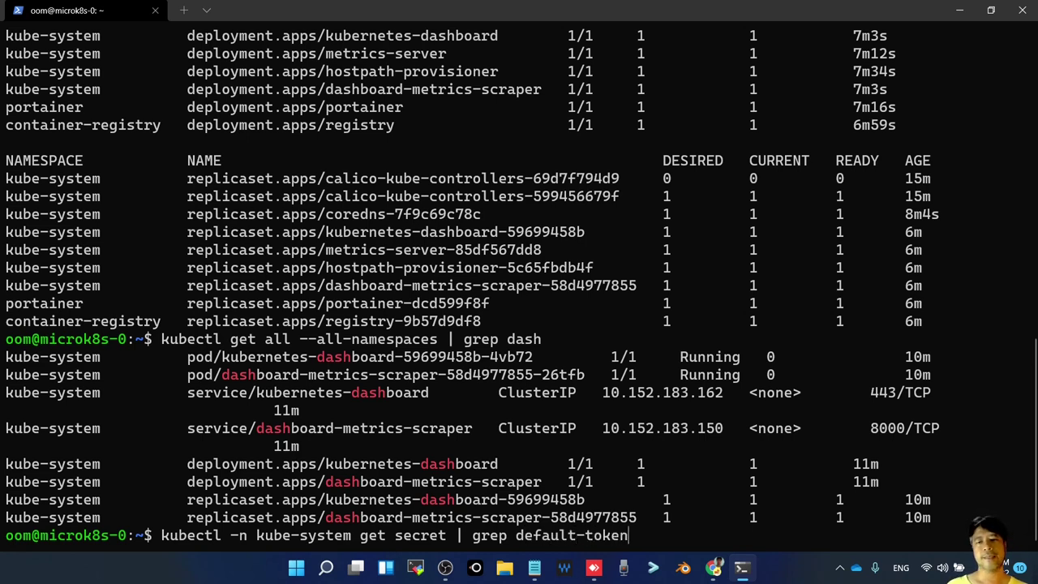
key(Return)
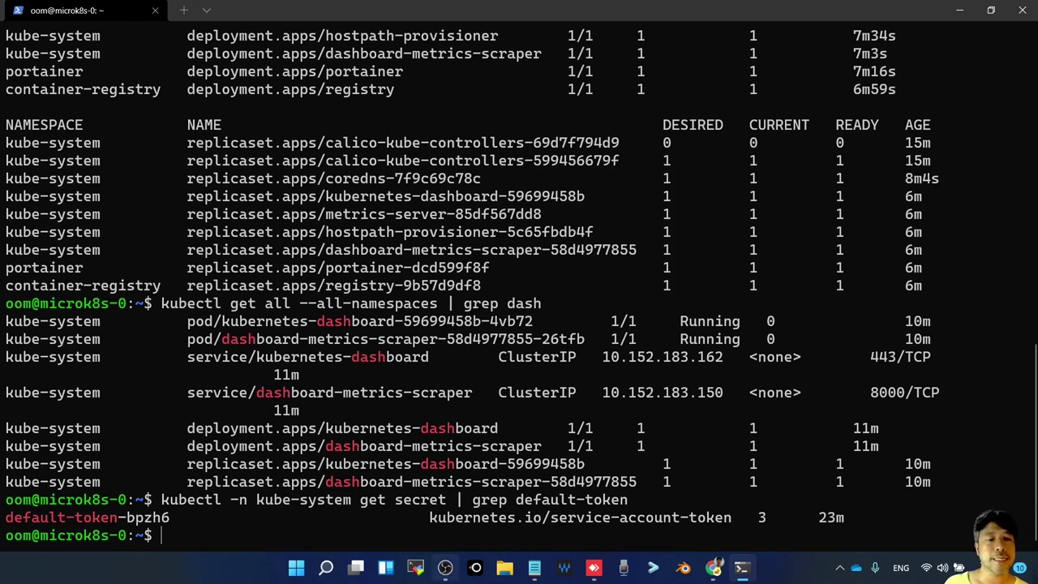
Rewrite the previous command as 'kubectl -n kube-system describe secret'
drag(6, 518, 171, 519)
key(ctrl+c)
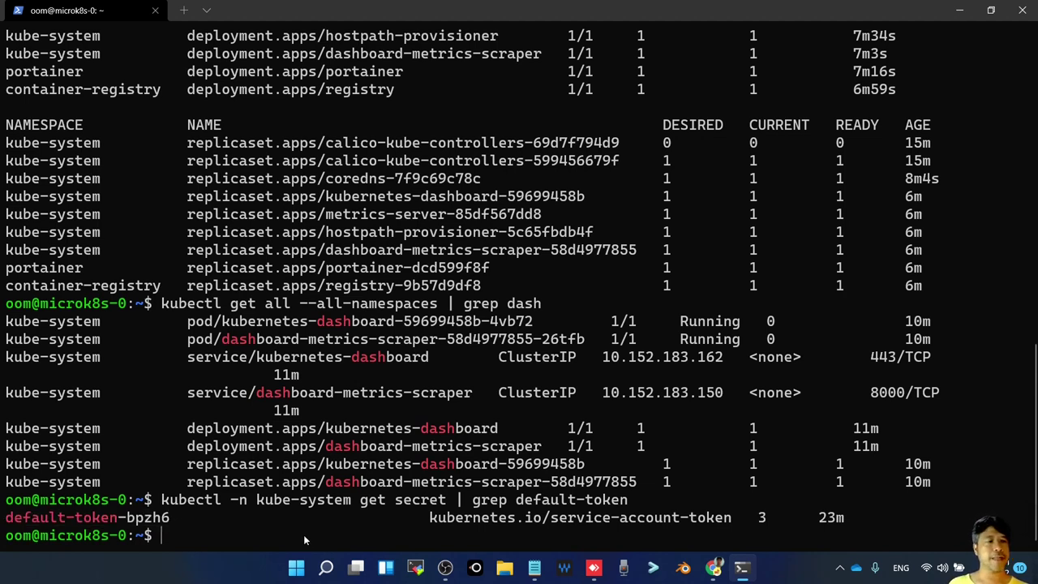
key(Up)
key(BackSpace)
key(BackSpace)
key(BackSpace)
key(BackSpace)
key(BackSpace)
key(BackSpace)
key(BackSpace)
key(BackSpace)
key(BackSpace)
key(BackSpace)
key(BackSpace)
key(BackSpace)
key(BackSpace)
key(BackSpace)
key(BackSpace)
key(BackSpace)
key(BackSpace)
key(BackSpace)
key(BackSpace)
key(BackSpace)
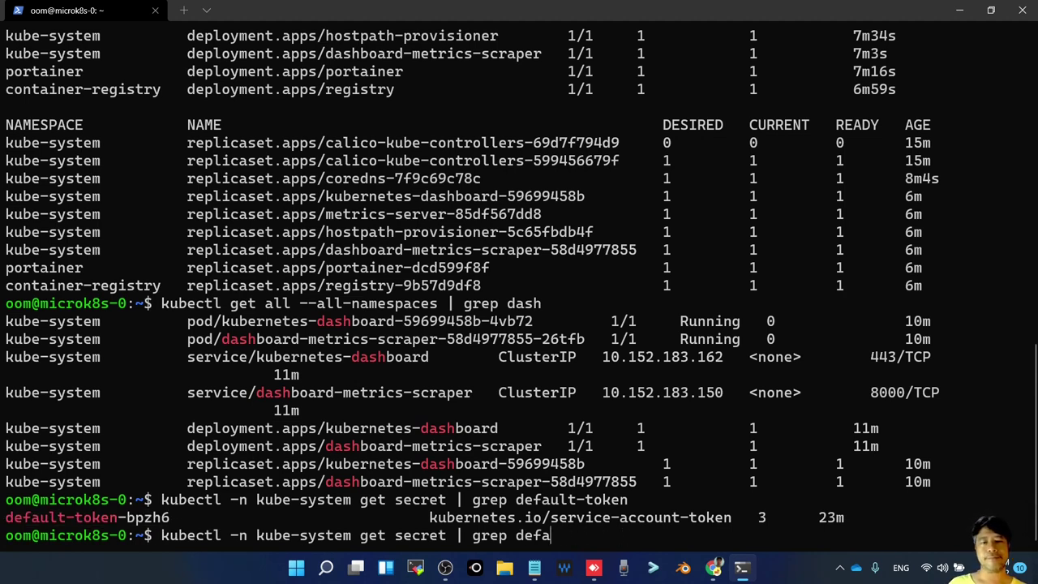
key(BackSpace)
key(BackSpace)
key(BackSpace)
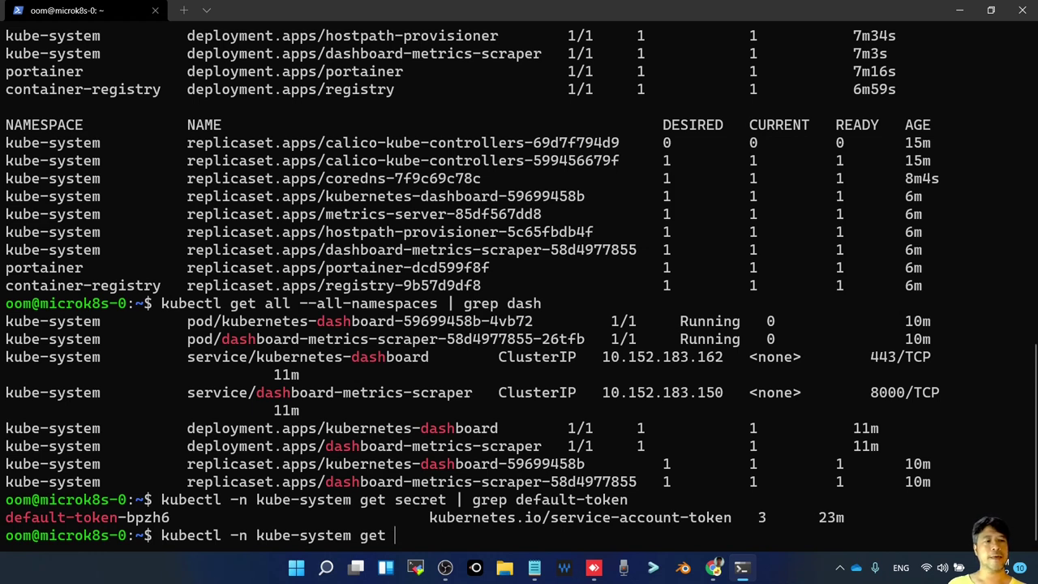
key(BackSpace)
key(BackSpace)
key(BackSpace)
key(BackSpace)
text(descrip)
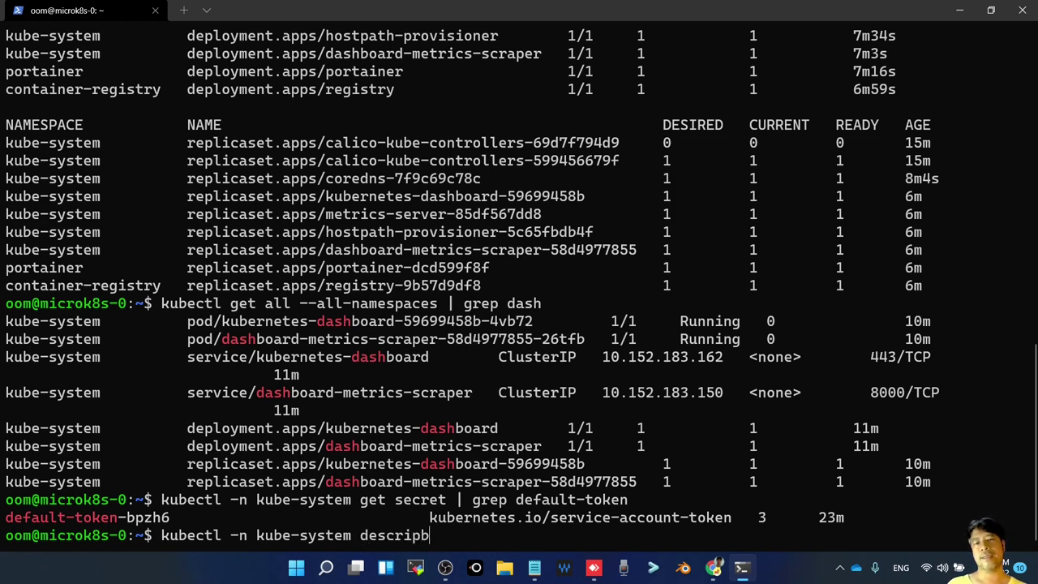
key(BackSpace)
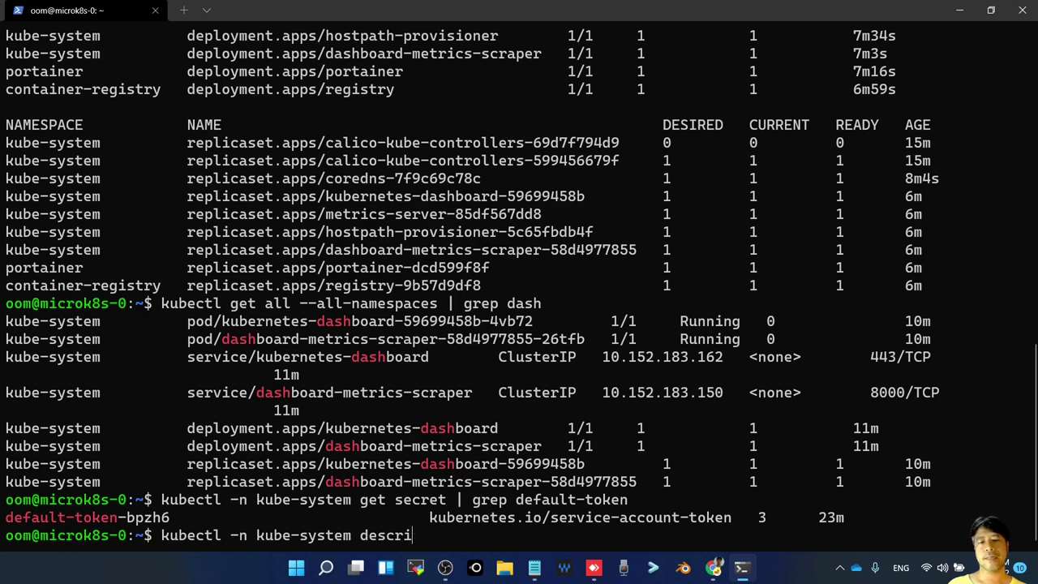
text(be)
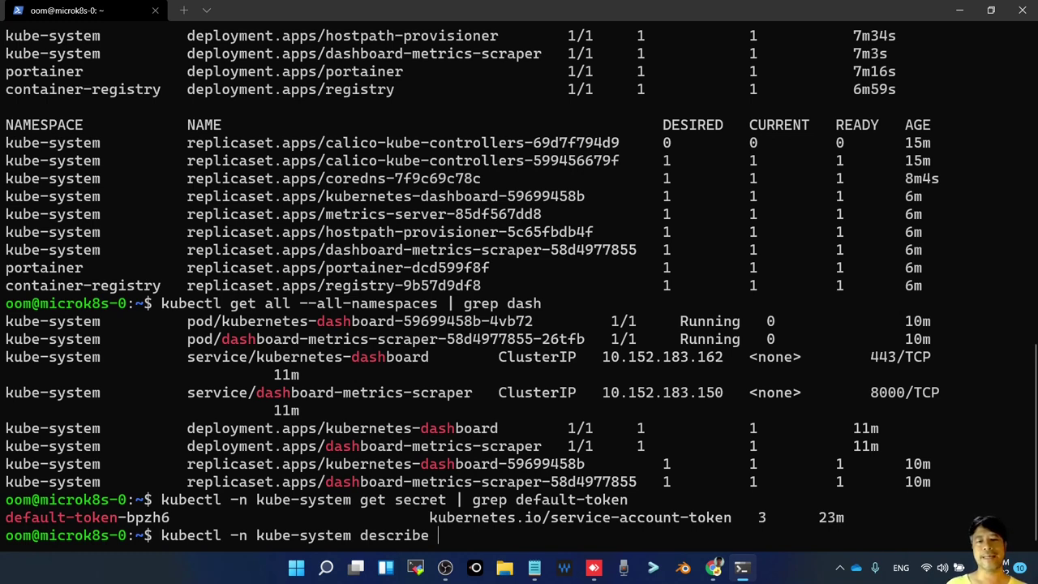
text(sec)
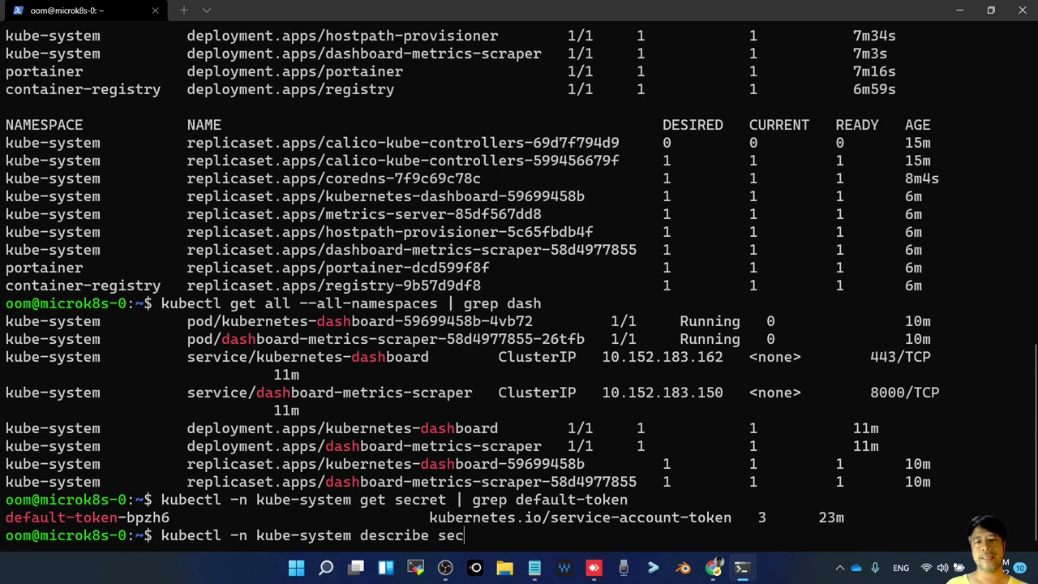
text(ret)
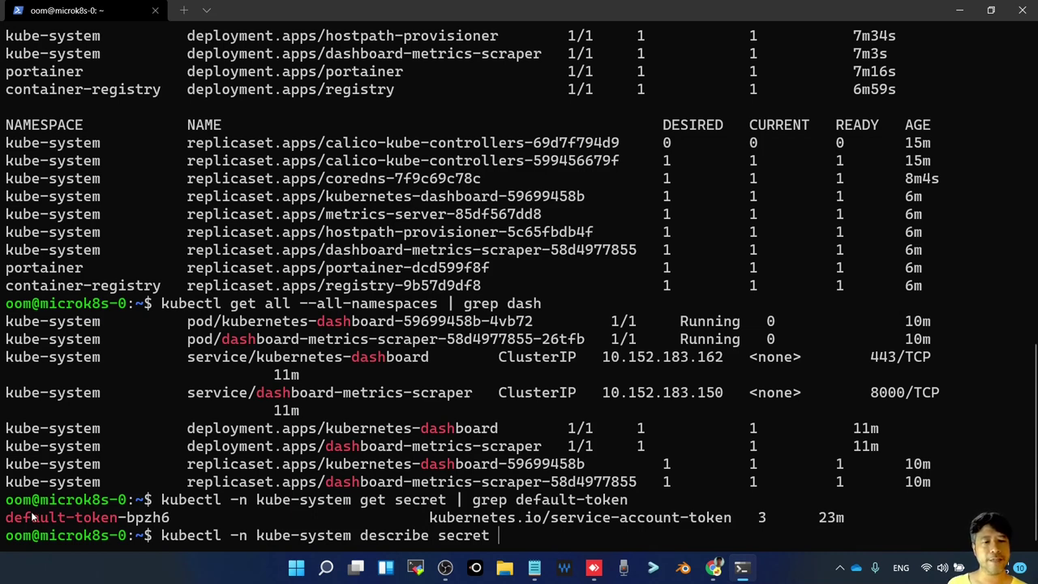
Add the default-token-bpzh6 secret name to the describe command and run it
drag(6, 519, 172, 520)
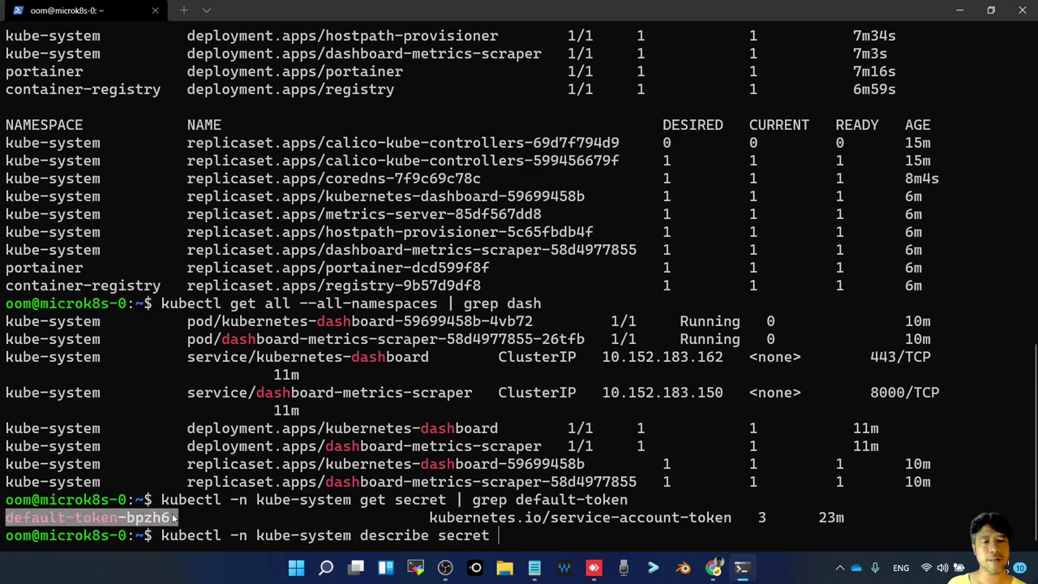
key(ctrl+c)
key(ctrl+v)
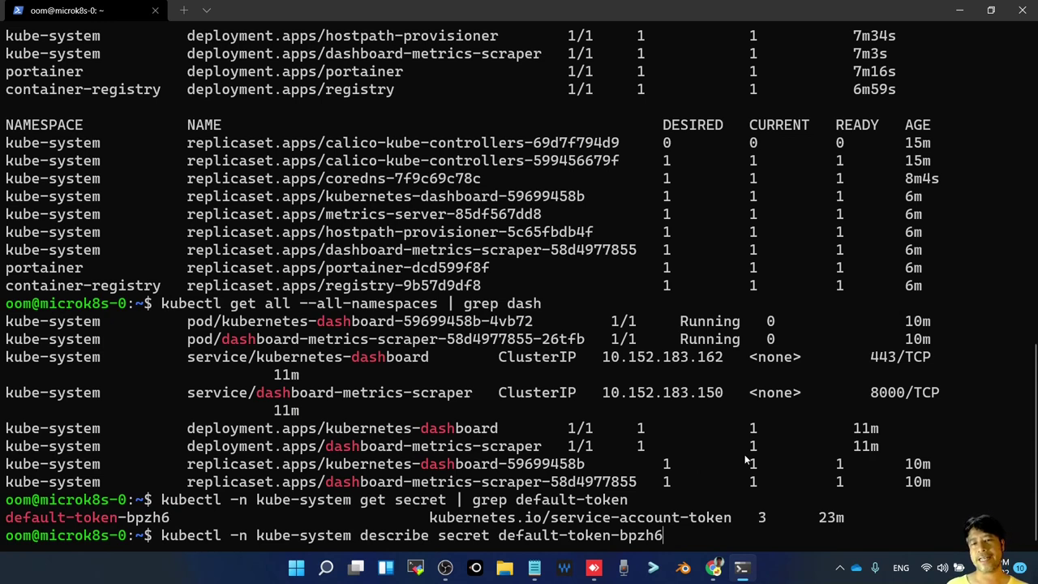
key(Return)
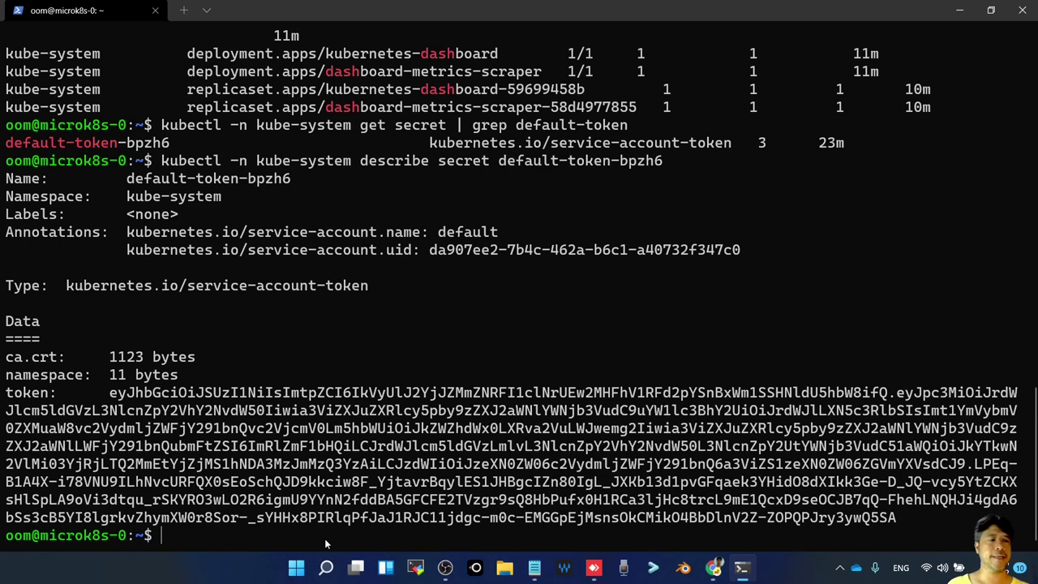
Start a kubectl port-forward in kube-system for service/kubernetes-dashboard
text(kub)
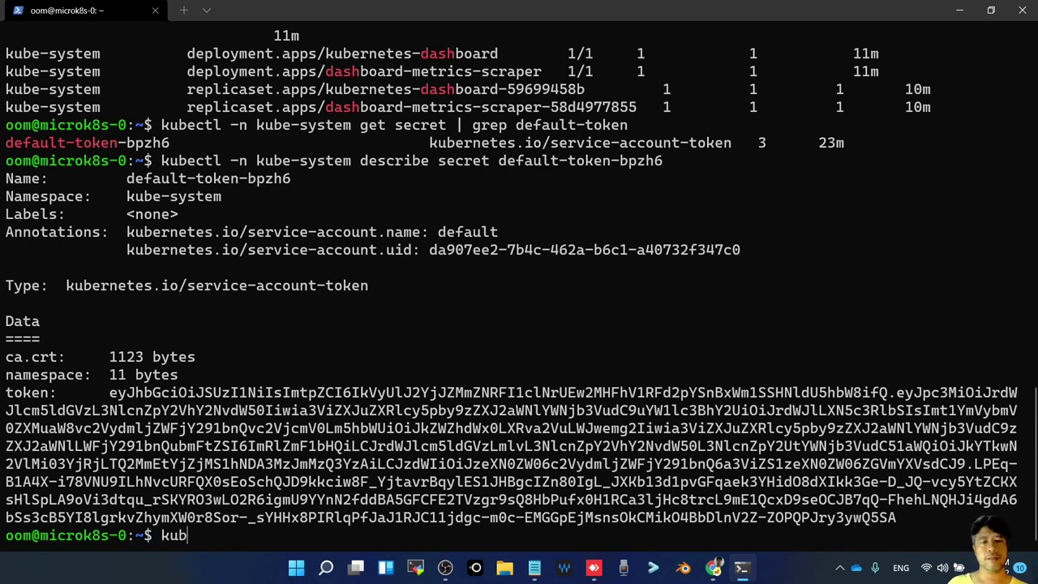
text(ectl )
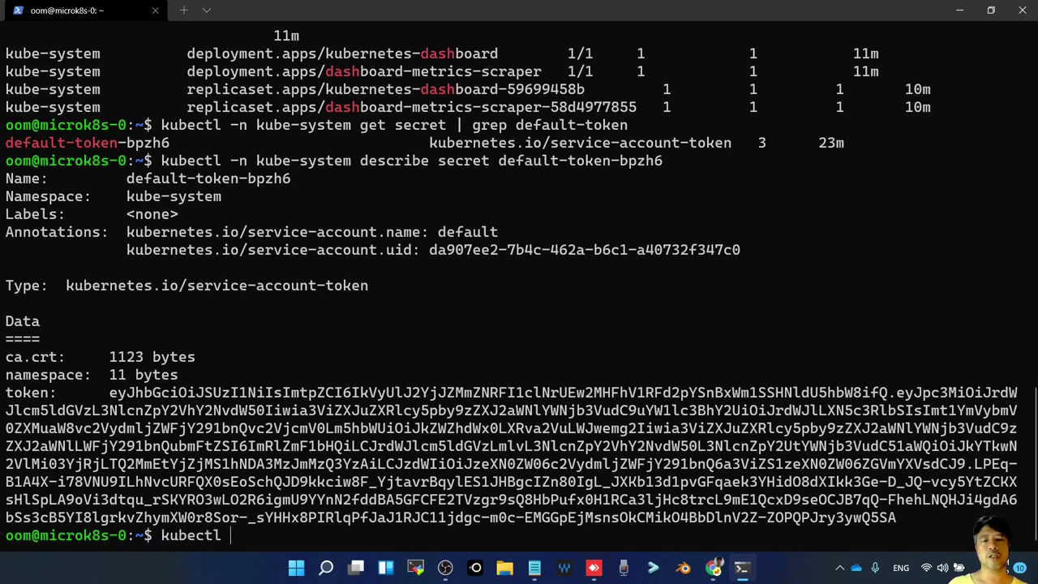
text(port-for)
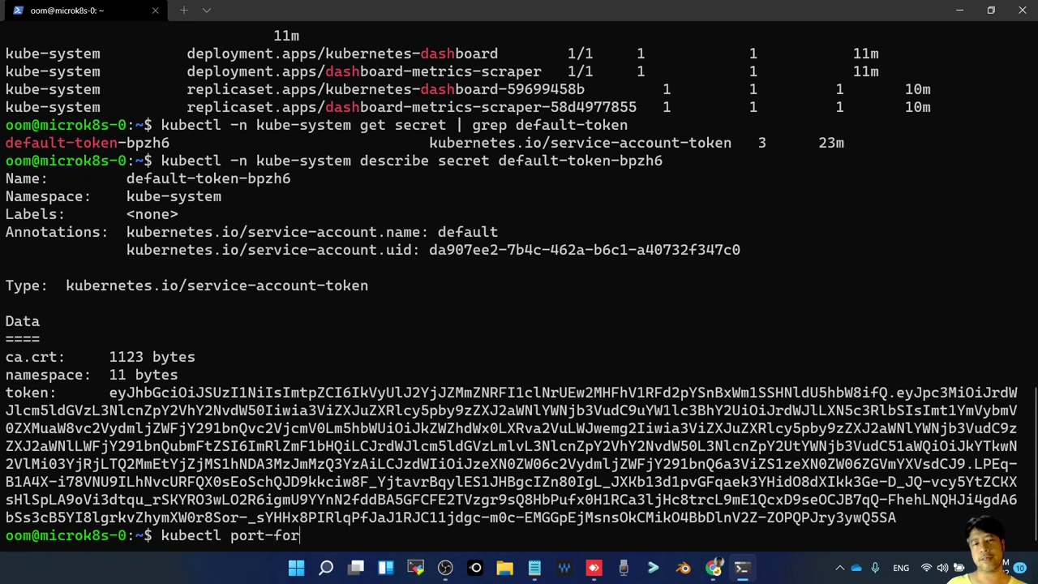
text(ward)
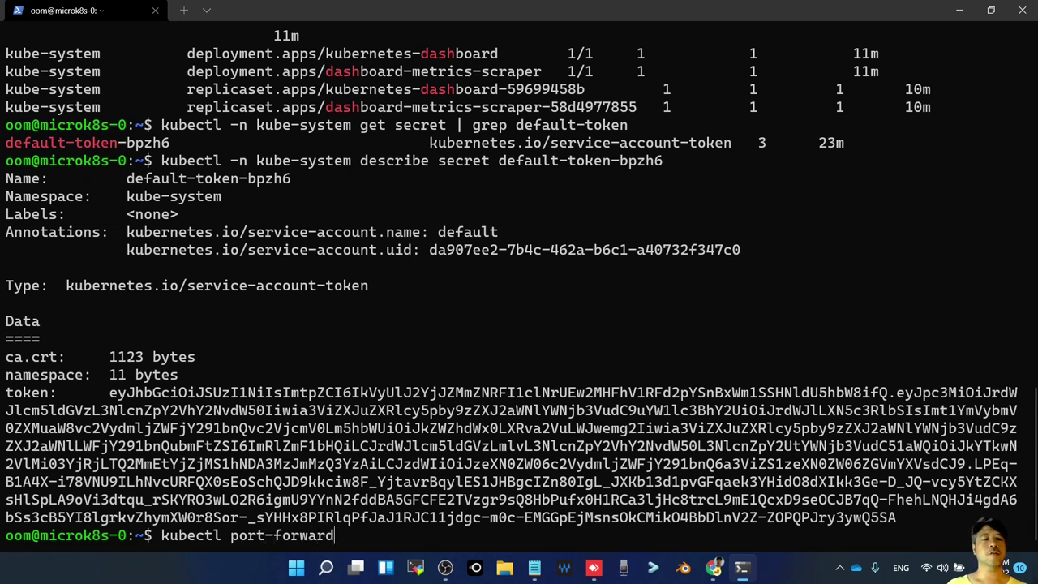
text( -n)
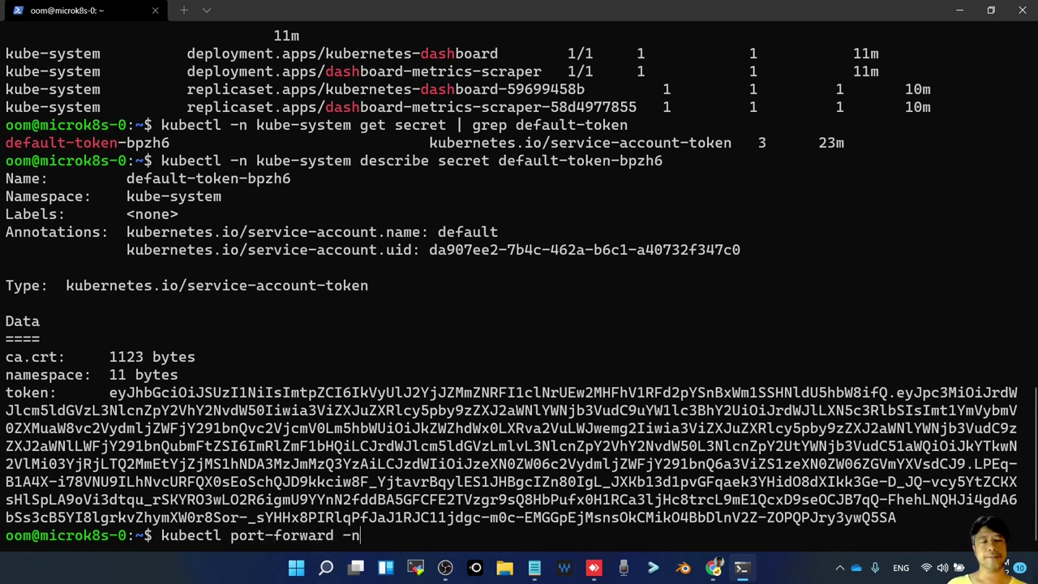
text( kube-)
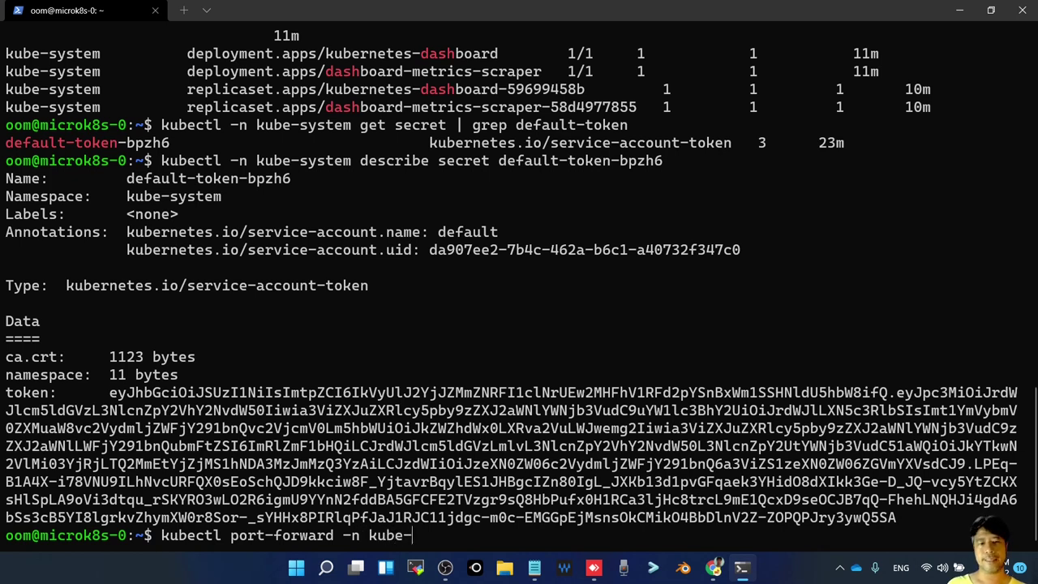
text(system)
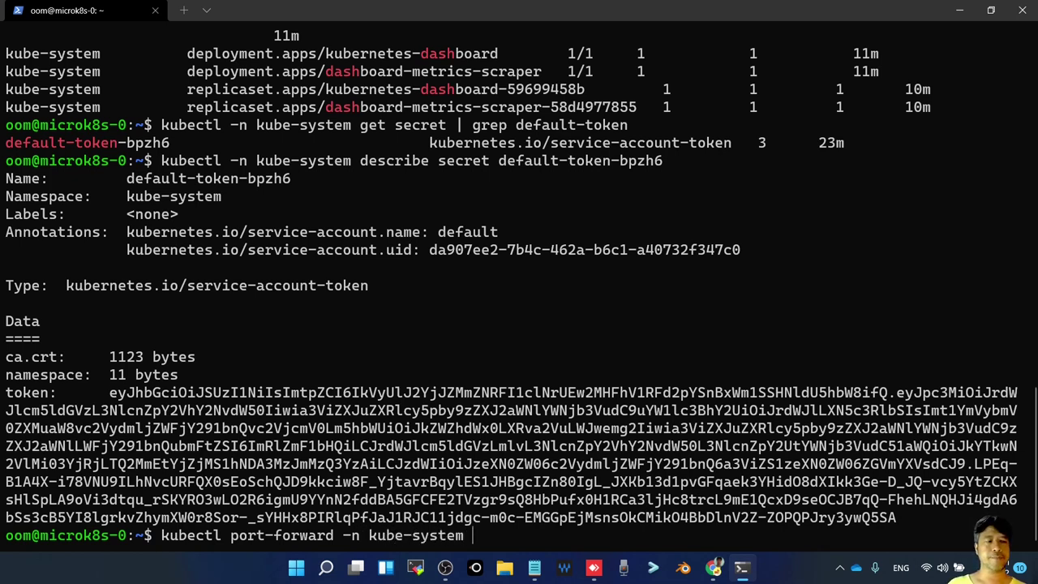
text( se)
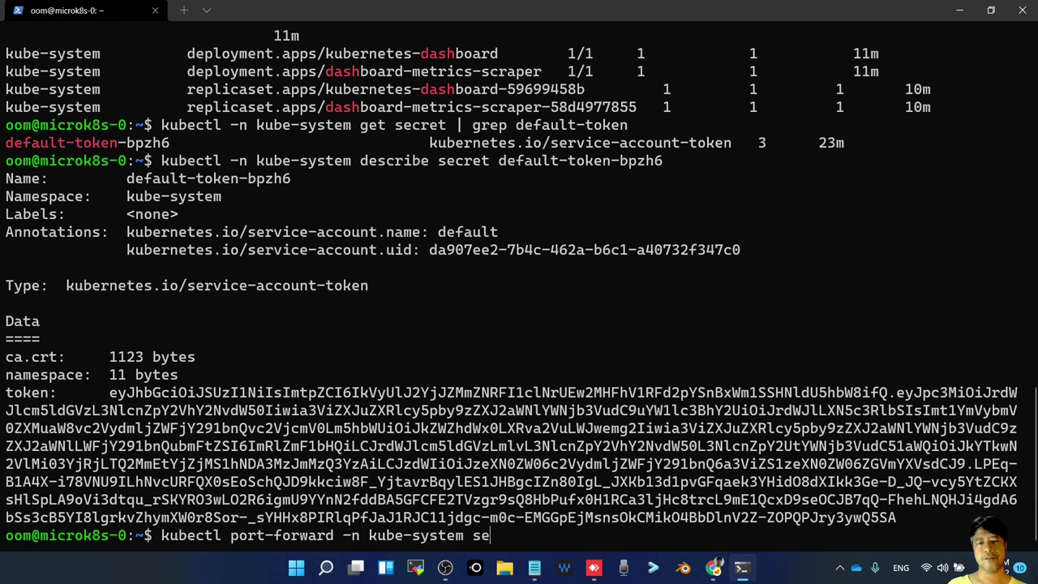
text(rvice/kube)
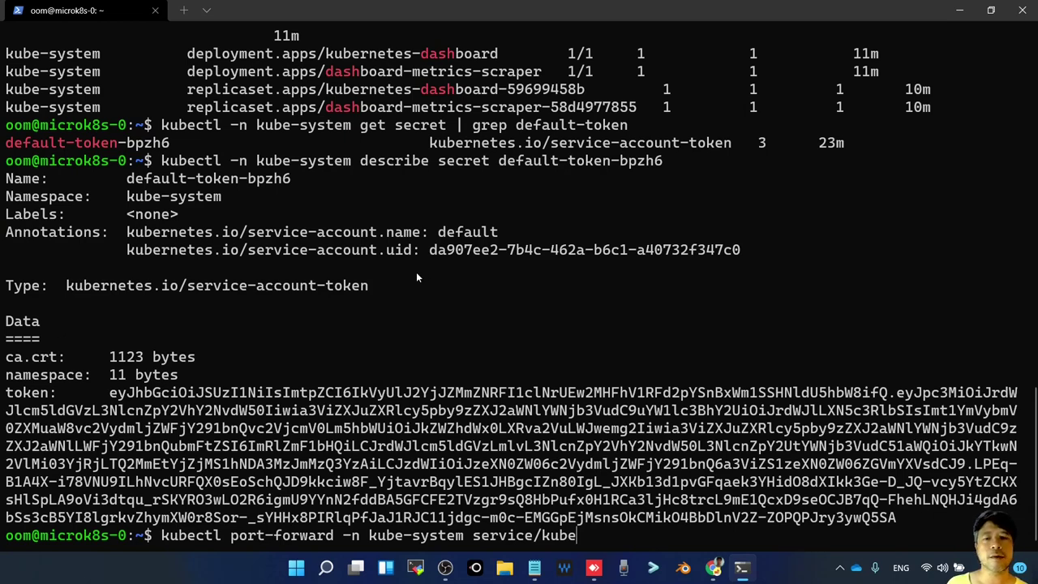
key(BackSpace)
key(BackSpace)
key(BackSpace)
key(BackSpace)
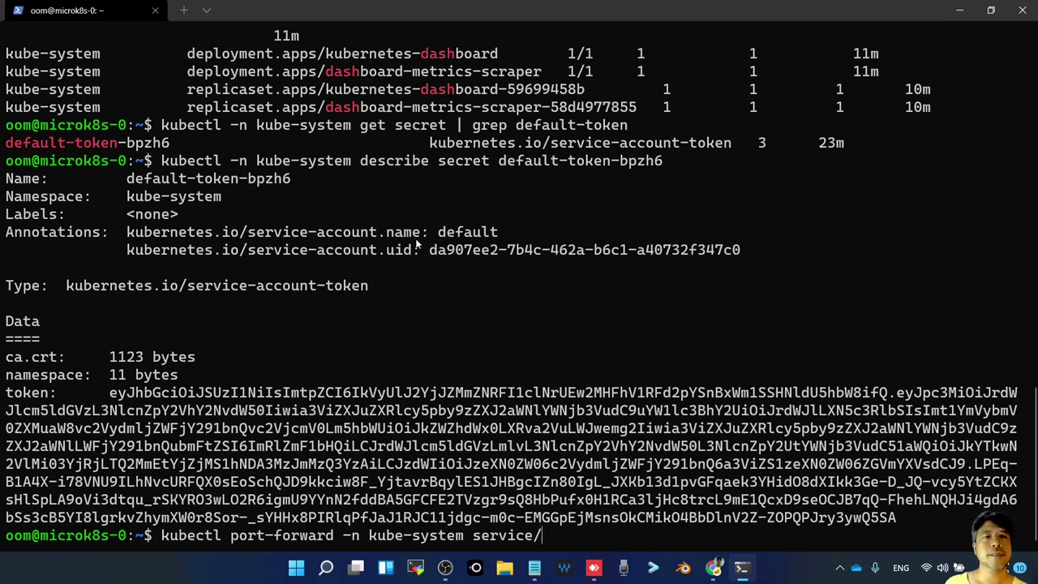
scroll(417, 243, up, 2)
scroll(416, 238, up, 1)
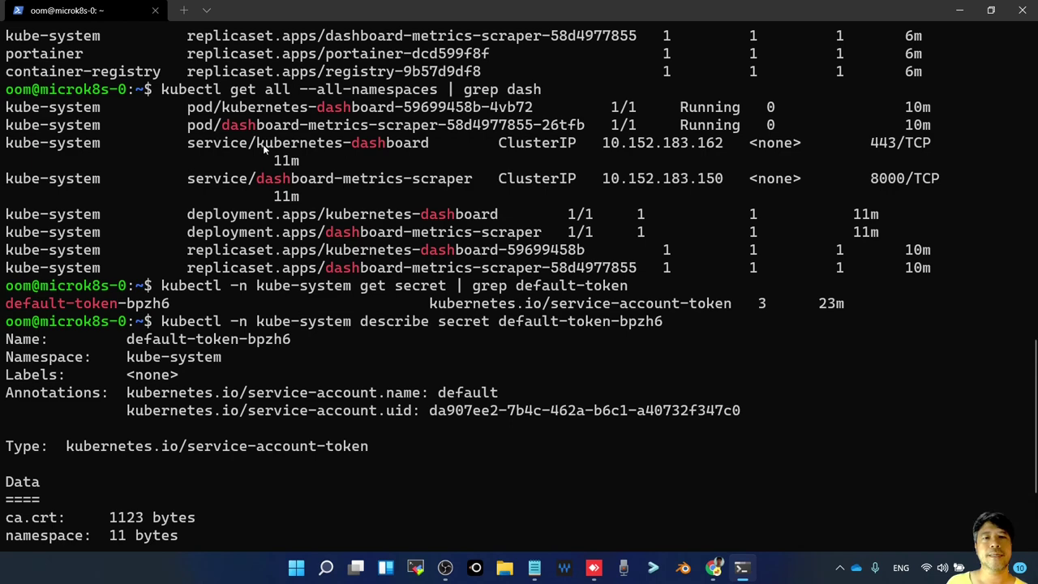
drag(263, 147, 428, 147)
key(ctrl+c)
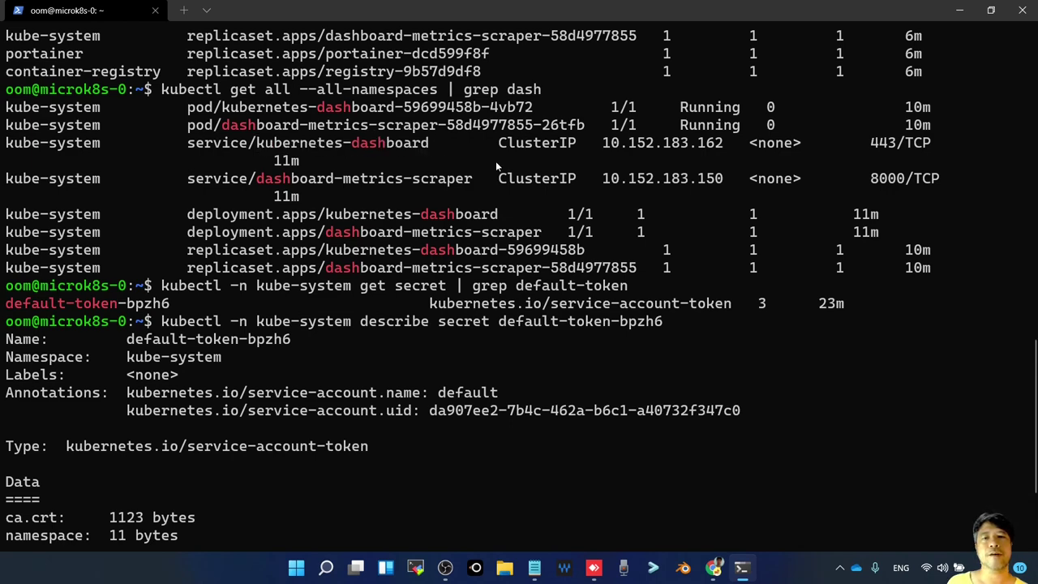
scroll(535, 243, down, 3)
key(ctrl+v)
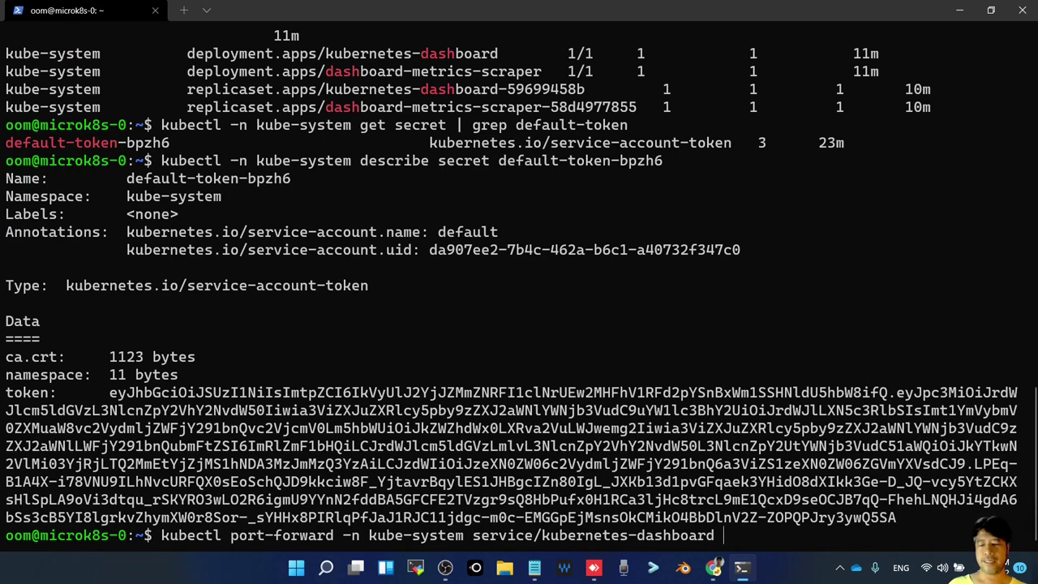
Add --address localhost,192.168.2.105 and port mapping 10443:443, then run the port-forward
text(--address)
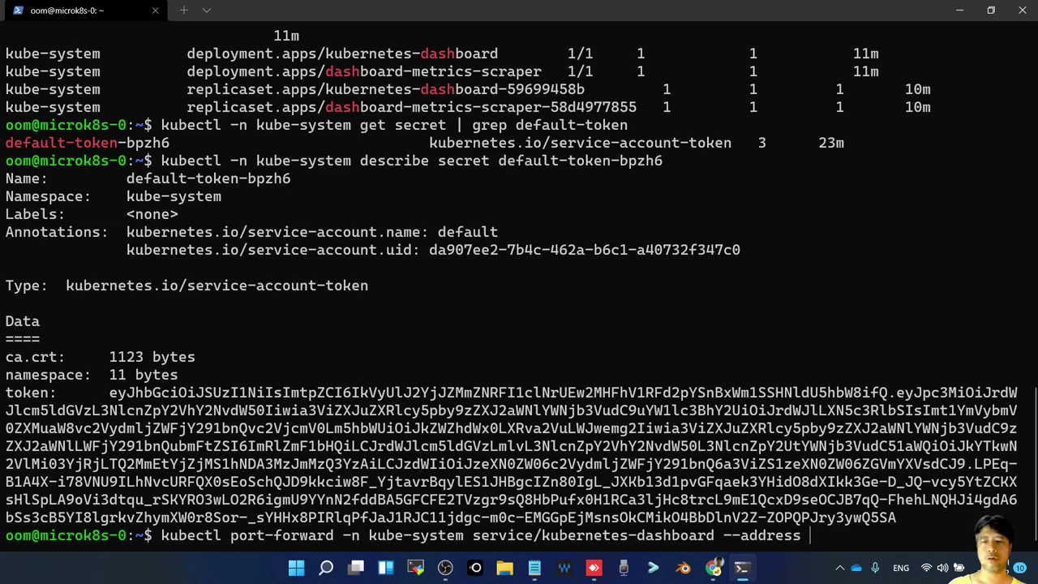
text(localhost)
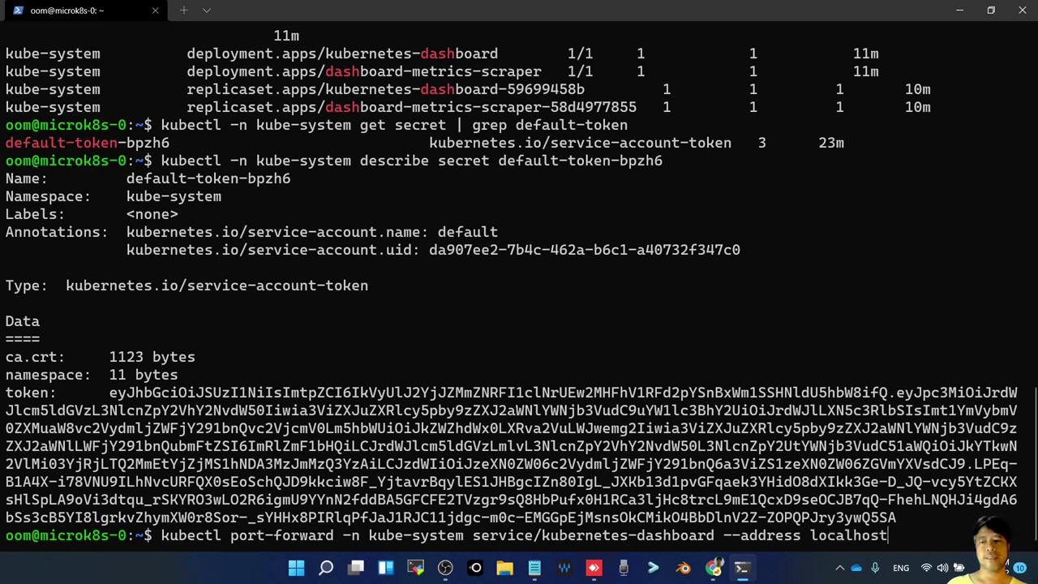
text(,)
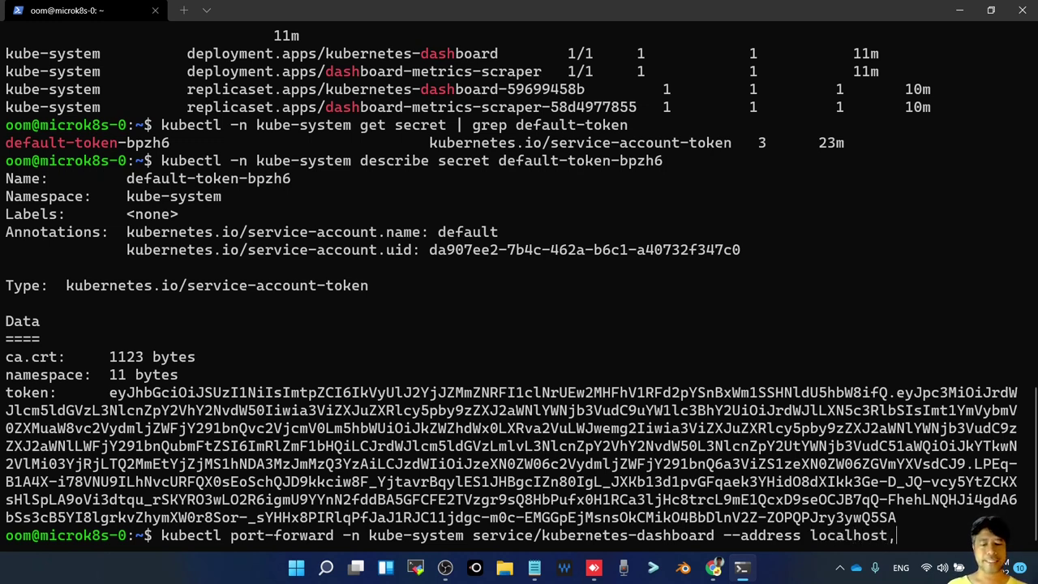
text(192.168.2)
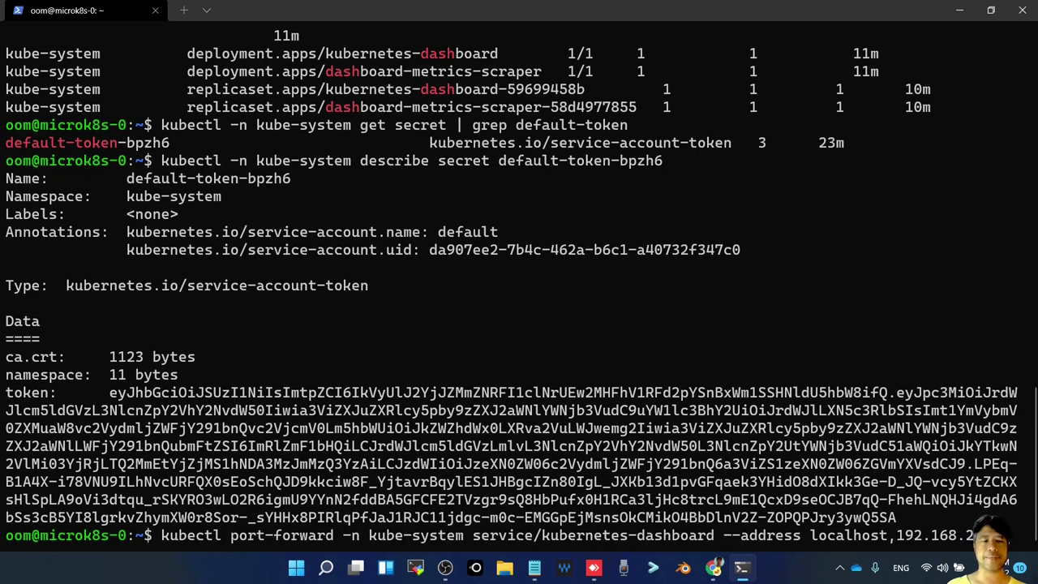
text(.105)
key(Return)
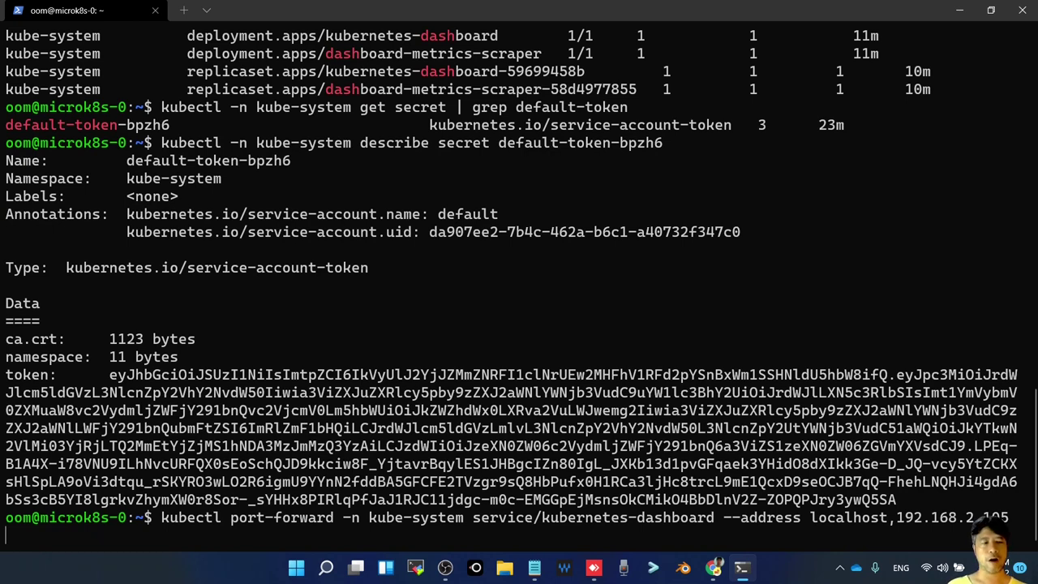
text(1)
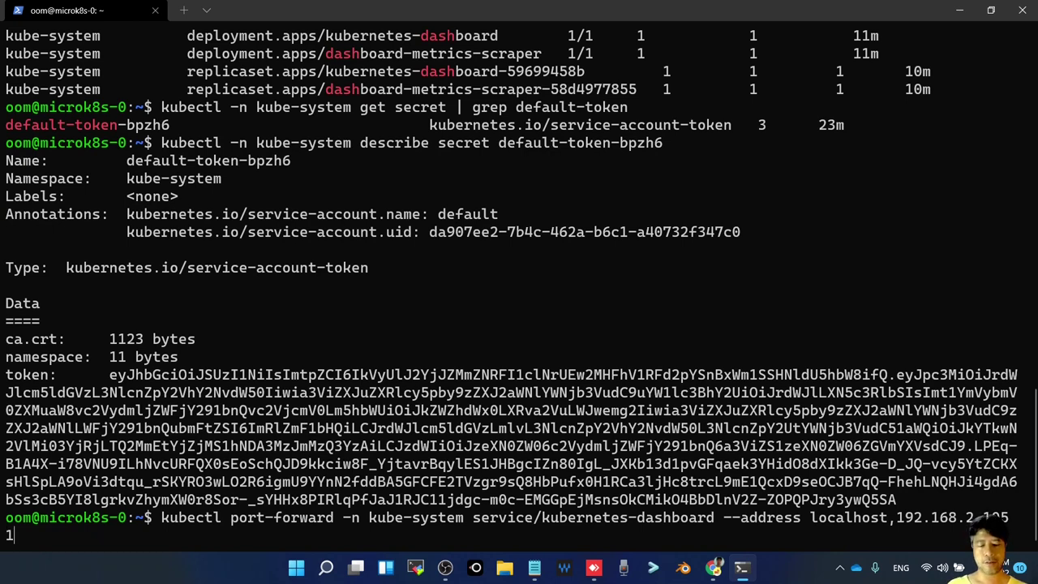
text(0443:)
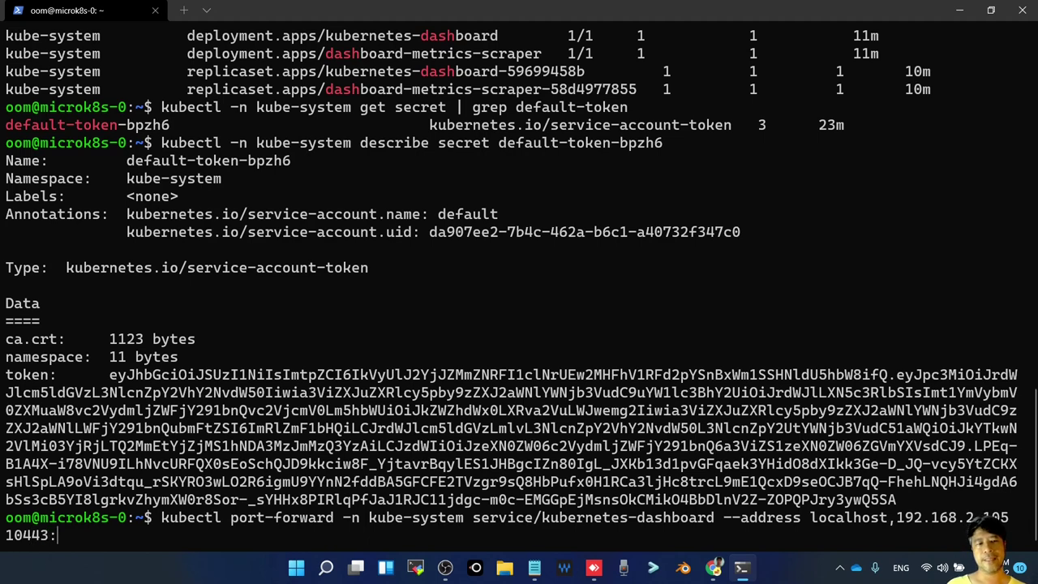
text(443)
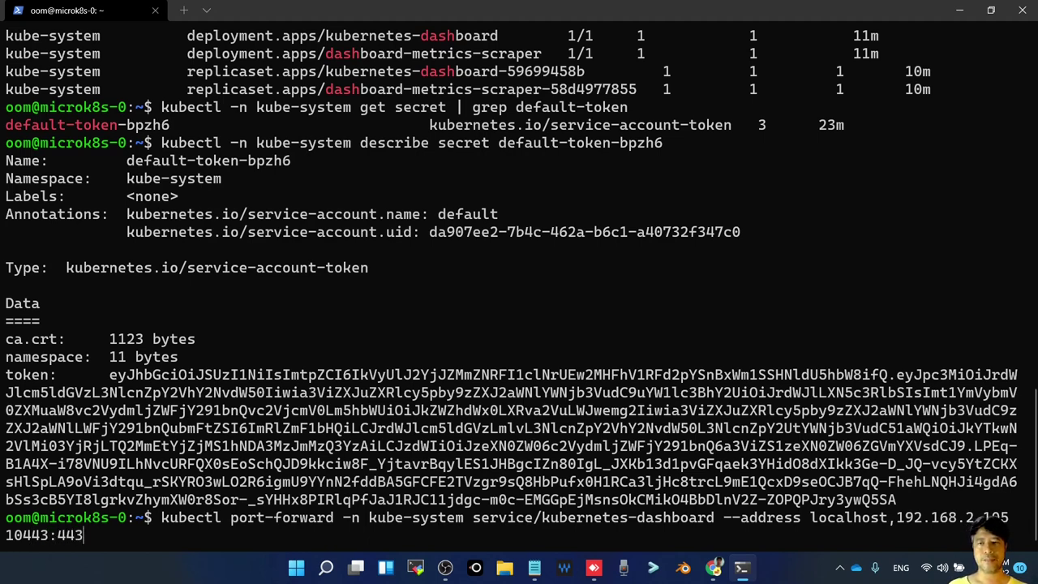
key(Return)
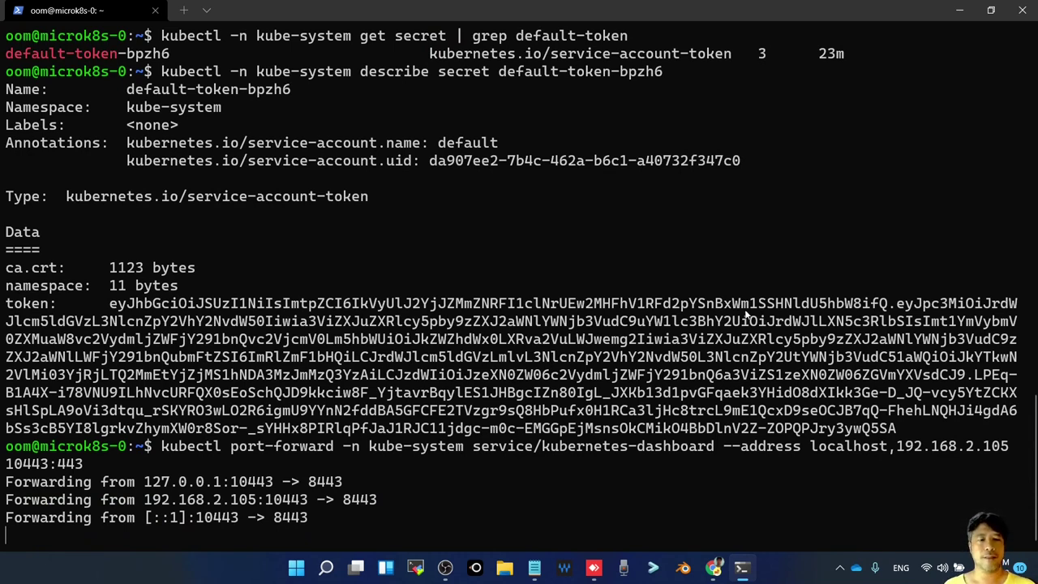
double_click(37, 465)
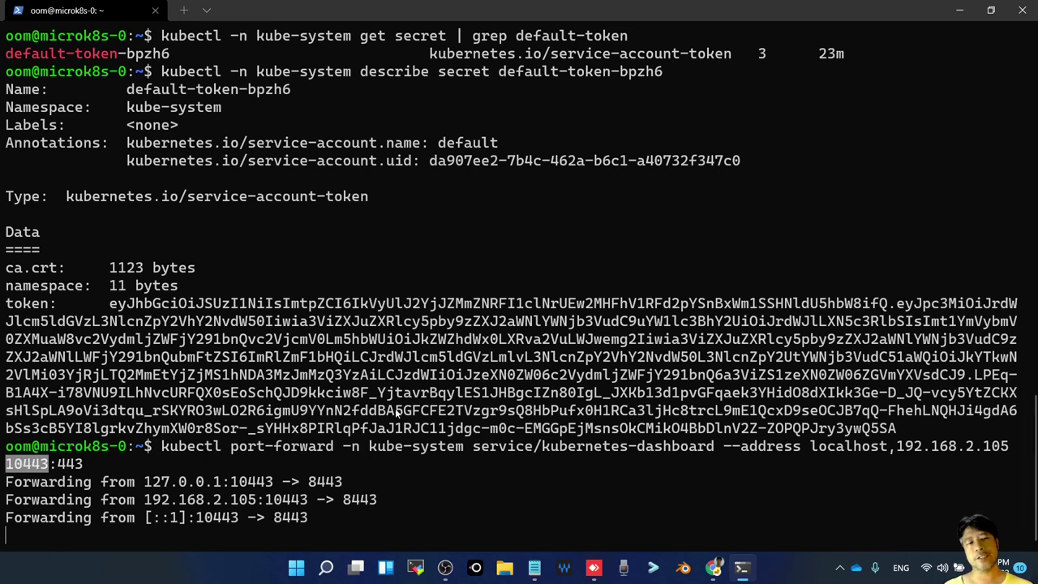
Let the microk8s-1 VM continue rebooting, then return to the Portainer browser window
key(alt+Tab)
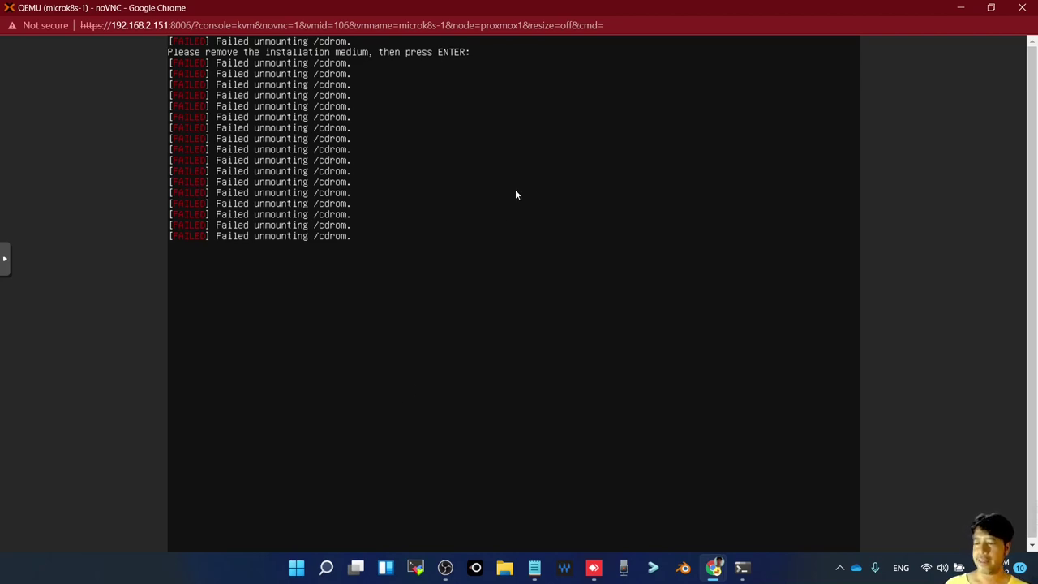
key(Return)
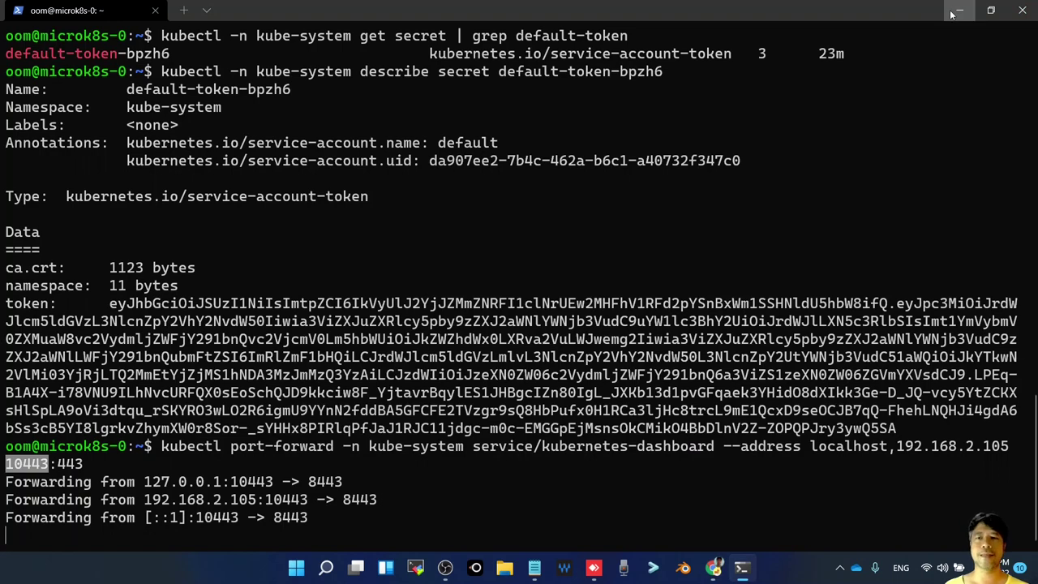
key(alt+Tab)
key(alt+Tab)
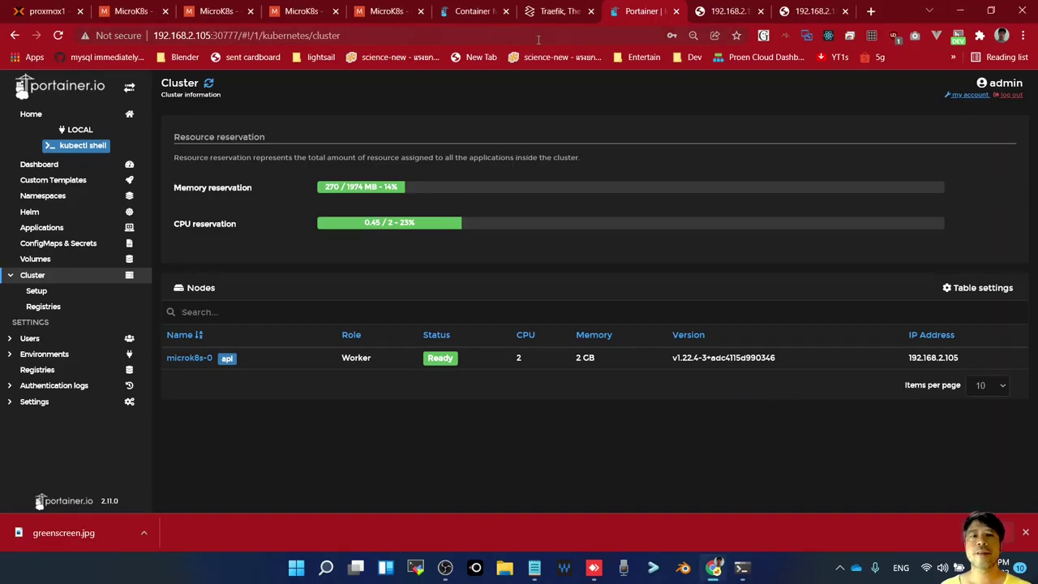
Load 192.168.2.105:10443 in a new browser tab
drag(212, 35, 151, 35)
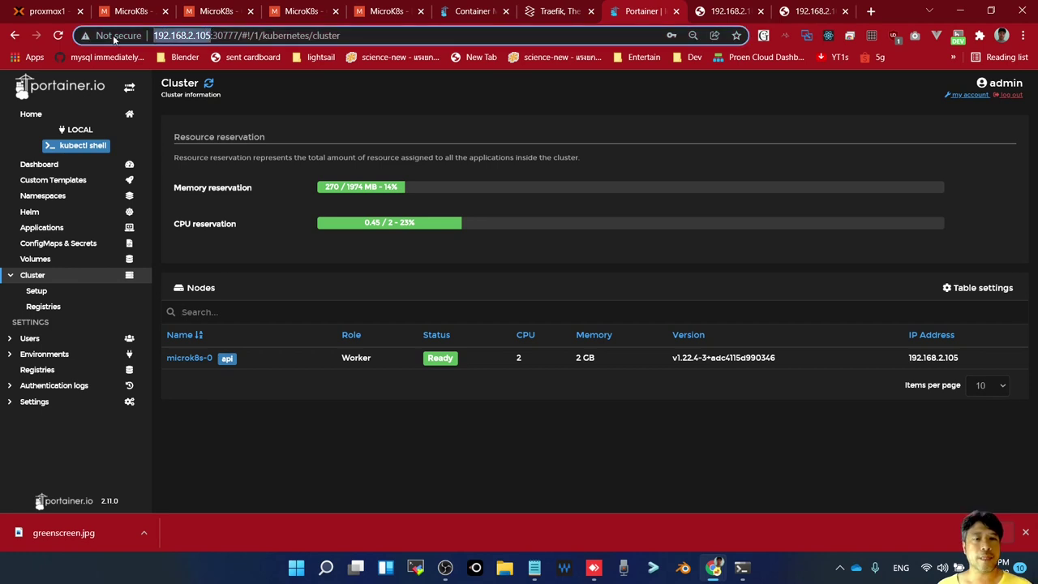
click(871, 11)
click(683, 35)
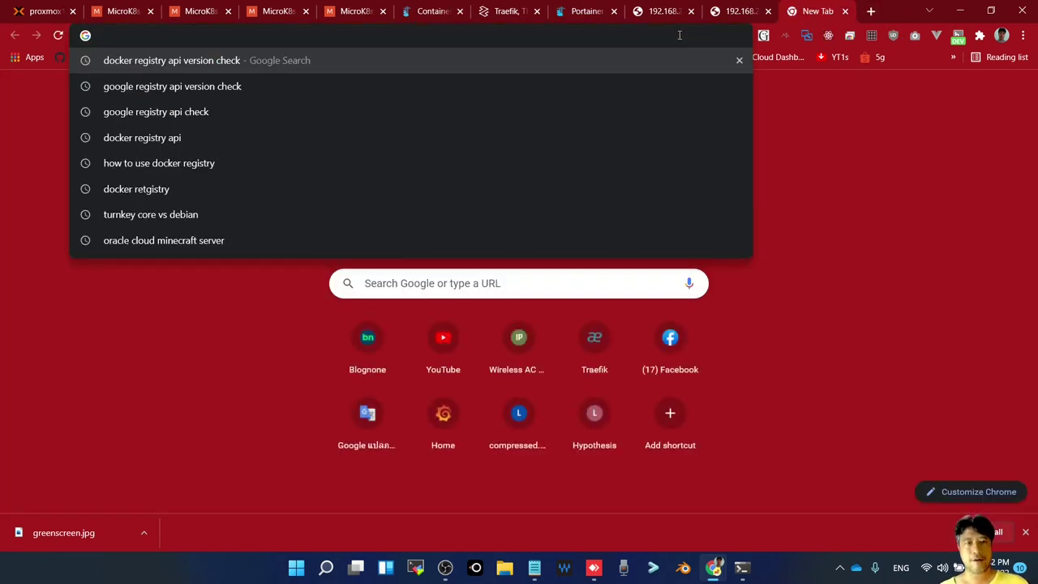
key(ctrl+v)
key(BackSpace)
text(:)
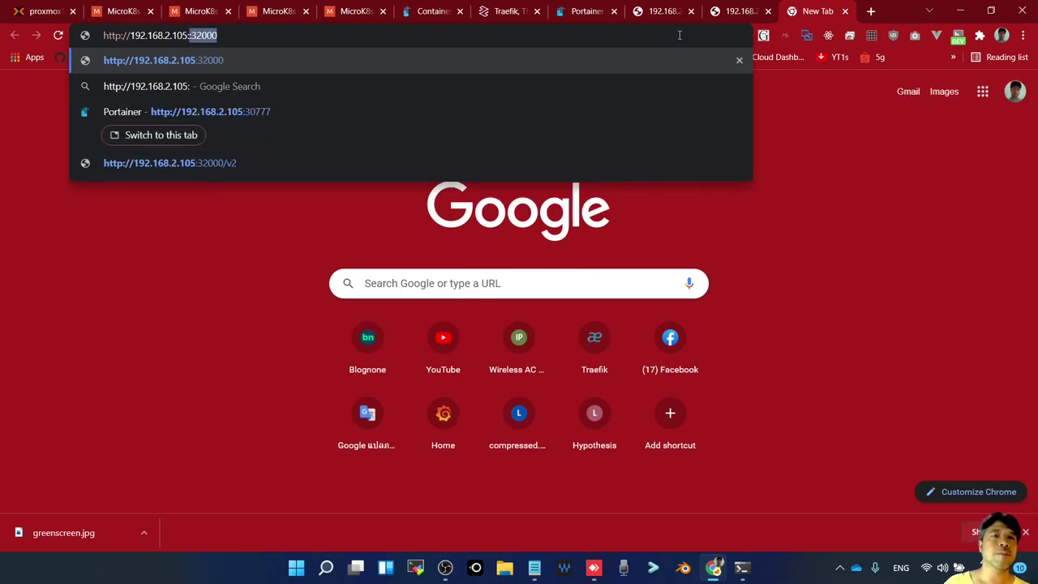
text(1044)
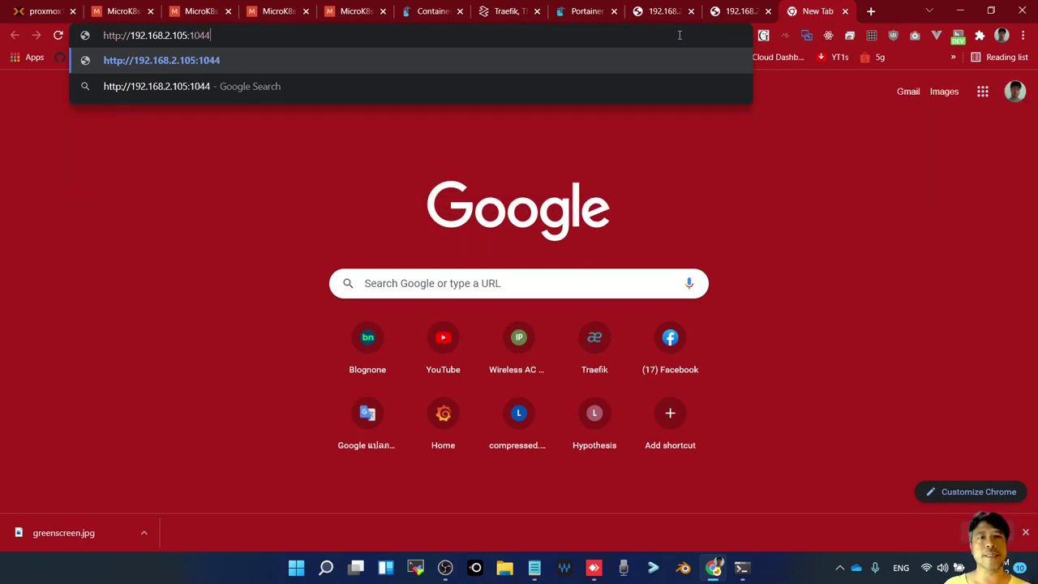
text(3)
key(Return)
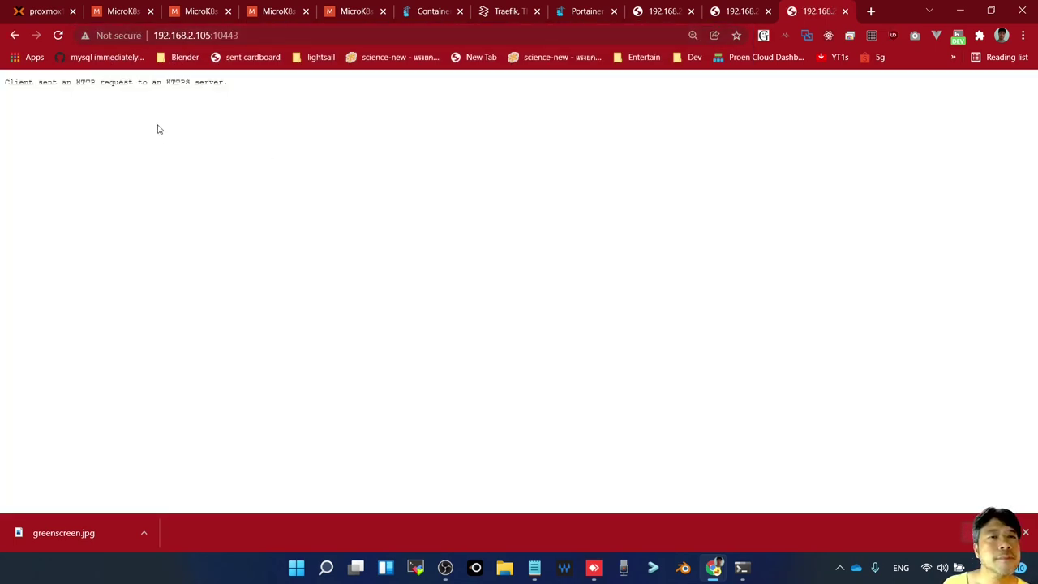
click(168, 36)
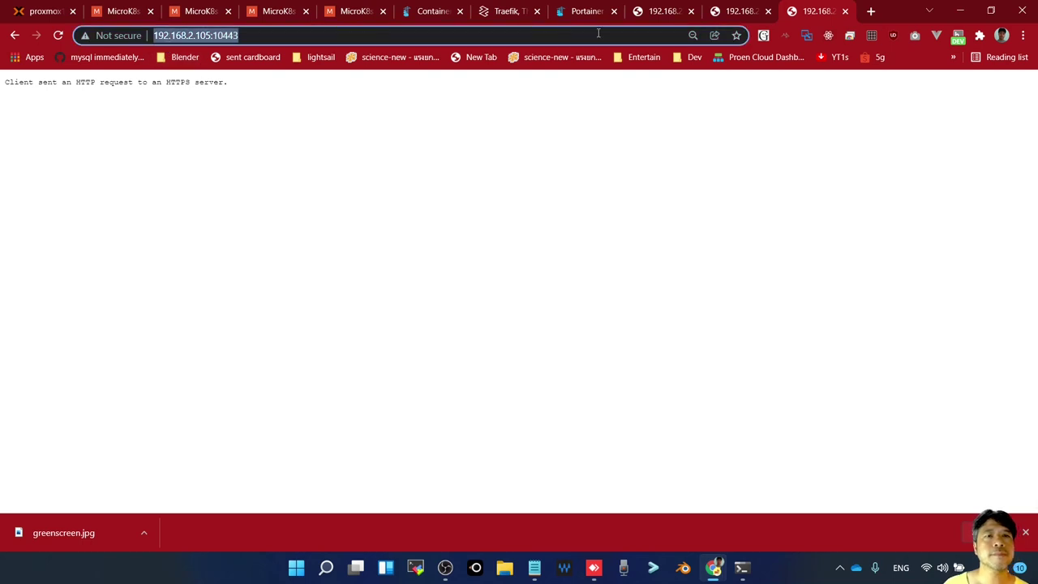
key(Home)
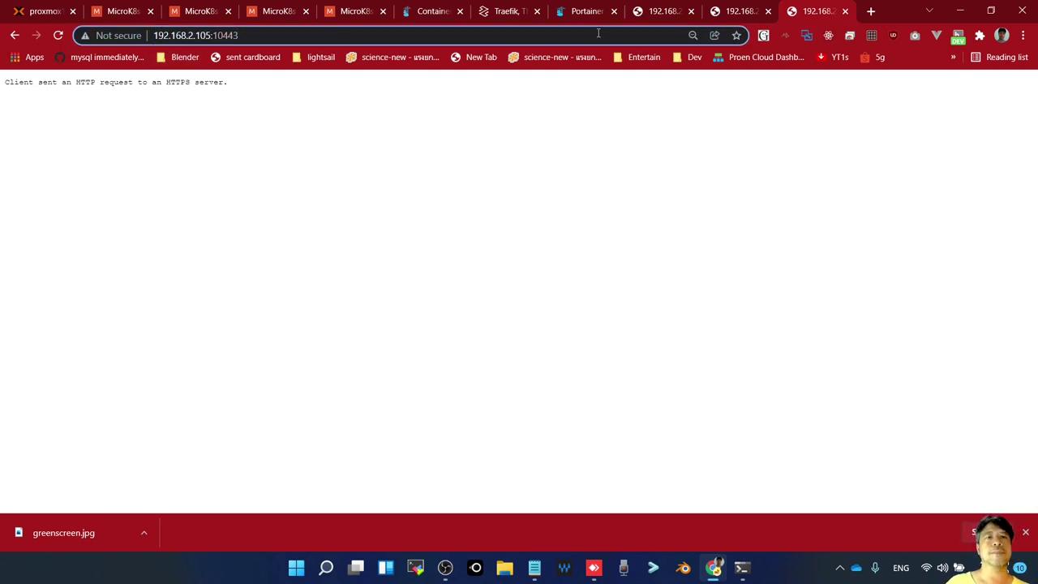
text(https:)
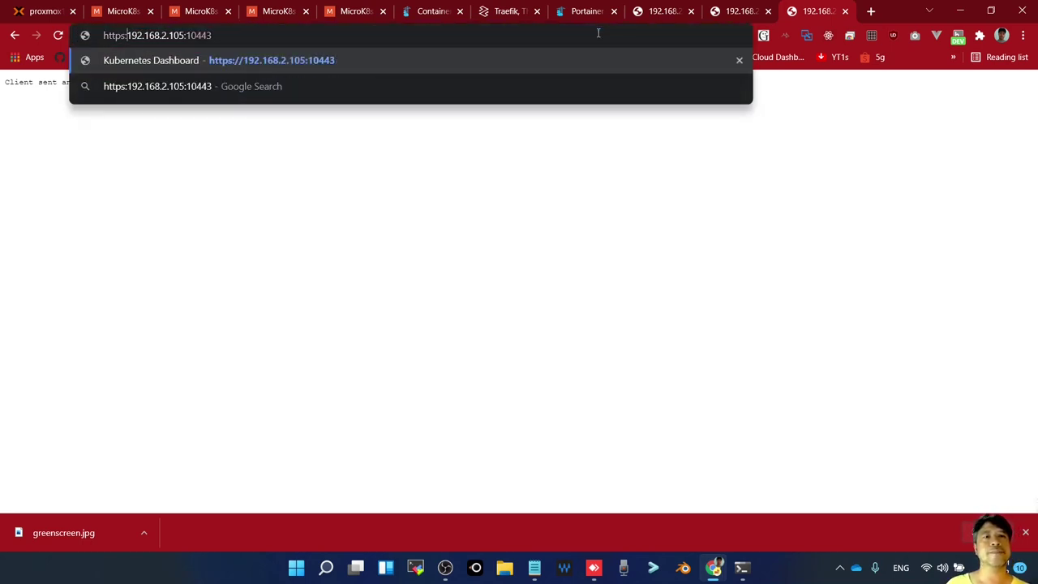
text(//)
key(Return)
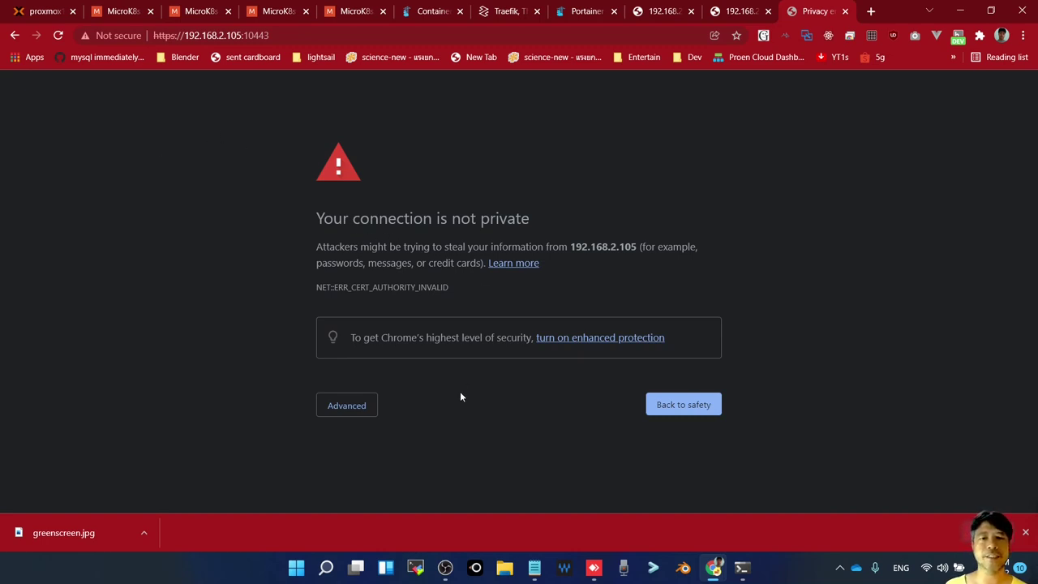
click(350, 408)
scroll(249, 428, down, 1)
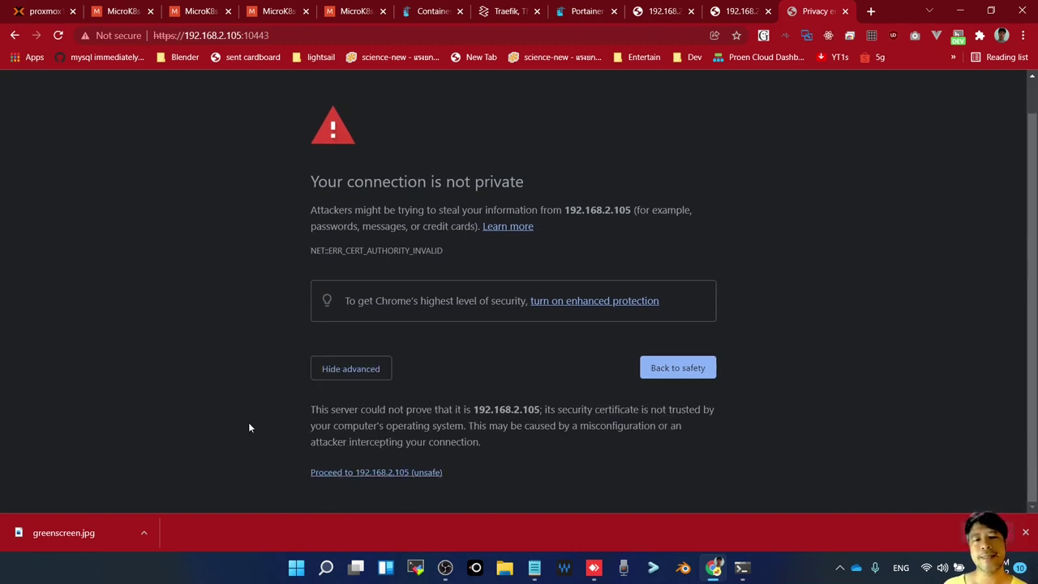
click(341, 472)
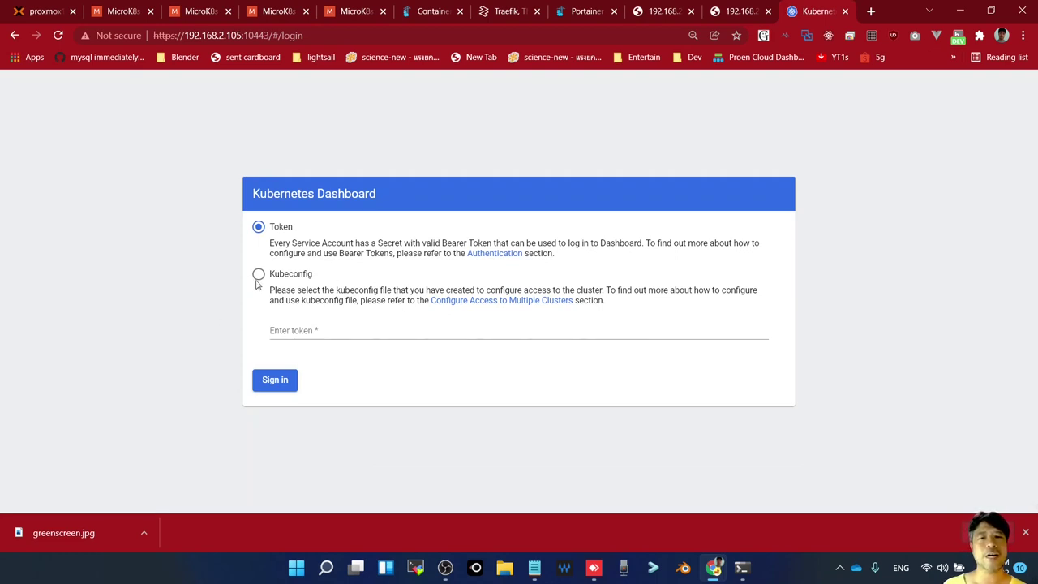
Keep Token sign-in selected and copy the service-account token from the microk8s-0 terminal
click(302, 278)
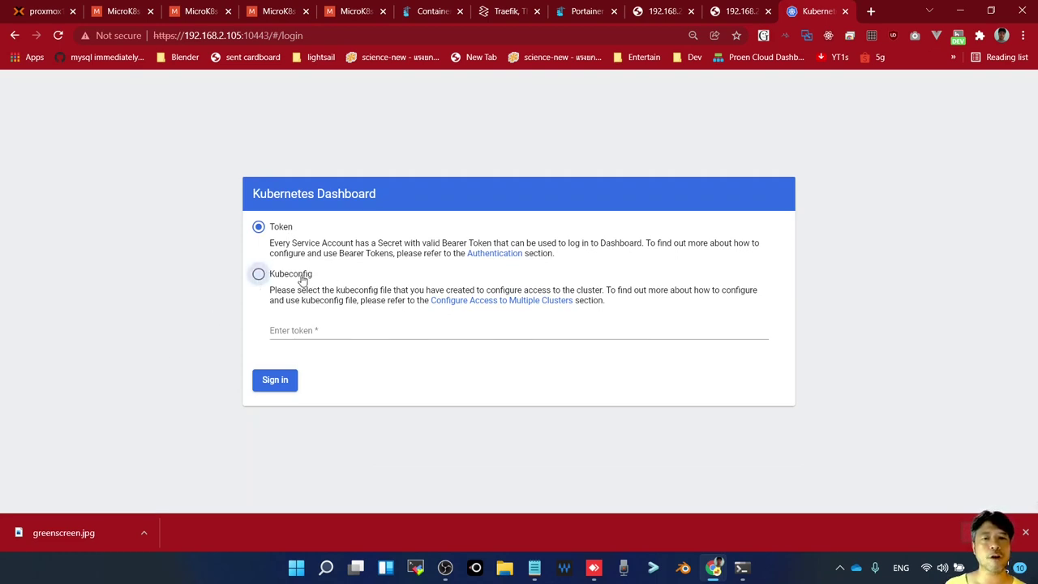
click(283, 231)
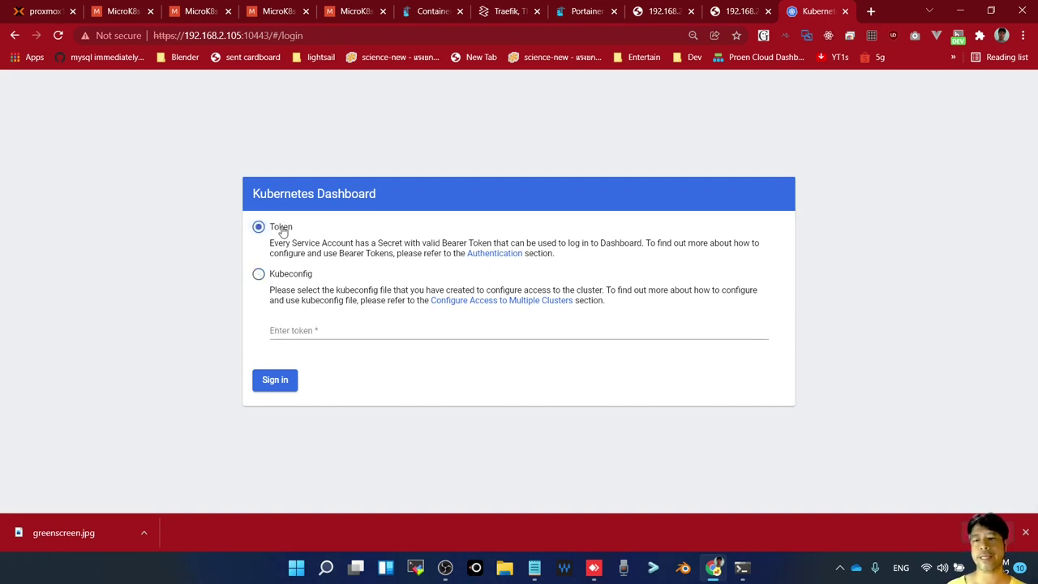
click(740, 571)
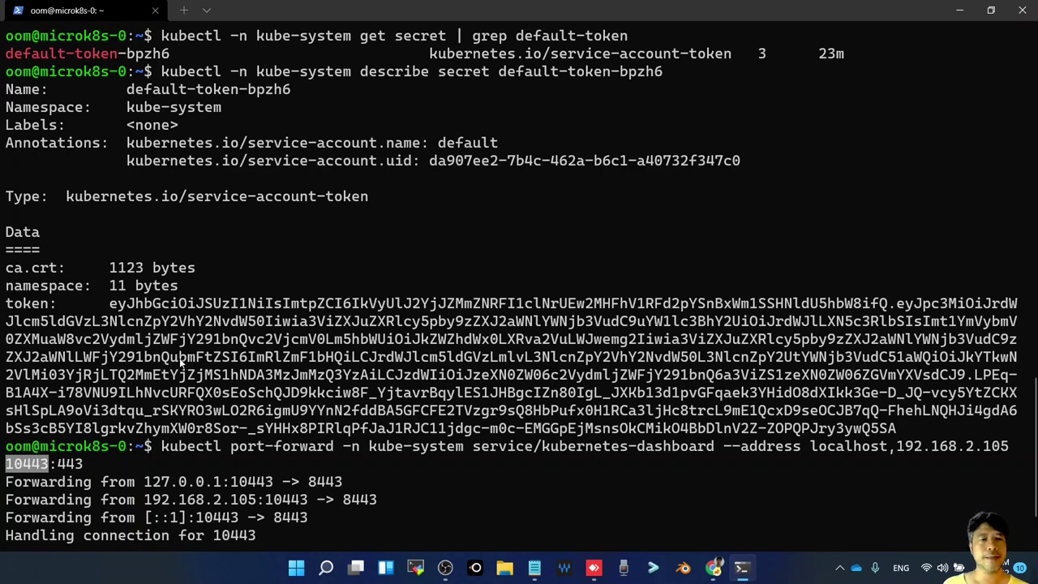
drag(111, 305, 900, 430)
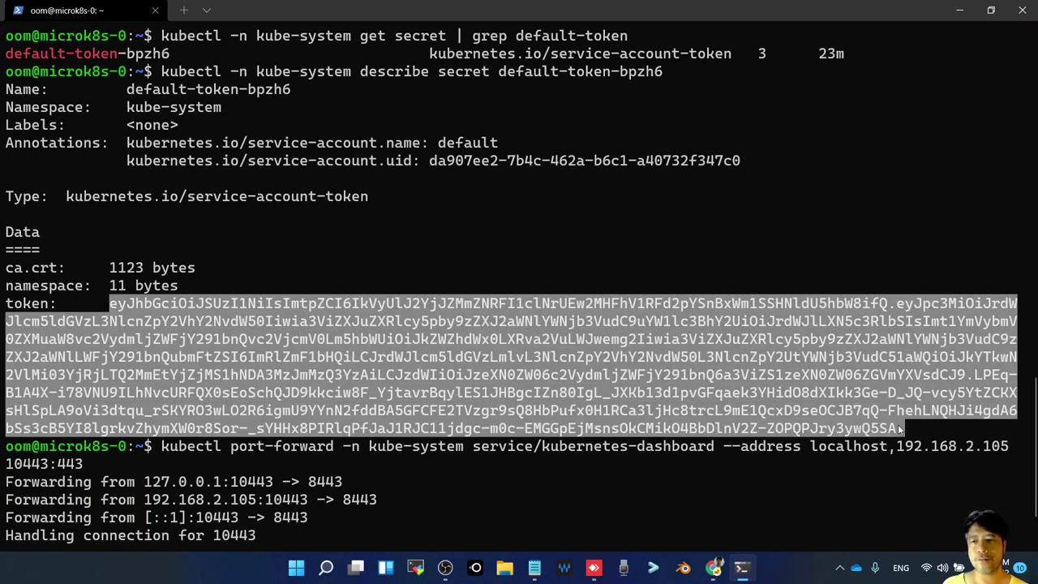
right_click(817, 370)
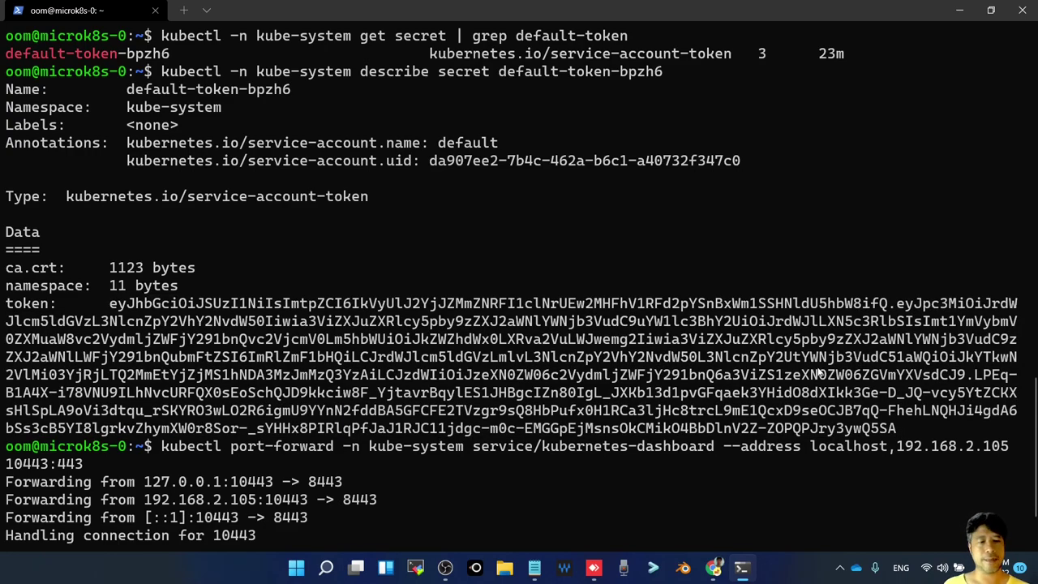
Paste the token into the dashboard's Enter token field and sign in
key(alt+Tab)
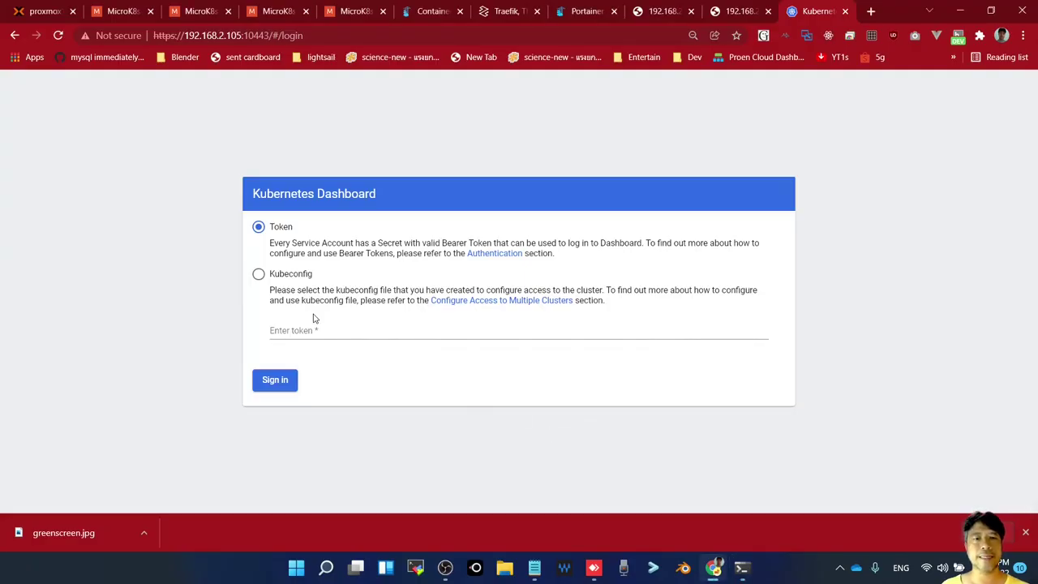
click(308, 327)
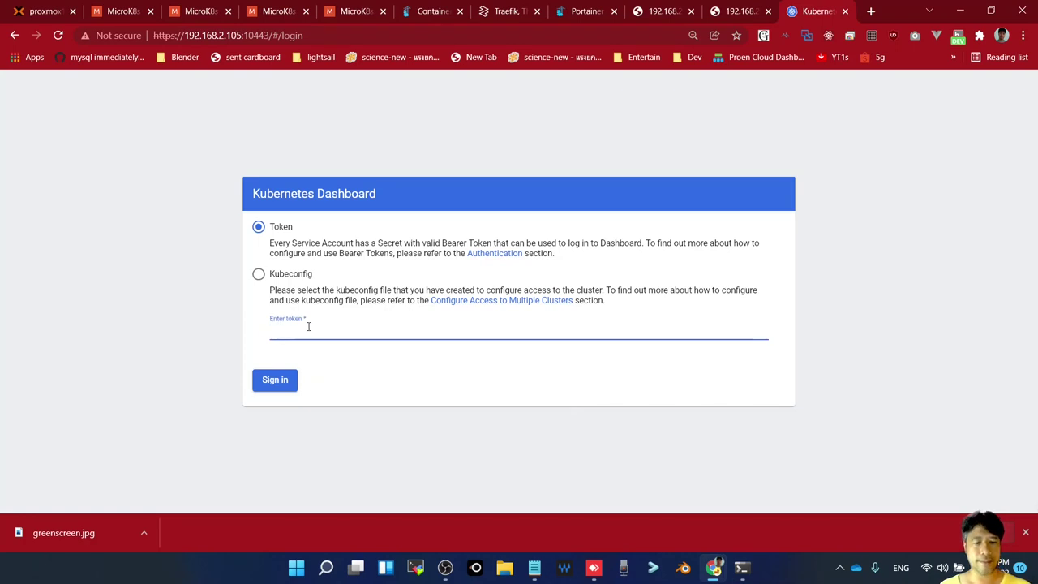
key(ctrl+v)
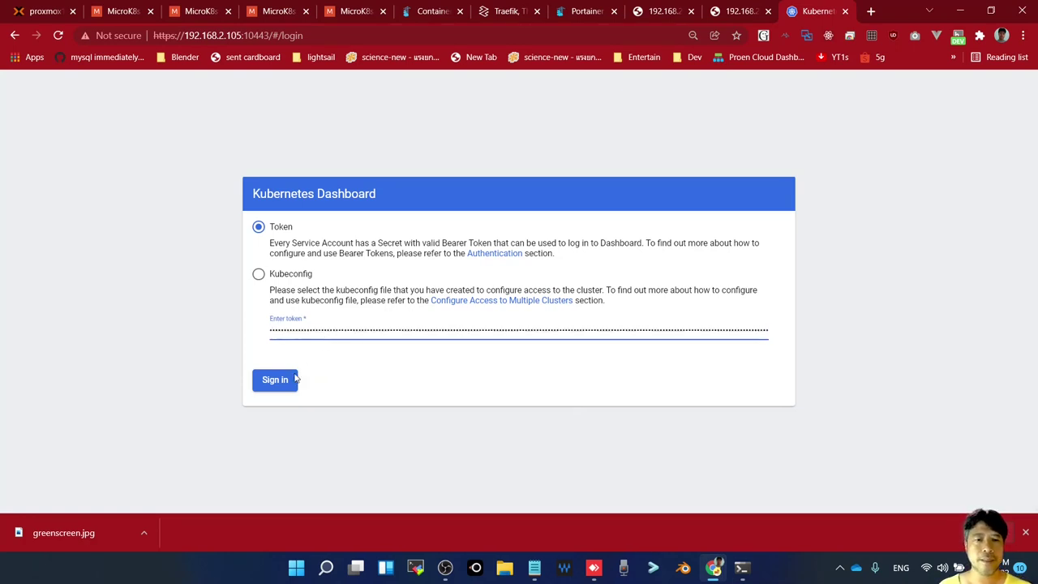
click(289, 382)
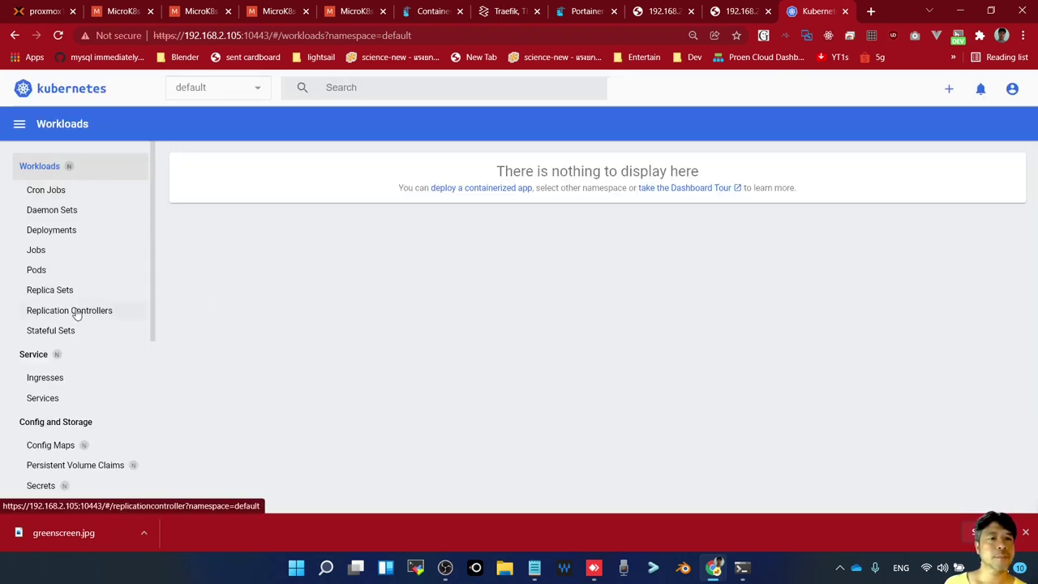
View the Ingresses list, then the empty default-namespace Deployments list
scroll(77, 312, down, 3)
click(38, 242)
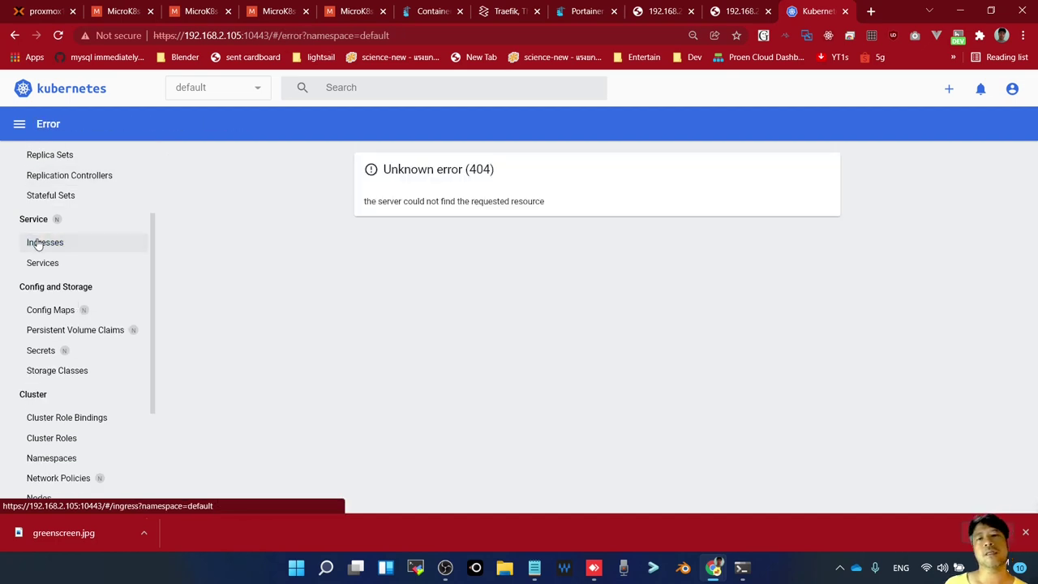
scroll(78, 356, up, 3)
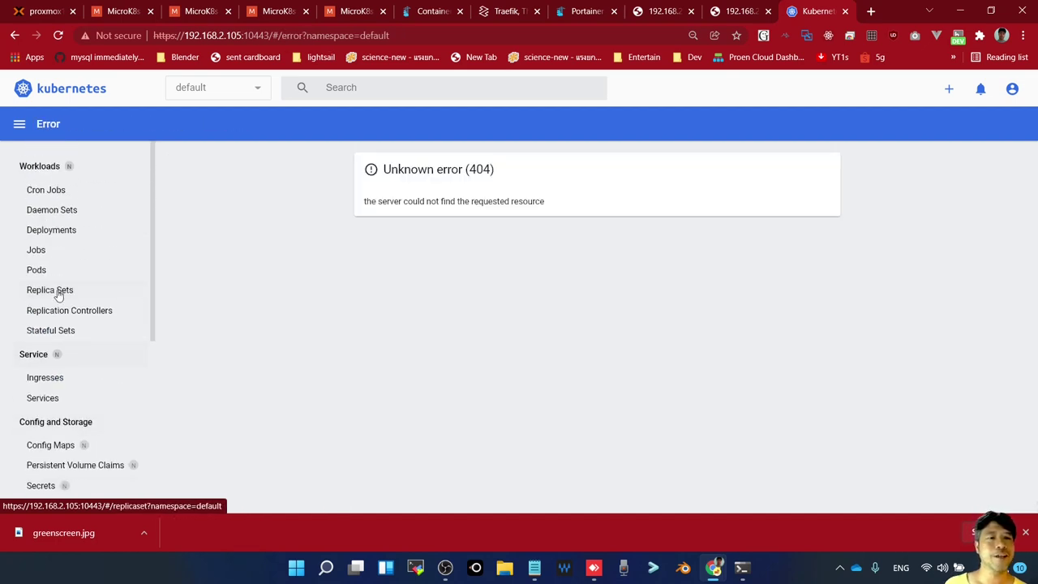
click(51, 233)
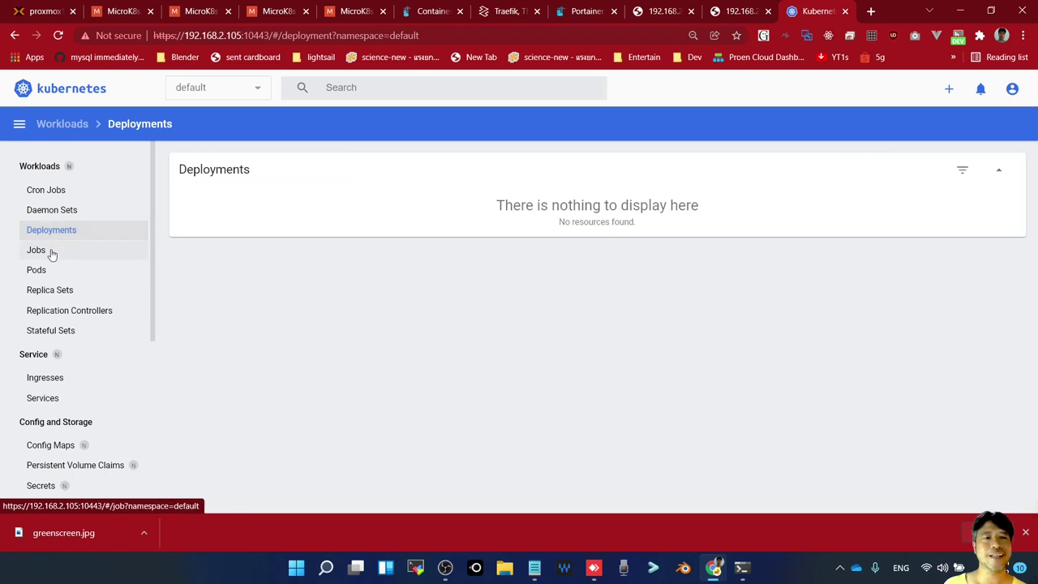
scroll(50, 267, down, 7)
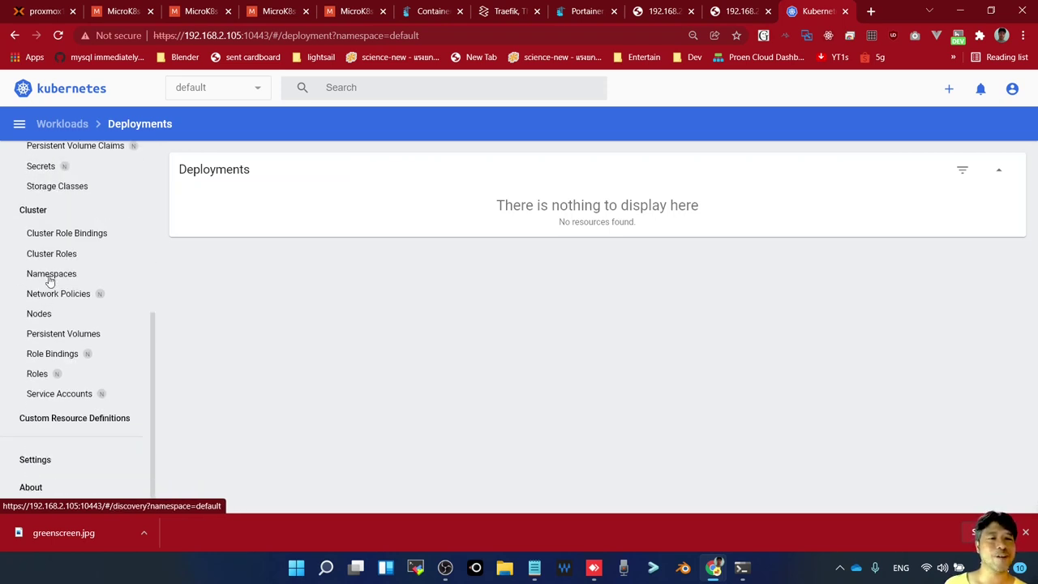
scroll(78, 337, up, 7)
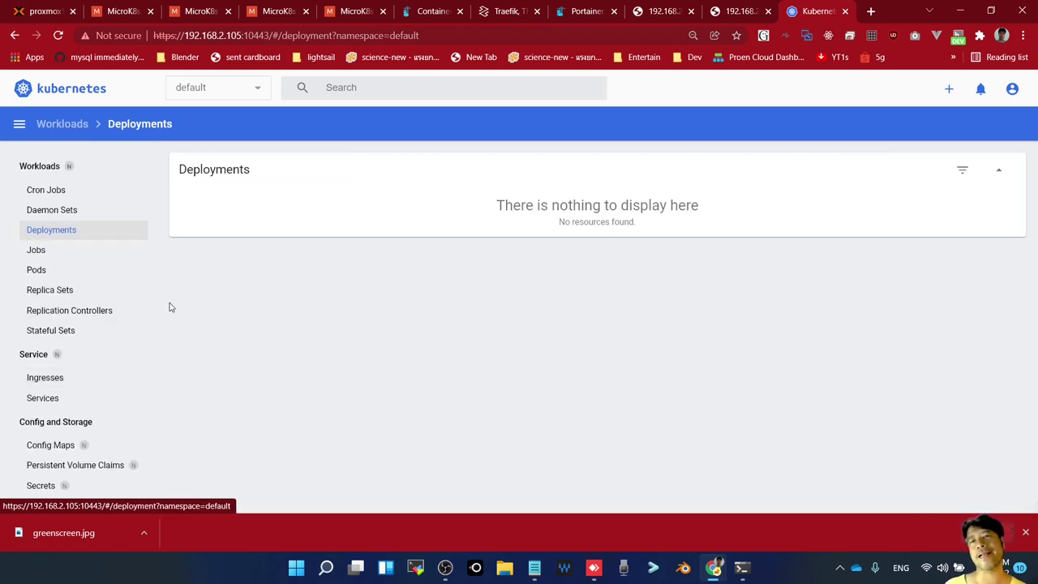
Bring up the microk8s-1 login prompt, close its console, and return to the microk8s-0 terminal
key(alt+Tab)
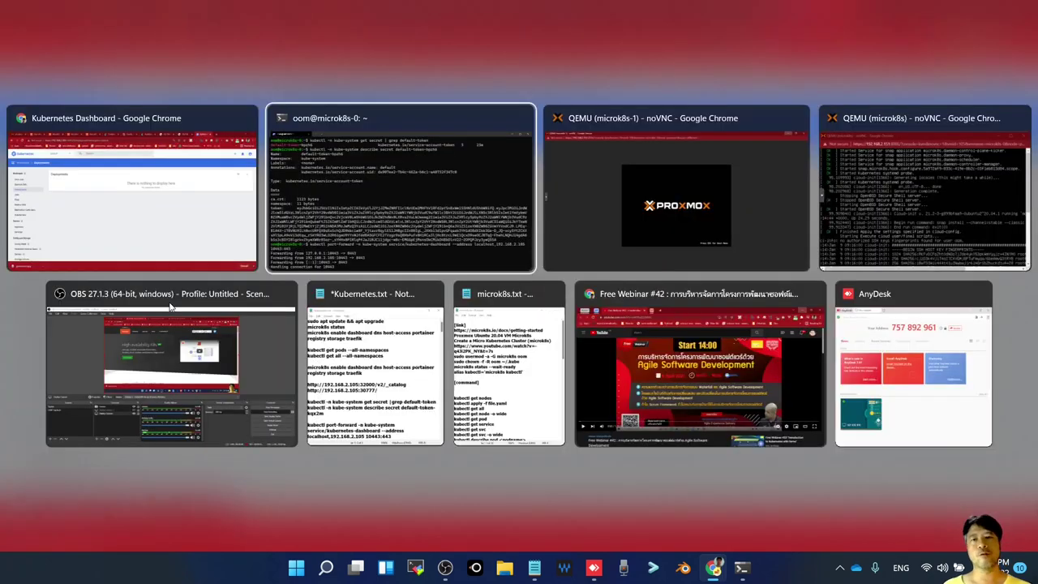
key(alt+Tab)
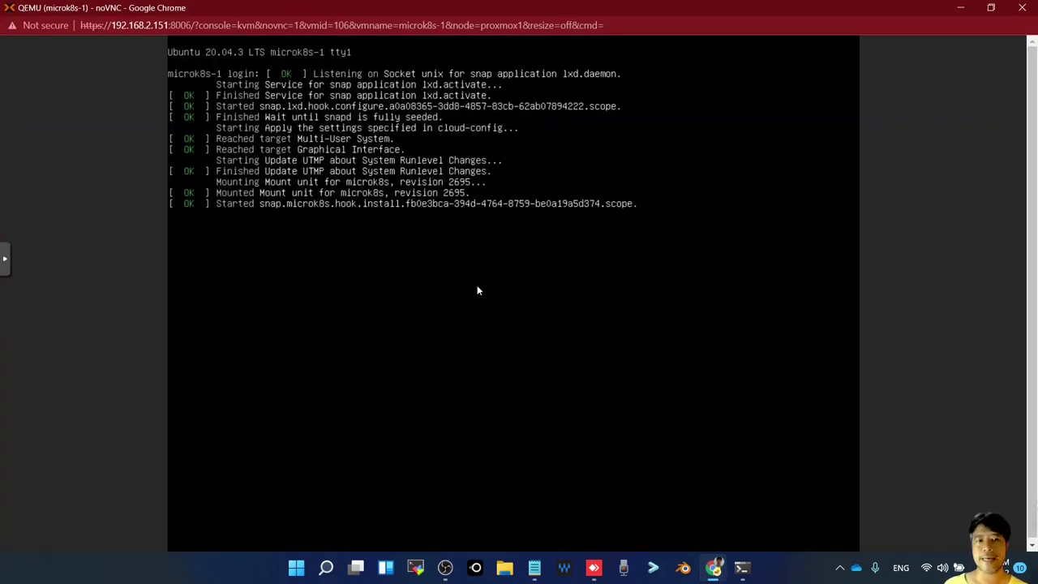
key(Return)
key(Return)
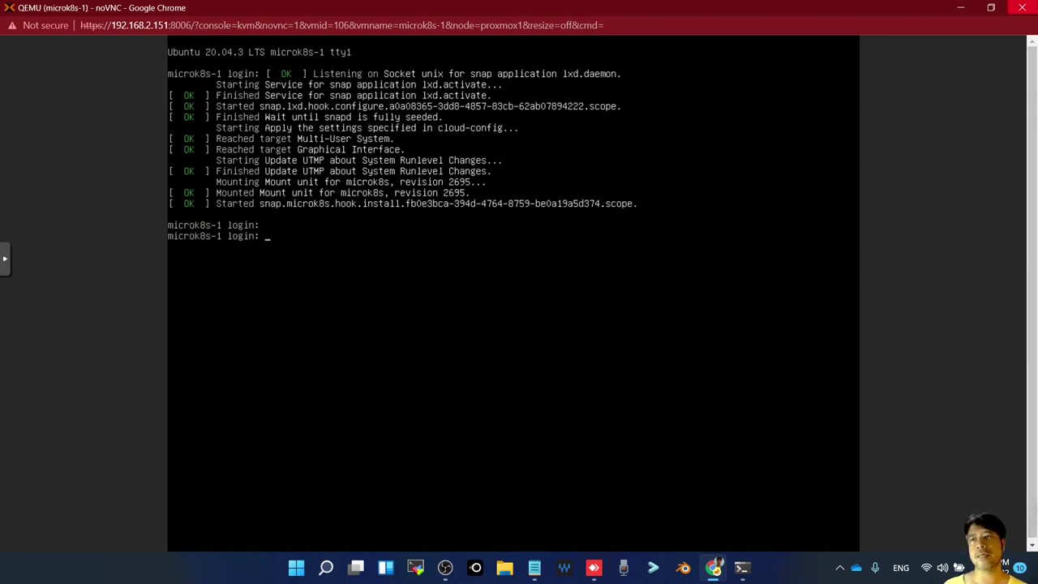
click(1022, 8)
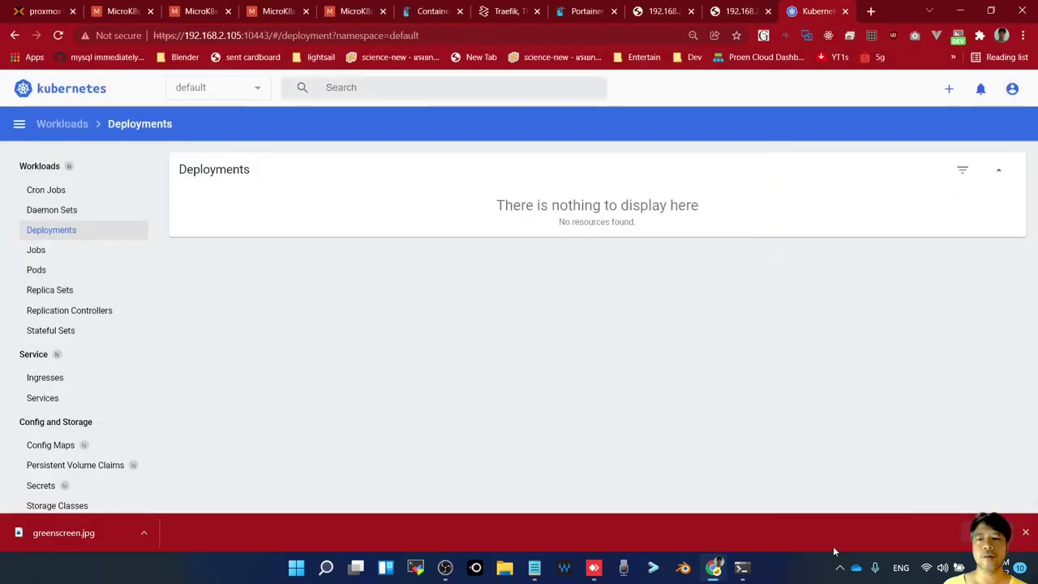
click(742, 567)
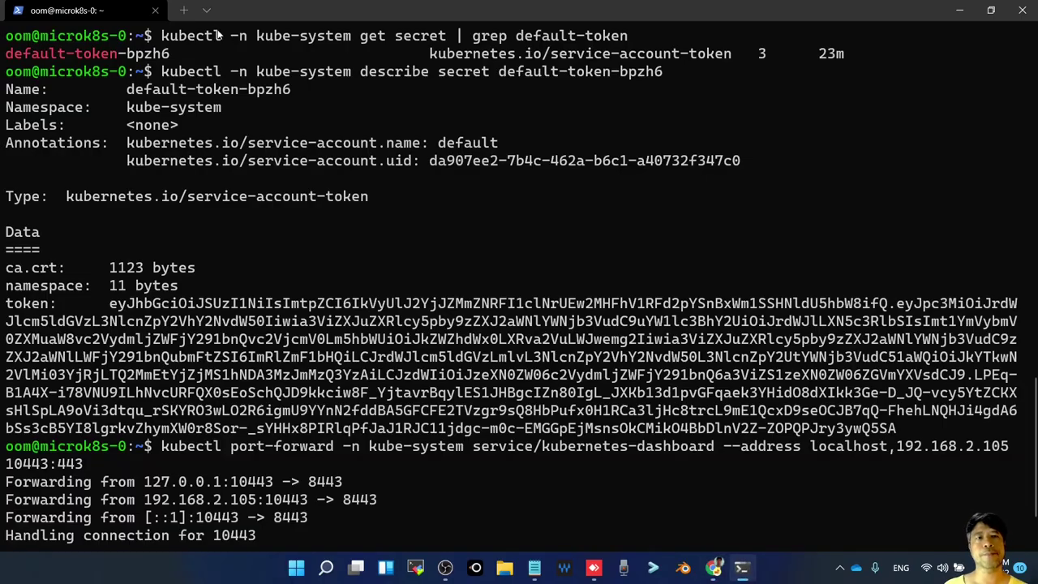
In a new PowerShell tab, start an SSH connection to 192.168.2.106
click(187, 12)
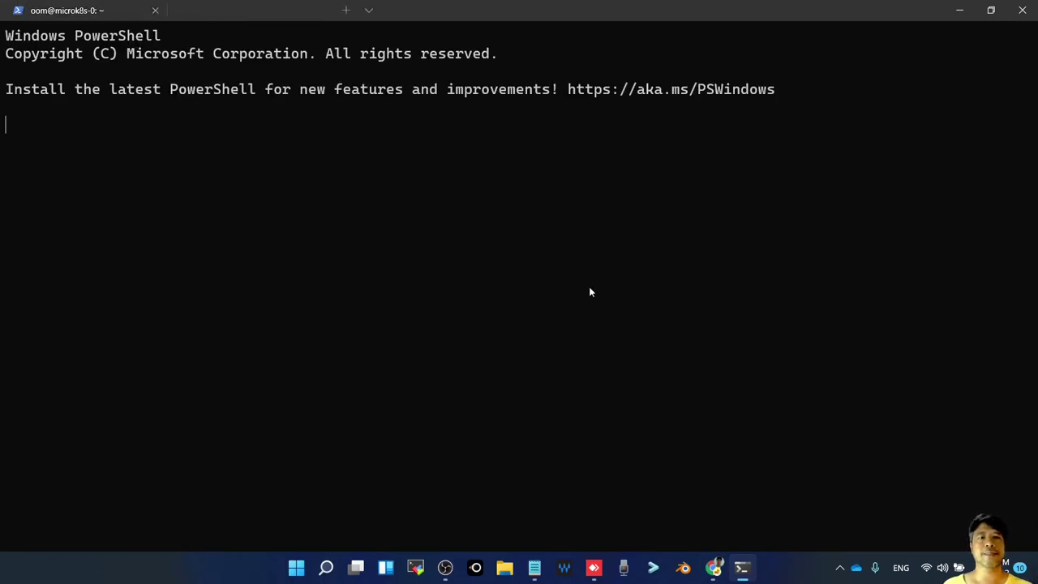
key(Return)
key(Return)
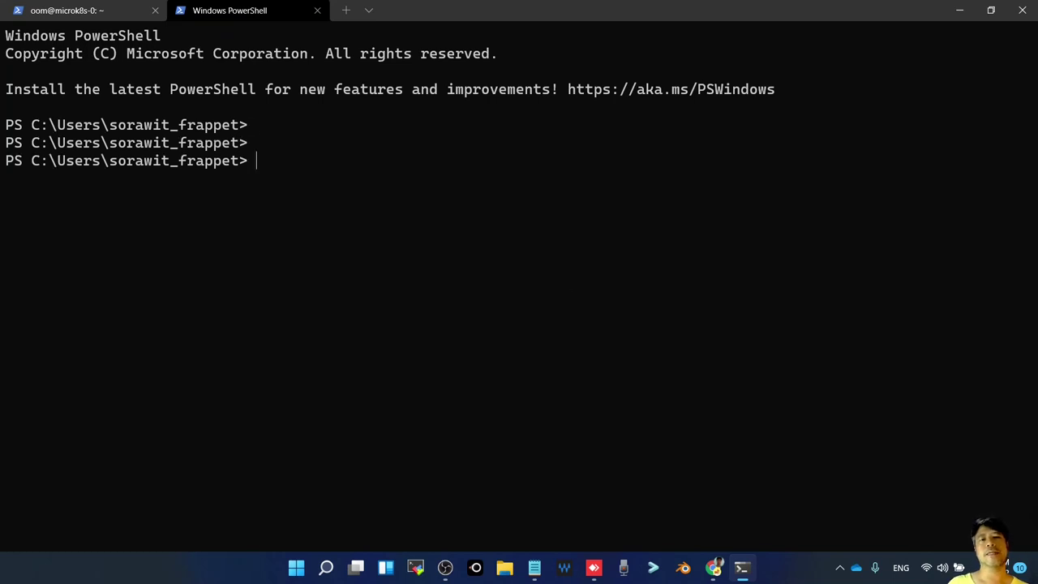
text(ssh oom@)
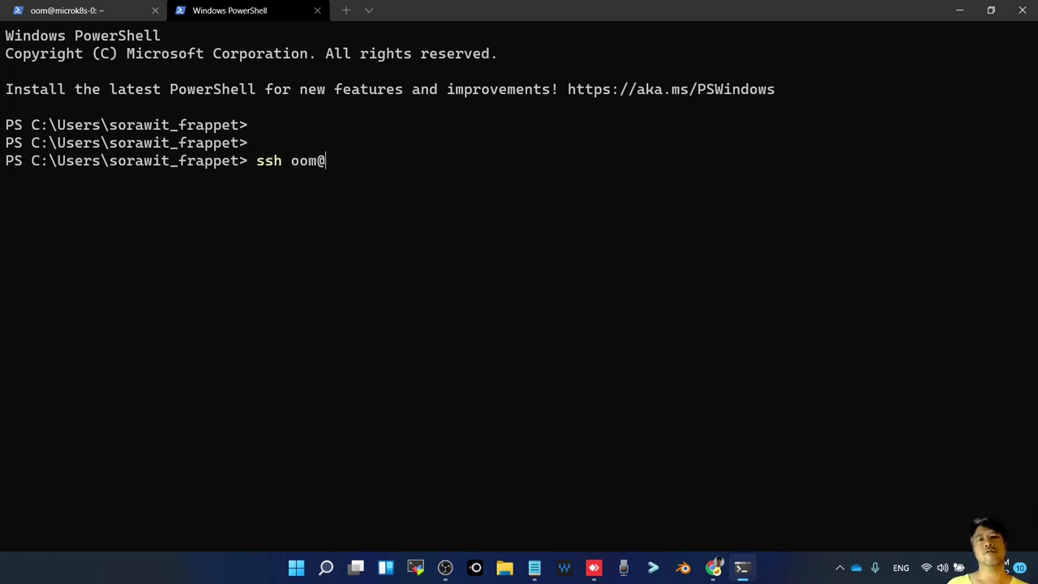
text(192.165)
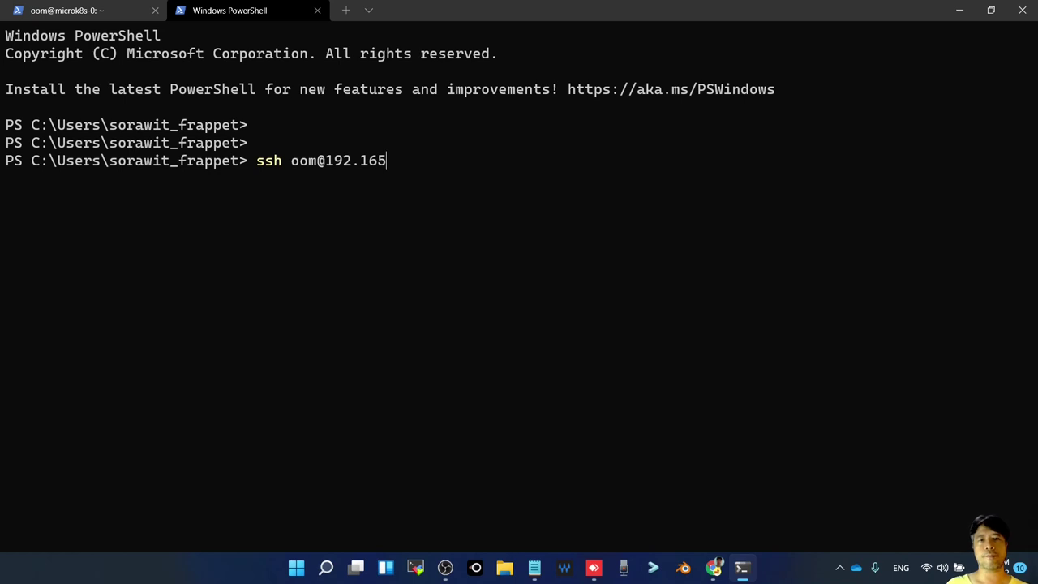
key(BackSpace)
text(8.)
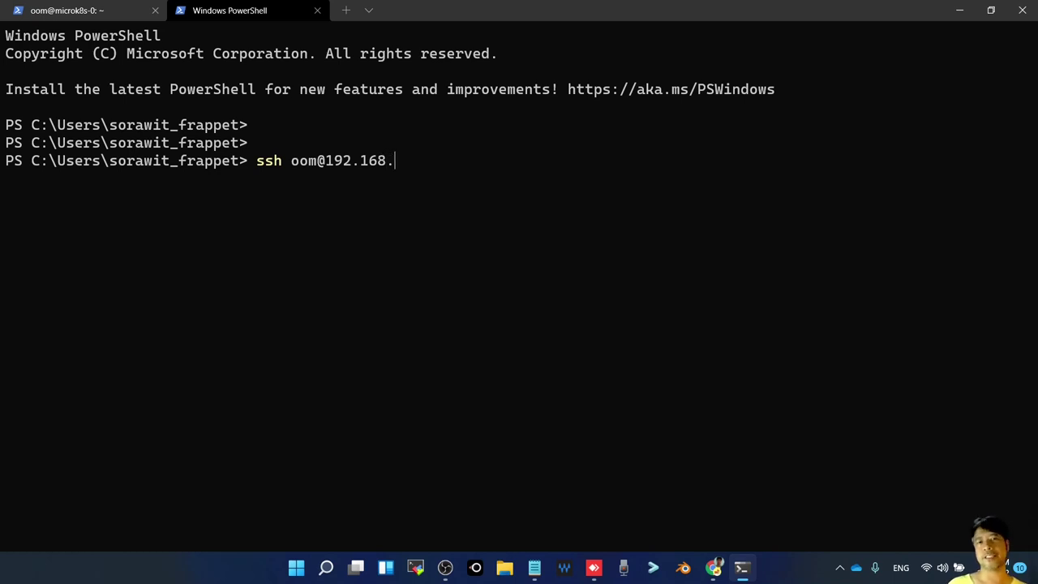
text(2.106)
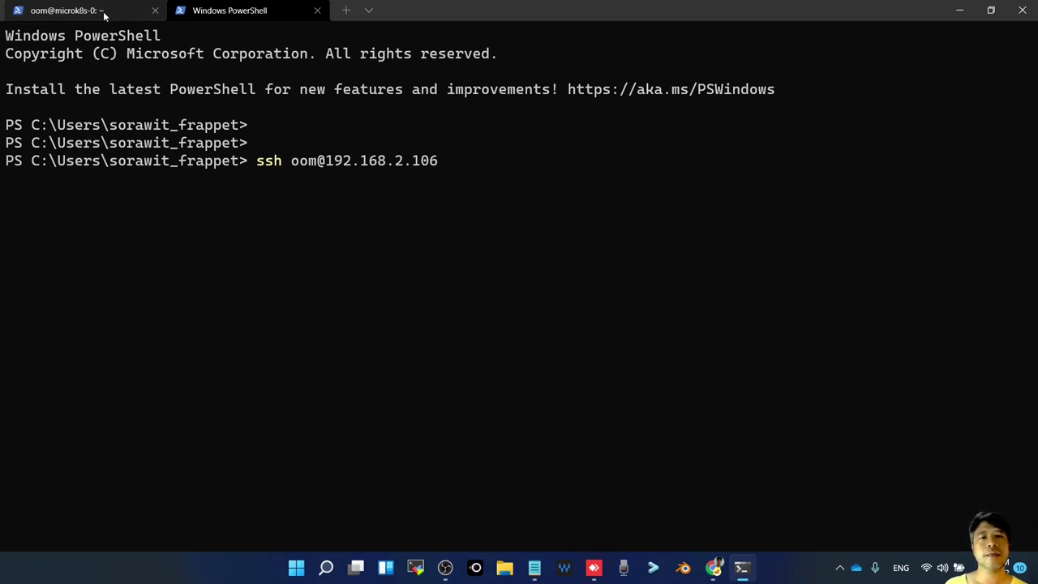
key(Return)
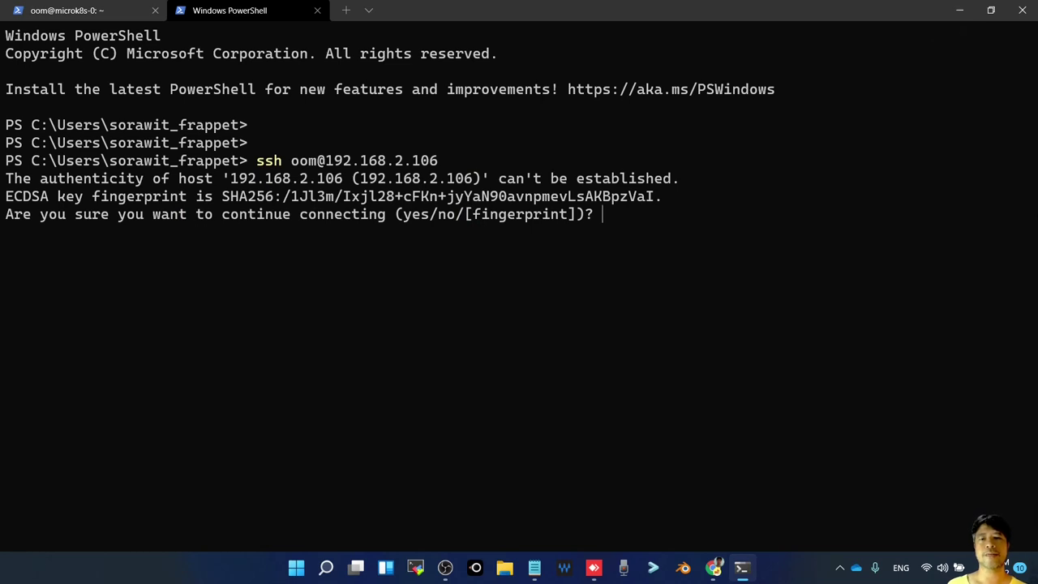
Accept the host key and enter the account password to reach the microk8s-1 shell
text(yes)
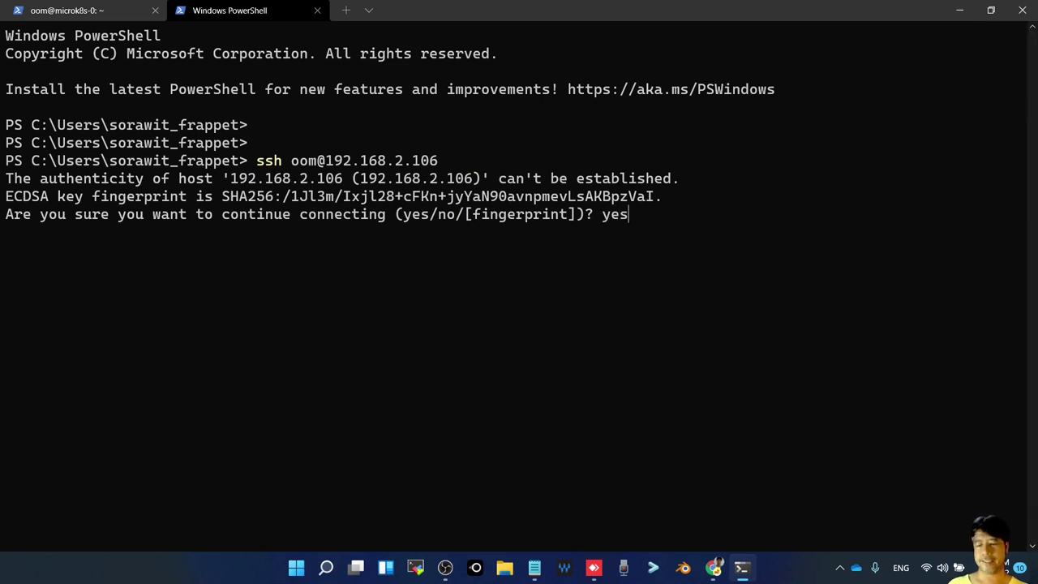
key(Return)
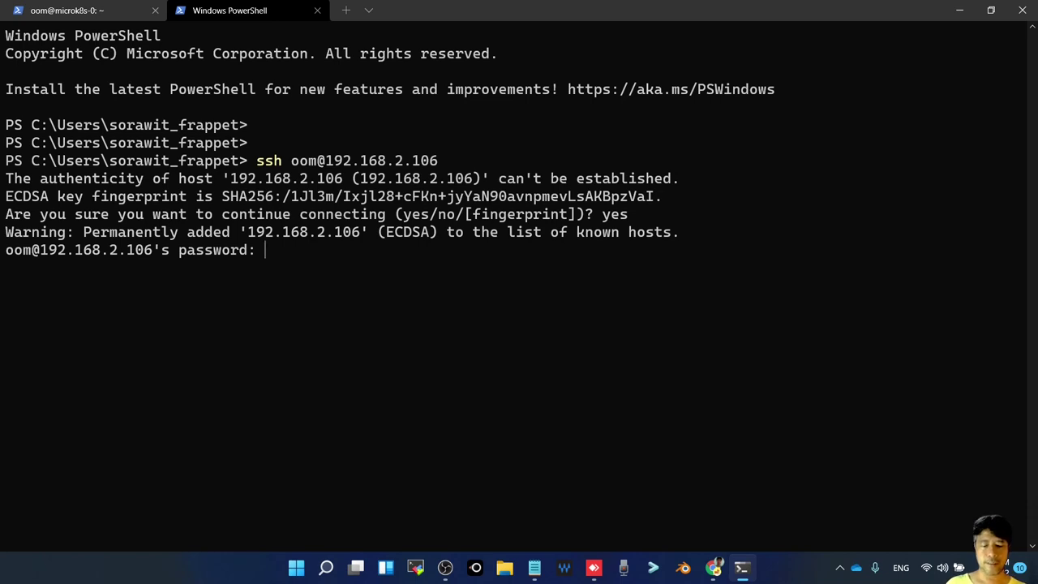
key(Return)
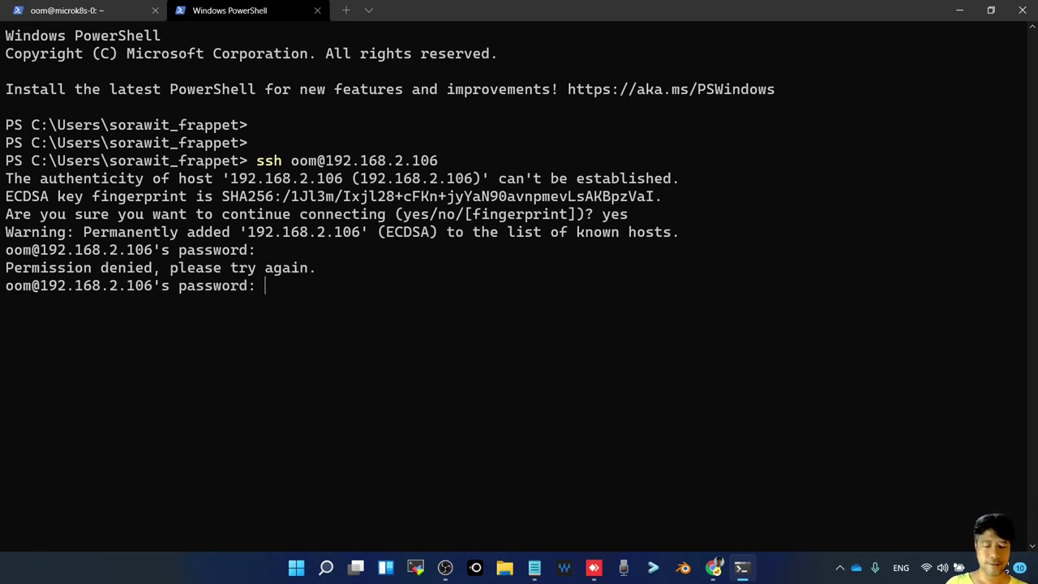
key(Return)
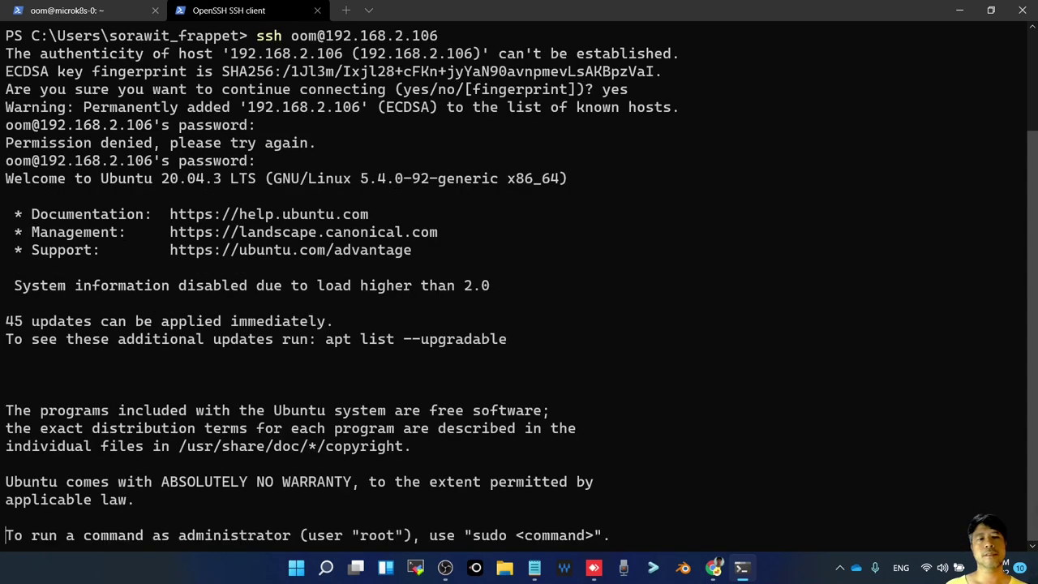
key(Return)
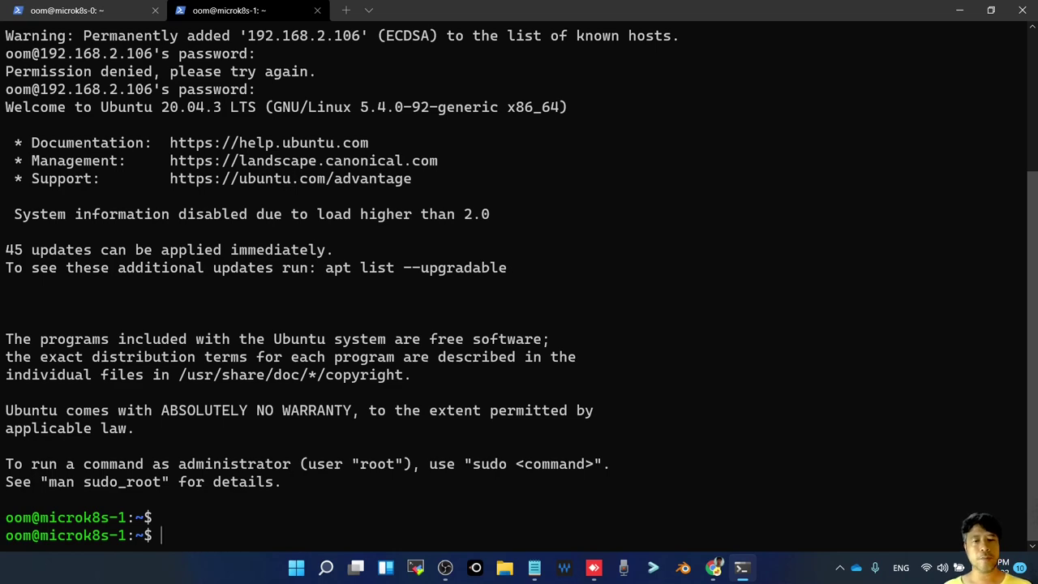
key(alt+Tab)
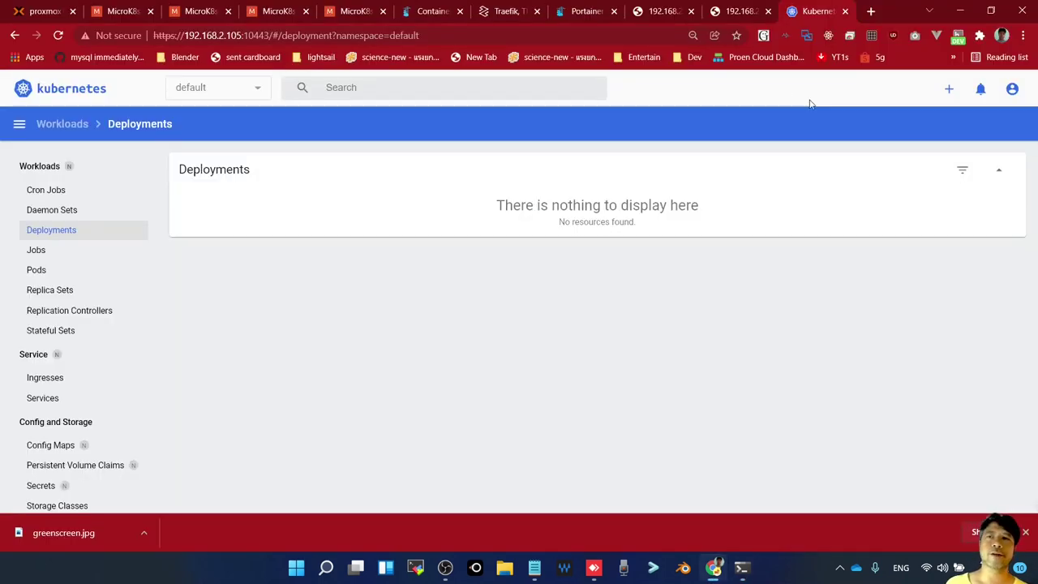
Select the microk8s add-node command on the MicroK8s clustering docs page
click(213, 13)
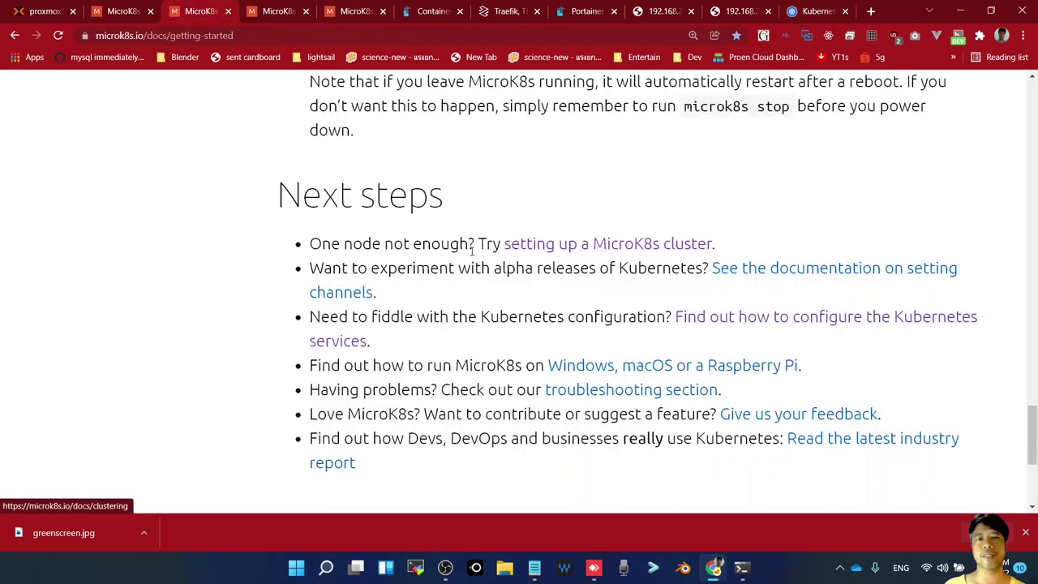
click(283, 15)
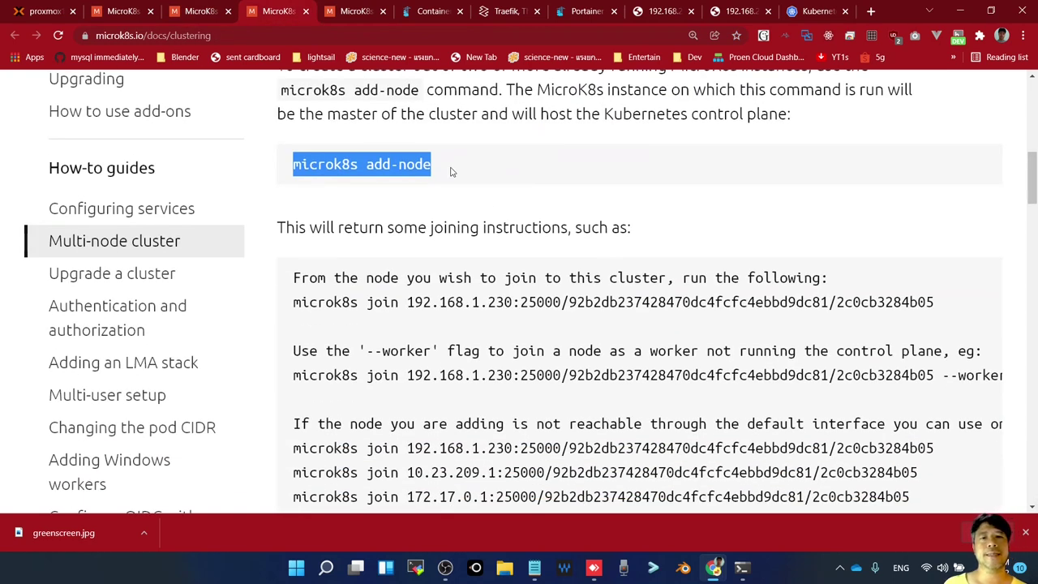
click(452, 171)
triple_click(451, 170)
key(ctrl+c)
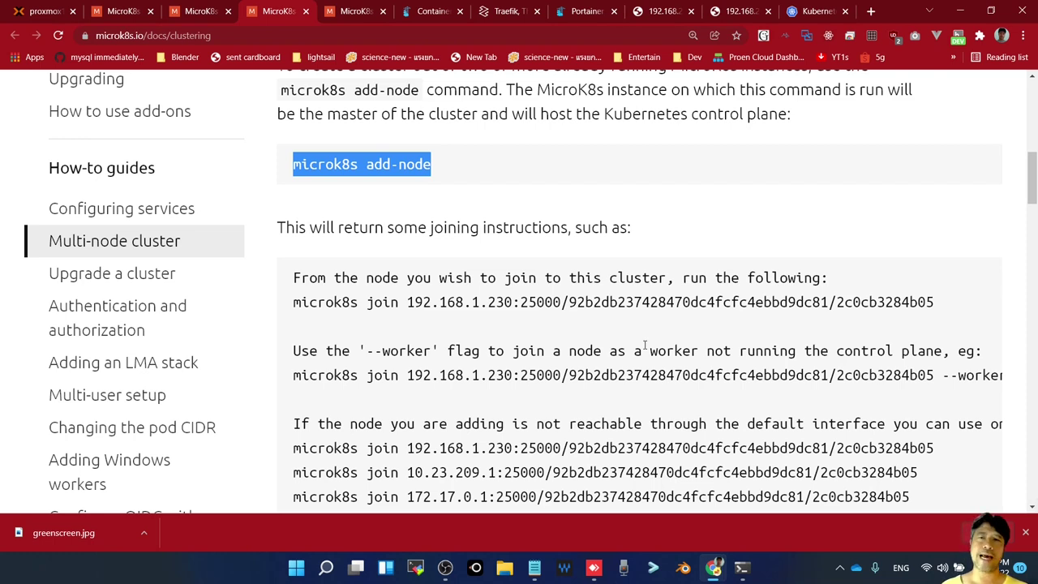
click(742, 568)
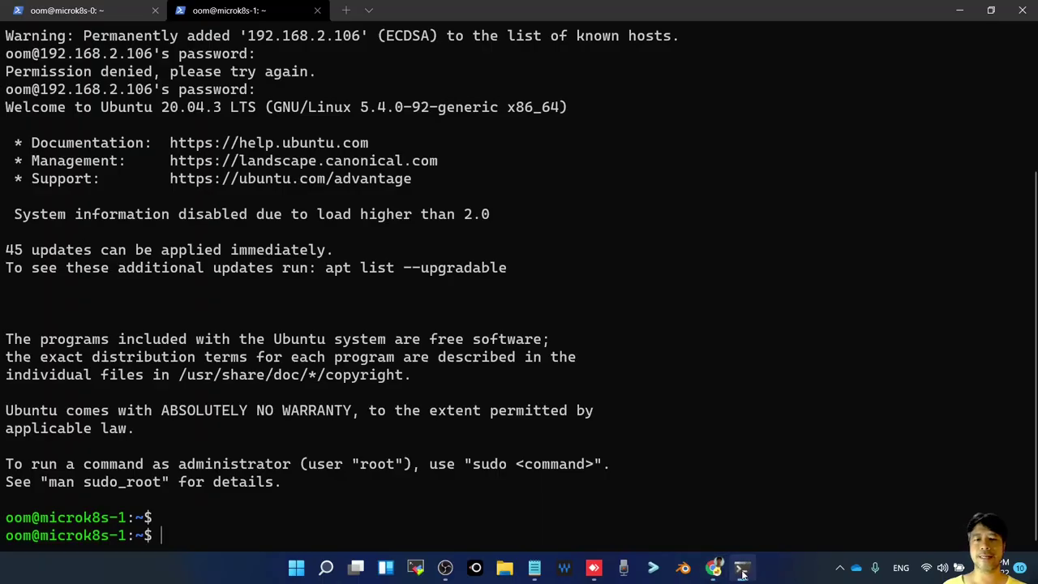
In a third tab, SSH into microk8s-0 at 192.168.2.105 with the account password
click(347, 11)
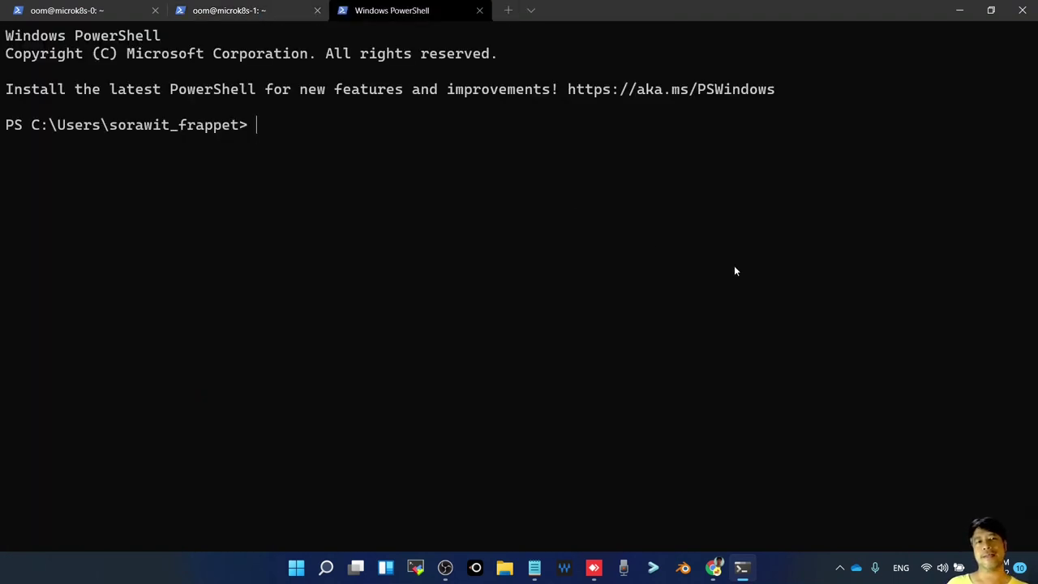
text(ssh )
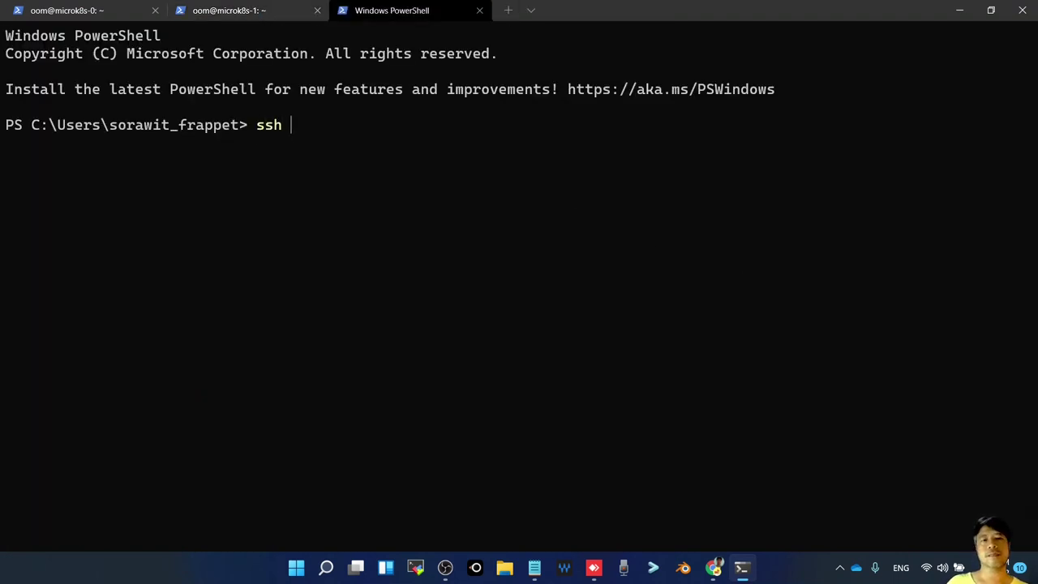
text(oom@1)
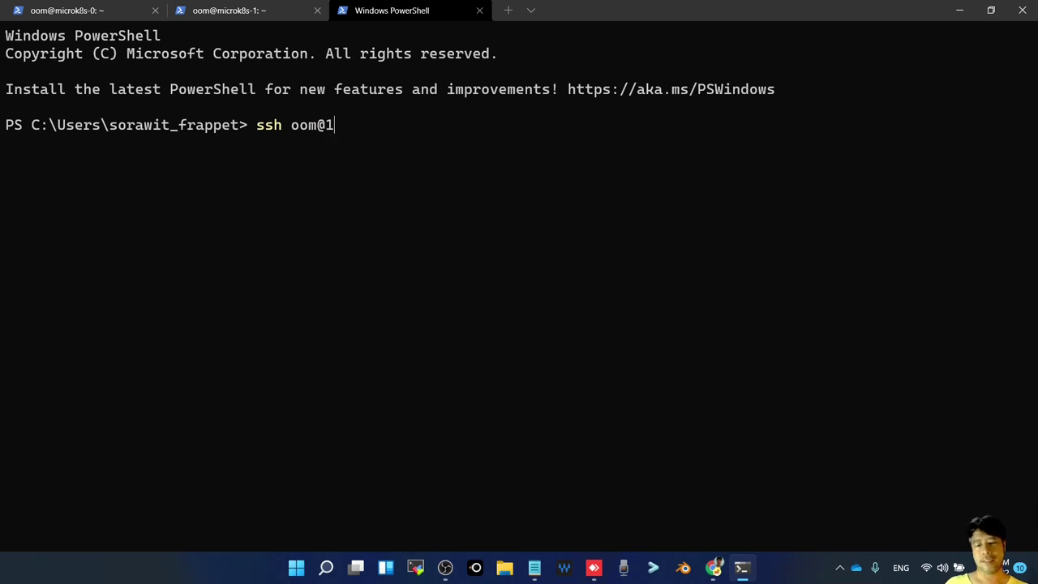
text(92./168.)
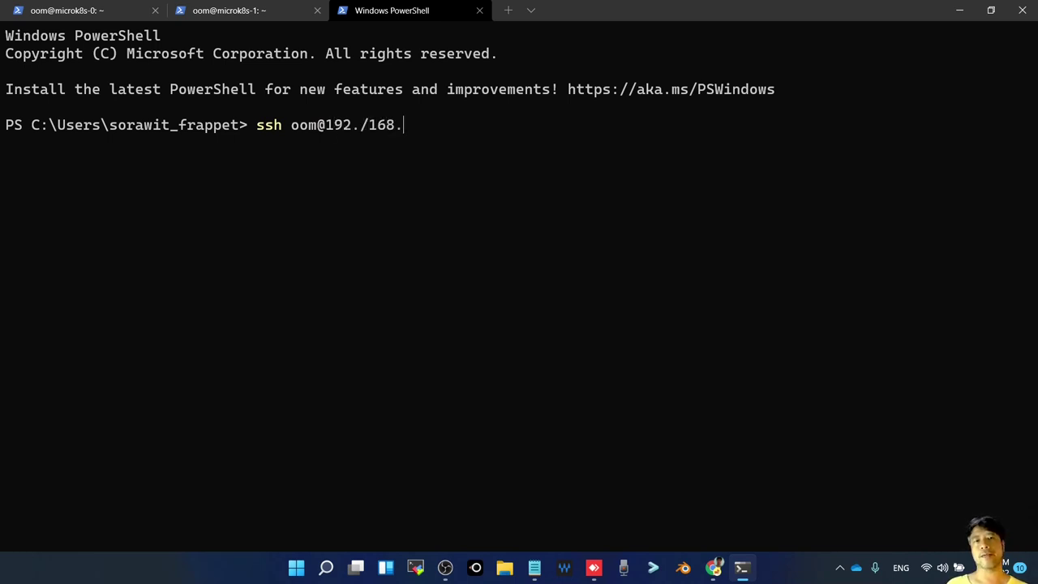
key(BackSpace)
key(BackSpace)
key(BackSpace)
key(BackSpace)
key(BackSpace)
text(1)
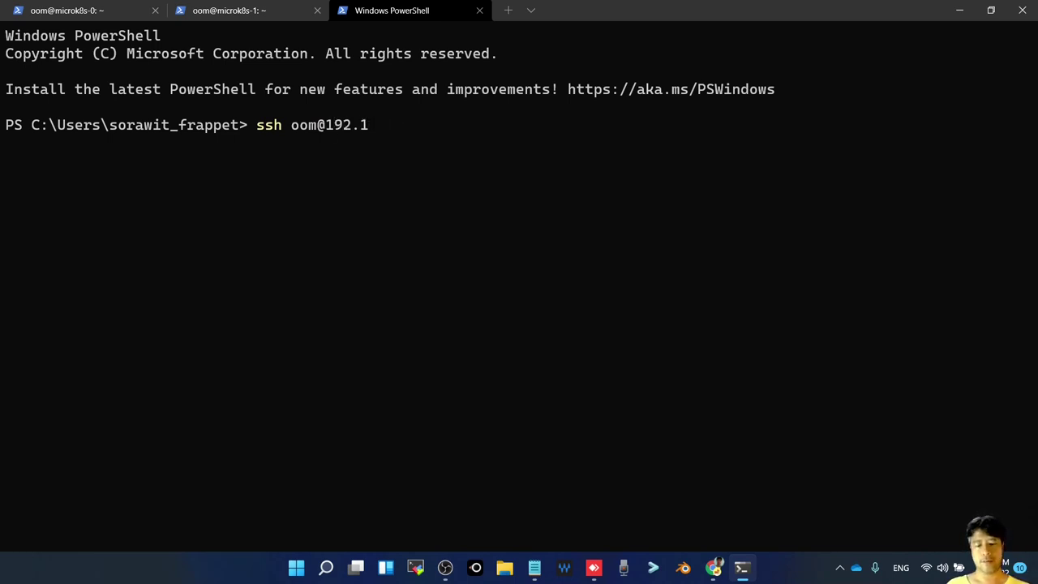
text(68.2.)
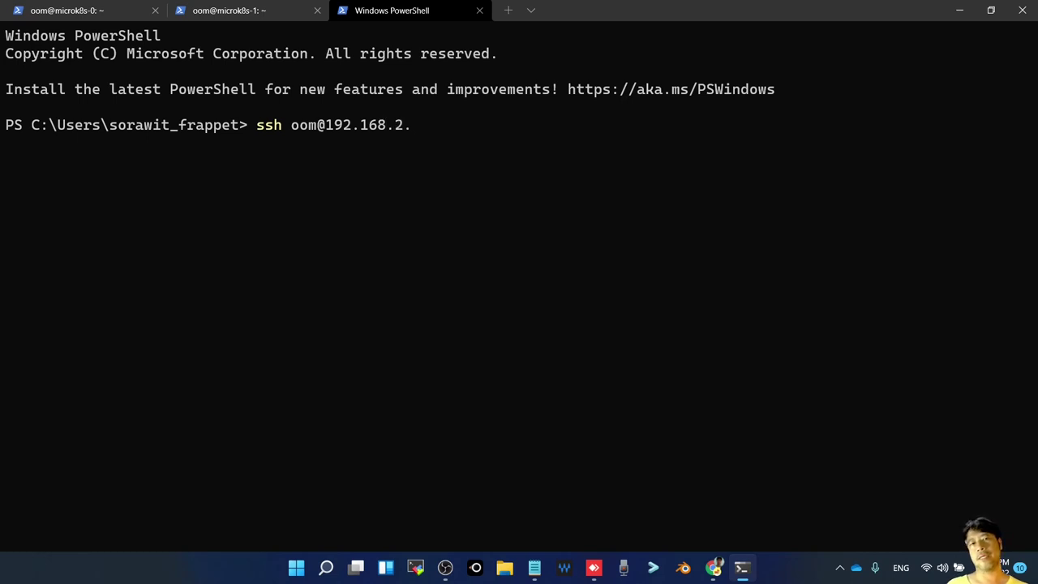
text(105)
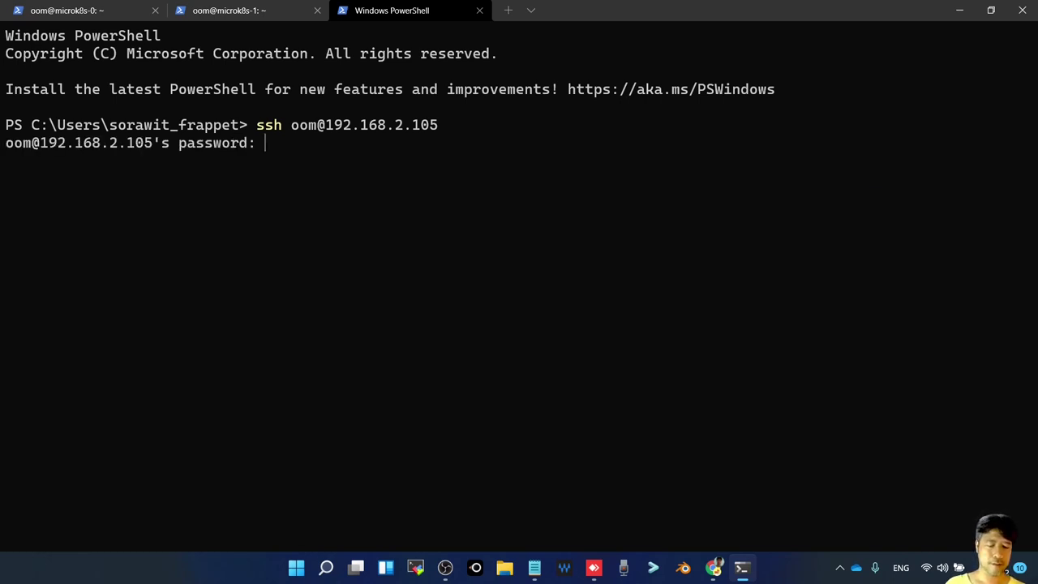
key(Return)
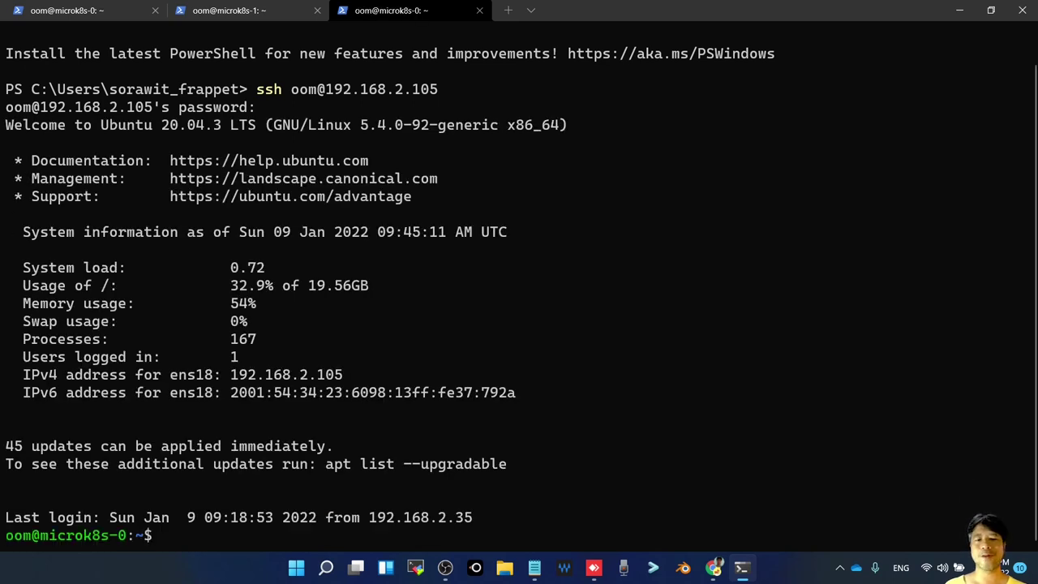
Run microk8s add-node and copy the printed microk8s join command
key(ctrl+v)
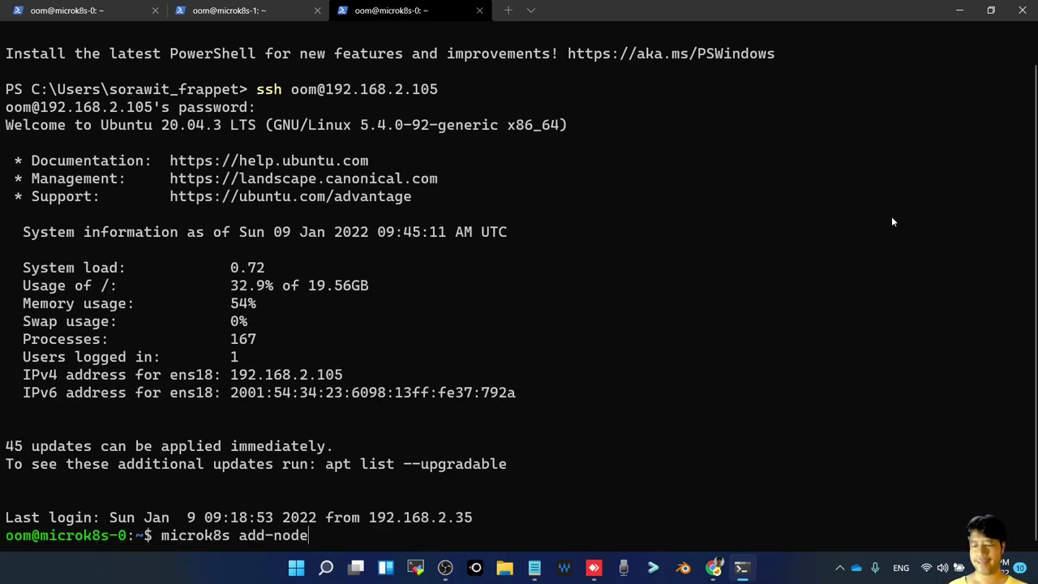
key(Return)
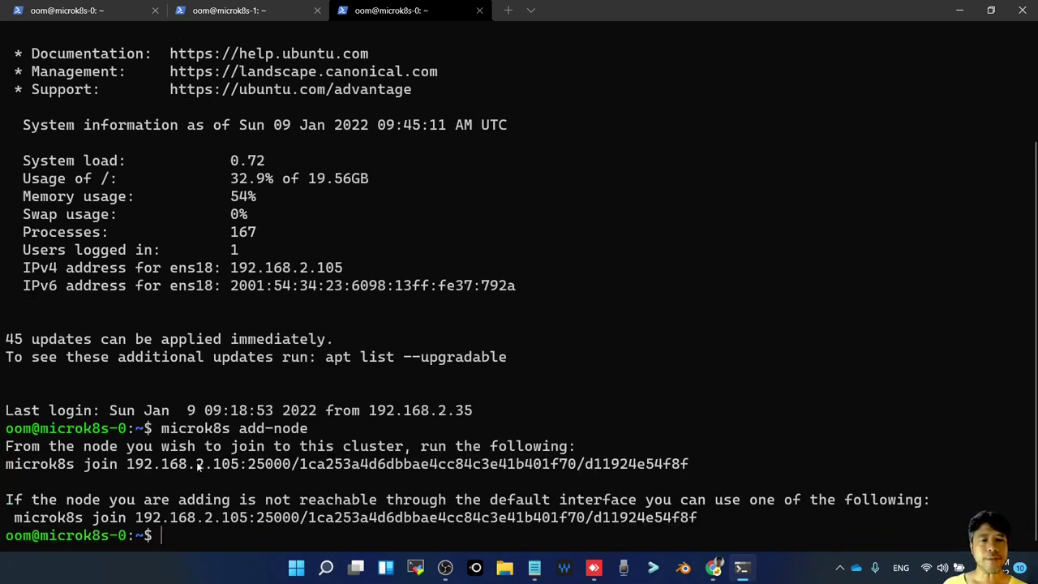
drag(163, 429, 315, 436)
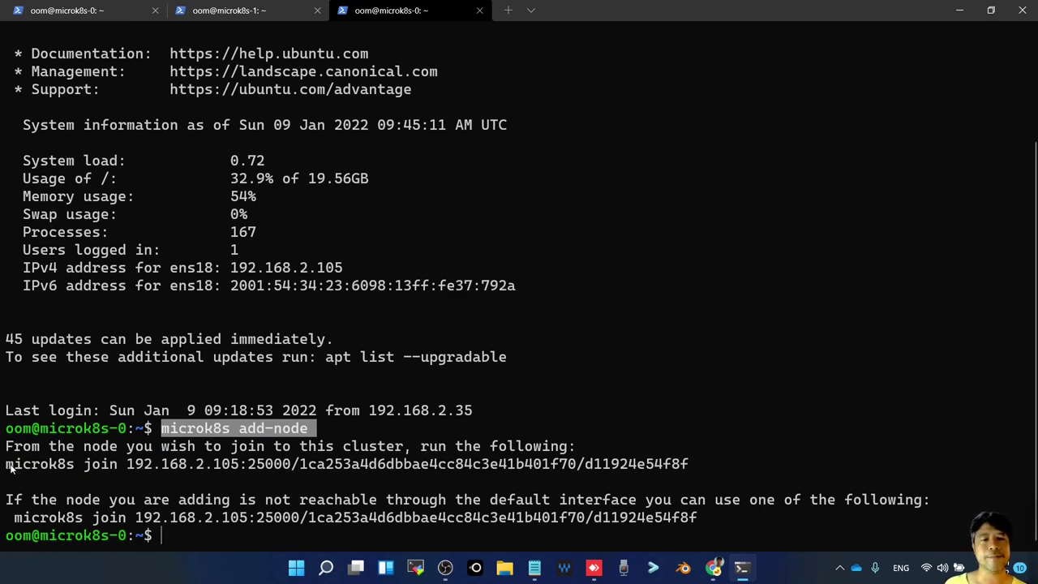
drag(7, 464, 693, 465)
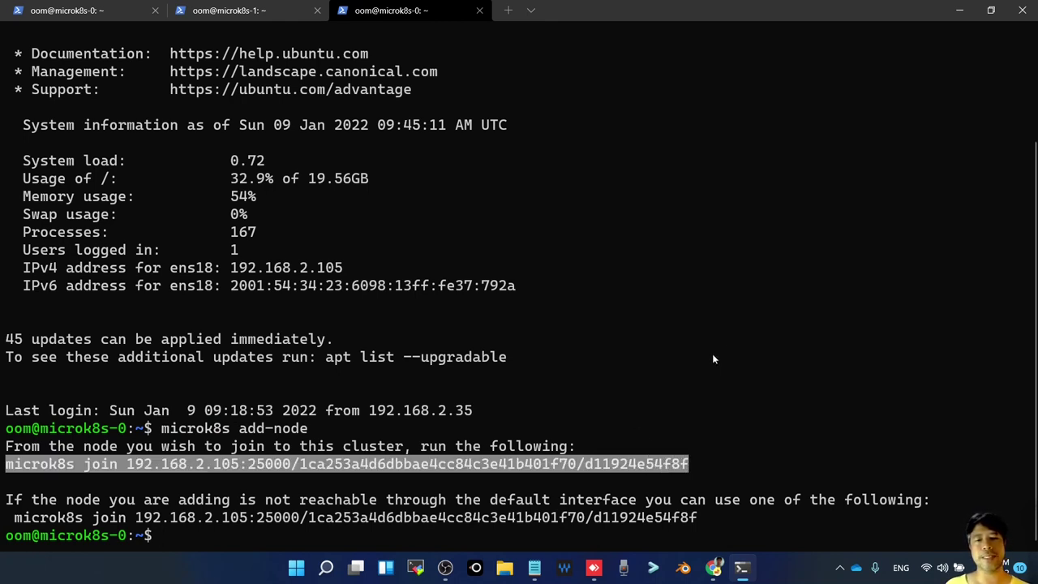
key(ctrl+c)
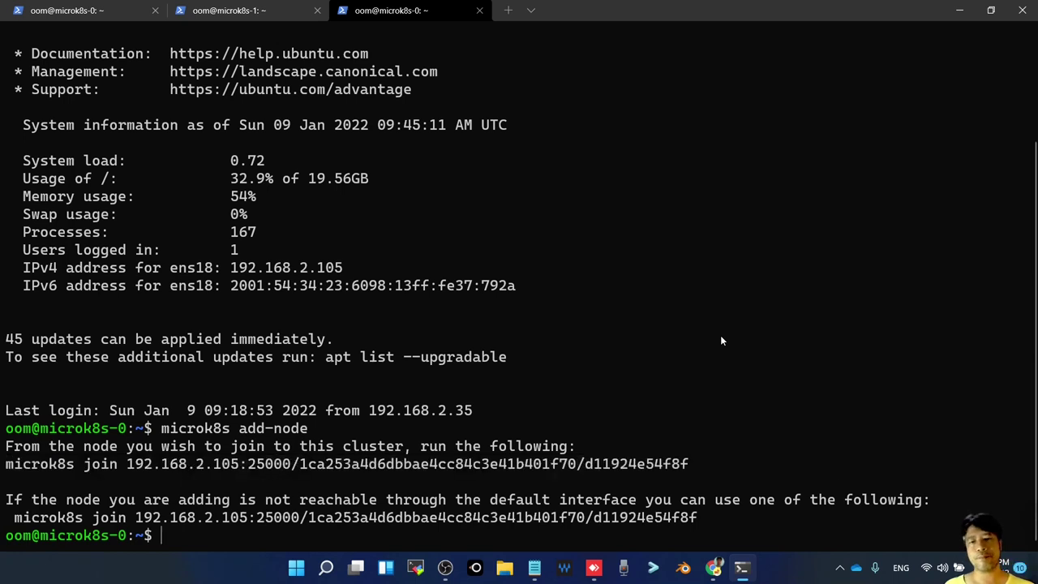
On microk8s-1, run microk8s and then microk8s status to get the permission hint
click(248, 14)
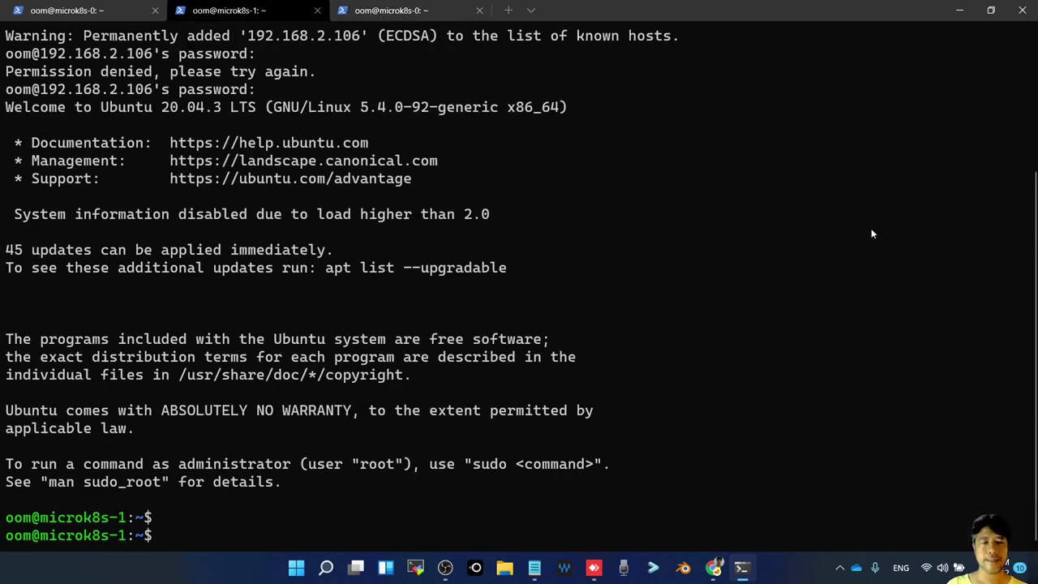
text(microk8s)
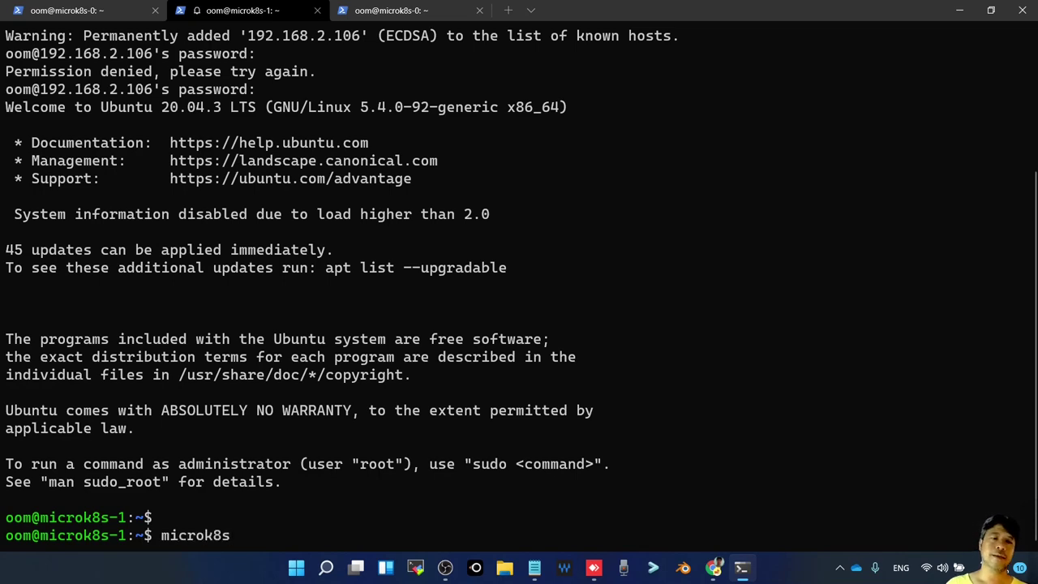
key(Return)
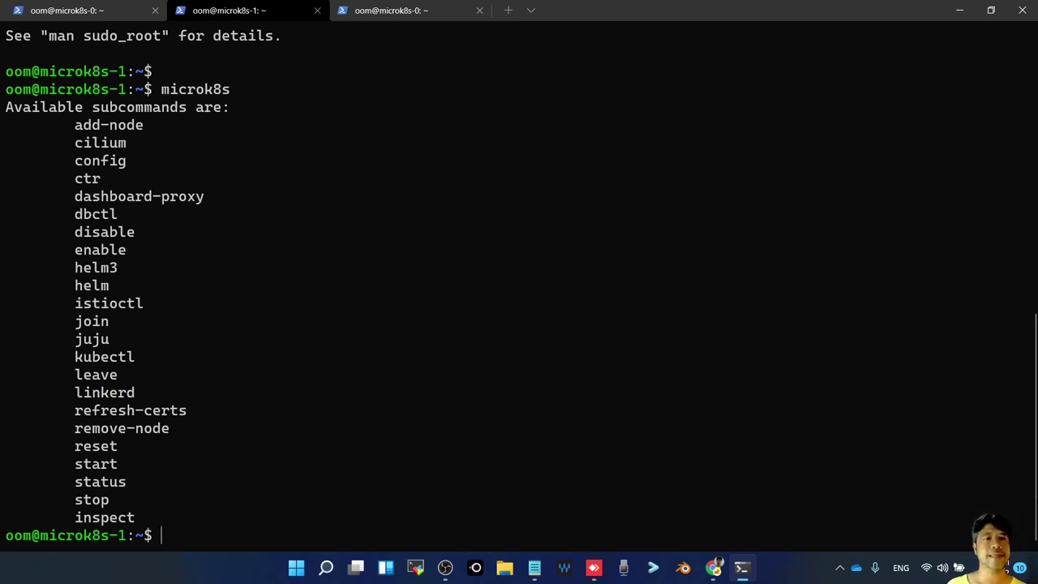
key(Up)
text(stau)
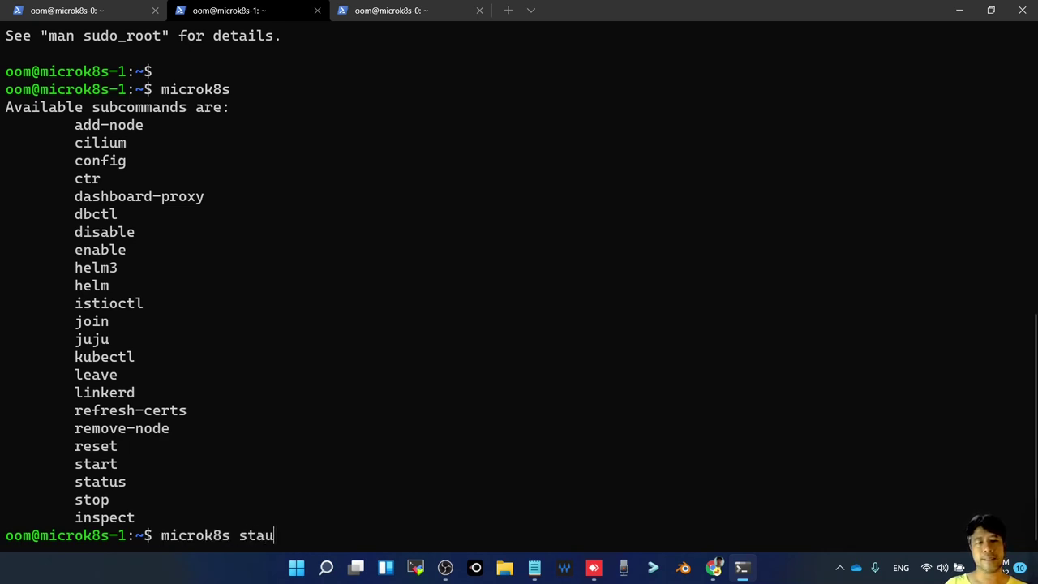
key(BackSpace)
text(tus)
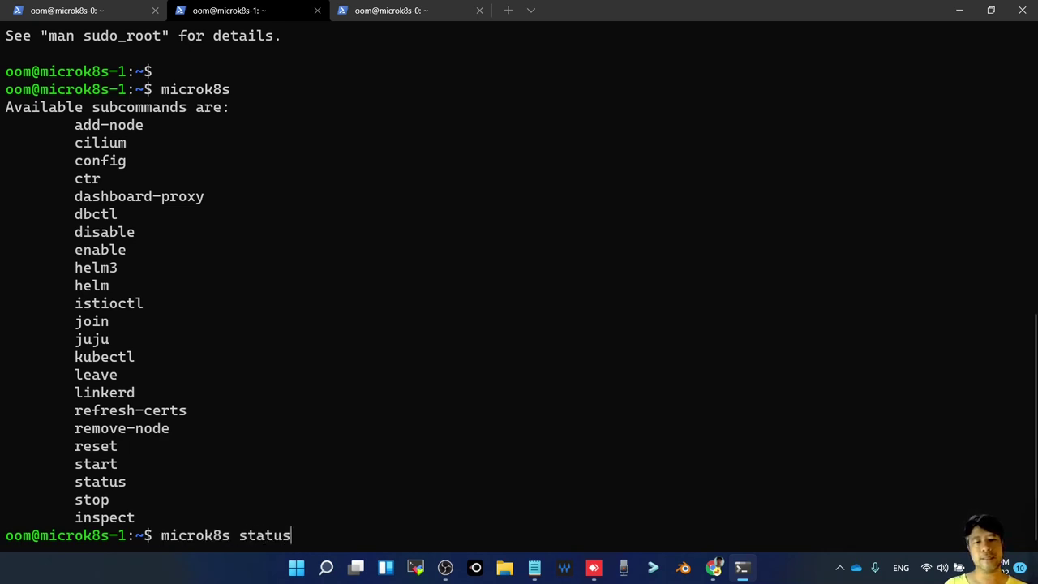
key(Return)
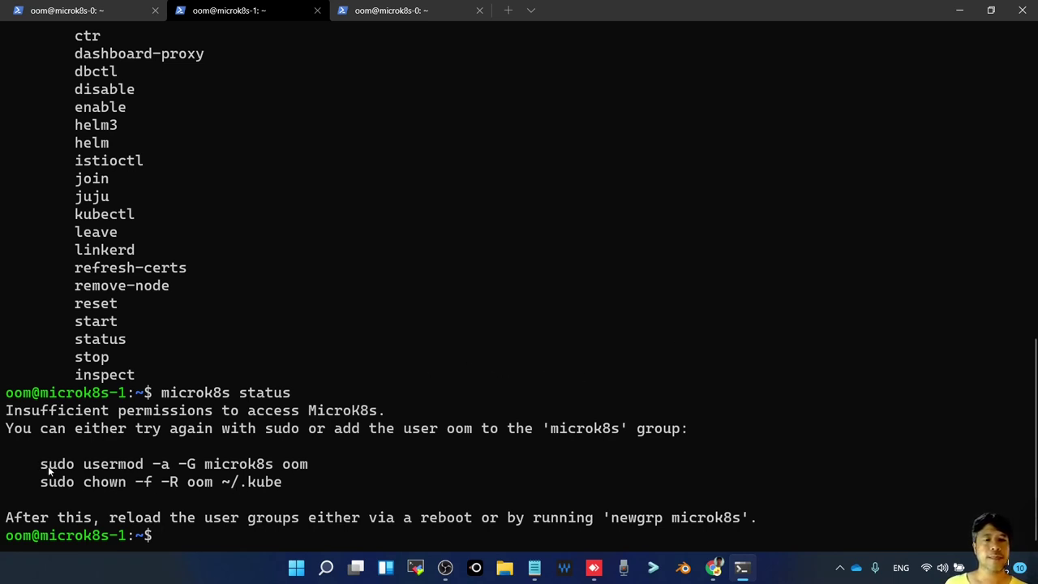
Run the suggested sudo usermod command to add the user to the microk8s group
drag(34, 464, 309, 468)
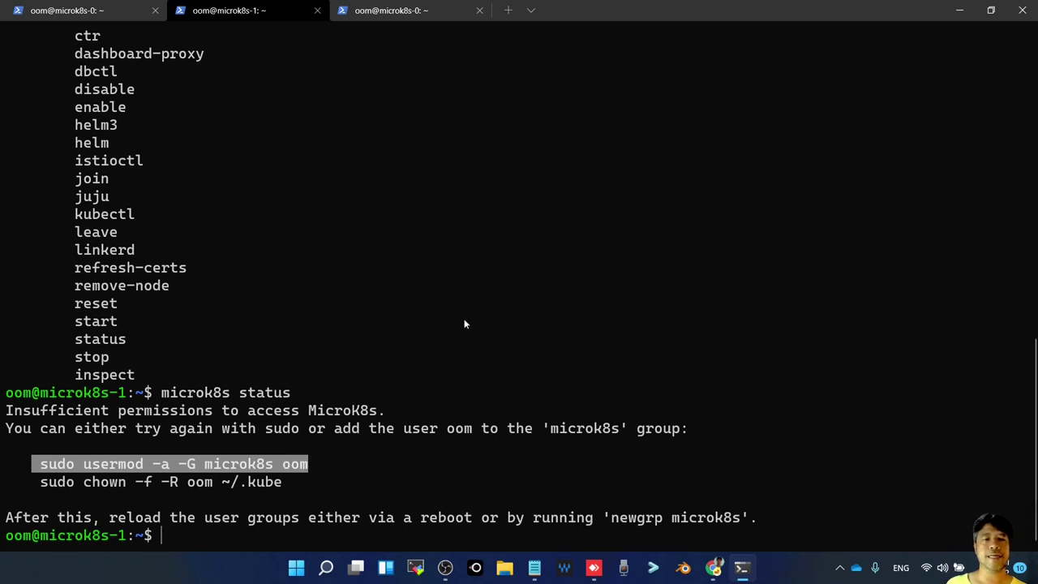
key(ctrl+c)
key(ctrl+v)
key(Return)
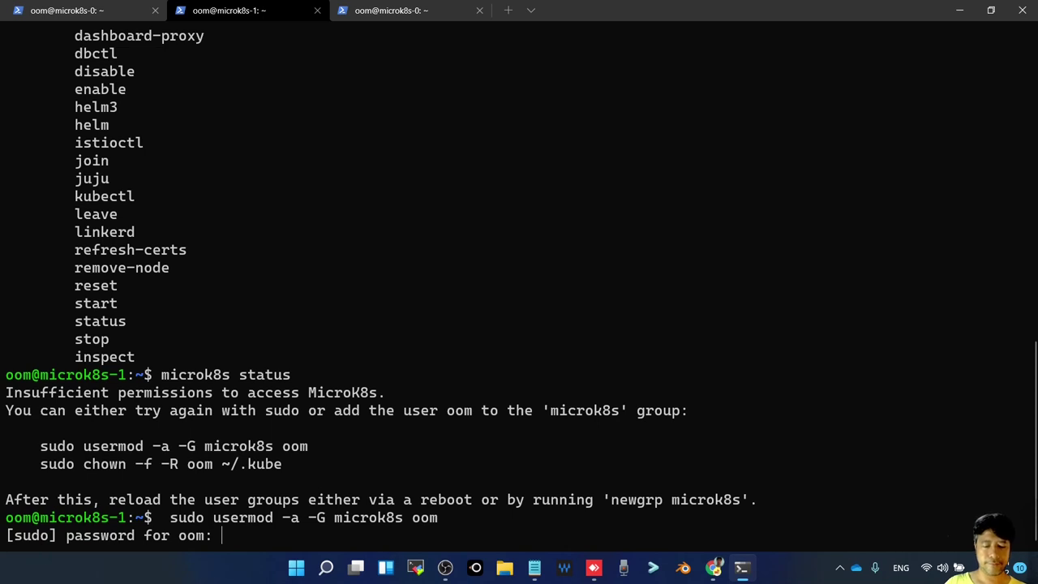
key(Return)
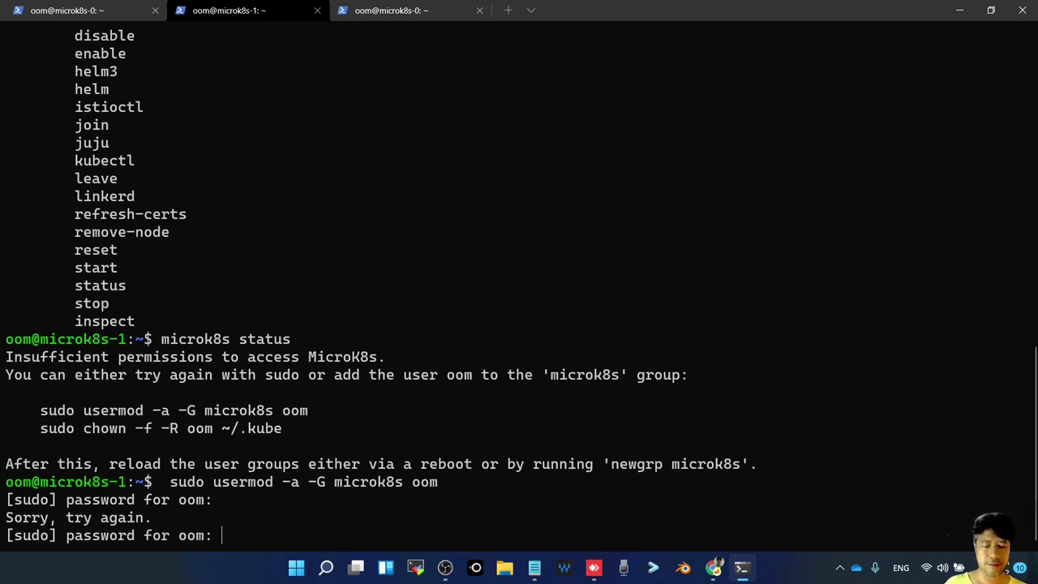
key(Return)
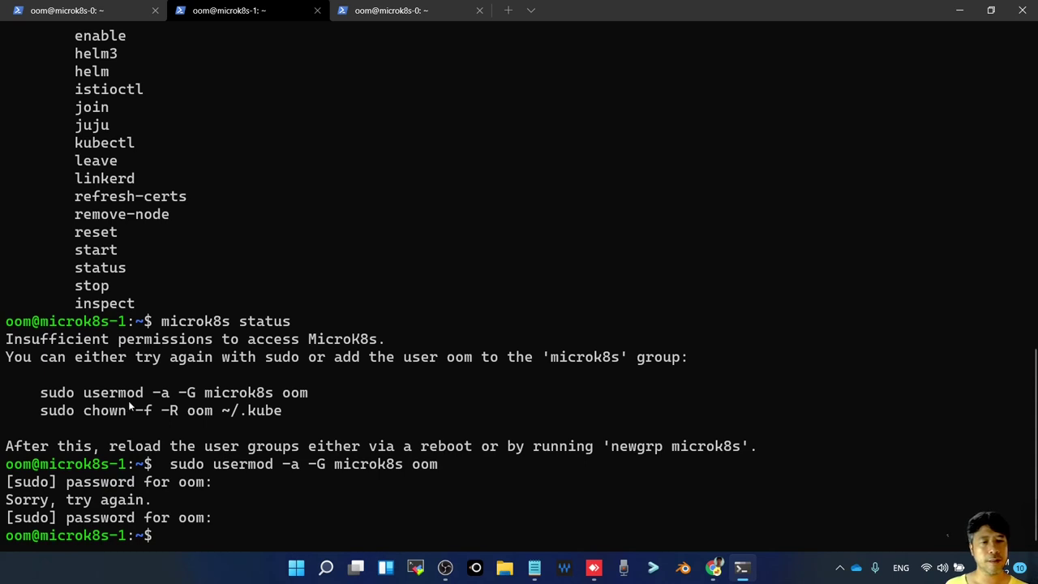
Run the suggested chown command and recheck microk8s status
drag(41, 411, 282, 411)
key(ctrl+c)
key(ctrl+v)
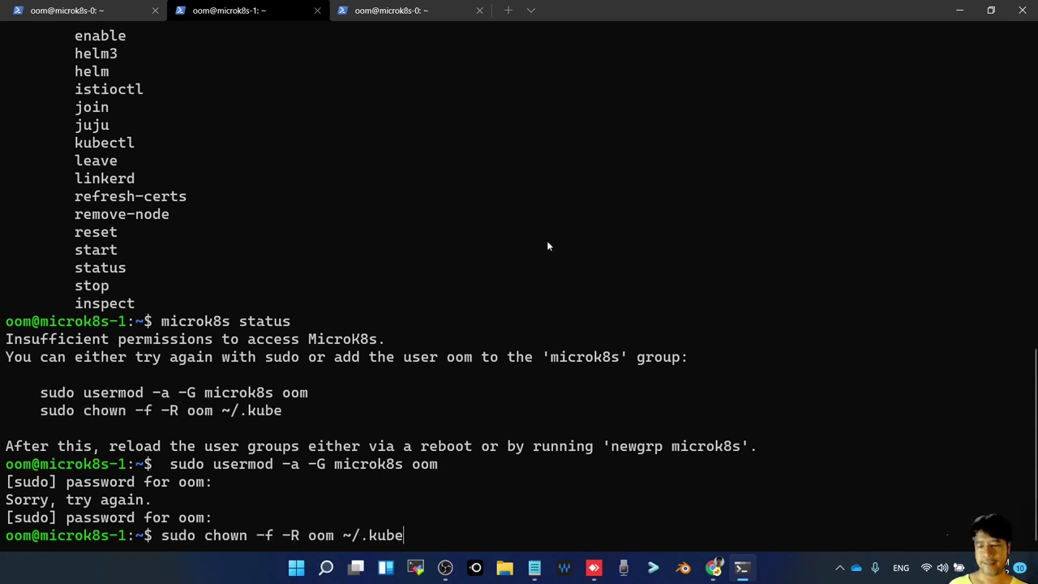
key(Return)
key(Up)
key(Up)
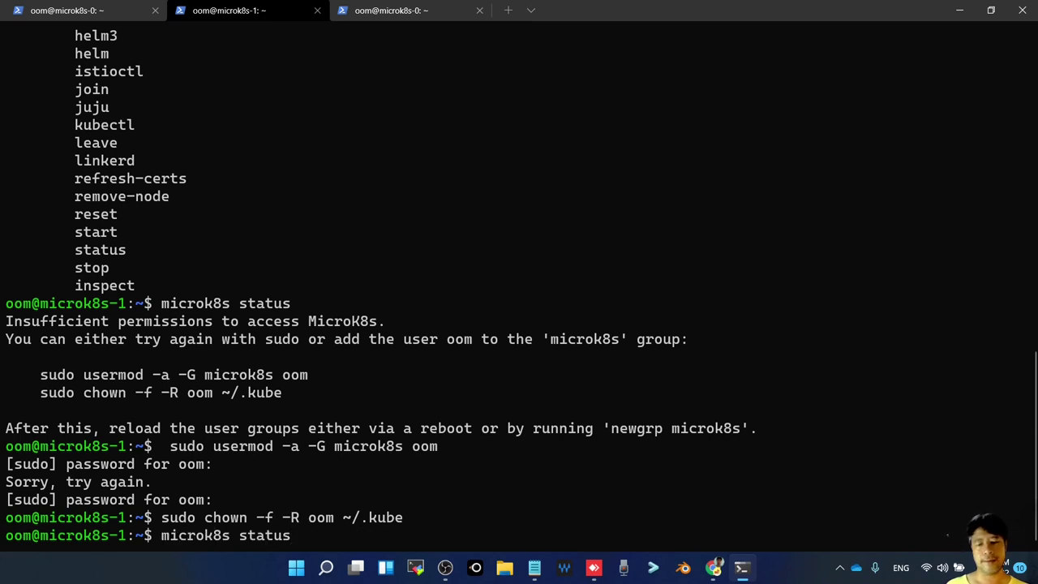
key(Return)
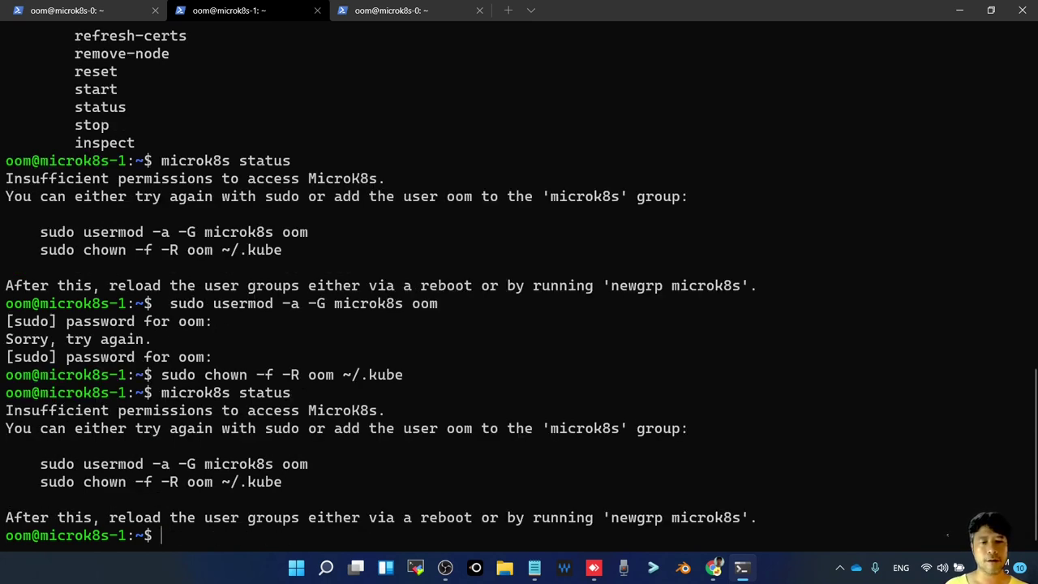
Log out and SSH back into 192.168.2.106, then select microk8s-0's join command
text(exit)
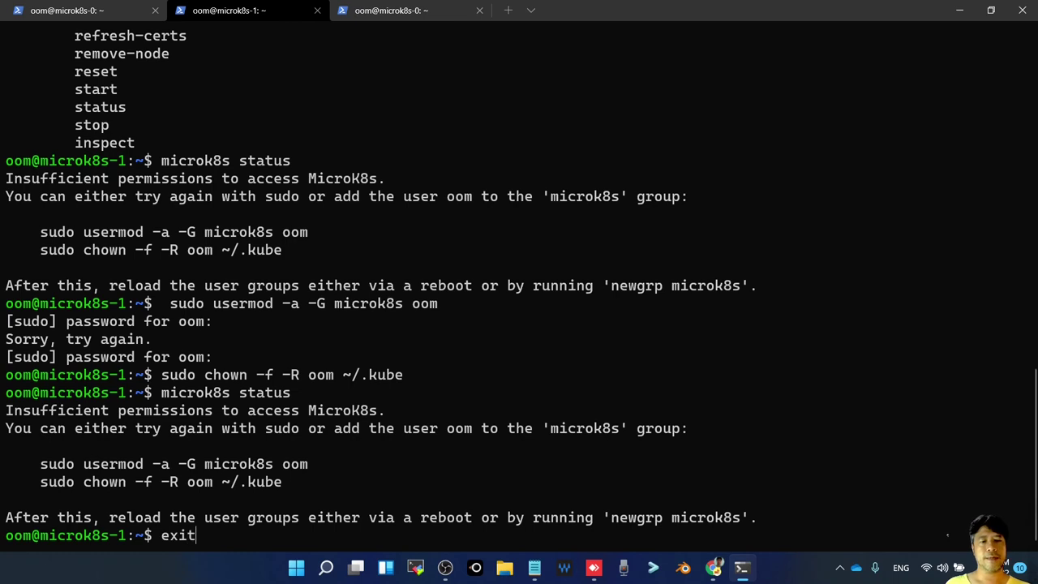
key(Return)
key(Up)
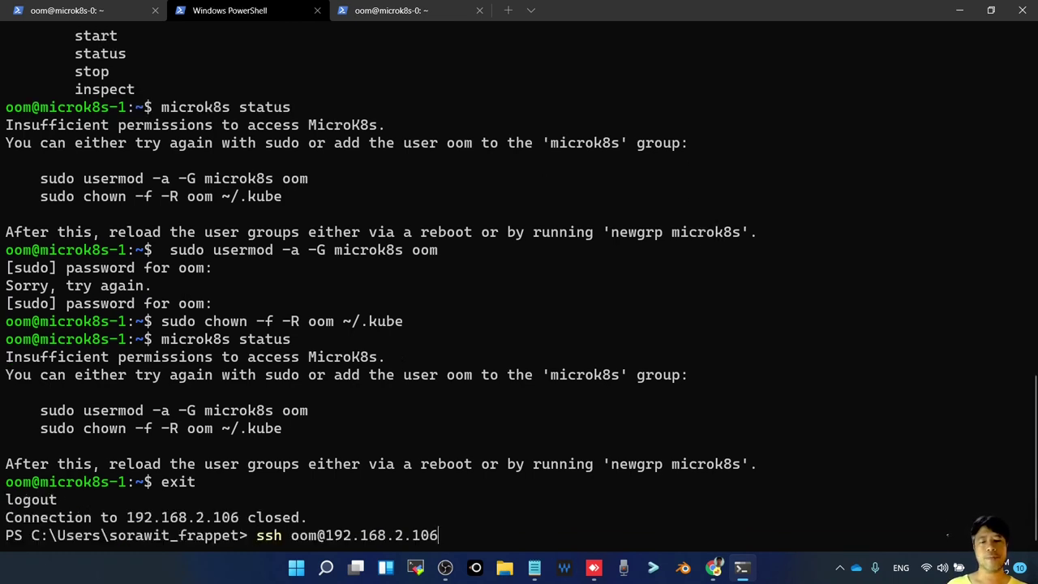
key(Return)
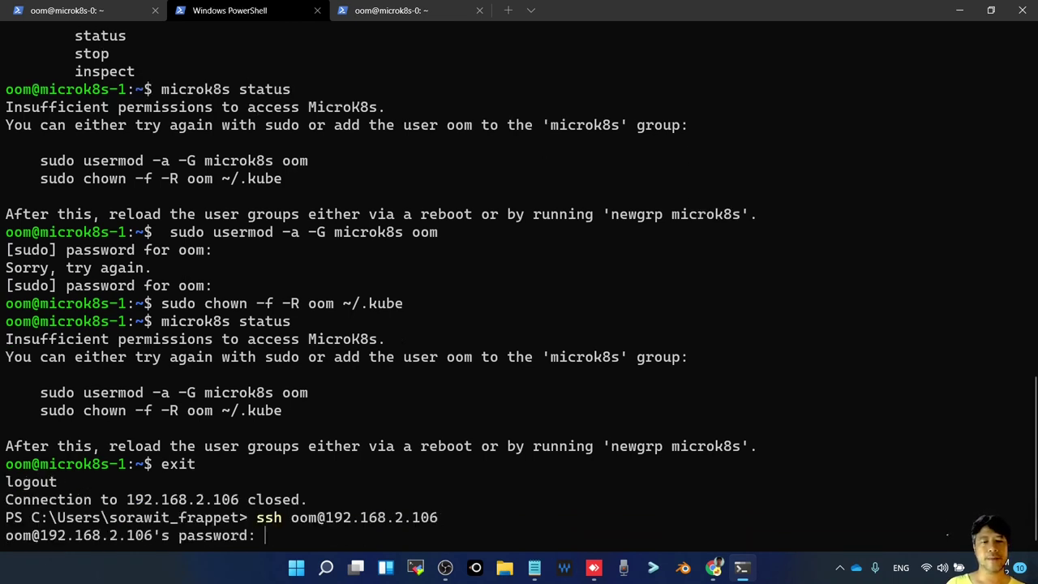
key(Return)
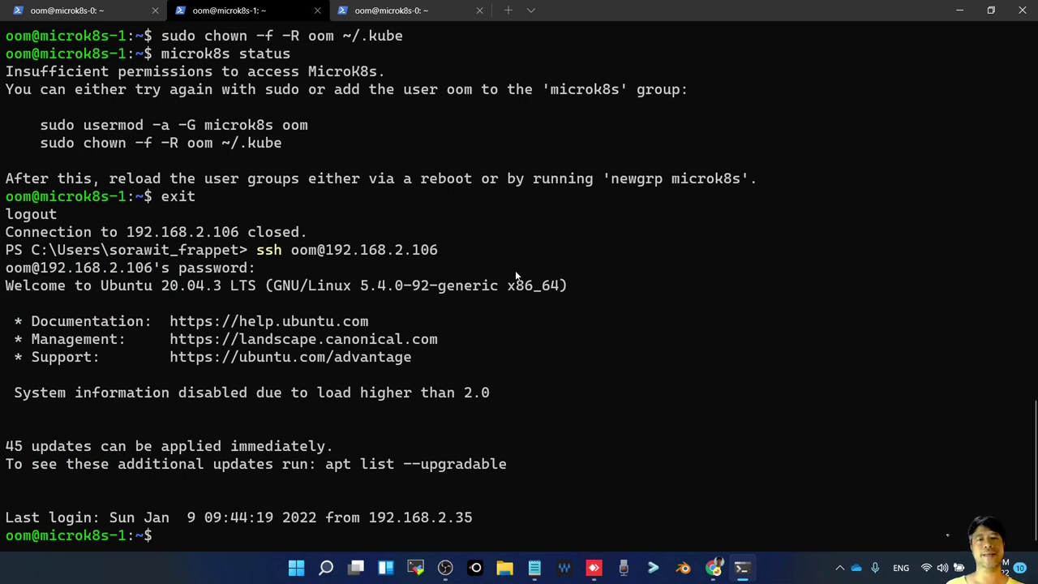
click(389, 6)
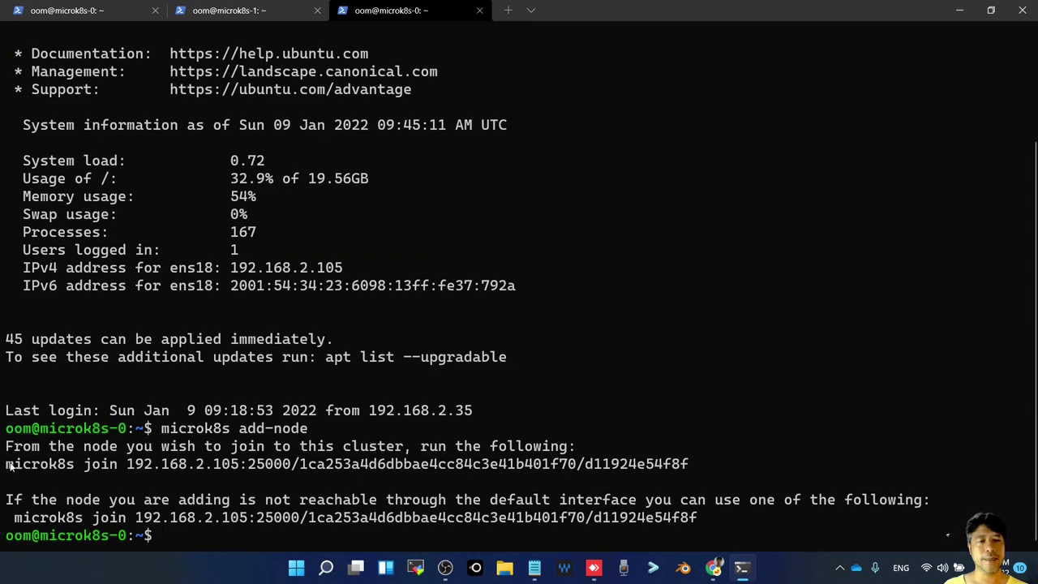
drag(8, 464, 688, 474)
Copy microk8s-0's join command and run it on microk8s-1 with the sudo password
right_click(688, 475)
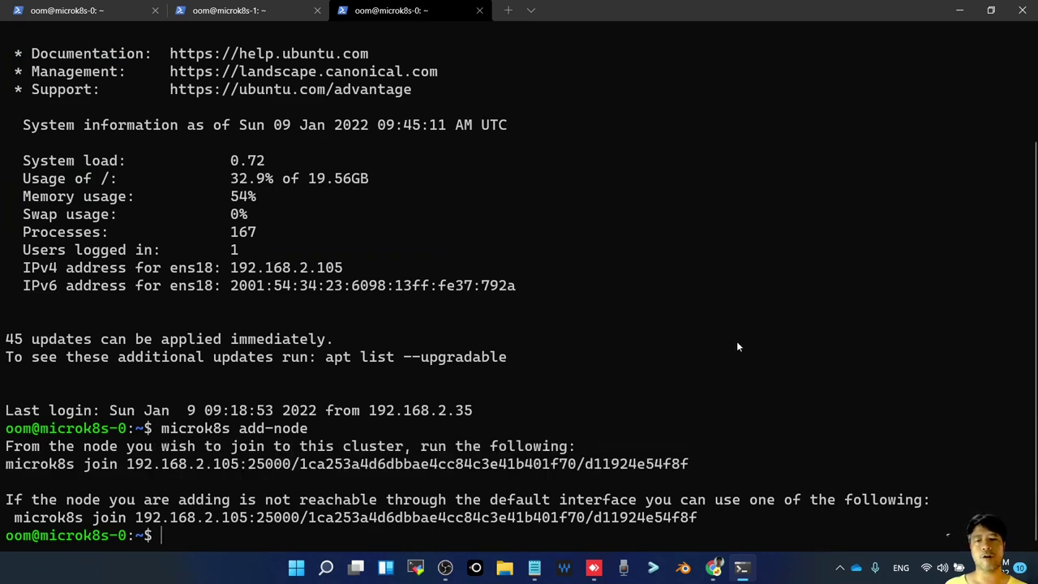
click(243, 12)
right_click(689, 336)
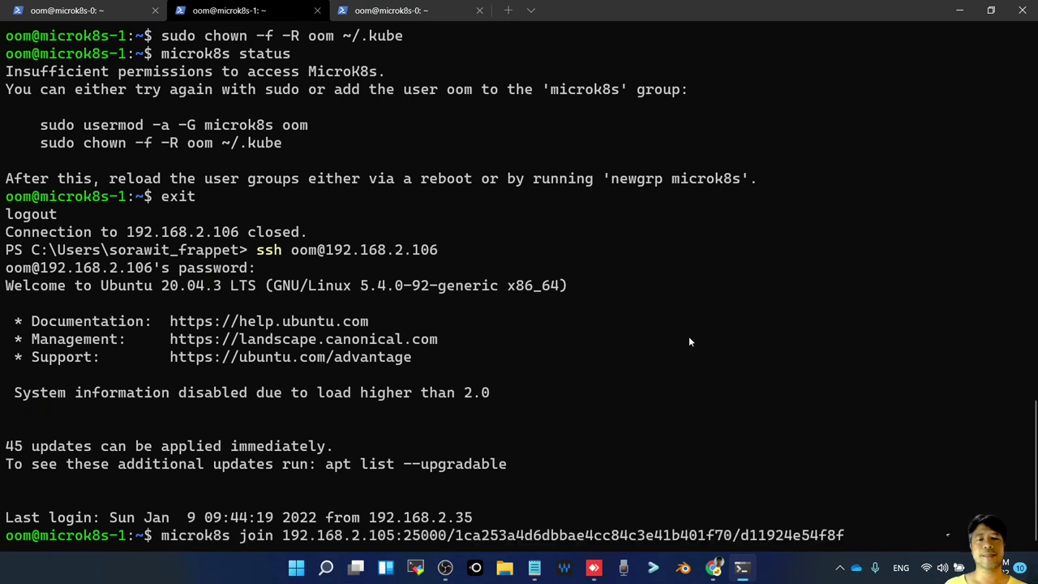
key(Return)
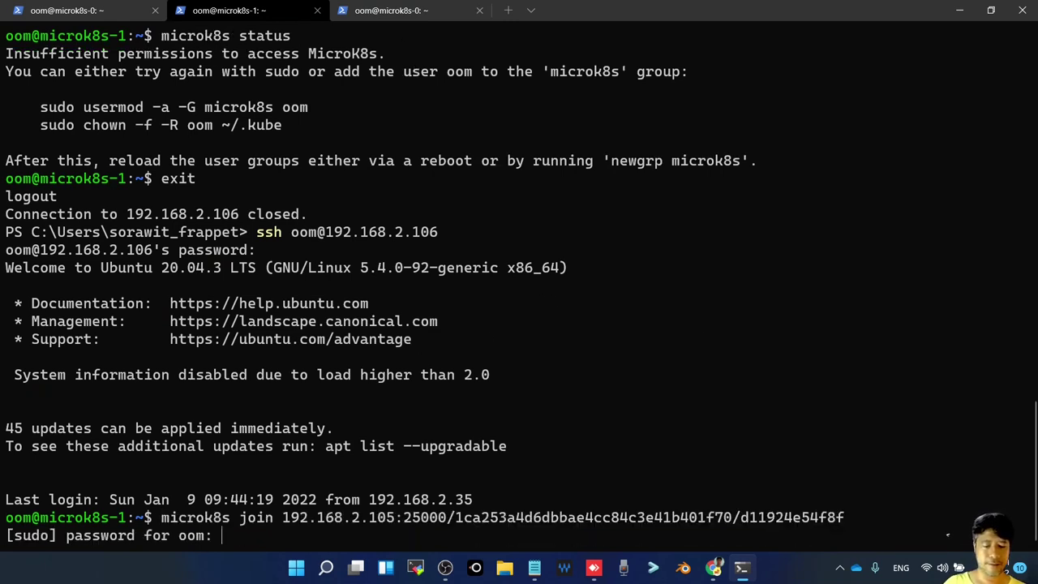
key(Return)
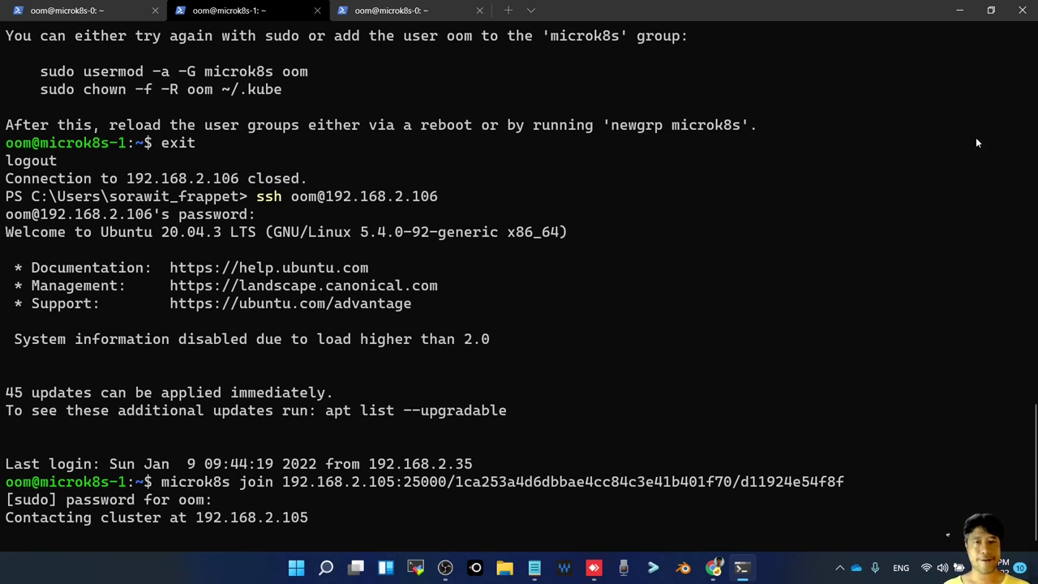
key(alt+Tab)
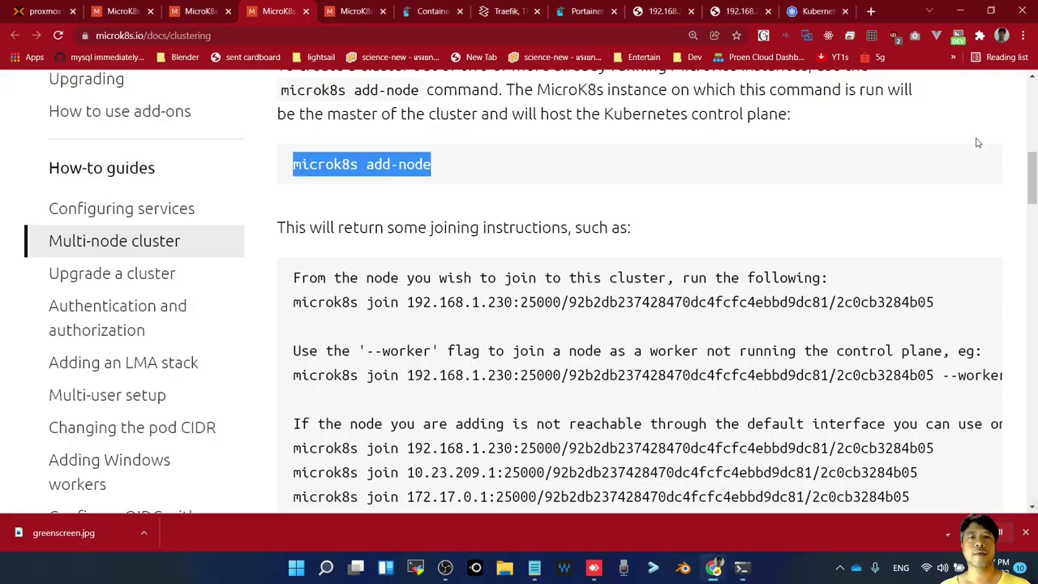
Scroll the clustering docs and highlight 'microk8s' and 'no' in a command example
scroll(454, 418, down, 4)
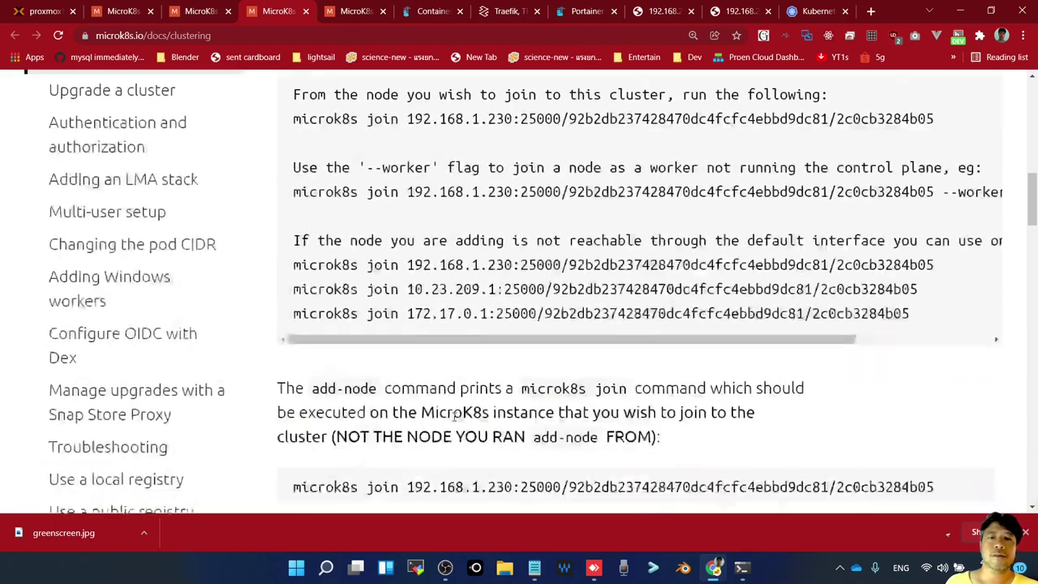
scroll(455, 417, down, 2)
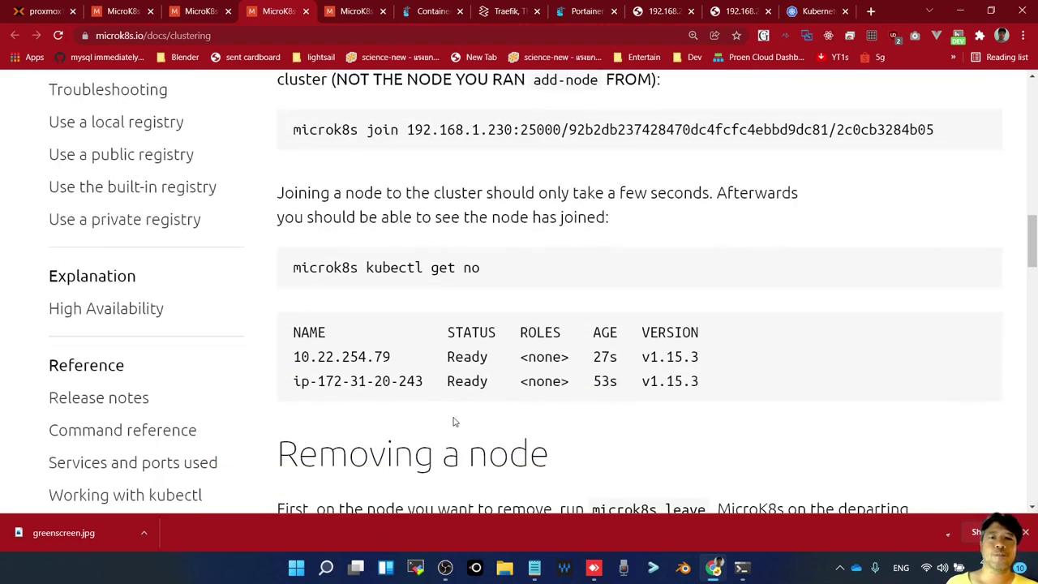
scroll(454, 422, down, 4)
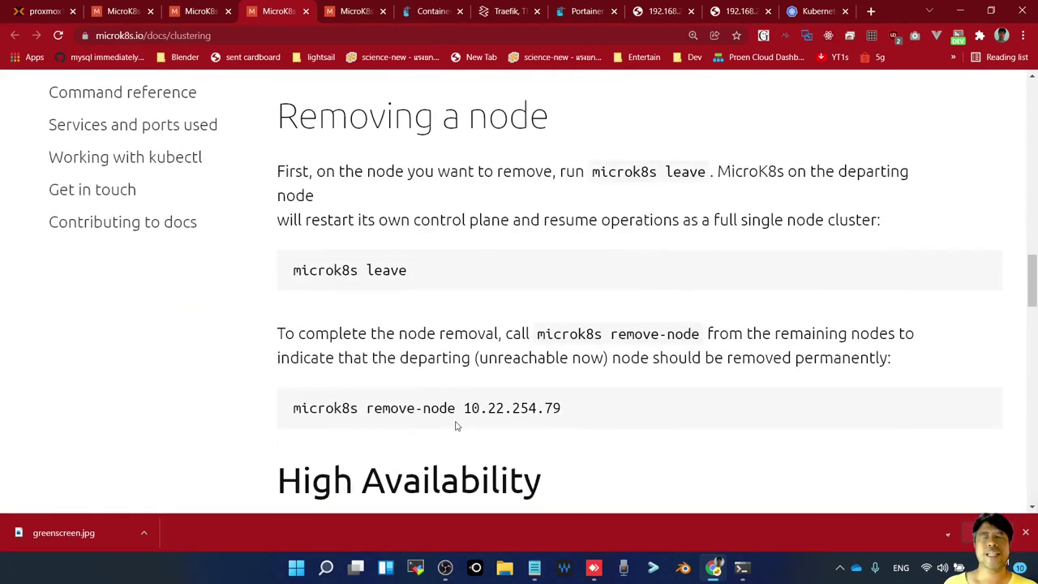
scroll(456, 426, up, 1)
scroll(456, 425, up, 2)
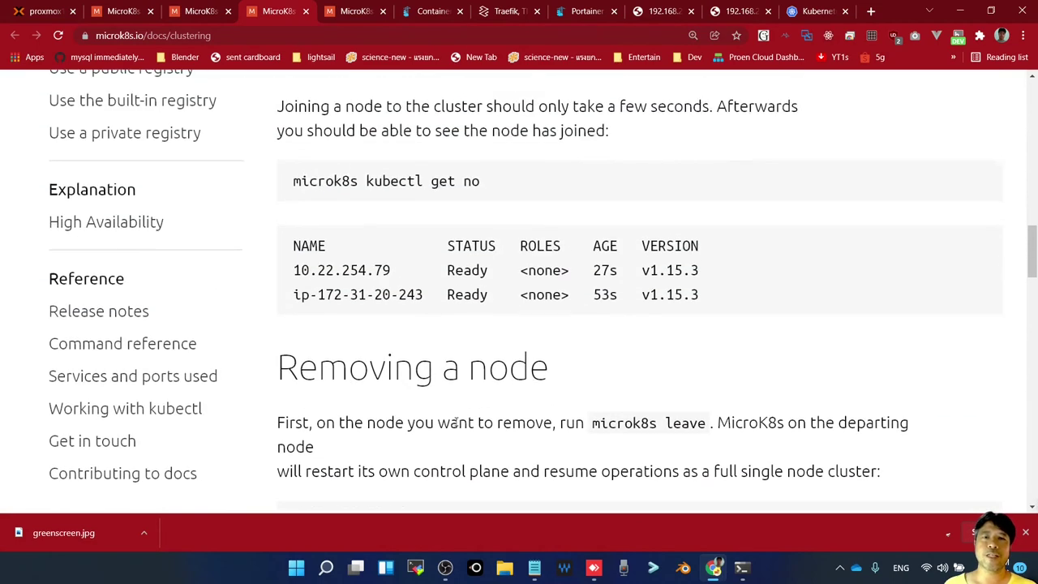
scroll(457, 422, down, 1)
scroll(430, 390, up, 2)
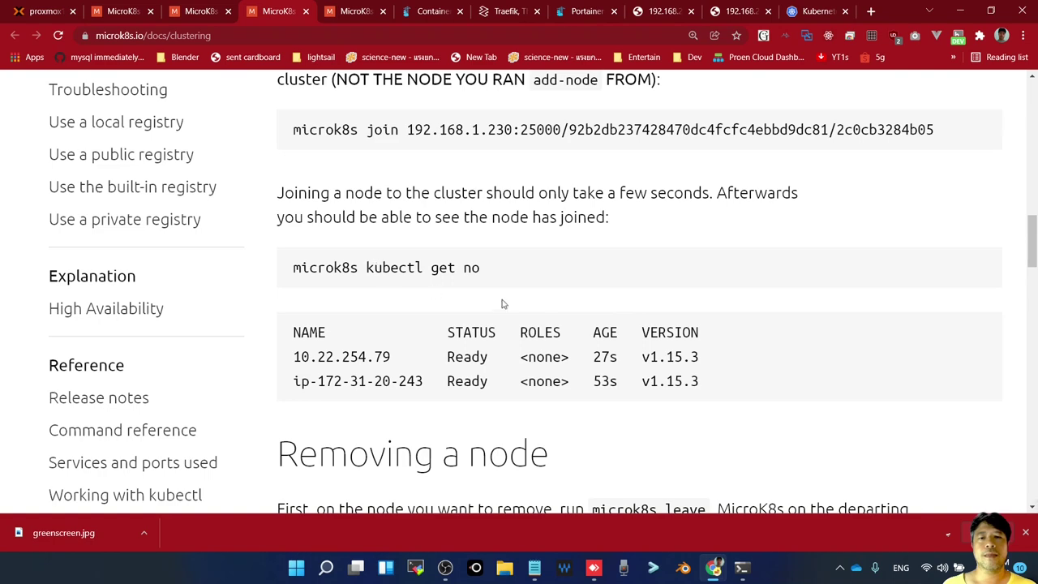
double_click(472, 267)
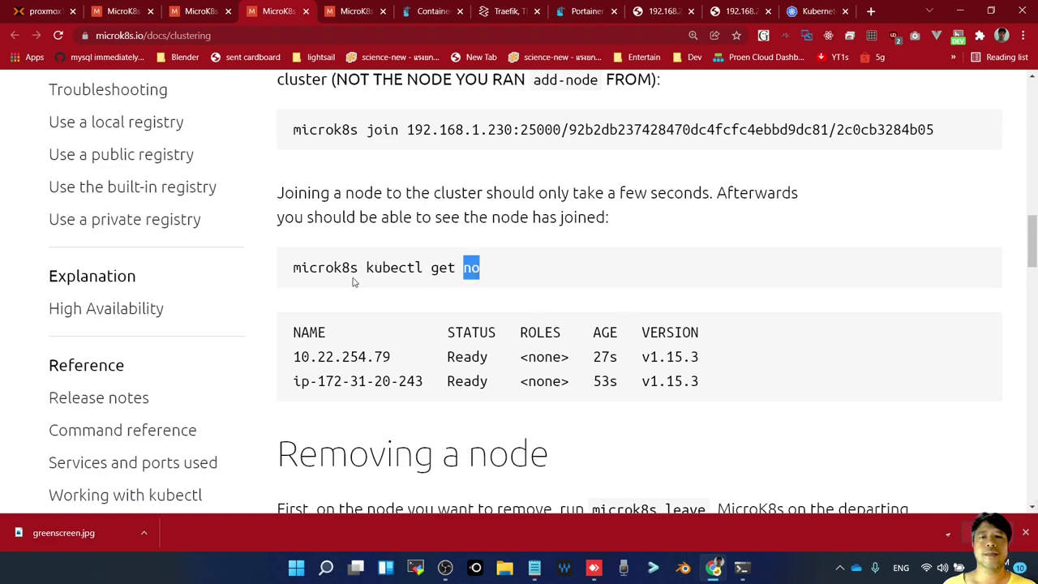
double_click(319, 268)
Highlight the microk8s leave and microk8s remove-node commands
scroll(469, 351, down, 3)
scroll(469, 352, down, 1)
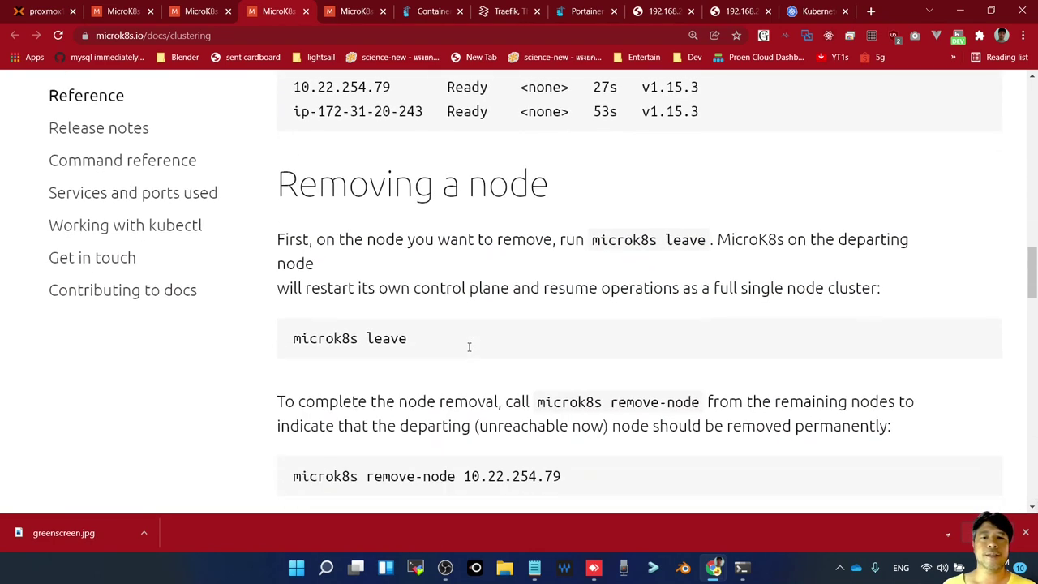
drag(293, 339, 402, 356)
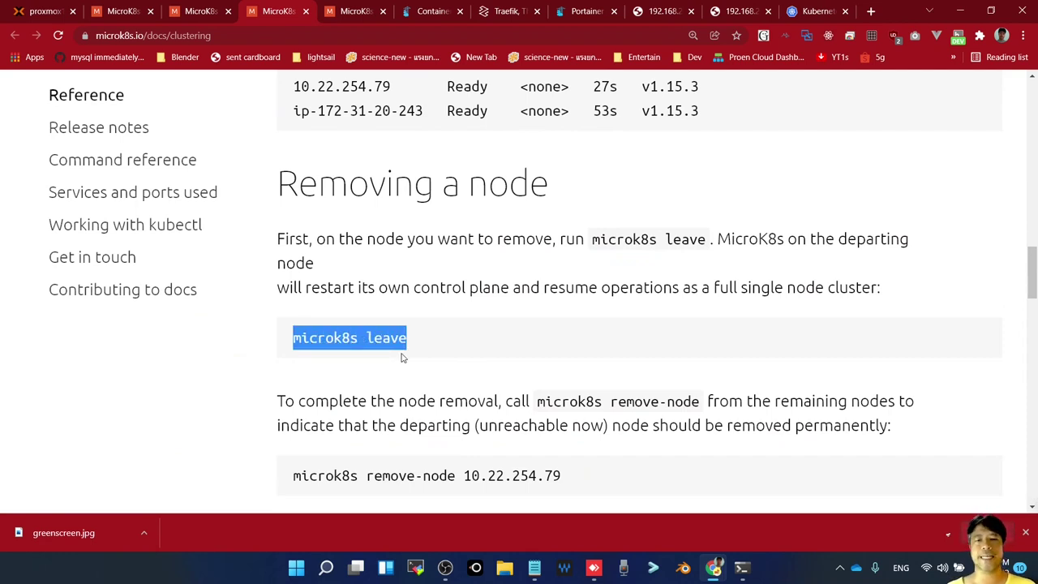
scroll(495, 396, down, 1)
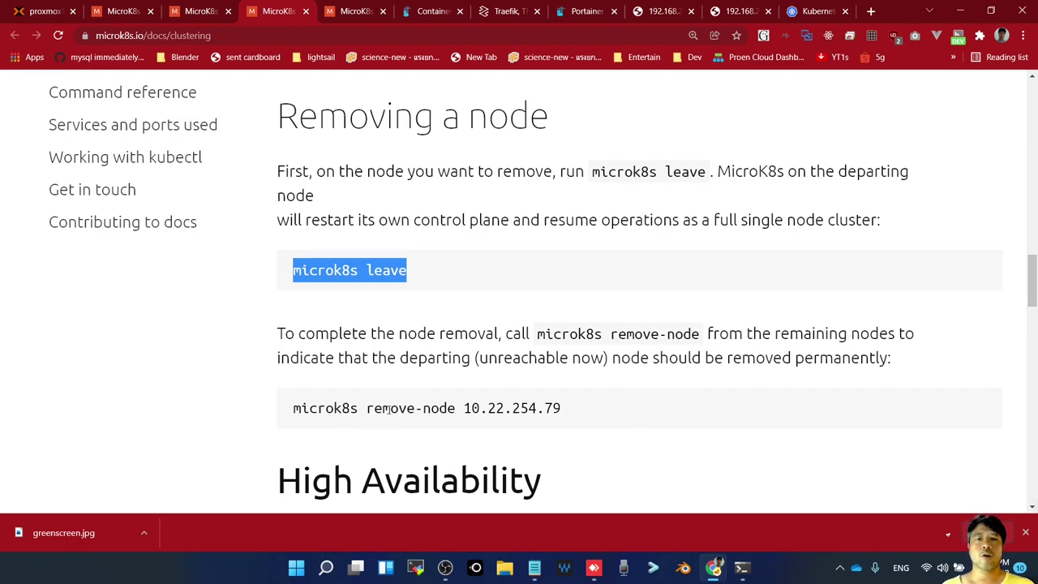
drag(300, 409, 570, 413)
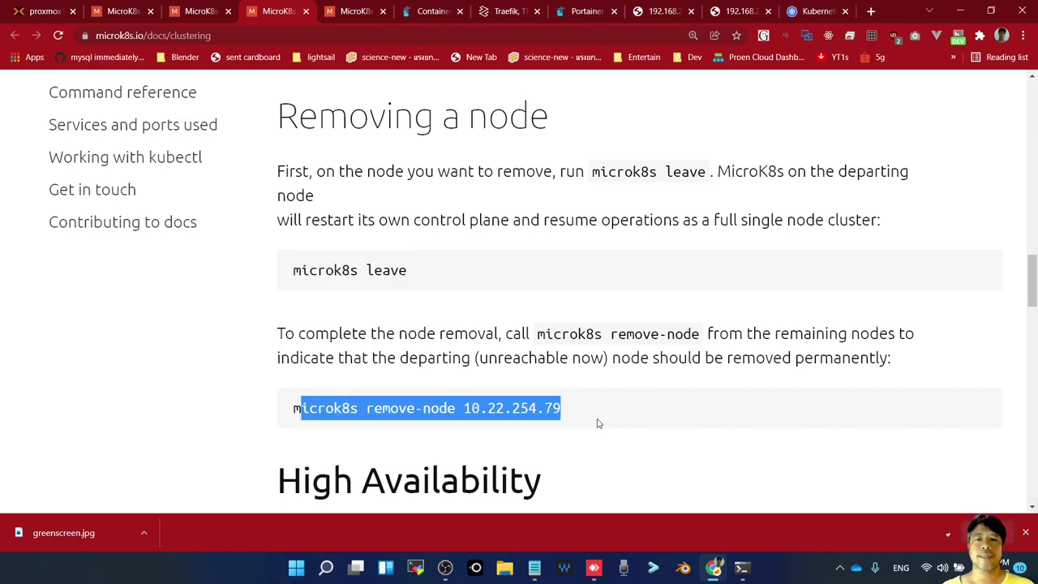
Highlight 'high-availability: yes' and the microk8s status command in the High Availability section
scroll(597, 421, down, 6)
scroll(598, 423, up, 1)
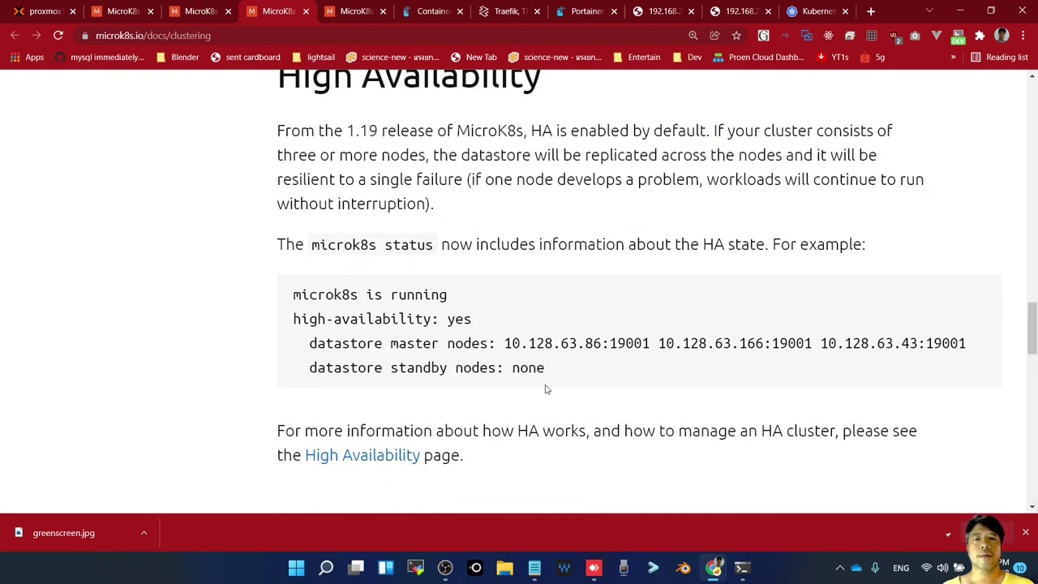
scroll(601, 300, up, 1)
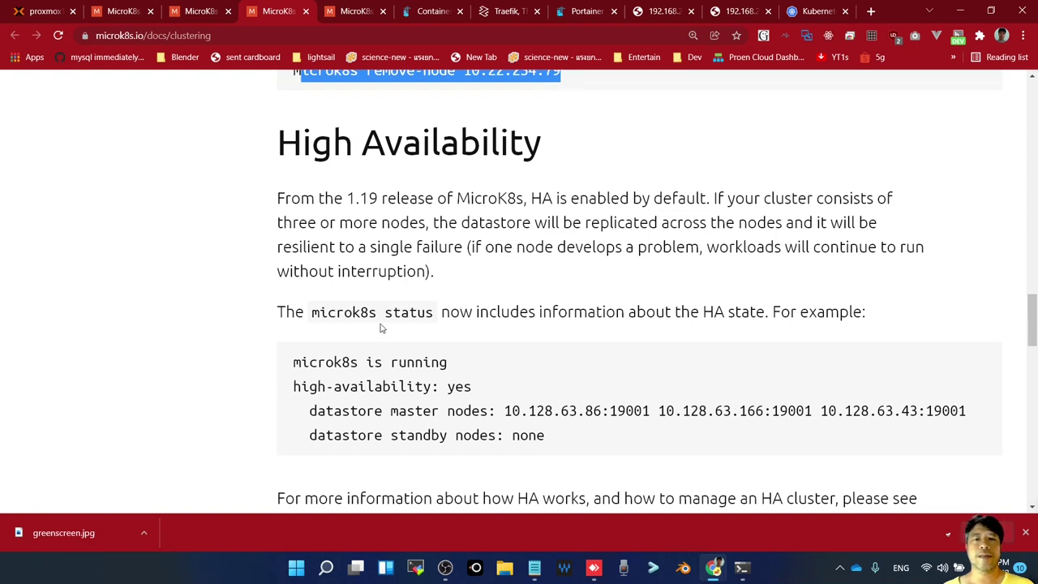
double_click(461, 389)
scroll(492, 386, down, 1)
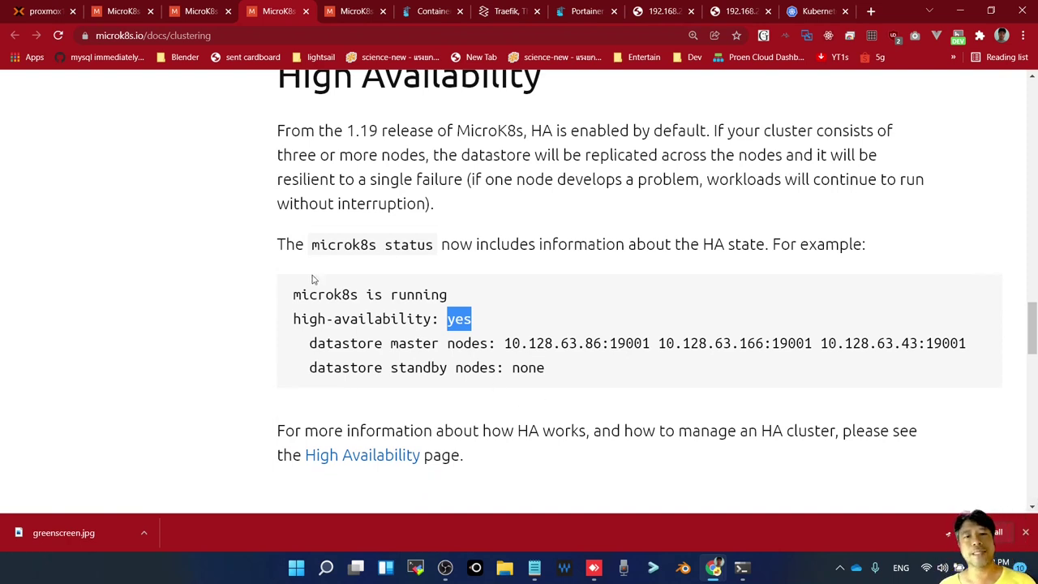
drag(313, 244, 436, 247)
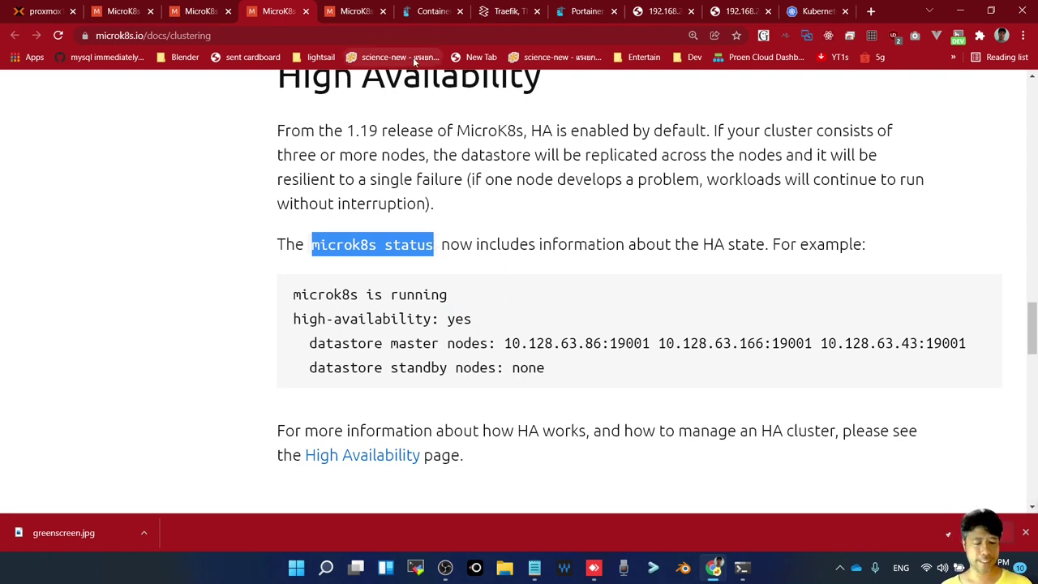
key(alt+Tab)
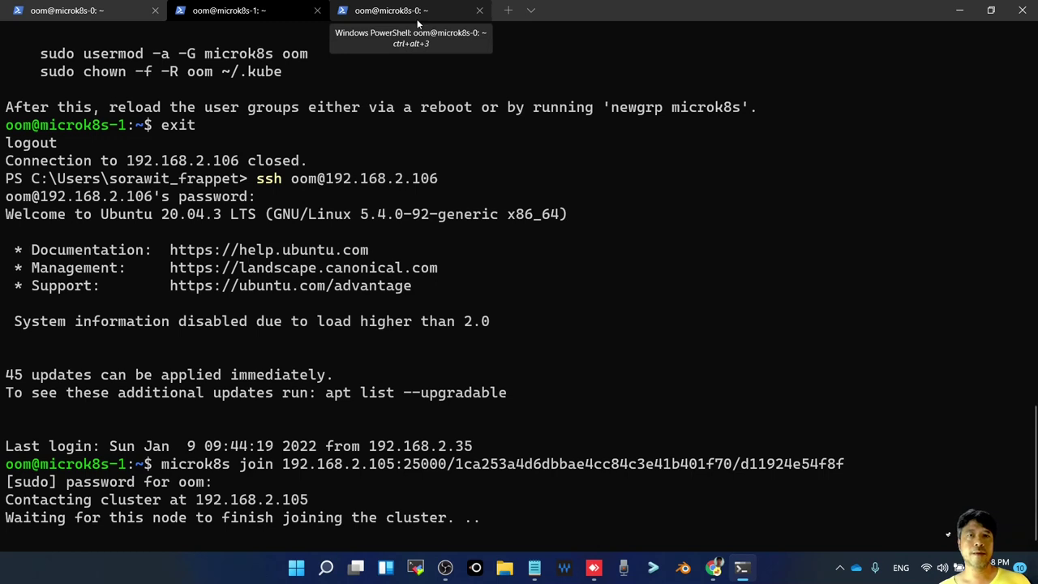
On microk8s-0, run kubectl get nodes
click(417, 16)
key(Up)
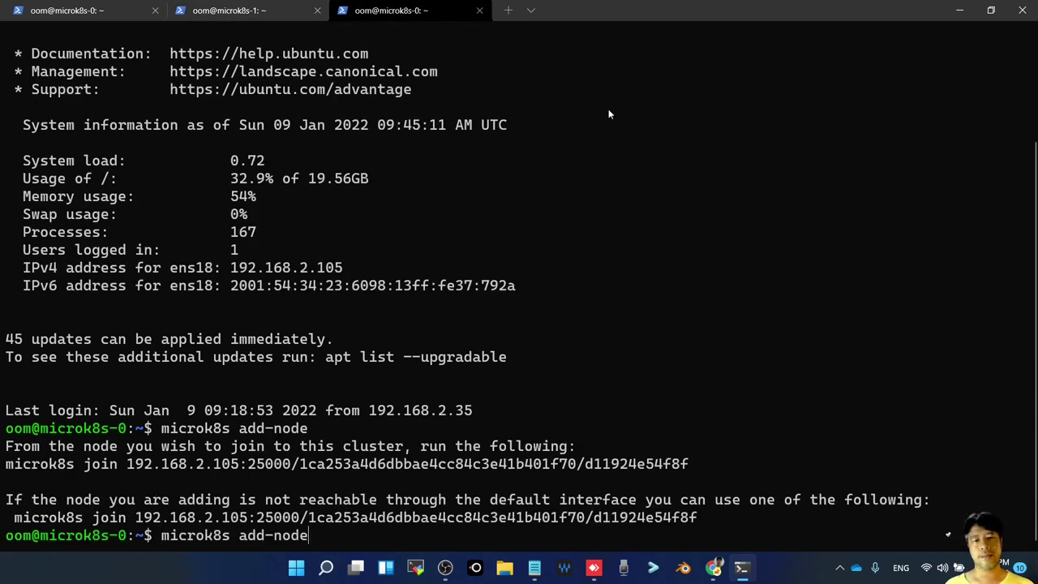
key(Up)
key(BackSpace)
key(BackSpace)
key(BackSpace)
key(BackSpace)
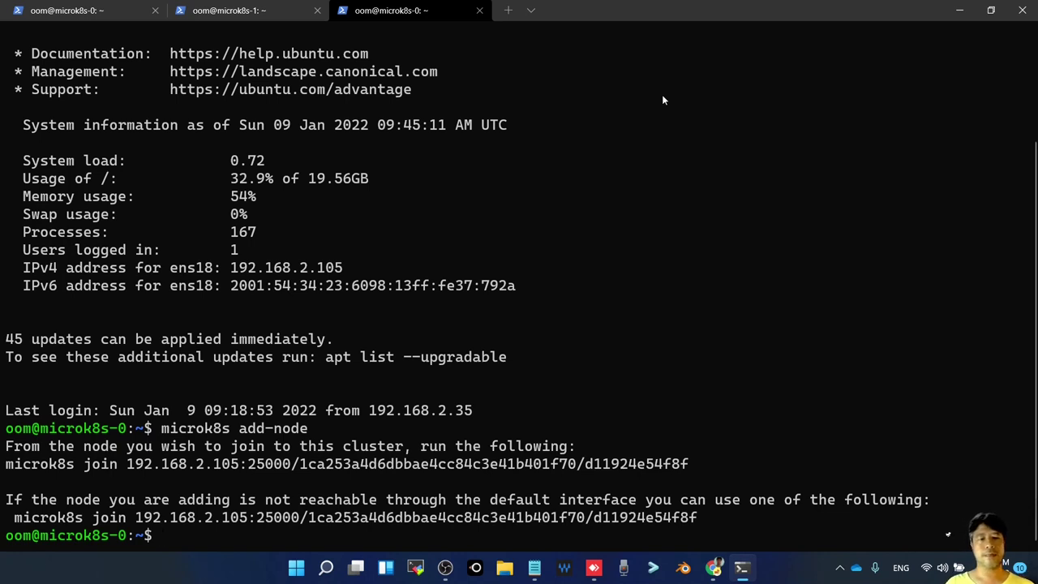
text(mi)
key(BackSpace)
key(BackSpace)
key(BackSpace)
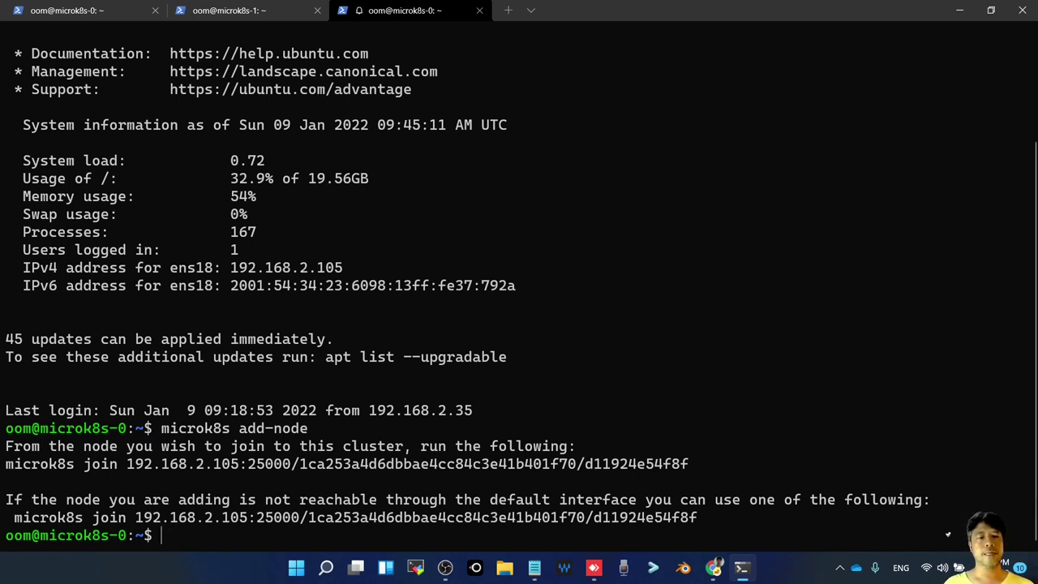
text(mi)
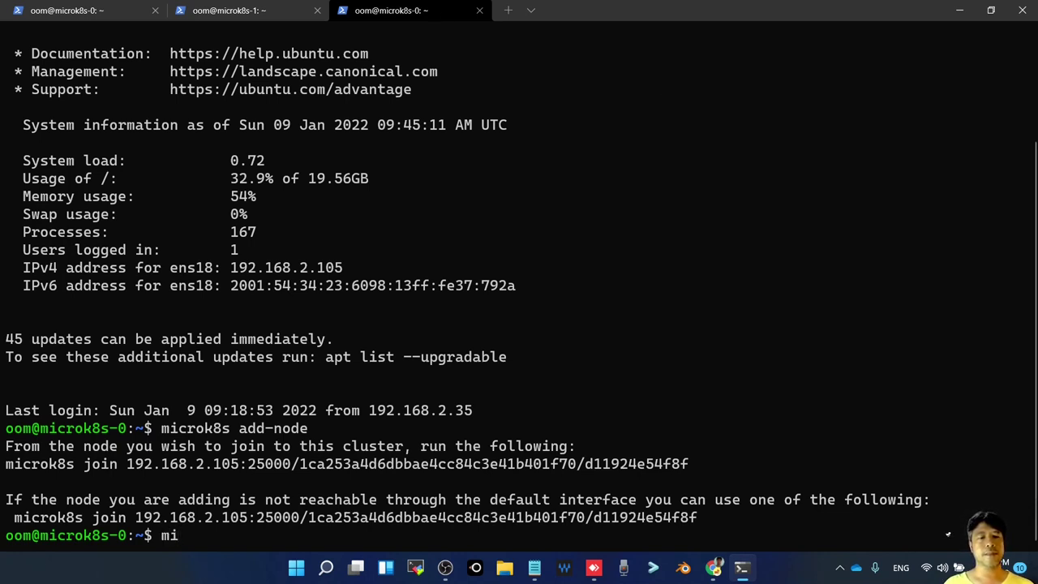
text(cro)
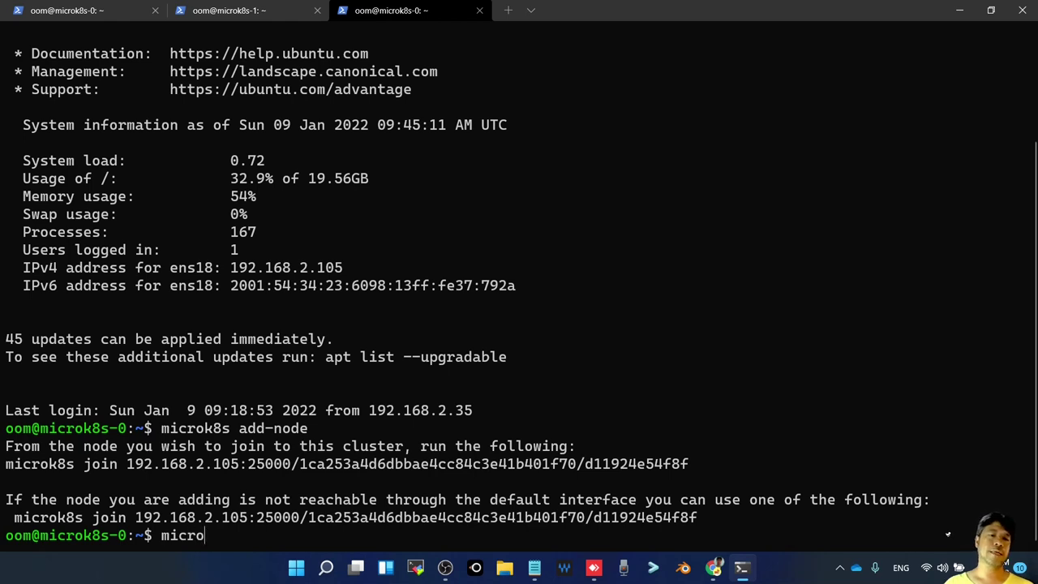
key(BackSpace)
key(BackSpace)
key(BackSpace)
key(BackSpace)
key(BackSpace)
text(kube)
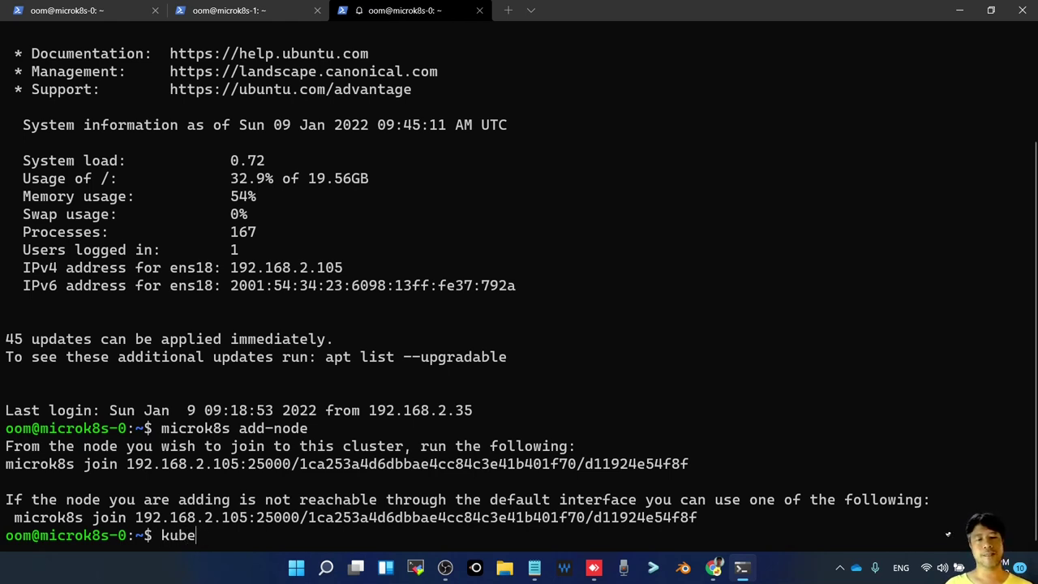
text(cr)
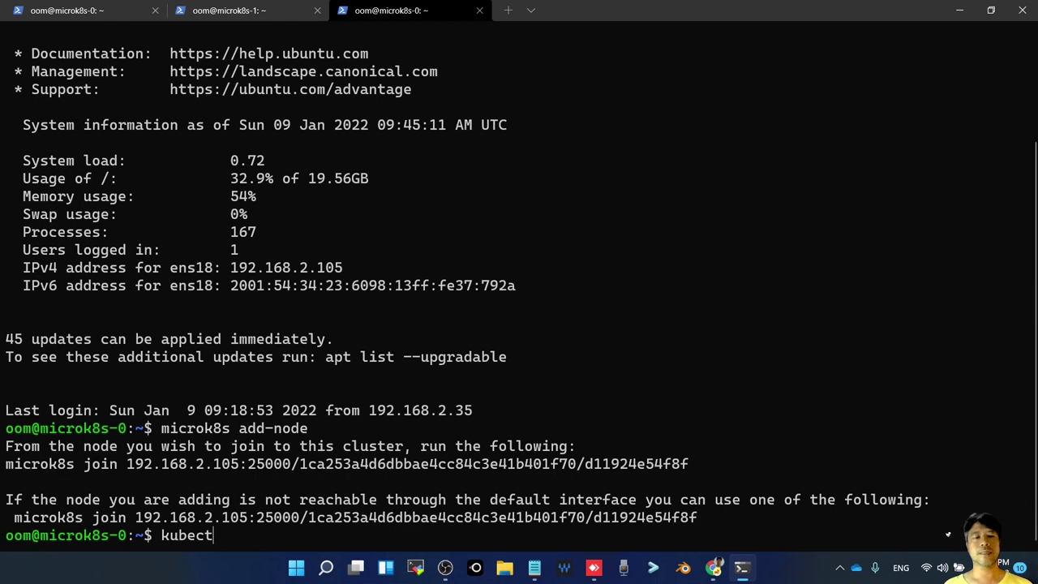
text(l get nodes)
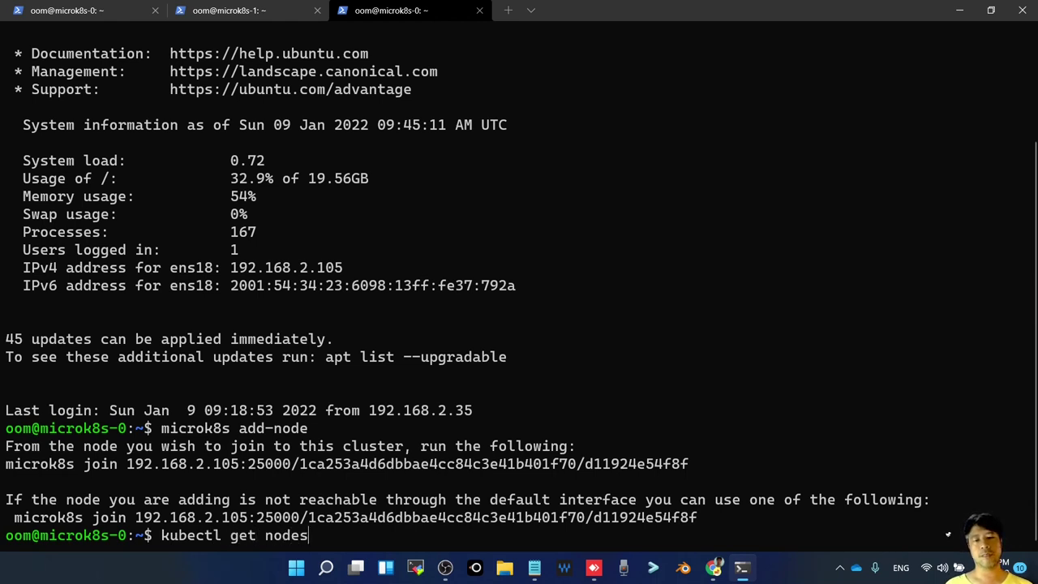
key(Return)
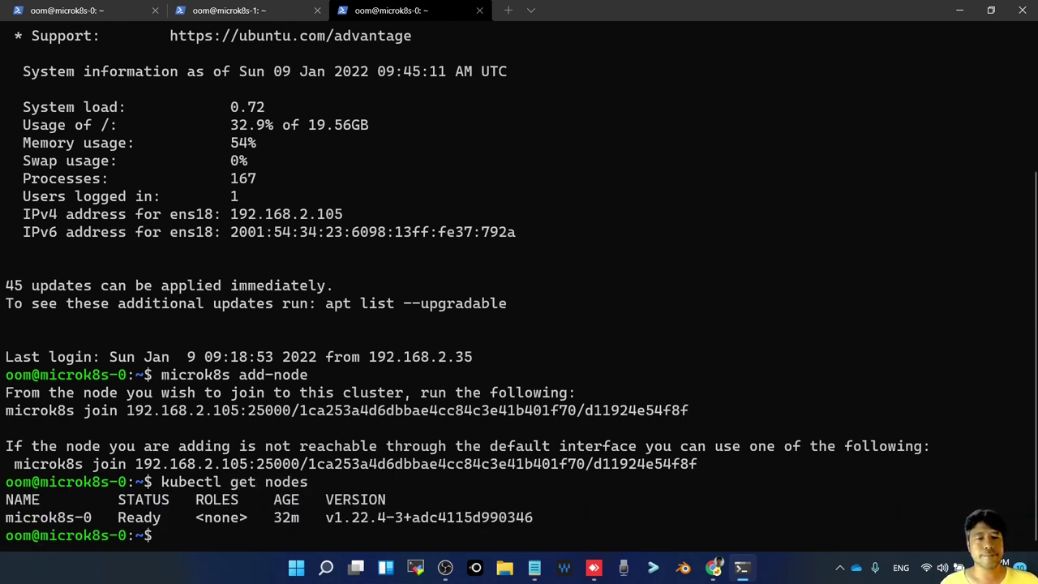
Rerun kubectl get nodes after checking microk8s-1's join progress; only microk8s-0 is Ready
key(Up)
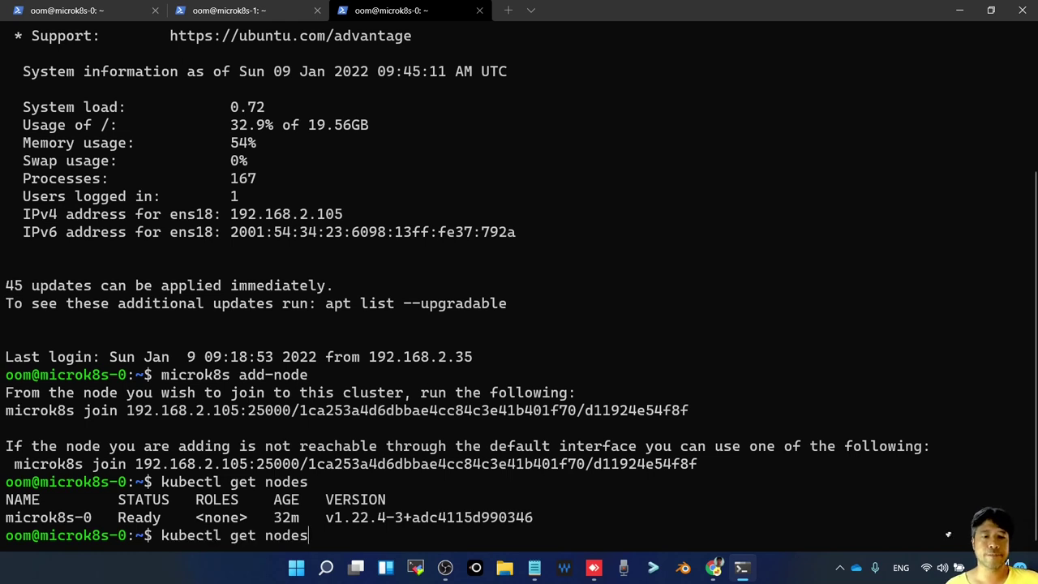
key(Return)
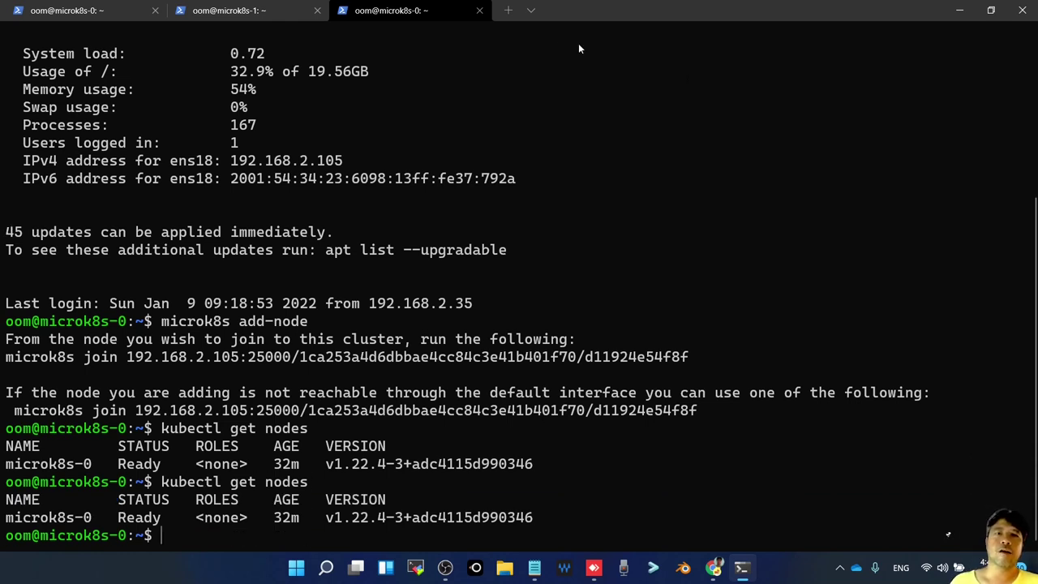
click(256, 11)
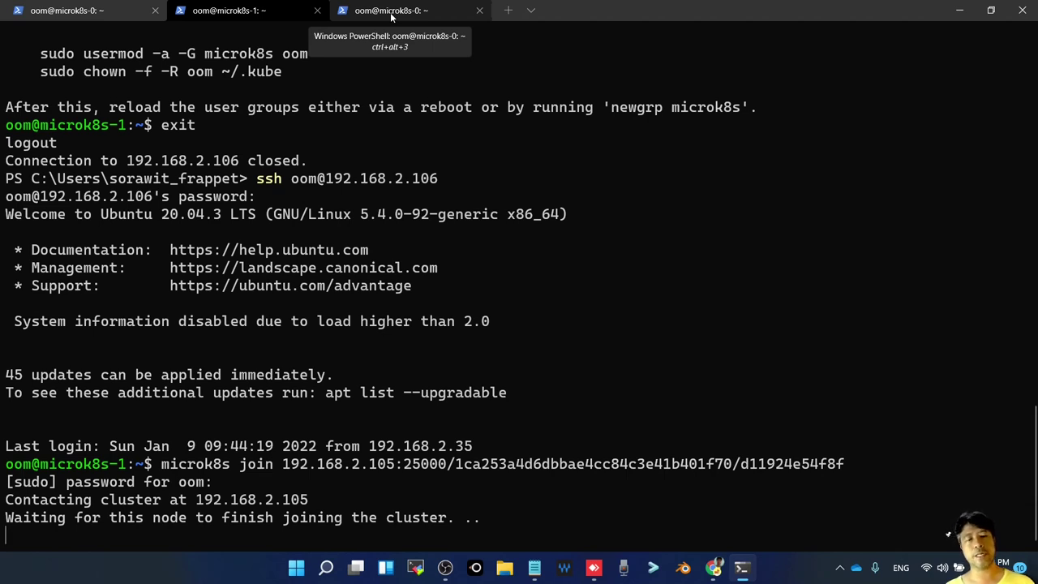
click(392, 11)
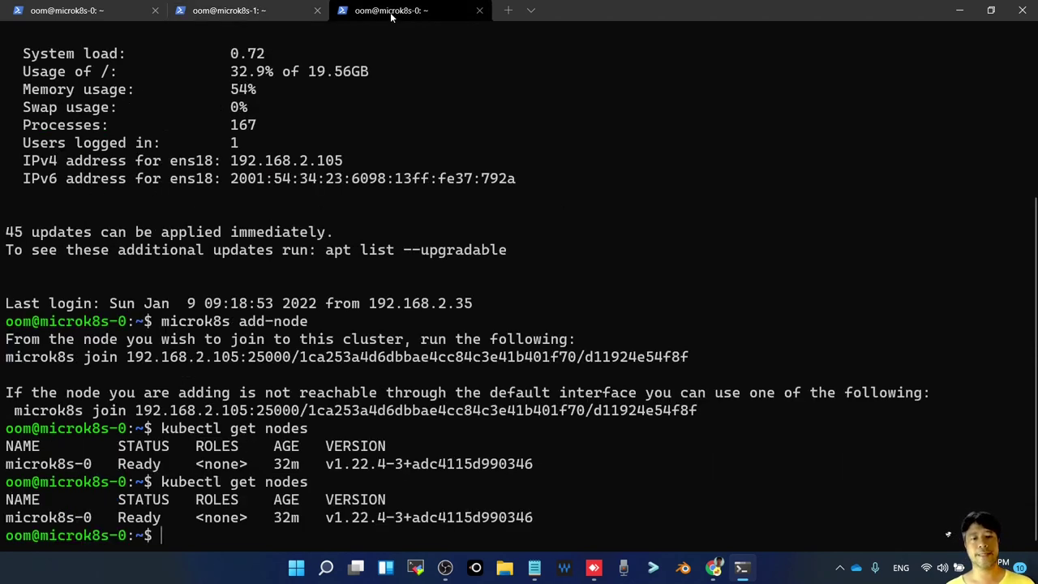
key(Up)
key(Return)
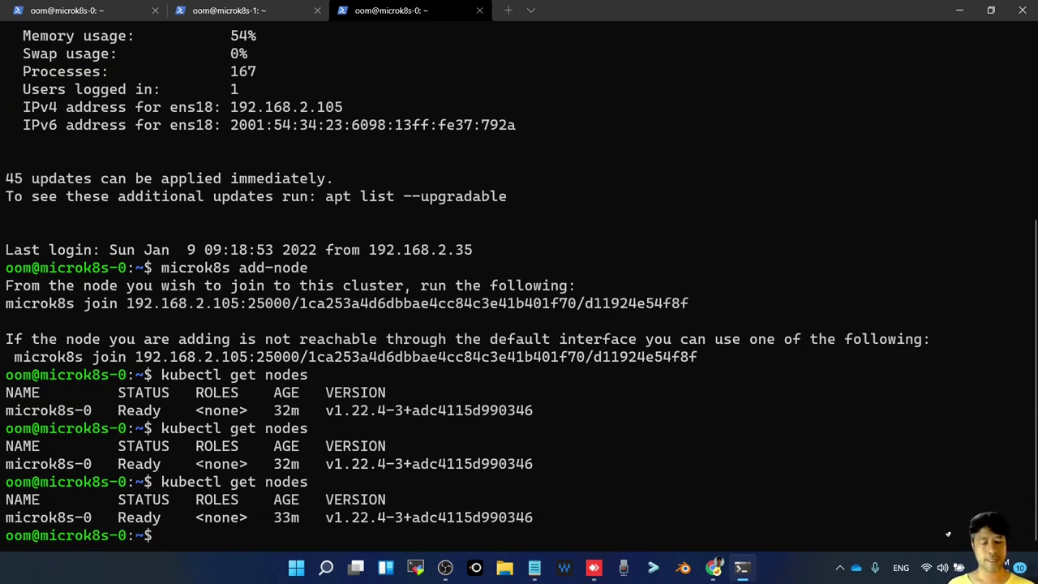
key(alt+Tab)
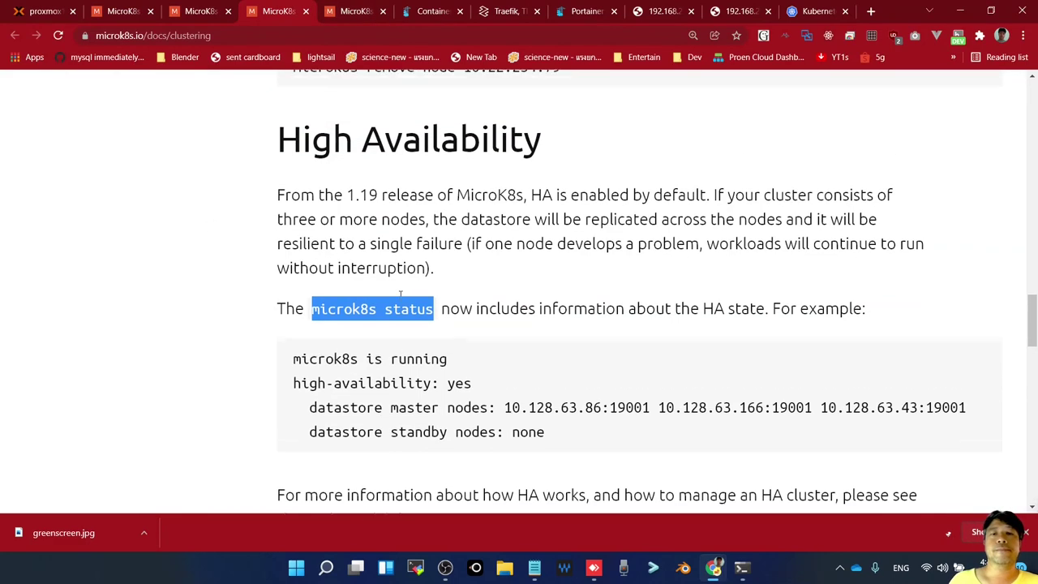
Go from the clustering docs to the MicroK8s addons page listing ingress, istio and metallb
scroll(400, 295, up, 3)
scroll(400, 295, up, 1)
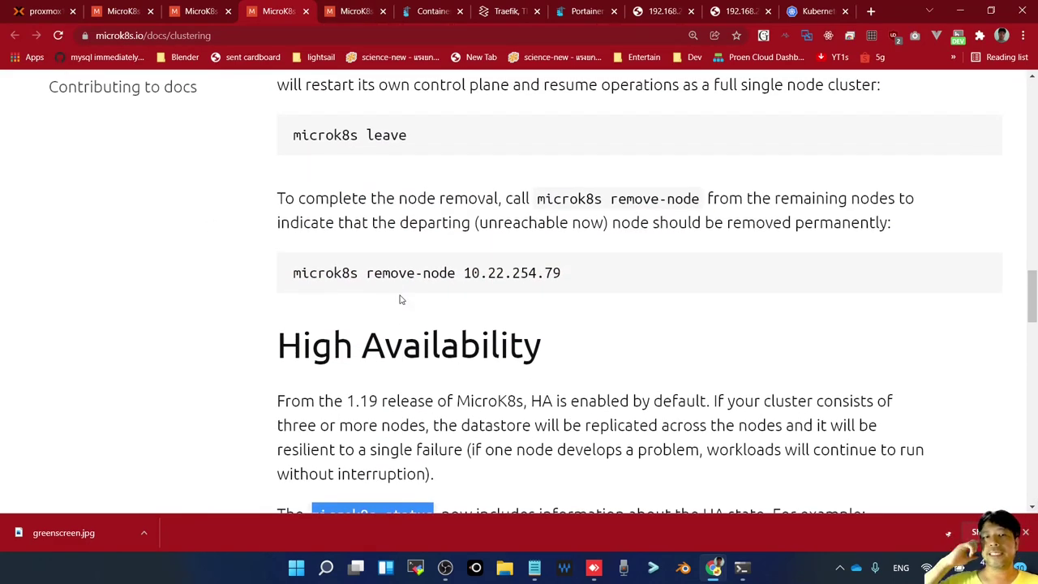
scroll(448, 323, down, 2)
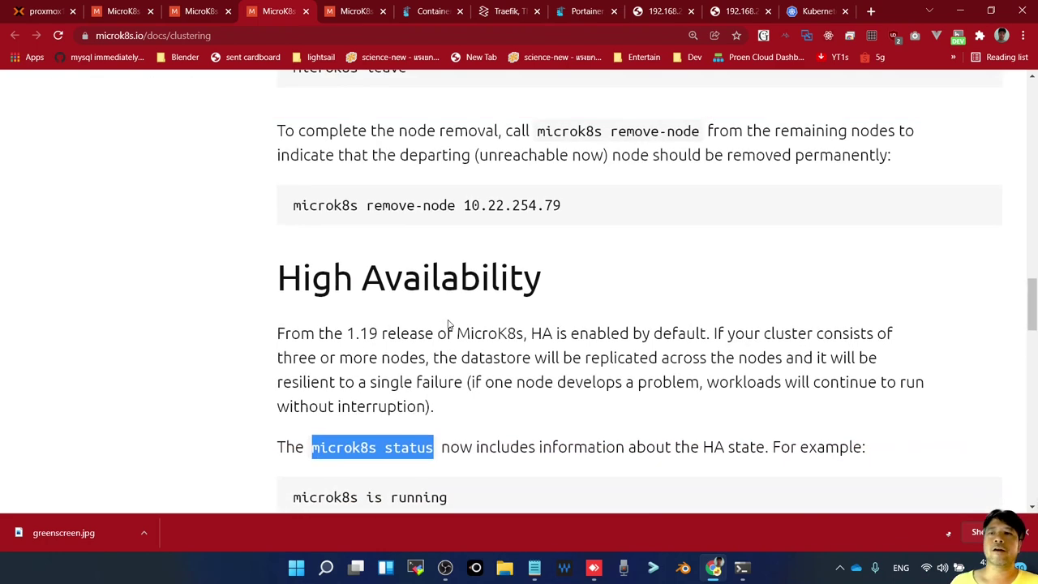
scroll(448, 323, down, 1)
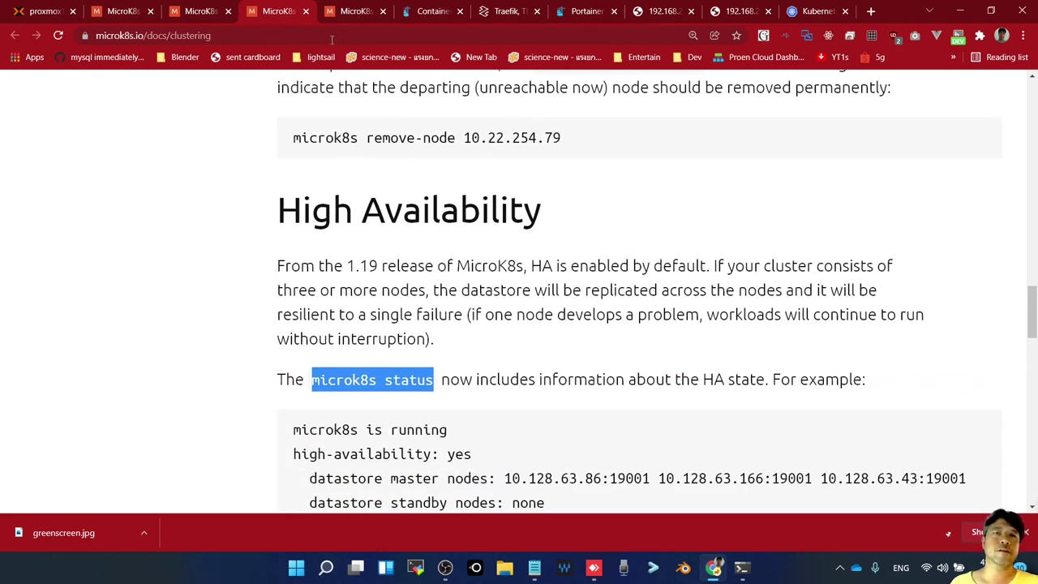
click(344, 12)
scroll(120, 260, up, 6)
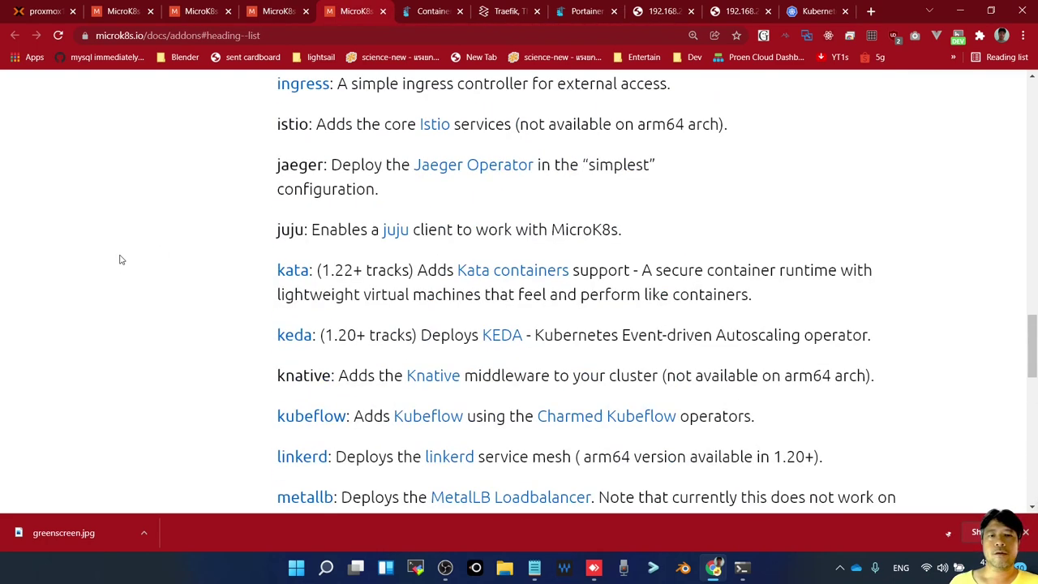
Scroll through the MicroK8s add-ons page to the microk8s enable dns usage
scroll(121, 260, up, 10)
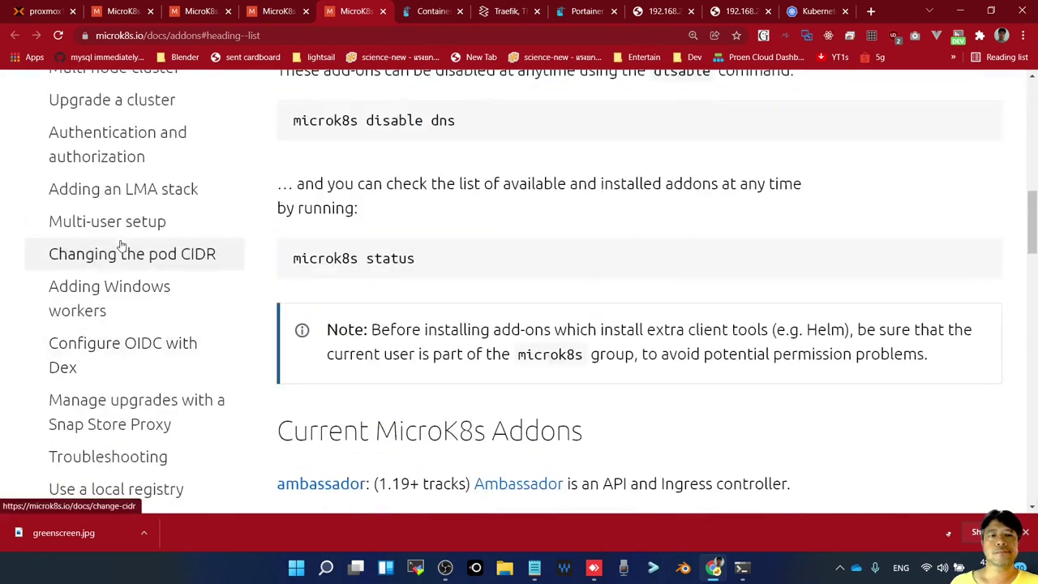
scroll(122, 248, up, 5)
scroll(122, 248, up, 6)
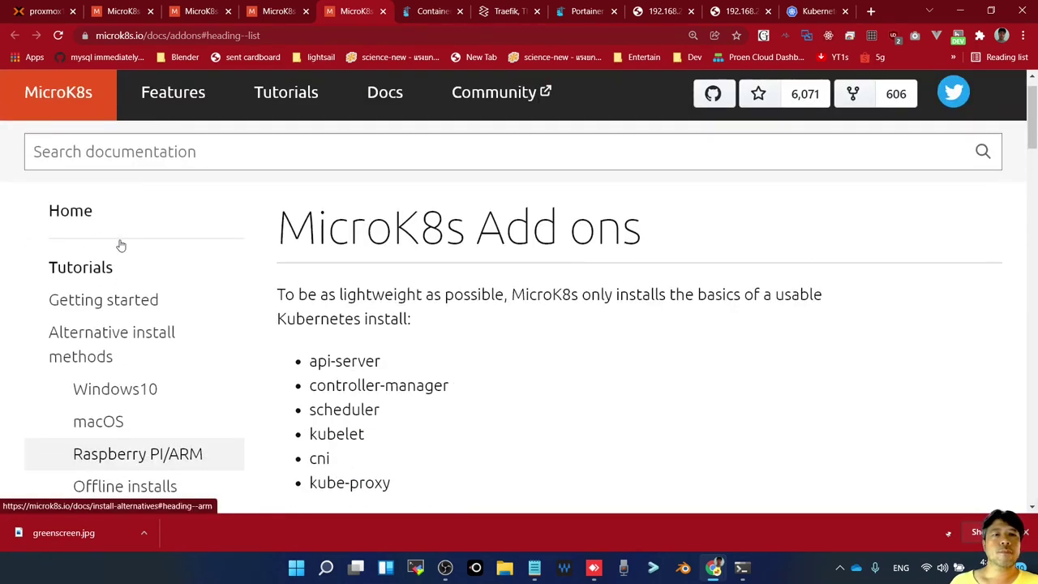
scroll(158, 366, down, 12)
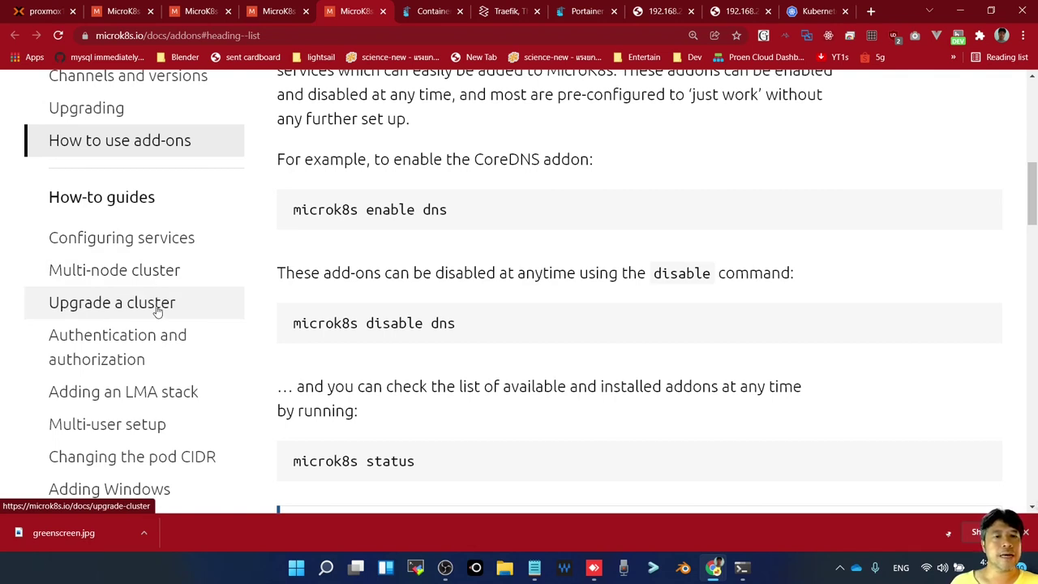
scroll(157, 312, down, 1)
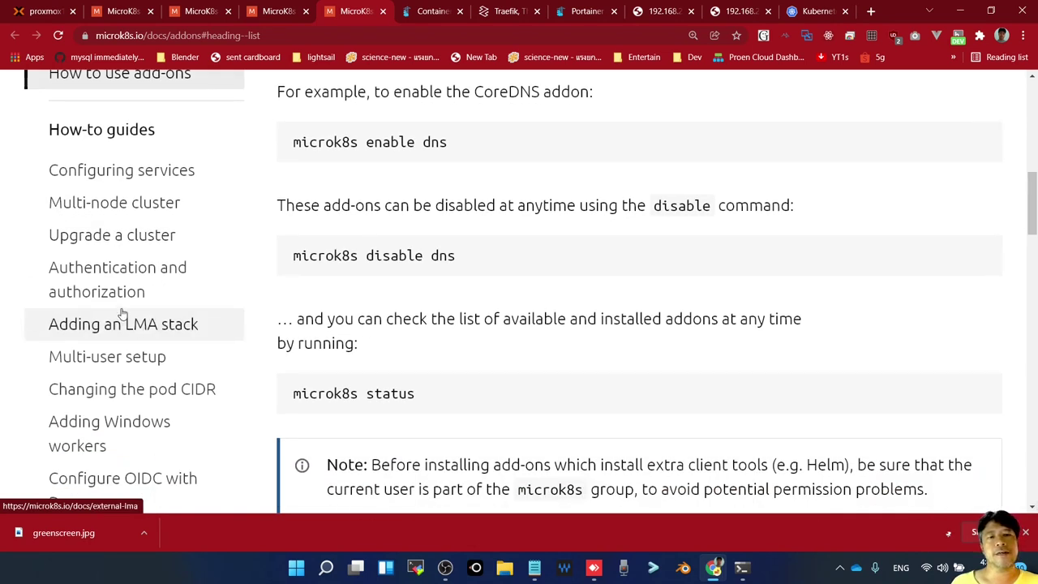
scroll(144, 341, down, 1)
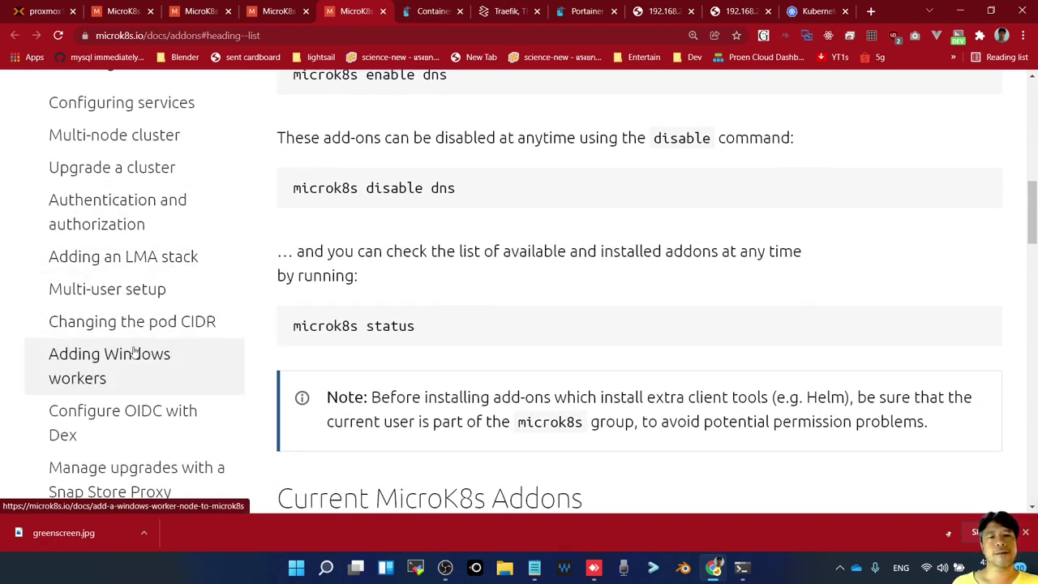
scroll(134, 351, down, 3)
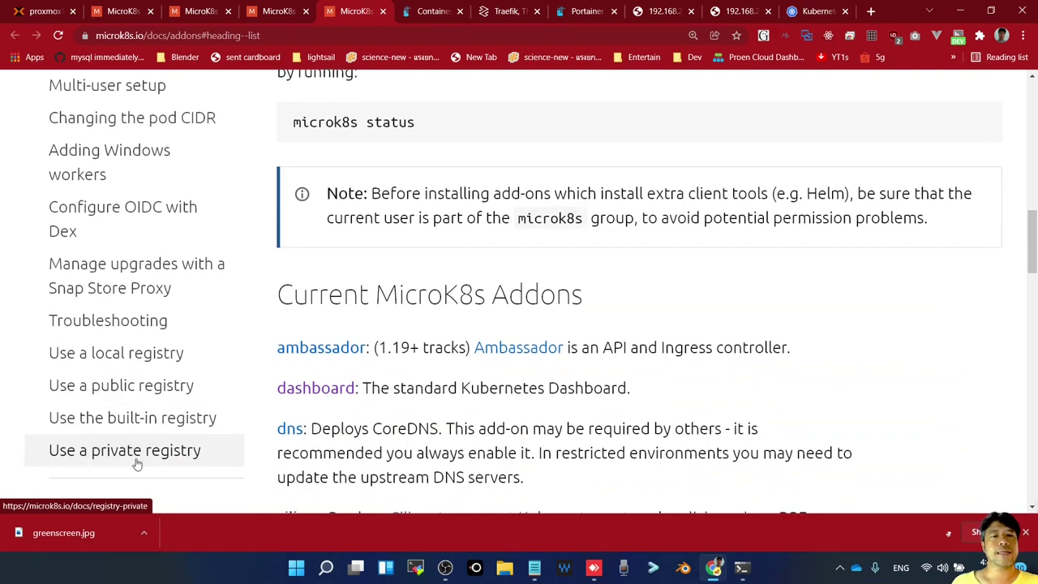
scroll(134, 459, down, 3)
scroll(136, 462, down, 2)
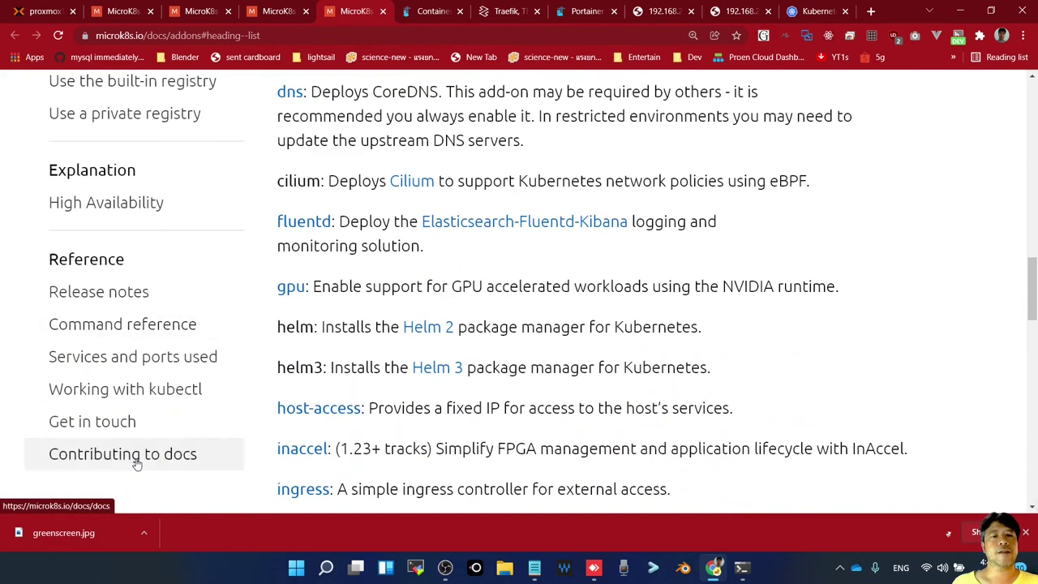
scroll(134, 462, up, 4)
scroll(135, 460, up, 5)
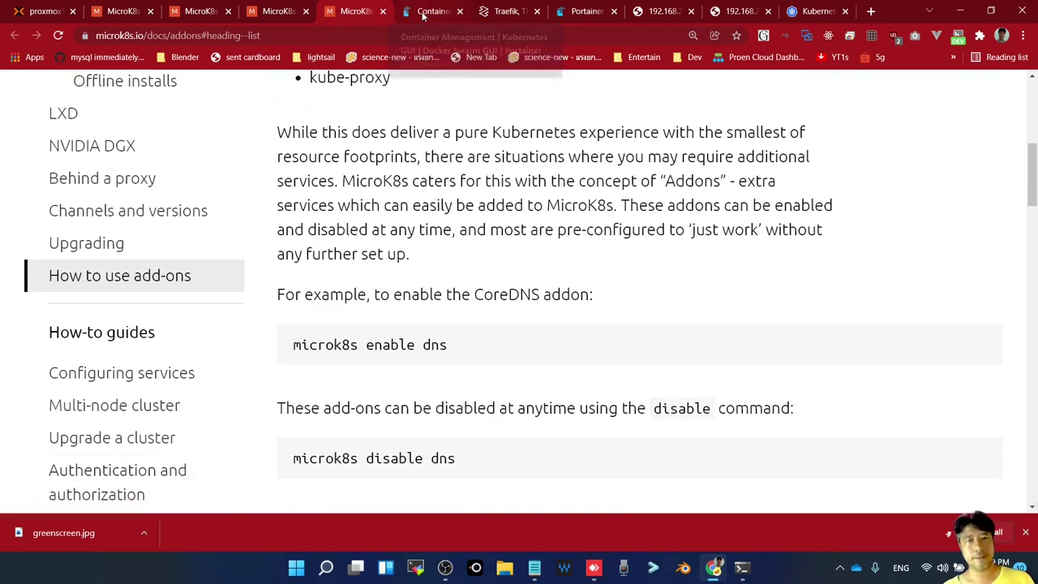
Bring the terminal forward and check microk8s-1's join output
key(alt+Tab)
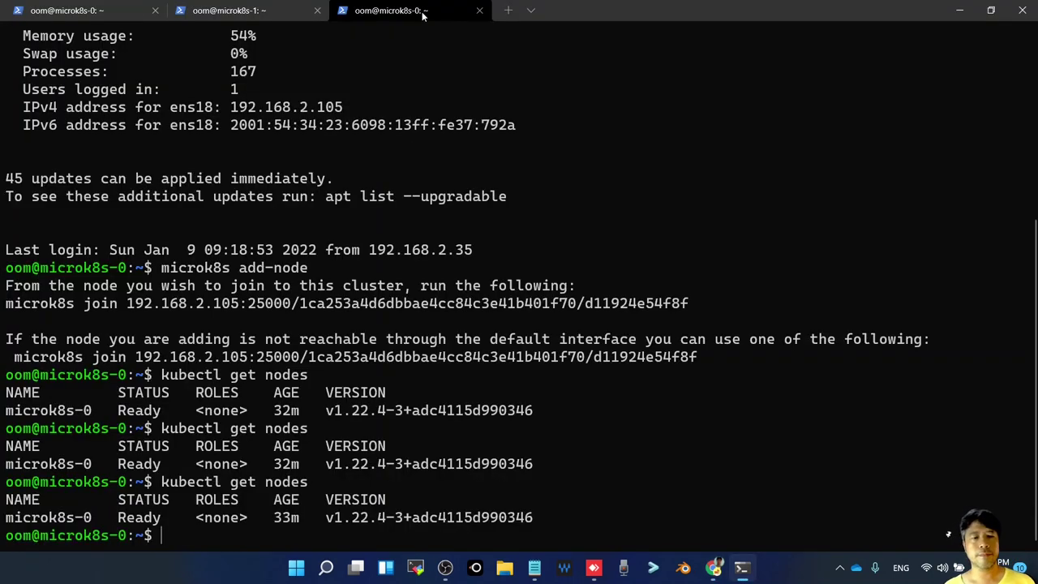
key(alt+Tab)
key(alt+Tab)
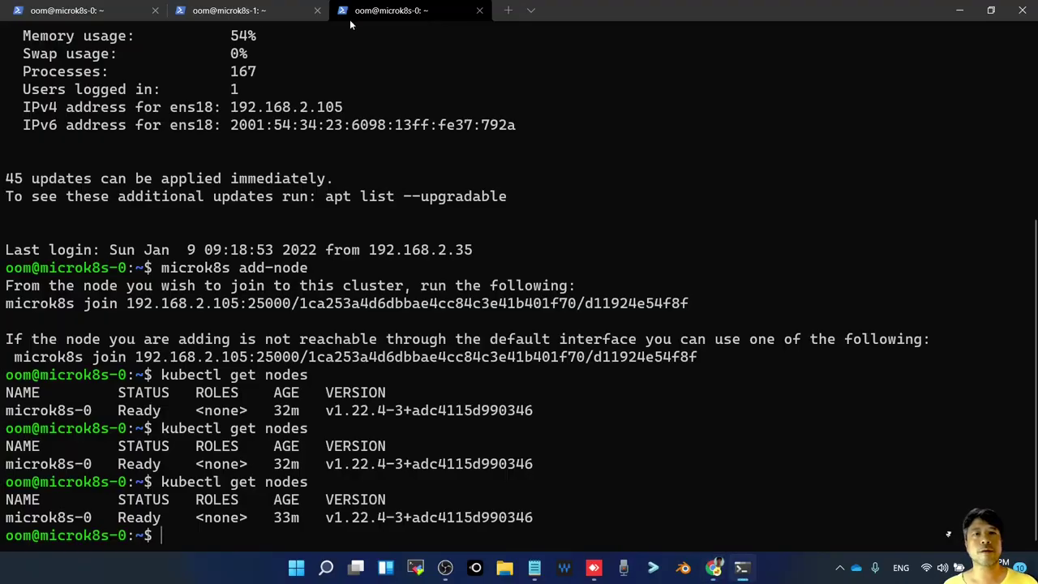
click(206, 11)
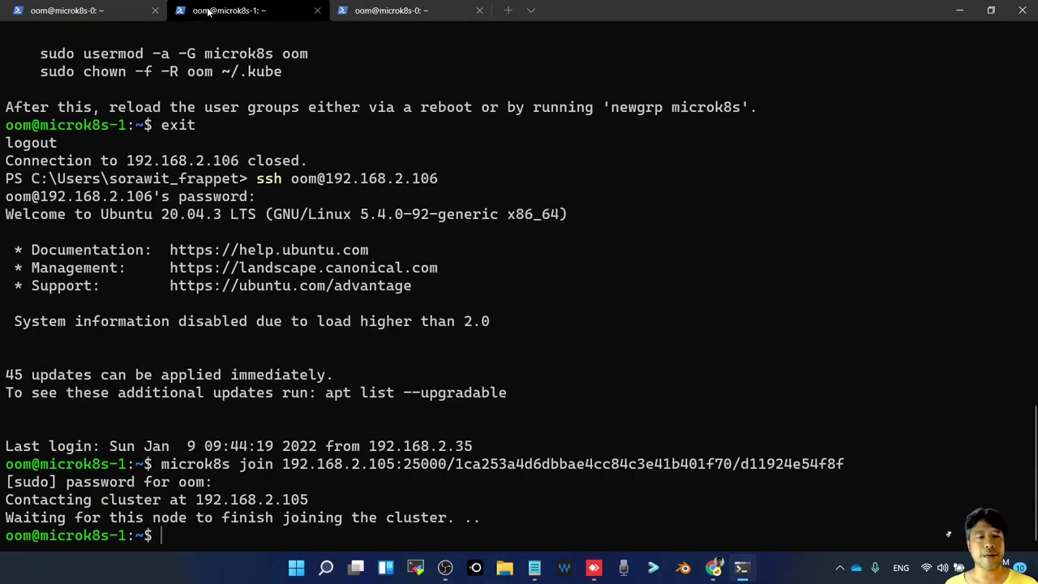
click(381, 12)
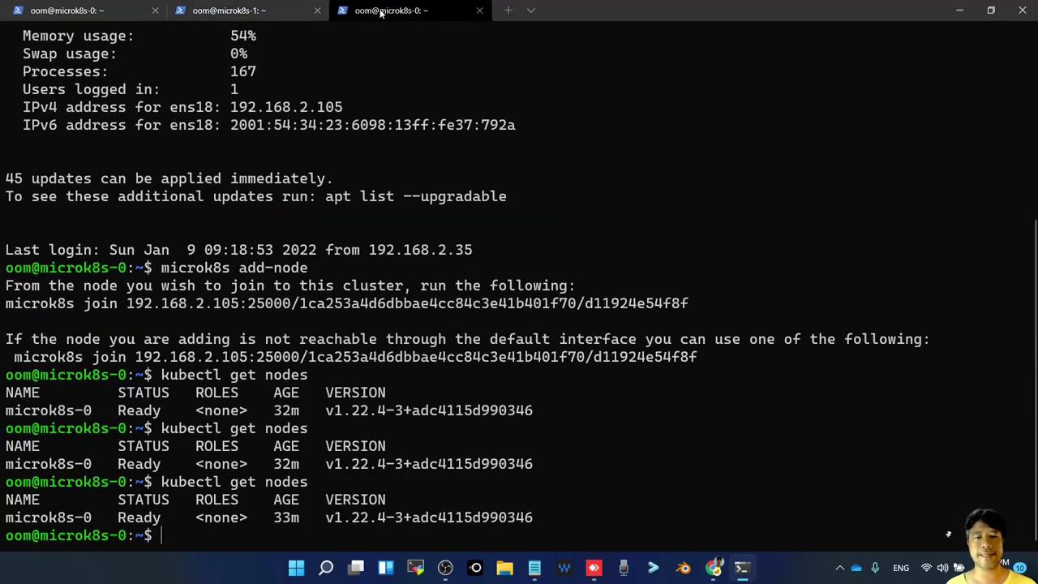
Clear the microk8s-0 screen and rerun kubectl get nodes, now showing microk8s-1 Ready
key(Up)
key(Down)
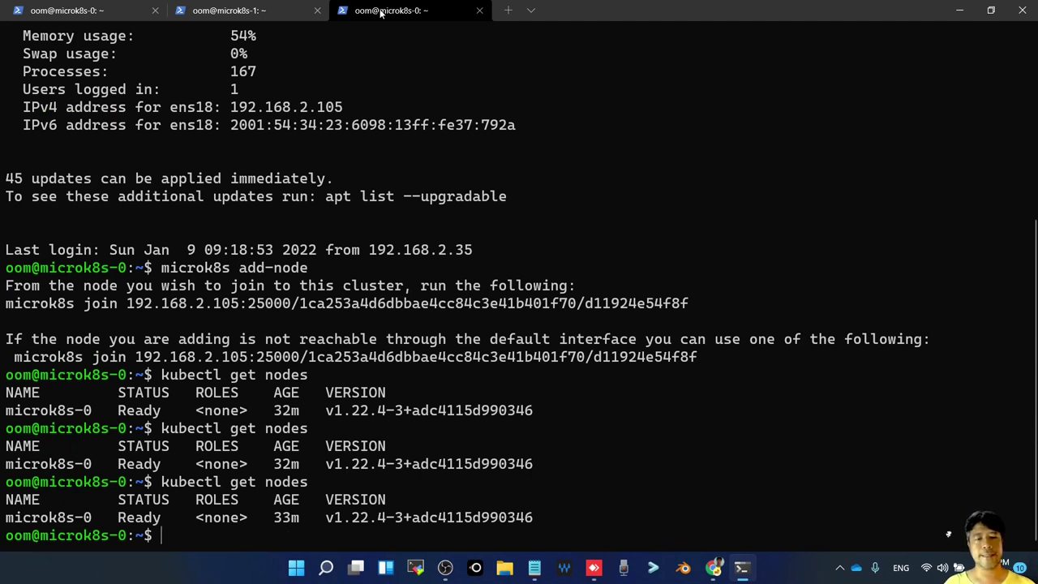
text(clear)
key(Return)
key(Up)
key(Return)
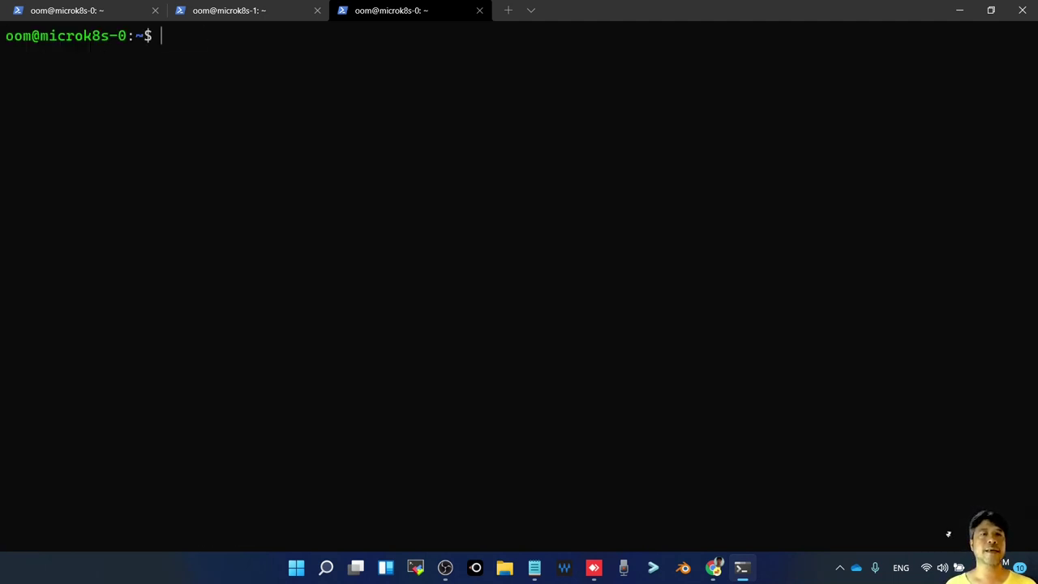
key(Up)
key(Up)
key(Return)
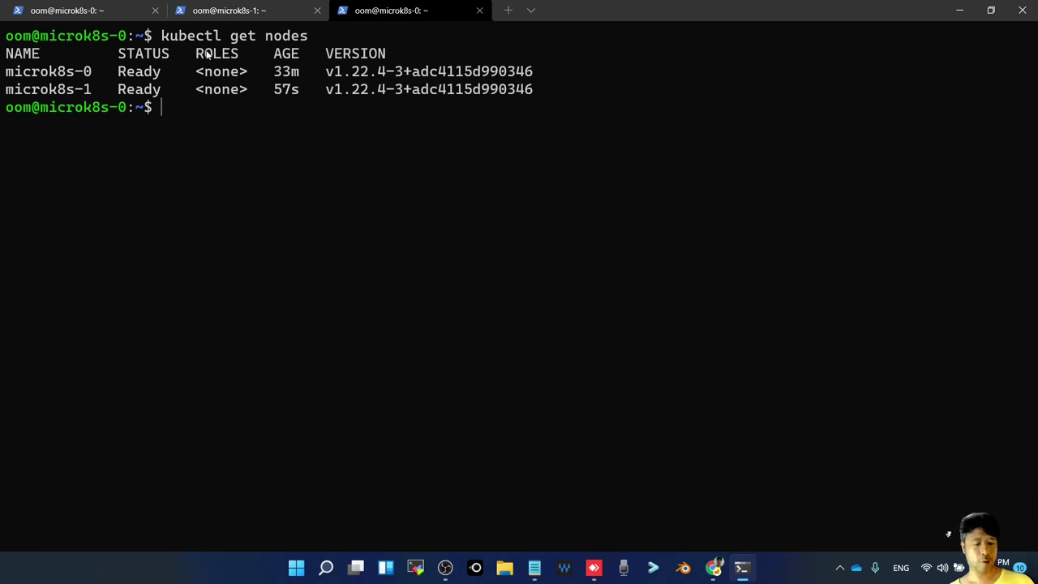
key(alt+Tab)
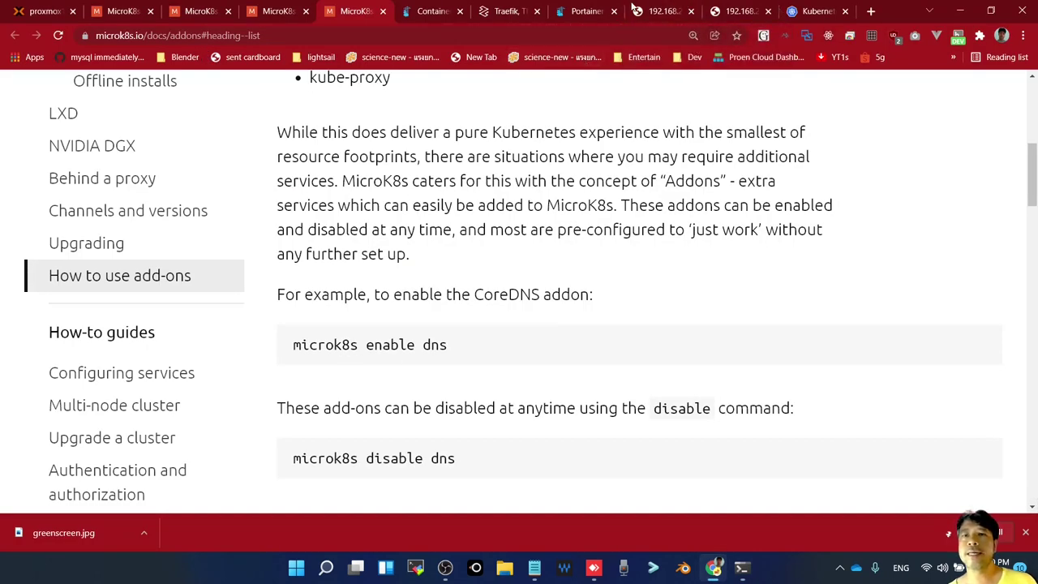
Reload Portainer's Cluster page via Volumes so it lists microk8s-0 and microk8s-1 Ready
click(584, 16)
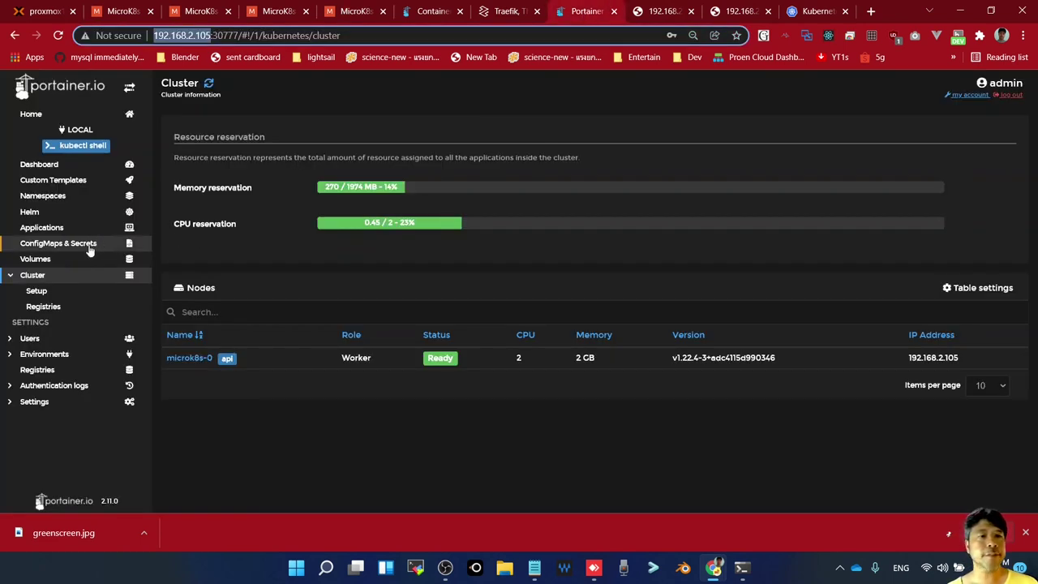
click(43, 259)
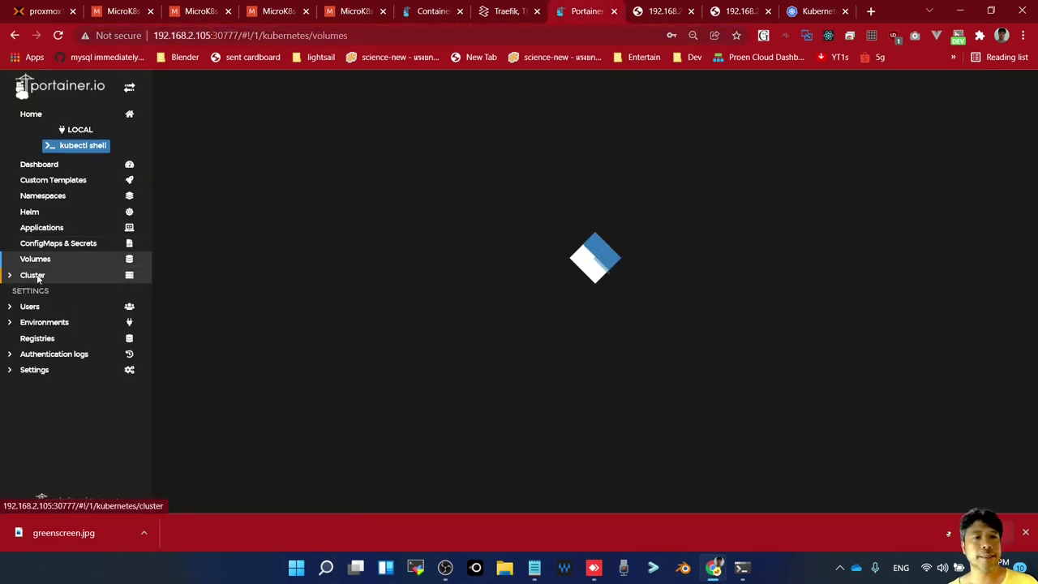
click(36, 277)
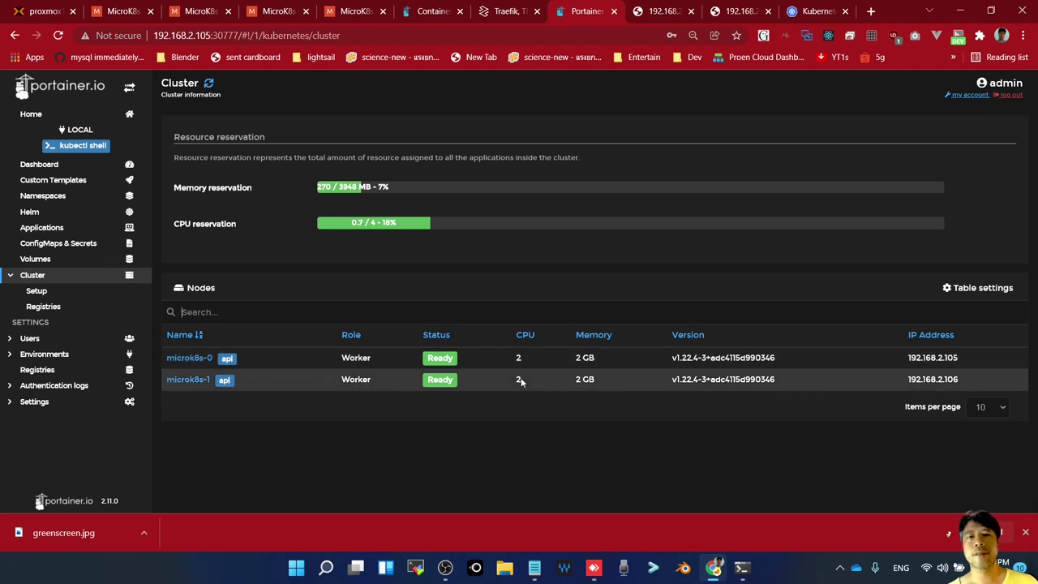
key(super+Tab)
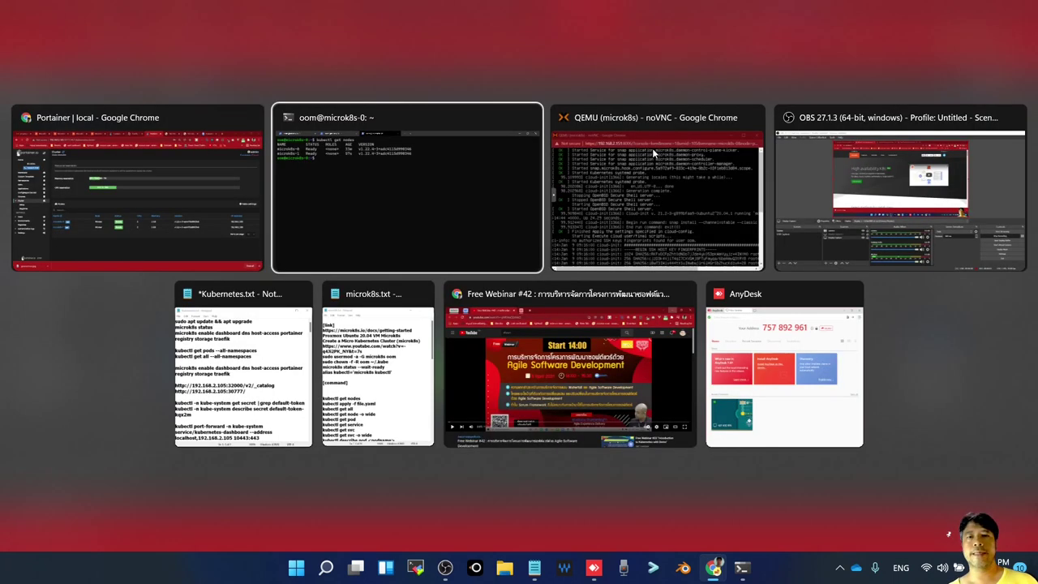
Run microk8s status on microk8s-0
key(Return)
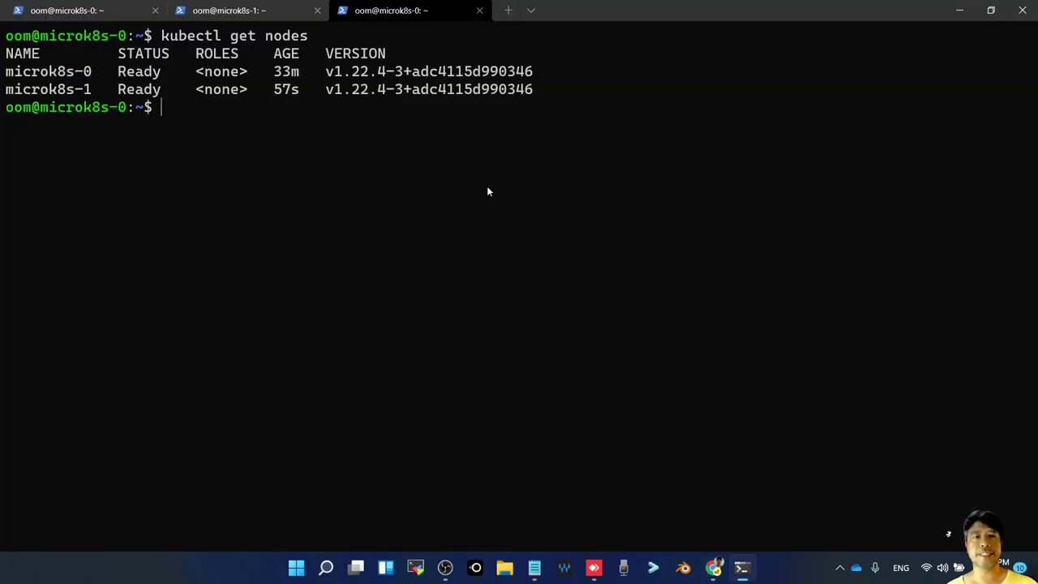
key(Up)
key(Up)
key(Up)
key(Up)
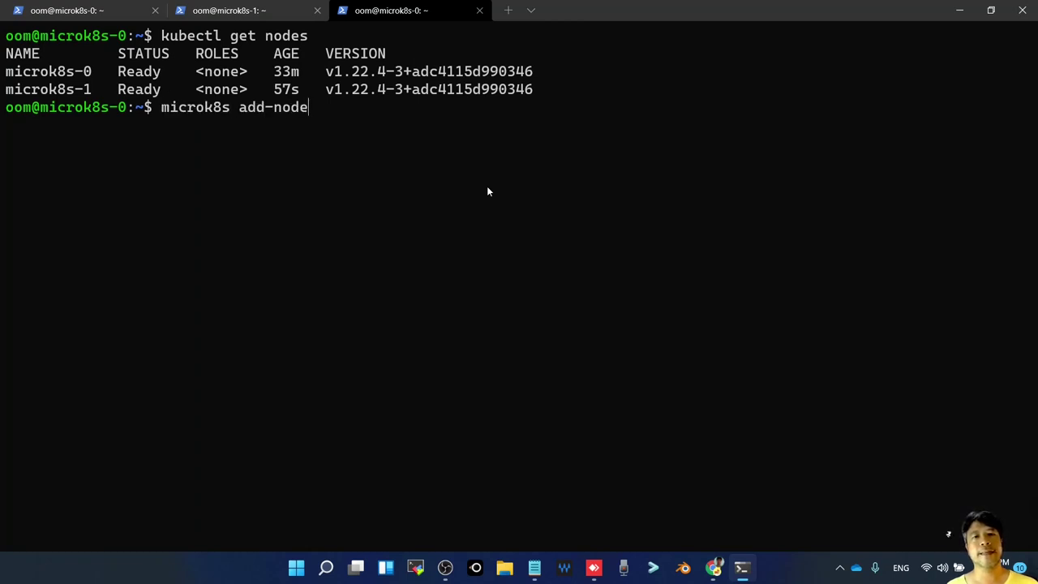
key(Down)
key(Down)
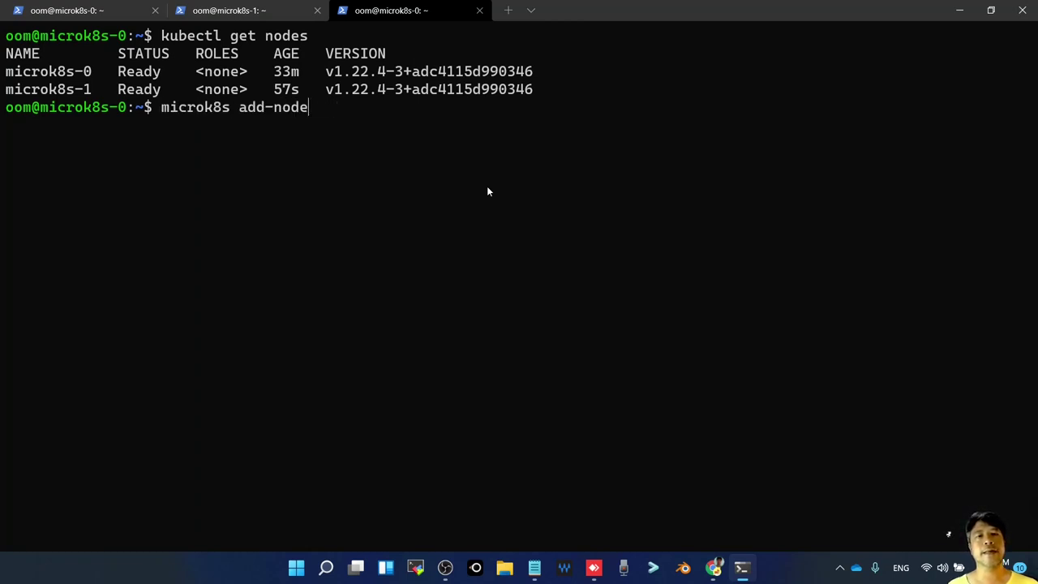
key(BackSpace)
key(BackSpace)
key(BackSpace)
key(BackSpace)
key(BackSpace)
key(BackSpace)
key(BackSpace)
key(BackSpace)
text(s)
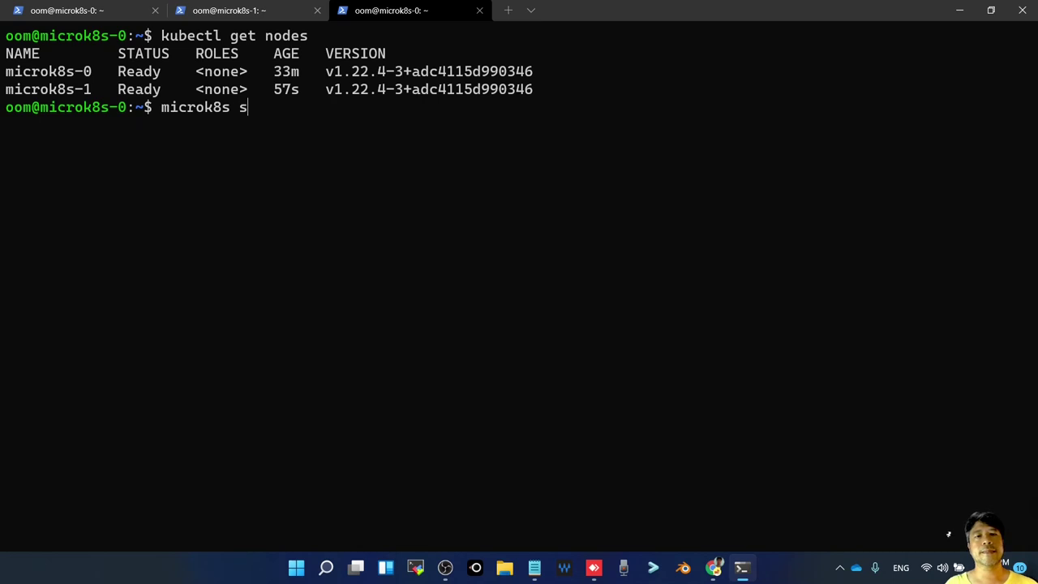
text(tatus)
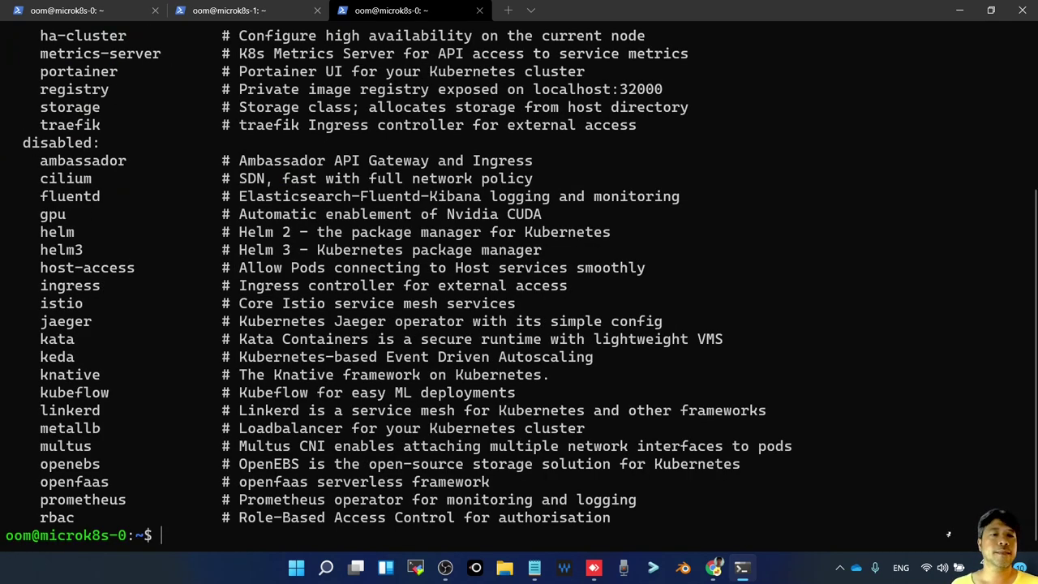
Highlight 'high-availability: no' and the 192.168.2.105:19001 datastore master lines in the status output
scroll(243, 223, up, 4)
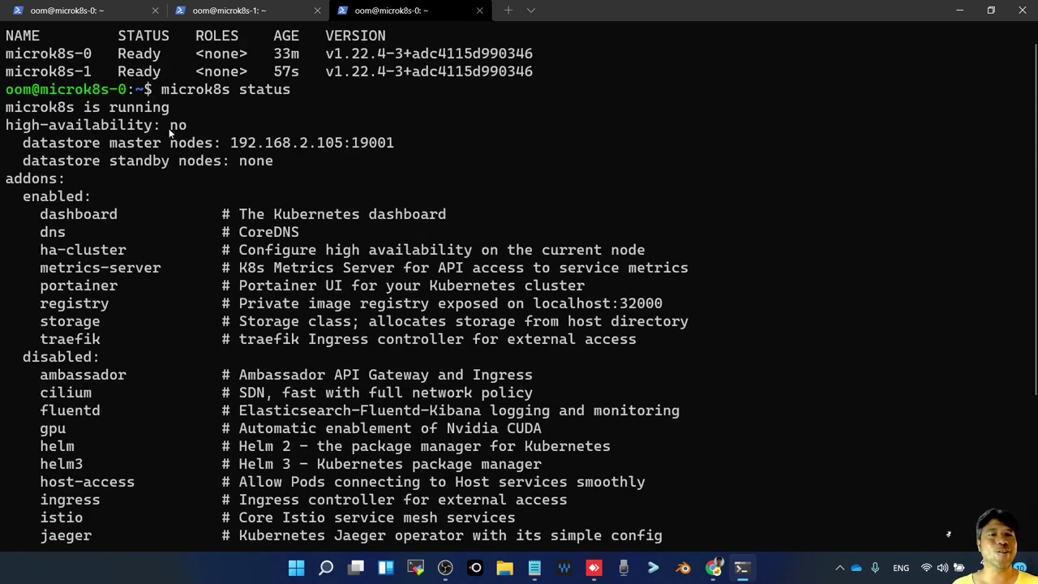
drag(169, 126, 173, 142)
click(270, 163)
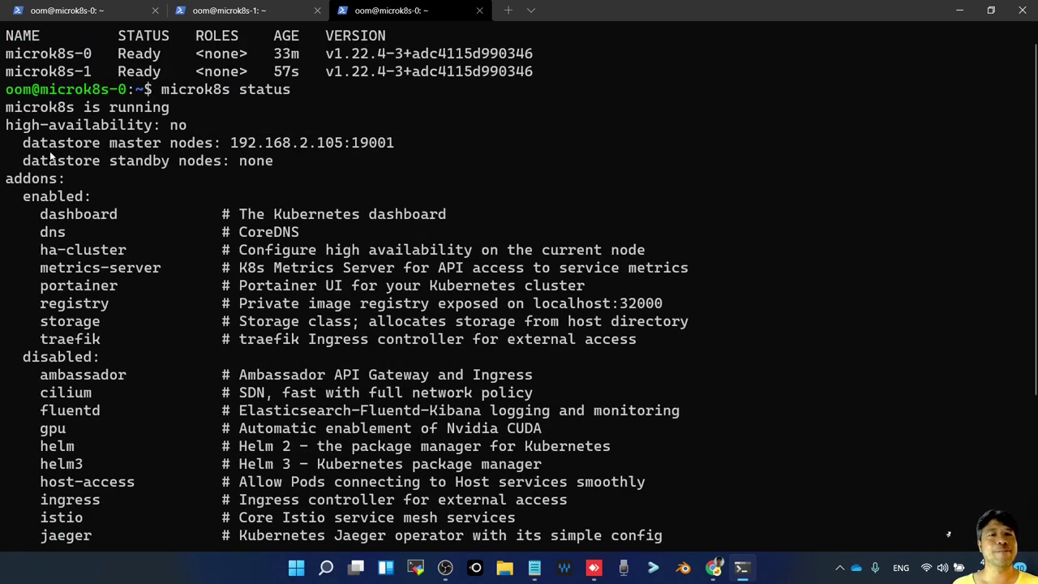
drag(7, 143, 101, 166)
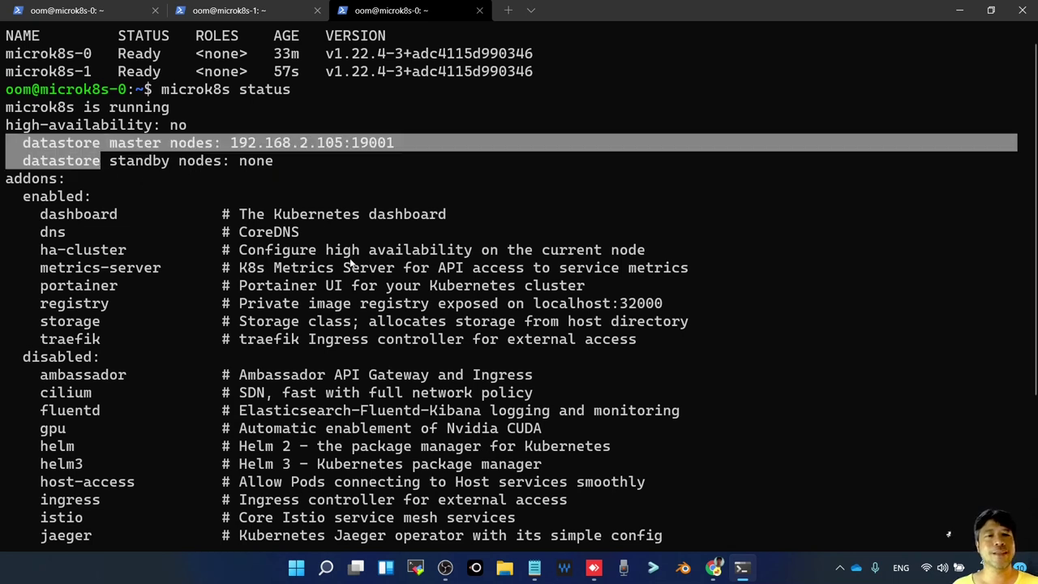
click(329, 173)
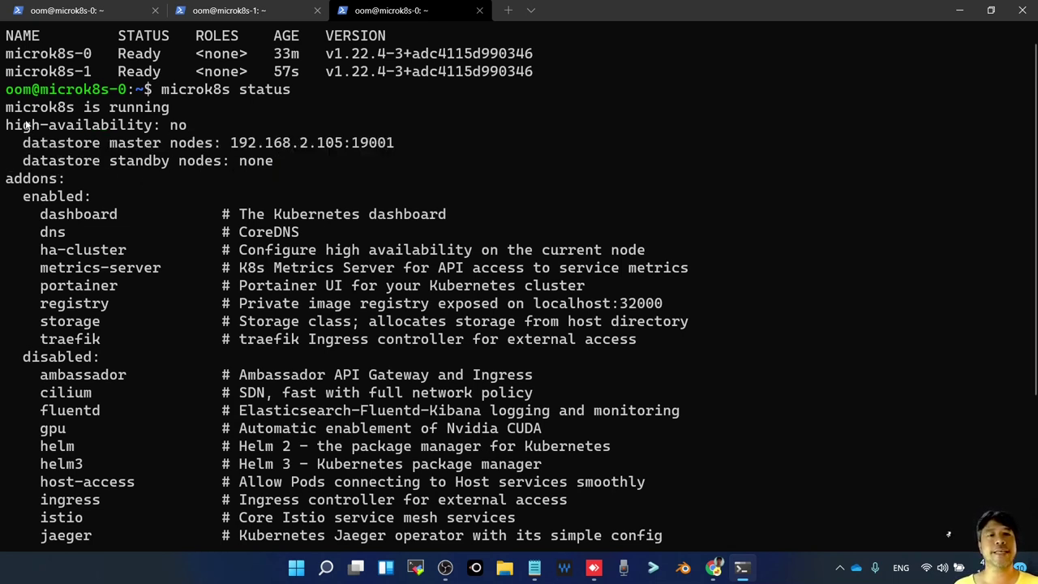
drag(7, 126, 438, 166)
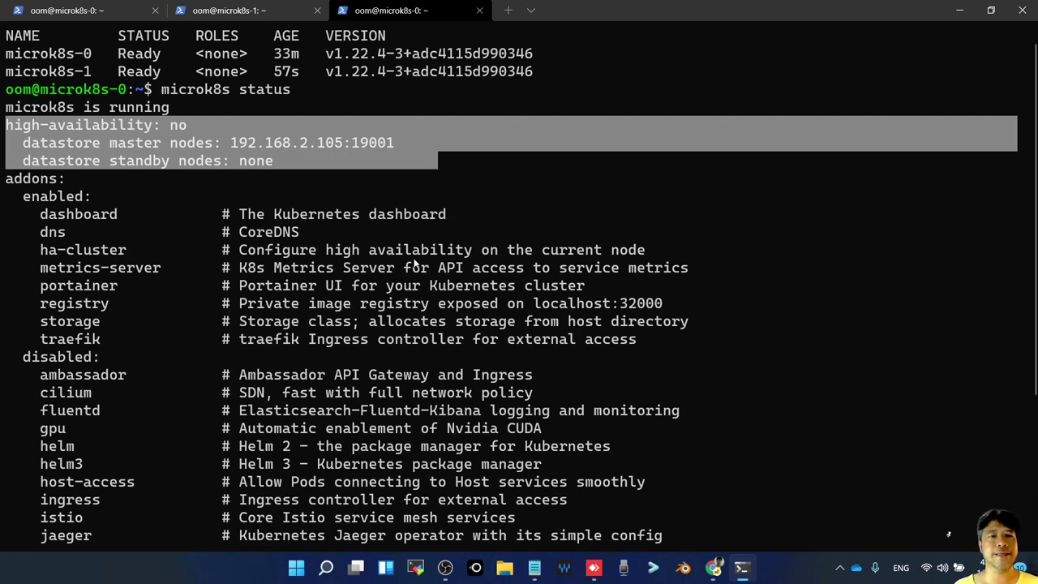
scroll(414, 264, down, 5)
scroll(414, 264, up, 5)
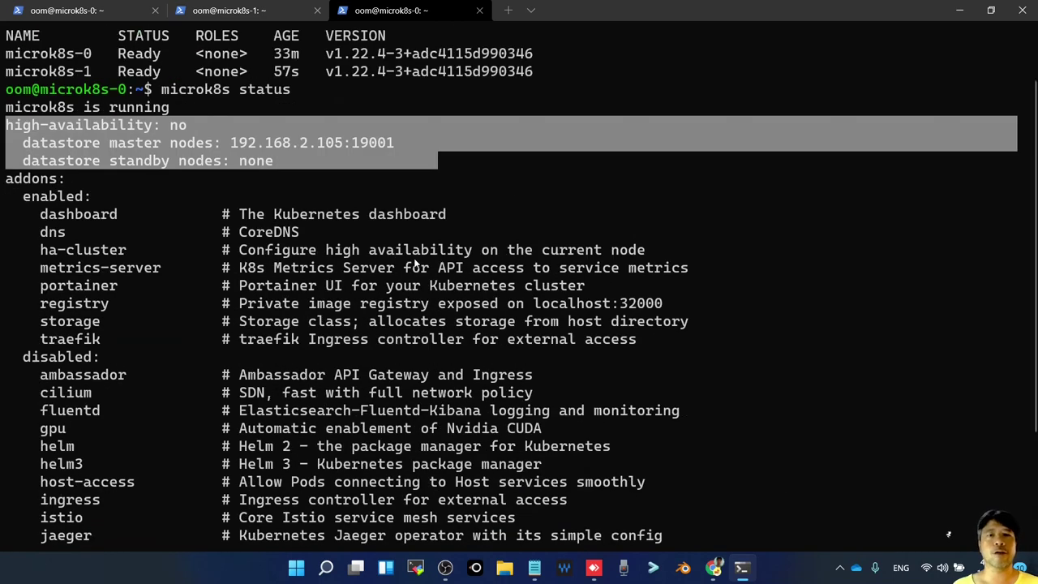
click(227, 10)
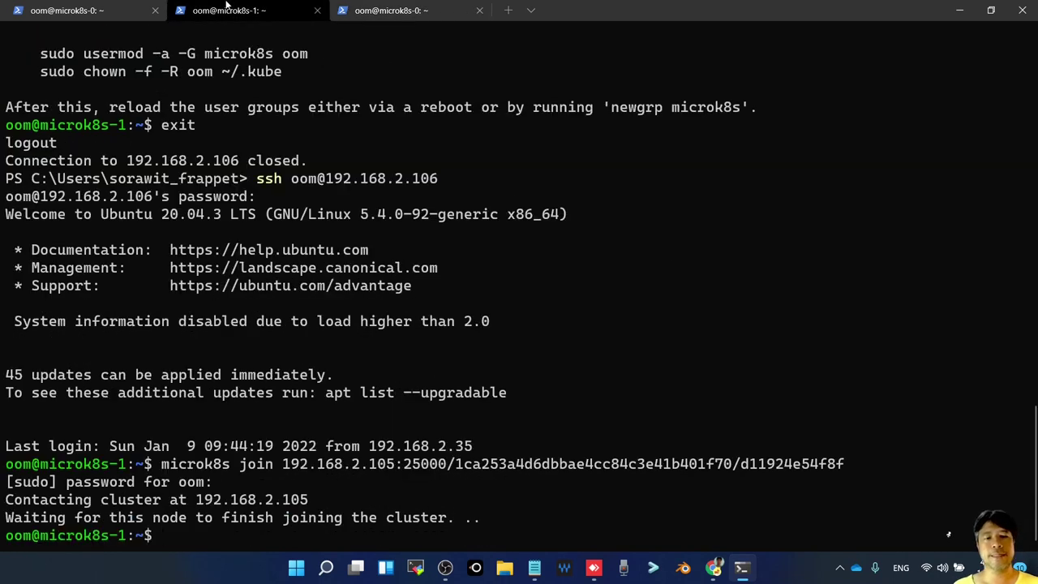
click(378, 16)
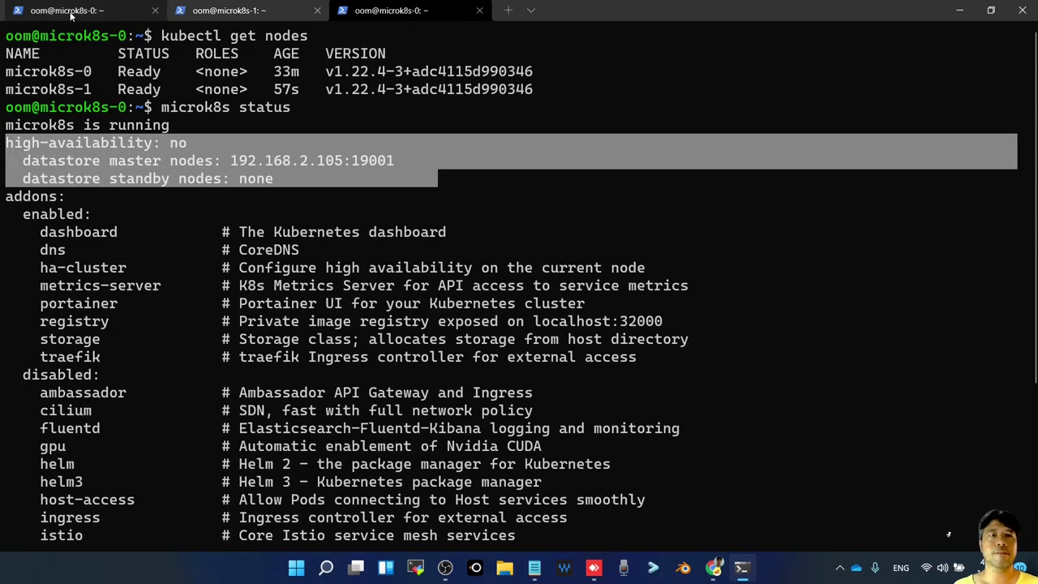
Restart the kubectl port-forward of kubernetes-dashboard on port 10443 in the first tab
click(70, 11)
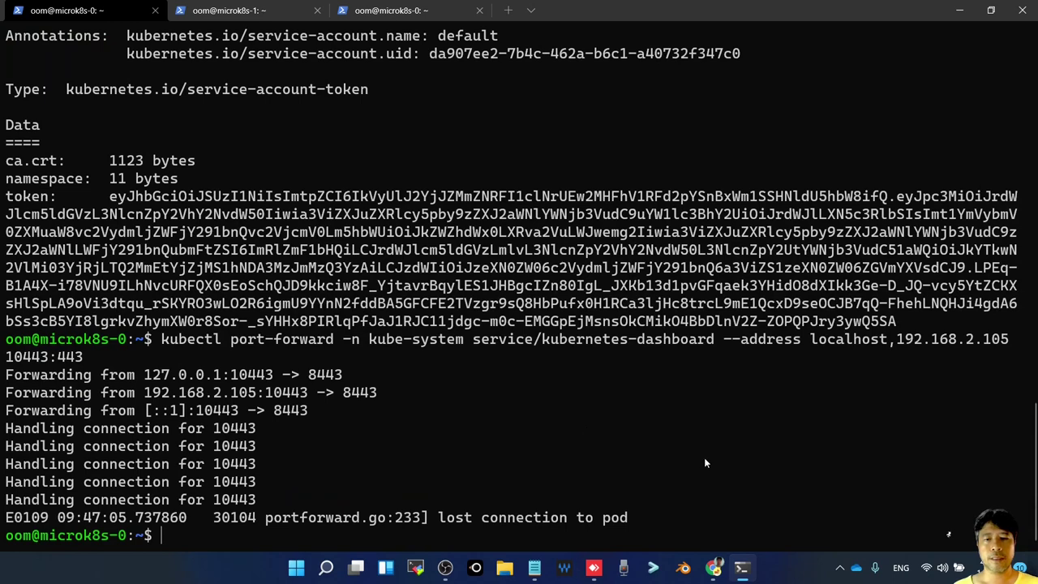
key(Up)
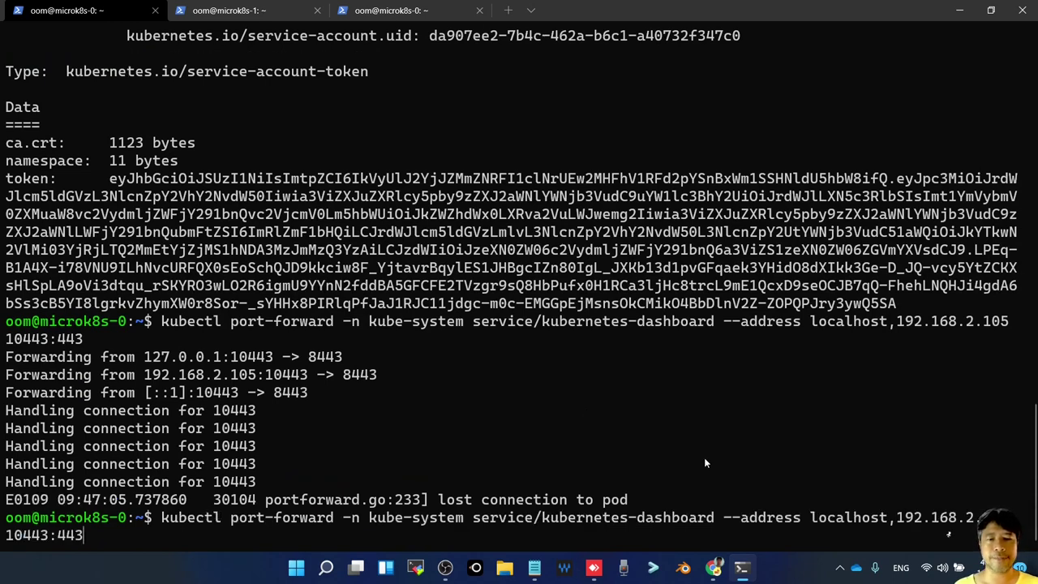
key(Return)
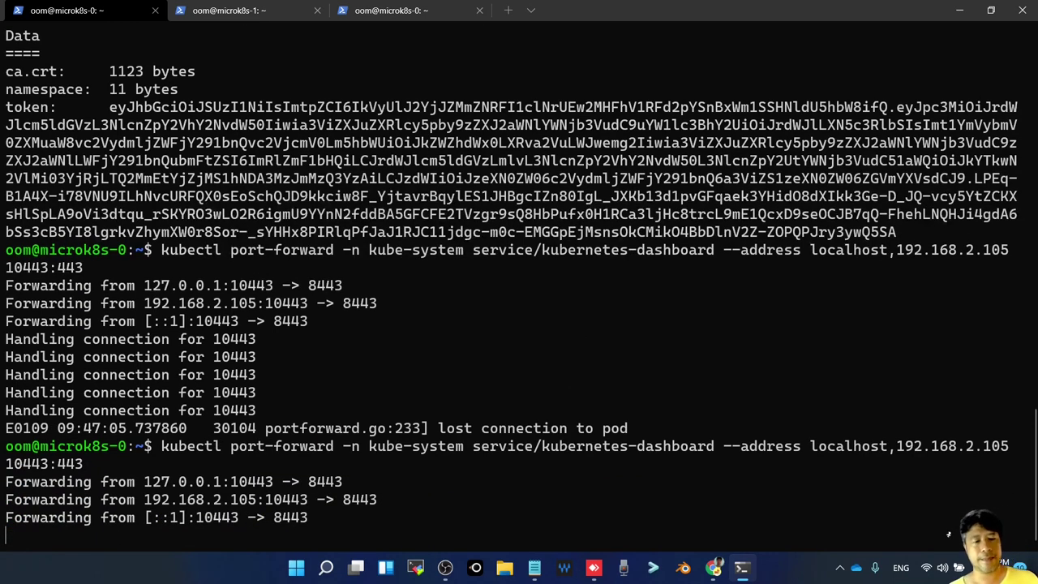
key(alt+Tab)
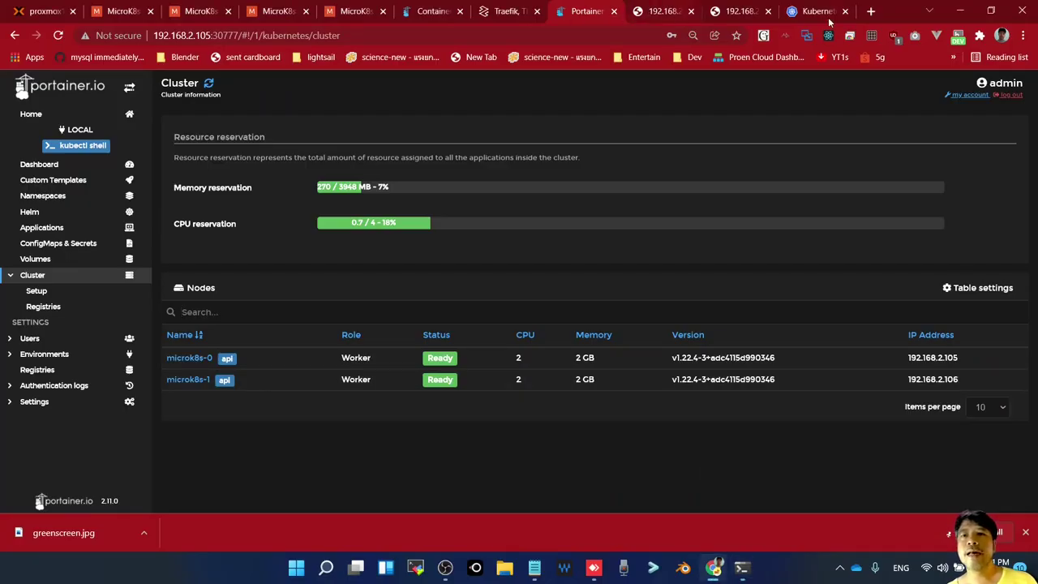
Reload Kubernetes Dashboard and go via Pods to the Cluster overview of roles and role bindings
click(814, 13)
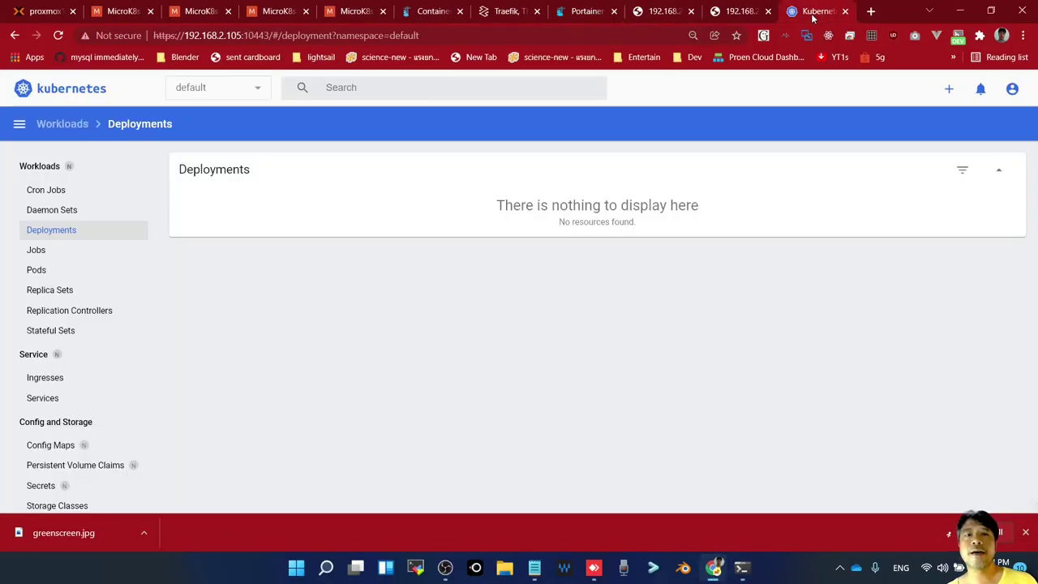
click(289, 35)
key(Return)
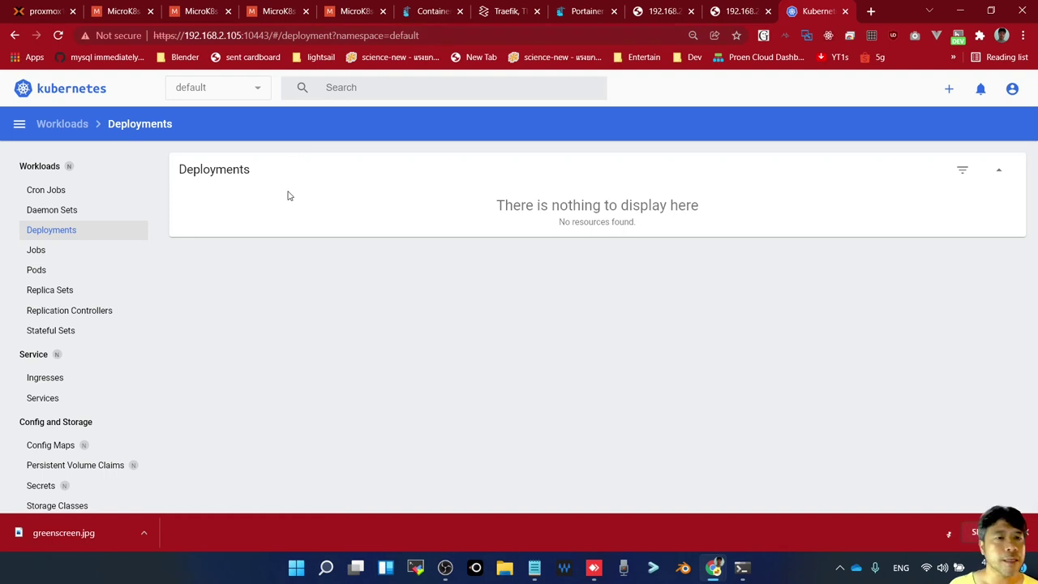
click(39, 271)
scroll(60, 320, down, 3)
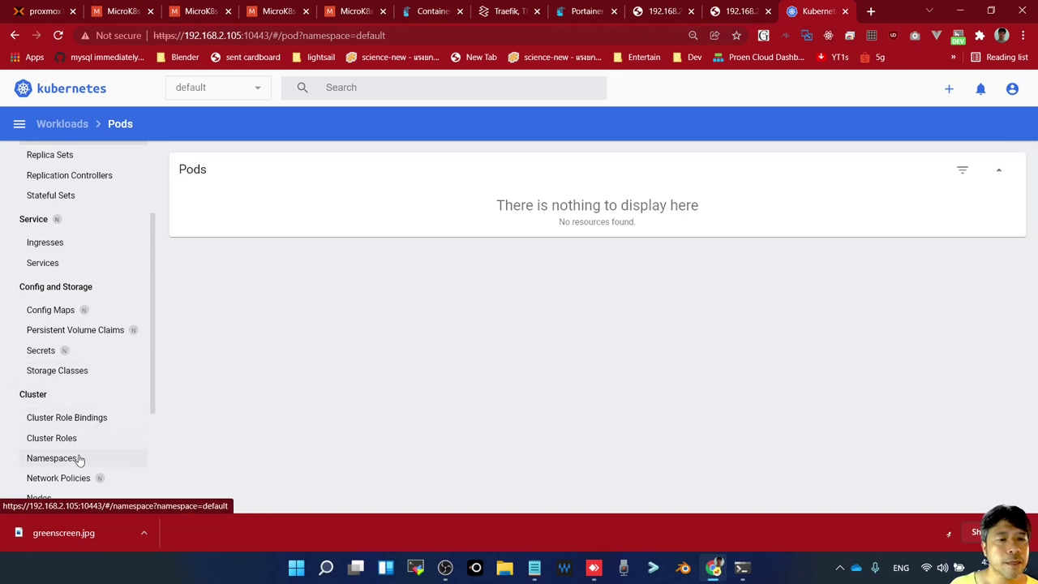
click(44, 397)
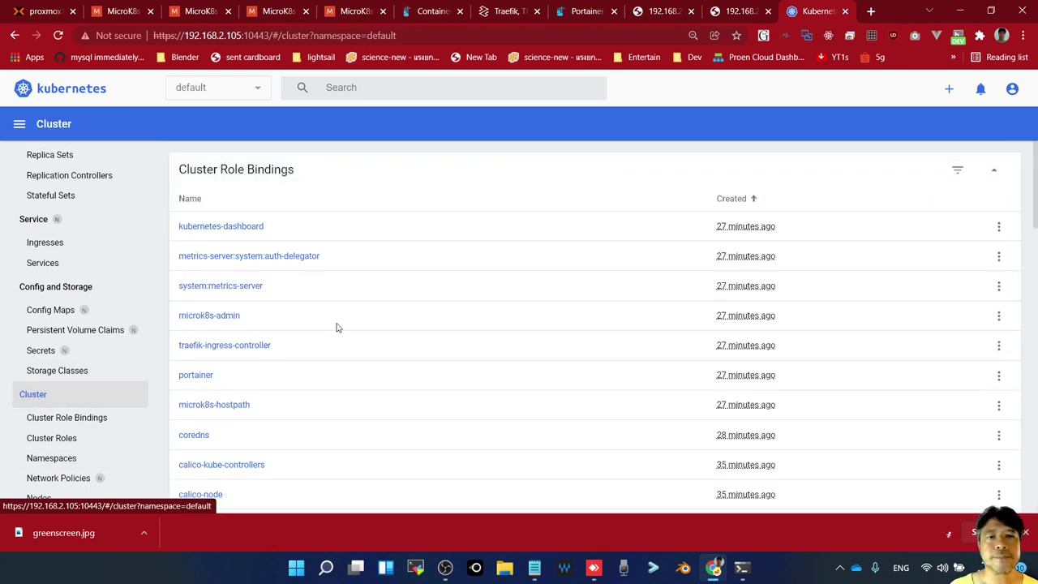
scroll(340, 325, down, 4)
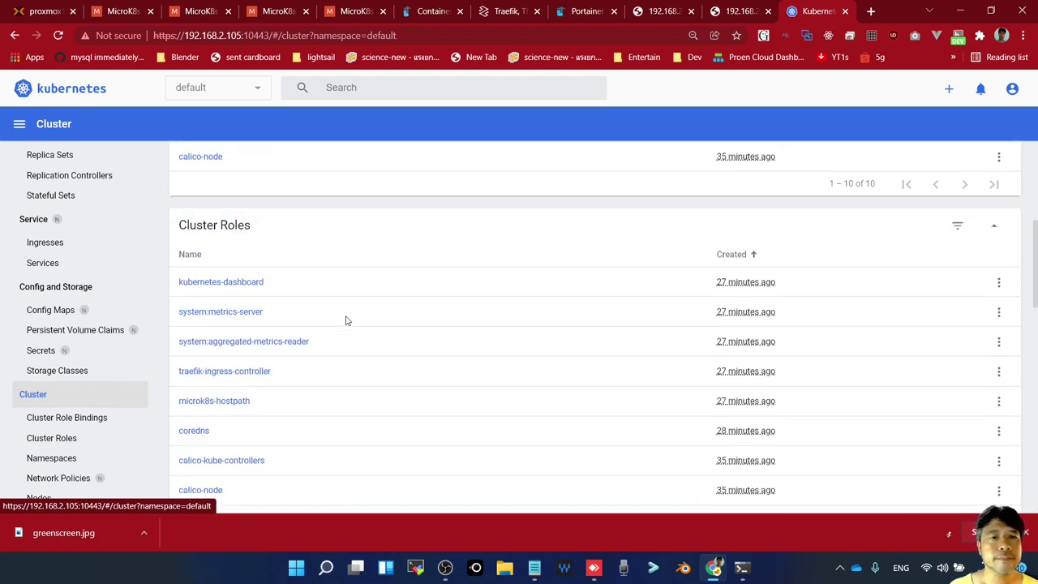
scroll(114, 418, down, 1)
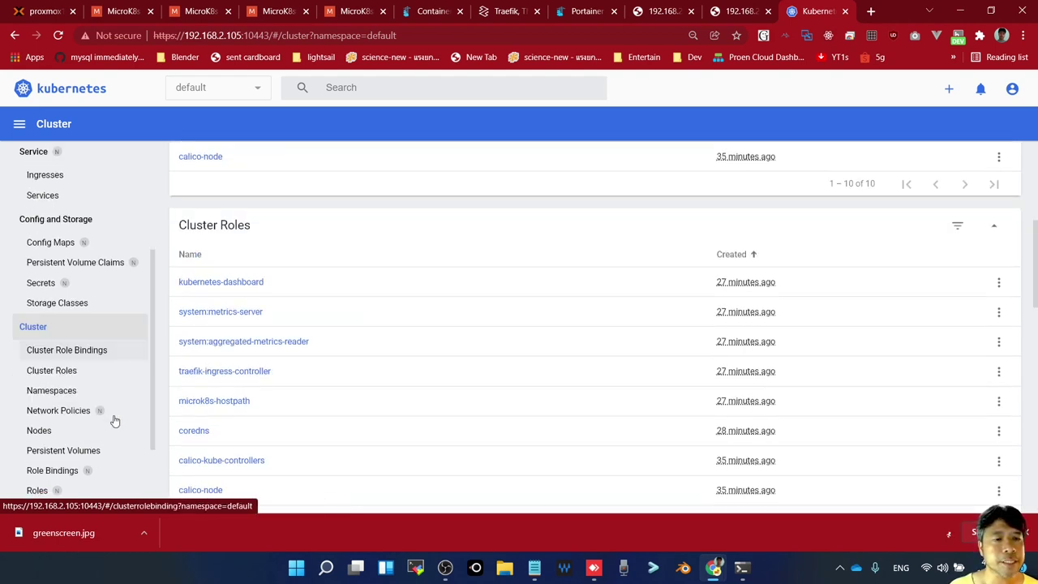
click(44, 434)
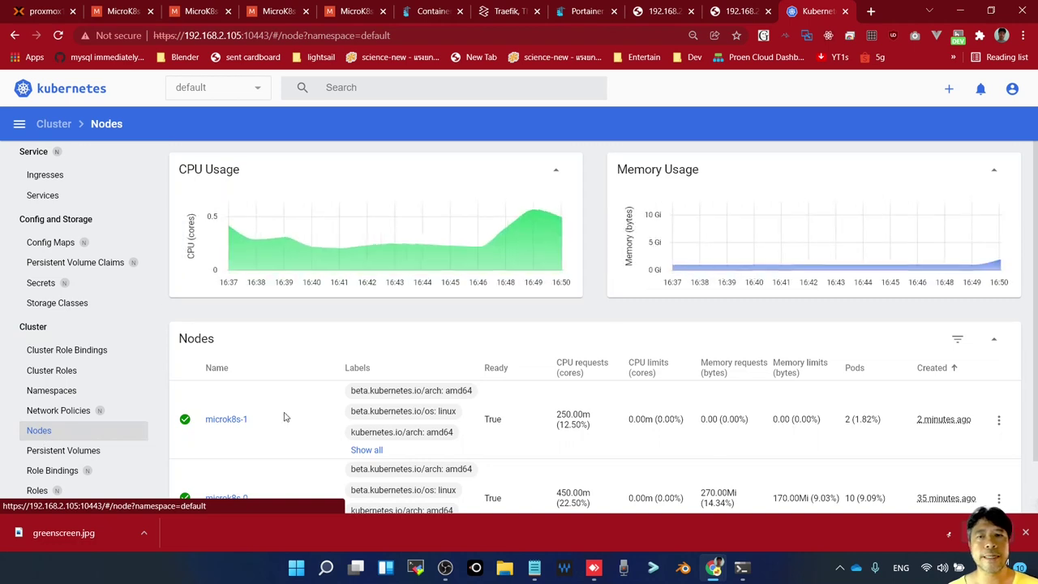
Review the Nodes page: microk8s-0 (10 pods) and microk8s-1 (2 pods) both Ready, plus CPU usage
scroll(362, 399, down, 1)
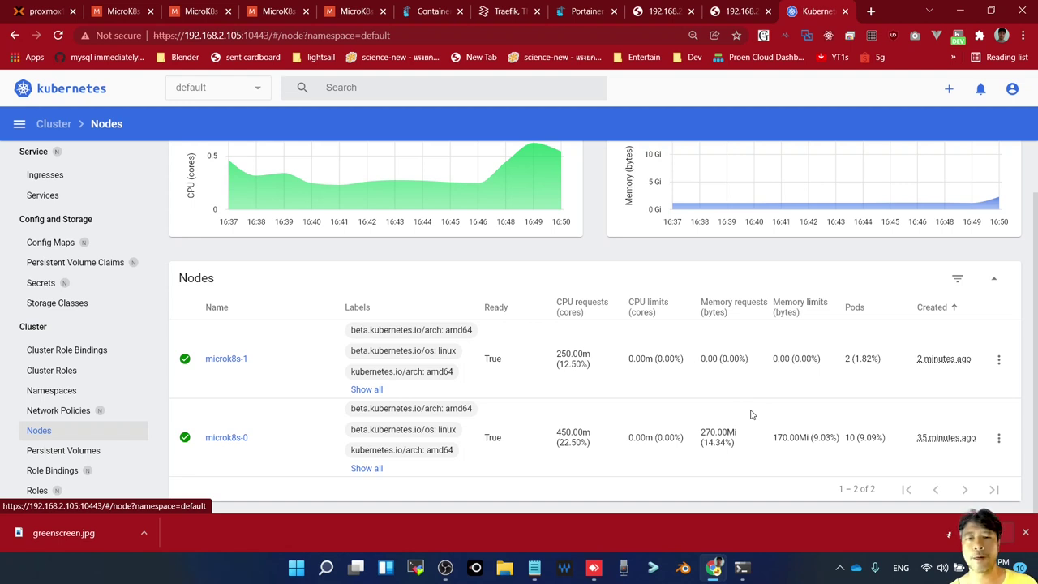
scroll(97, 466, down, 3)
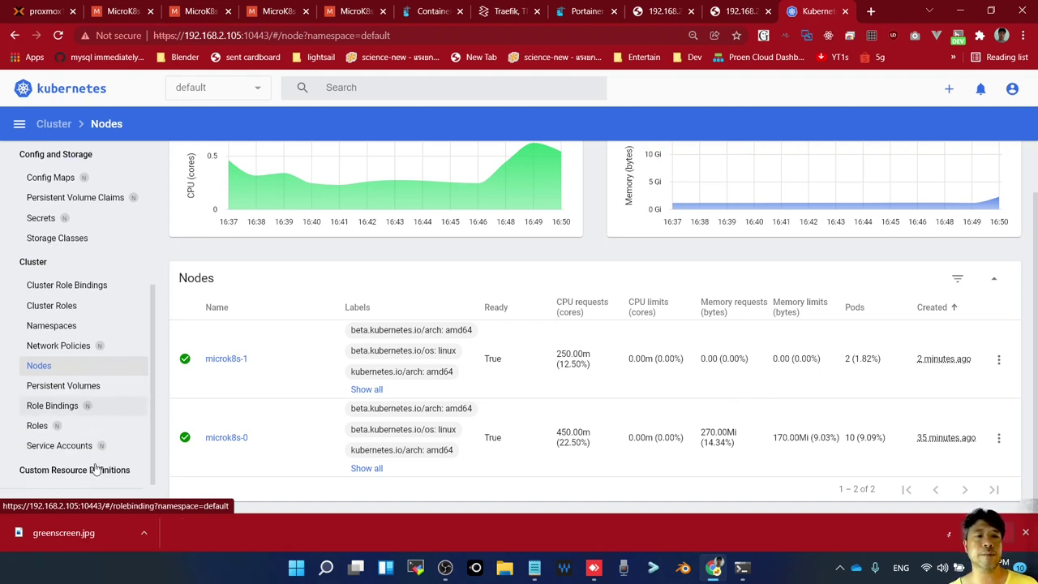
scroll(446, 341, up, 1)
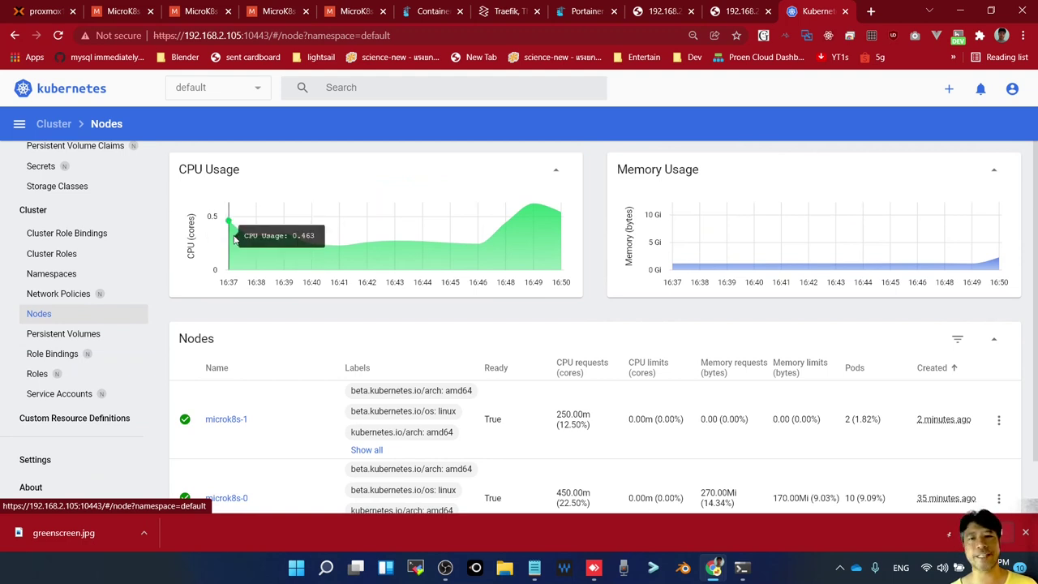
scroll(239, 343, down, 1)
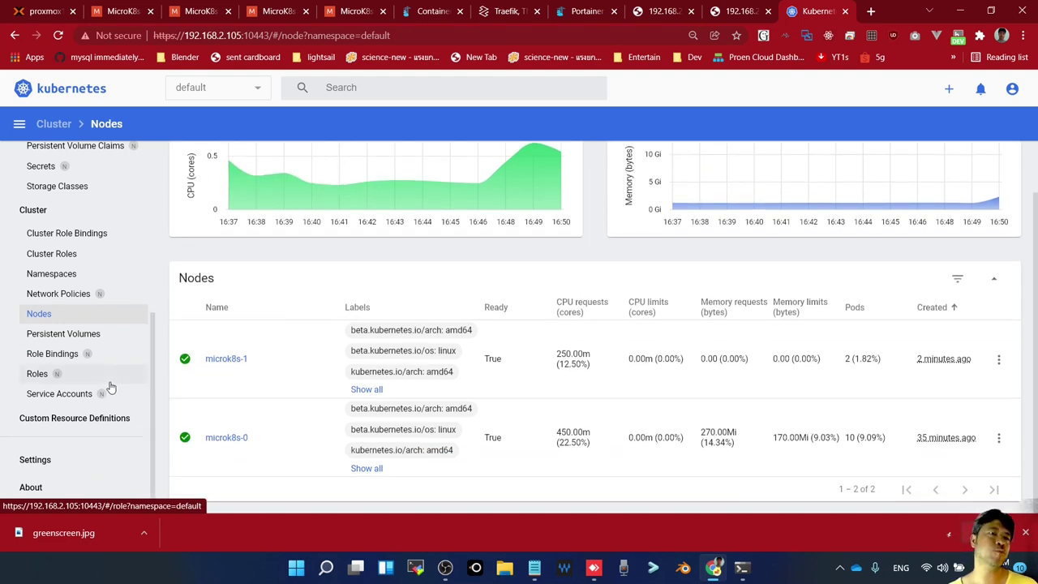
scroll(107, 379, up, 4)
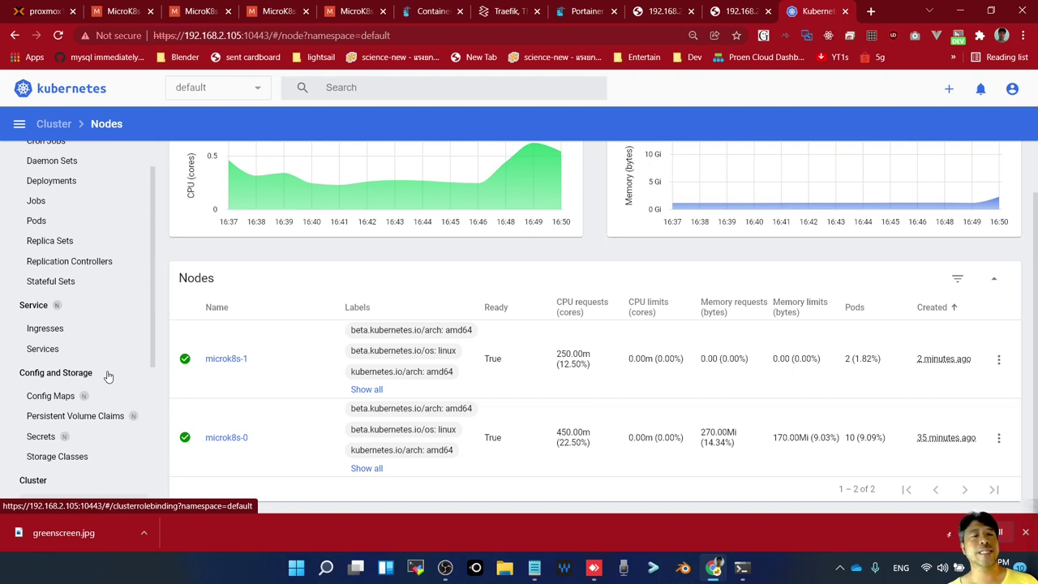
scroll(108, 376, up, 1)
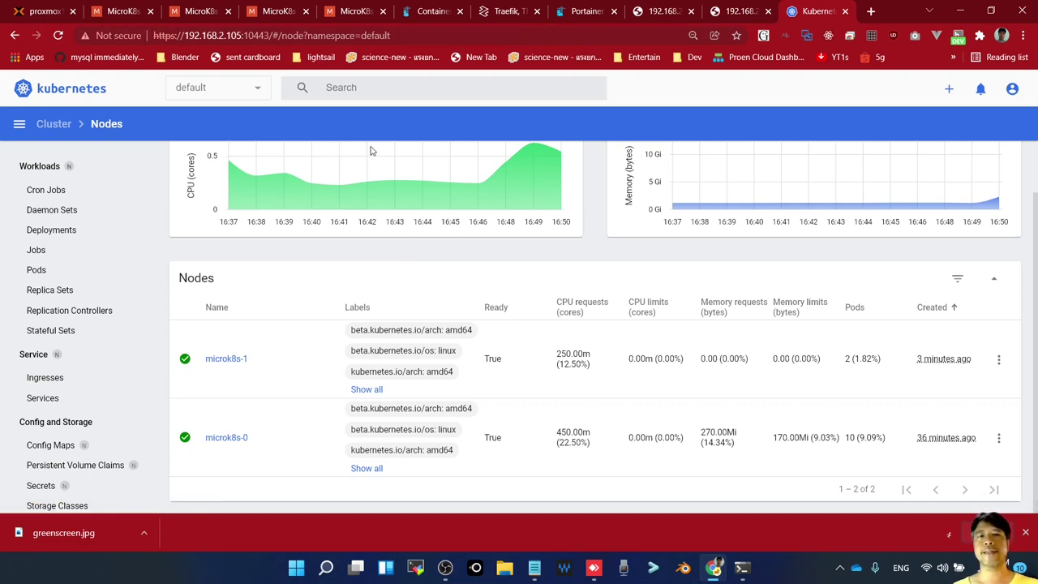
mouse_move(386, 170)
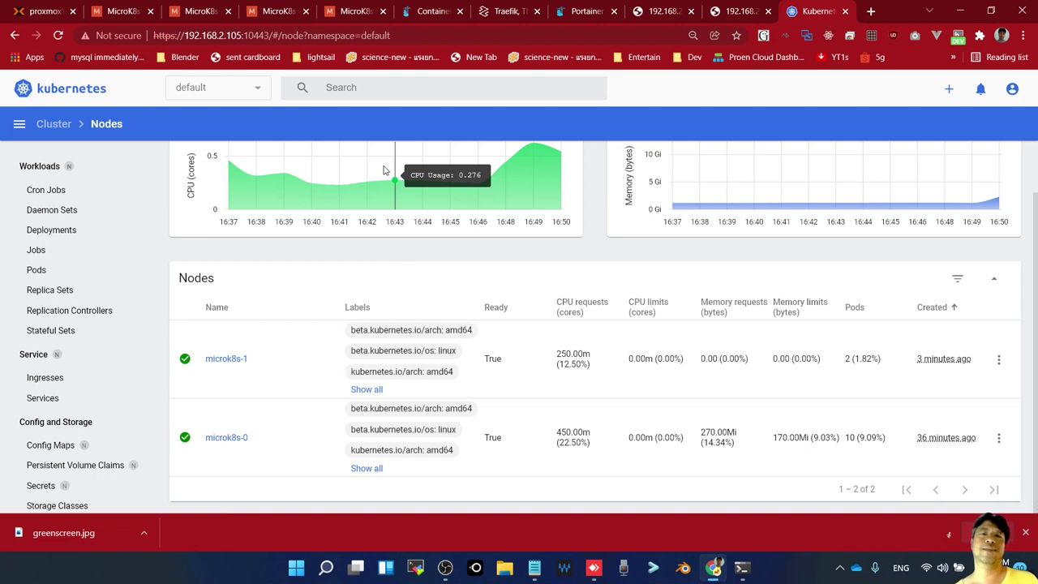